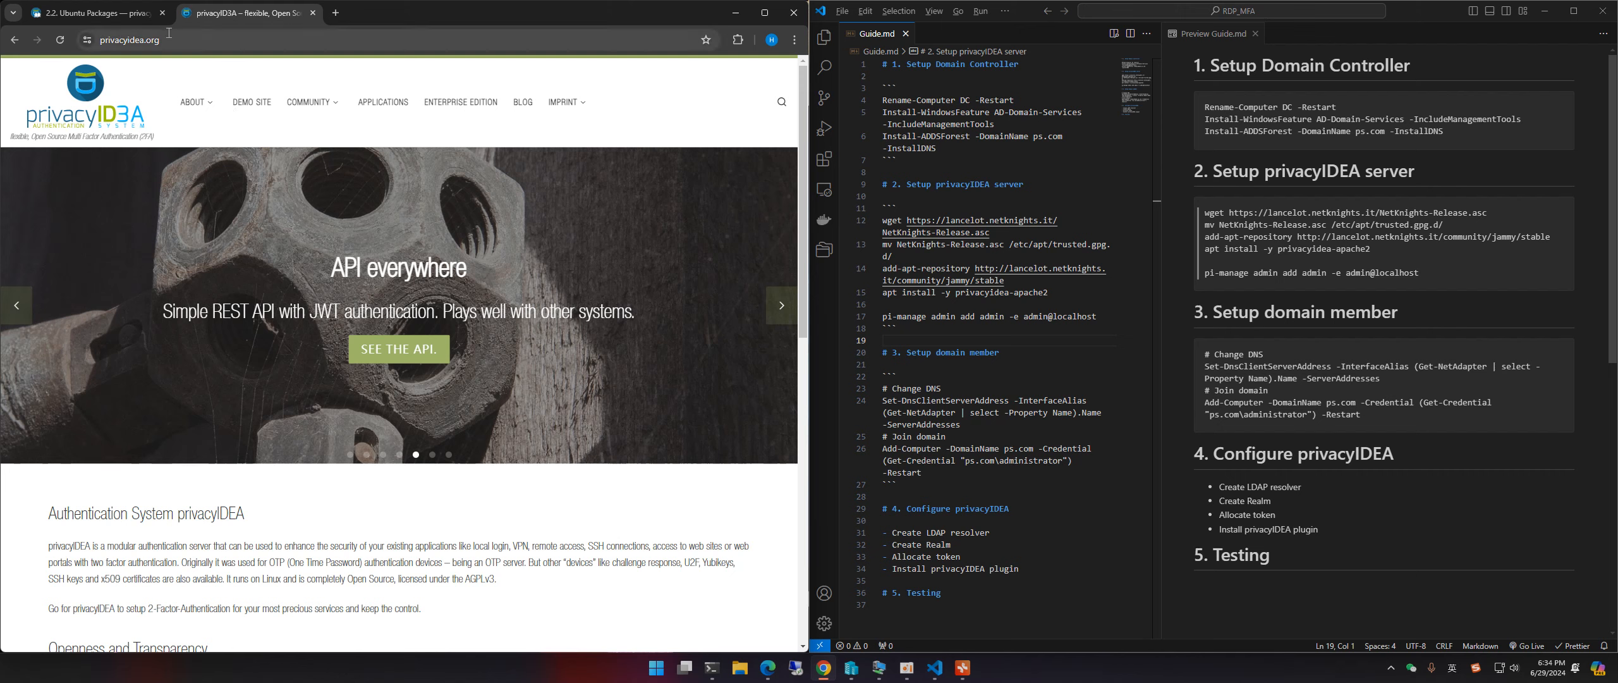
click(234, 40)
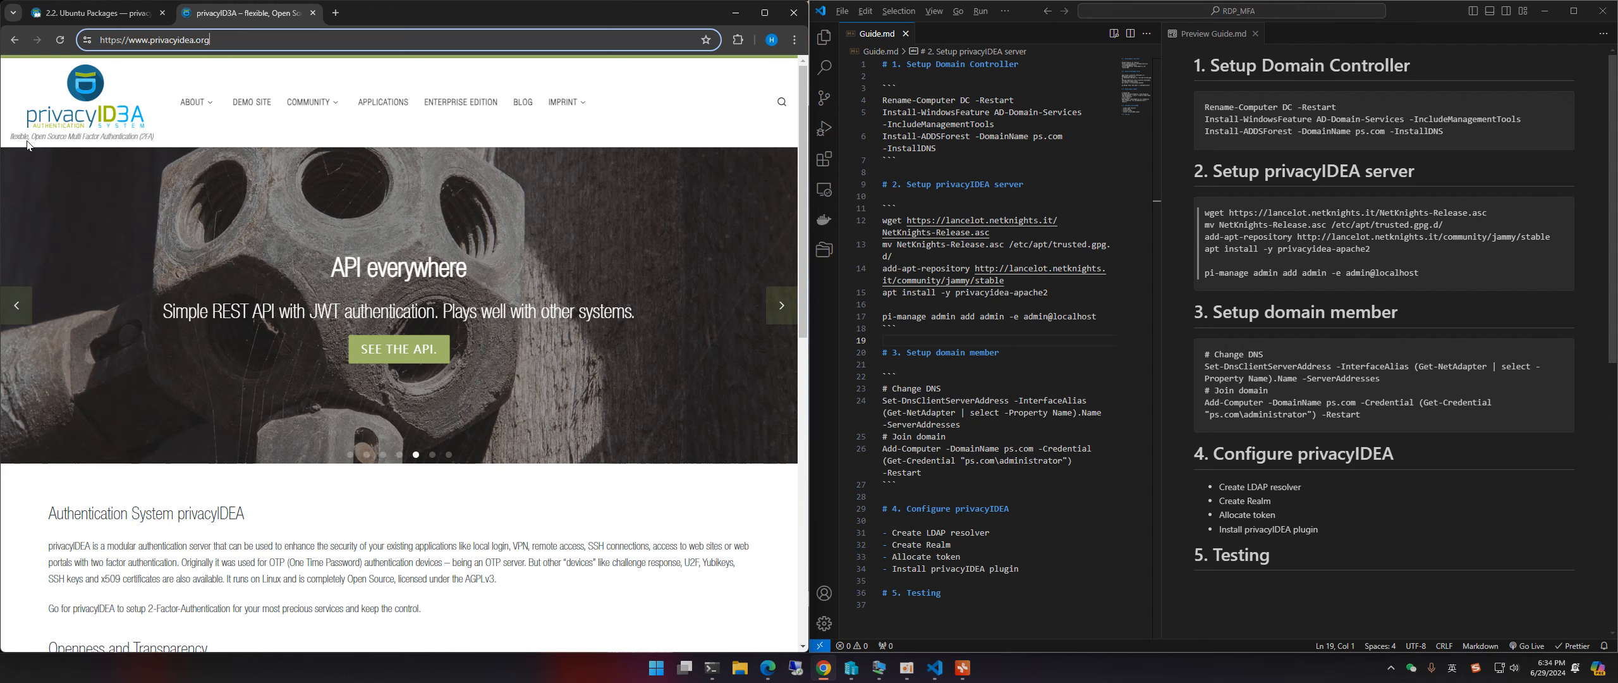
Step: Review the privacyIDEA homepage address and tagline, then minimize Google Chrome
drag(28, 136, 158, 134)
click(163, 132)
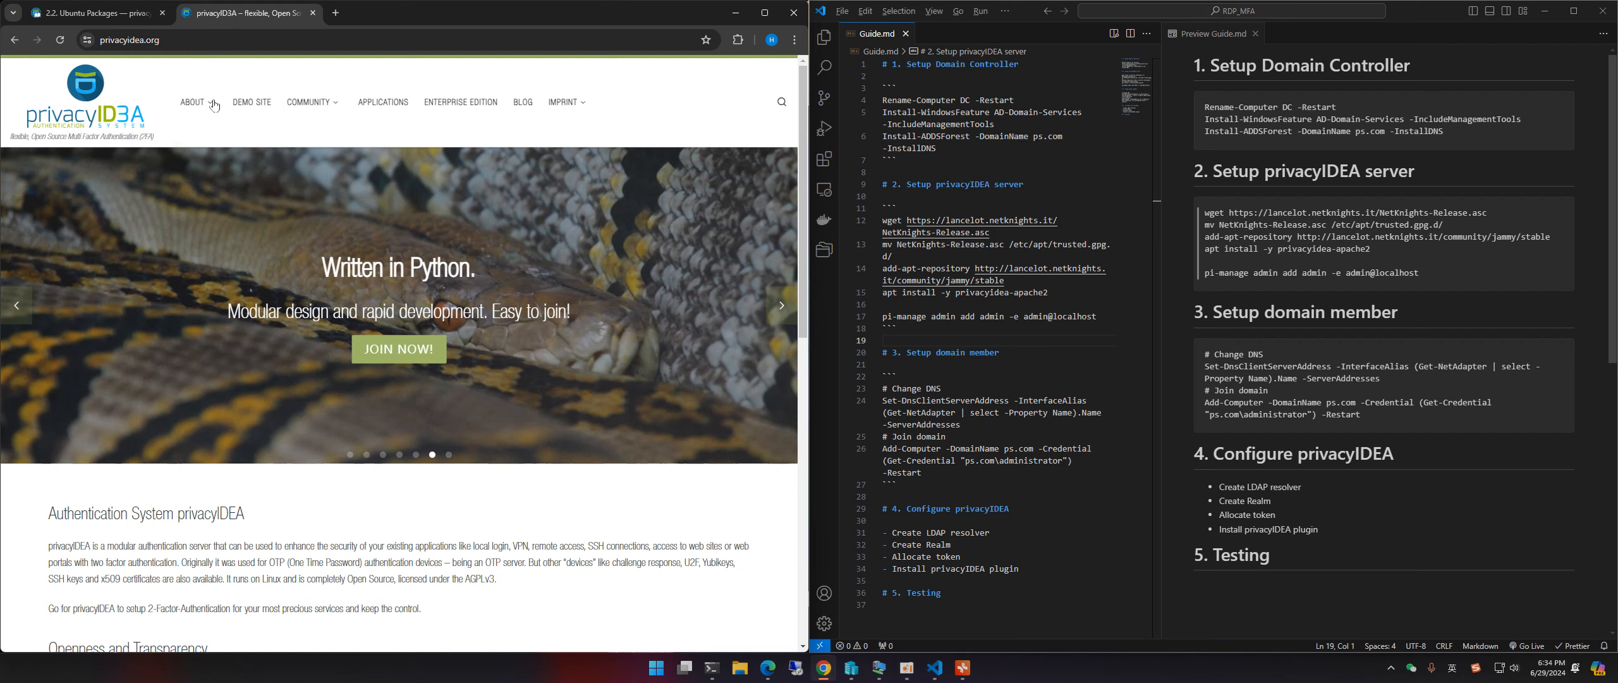
click(738, 14)
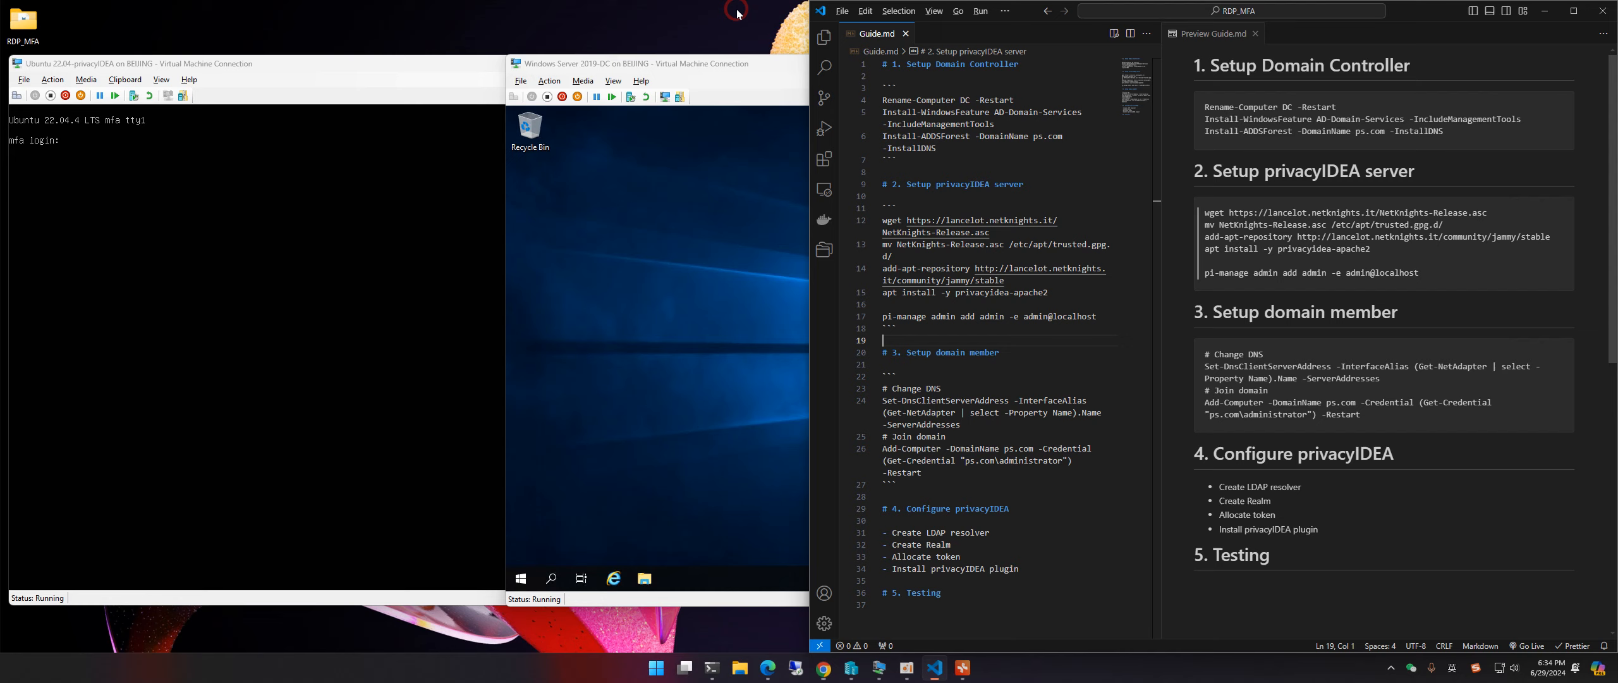
Step: Minimize the guide editor and arrange the Member, Ubuntu and DC VM windows, with DC on top
click(1545, 11)
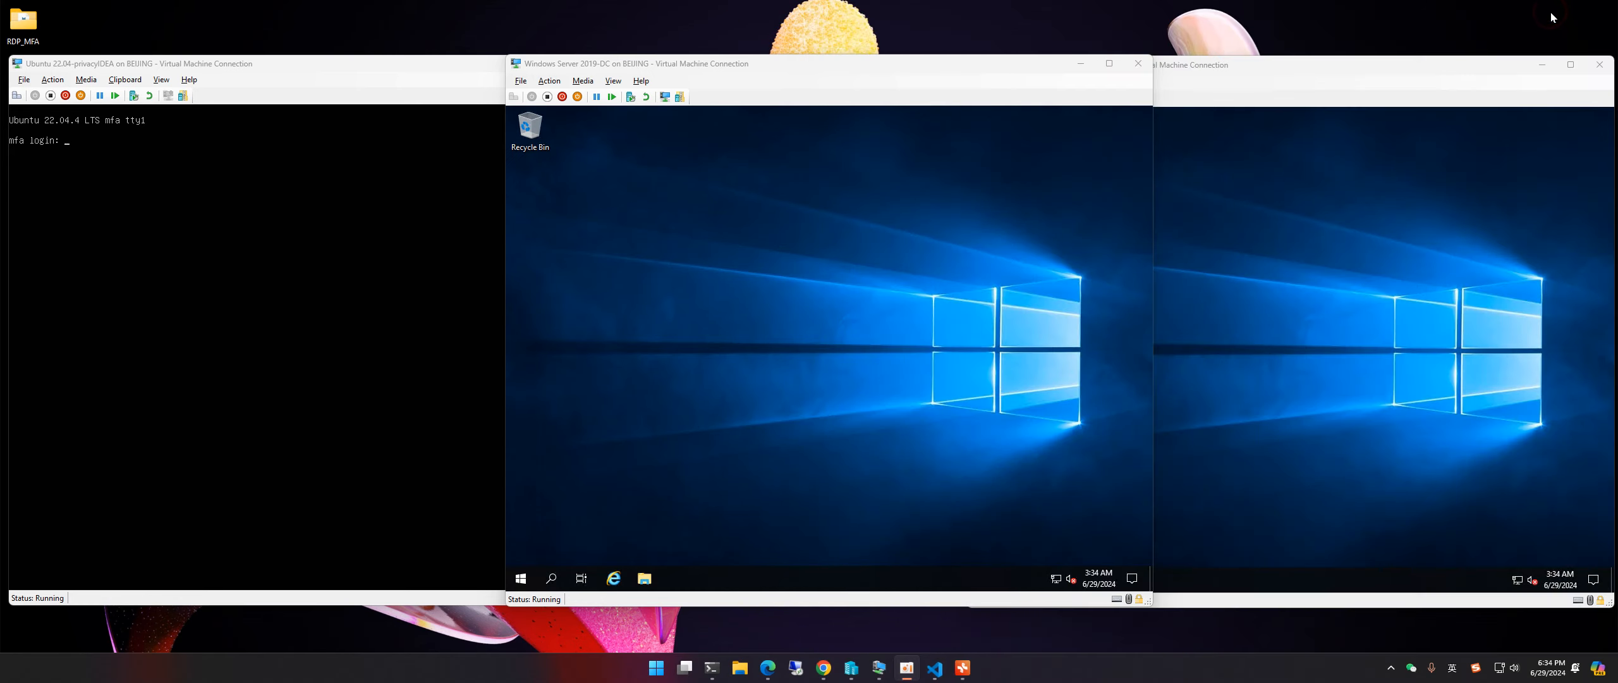
click(1224, 87)
click(773, 69)
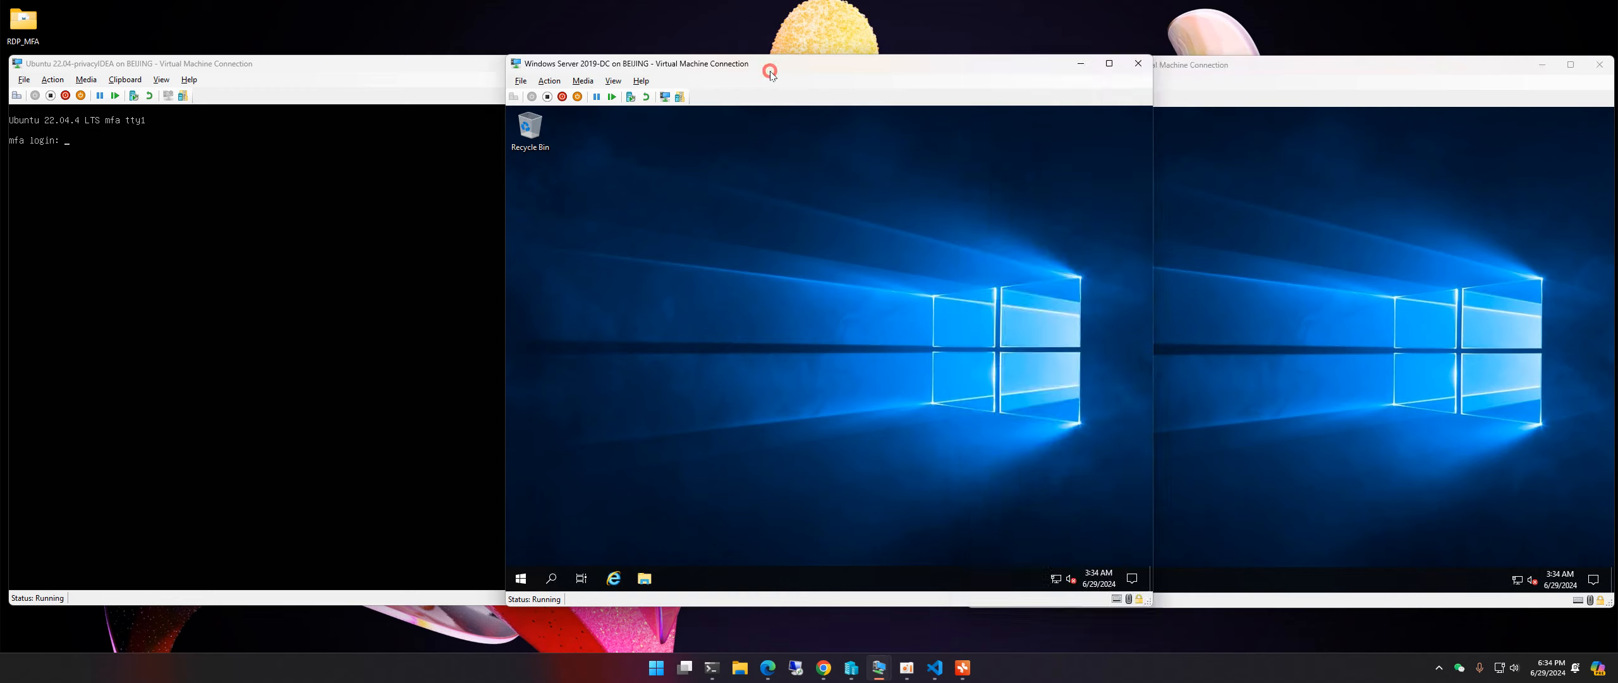
click(1232, 95)
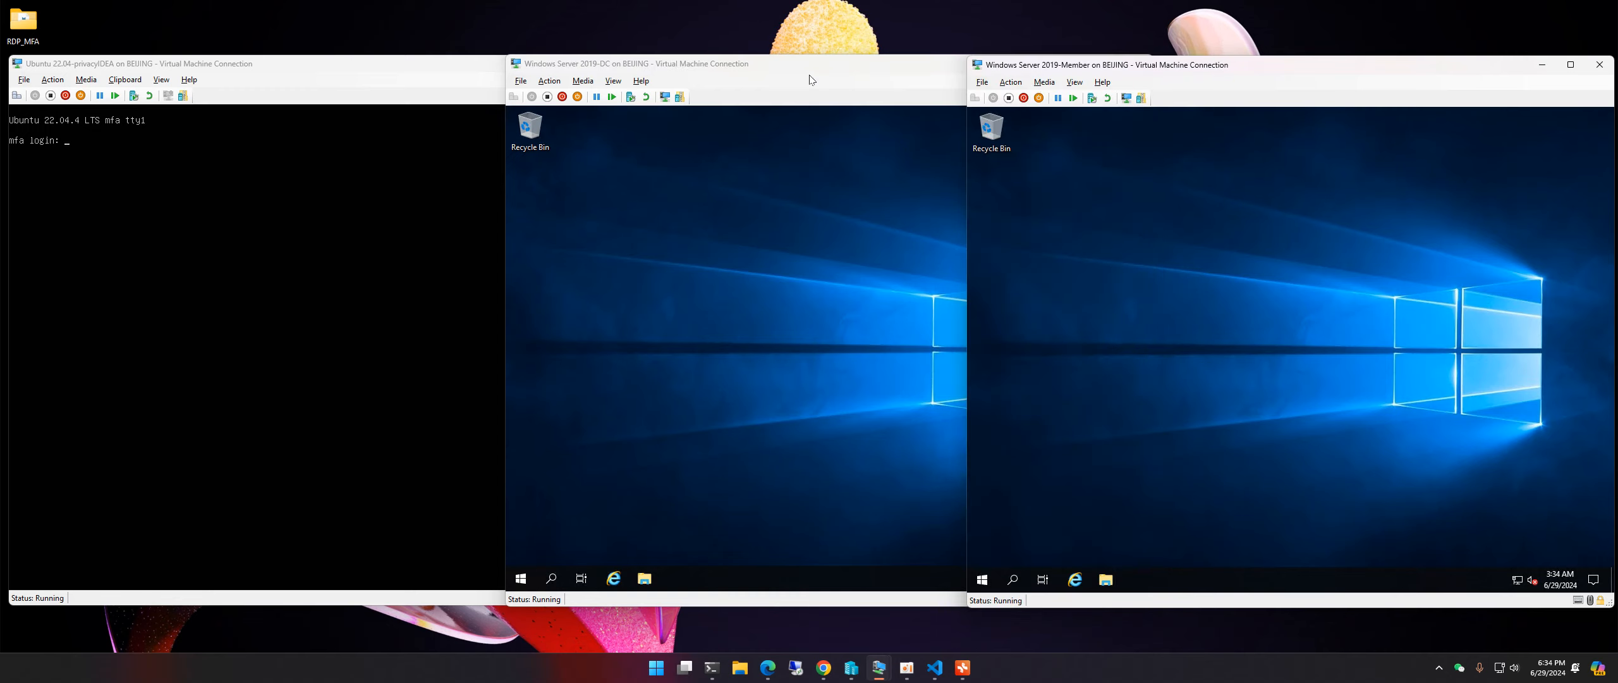
click(314, 70)
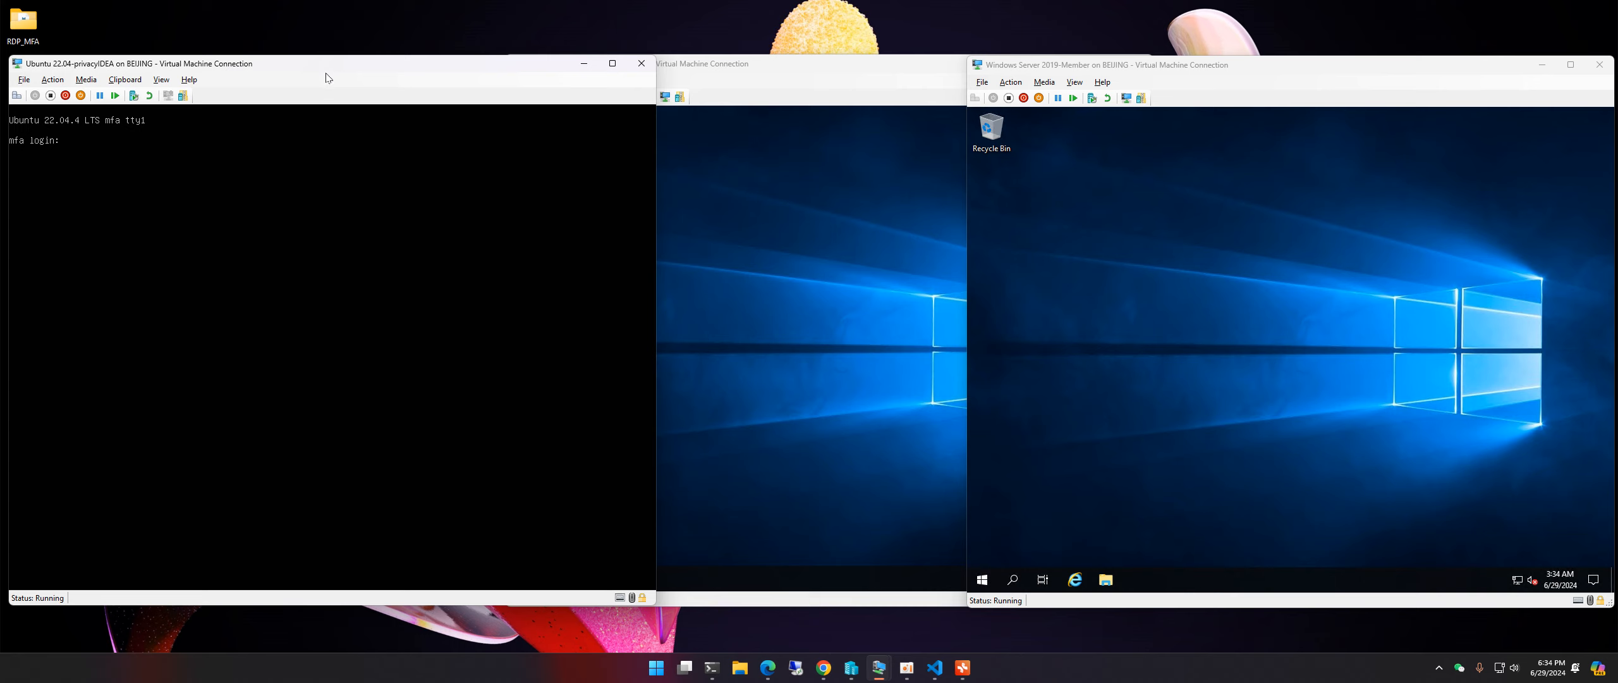
click(800, 67)
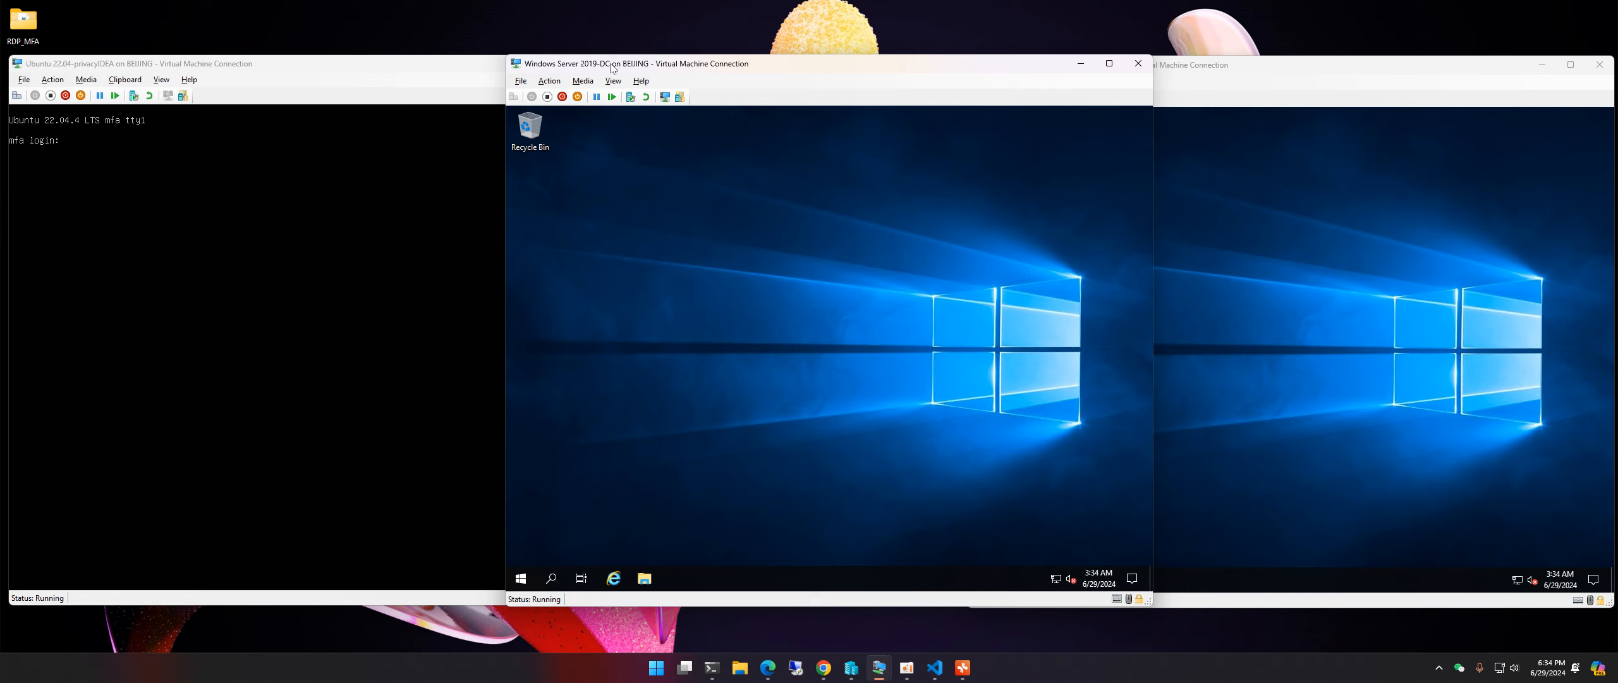
Step: Launch Windows PowerShell from the Win+X menu on the DC server and maximize it
right_click(521, 578)
click(623, 387)
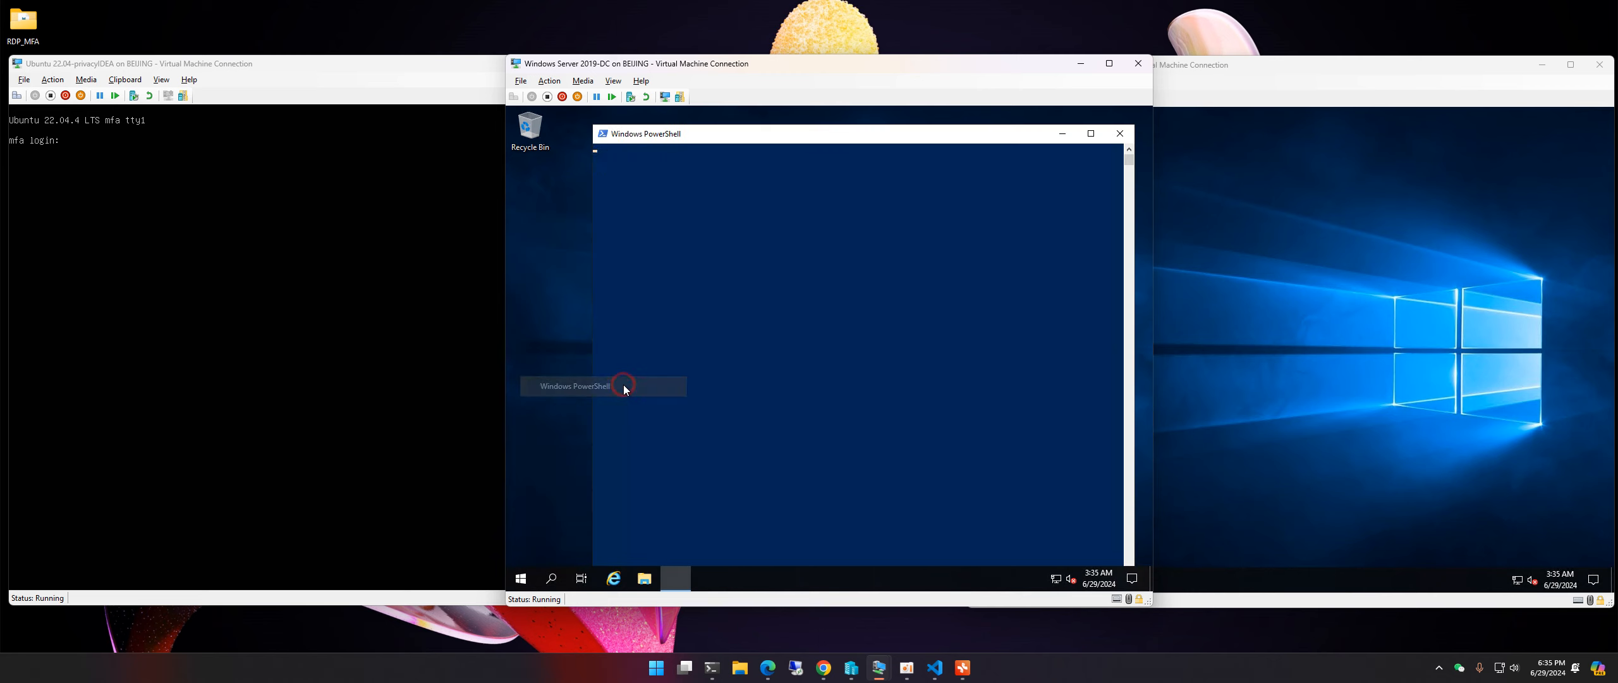
double_click(772, 137)
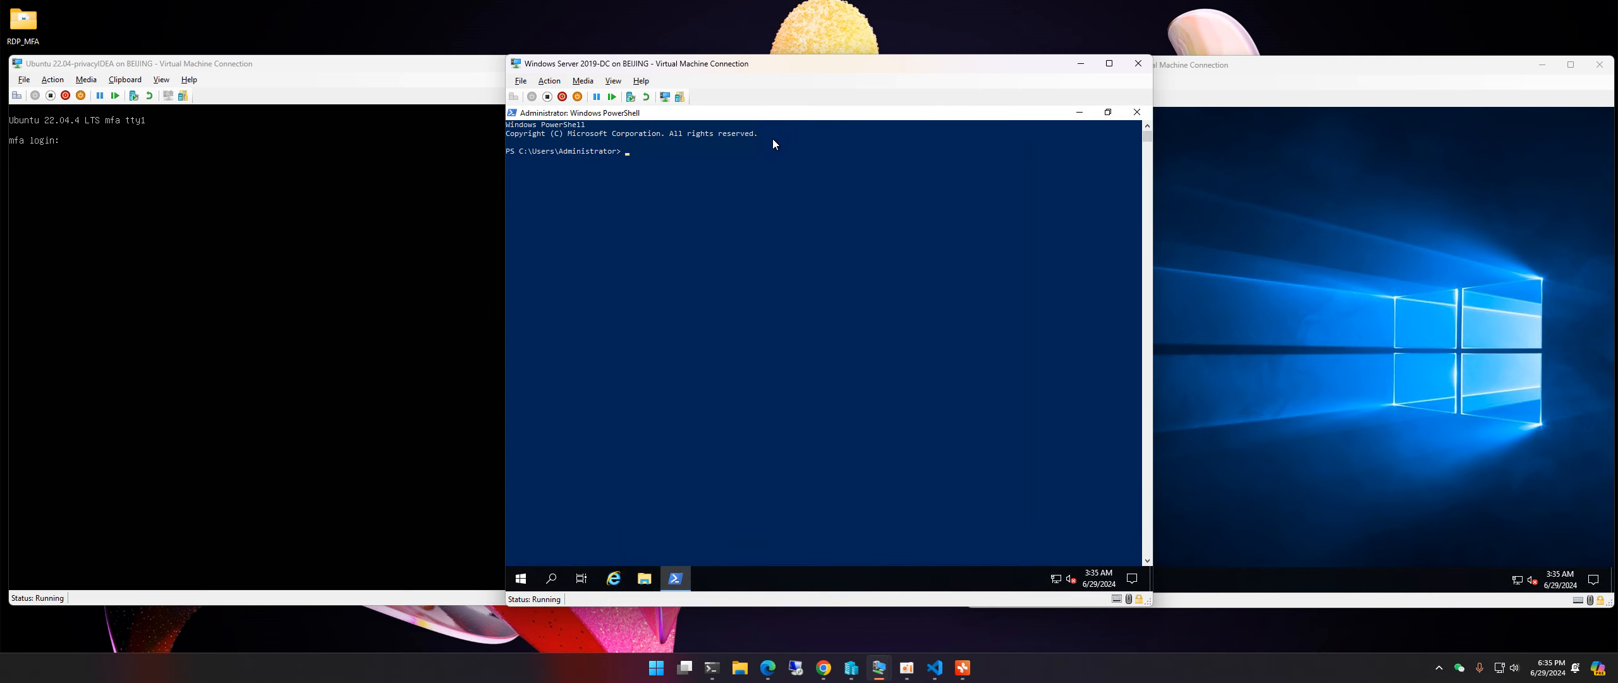
click(935, 668)
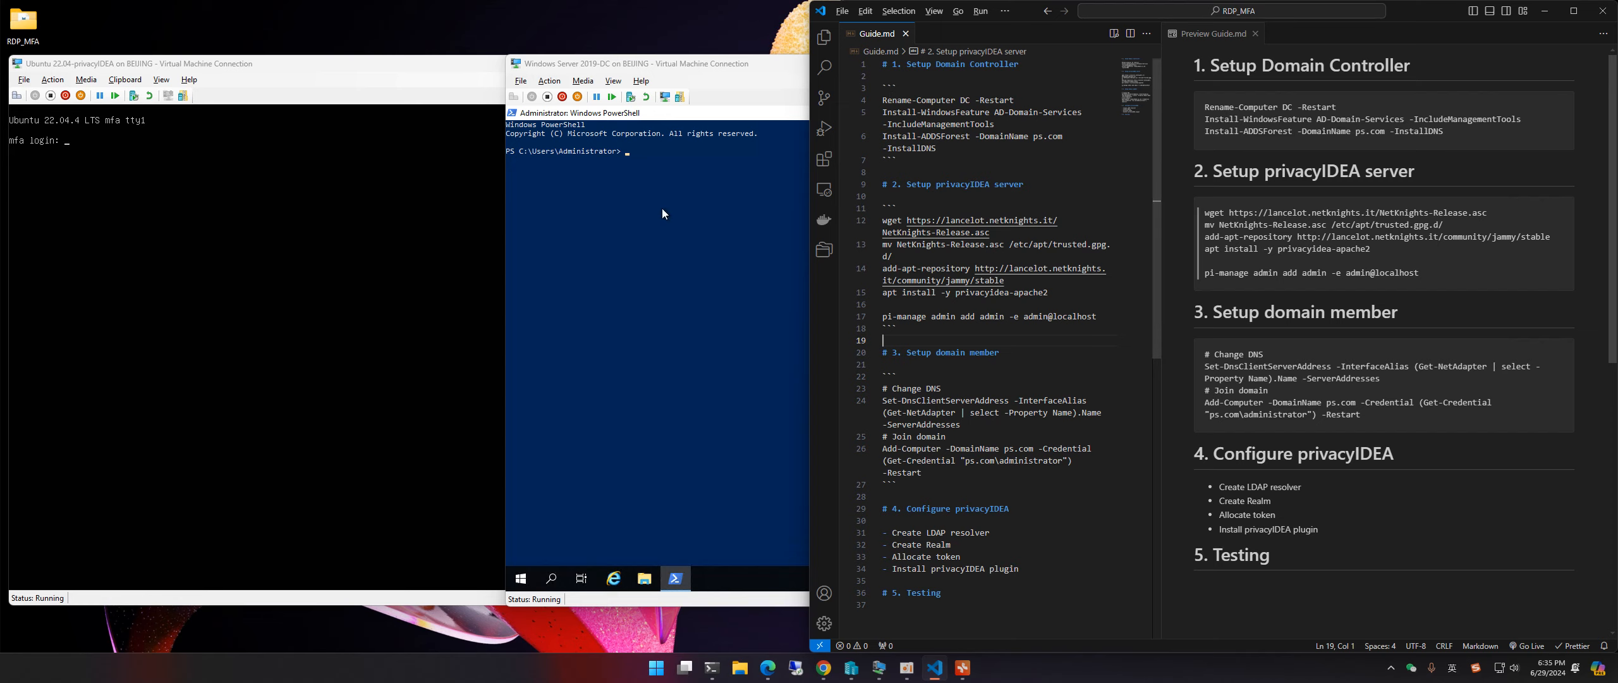
click(736, 282)
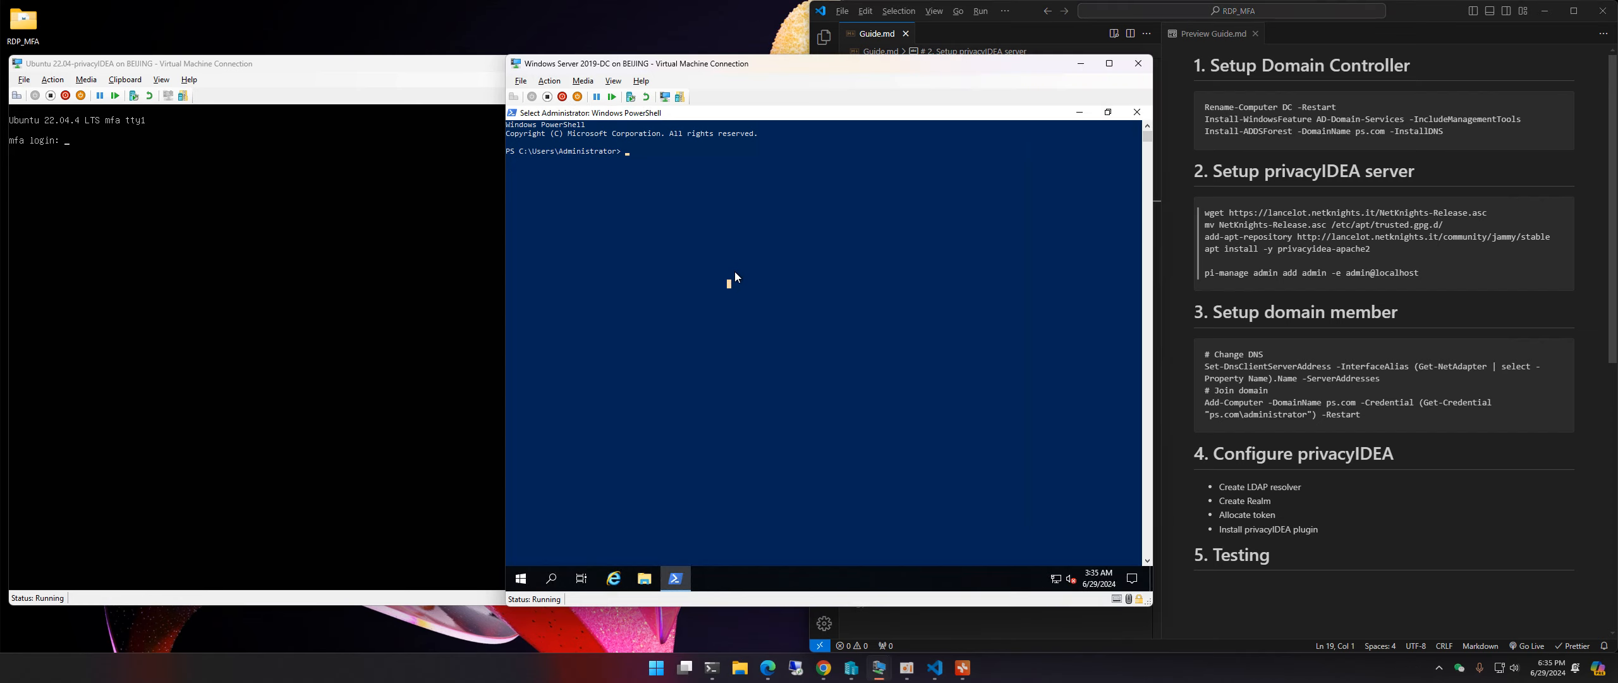
Step: Run Rename-Computer DC -Restart to rename the server and reboot it
text(rename-comput)
key(Tab)
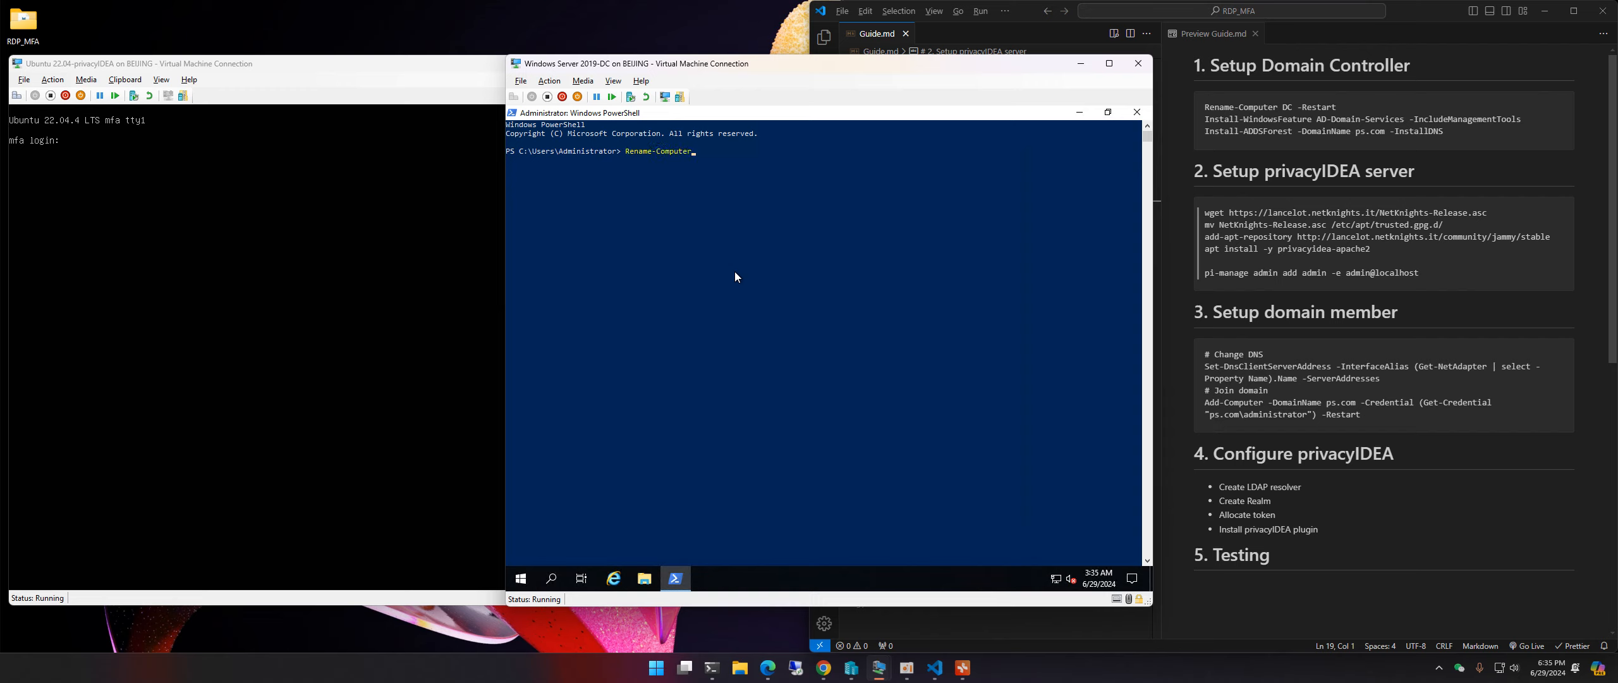
text(DC -Restart)
key(Return)
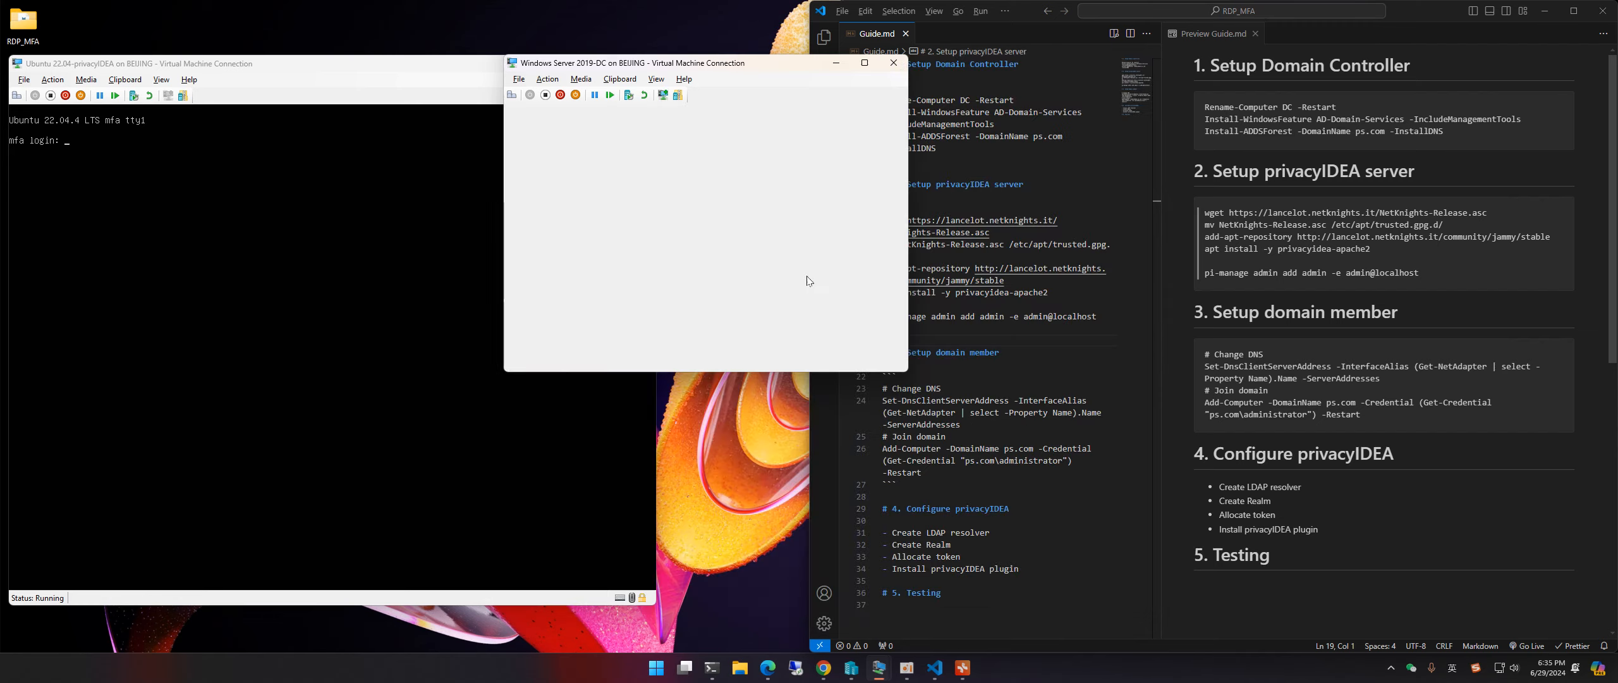
Step: Sign in as Administrator after the reboot and close Server Manager
text(•••)
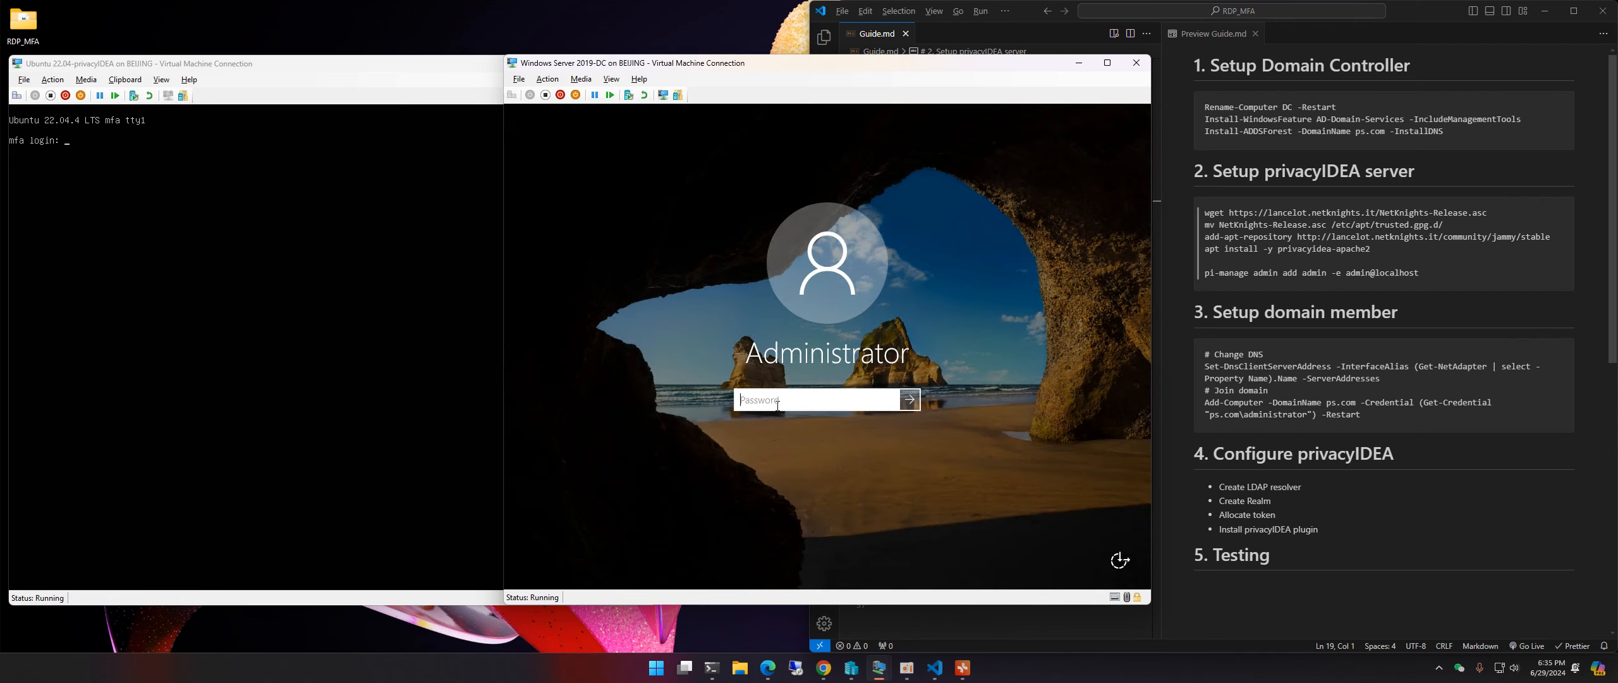
text(•••••••)
key(Return)
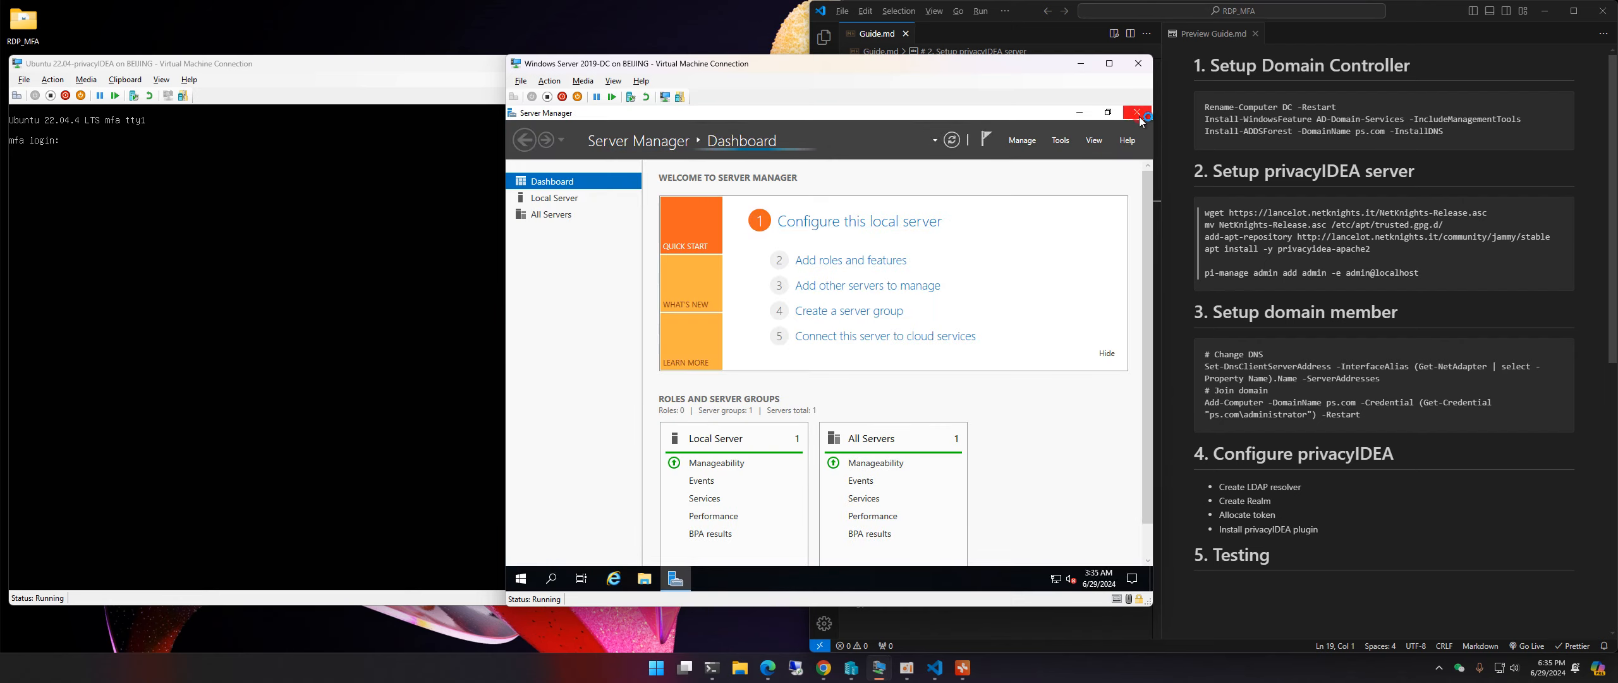
click(1135, 112)
Step: Open PowerShell, run hostname to confirm the name DC, and maximize the window
right_click(521, 578)
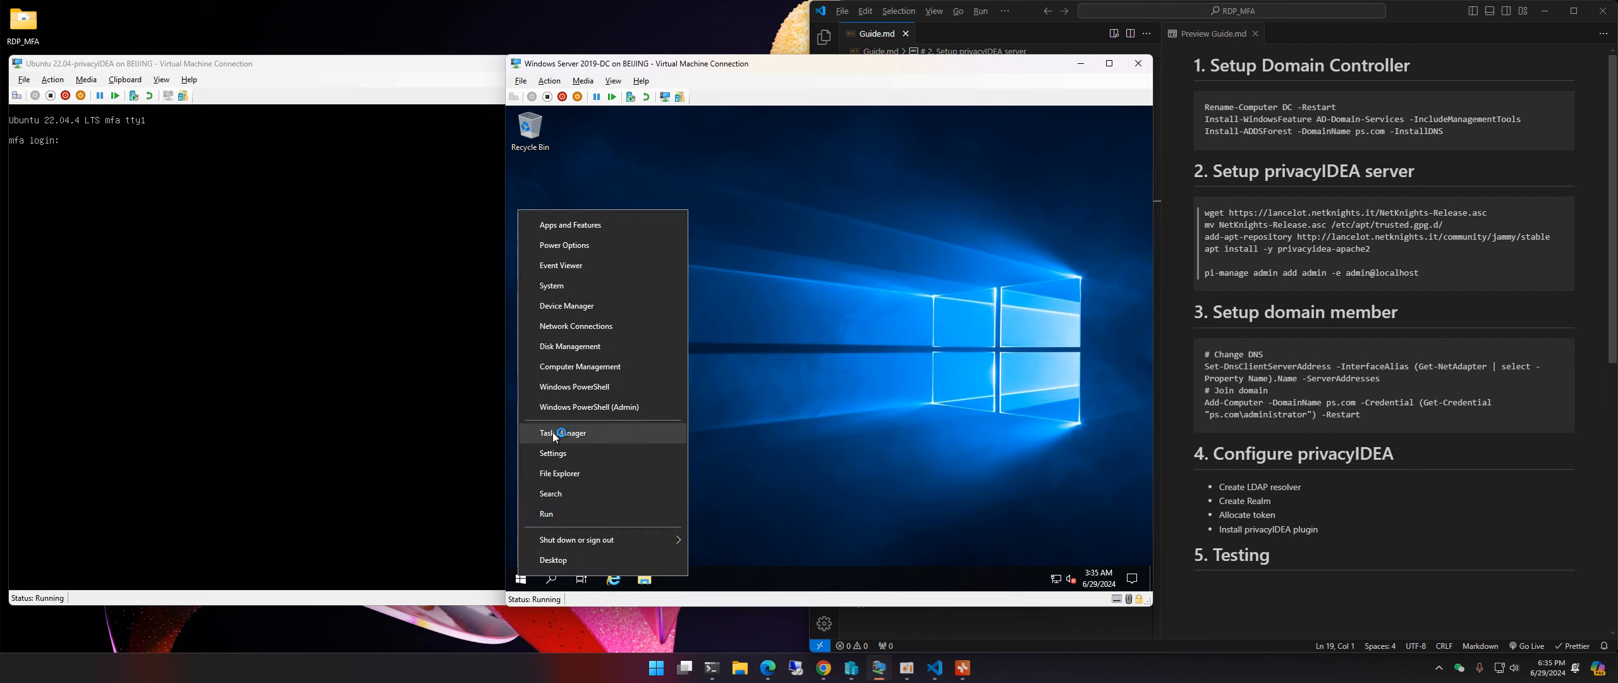
click(578, 384)
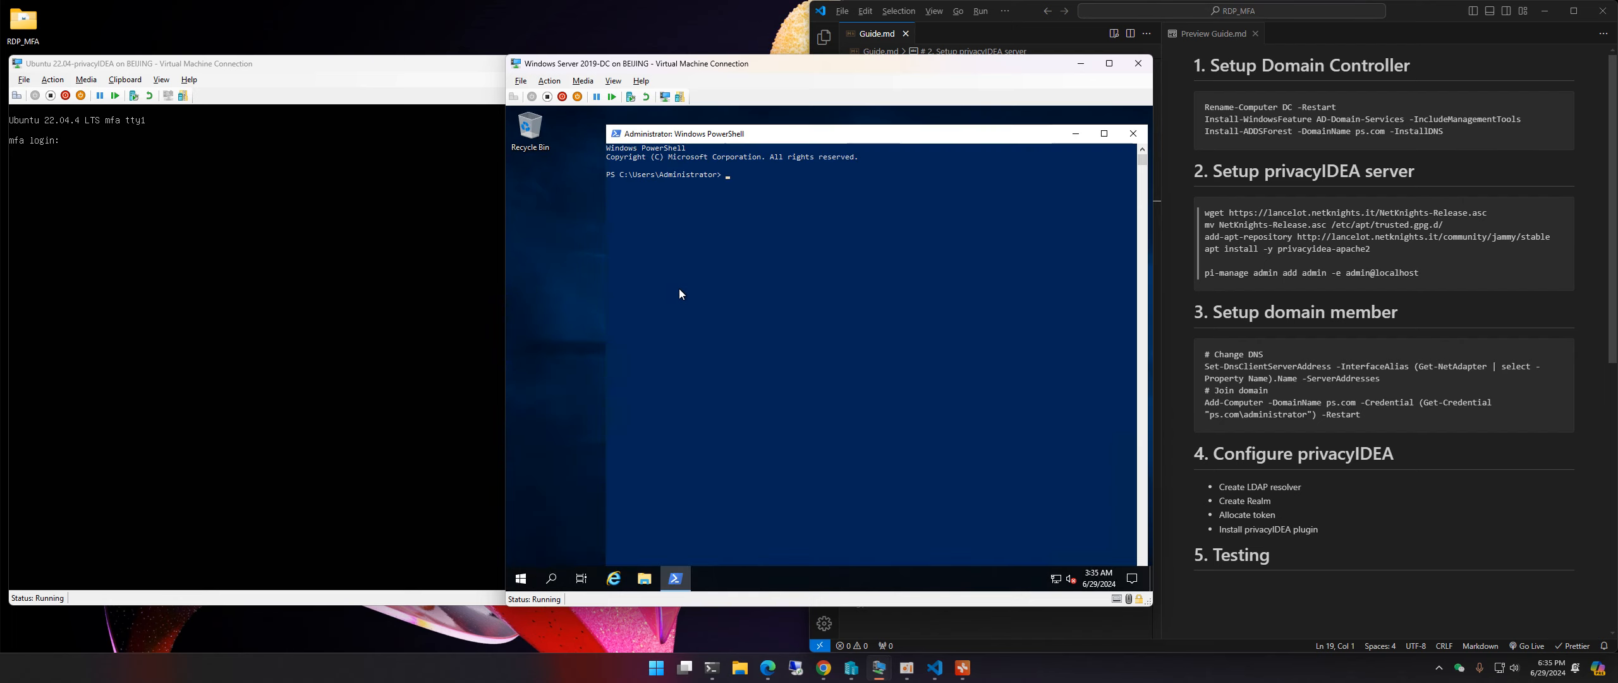
text(hostname)
key(Return)
click(679, 193)
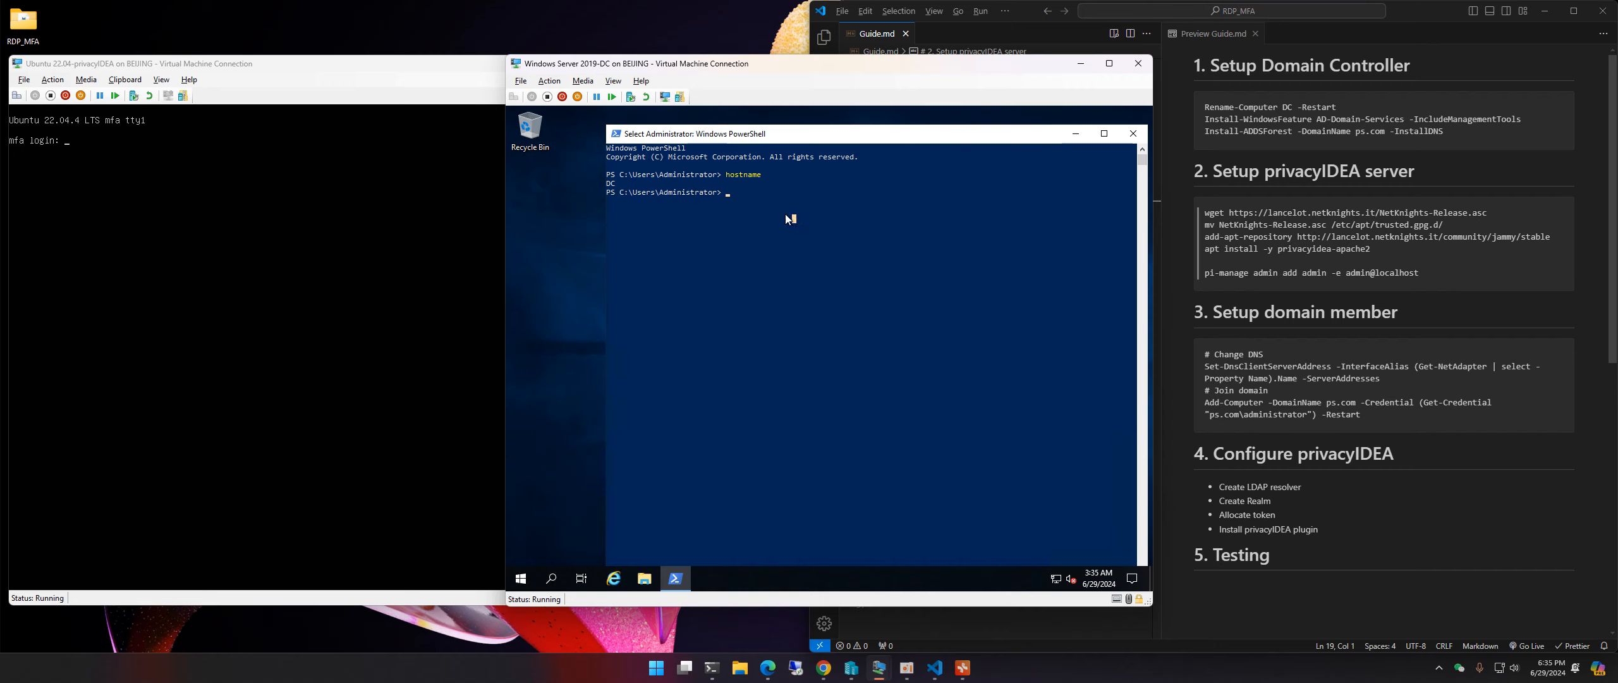
double_click(834, 133)
click(1289, 119)
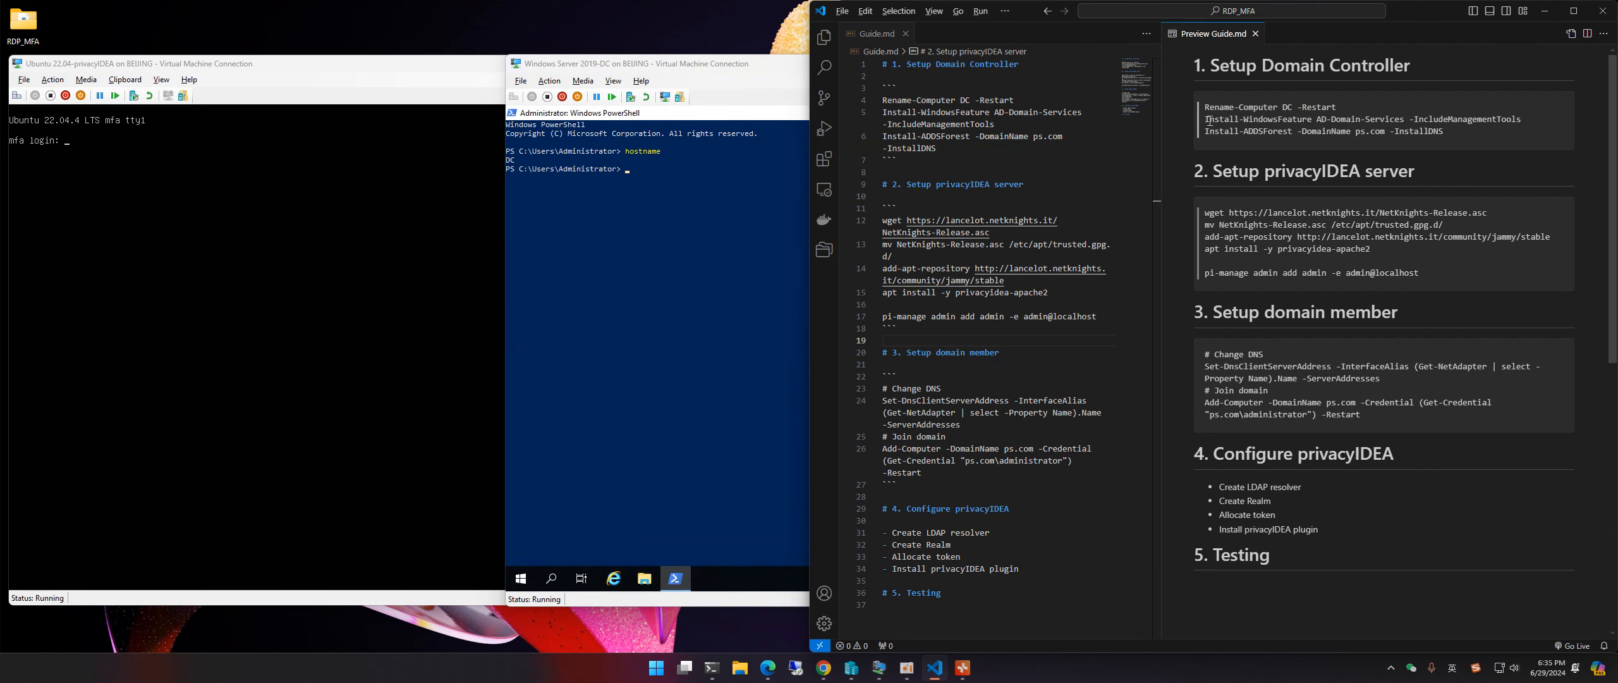
Step: Paste and run Install-WindowsFeature AD-Domain-Services -IncludeManagementTools, then select the Install-ADDSForest line
drag(1207, 119, 1443, 130)
click(940, 112)
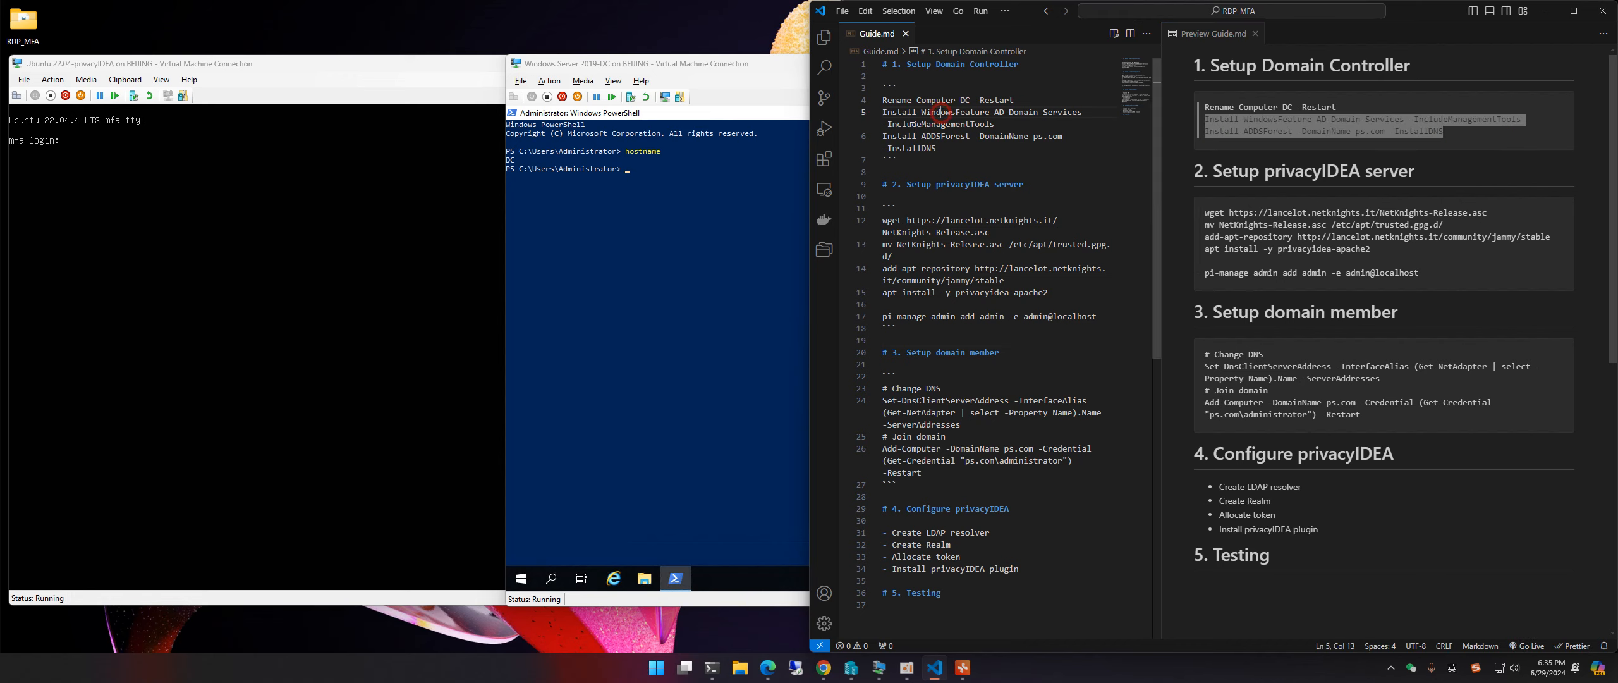
drag(997, 124, 884, 114)
right_click(656, 190)
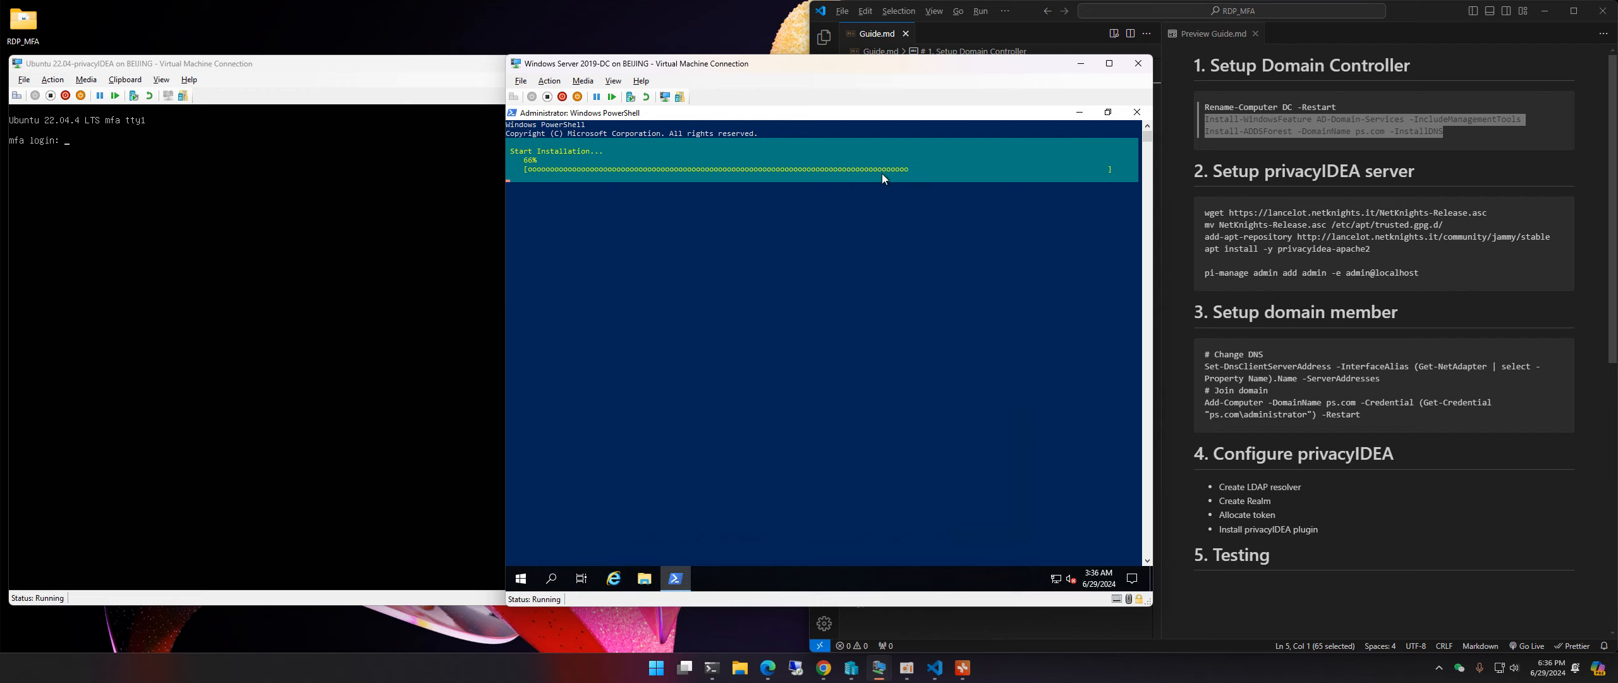
click(1447, 123)
drag(1453, 134, 1204, 131)
key(ctrl+c)
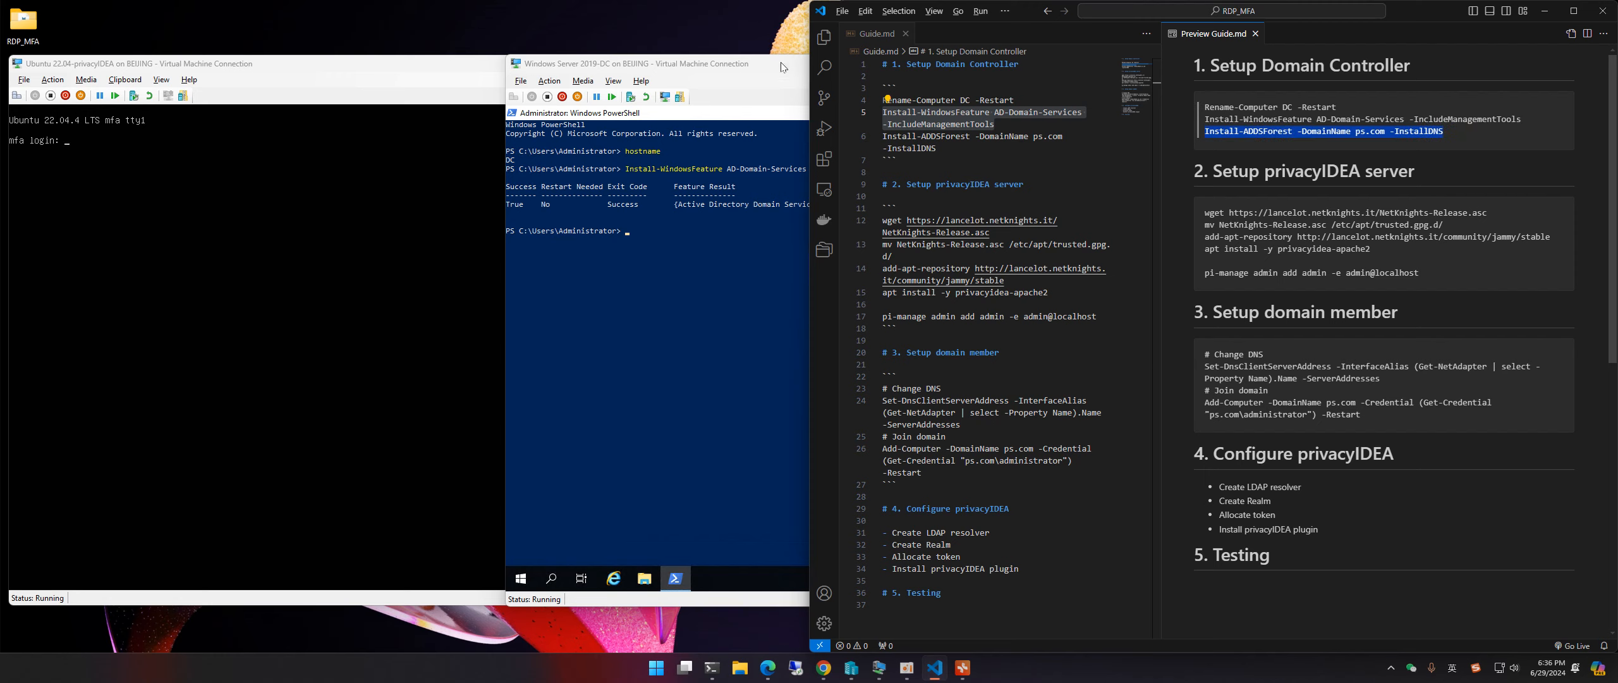
Step: Paste and run Install-ADDSForest -DomainName ps.com -InstallDNS in PowerShell
click(717, 295)
key(ctrl+v)
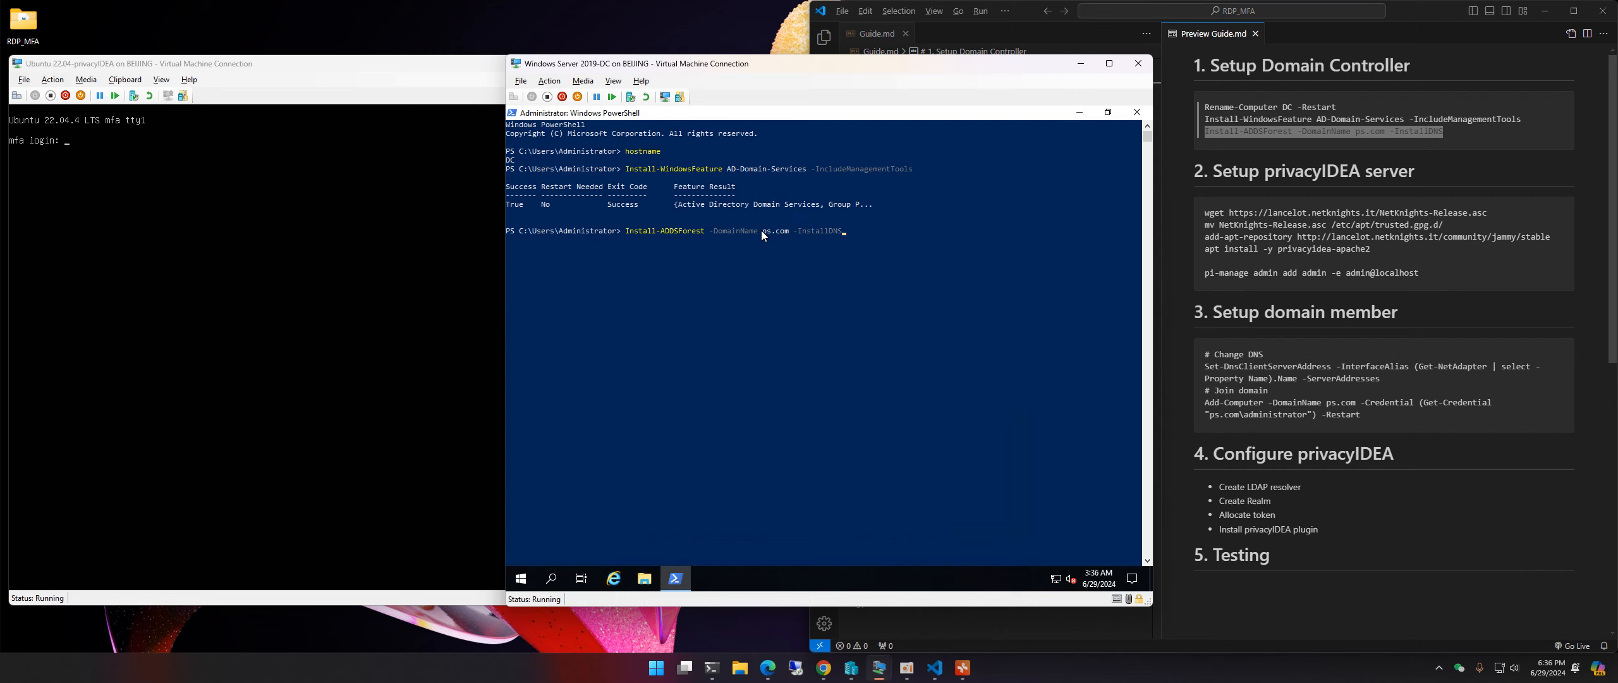
drag(764, 230, 790, 233)
click(902, 241)
key(Escape)
key(Return)
Step: Enter and confirm the safe-mode administrator password, then answer A to continue
text(************)
key(Return)
text(************)
key(Return)
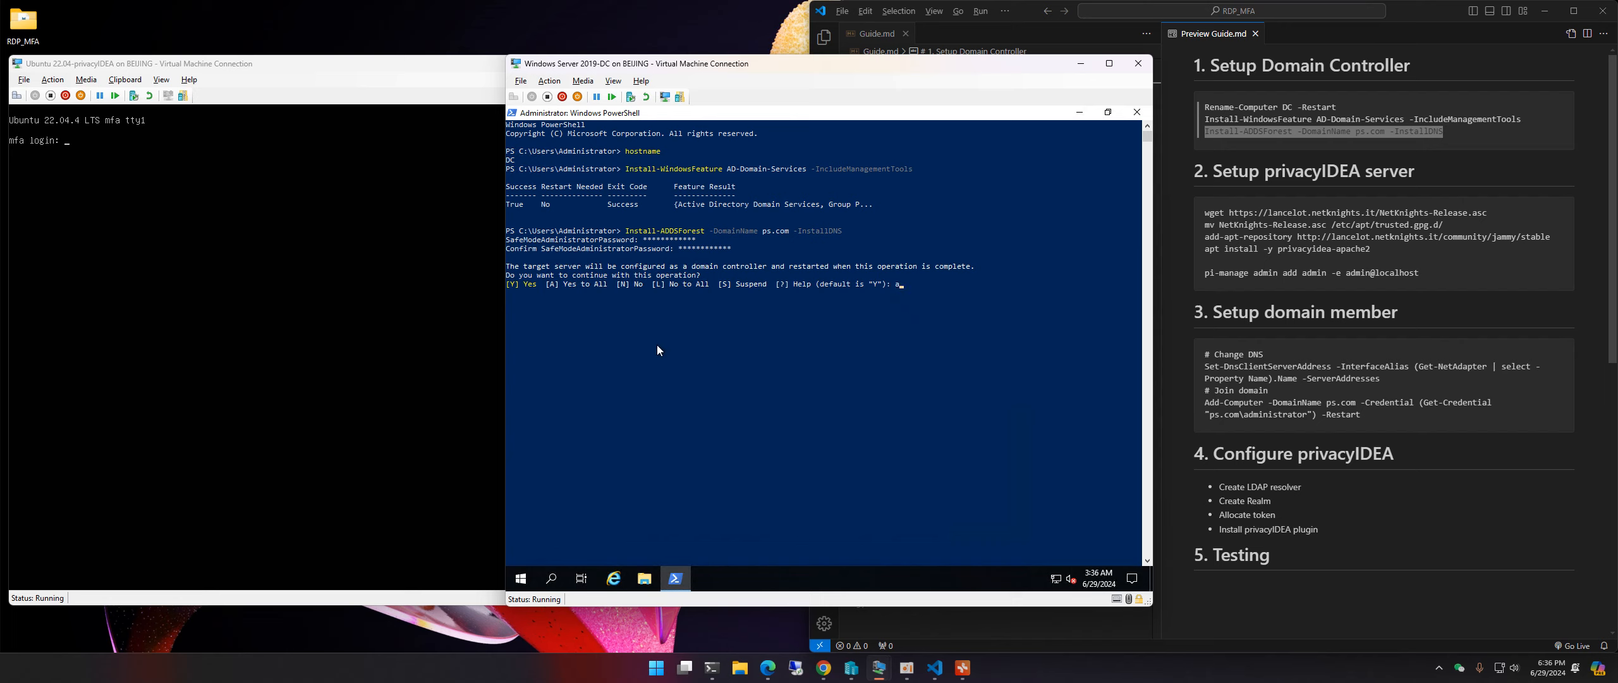
text(a)
key(Return)
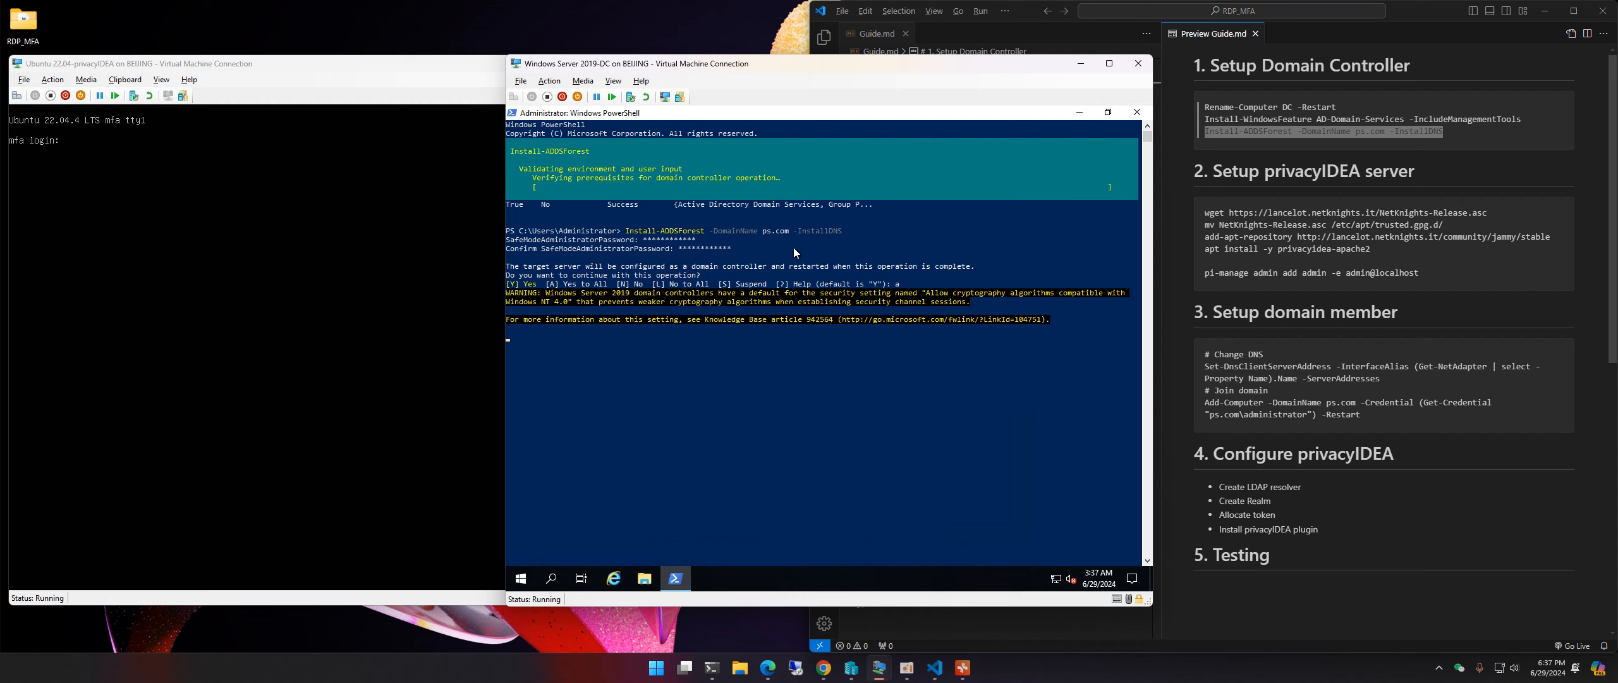
Step: Resume the paused installation output while domain controller prerequisites are verified
click(765, 231)
click(813, 256)
click(788, 380)
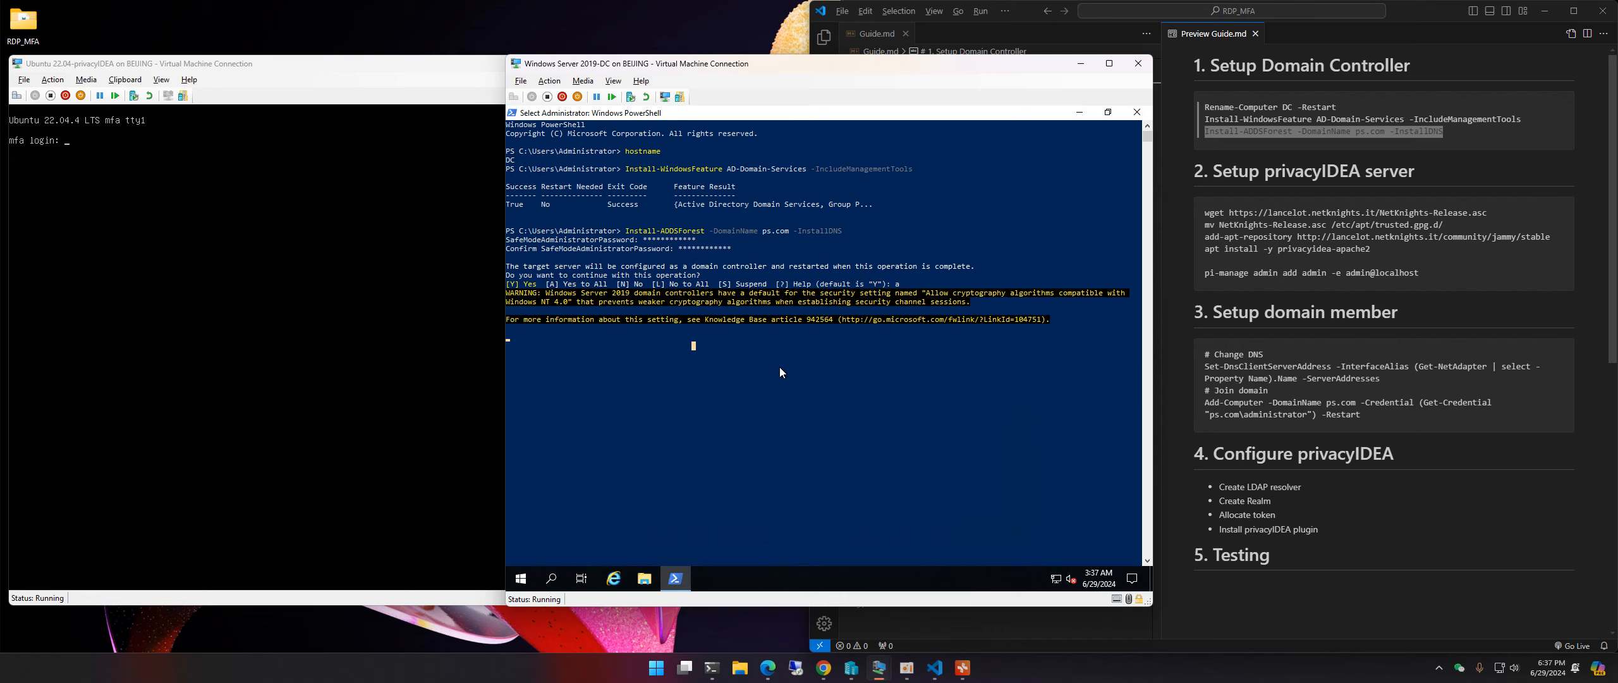
key(Return)
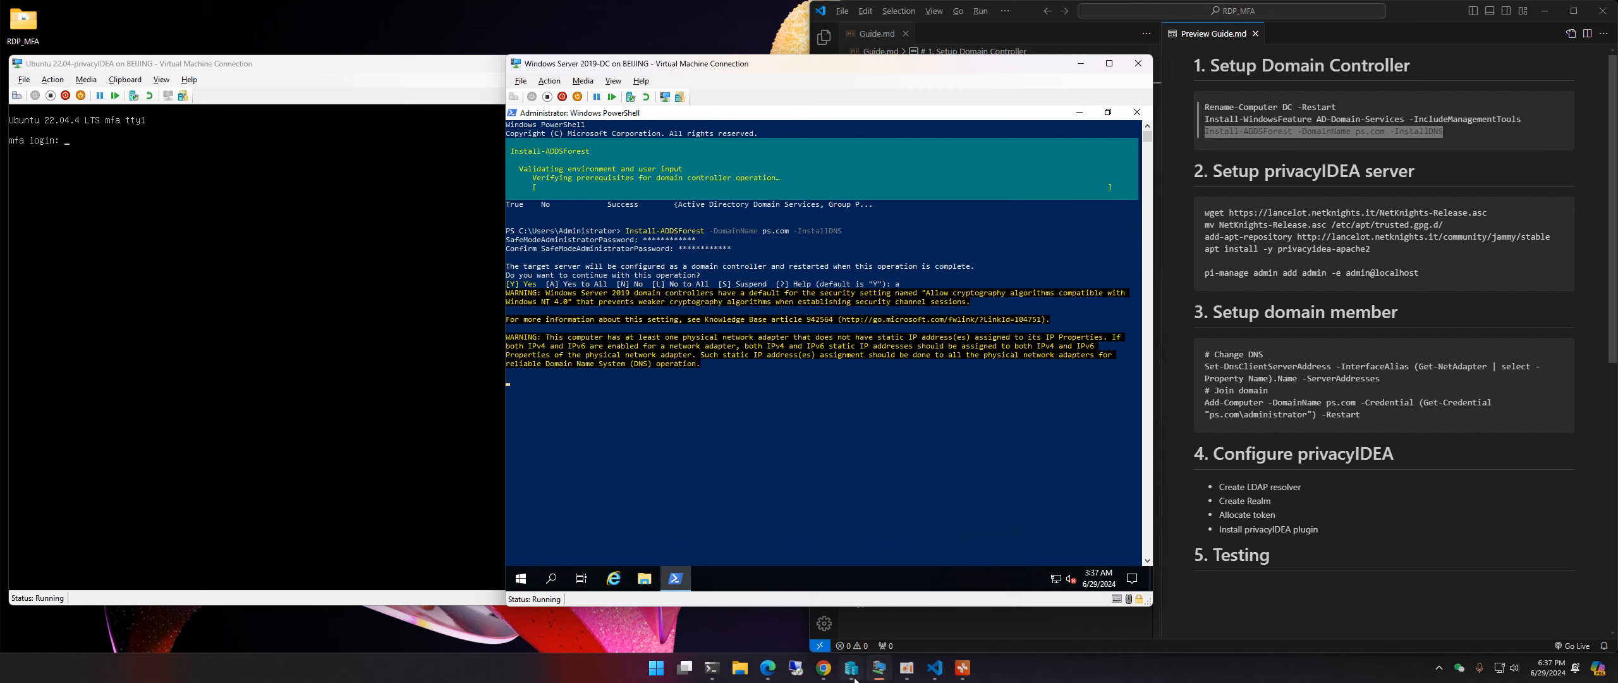
click(387, 66)
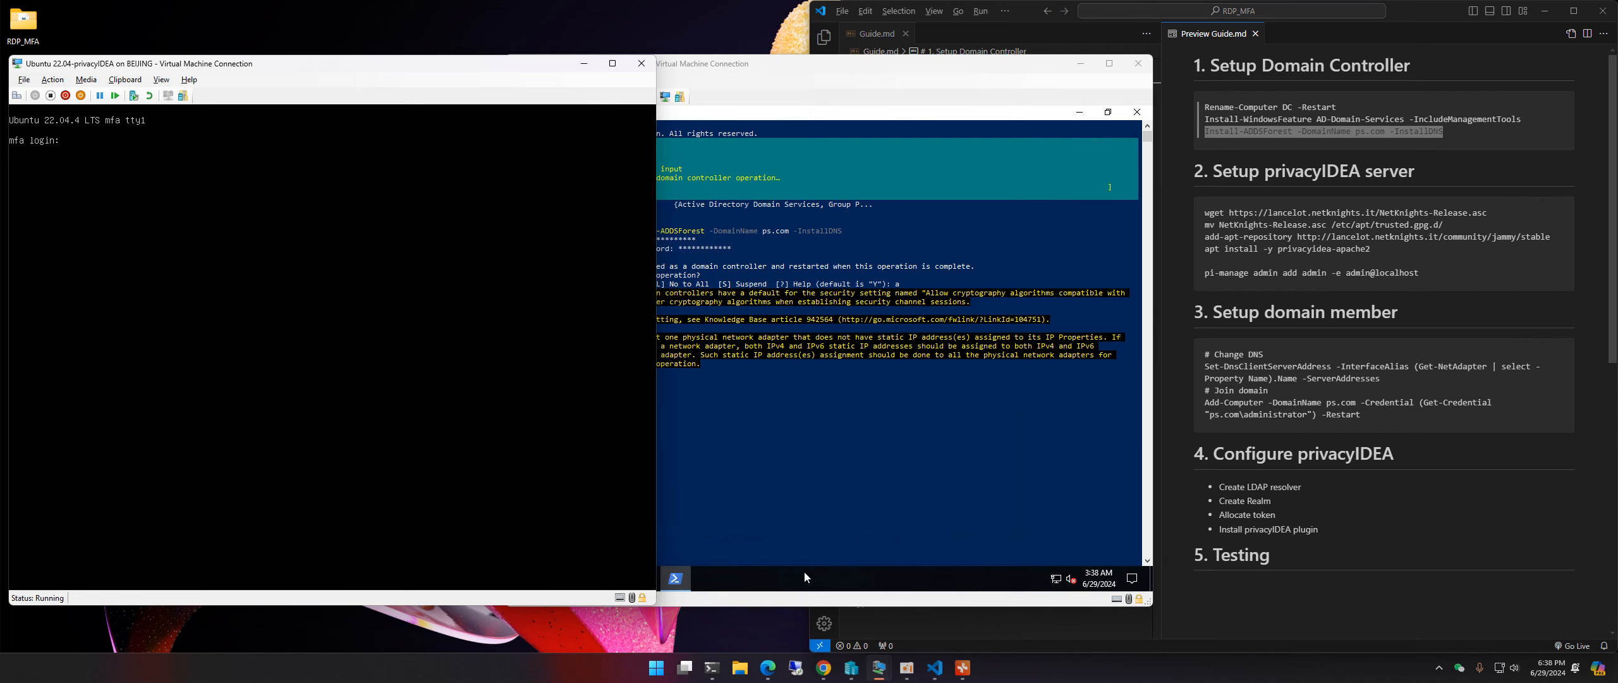
Step: Reposition the Windows Terminal window with the Ubuntu shell
click(711, 667)
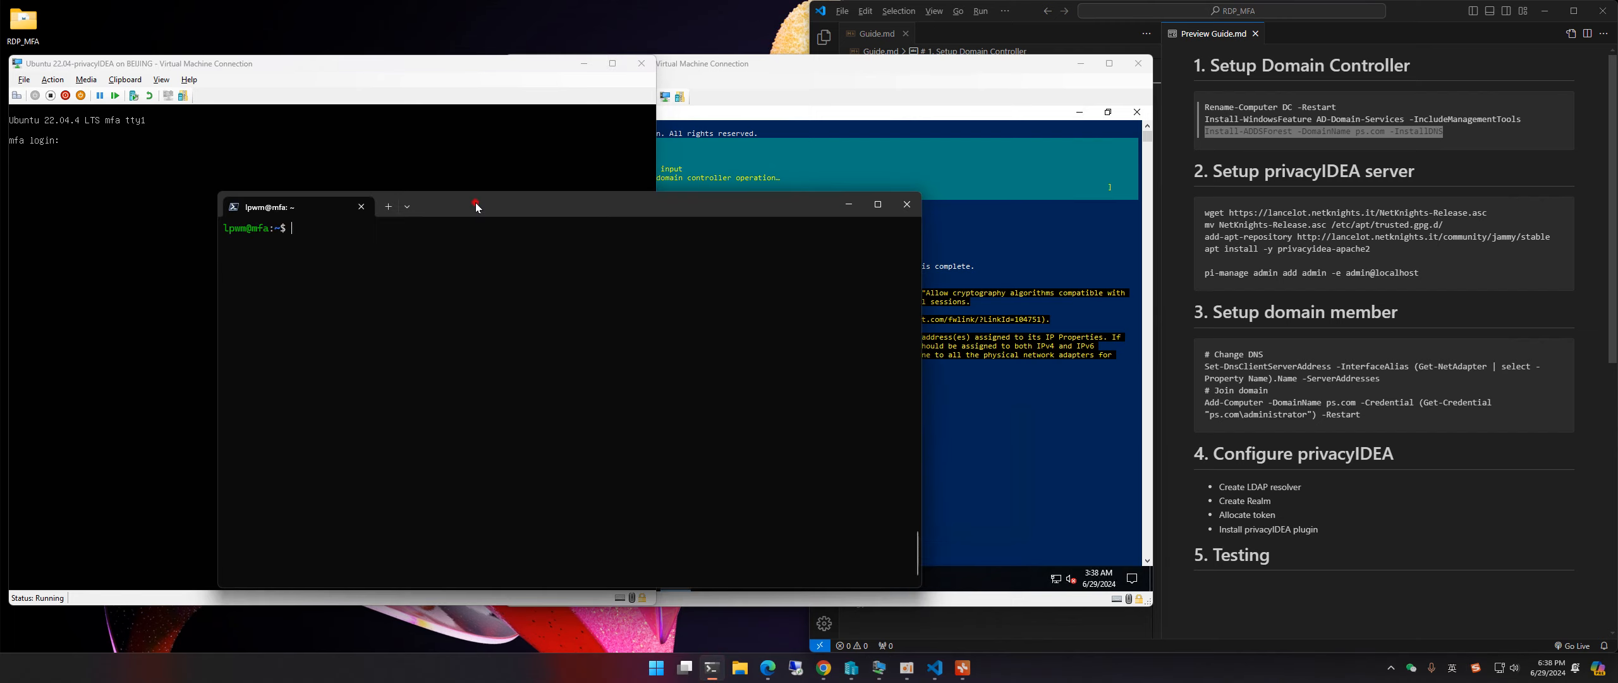
drag(476, 206, 375, 227)
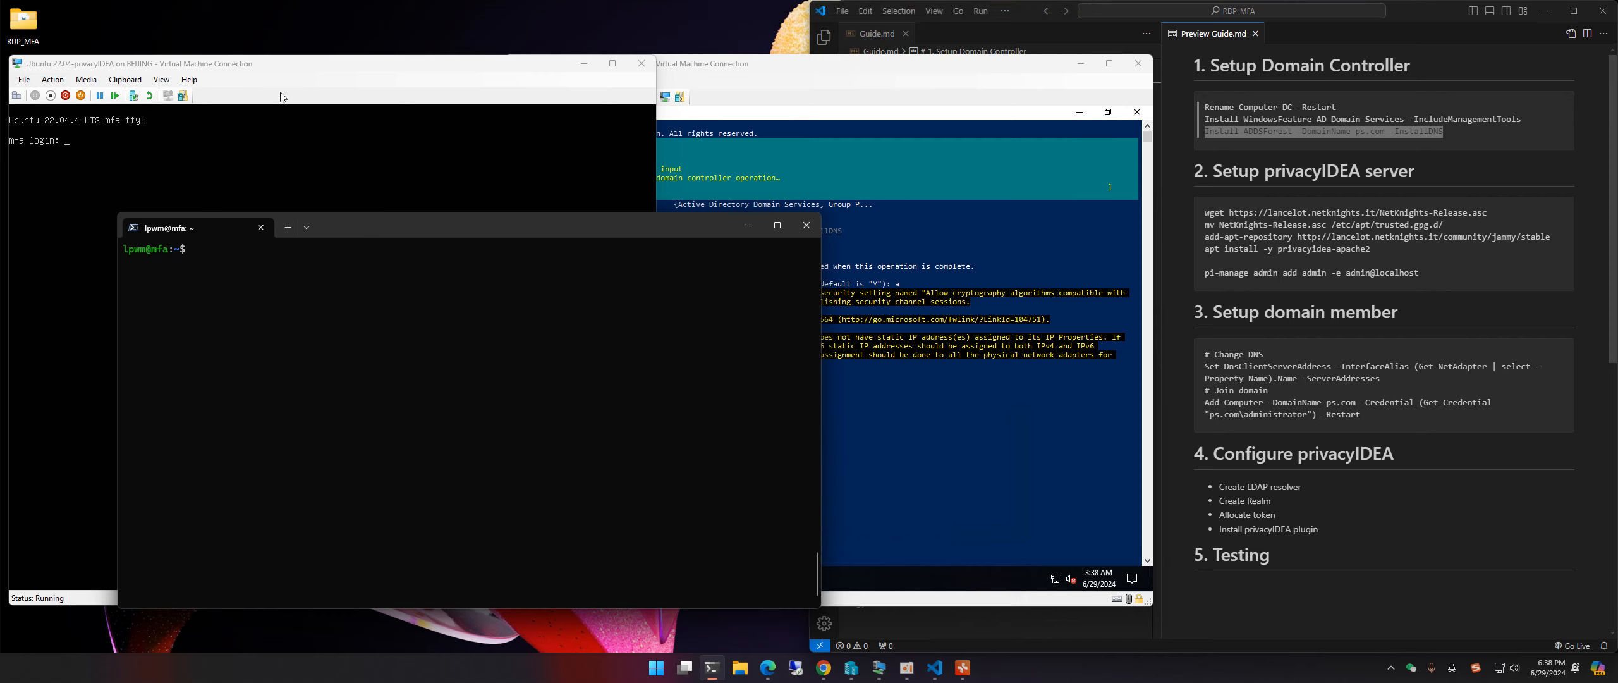
drag(542, 232, 597, 234)
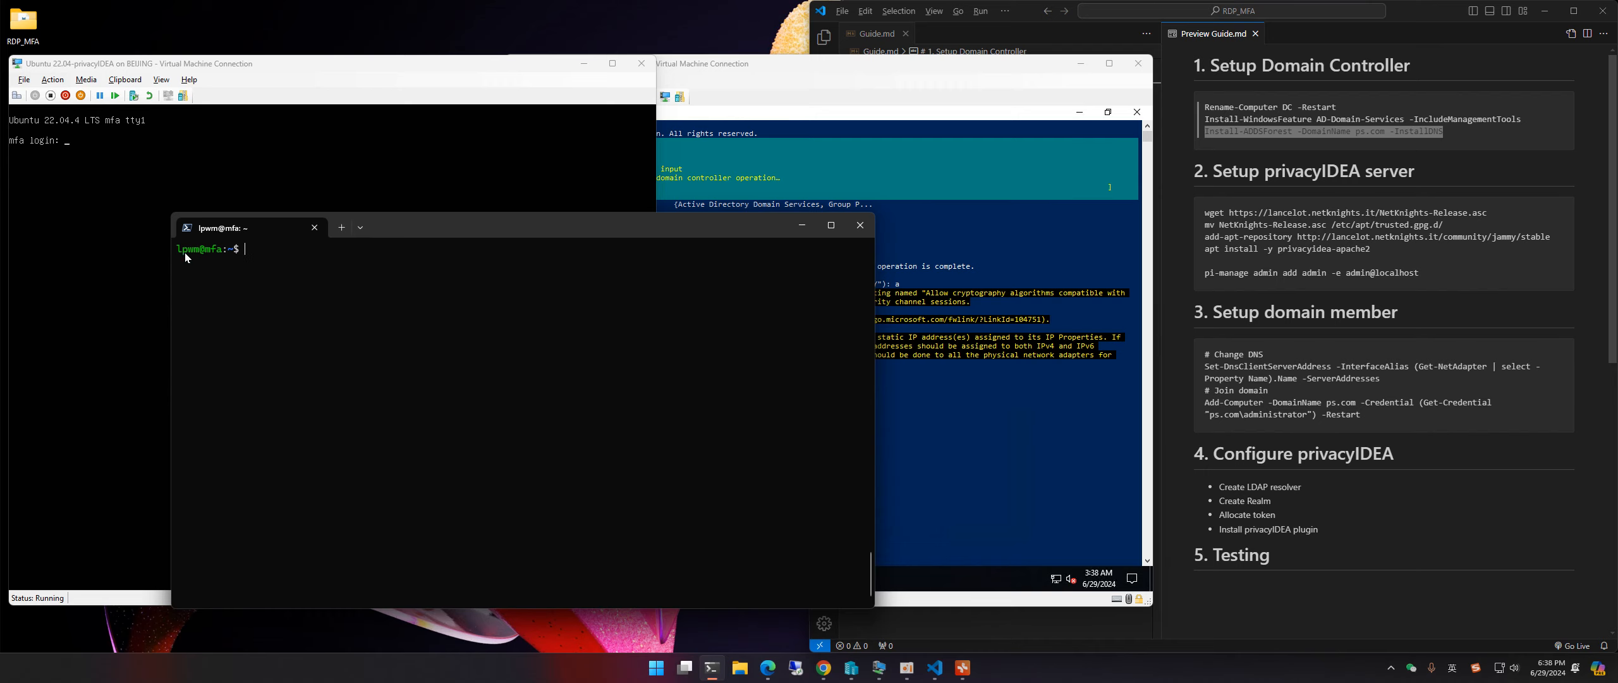
click(272, 259)
mouse_move(519, 226)
mouse_down()
mouse_move(445, 238)
mouse_move(500, 239)
mouse_up()
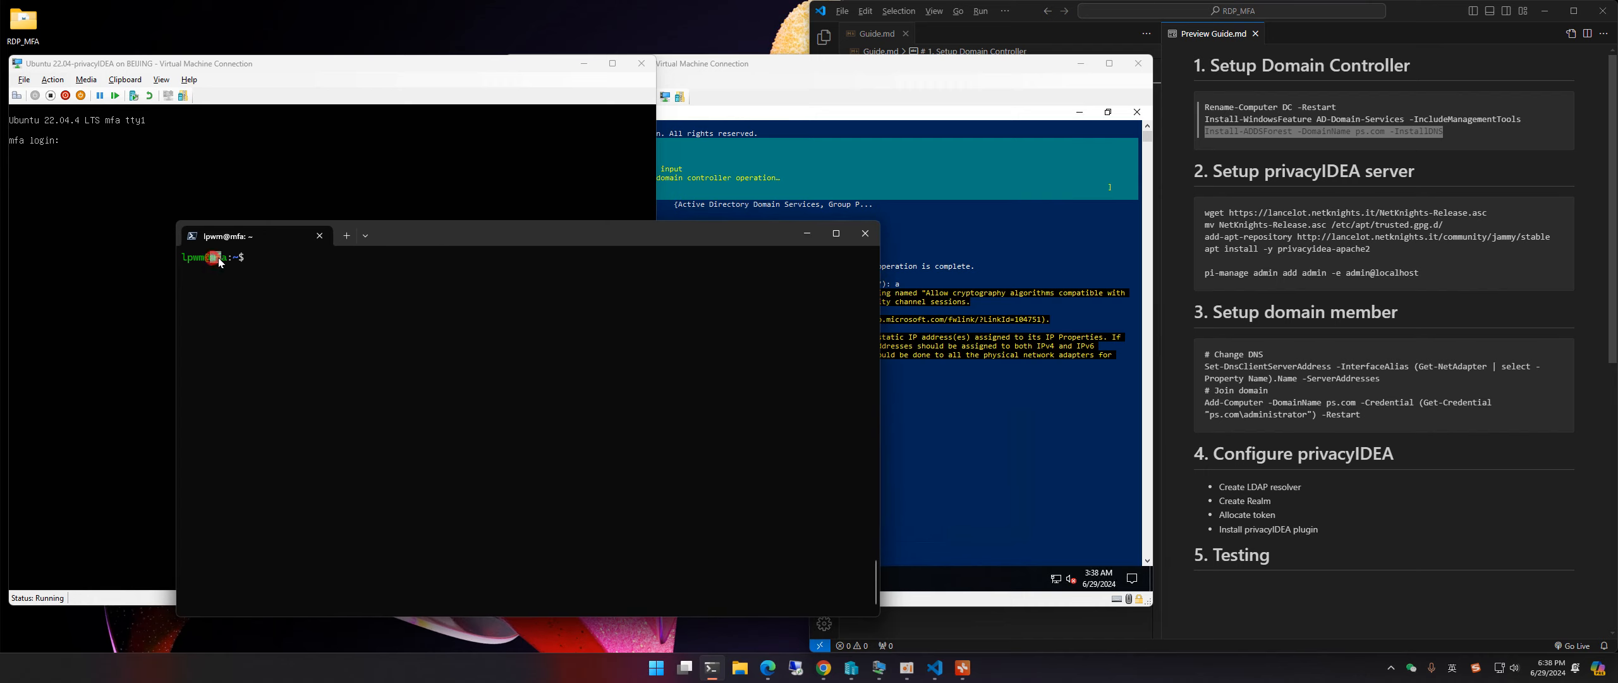
drag(615, 245, 584, 248)
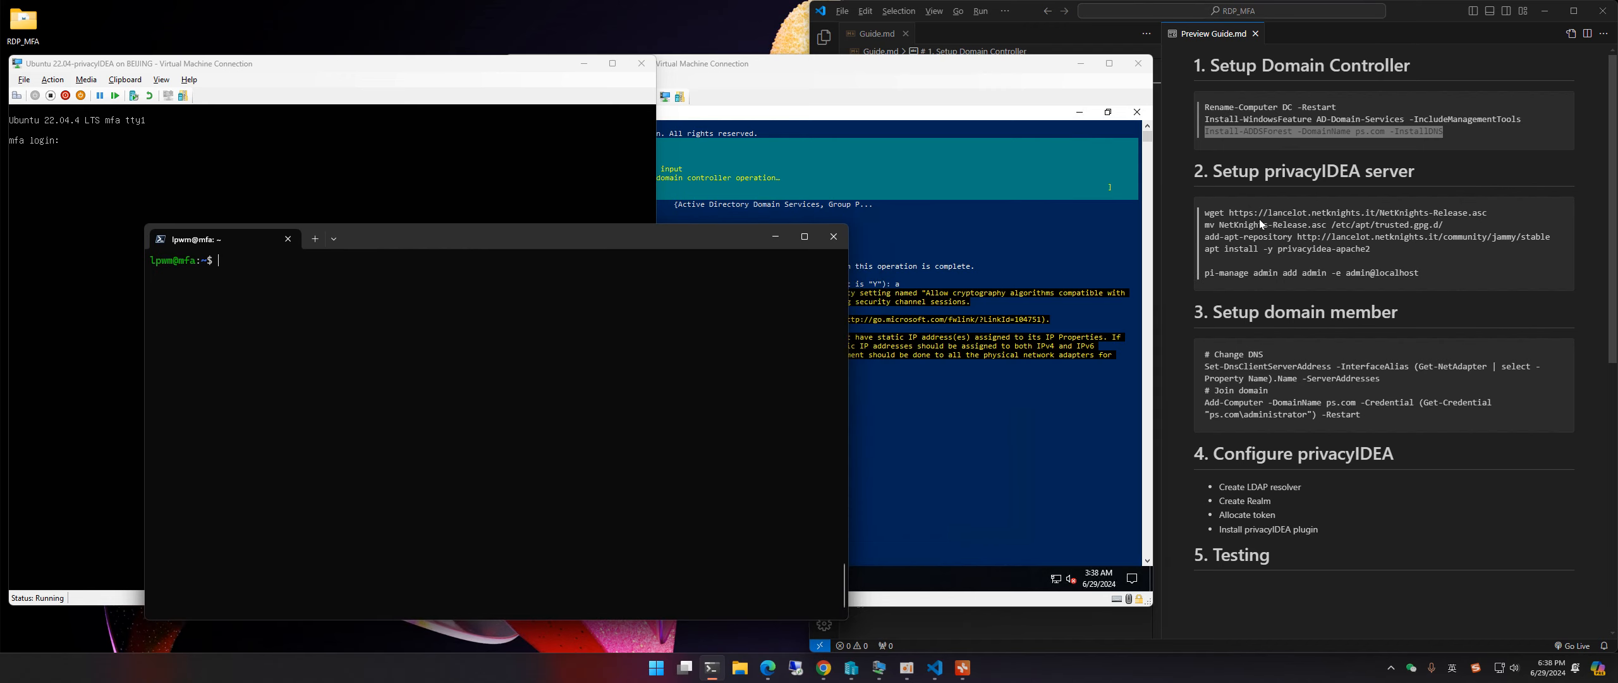
Step: Bring up the '2.2. Ubuntu Packages' privacyIDEA page in Chrome
click(1263, 175)
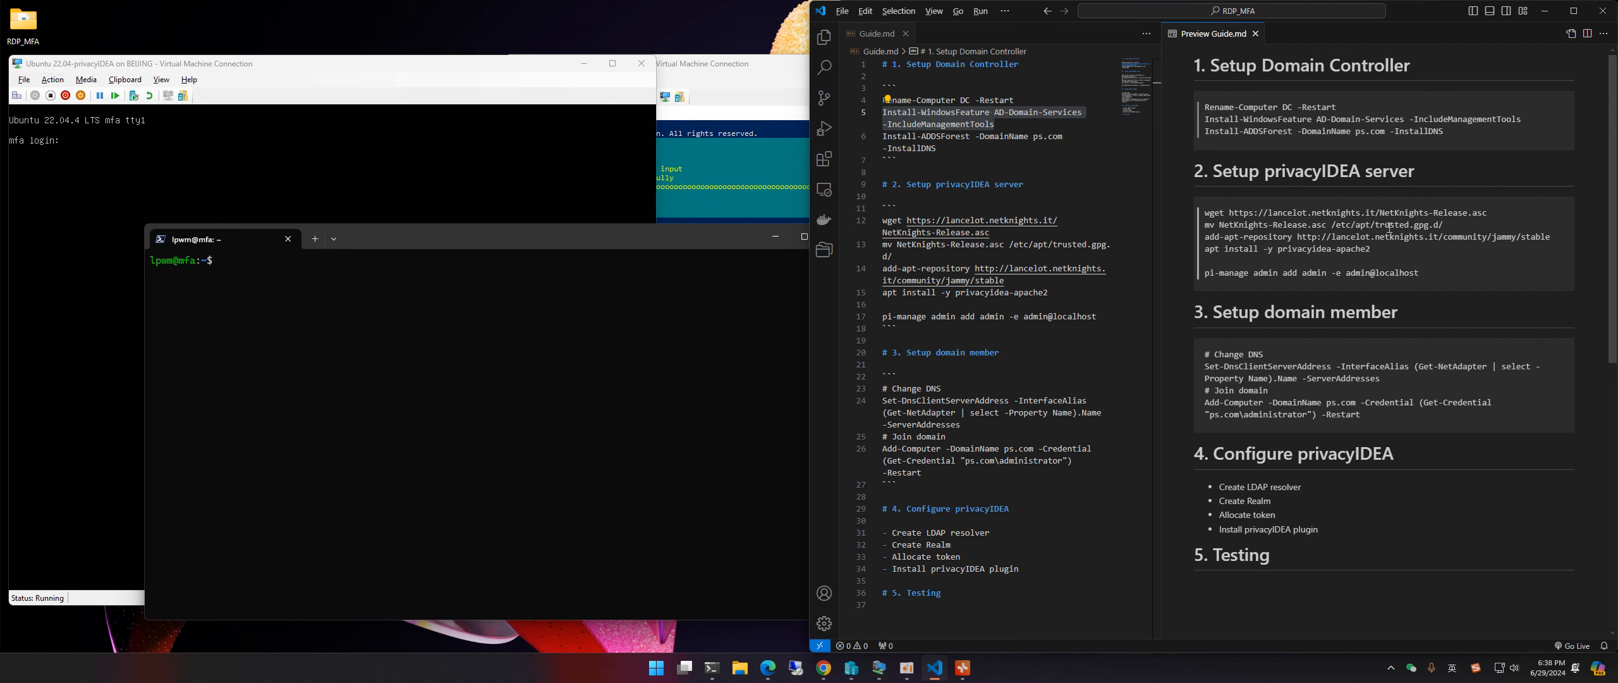
click(823, 667)
click(120, 14)
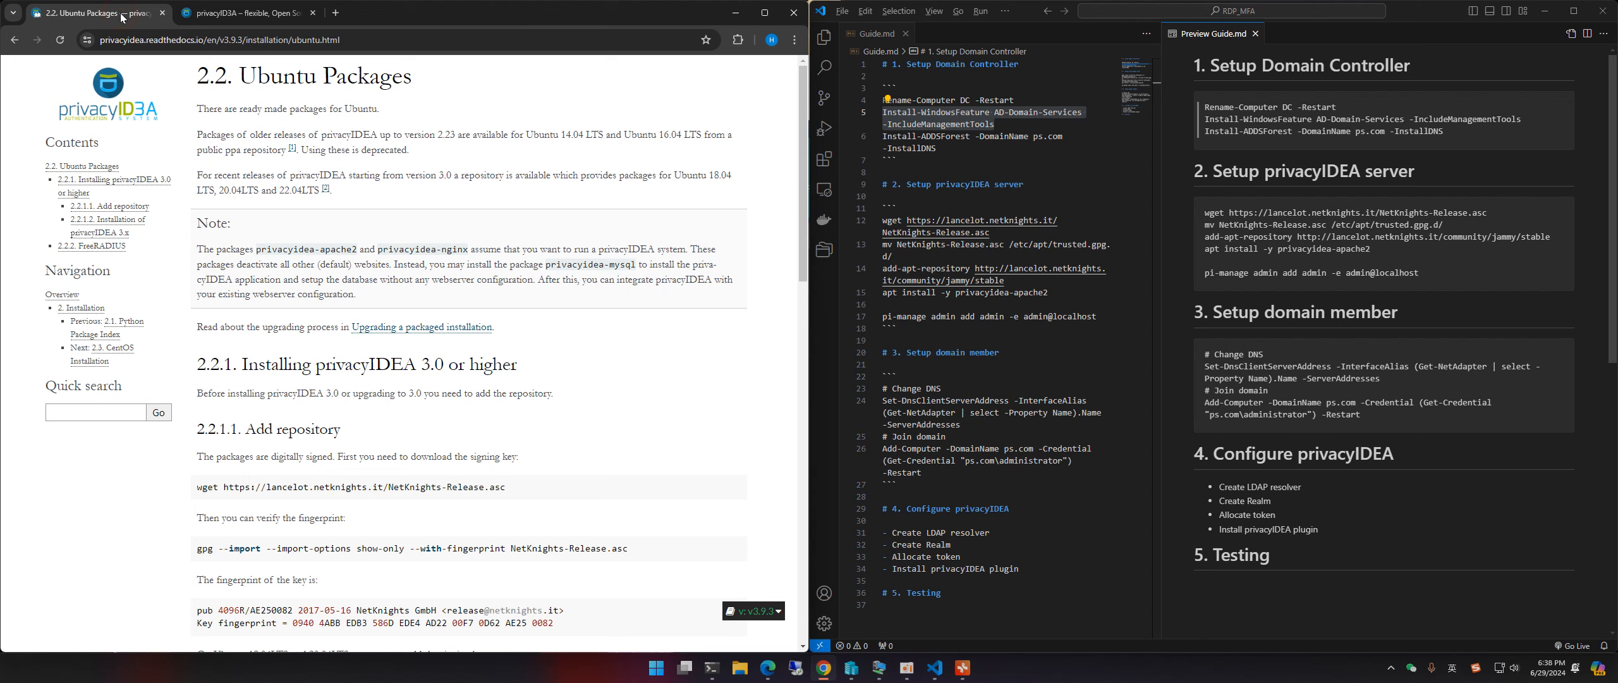
Step: Scroll the Ubuntu Packages page to the wget key download command, then minimize Chrome
scroll(286, 201, down, 3)
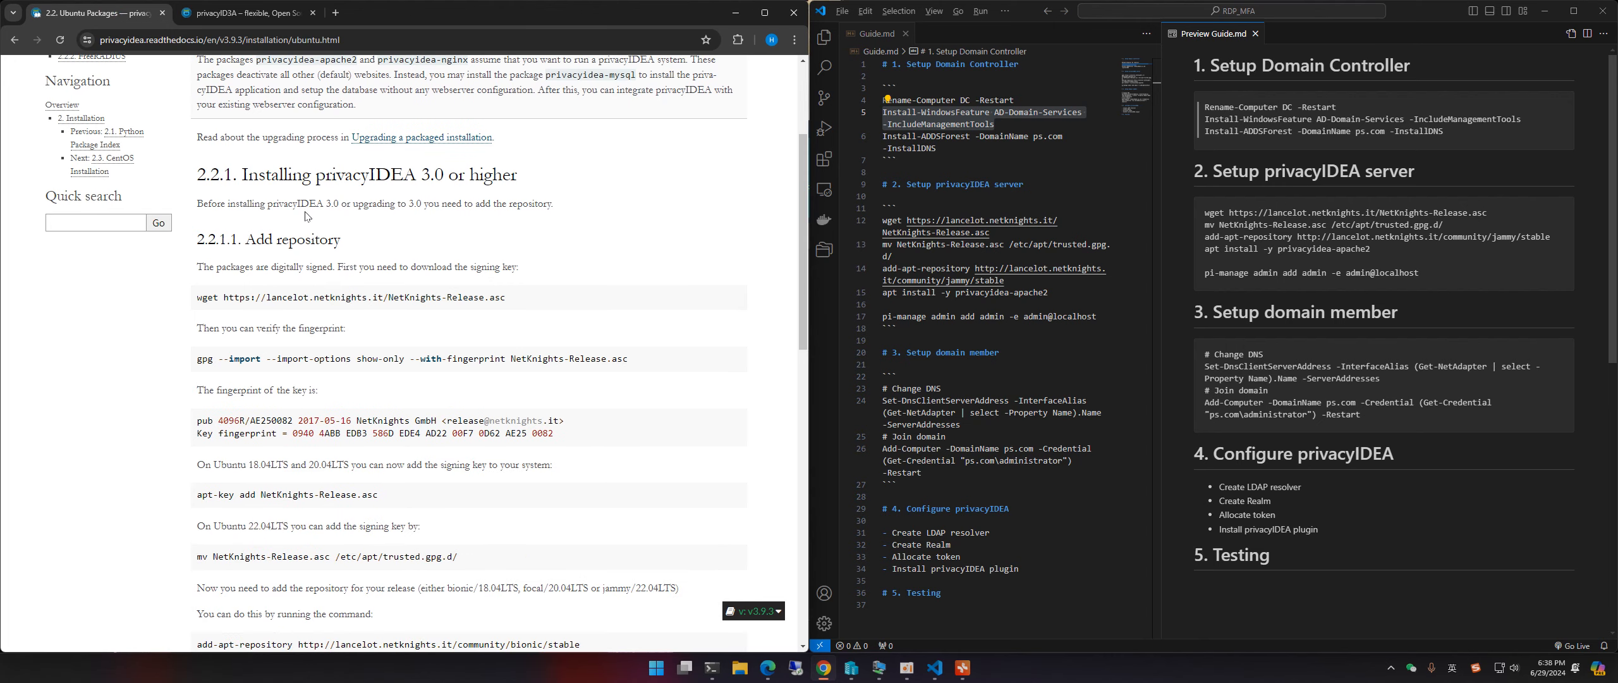
drag(197, 297, 524, 316)
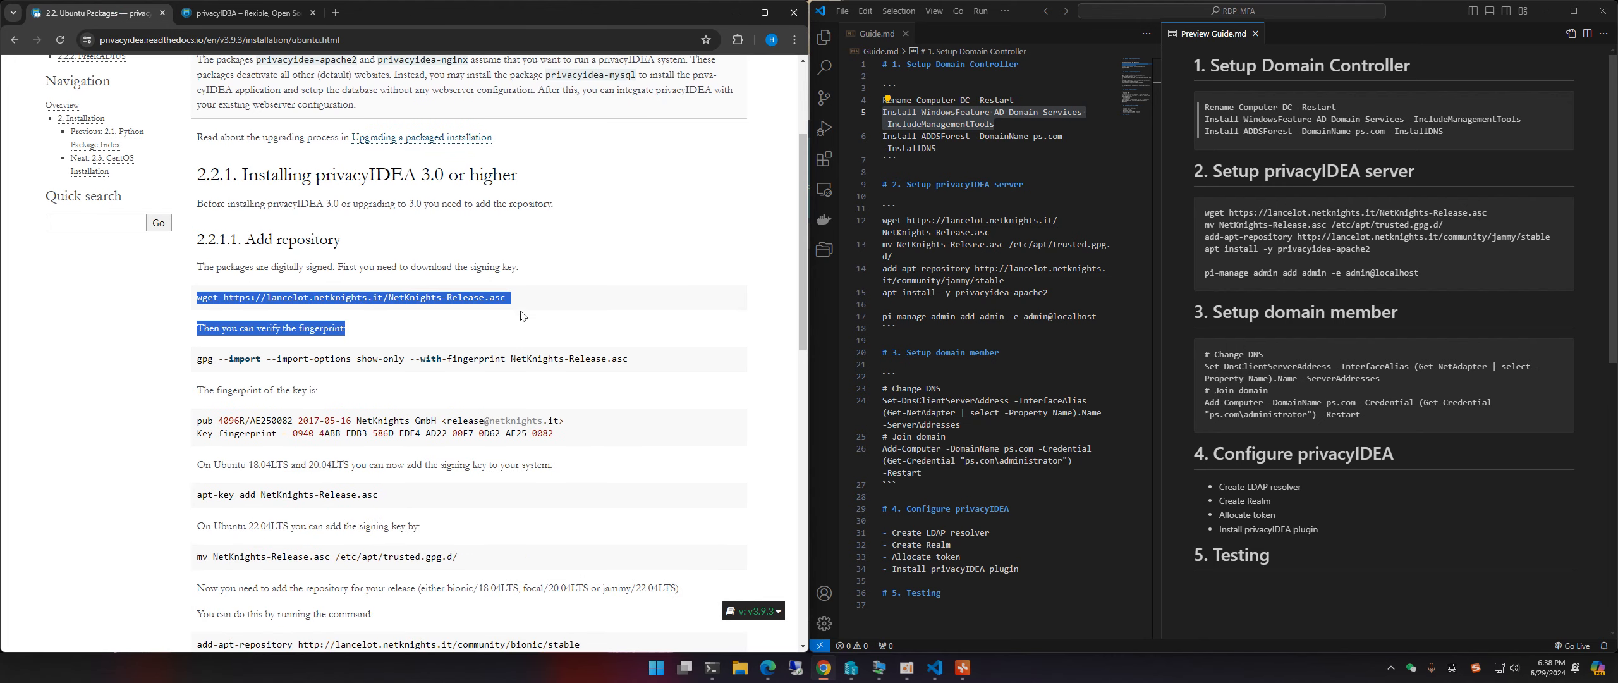
click(215, 308)
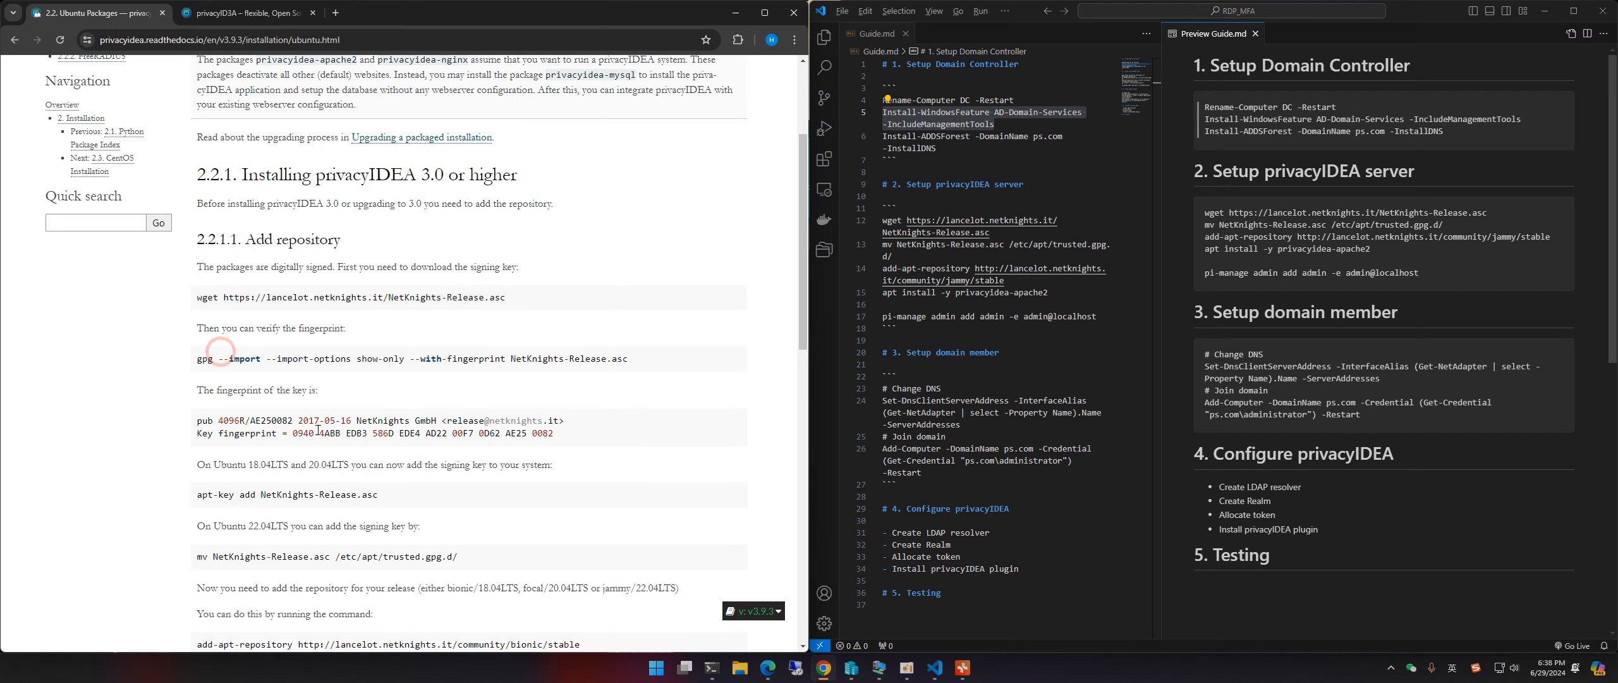
scroll(237, 405, down, 1)
scroll(237, 405, down, 2)
click(736, 12)
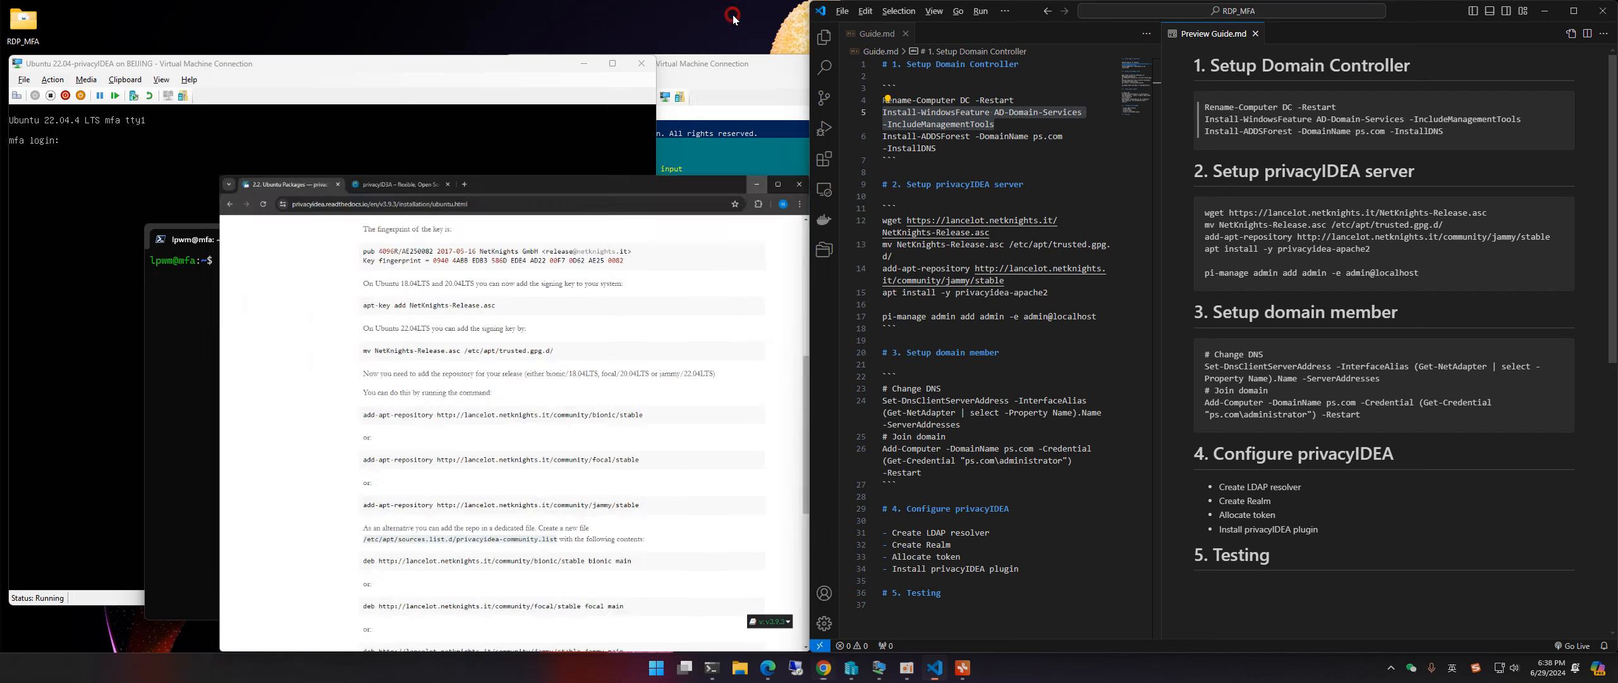
Step: Copy the wget line from Guide.md and run it to download NetKnights-Release.asc
drag(440, 232, 411, 201)
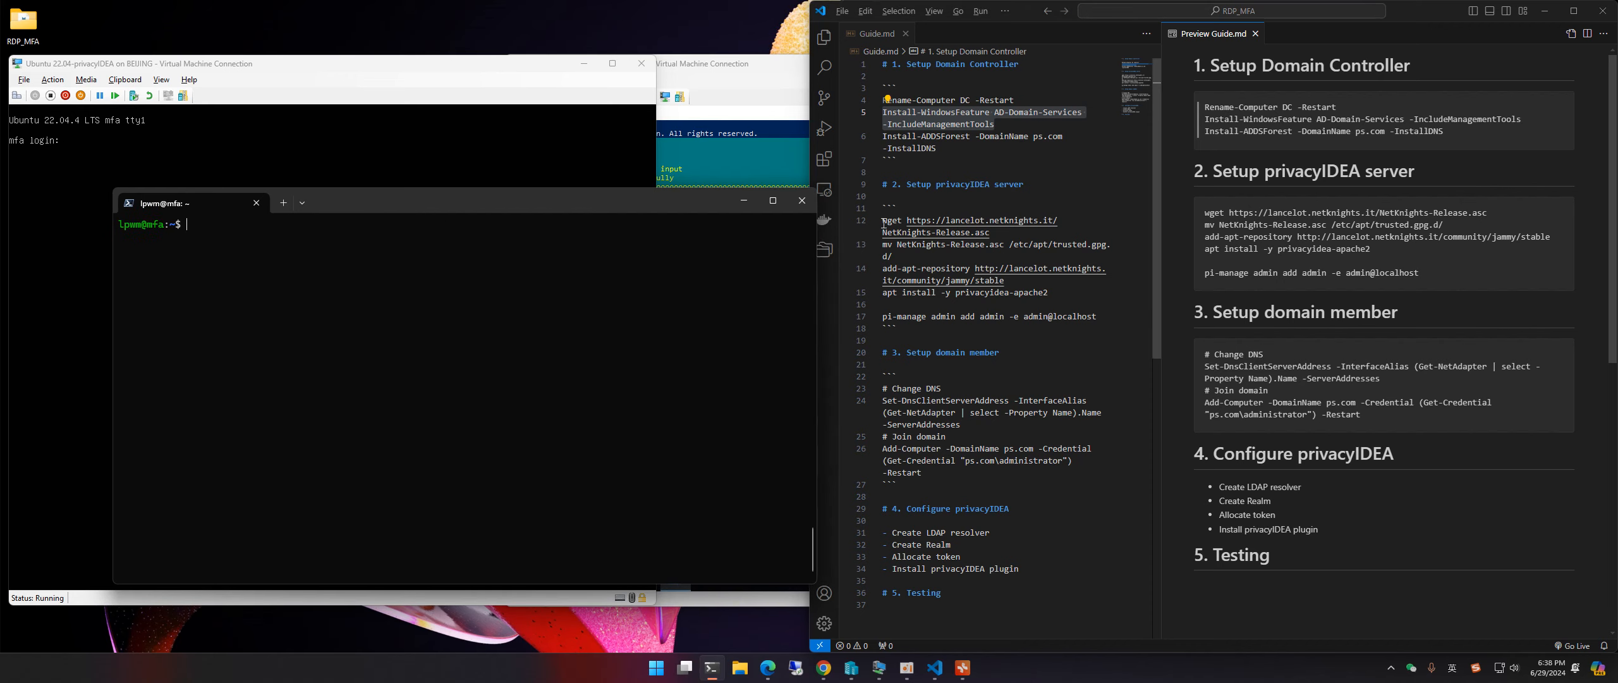
drag(883, 220, 1016, 235)
key(super+c)
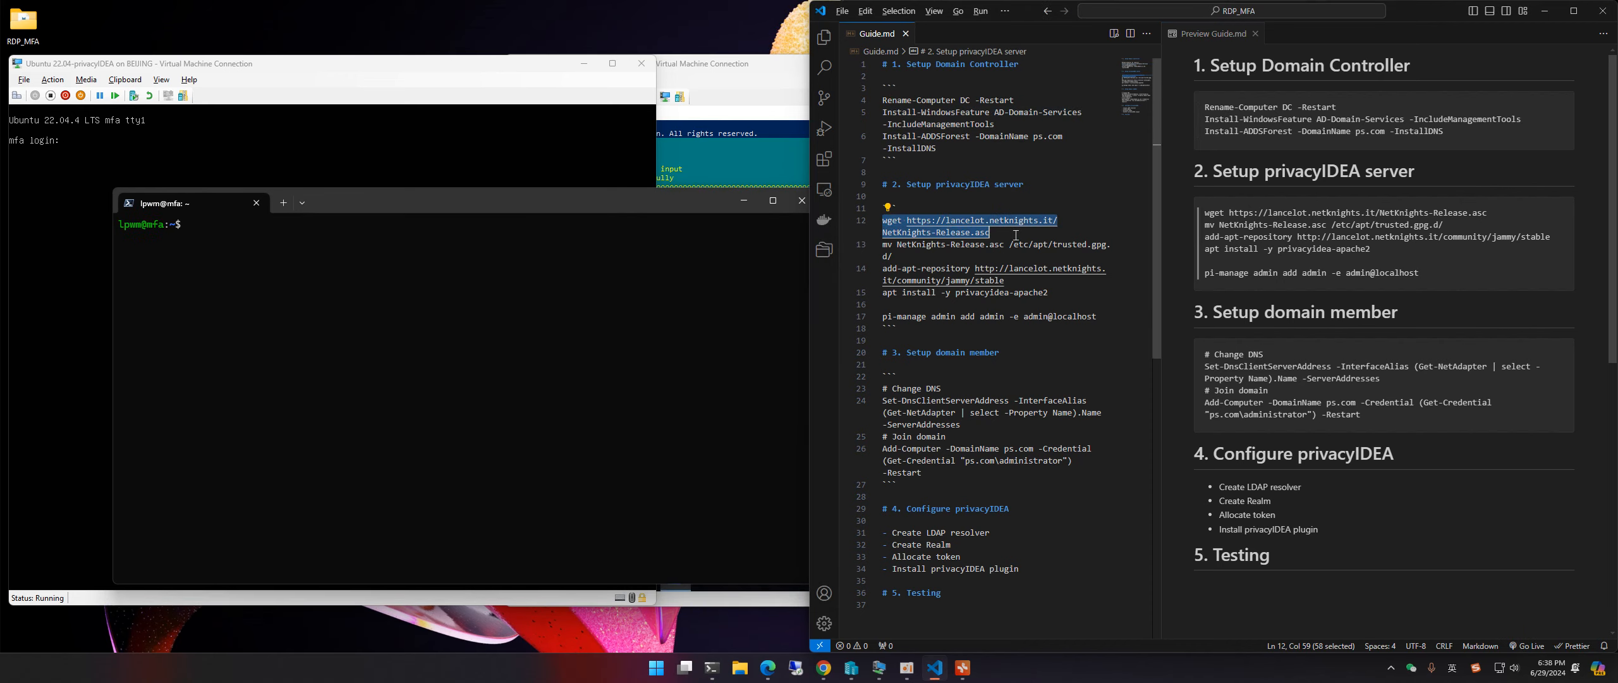
drag(398, 202, 384, 231)
right_click(326, 376)
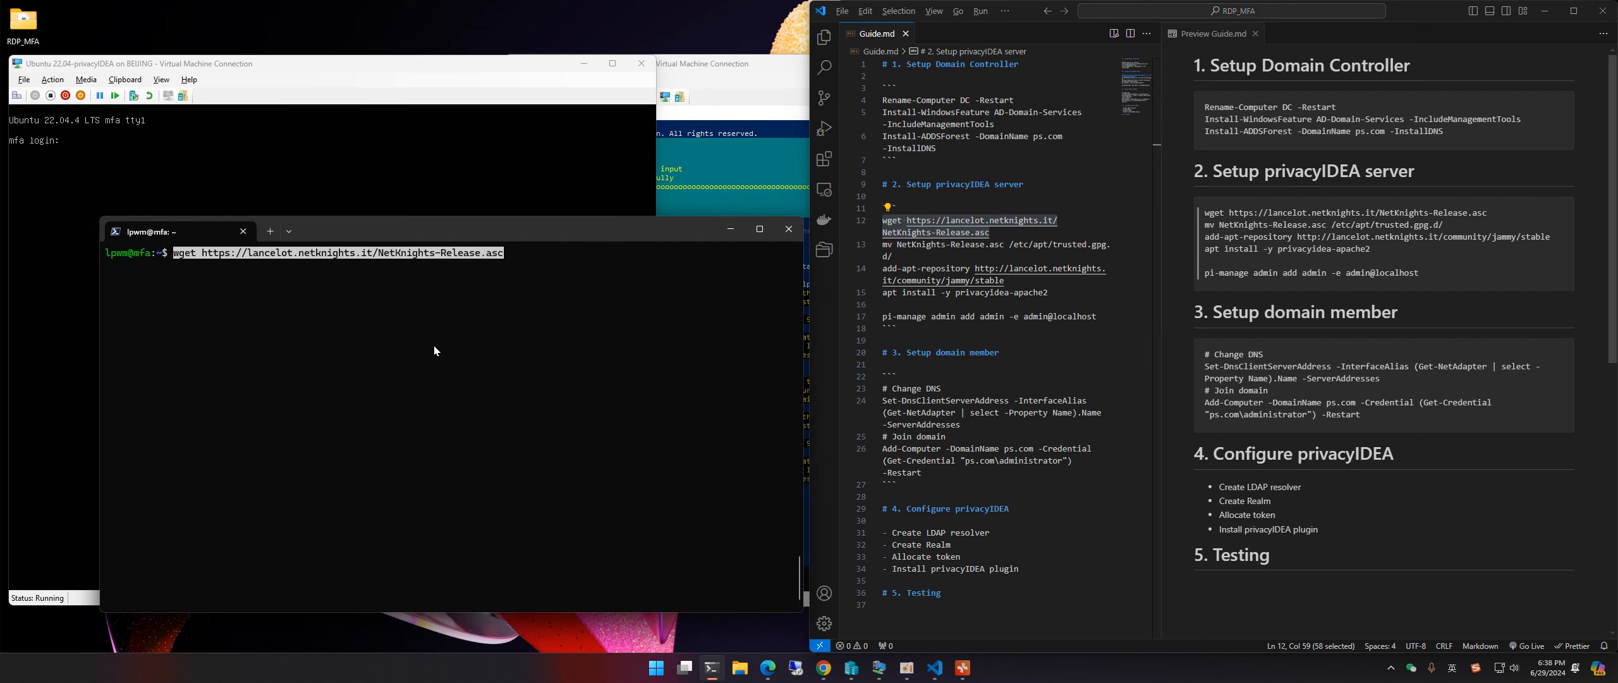
key(Return)
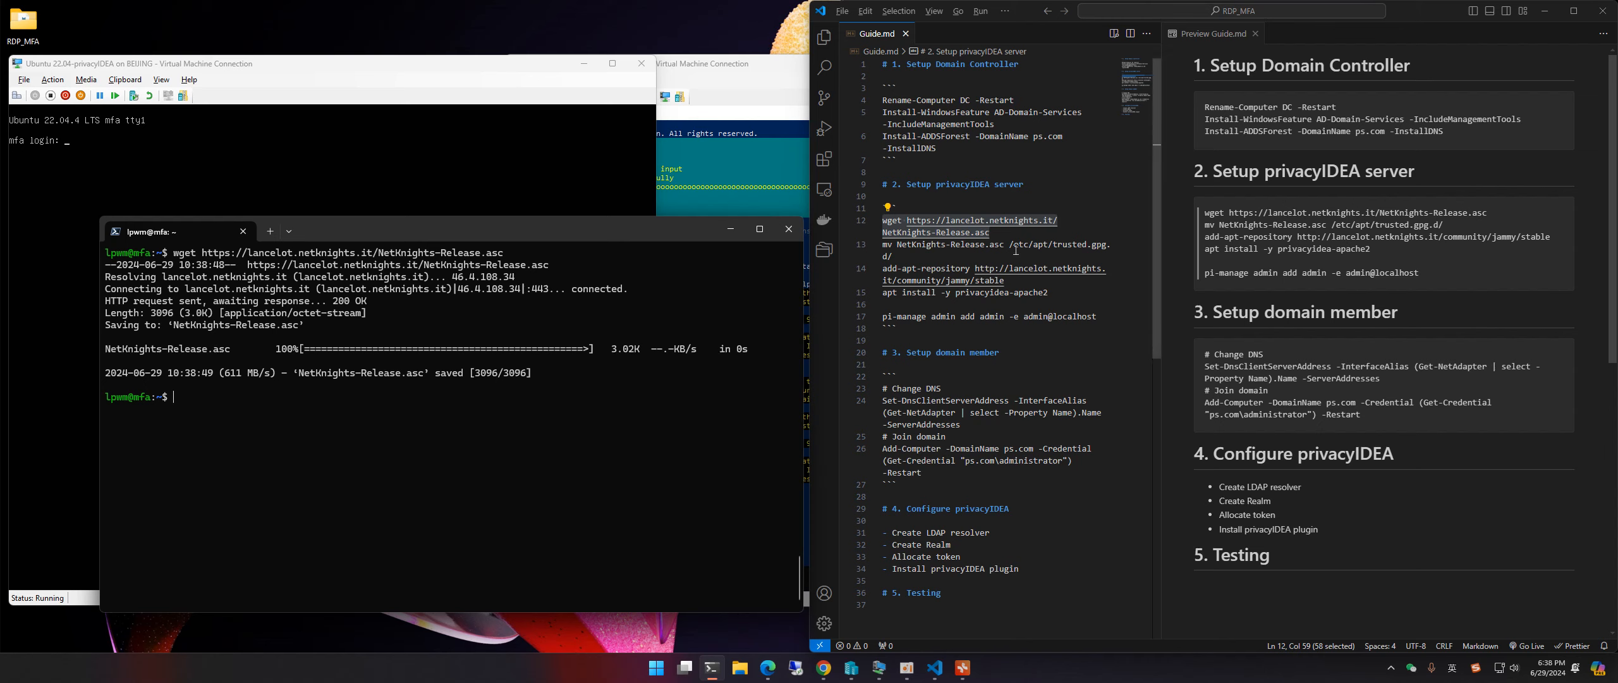
Step: Copy and run the mv line to /etc/apt/trusted.gpg.d/, which fails with permission denied
drag(892, 256, 881, 247)
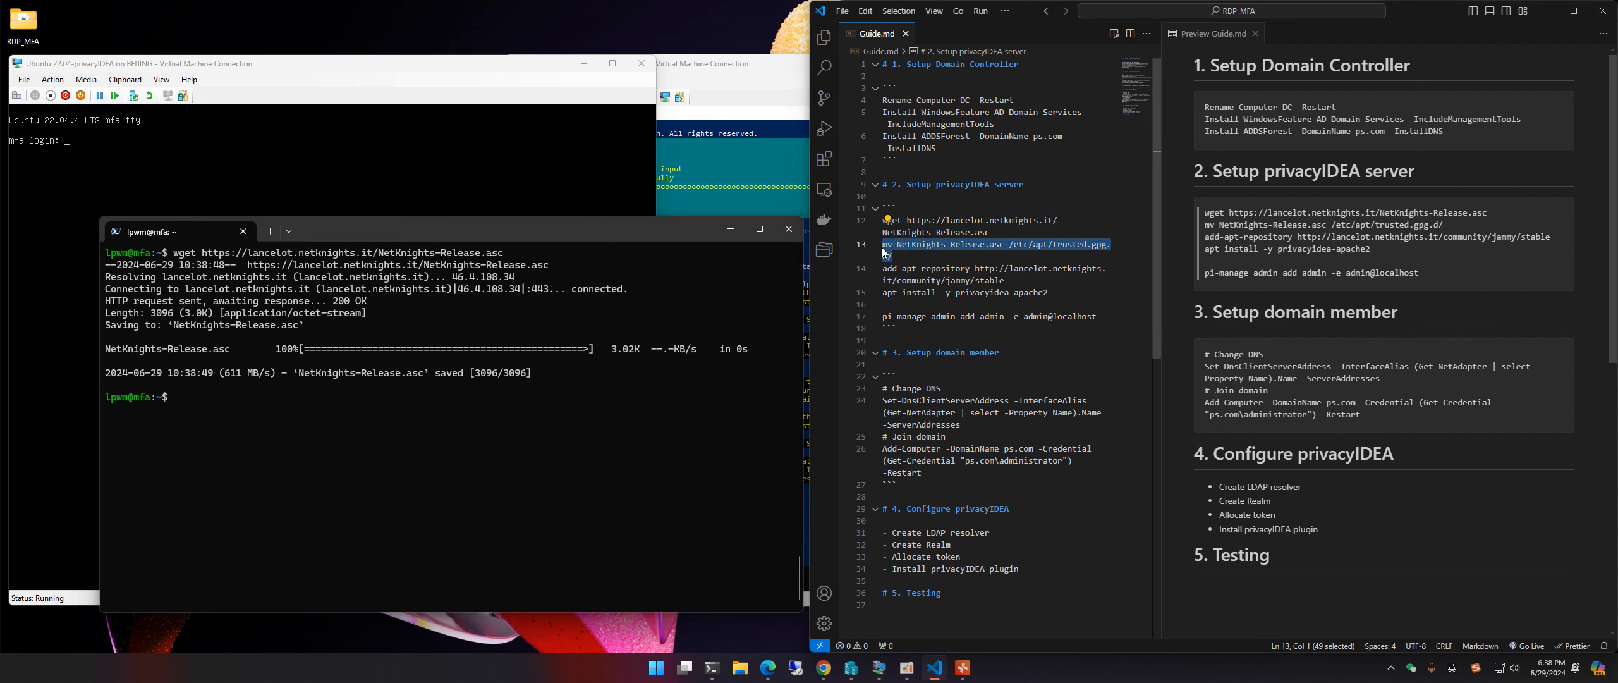
key(ctrl+c)
right_click(400, 487)
key(Return)
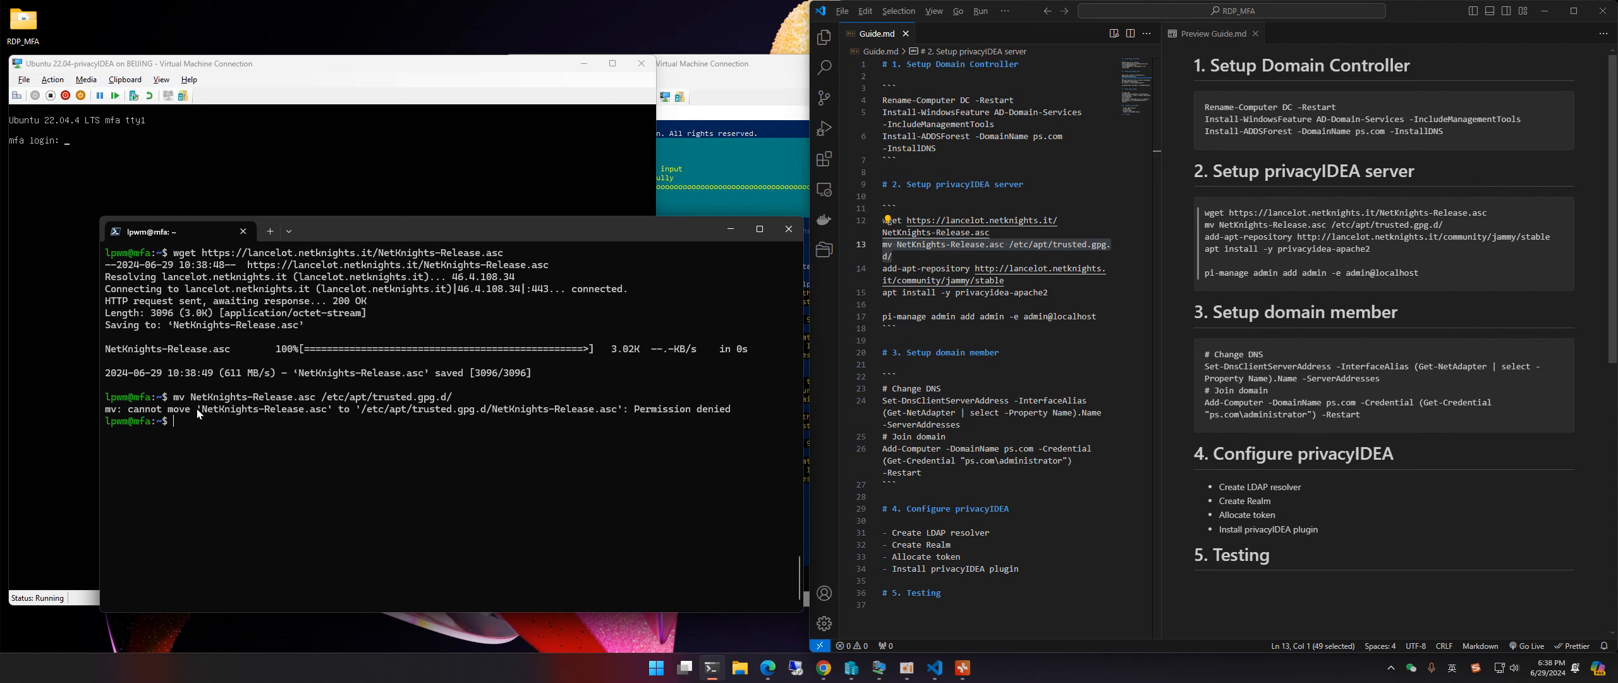
Step: Switch to root with sudo su and rerun the mv command for the signing key
click(241, 452)
text(sudo su)
key(Return)
key(Return)
key(ctrl+l)
key(ctrl+v)
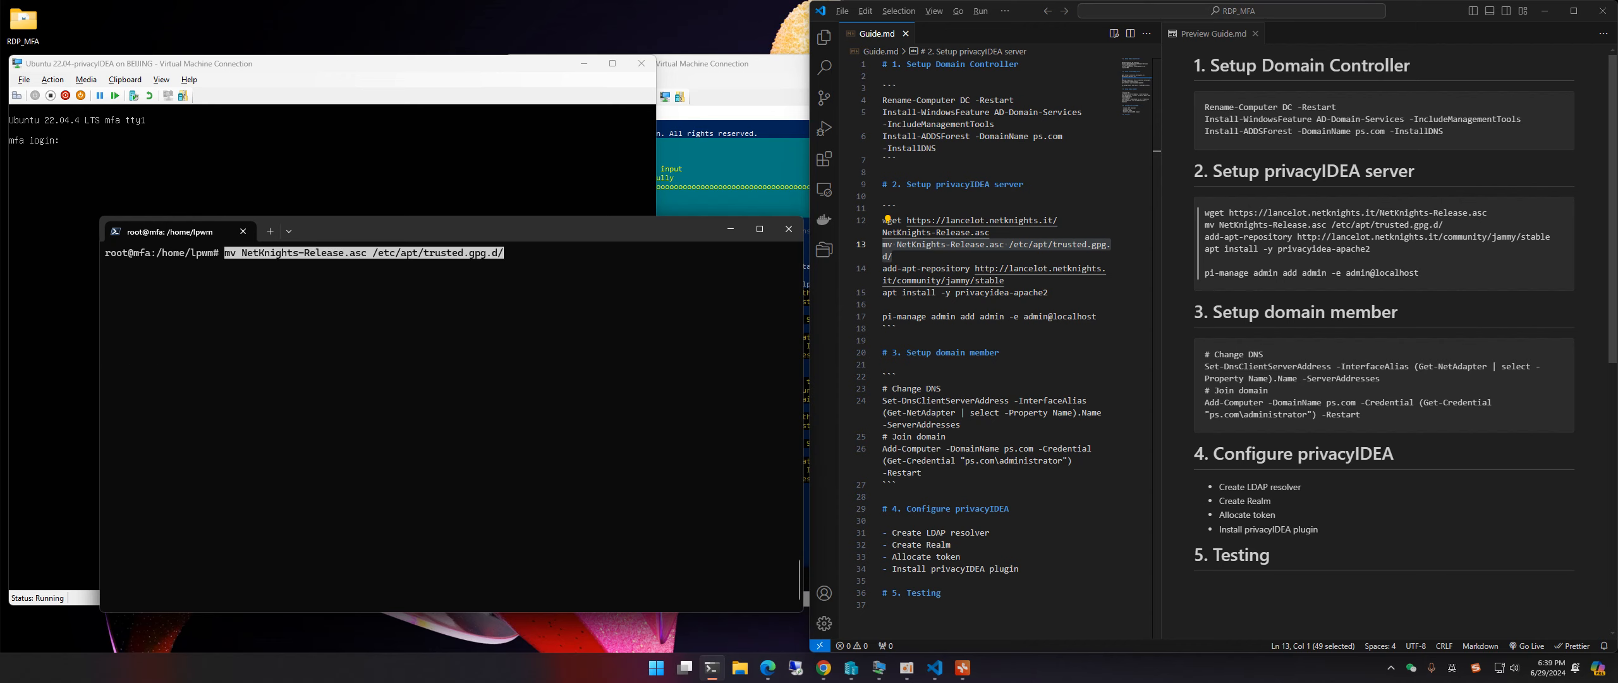
key(Return)
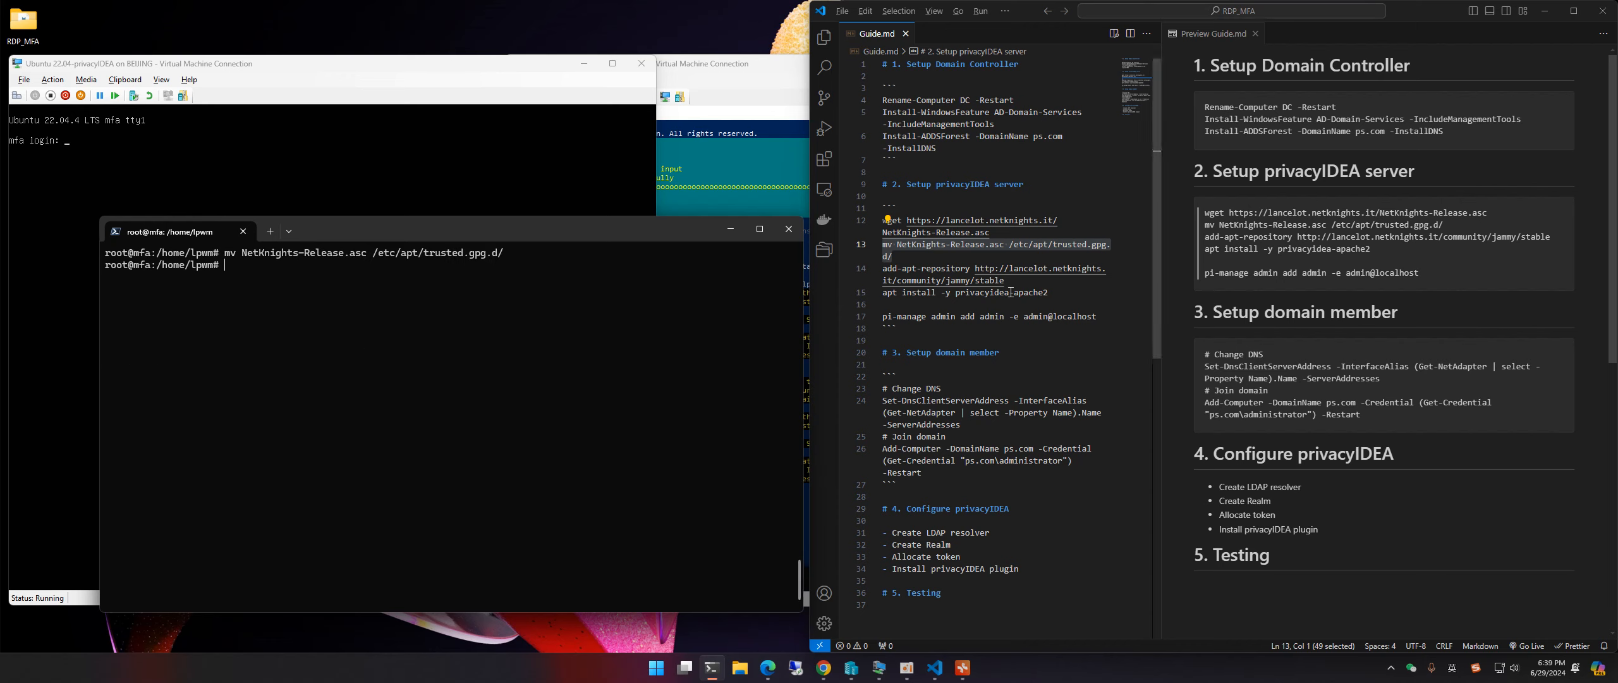
Step: Paste and run add-apt-repository, confirming the NetKnights jammy stable repository
drag(883, 268, 1018, 281)
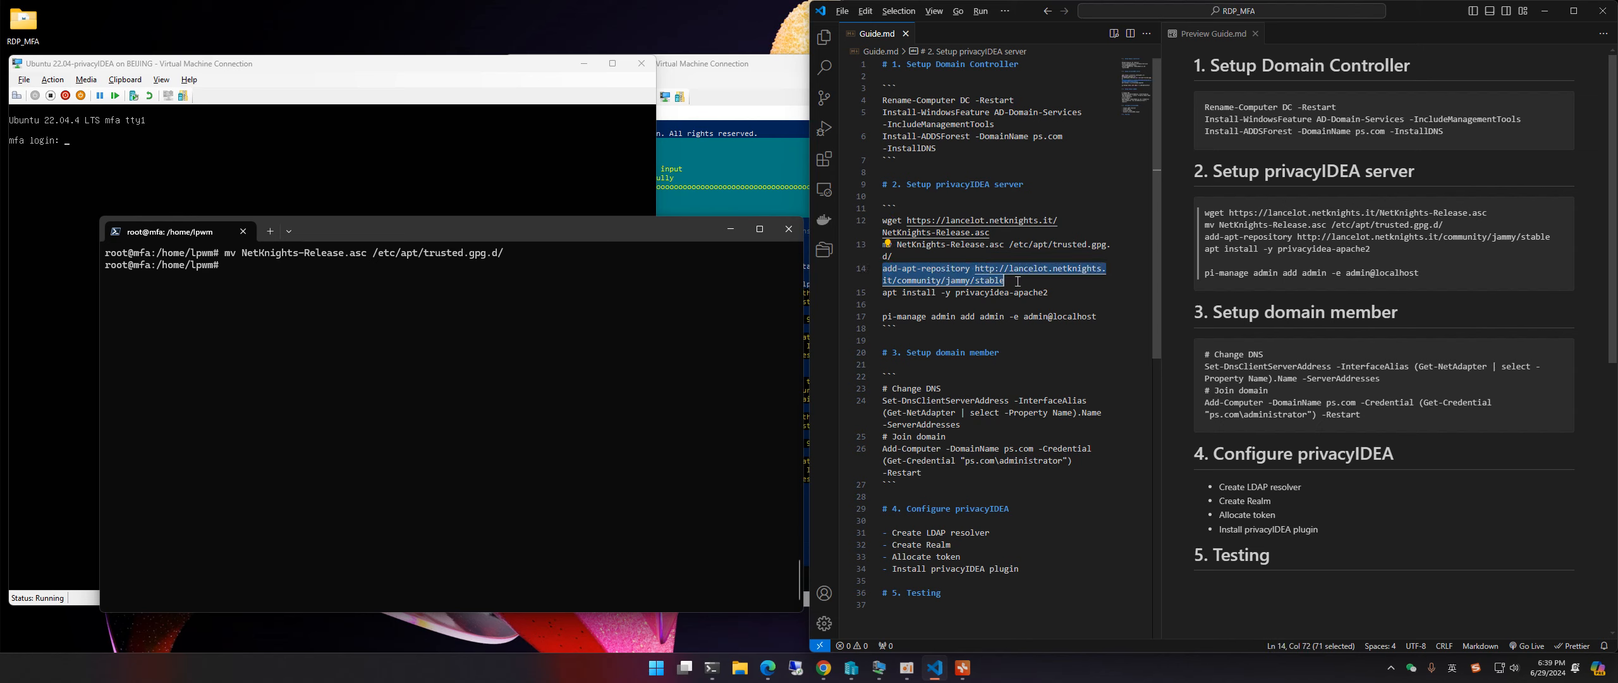
click(553, 302)
key(ctrl+v)
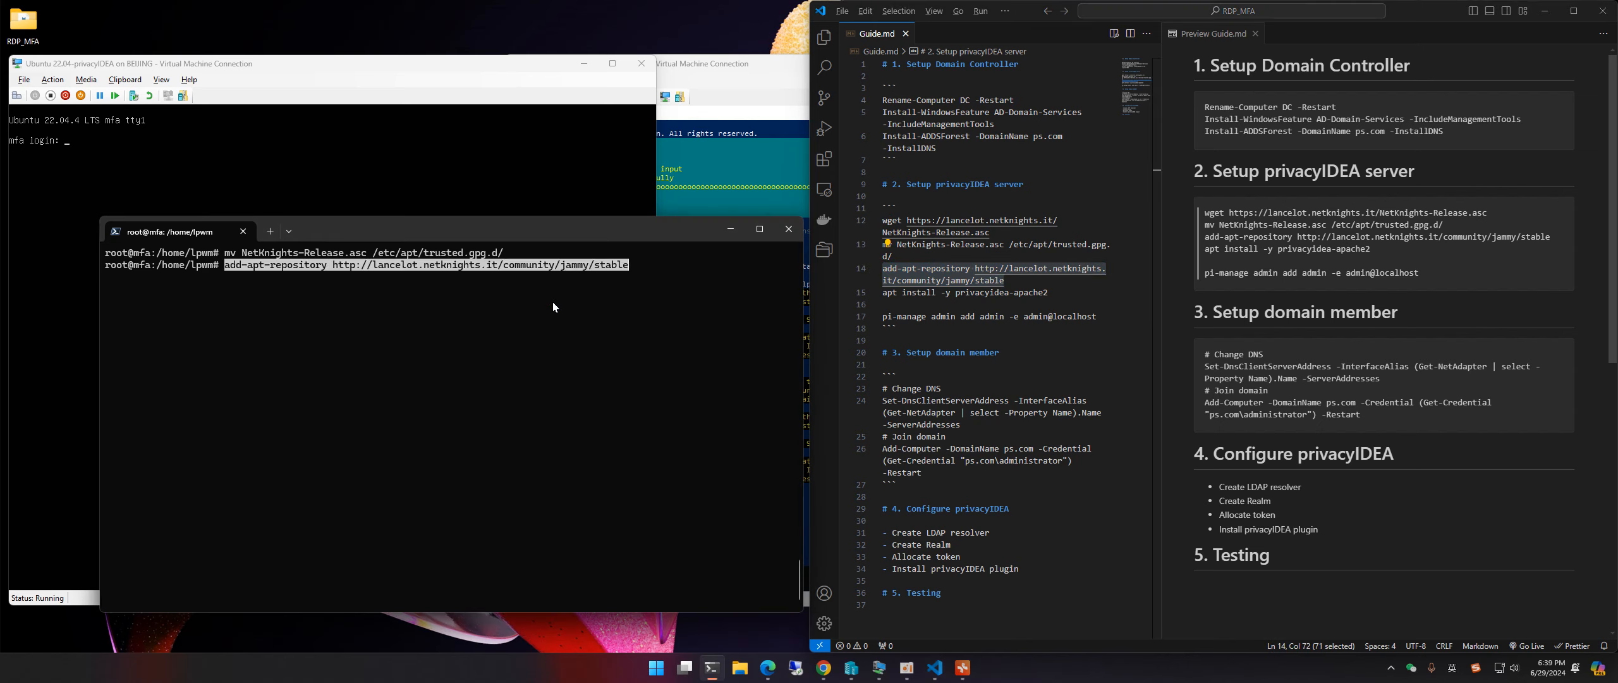
key(Return)
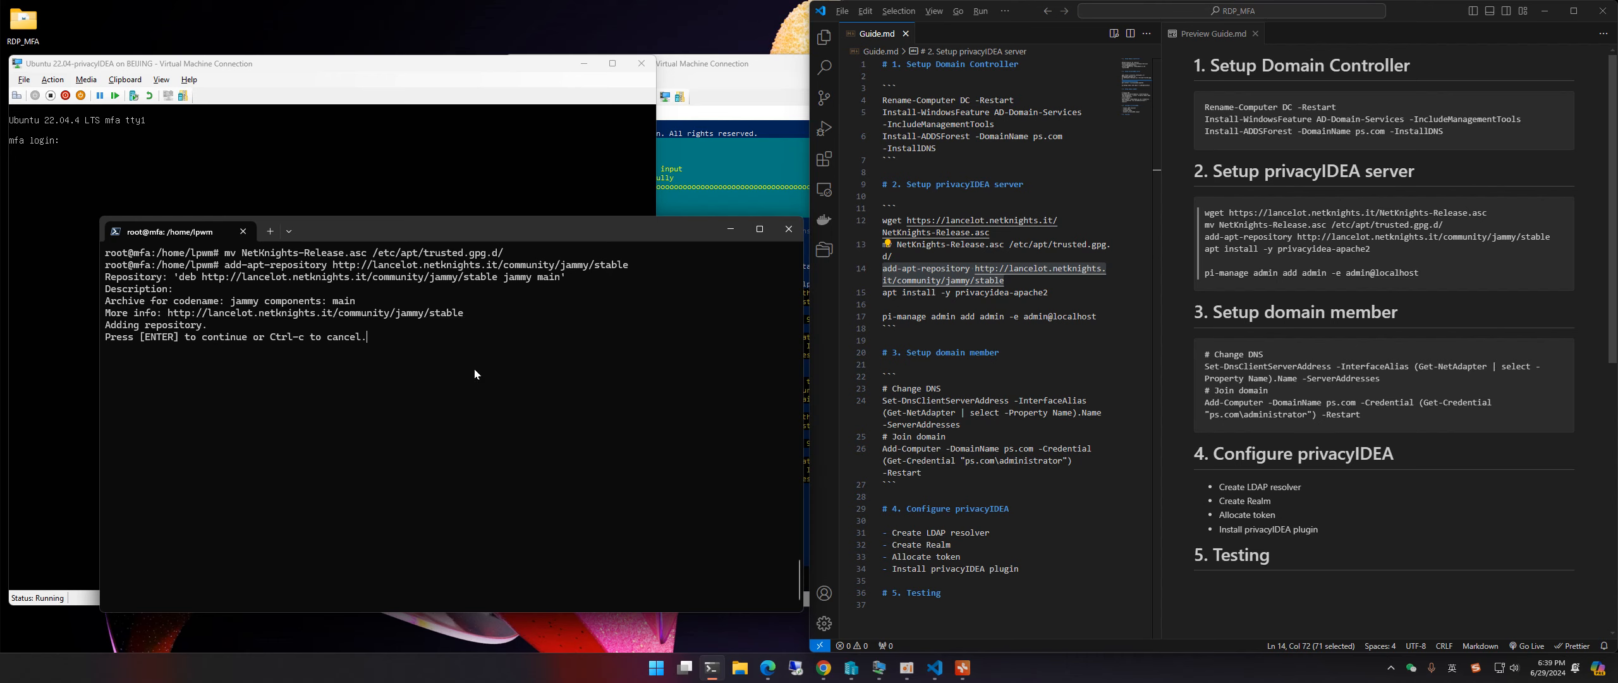
key(Return)
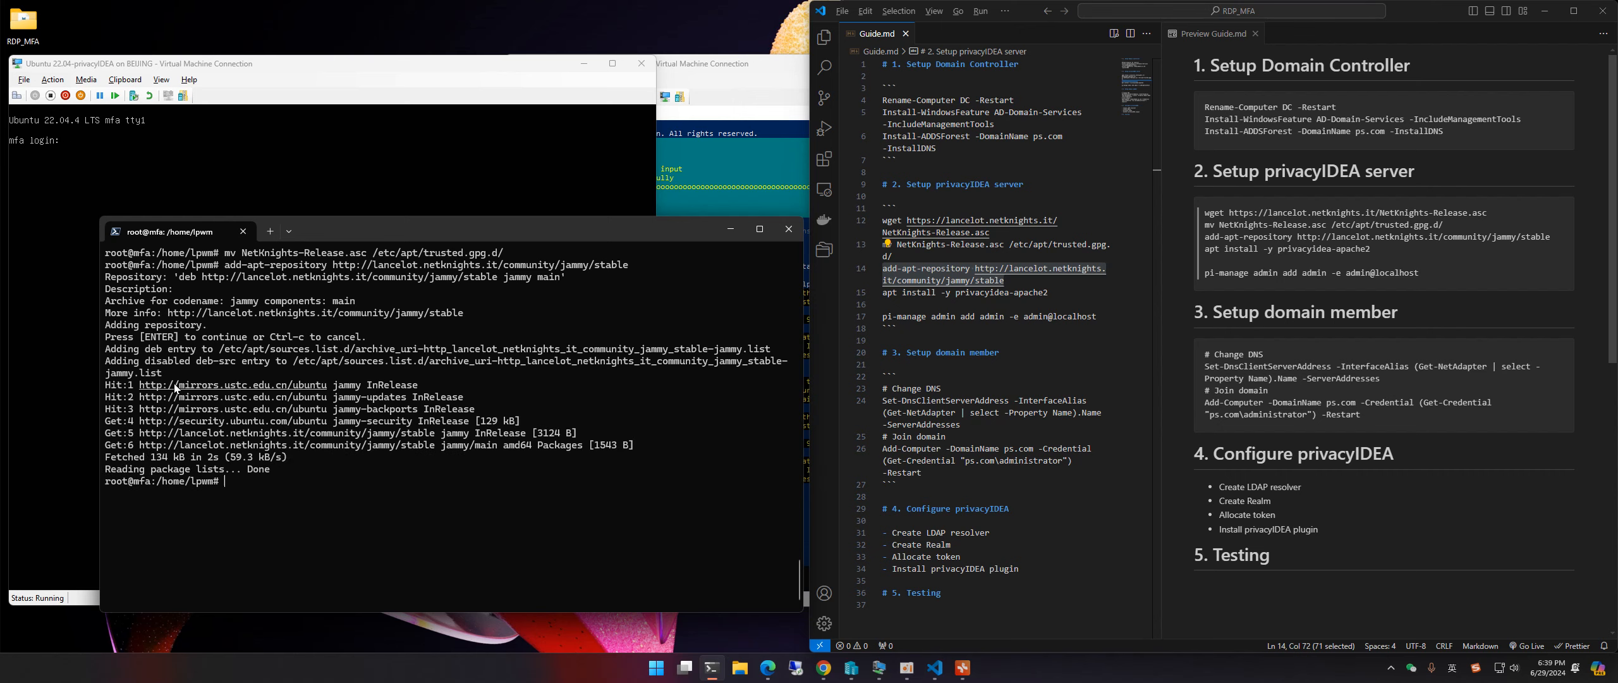
Step: Check the mirror URL in the apt output and select the apt install line in the guide
drag(141, 387, 326, 390)
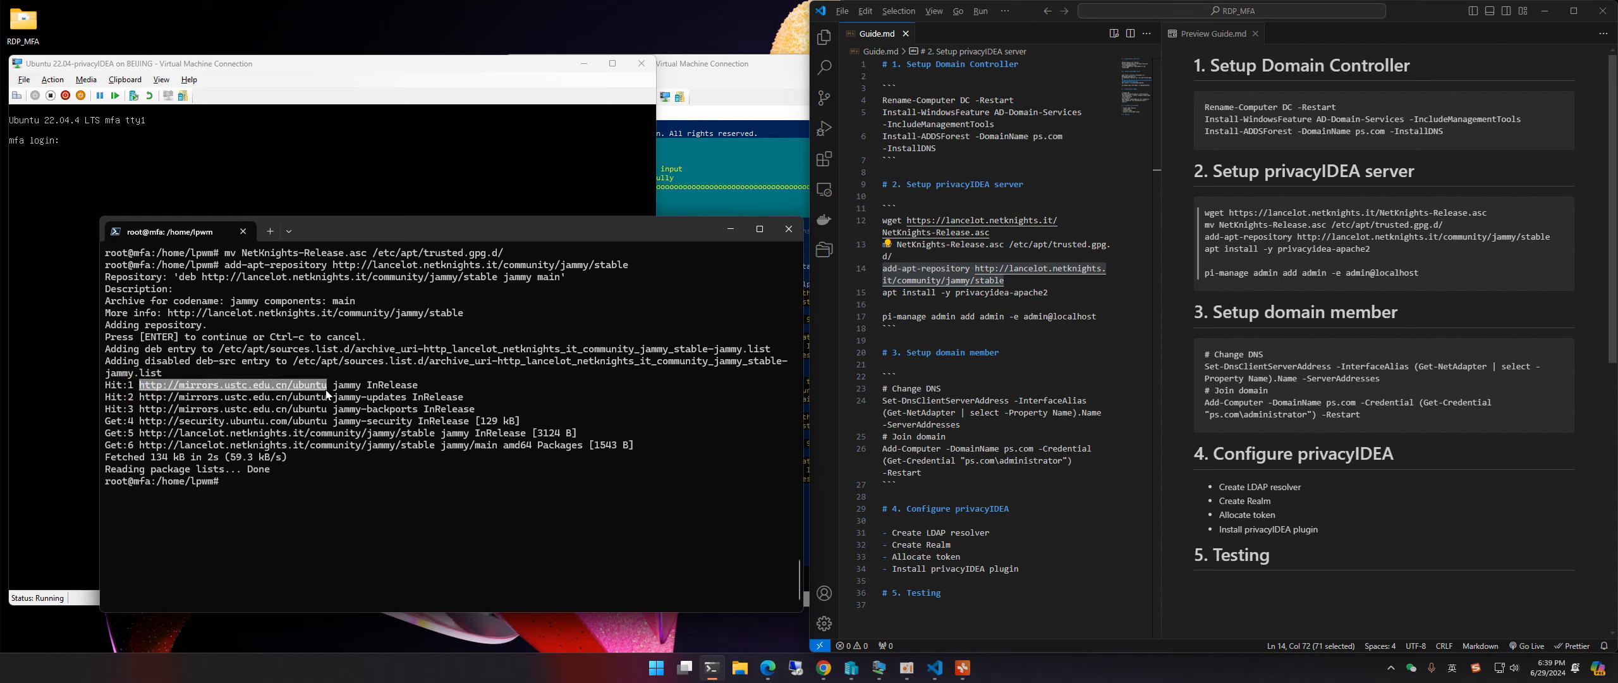
click(181, 373)
drag(134, 387, 327, 395)
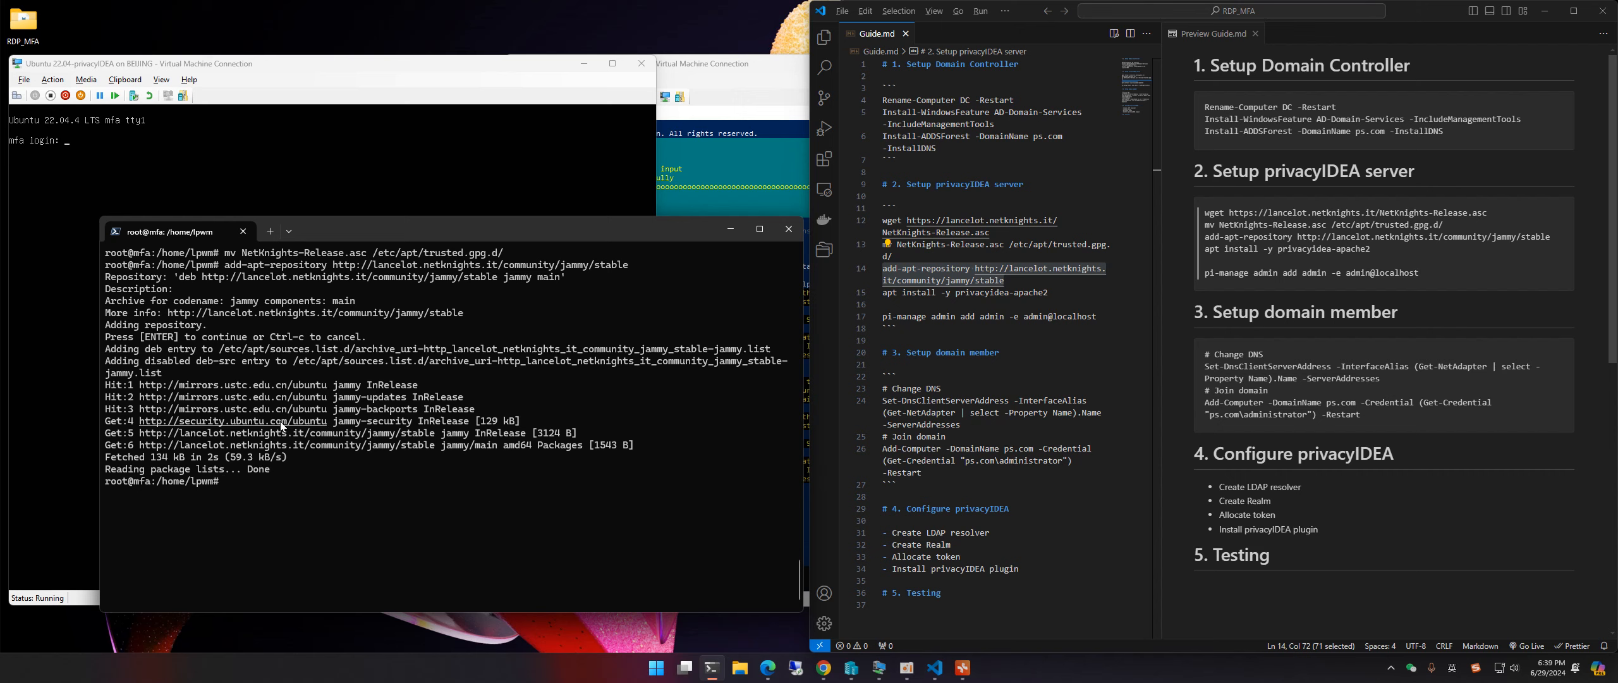
click(348, 483)
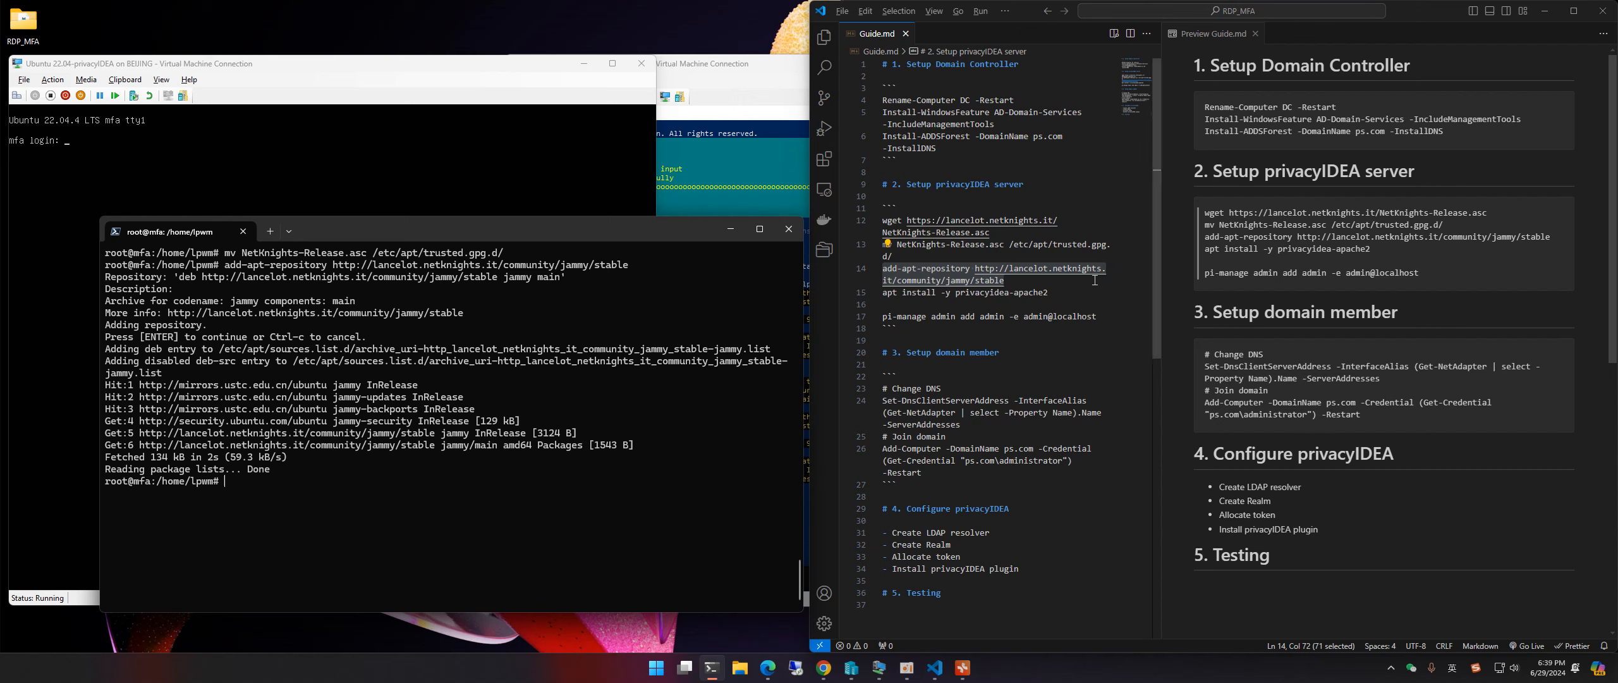
drag(1062, 292, 882, 292)
Step: Paste and run the apt install of privacyidea-apache2
right_click(559, 531)
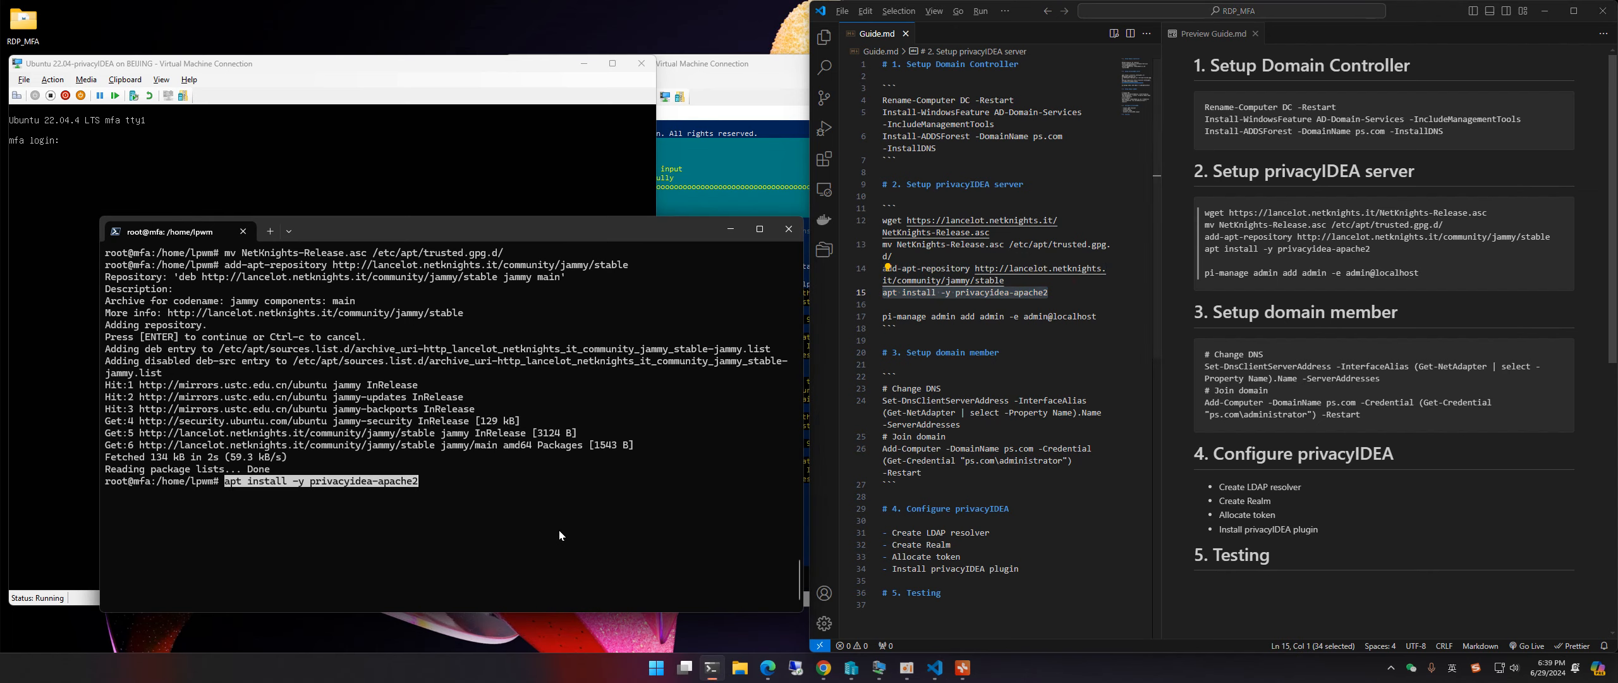
key(ctrl+l)
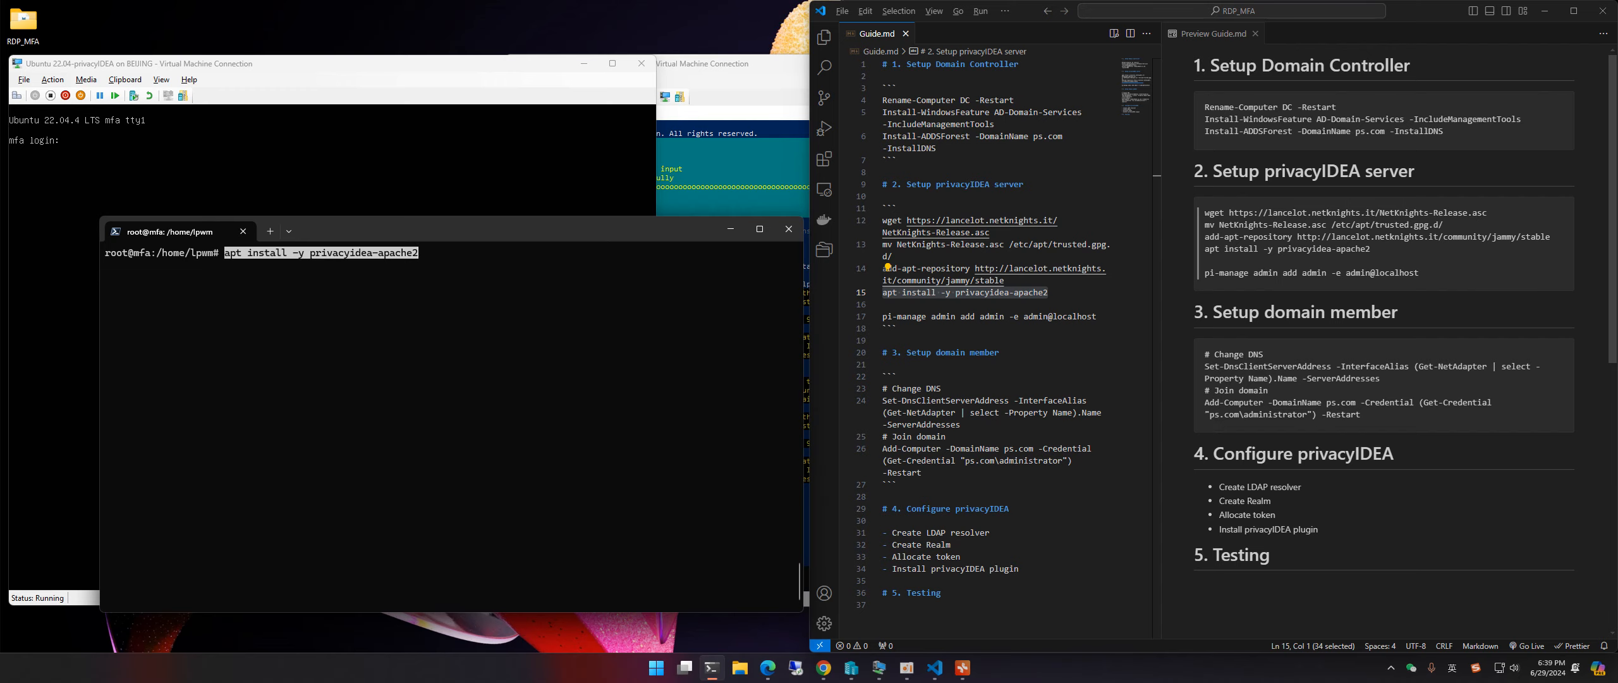
key(Return)
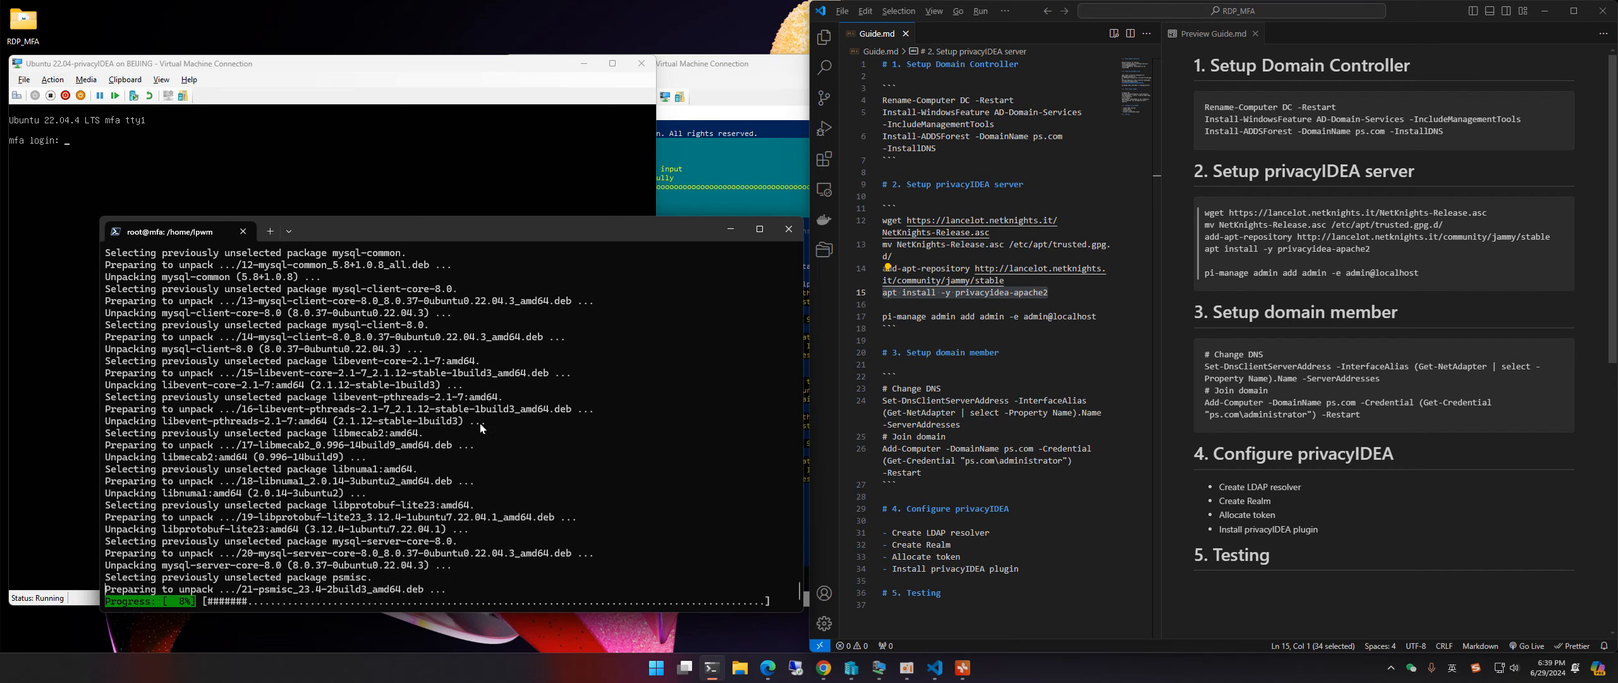
click(730, 73)
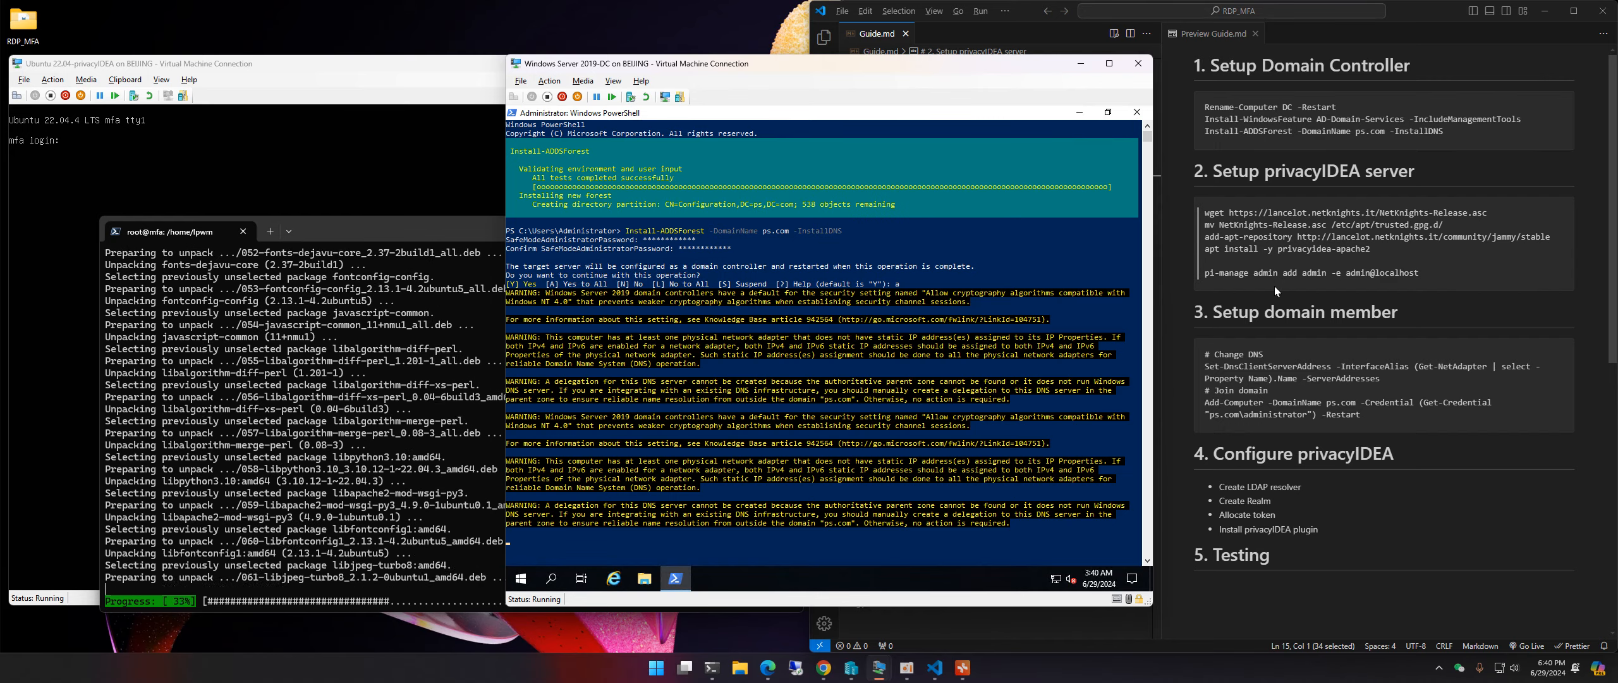
Step: Reposition the SSH terminal and select the pi-manage admin add line in Guide.md
click(1284, 302)
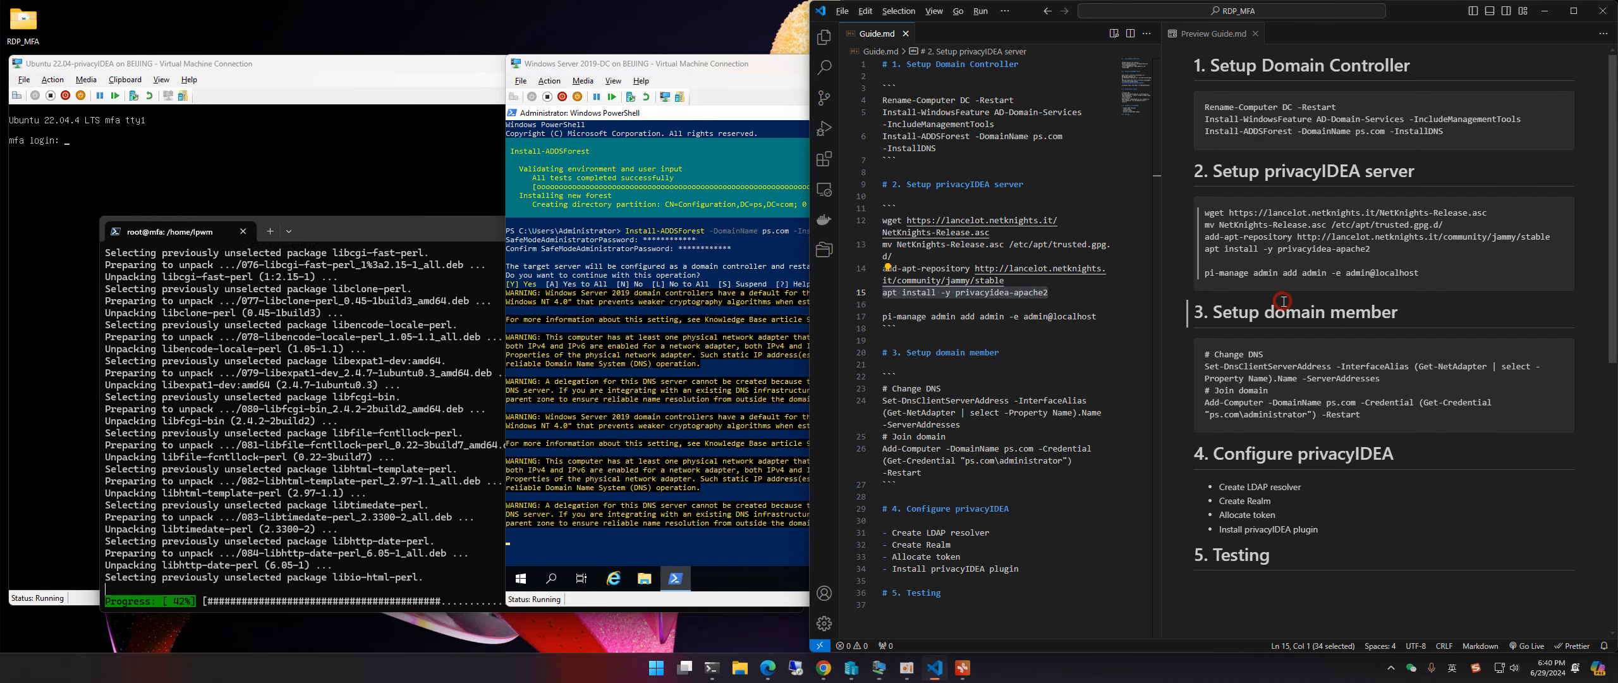
click(1005, 317)
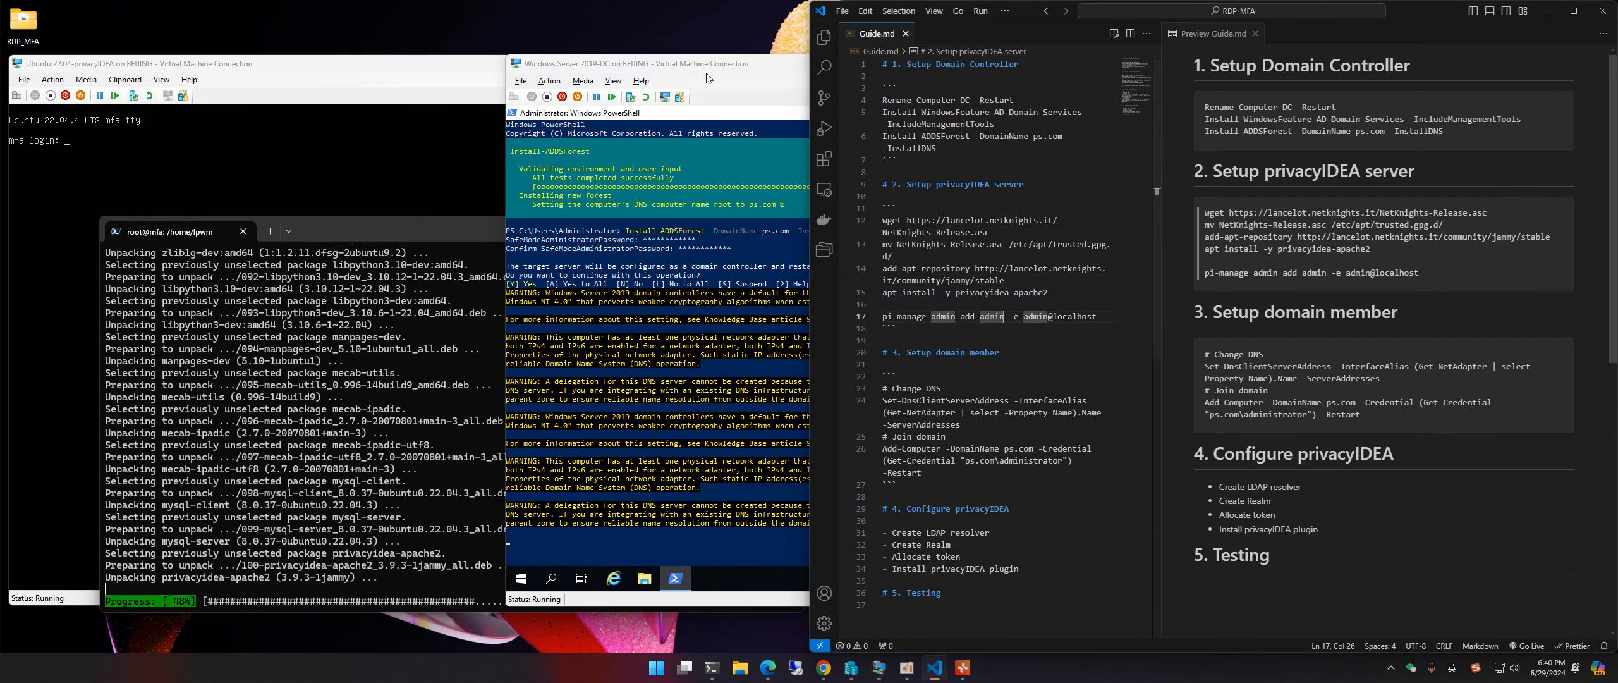
drag(329, 229, 240, 145)
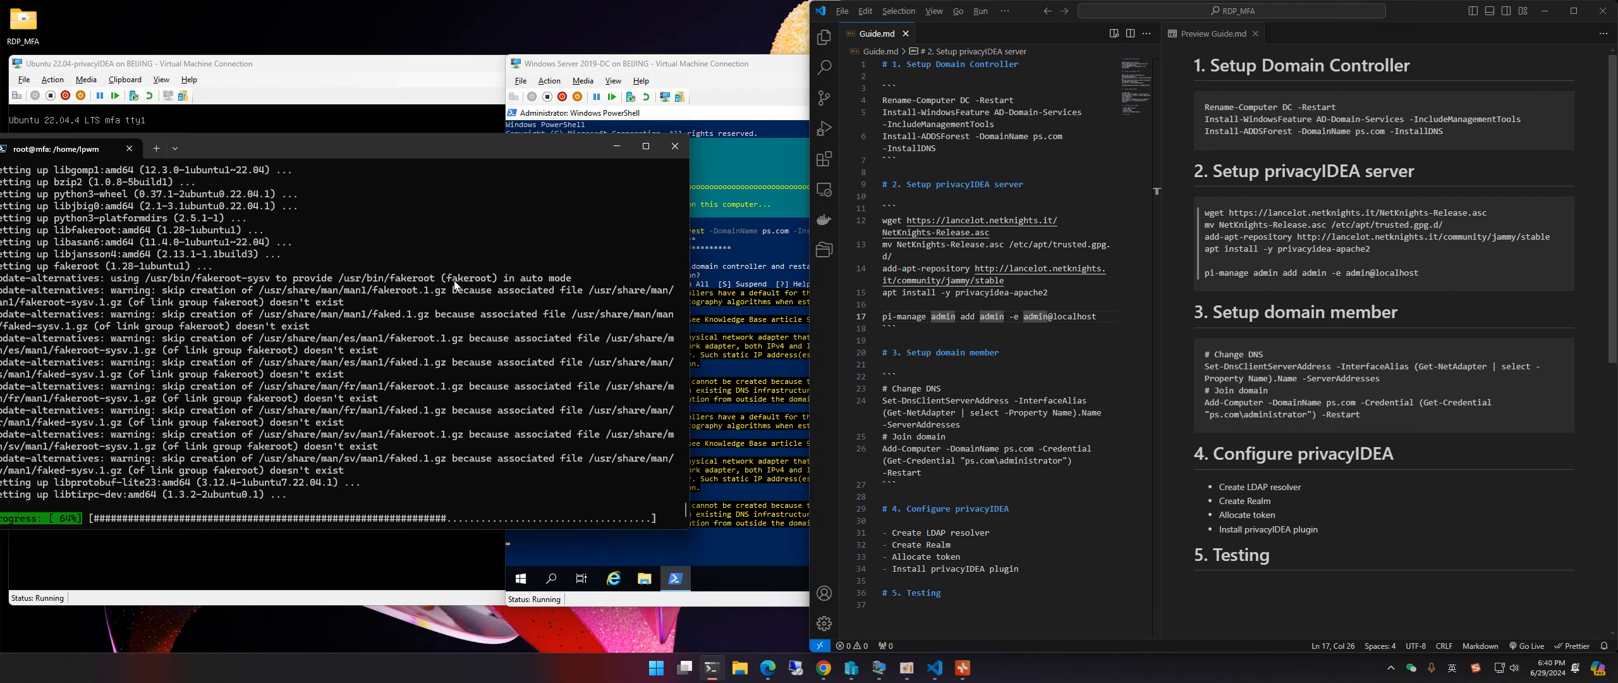
drag(456, 156, 487, 138)
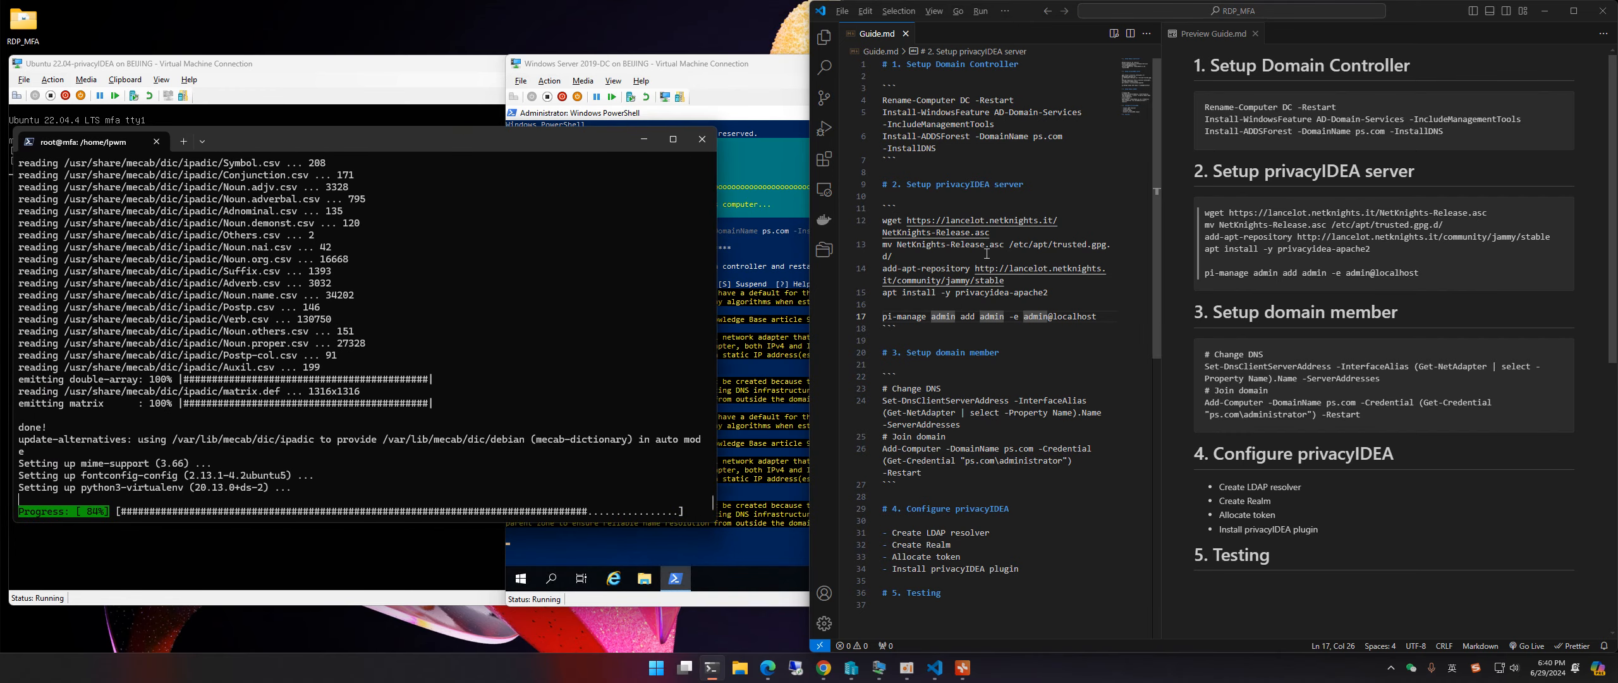
click(1023, 315)
drag(1097, 316, 879, 314)
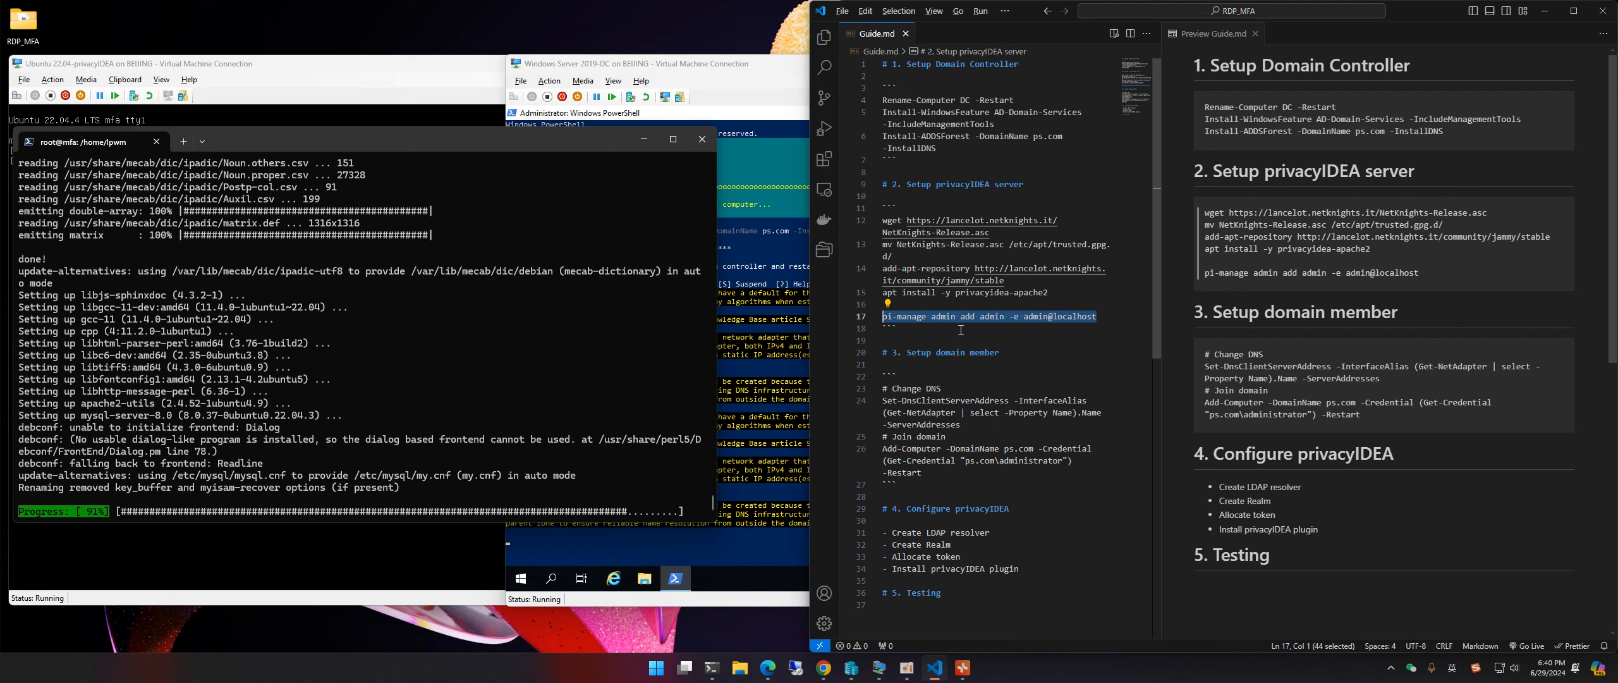
click(933, 317)
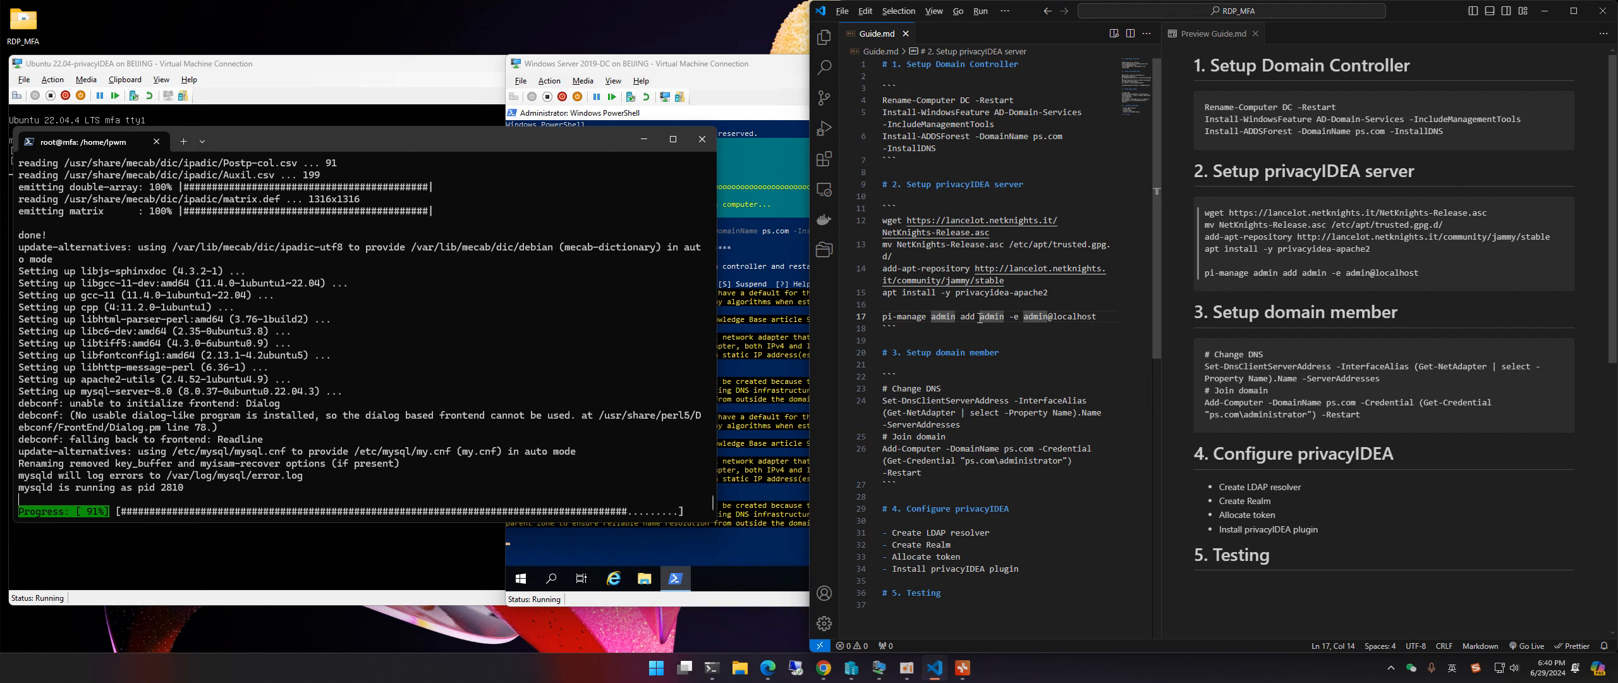
drag(1096, 320, 883, 318)
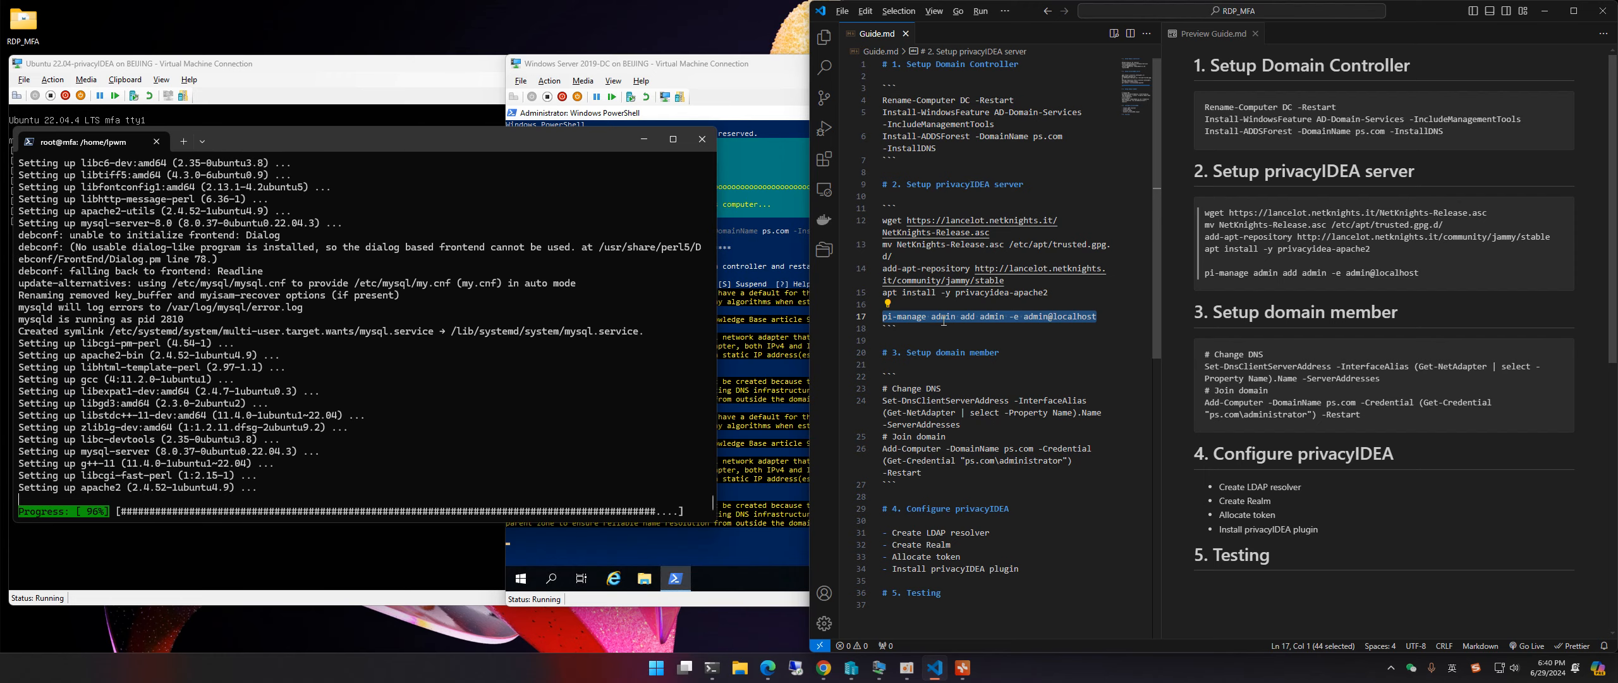
Step: Review the command's admin username and e-mail arguments, then return to the root prompt
double_click(999, 317)
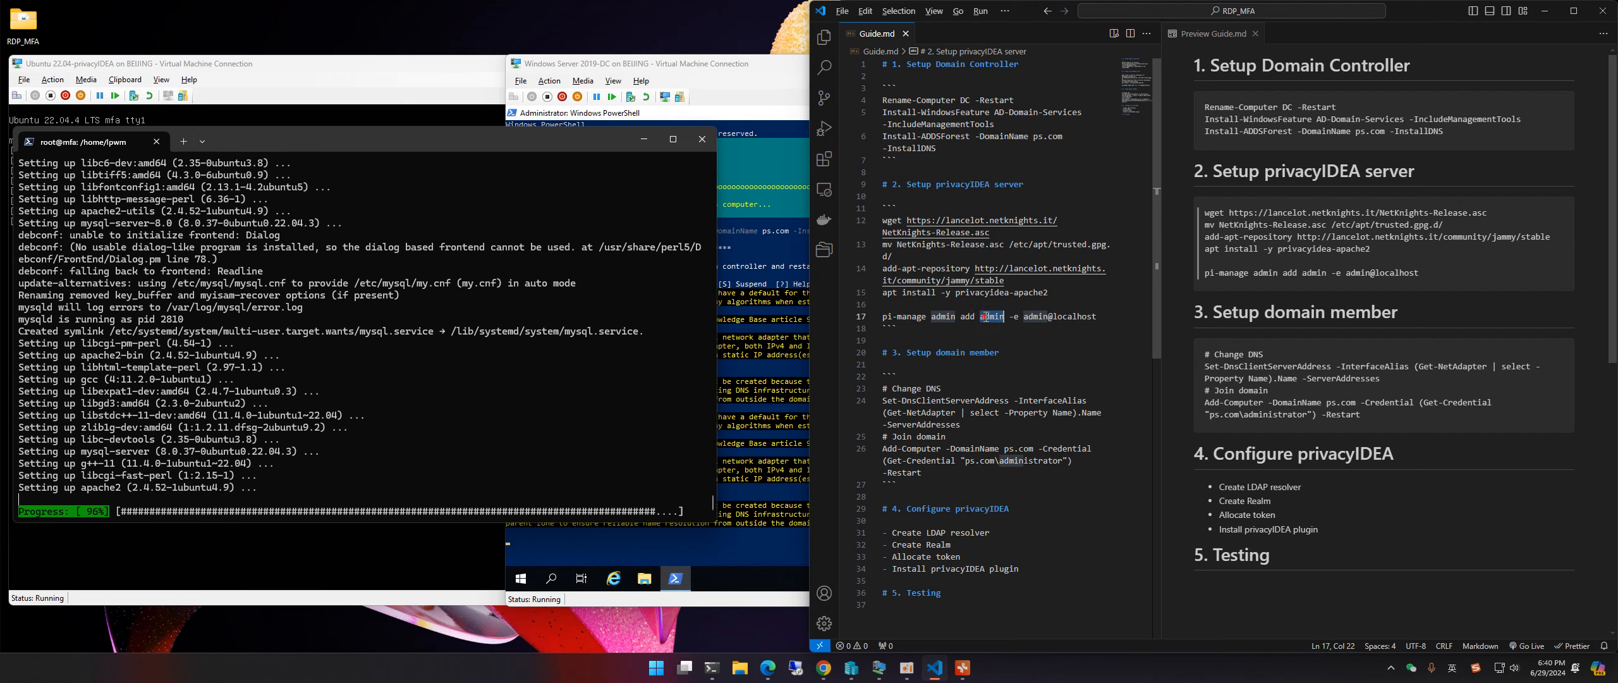
click(1015, 317)
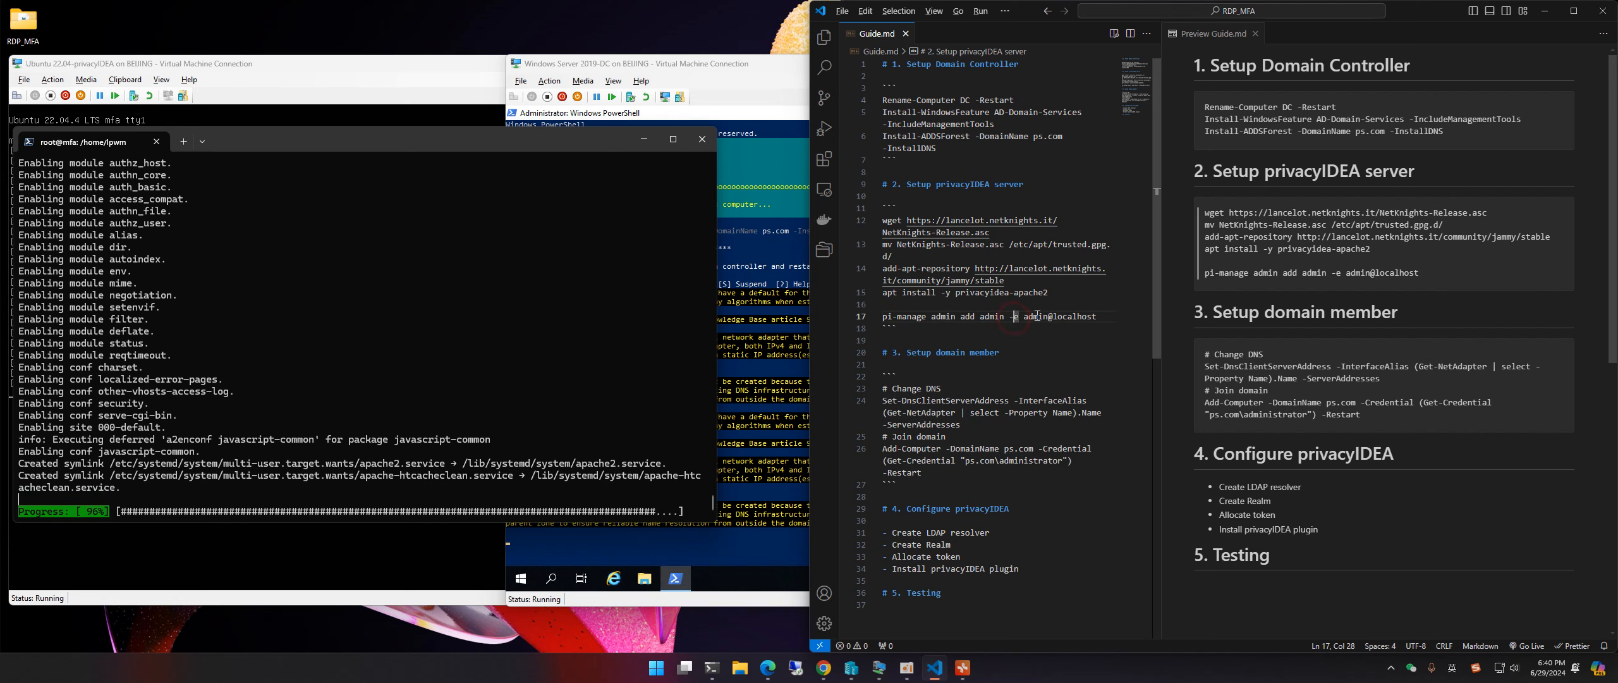
drag(1025, 316, 883, 318)
click(1102, 313)
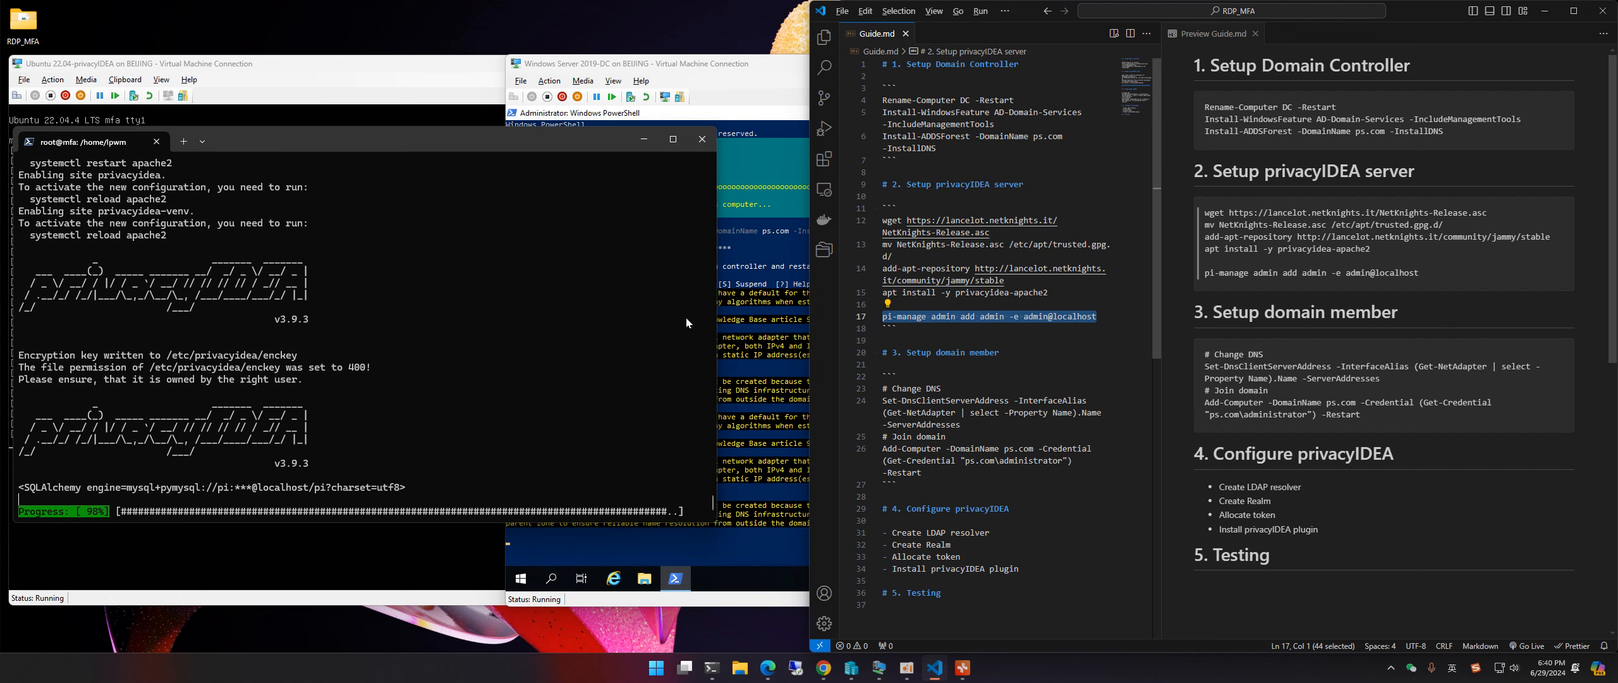
click(440, 139)
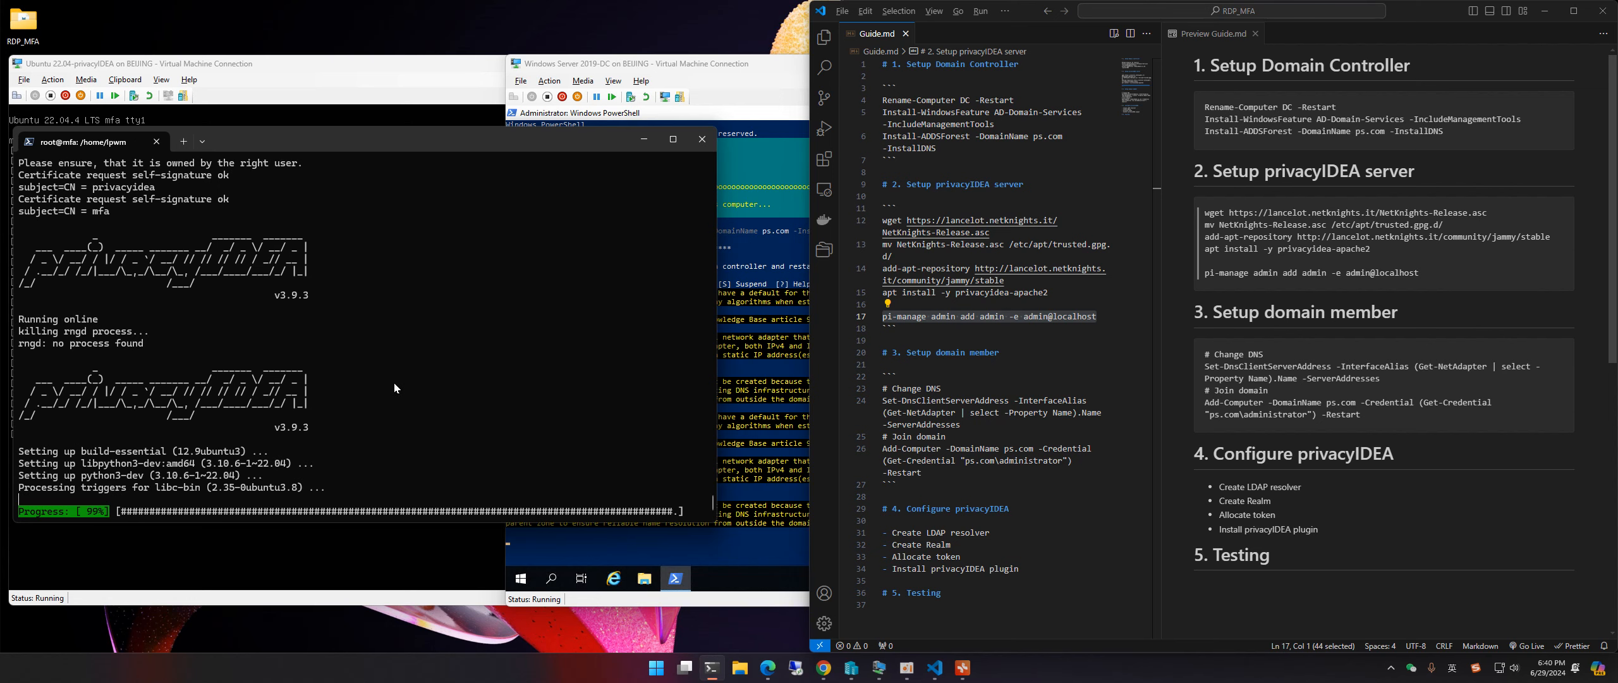
click(415, 469)
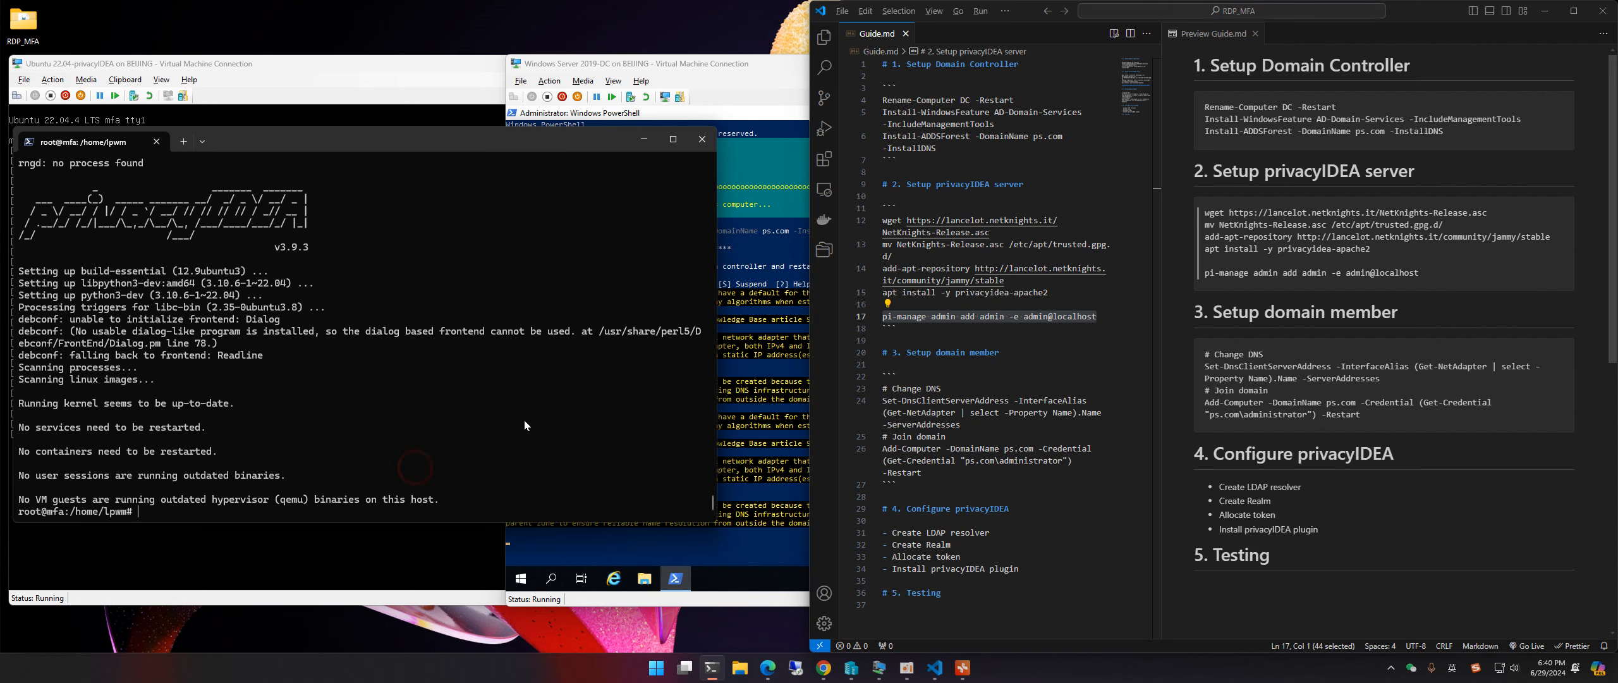
Step: Register the privacyIDEA web admin with pi-manage admin add, then switch to the DC VM
key(Return)
key(Return)
key(ctrl+l)
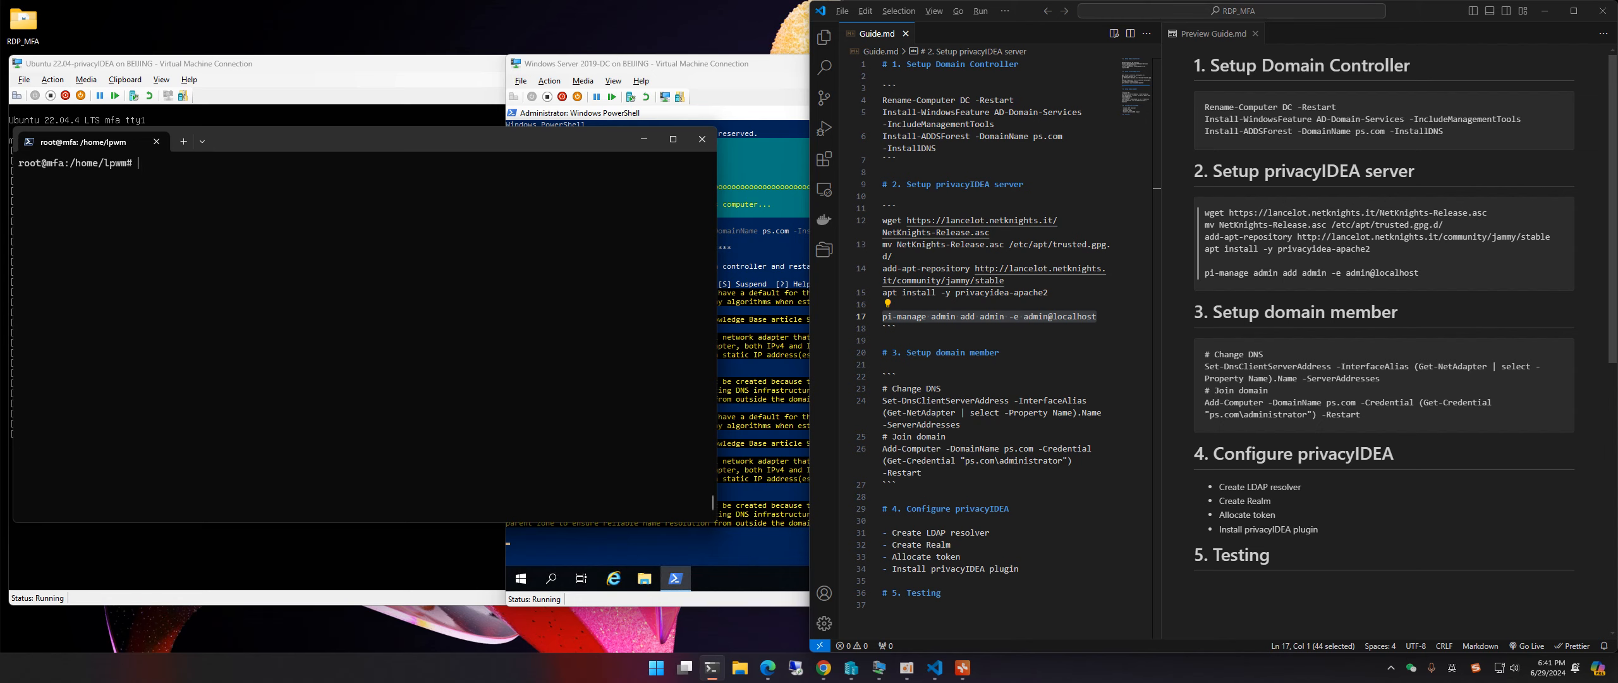
key(ctrl+v)
key(Right)
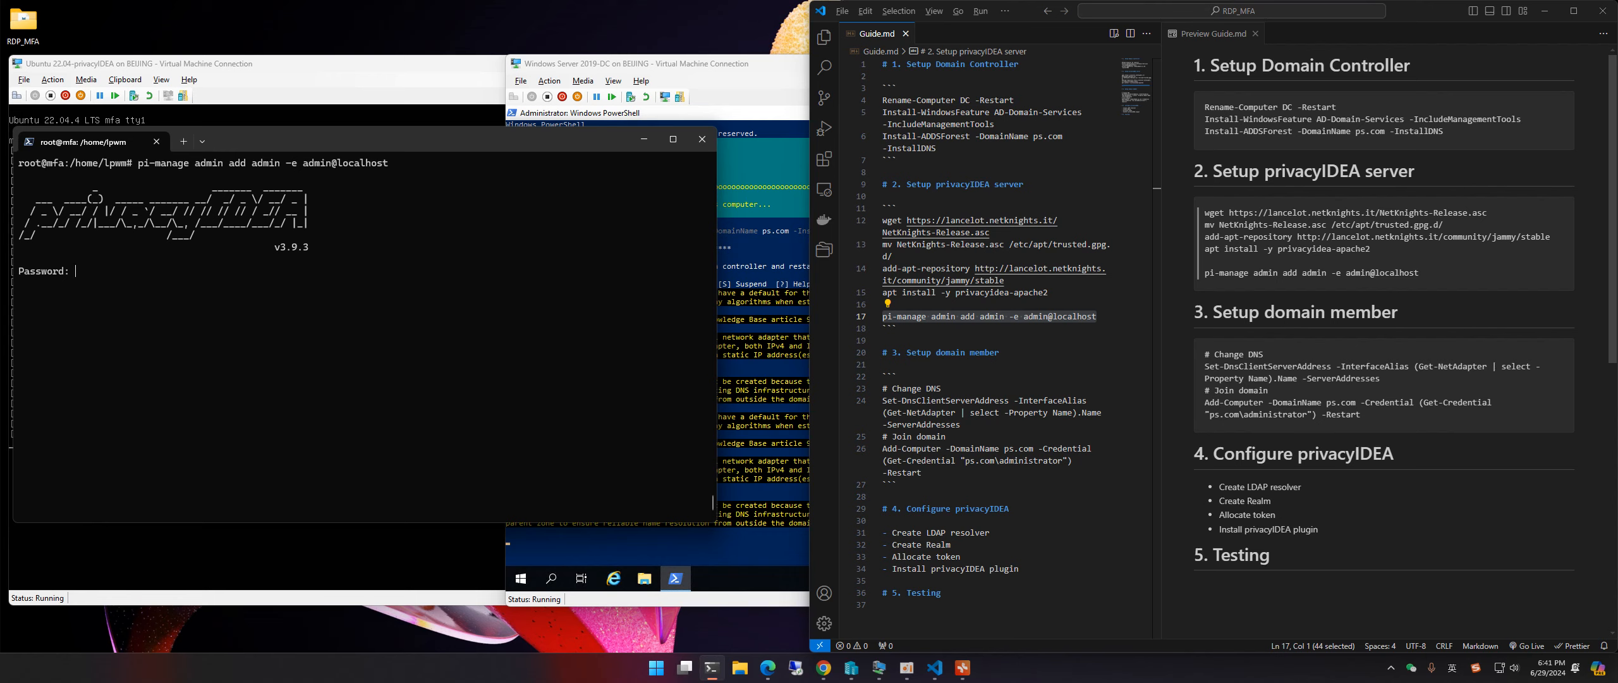
key(Return)
key(Return)
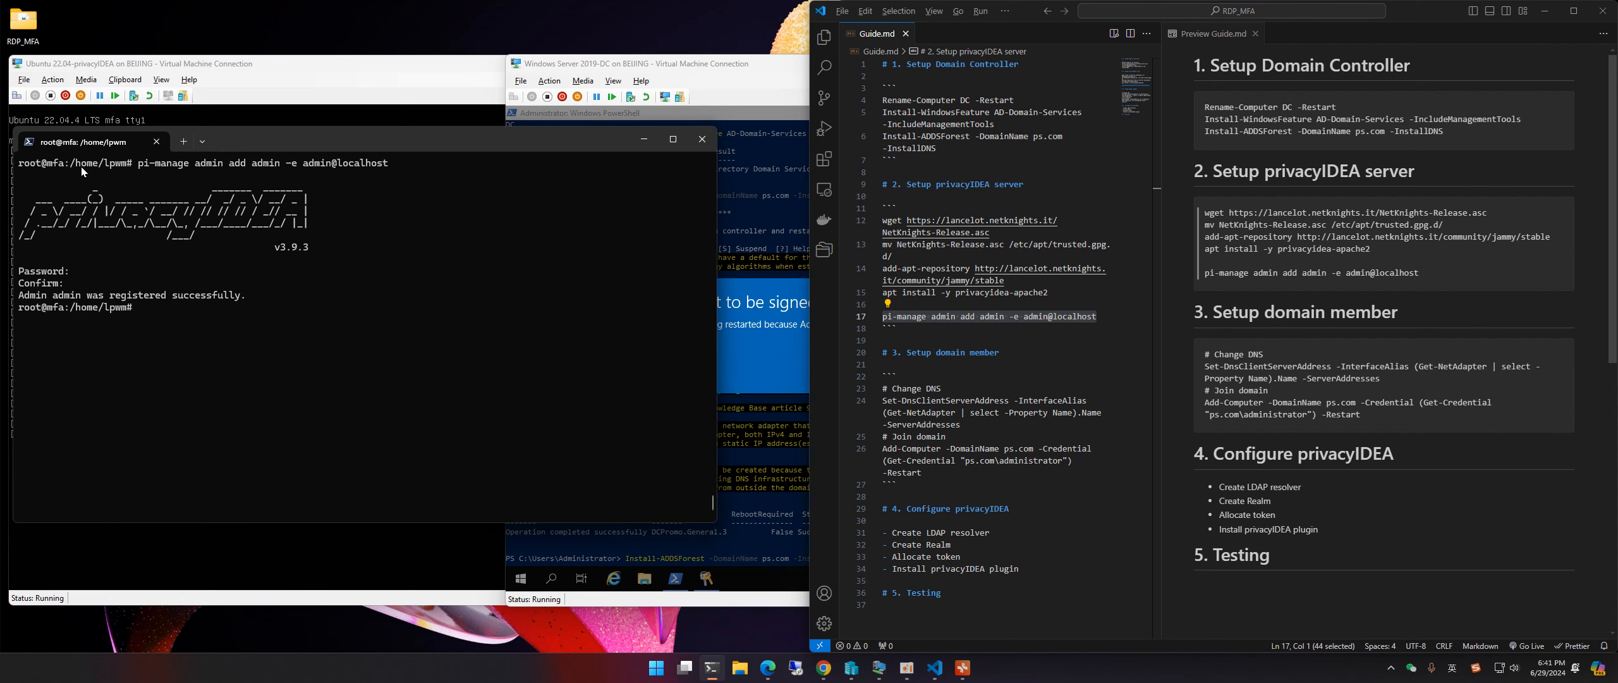
click(643, 139)
click(693, 114)
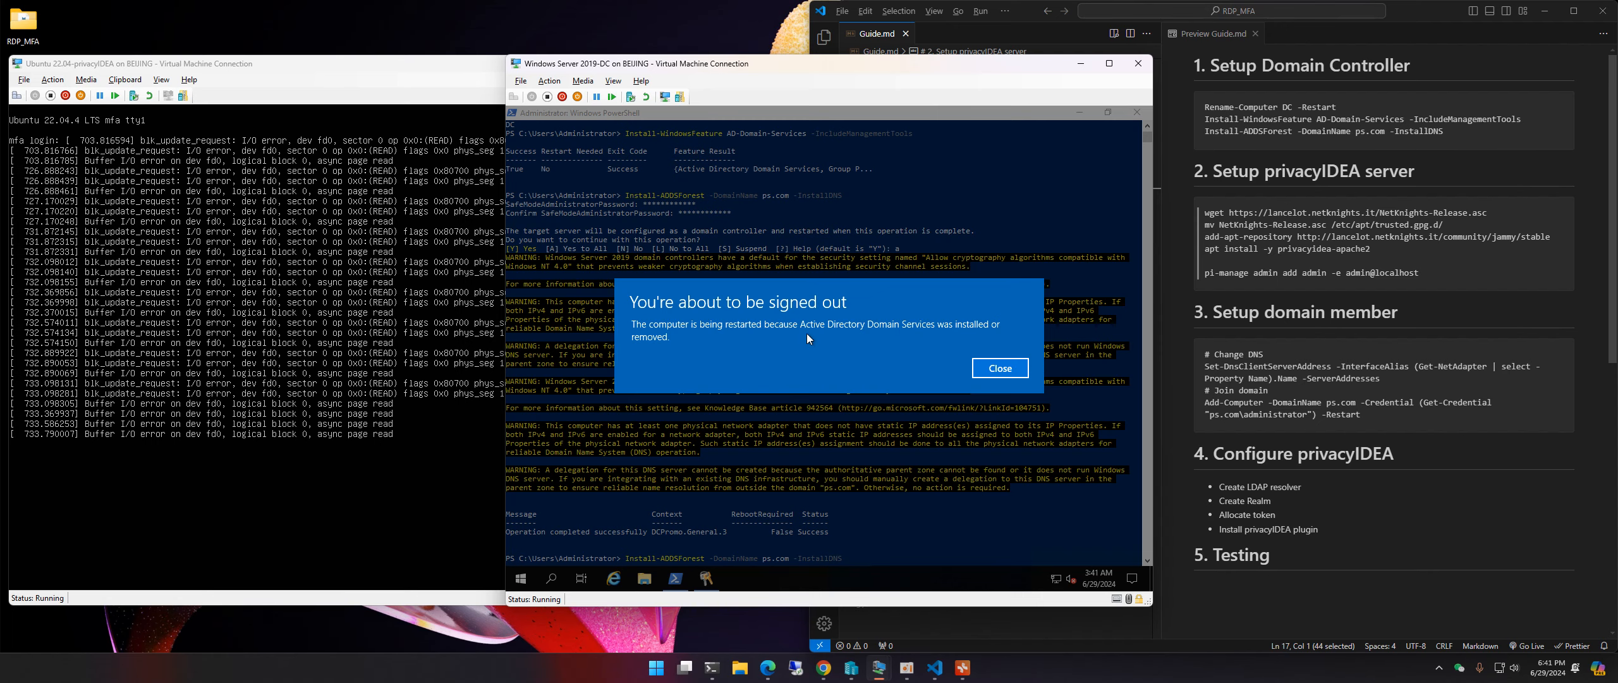
Step: Close the DC's sign-out notice so it restarts, minimize Ubuntu, and dock the DC window left
click(1001, 371)
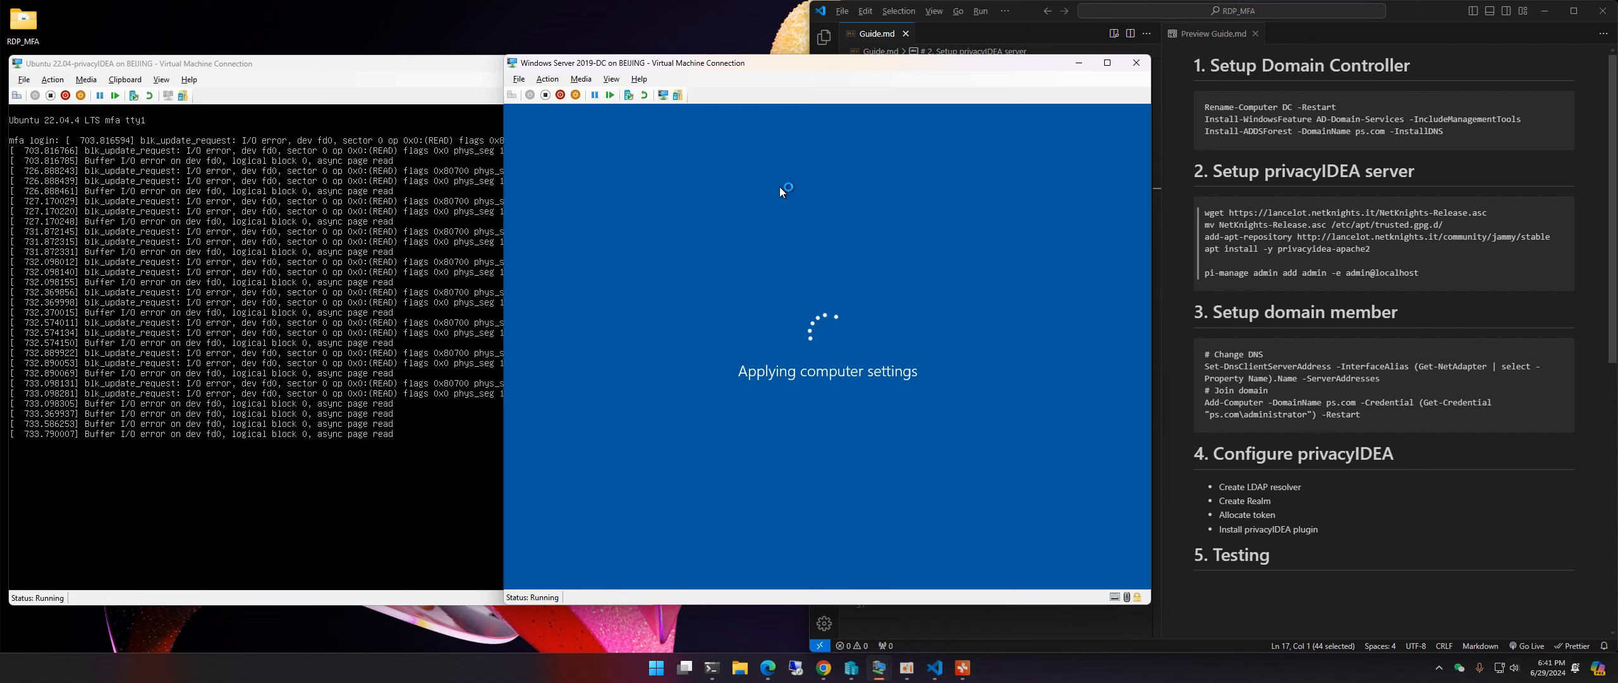
click(446, 70)
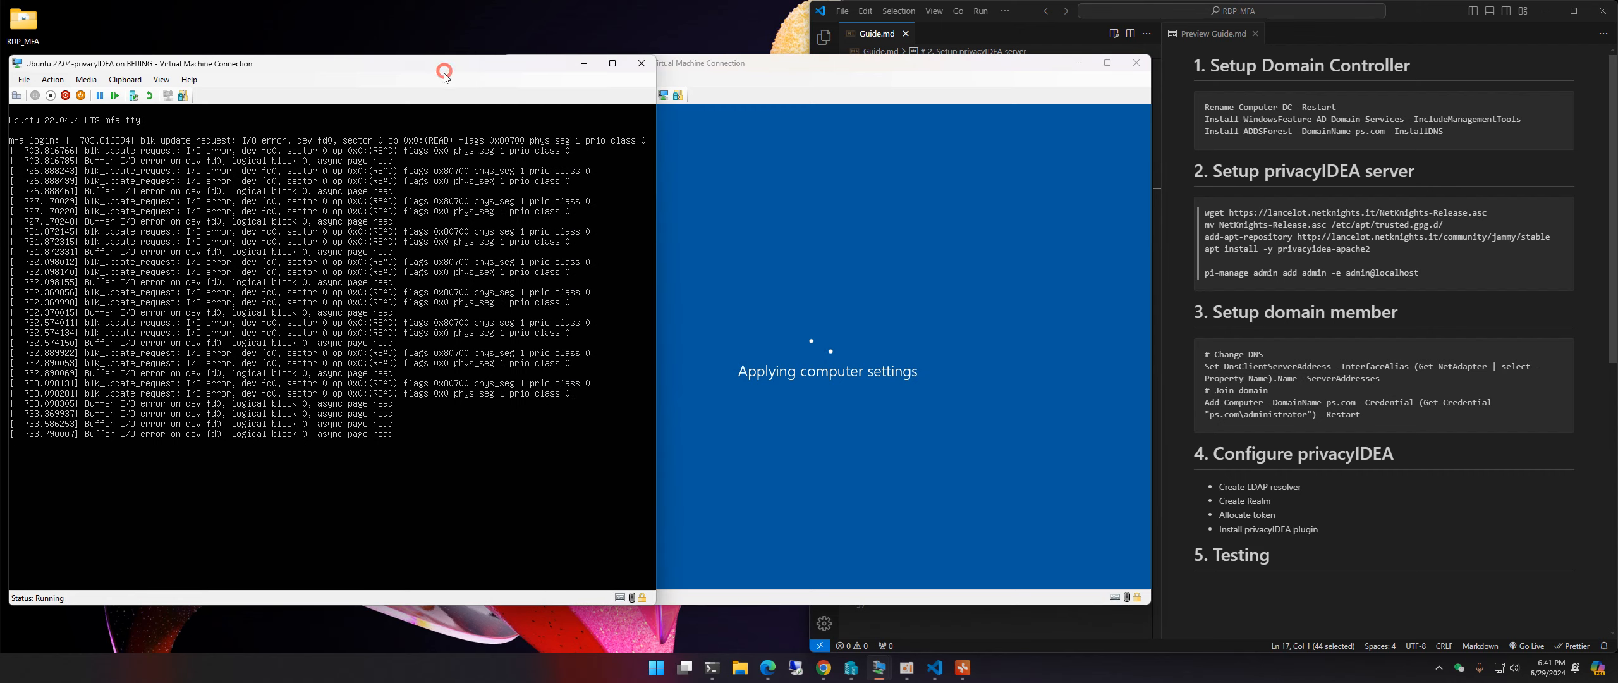
click(583, 63)
drag(858, 74, 357, 69)
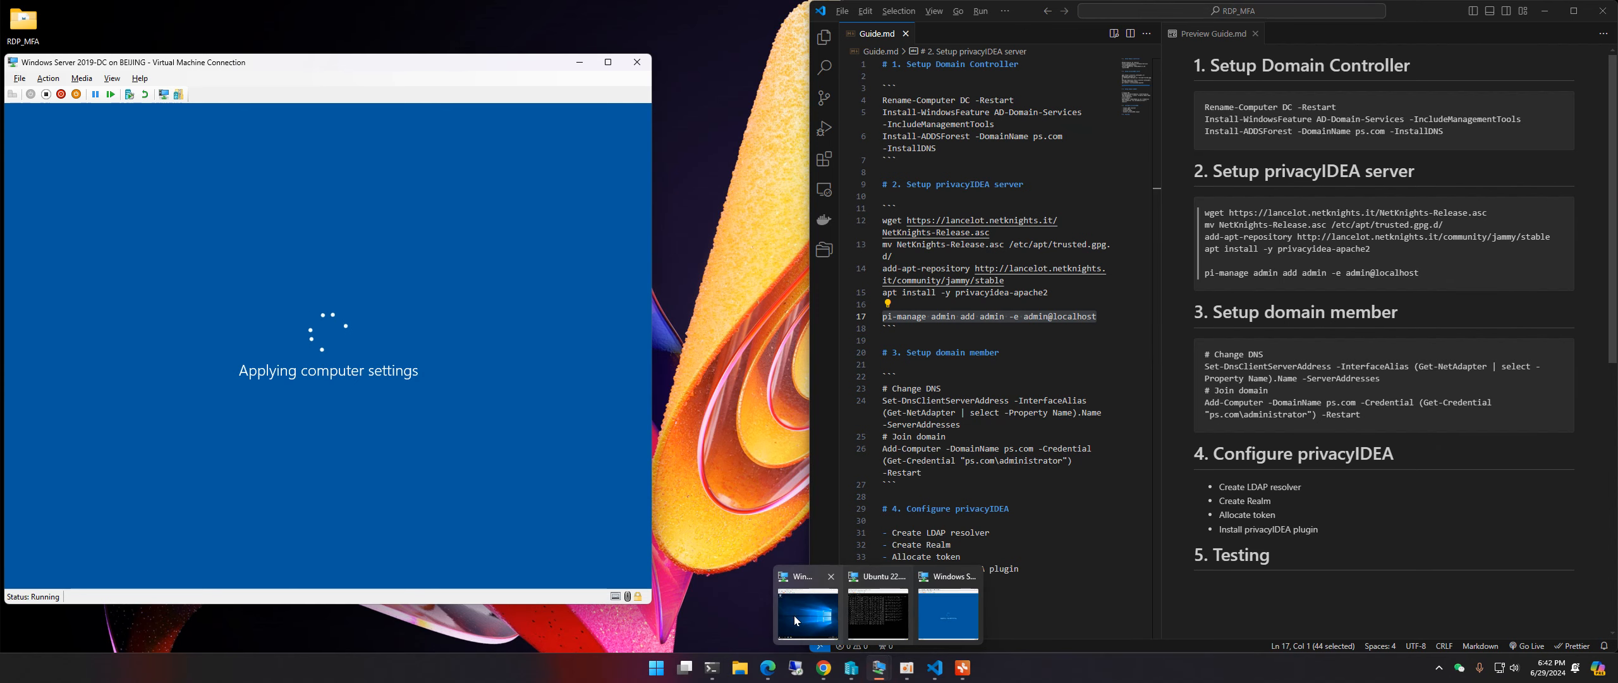
Step: Restore and reposition the Windows Server 2019-Member VM window beside the guide
click(794, 614)
drag(1208, 57, 1036, 29)
drag(1163, 40, 858, 60)
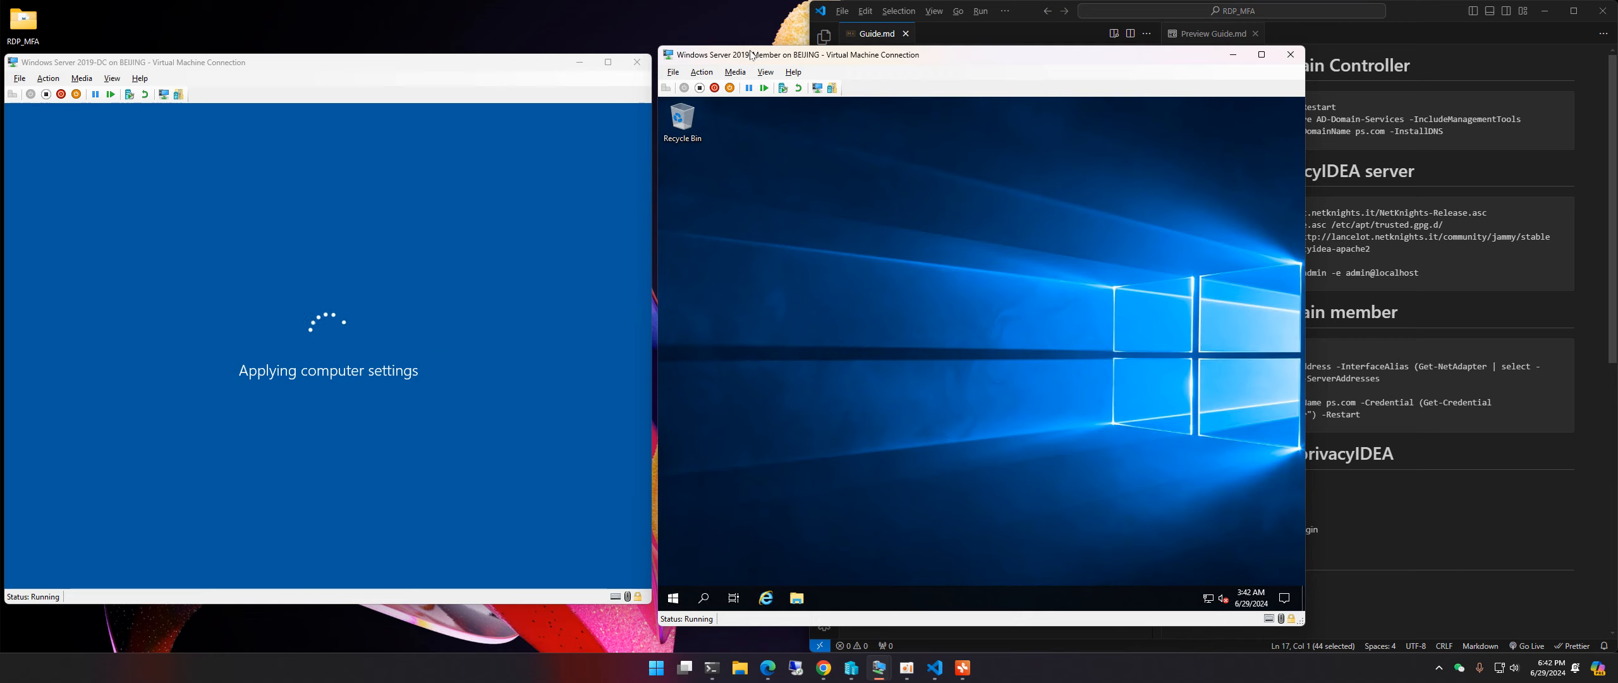
mouse_move(770, 55)
mouse_down()
mouse_move(787, 54)
mouse_move(772, 53)
mouse_up()
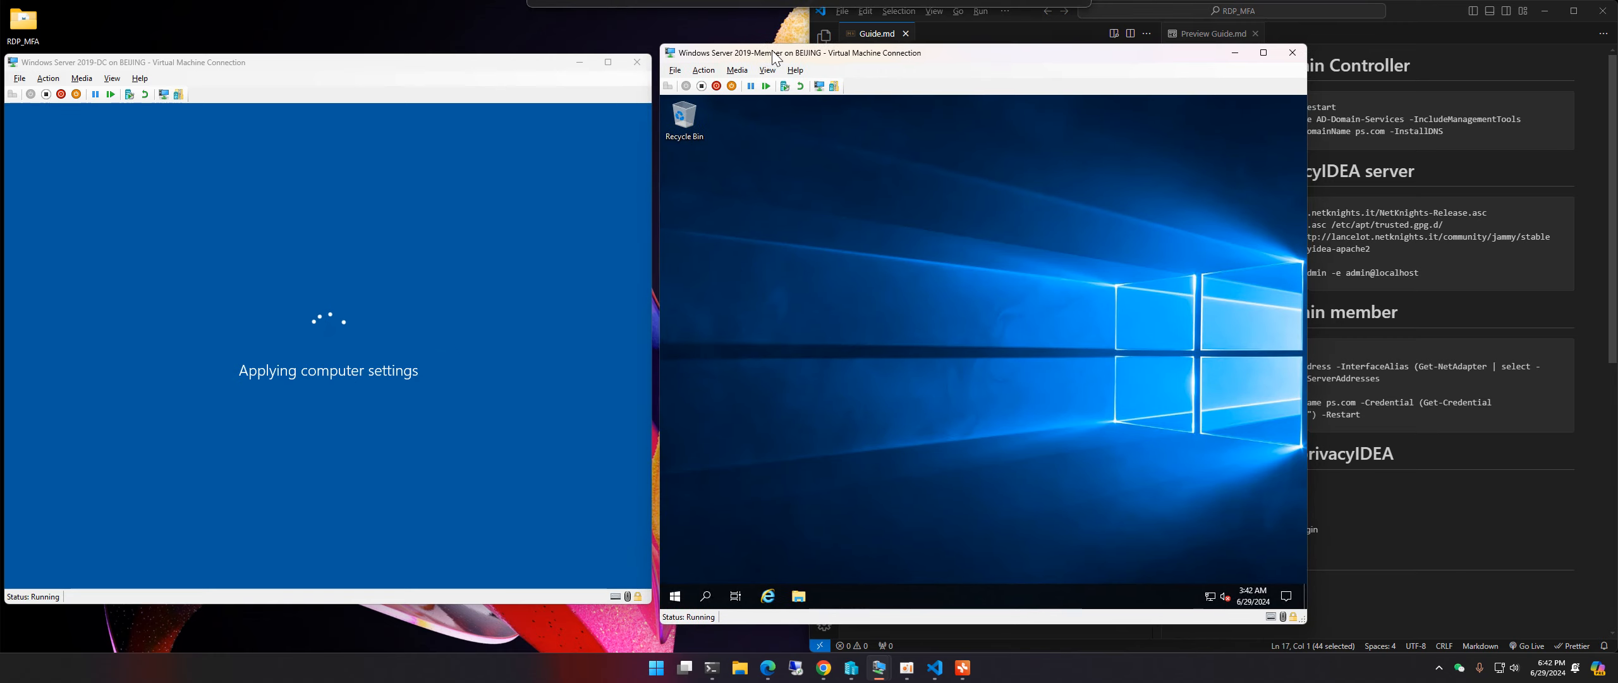
click(894, 421)
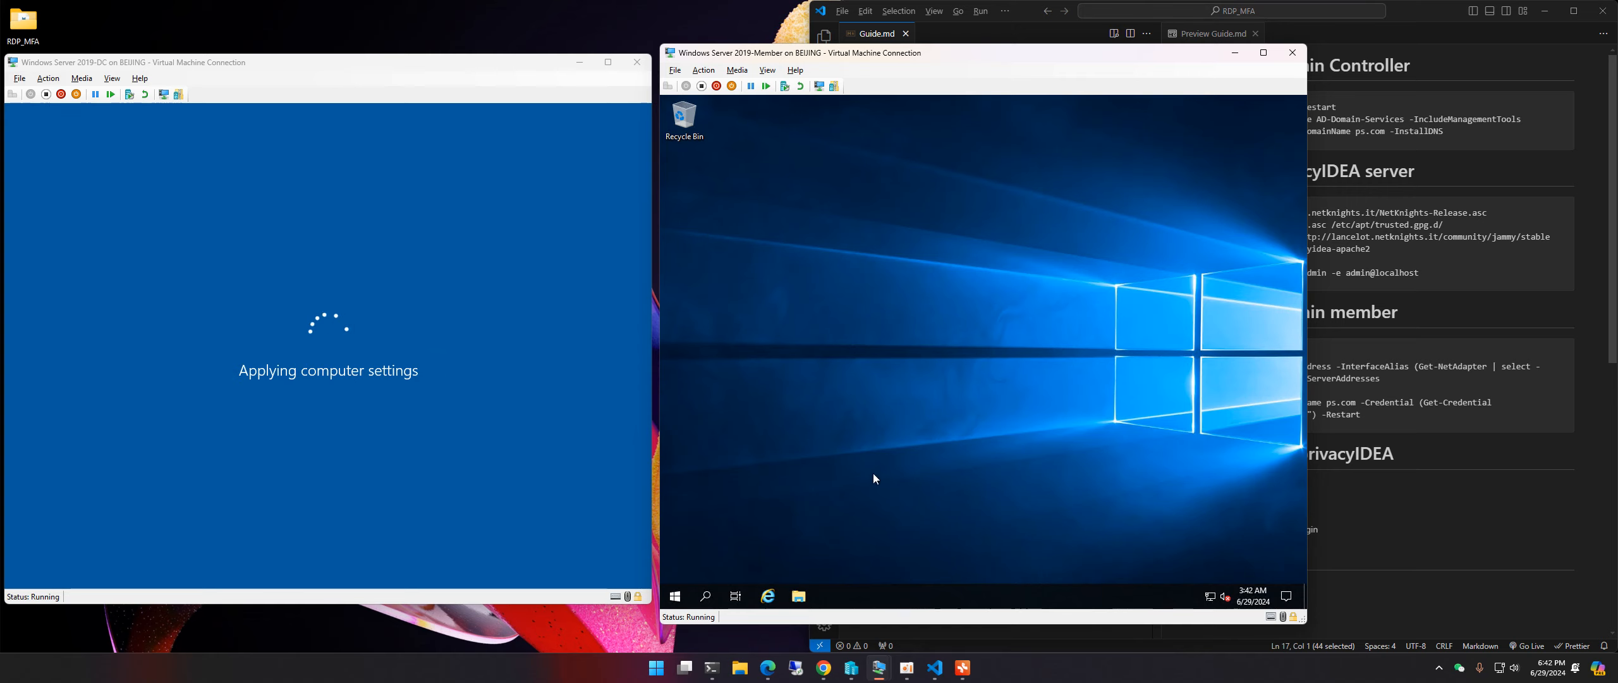
click(207, 63)
click(1017, 367)
drag(857, 53, 468, 50)
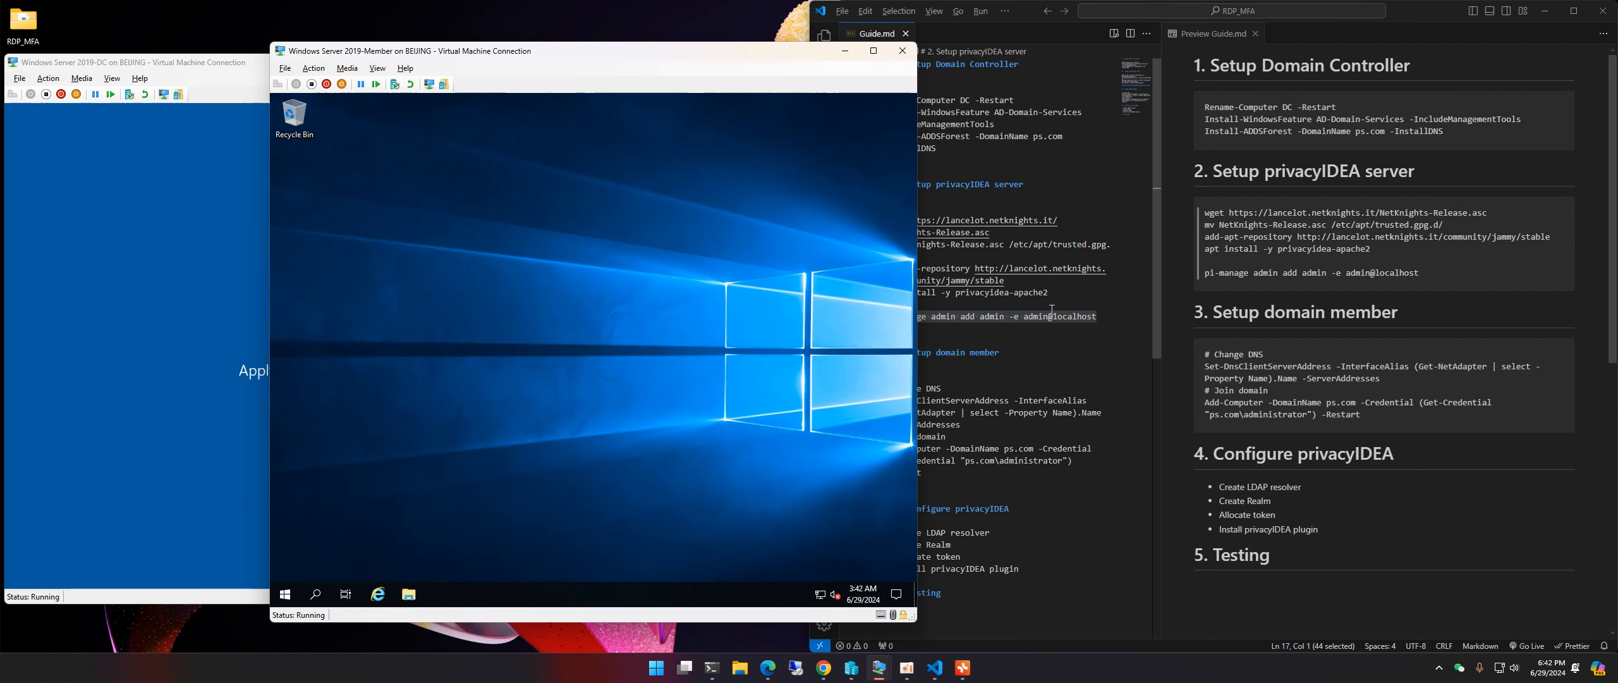
Step: Scroll Guide.md to the domain member section and select line 24's DNS-change command
double_click(1044, 358)
scroll(968, 367, down, 1)
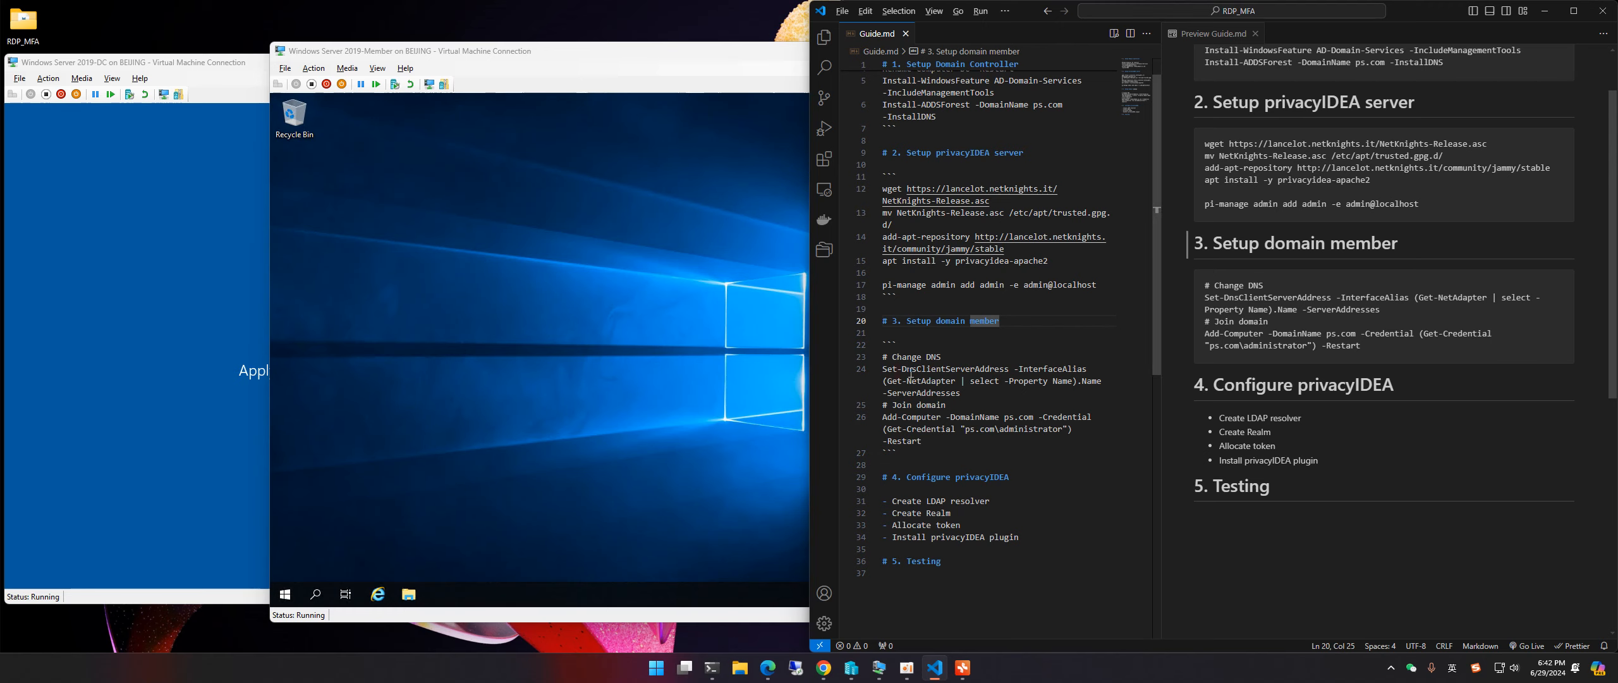
double_click(1034, 392)
triple_click(987, 394)
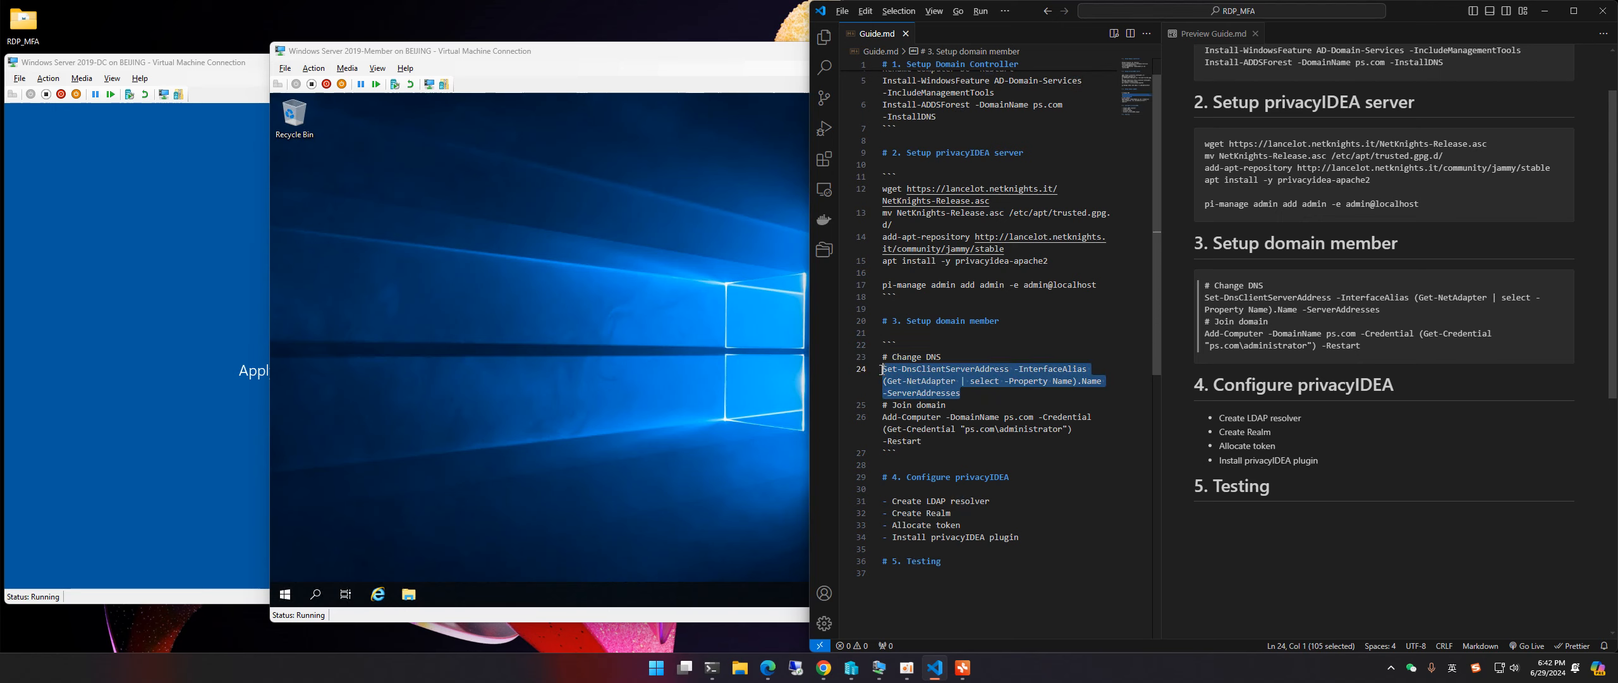
click(970, 390)
drag(970, 392, 883, 369)
click(985, 399)
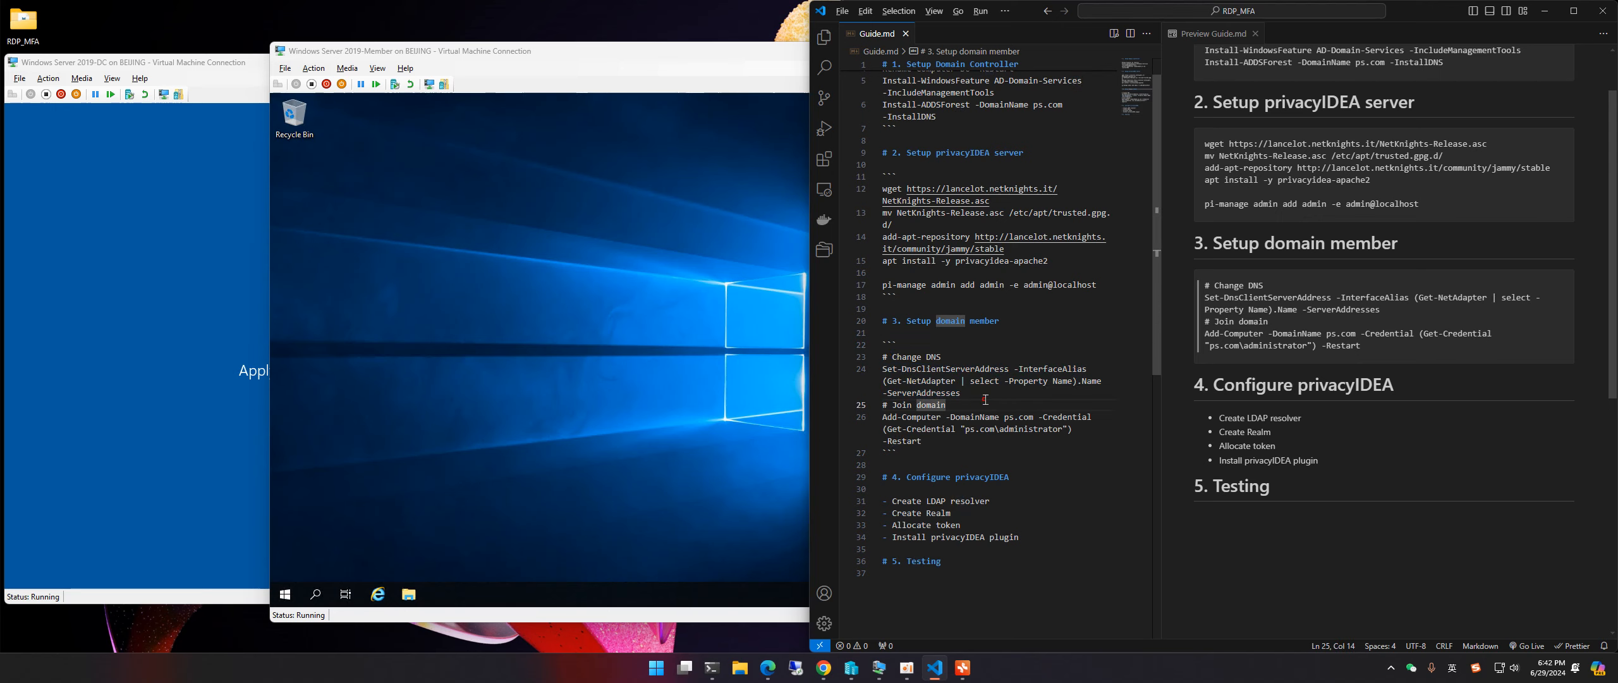
Step: Review the DNS-change line and the Add-Computer domain-join command in the guide
click(650, 52)
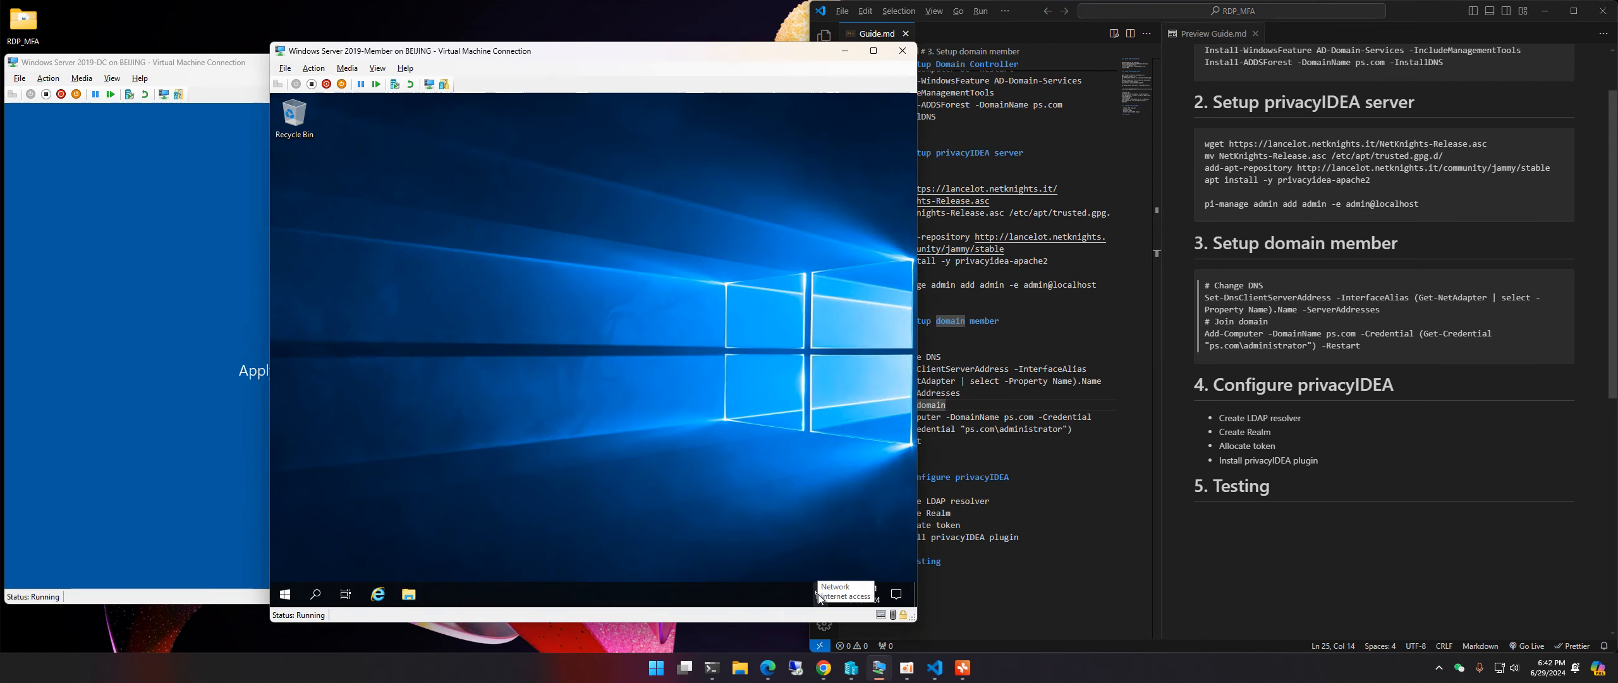
click(982, 404)
click(961, 393)
key(shift+Home)
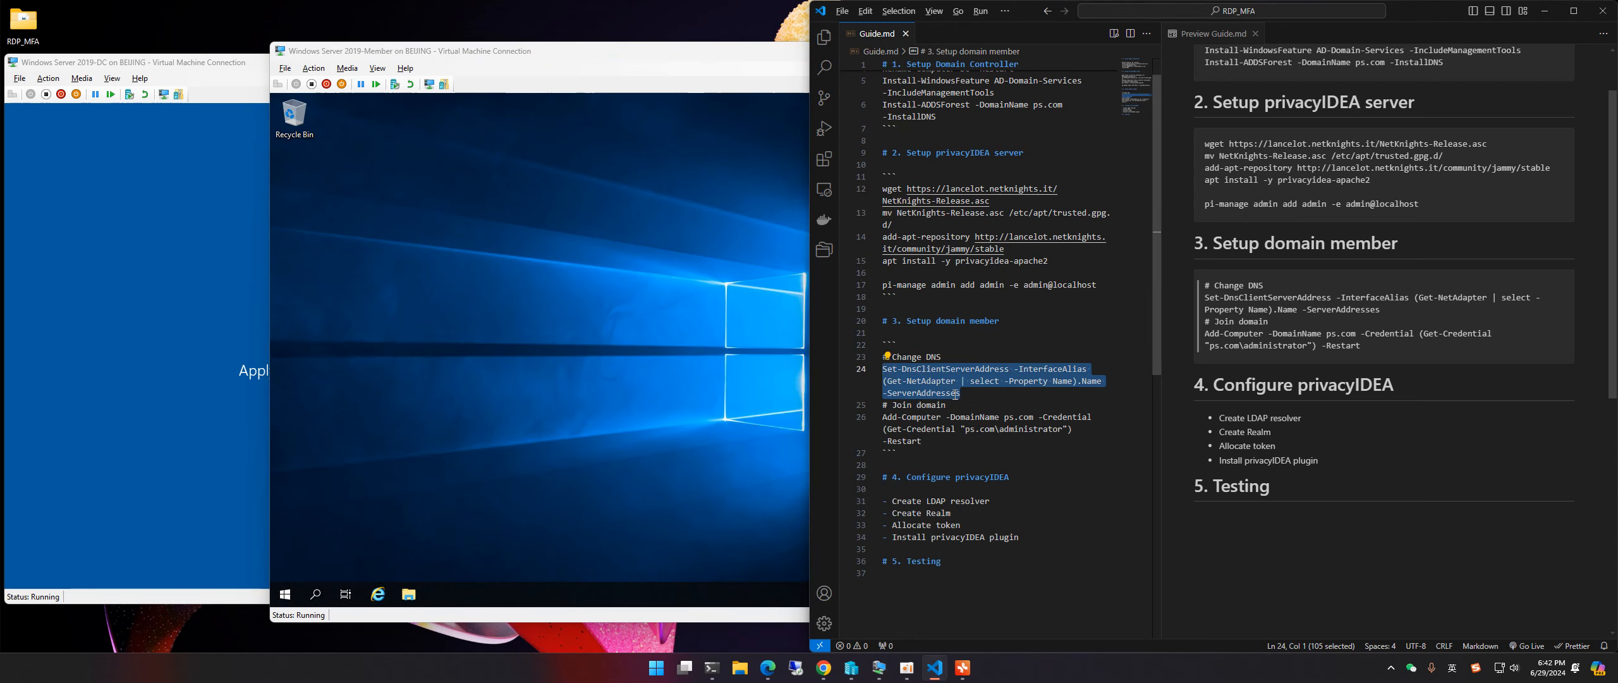
click(975, 396)
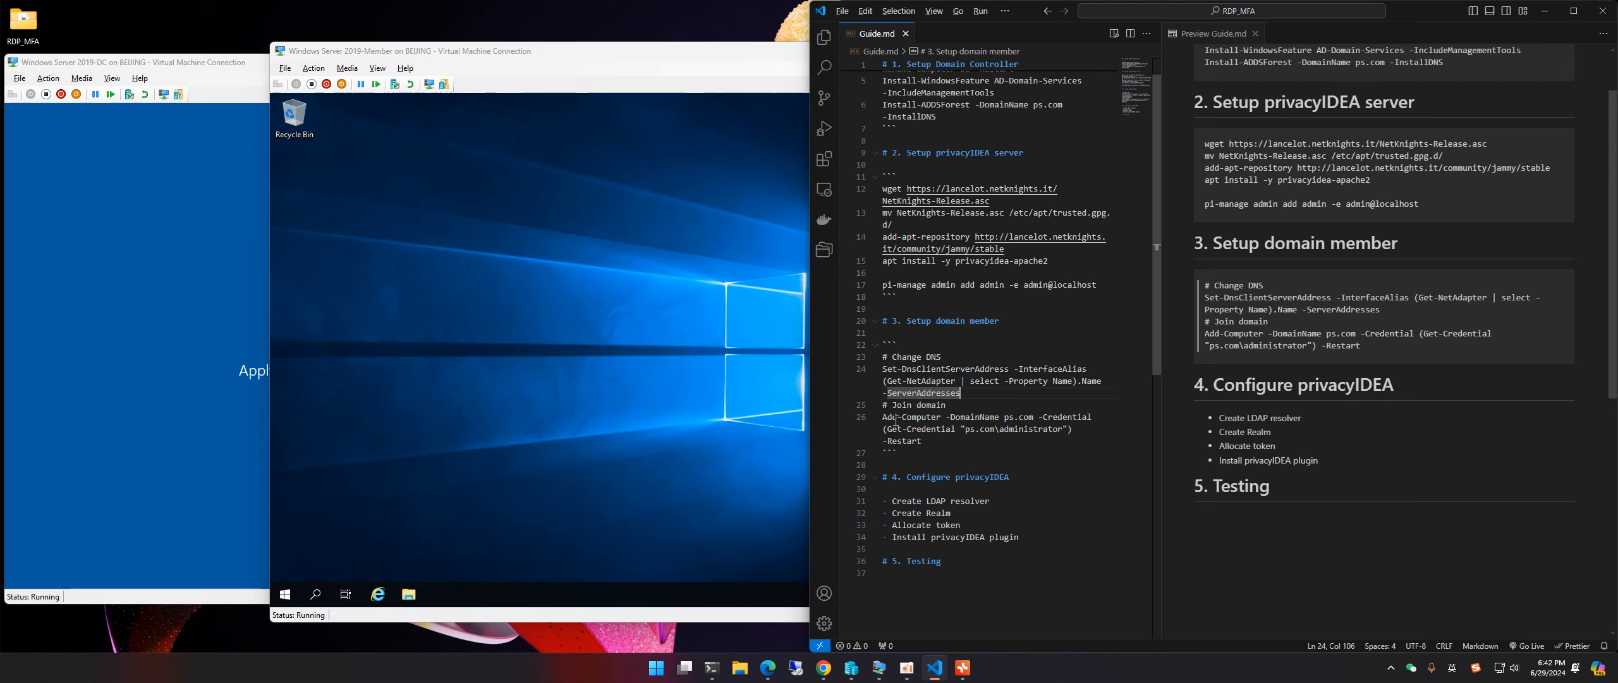
drag(932, 444, 879, 418)
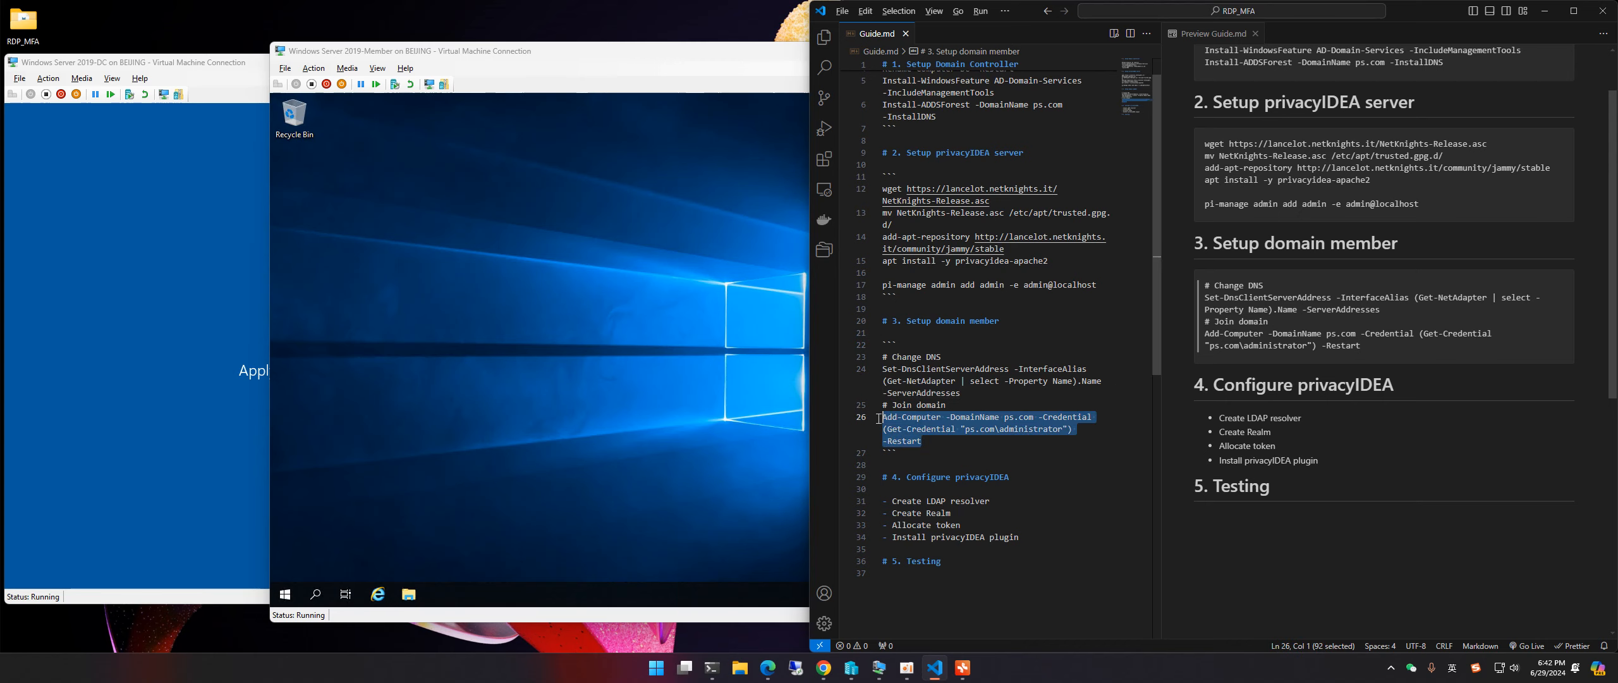
click(959, 445)
Step: Open a maximized administrator PowerShell on the member VM from the Win+X menu
click(547, 313)
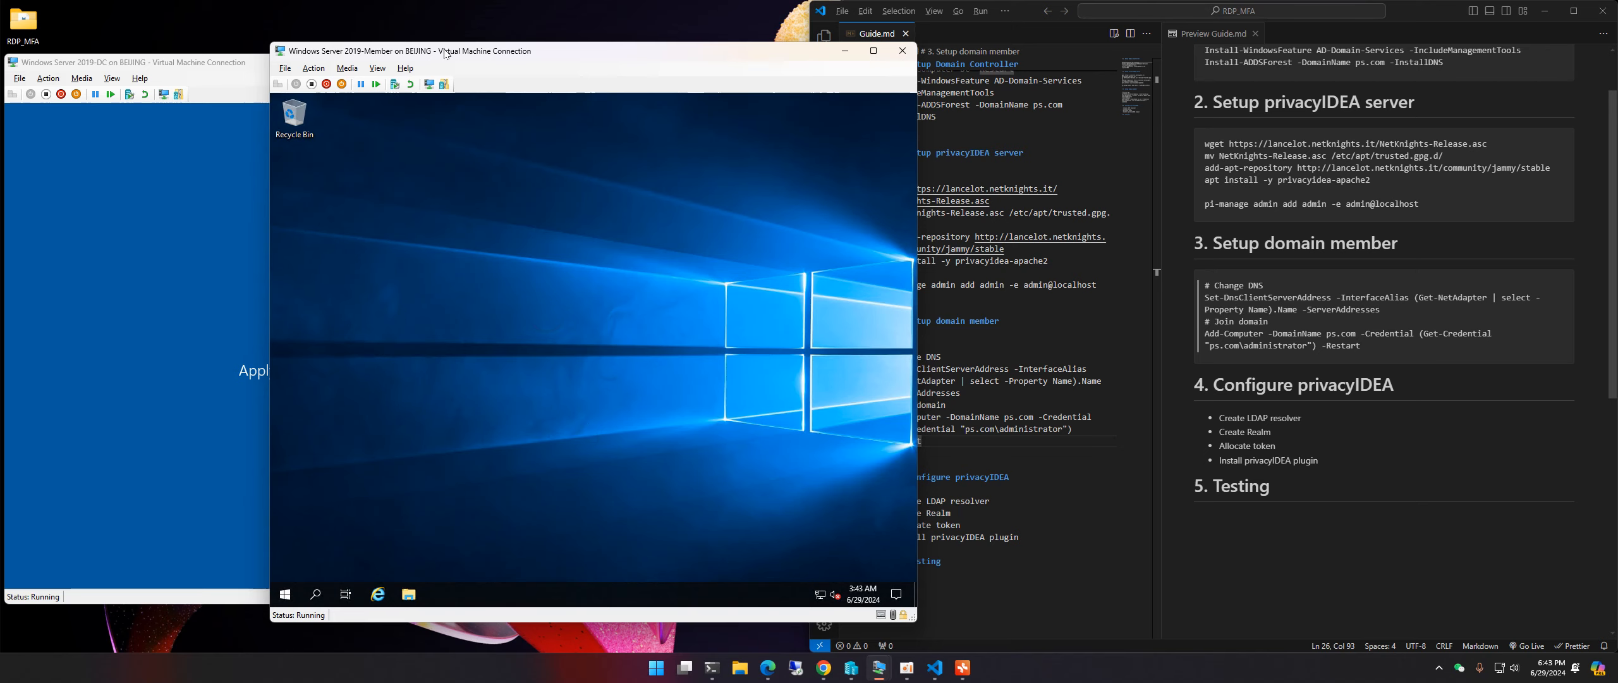
drag(445, 51, 562, 54)
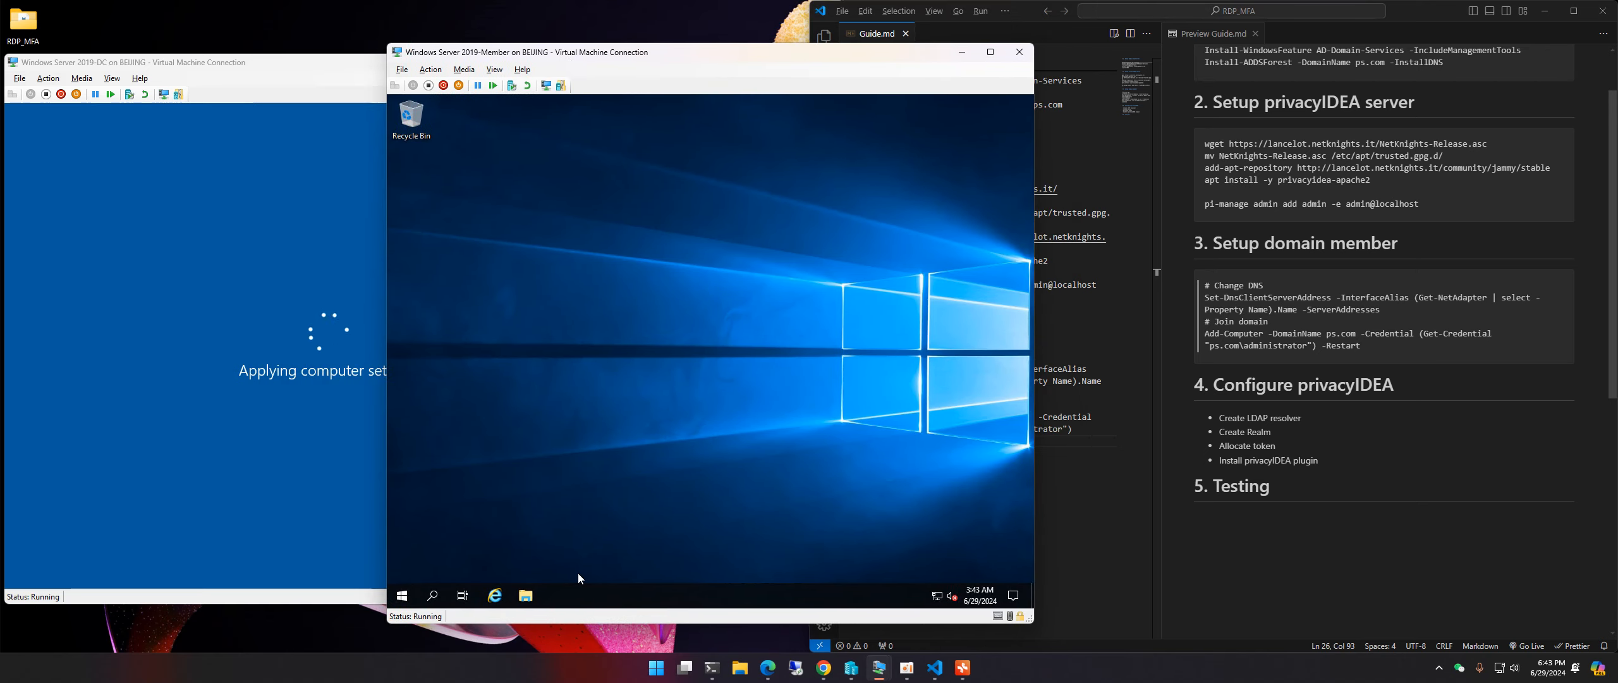
click(551, 481)
right_click(408, 595)
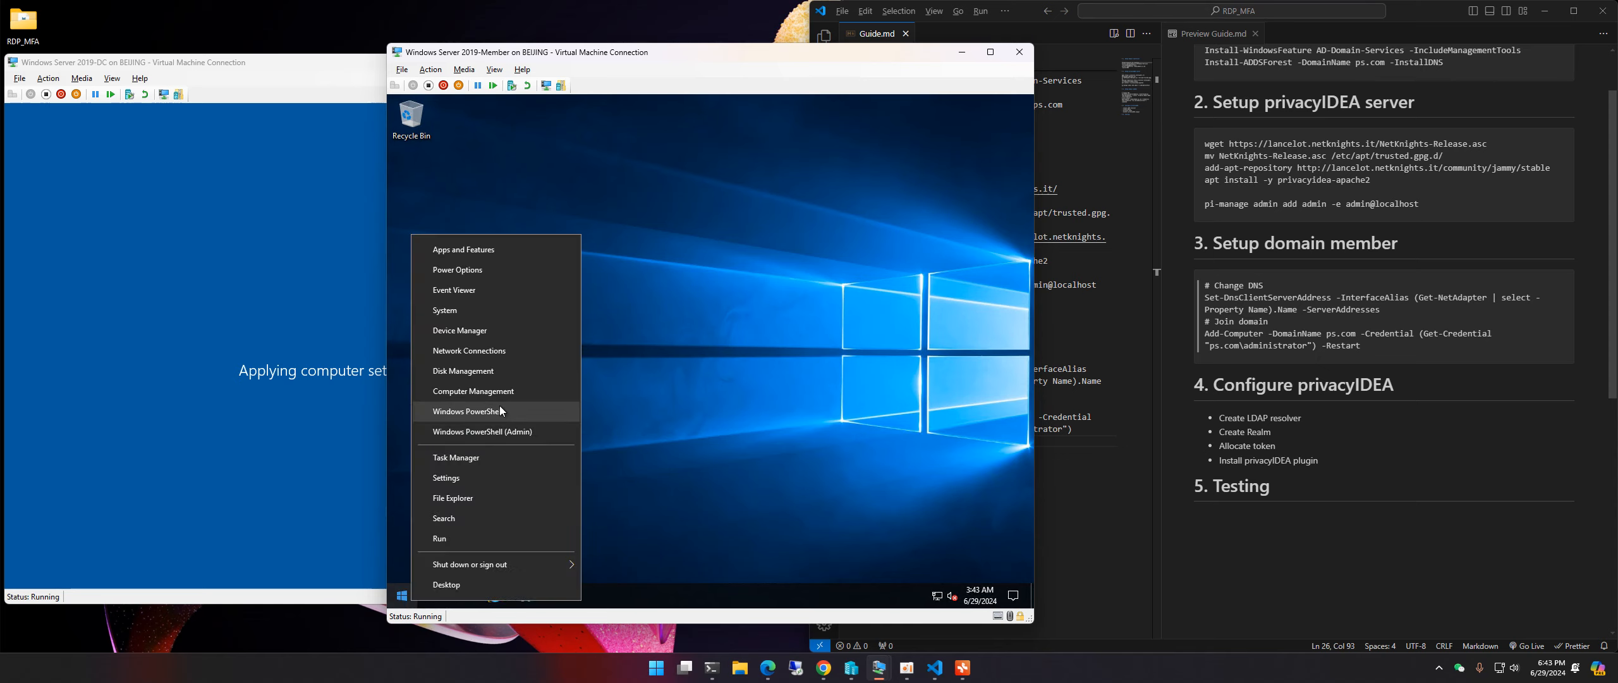
click(519, 414)
double_click(663, 152)
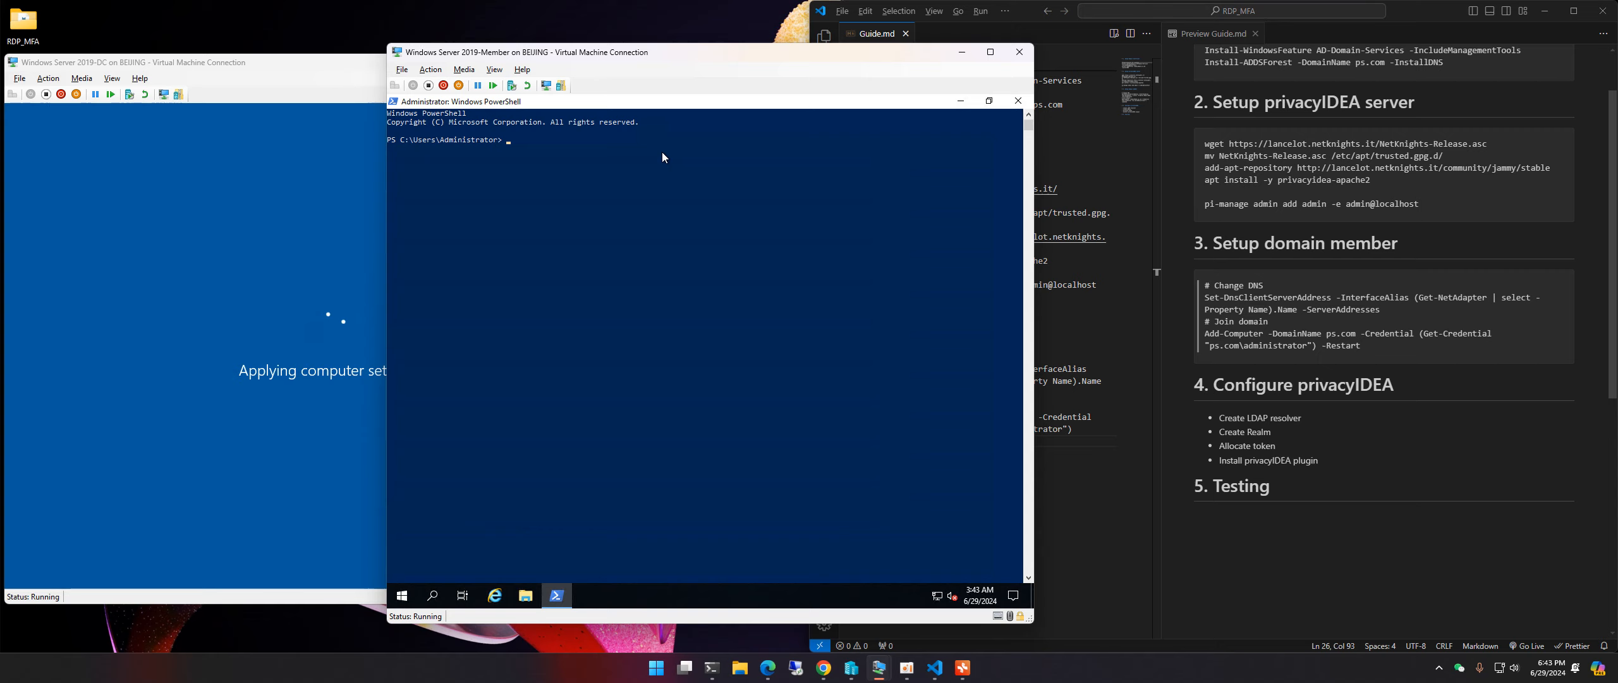
Step: Run hostname to check the member server's current default computer name
text(hostname)
key(Return)
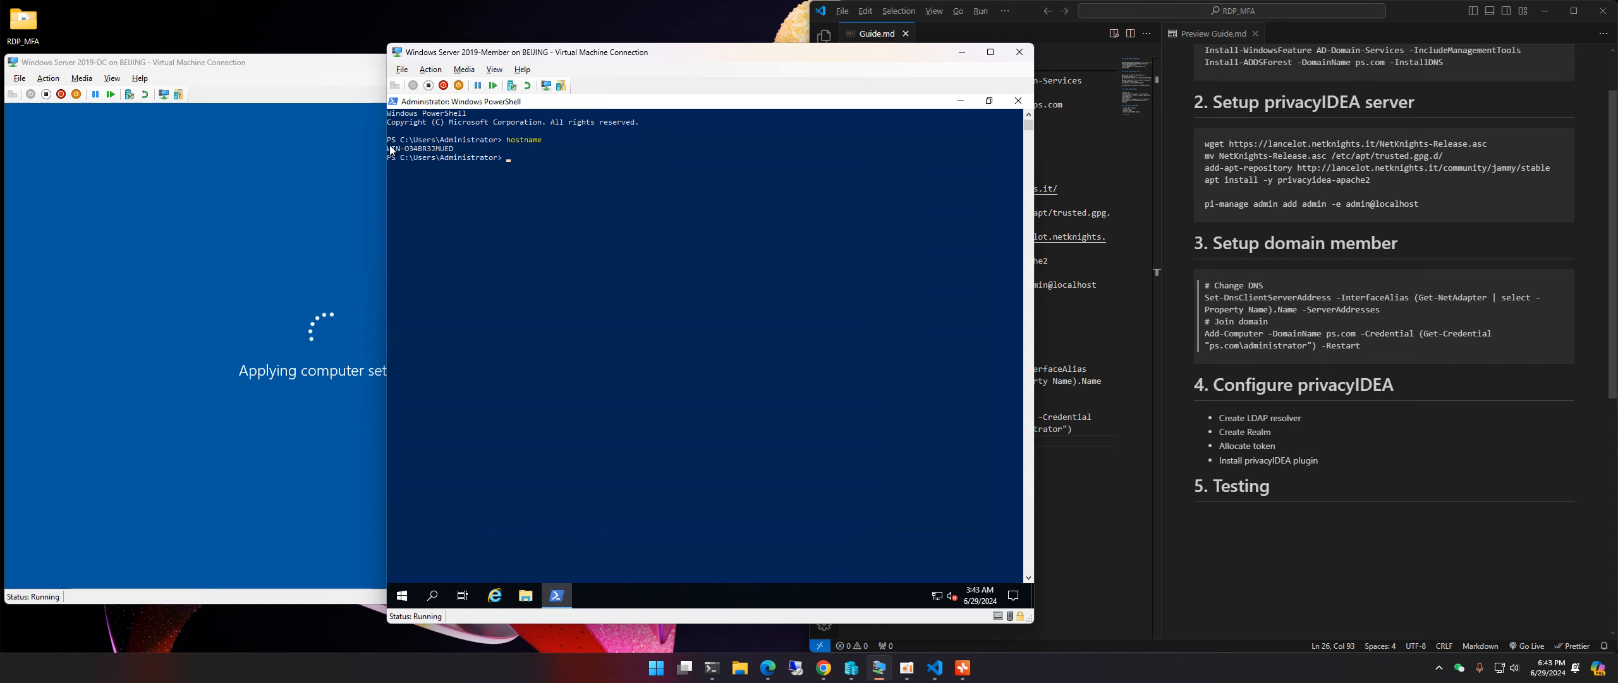
drag(390, 150, 453, 149)
click(451, 148)
click(658, 222)
Step: Run Rename-Computer Member1 -Restart to rename and reboot the server
text(rename-computerna)
text(ember)
text(1 -Restart)
key(Return)
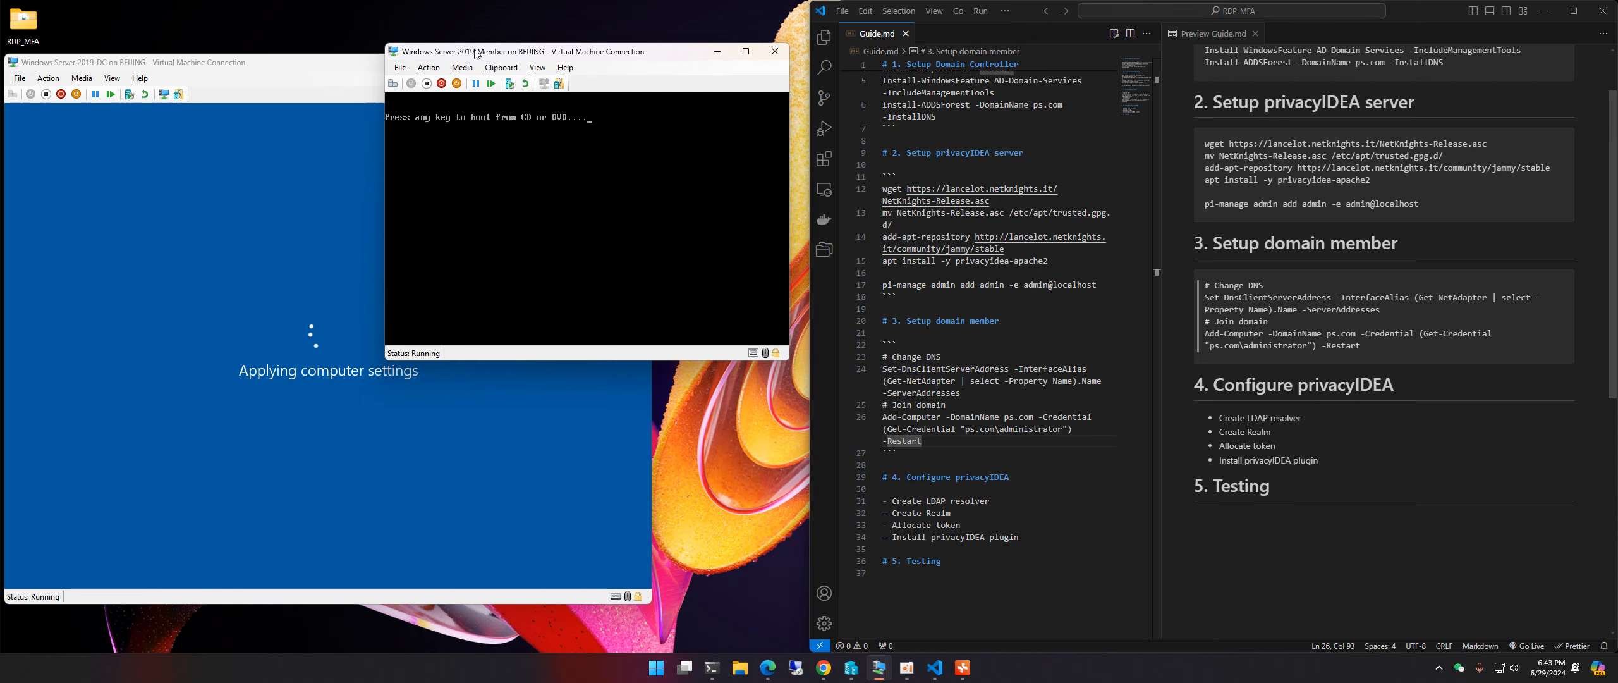
Step: Eject the Windows install disc via Media > DVD Drive and sign in as Administrator
click(456, 69)
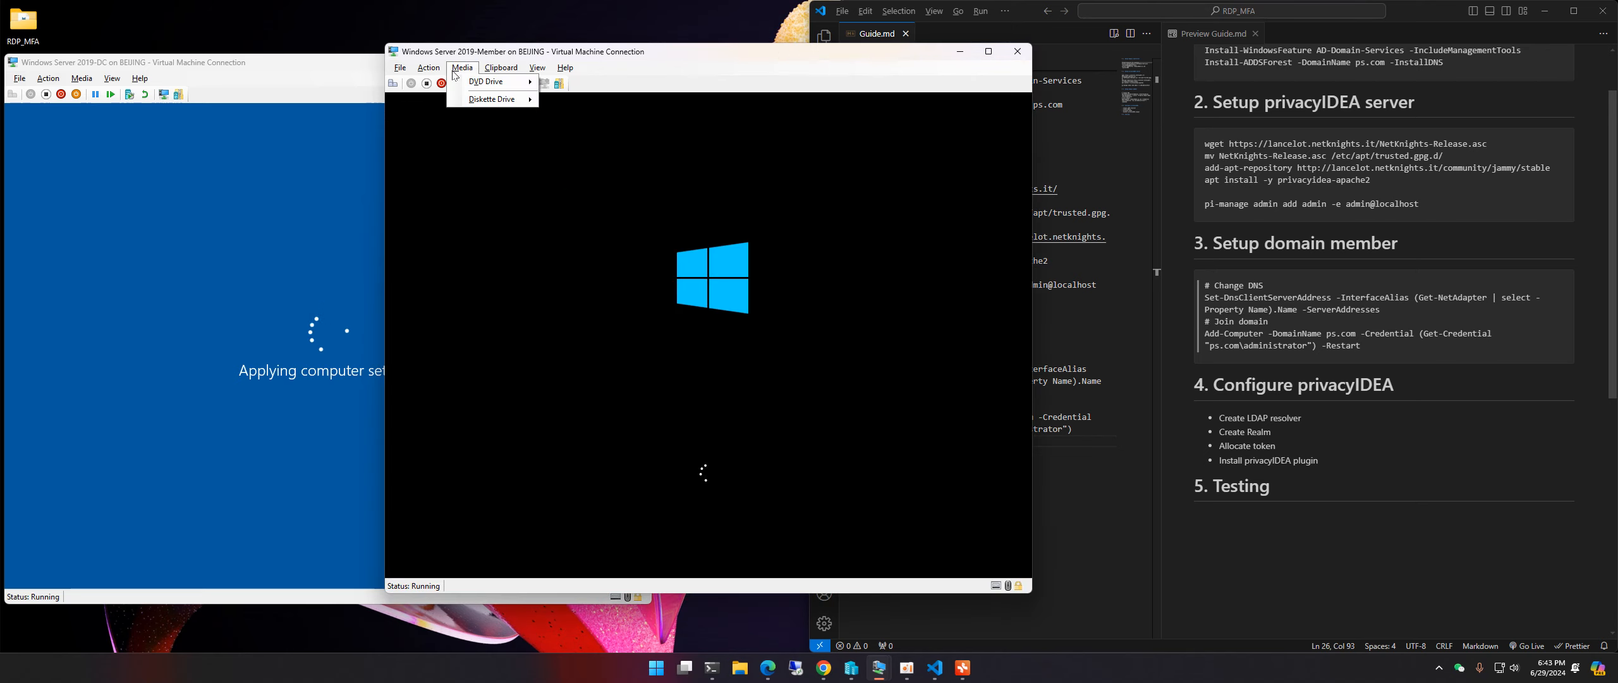
mouse_move(486, 81)
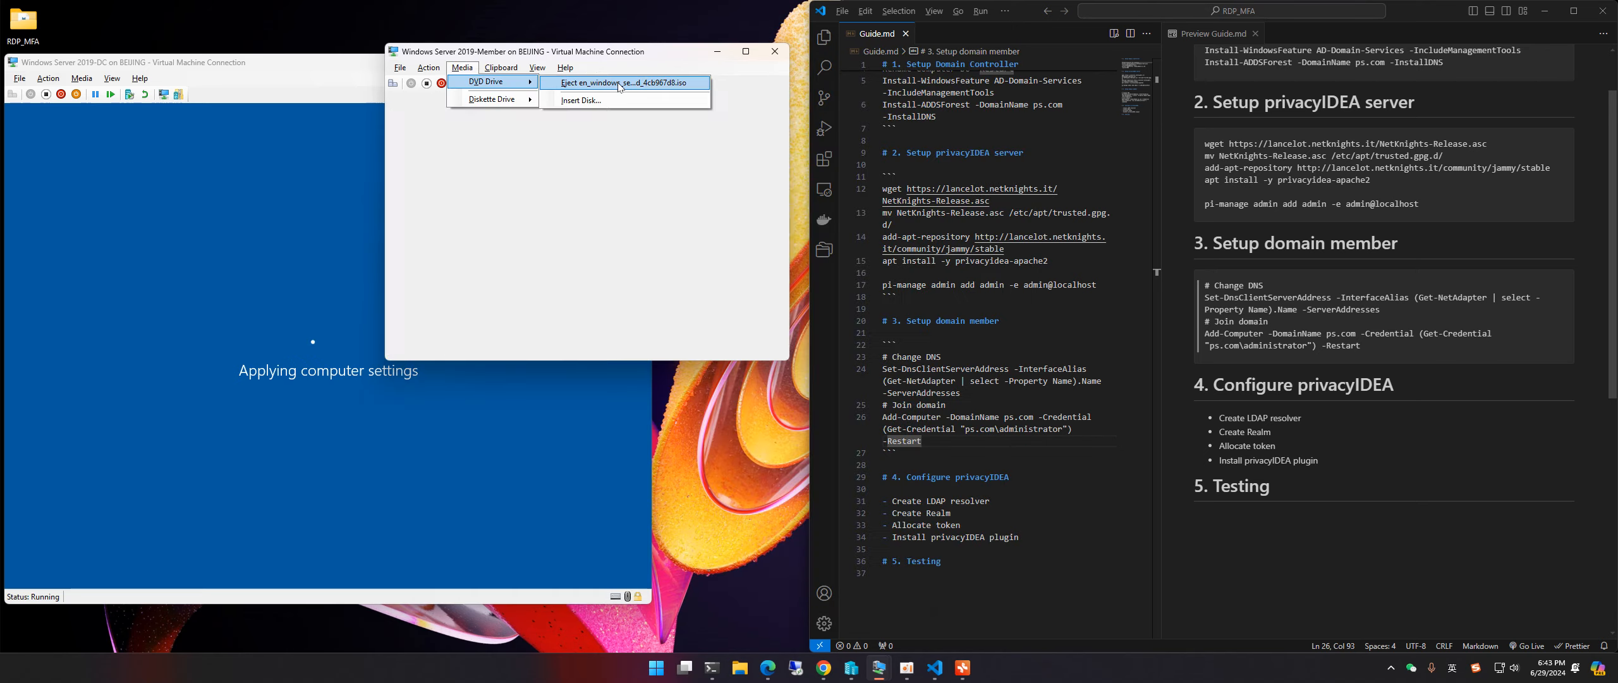
click(619, 84)
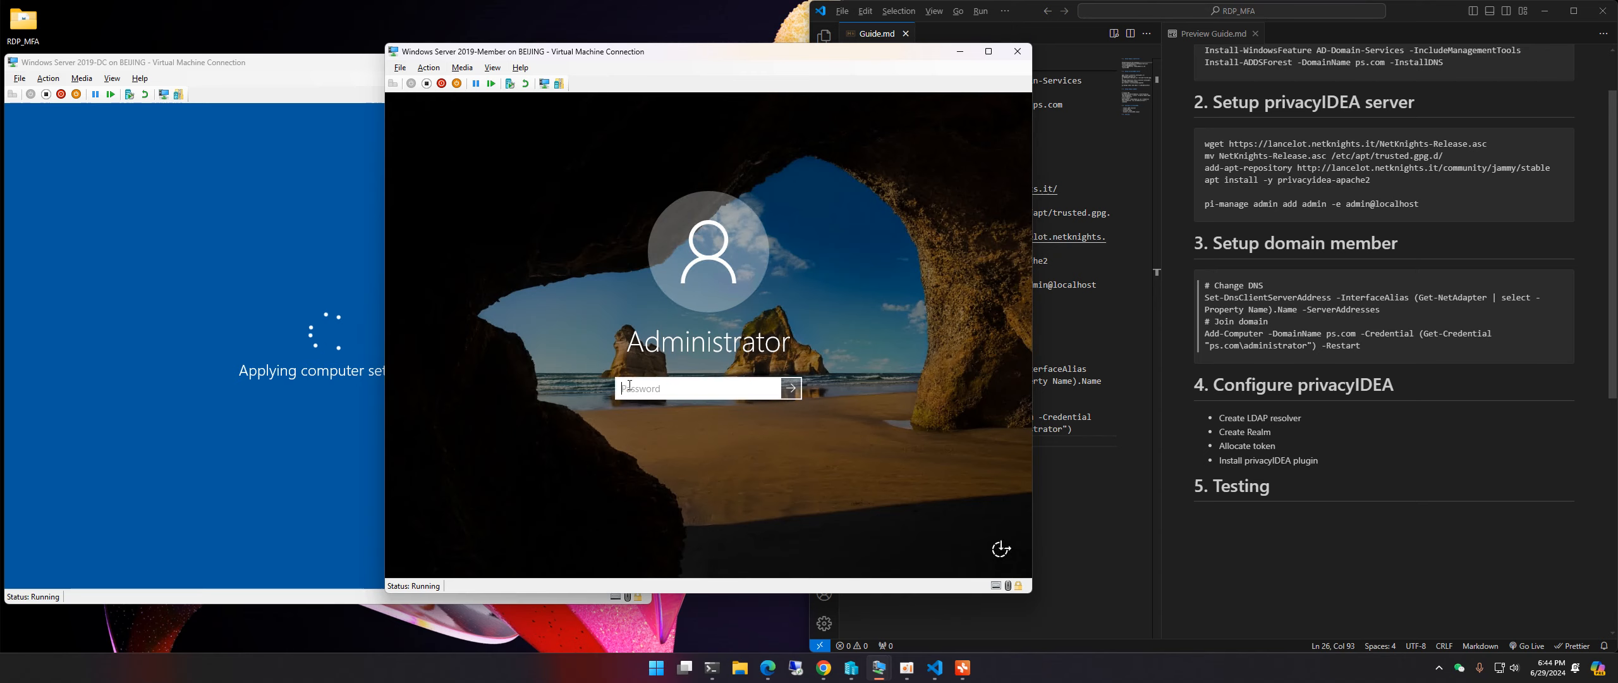
text(************)
key(Return)
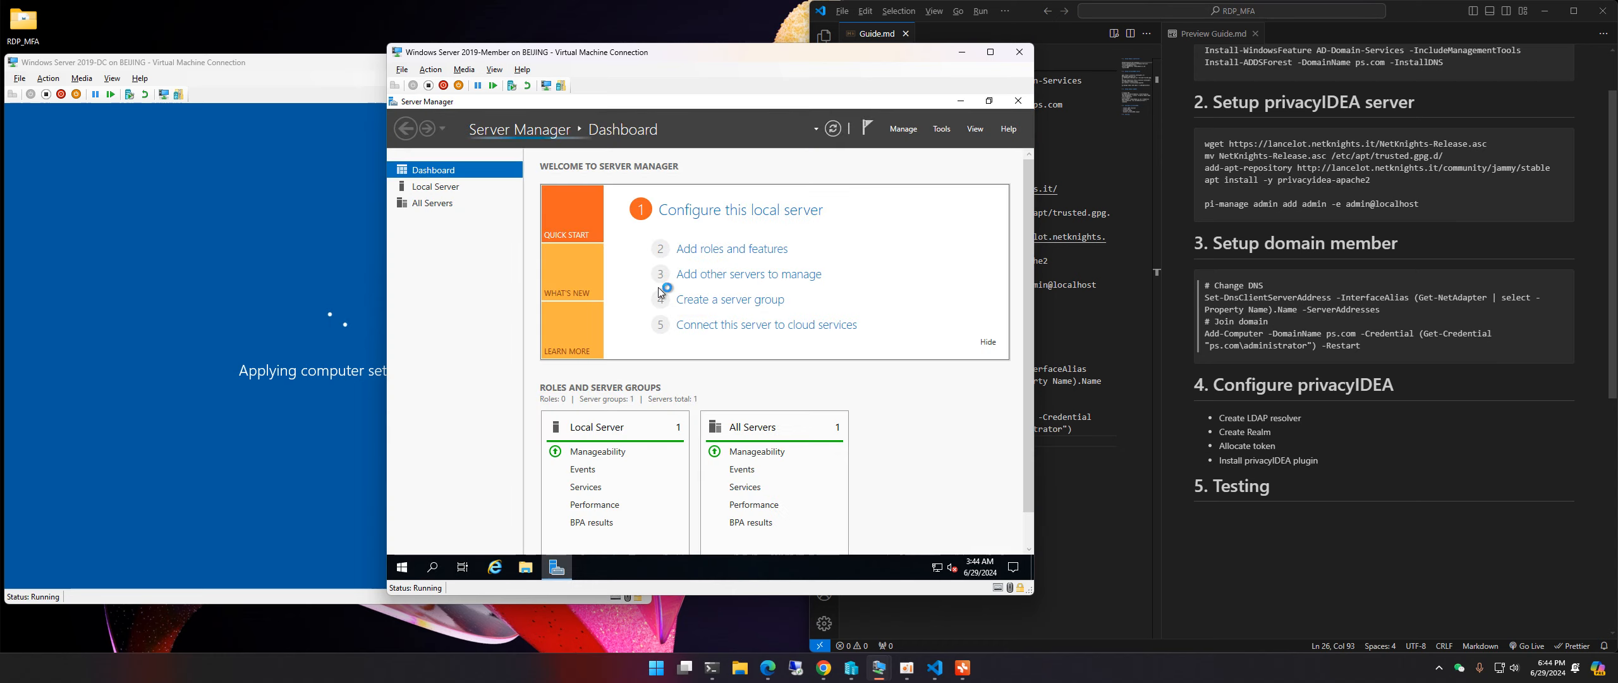
Step: Close Server Manager and run hostname in an admin PowerShell, confirming the name Member1
click(1018, 101)
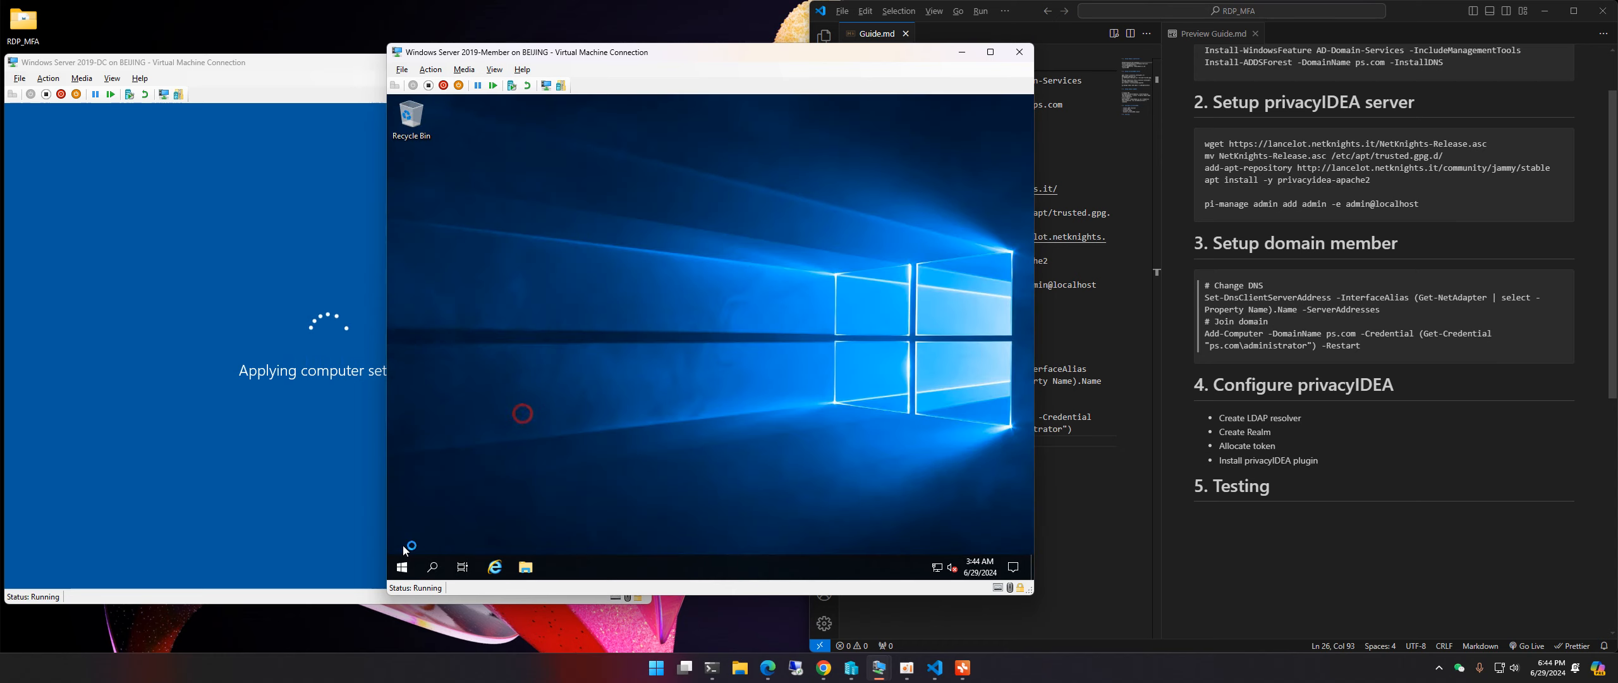
right_click(402, 567)
click(487, 384)
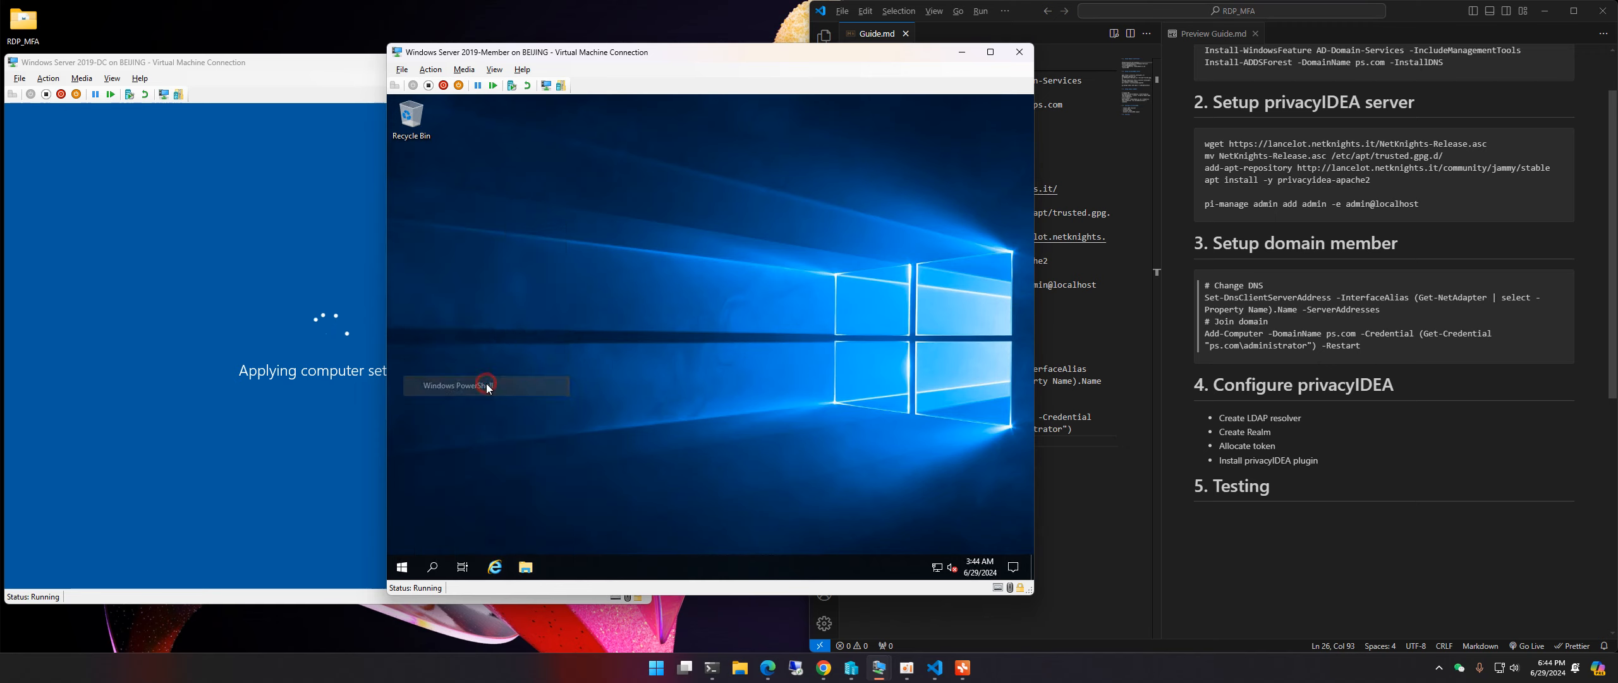
text(hostname)
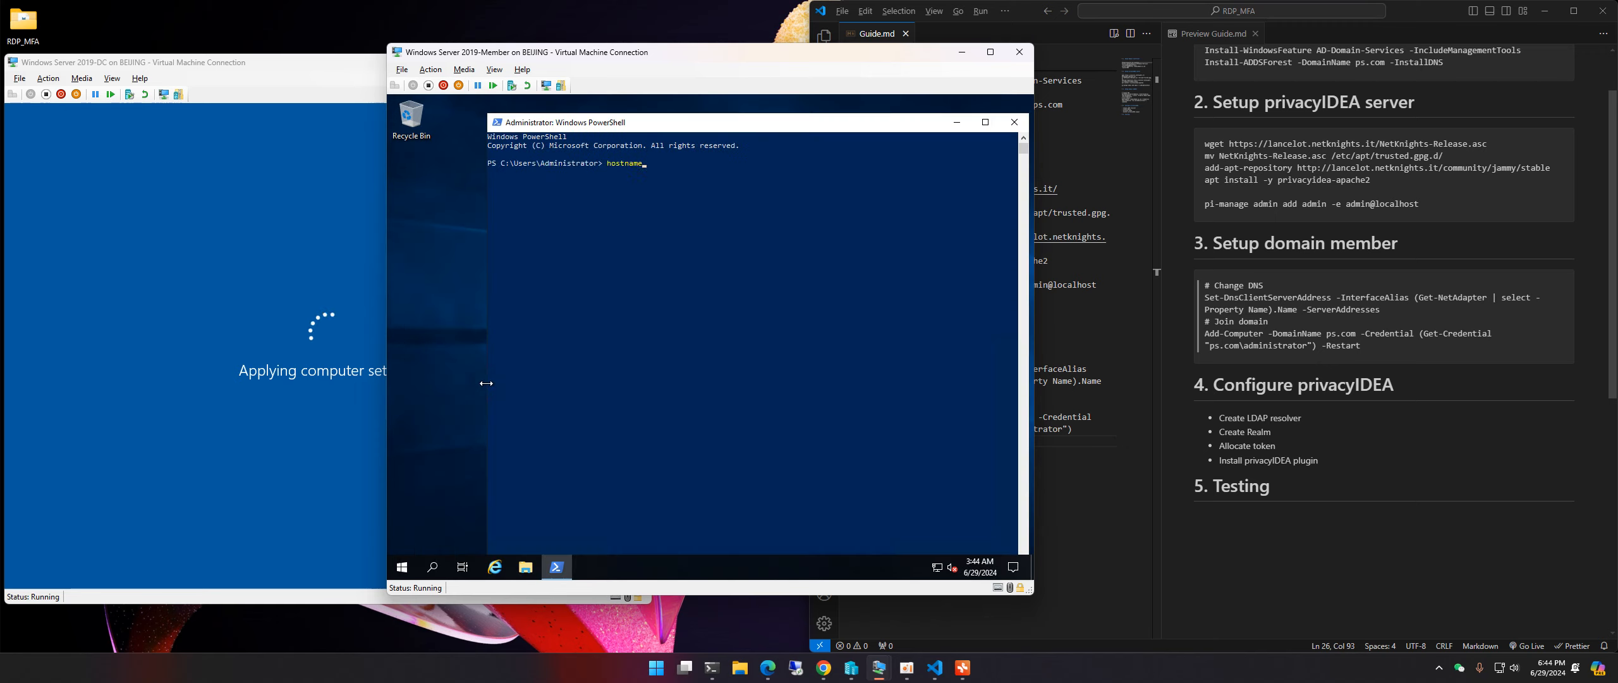
key(Return)
double_click(598, 123)
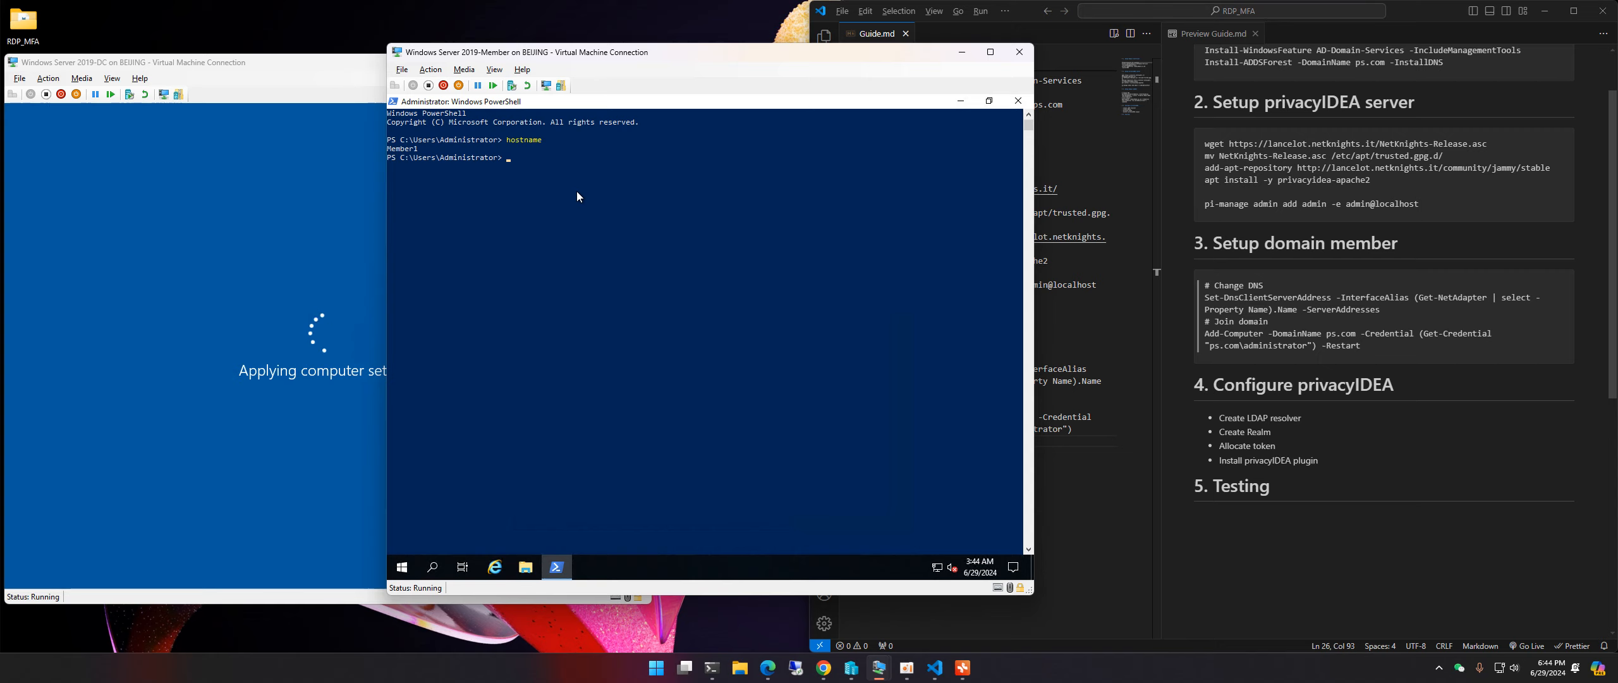
click(259, 63)
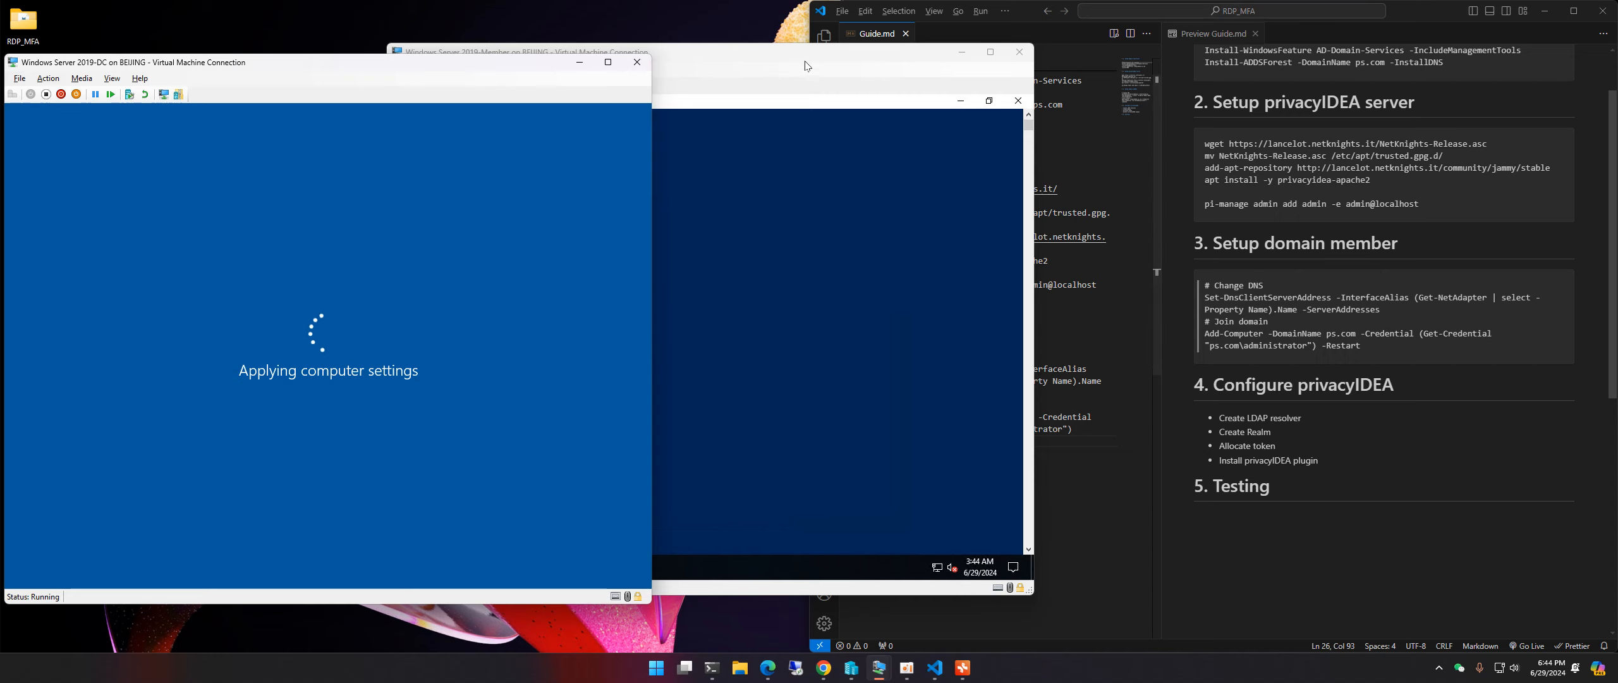
Step: Sign in to the domain controller as administrator with the domain password
drag(805, 64, 806, 68)
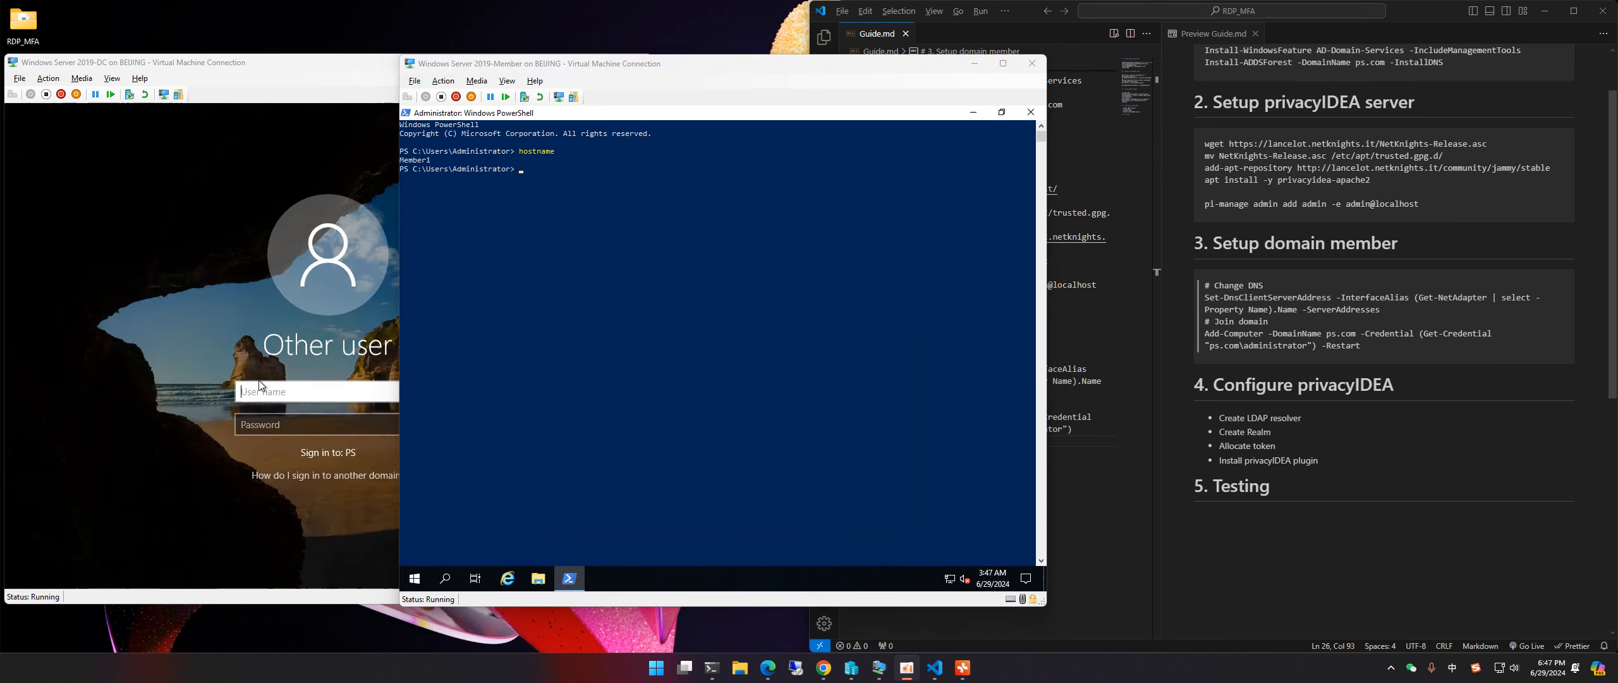
click(265, 391)
click(301, 390)
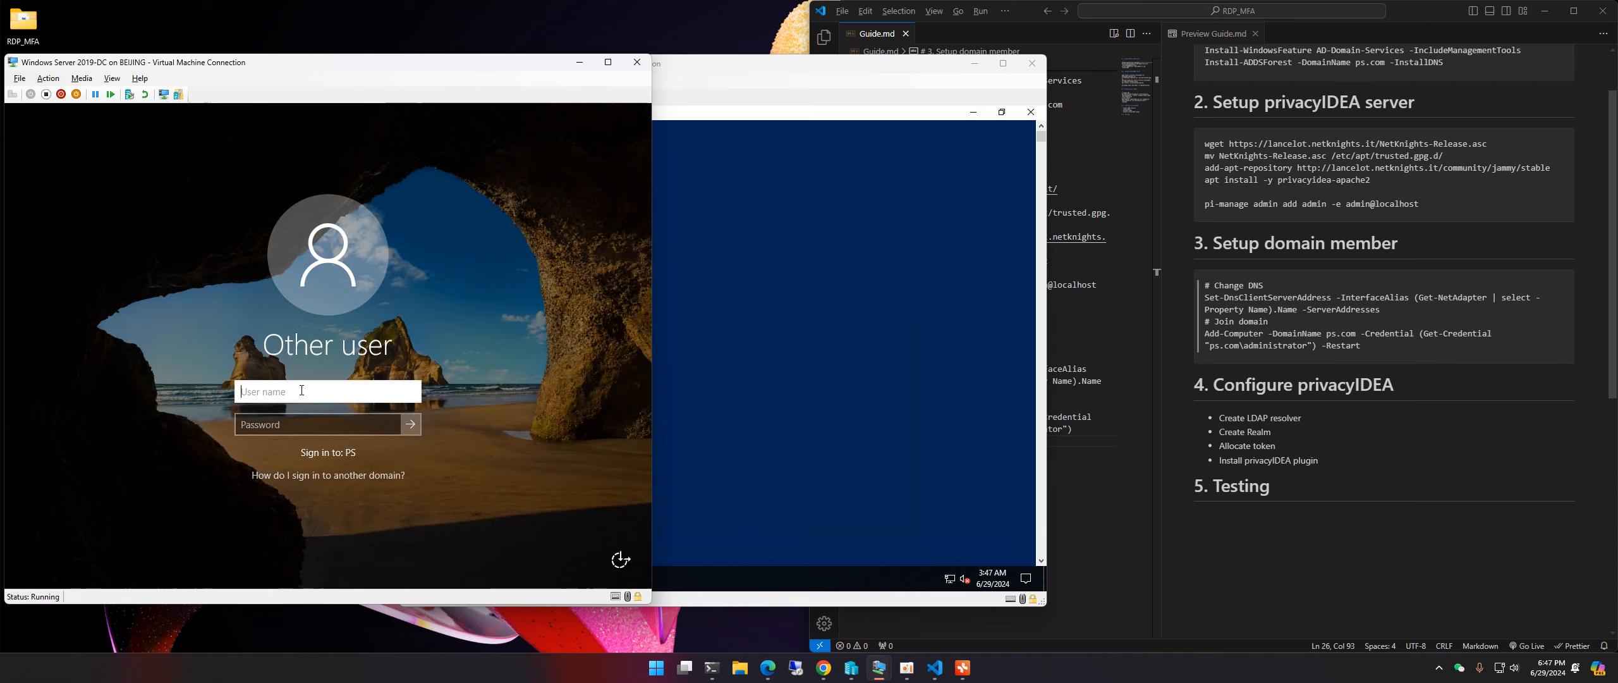
text(administrator)
key(Tab)
text(P@ssw0rd12)
key(Return)
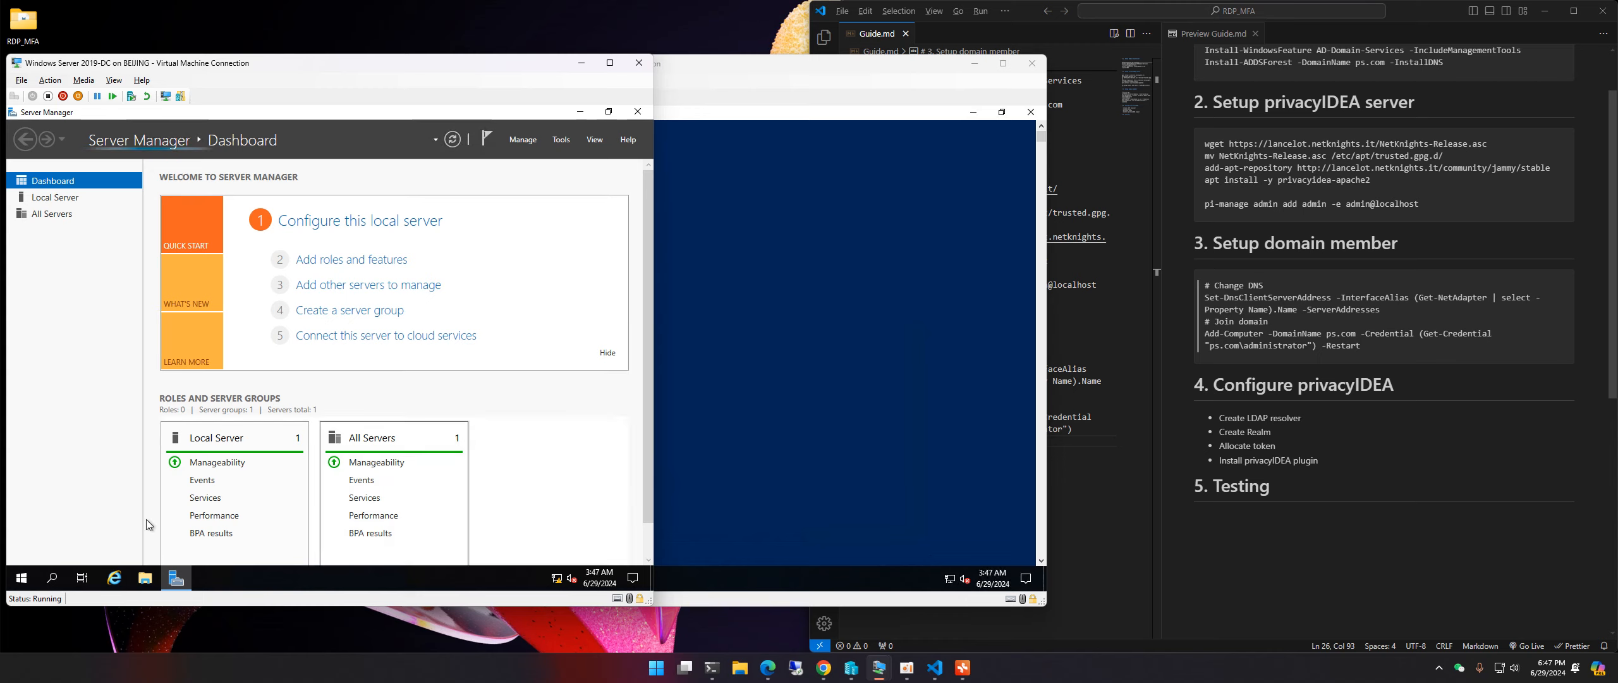
Step: Run ipconfig in an admin PowerShell and copy the DC's IPv4 address 192.168.1.157
right_click(21, 577)
click(96, 394)
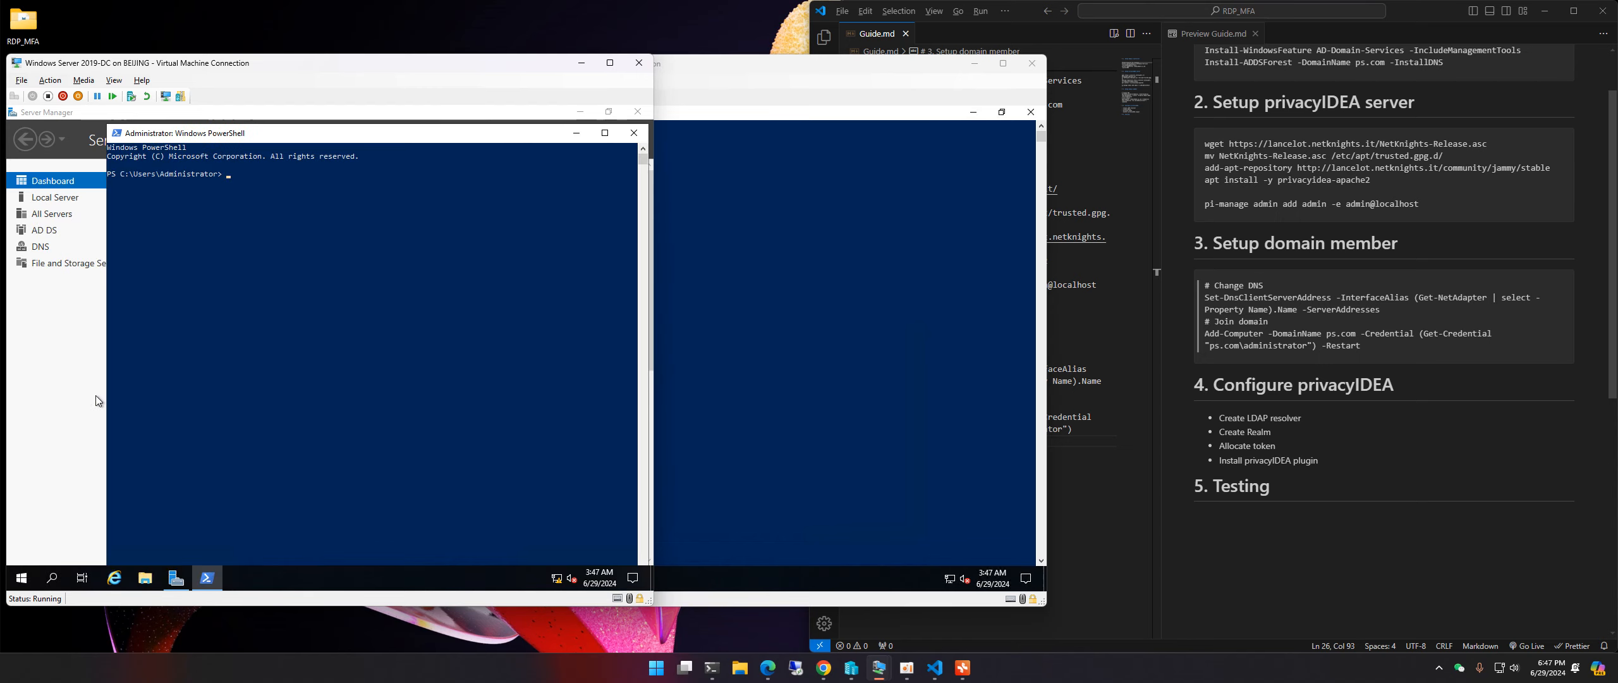
text(ipconfig)
key(Return)
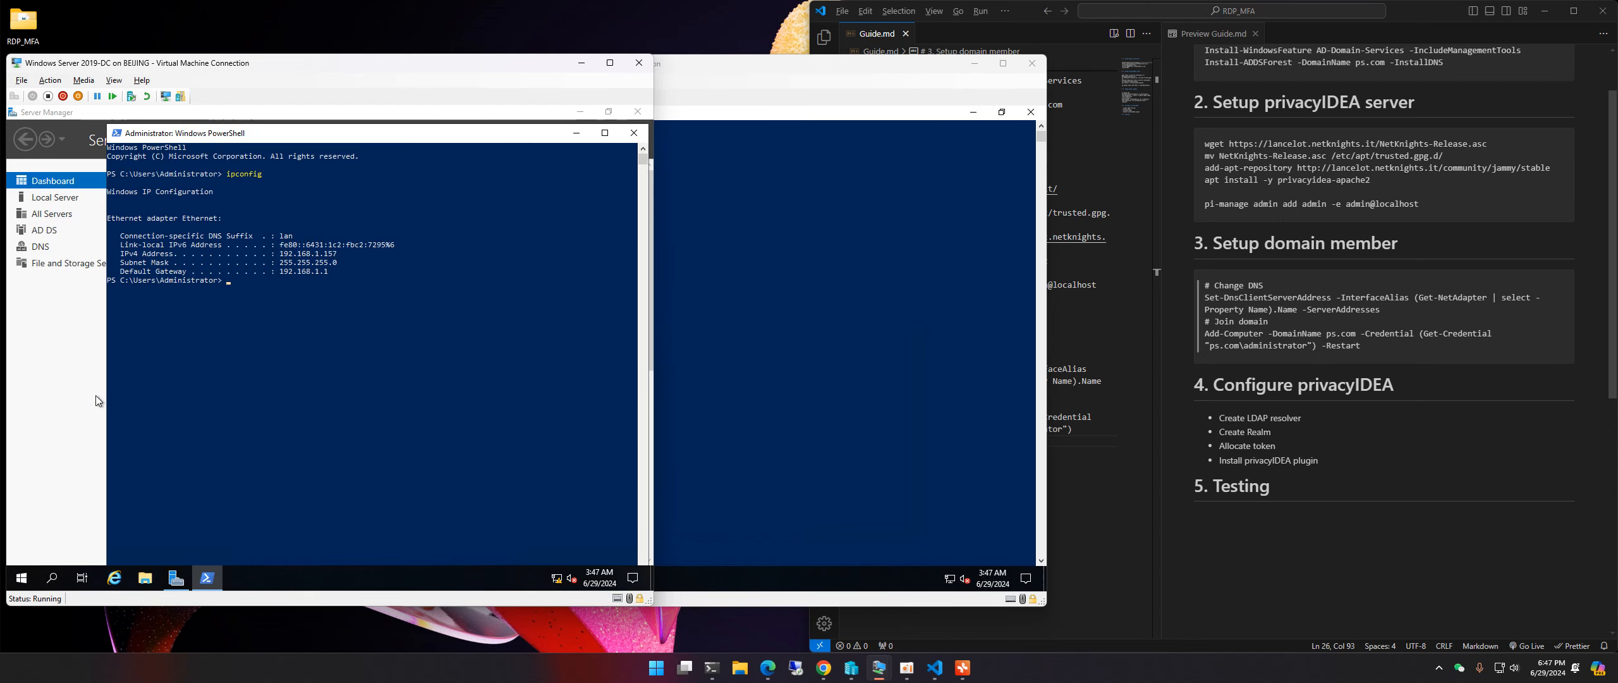
click(281, 255)
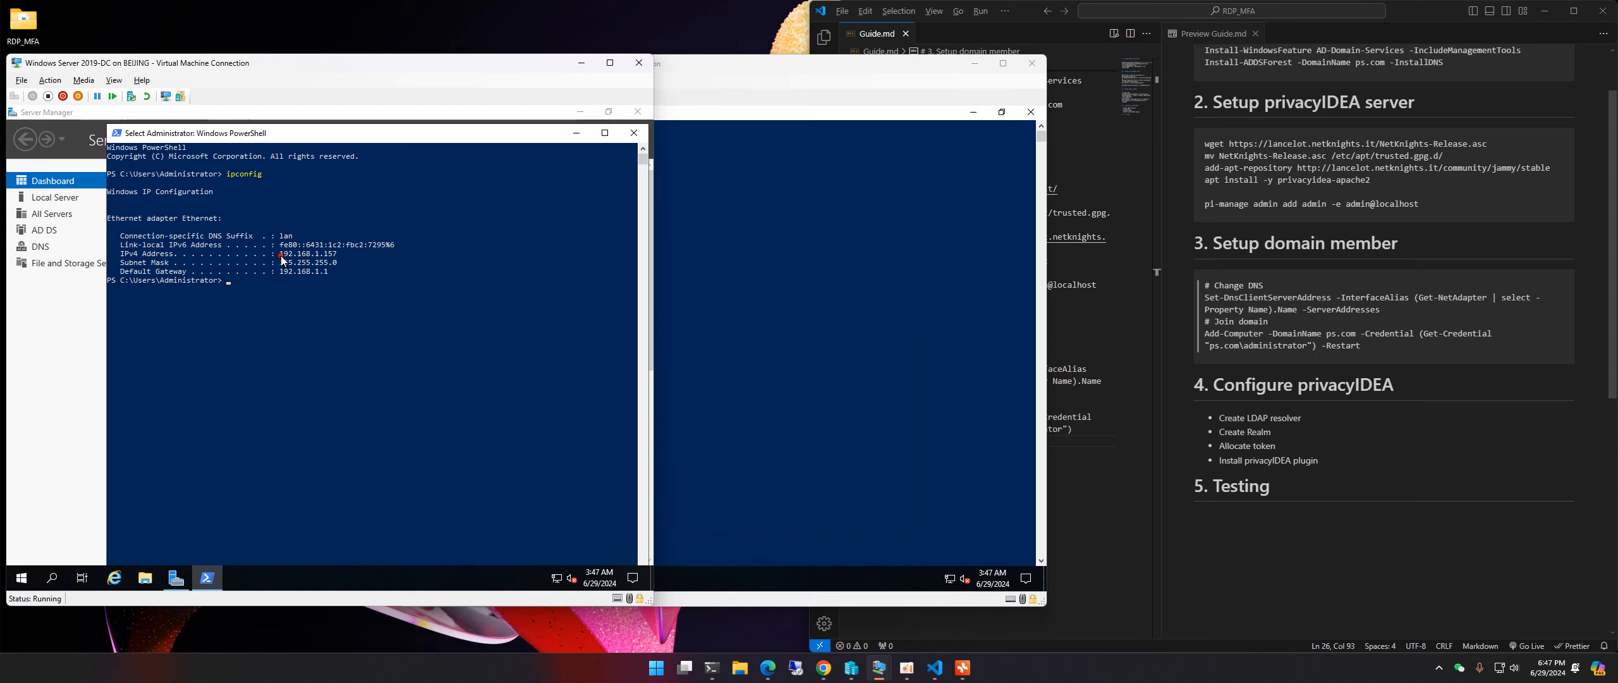
right_click(337, 253)
click(576, 132)
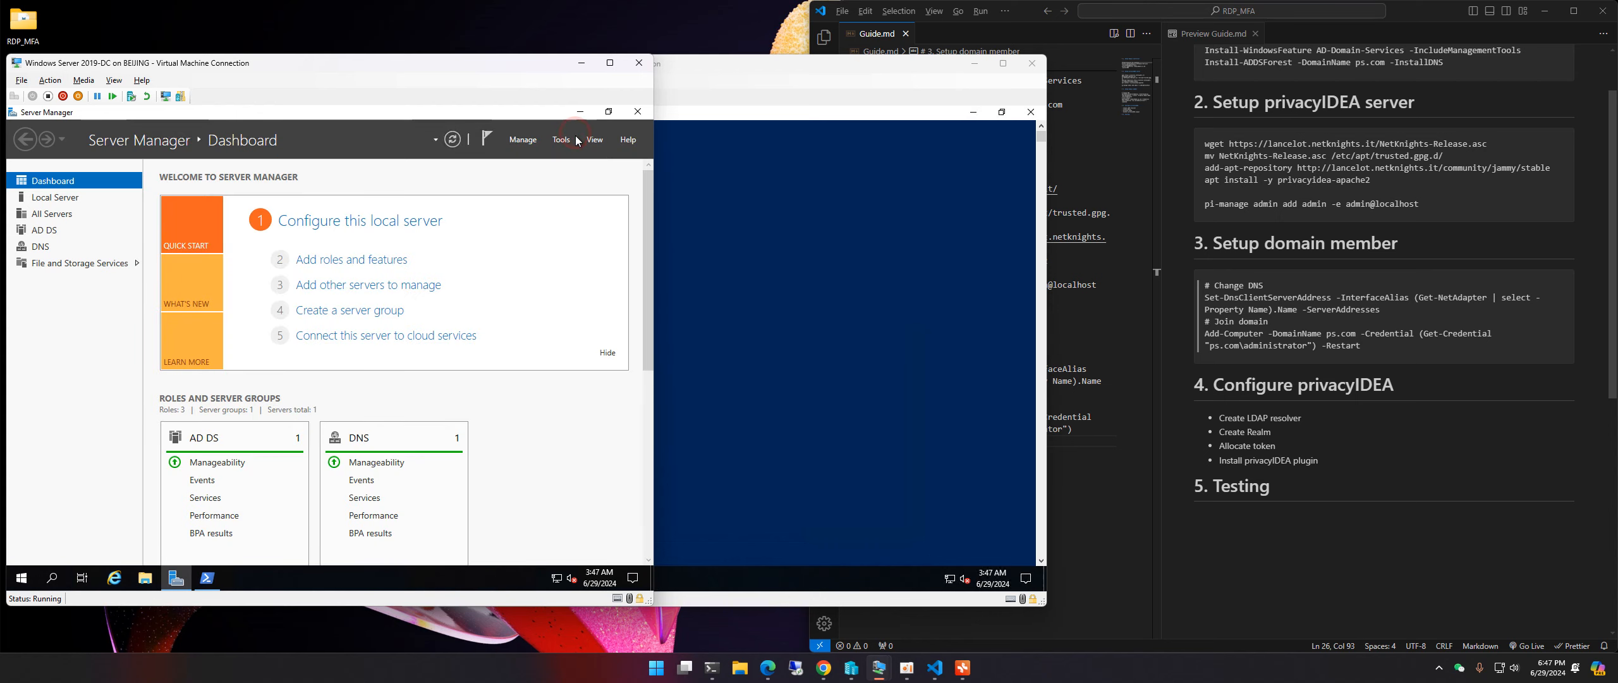
click(1278, 324)
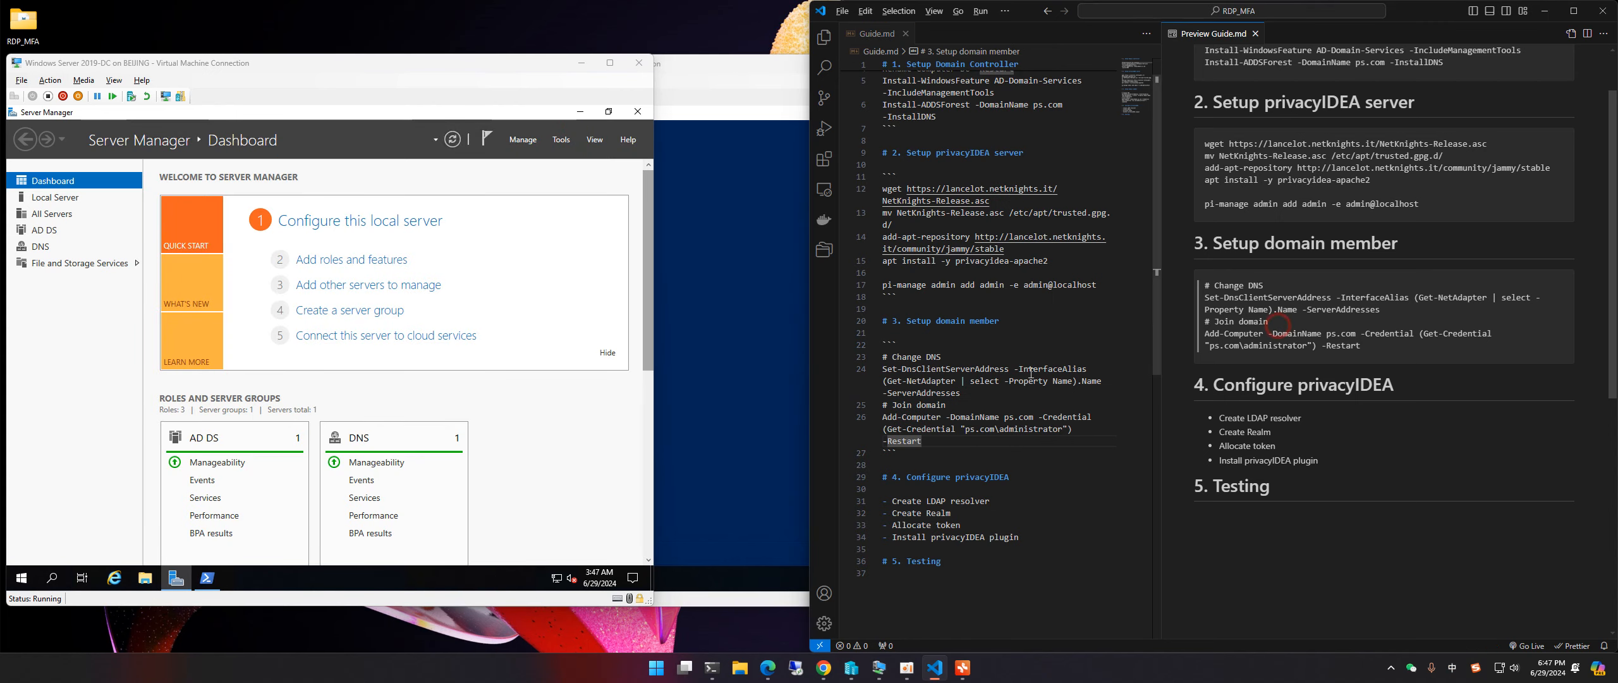
Step: Add 192.168.1.157 after -ServerAddresses on line 24 and apply that DNS command on the member
click(983, 396)
text(192.168.1.157)
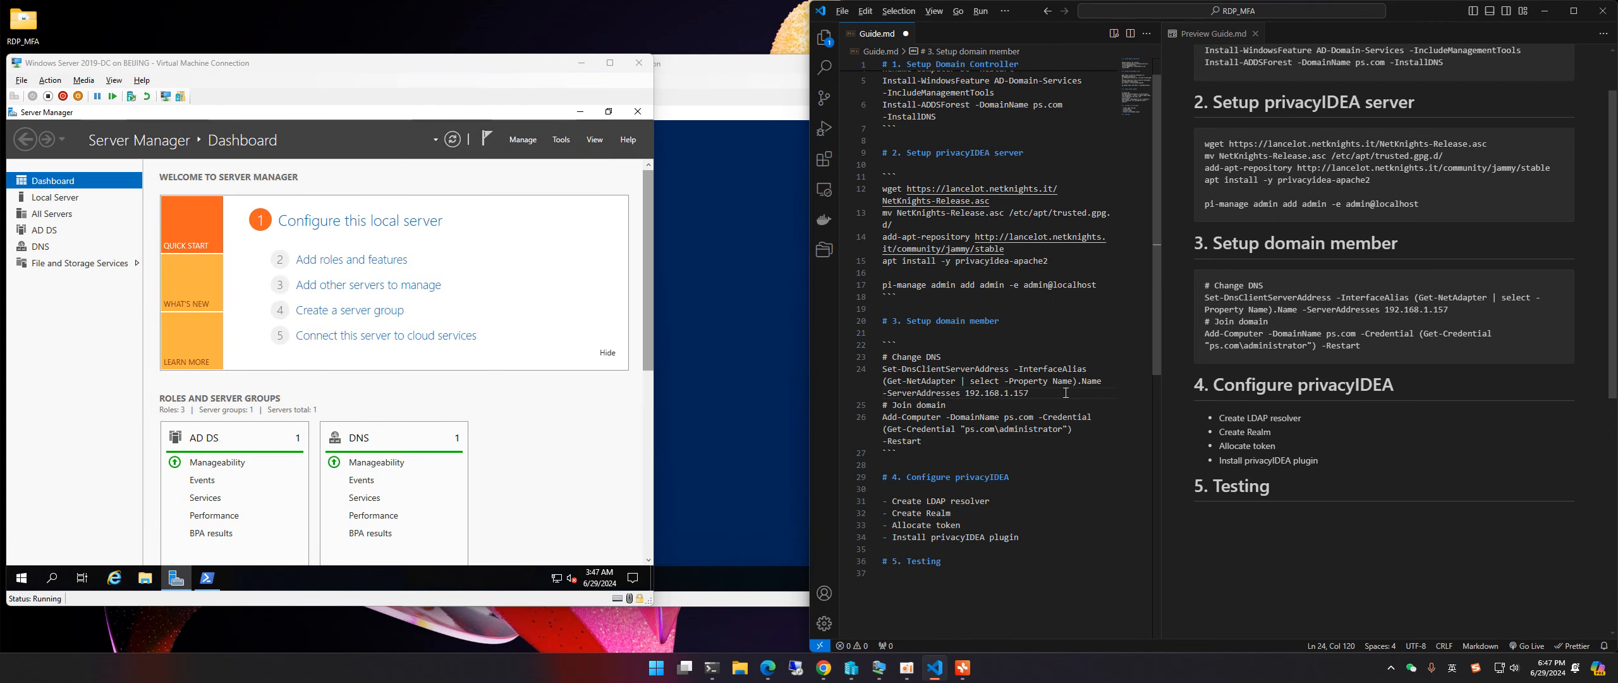
drag(1066, 393, 883, 375)
key(ctrl+c)
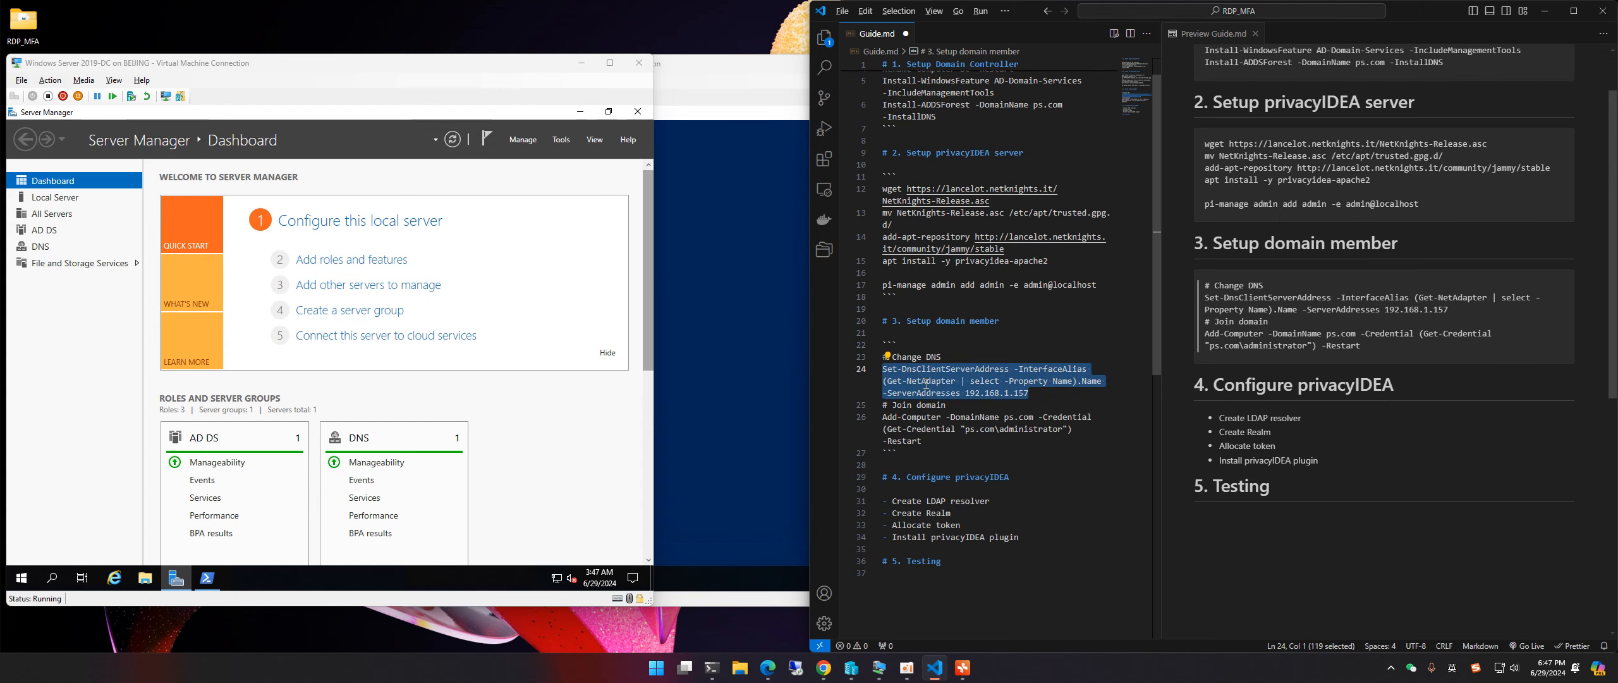
click(737, 79)
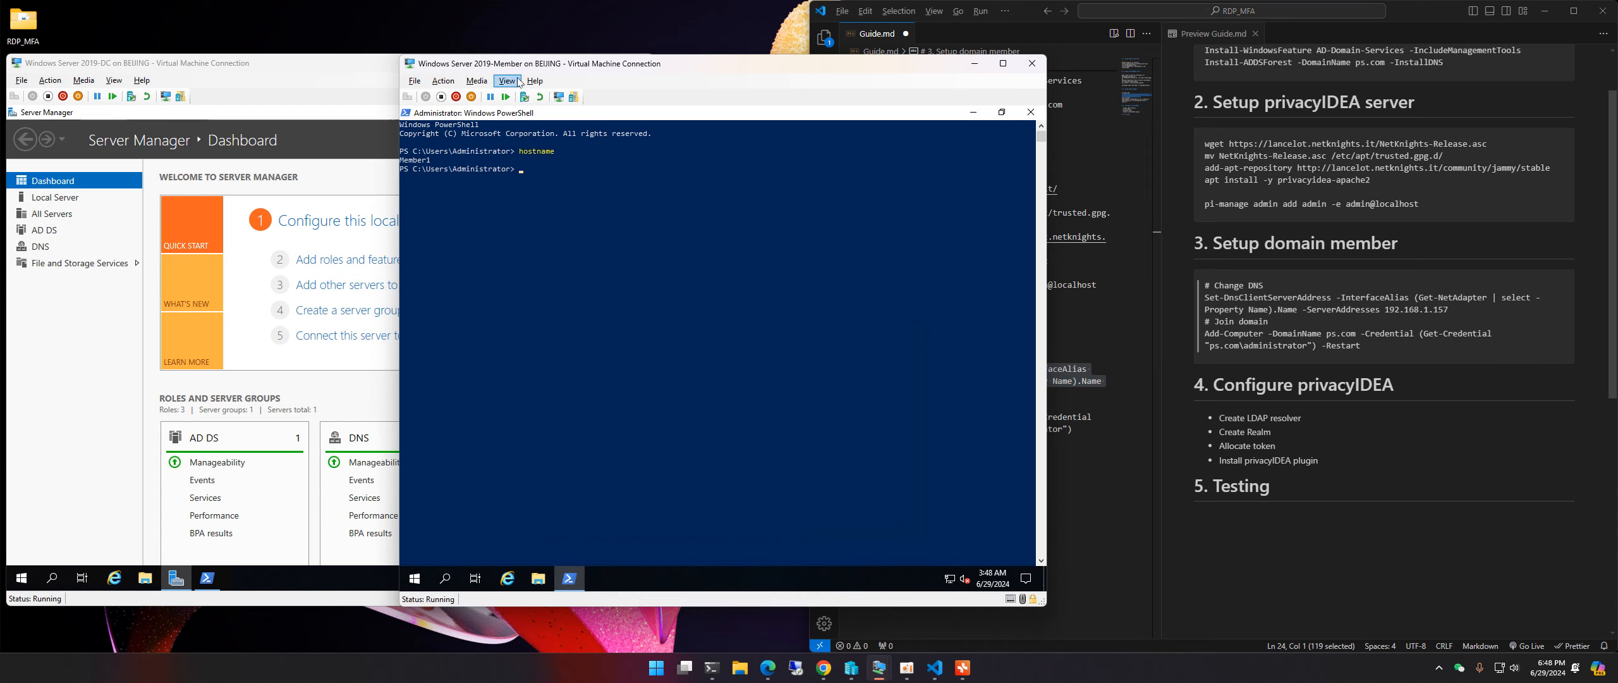
key(ctrl+v)
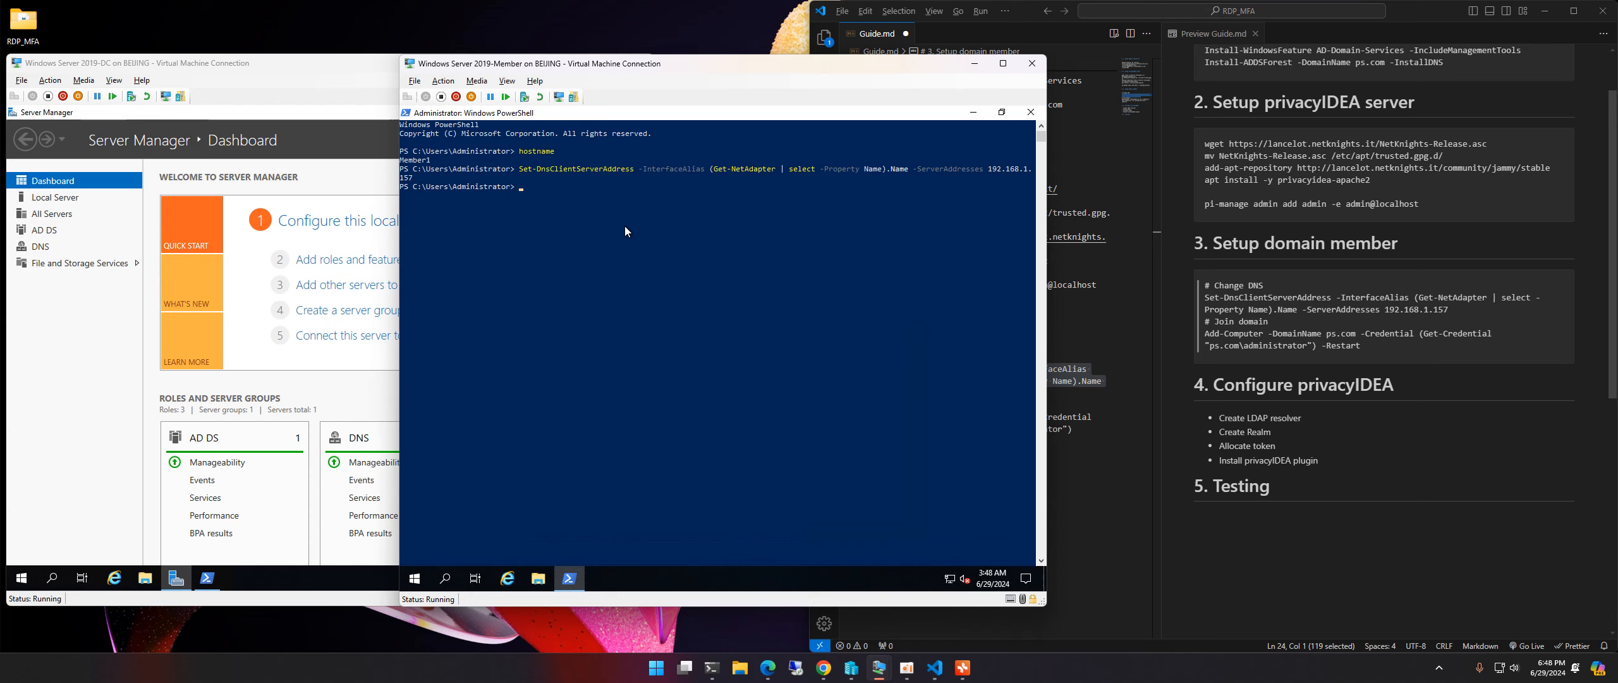
Step: Ping ps.com from the member server to confirm it resolves and replies
click(182, 85)
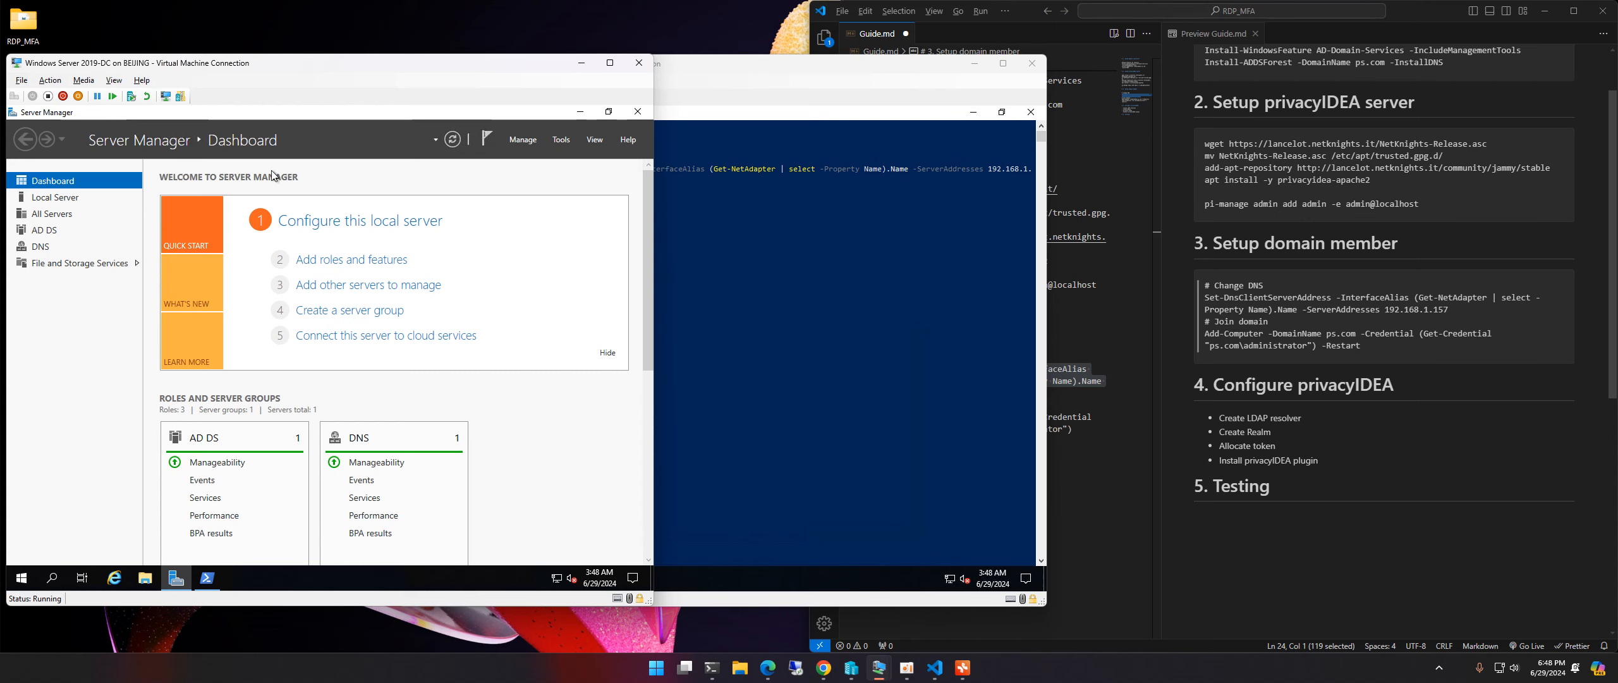
click(777, 88)
click(629, 201)
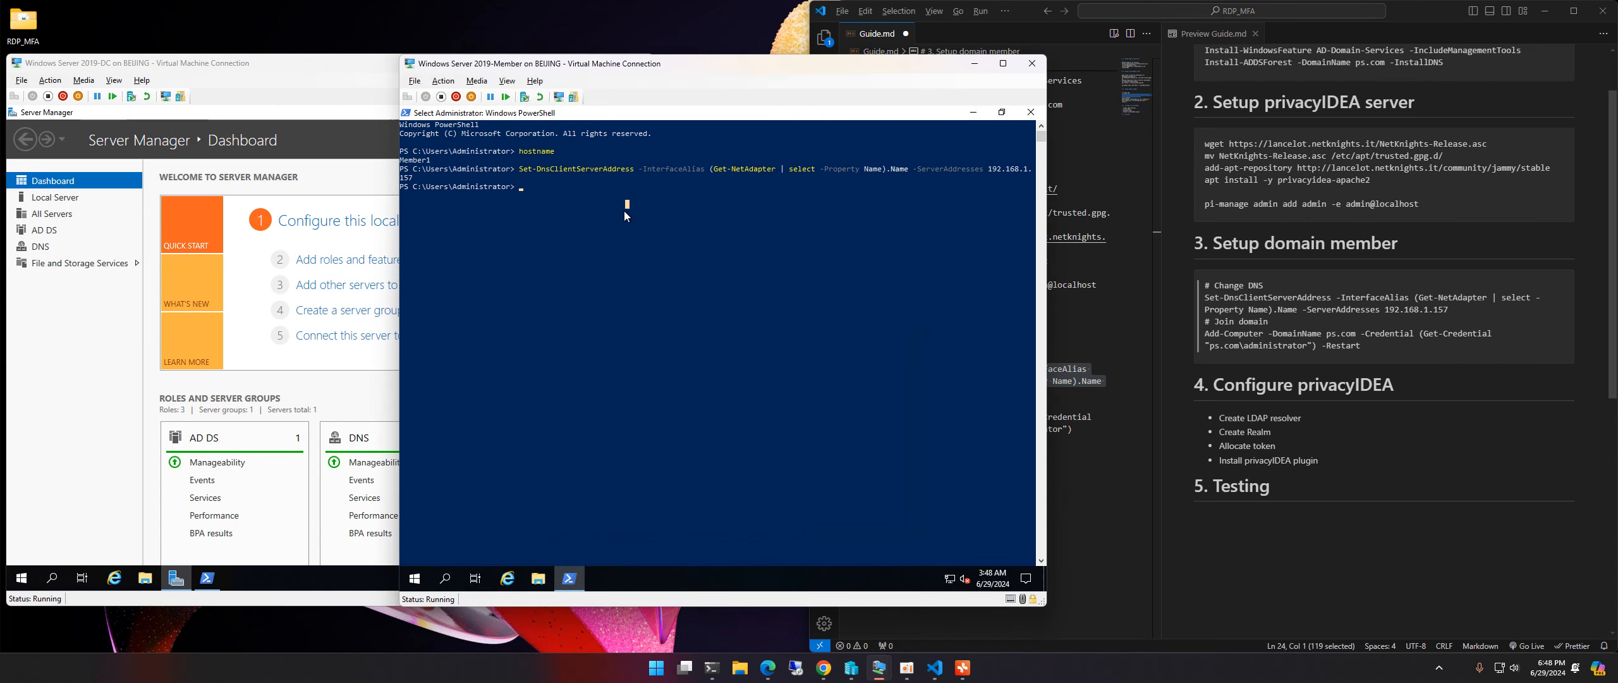
text(ping ps.com)
key(Return)
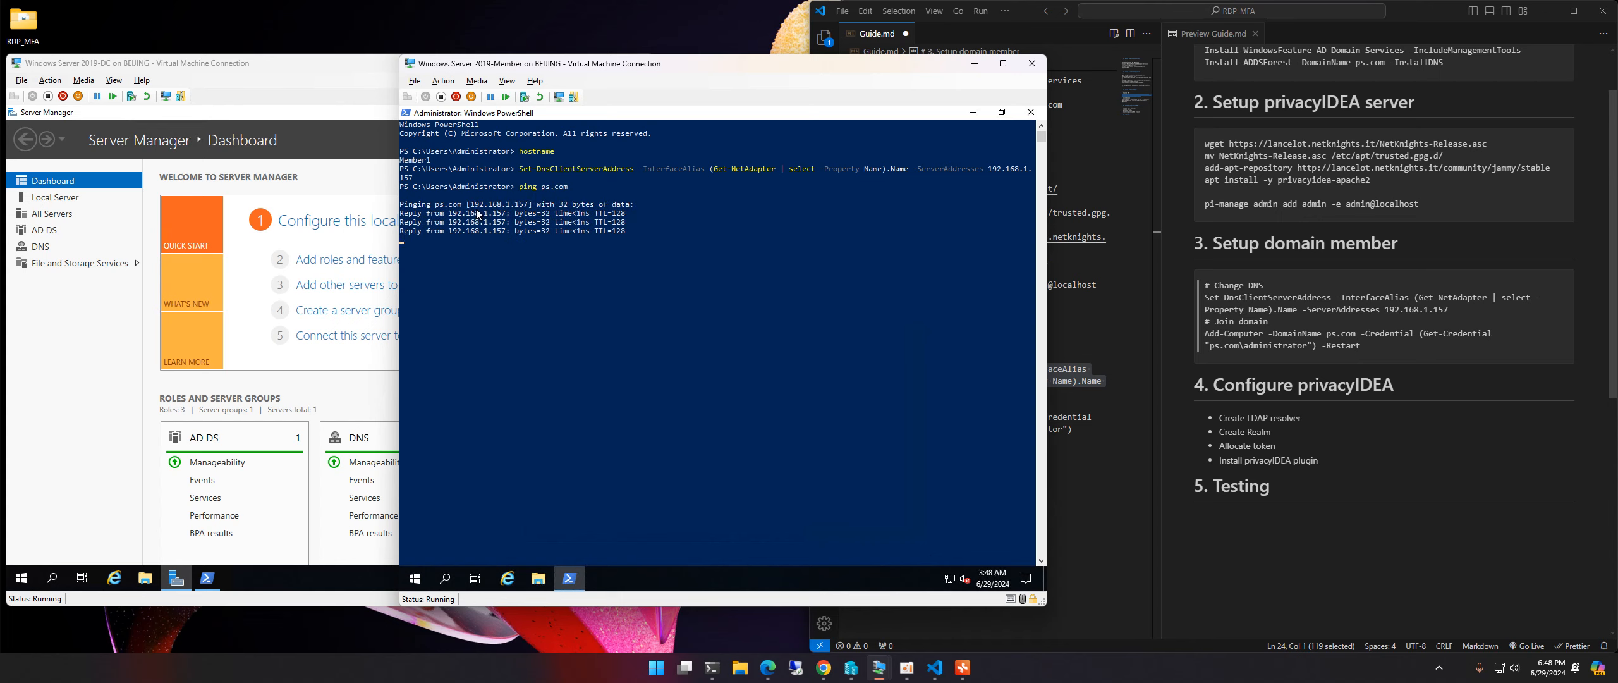
drag(469, 204, 520, 204)
click(511, 204)
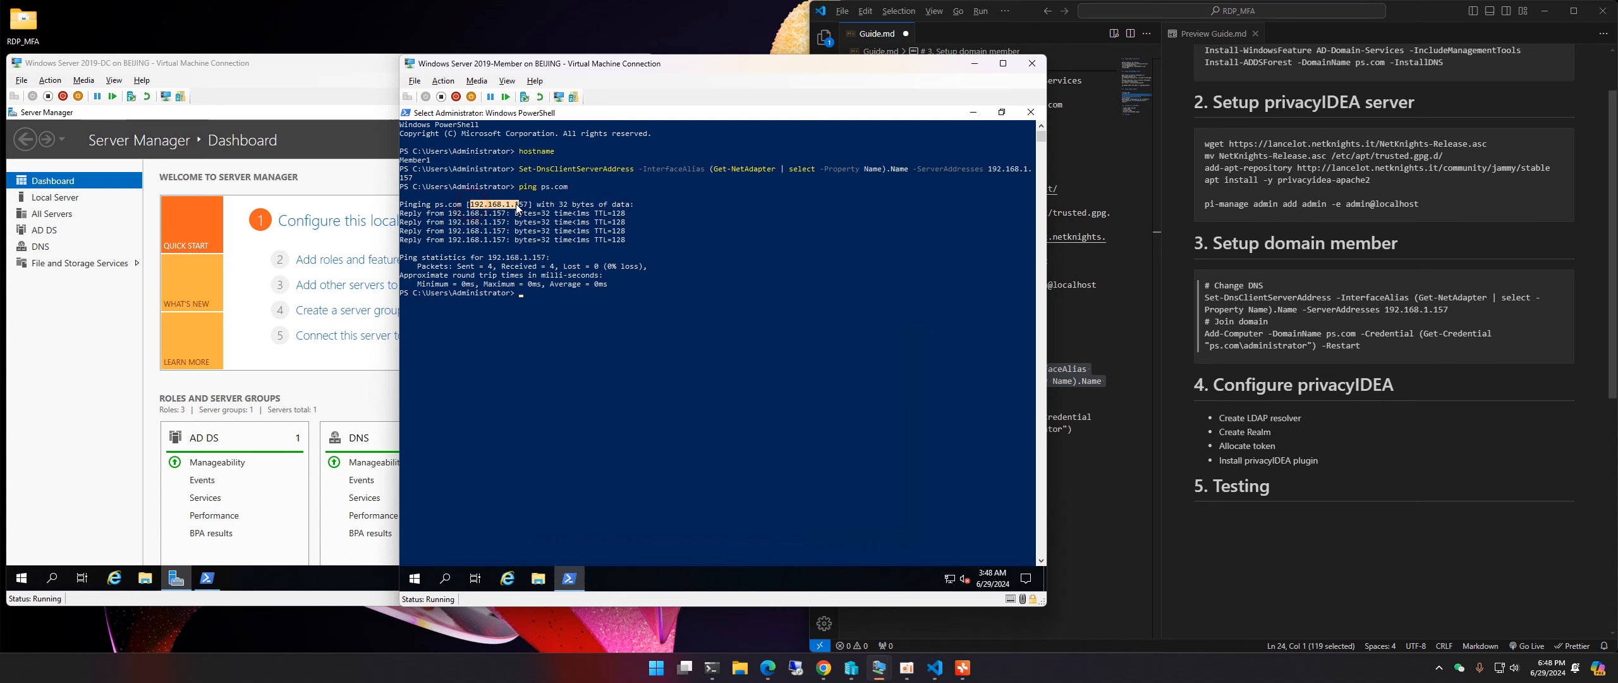
Step: Compare the ping reply address with the DC's IPv4, then select the guide's domain-join command
click(230, 89)
click(207, 577)
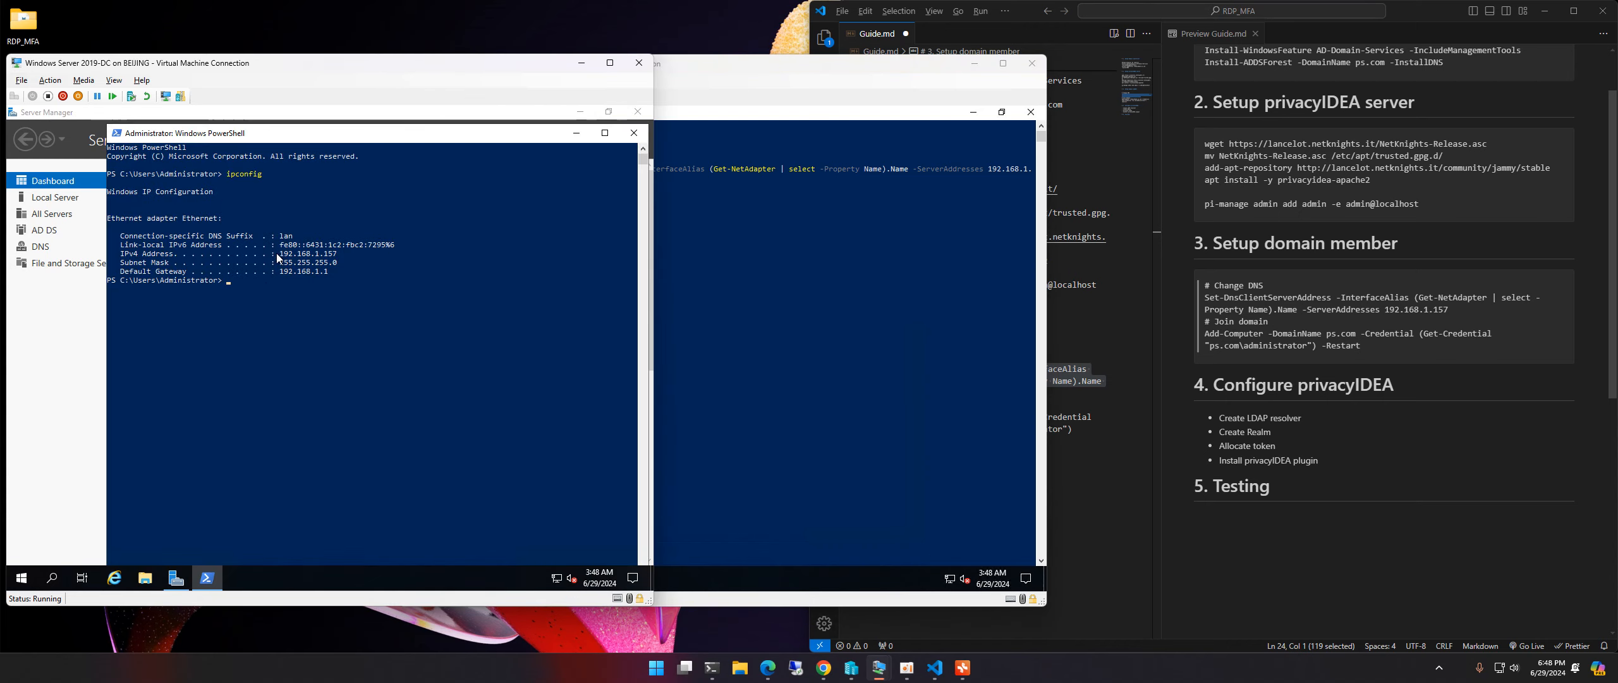
drag(311, 254, 340, 253)
click(817, 317)
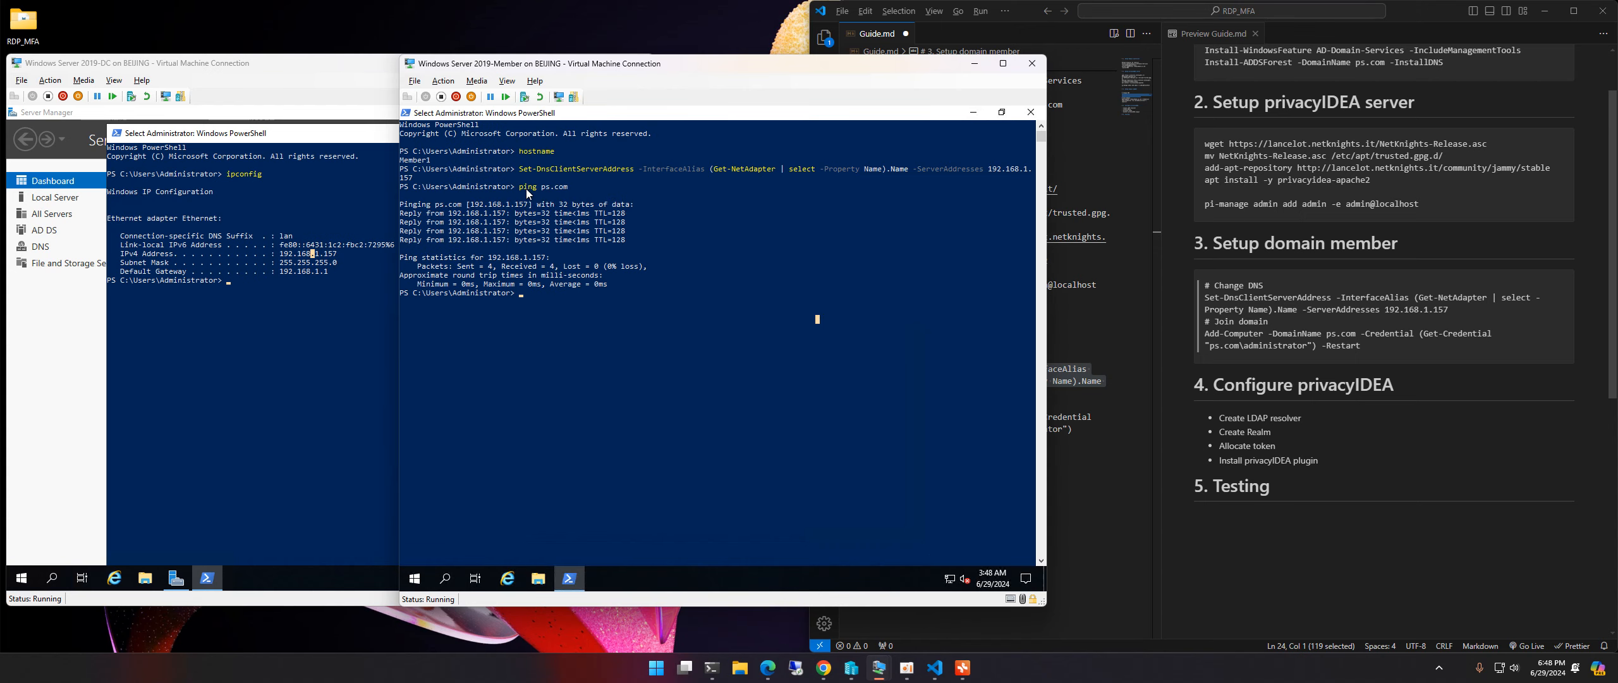
click(507, 220)
click(583, 310)
click(1228, 347)
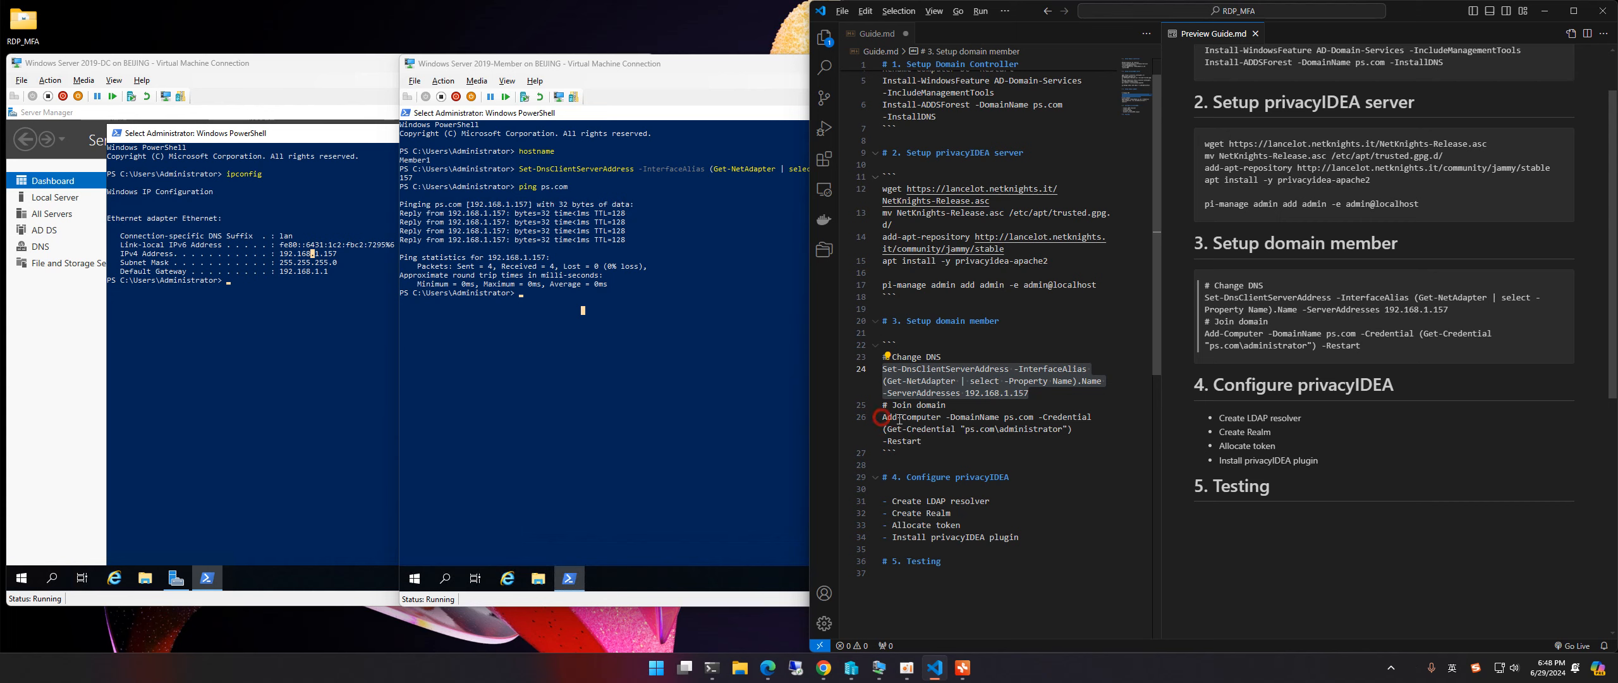
drag(1075, 430, 873, 416)
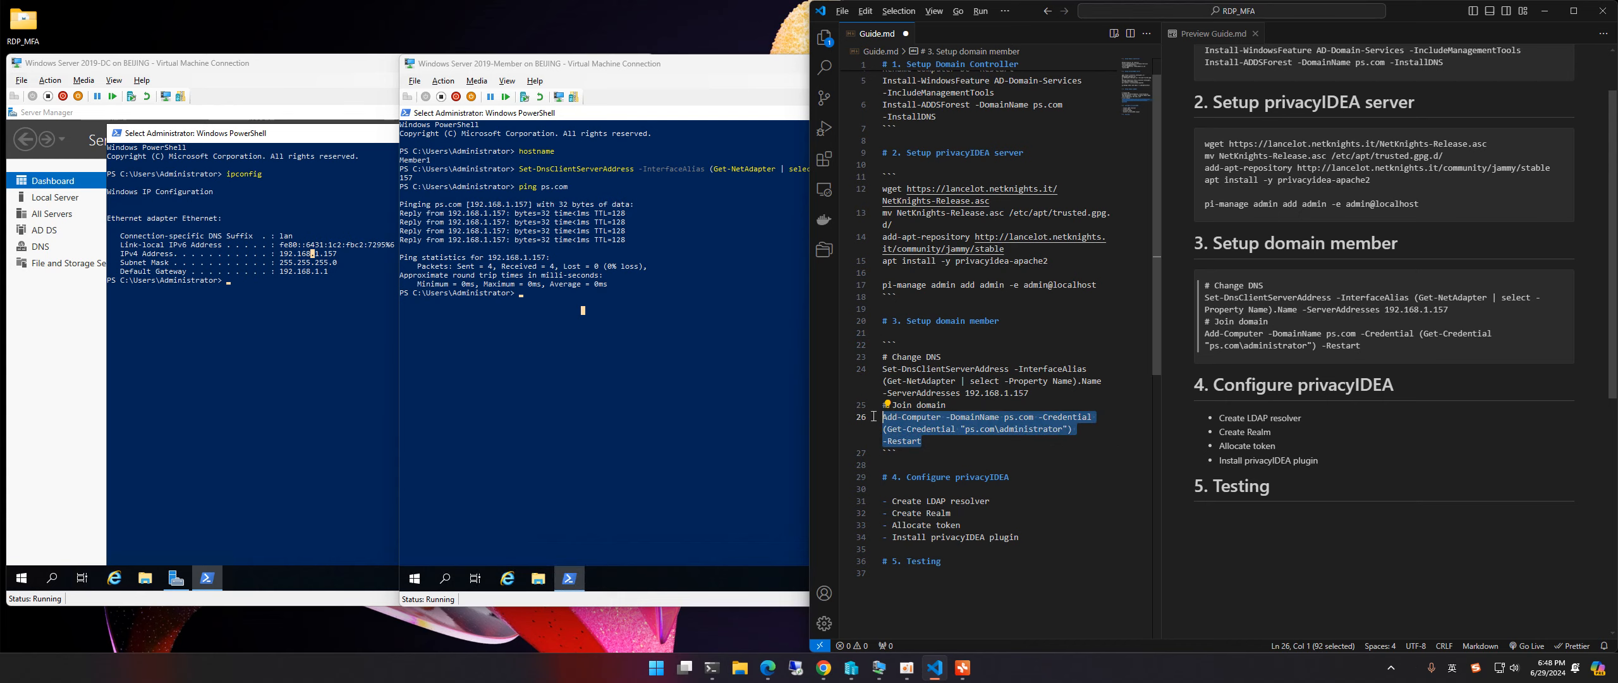
Step: Copy the Add-Computer -DomainName ps.com command from the guide for the member's PowerShell
click(545, 318)
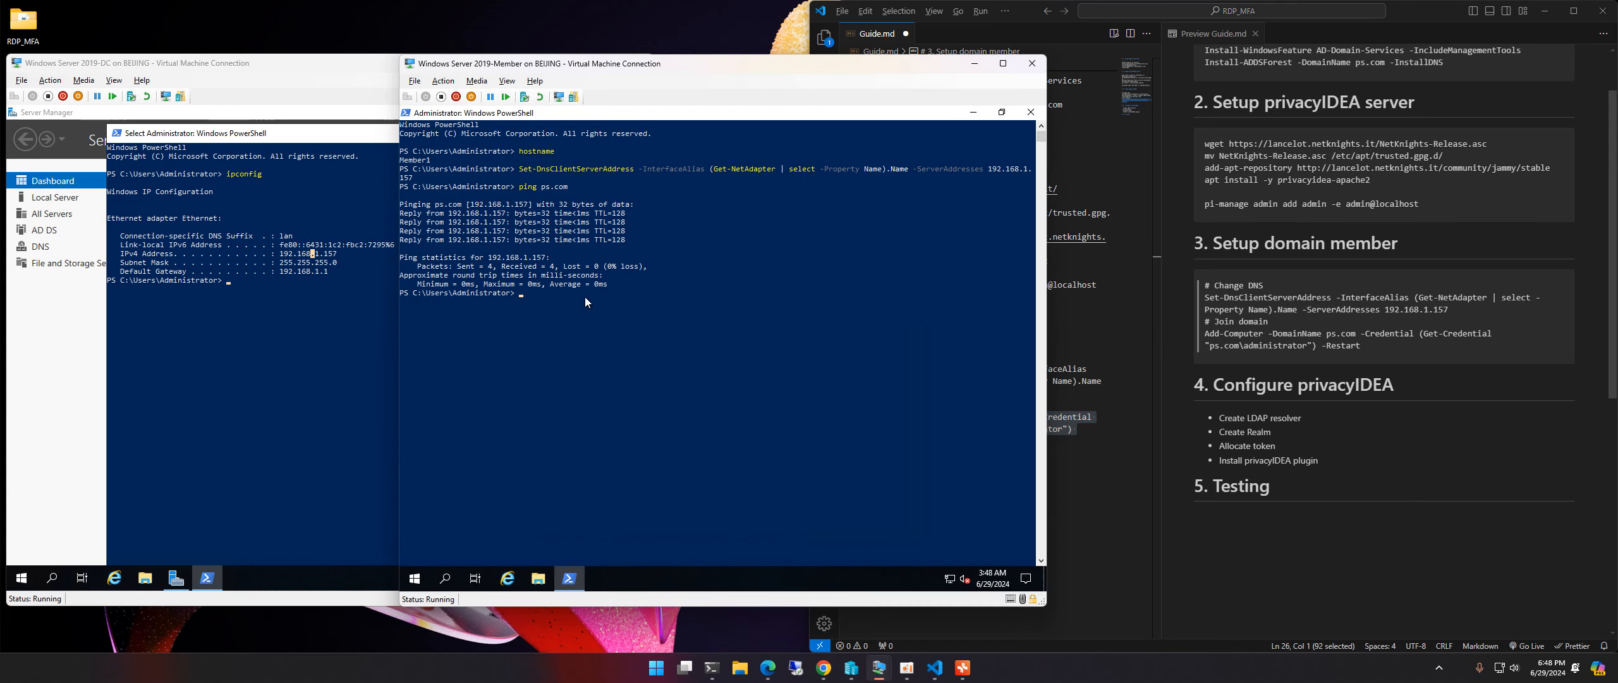
click(542, 311)
click(675, 250)
click(702, 240)
key(Escape)
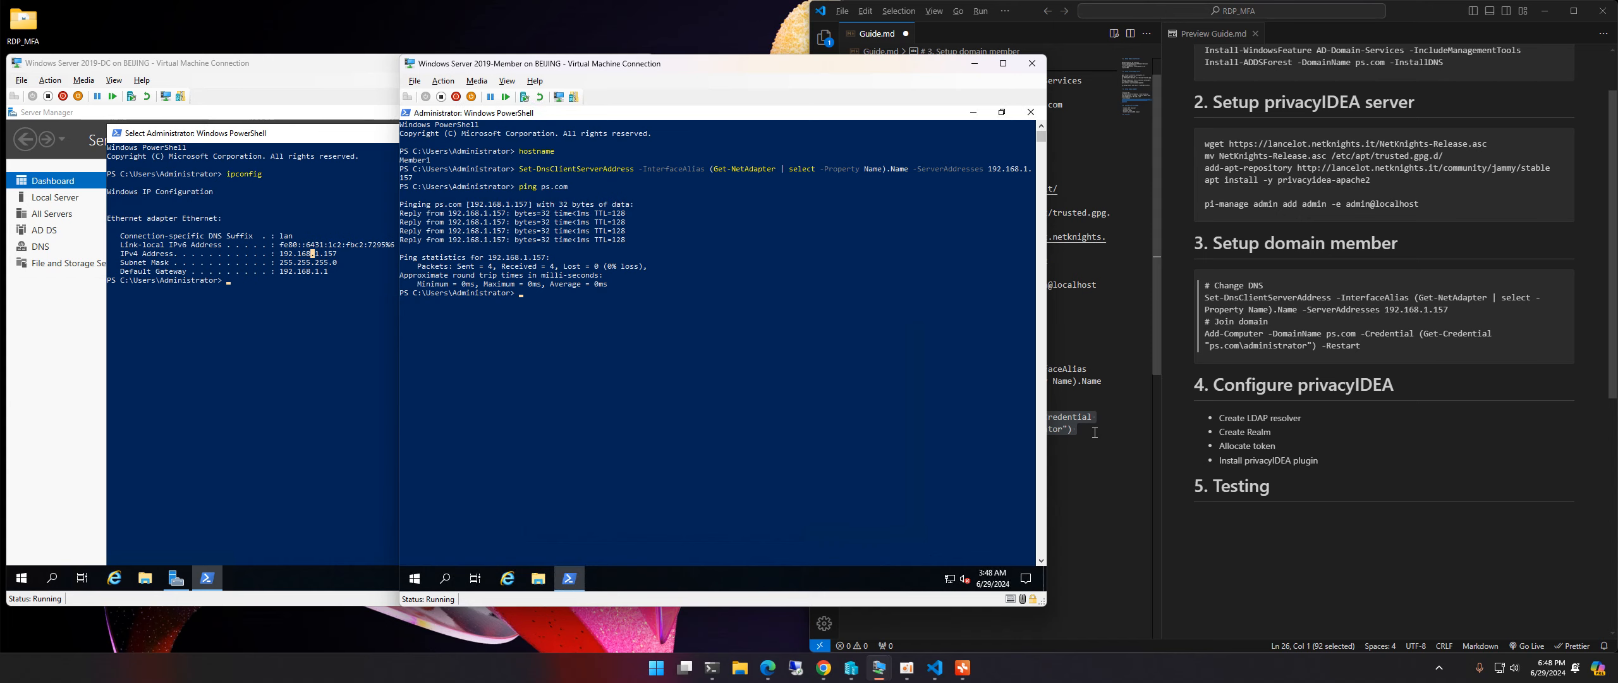
right_click(1059, 420)
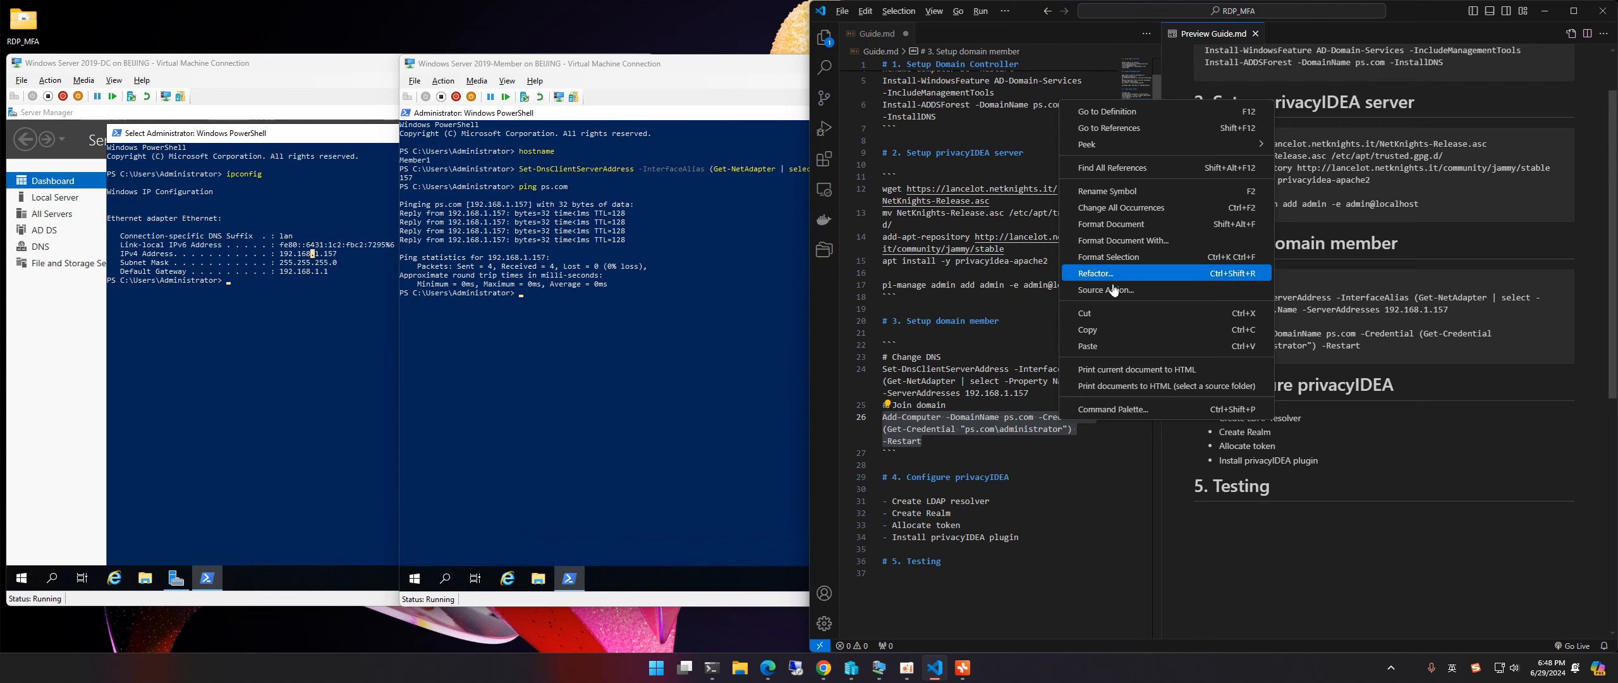
click(1101, 329)
Step: Run Add-Computer on the member and supply the domain administrator password
click(645, 69)
right_click(631, 322)
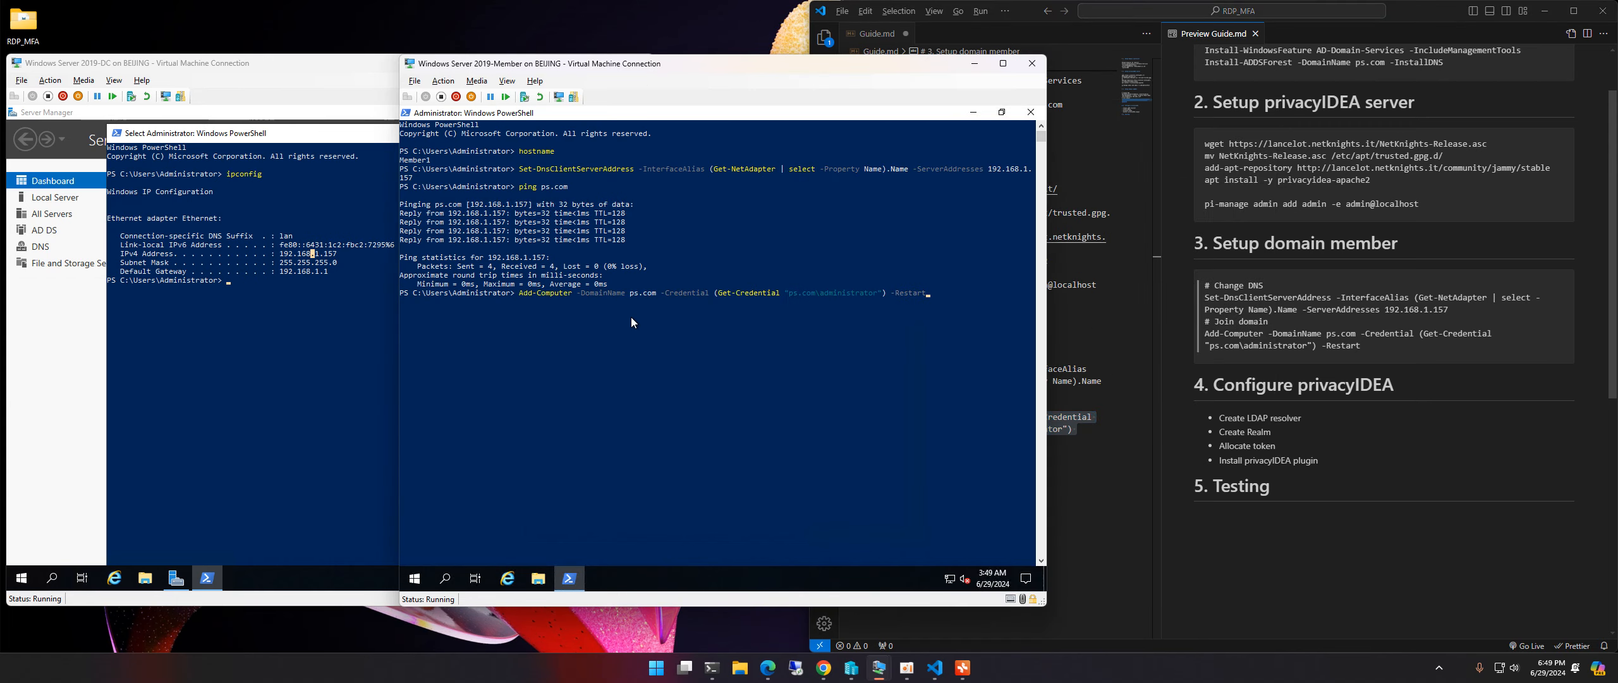
key(Return)
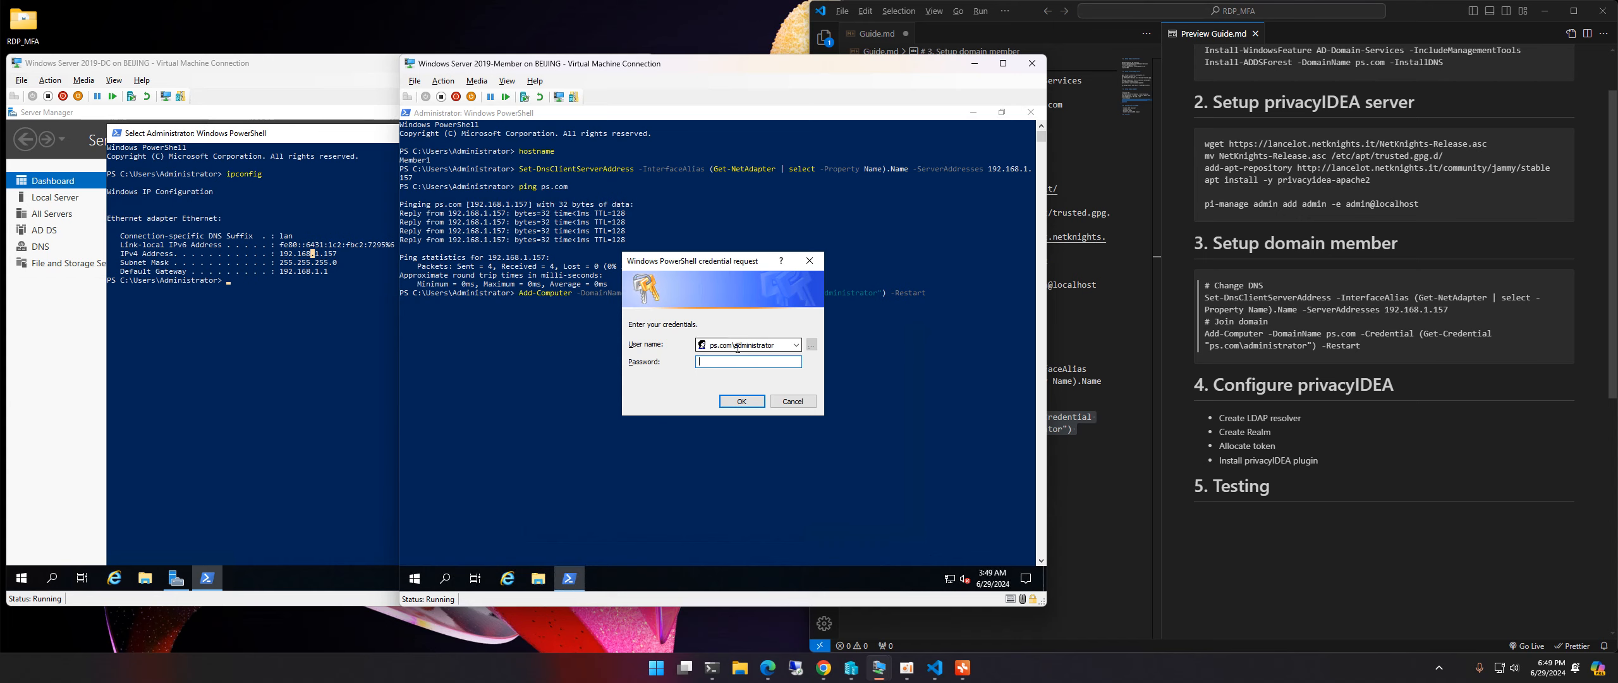
click(230, 64)
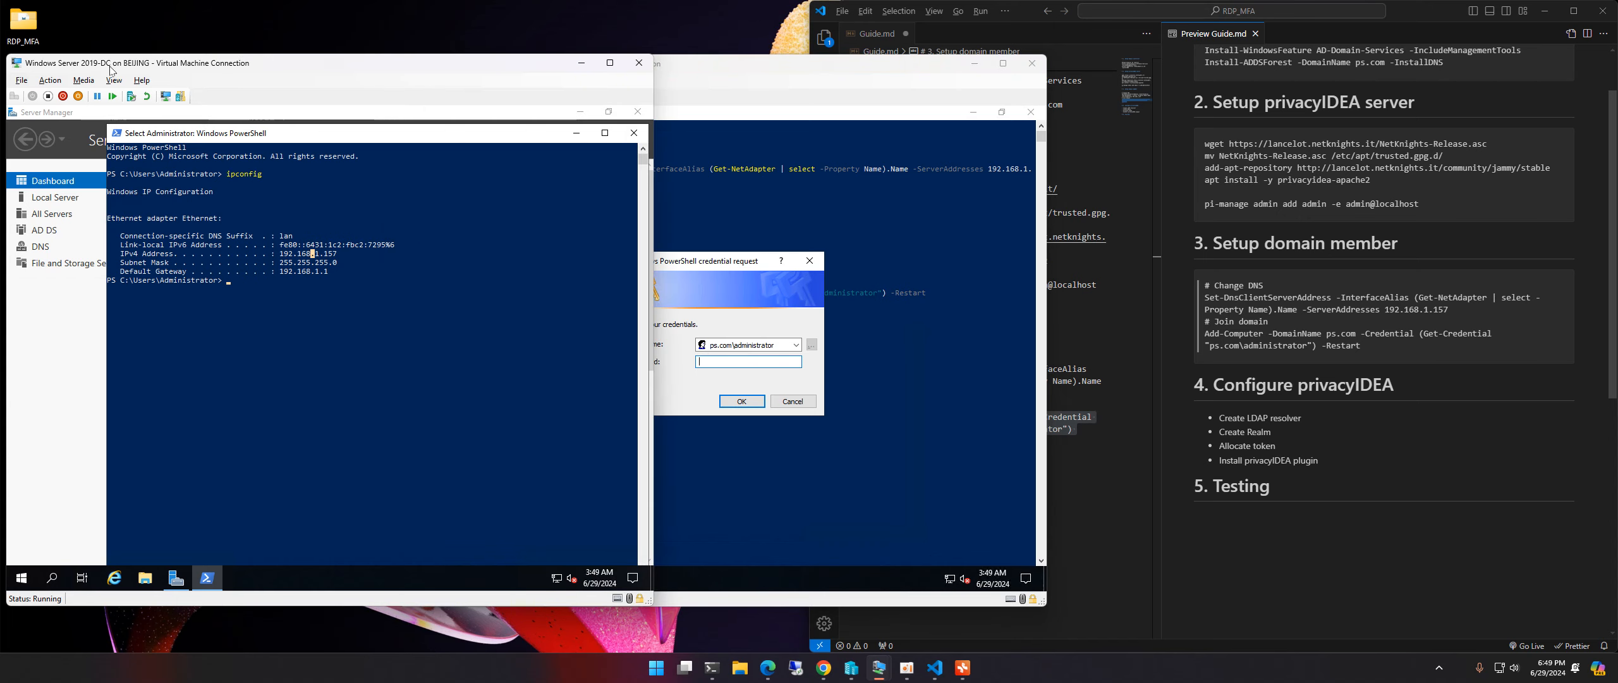
click(658, 202)
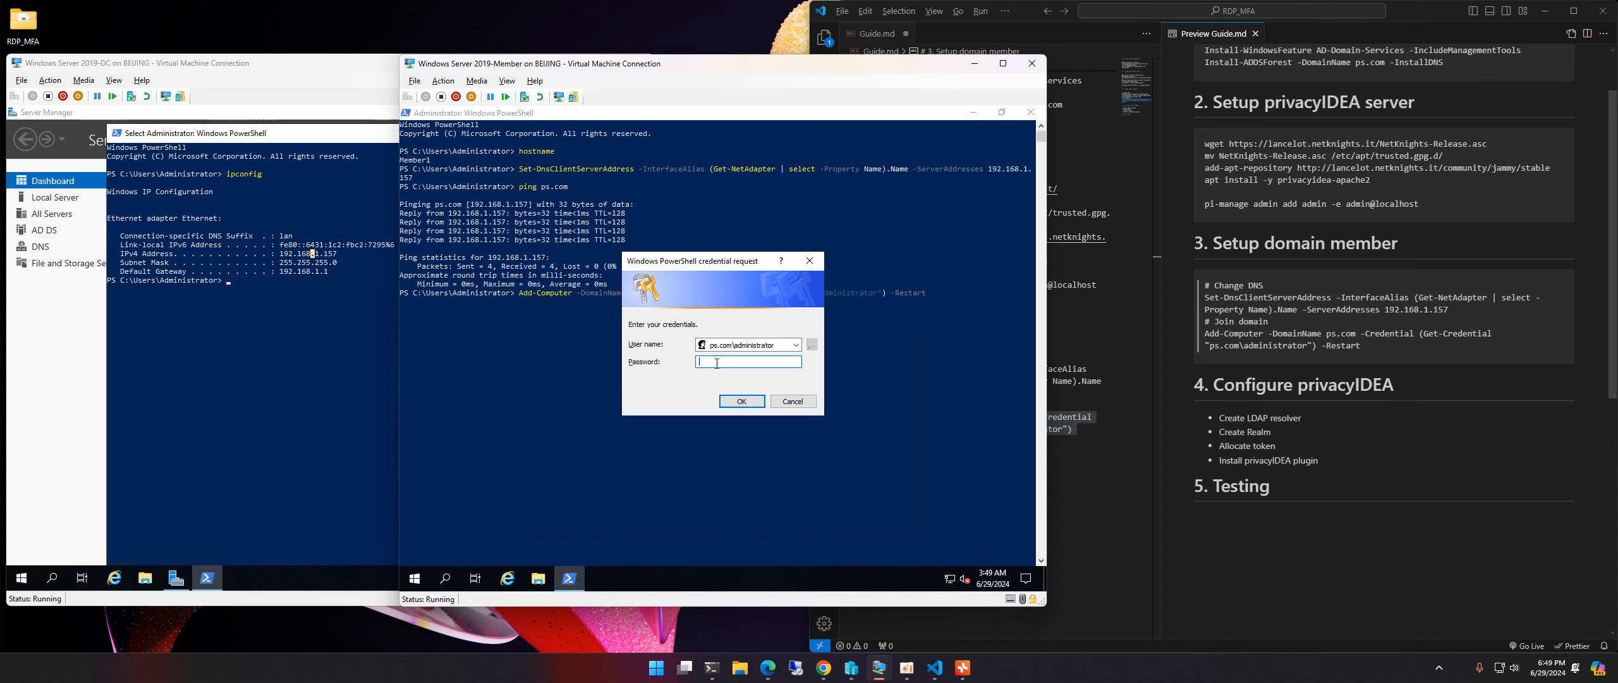
text(••••)
key(Return)
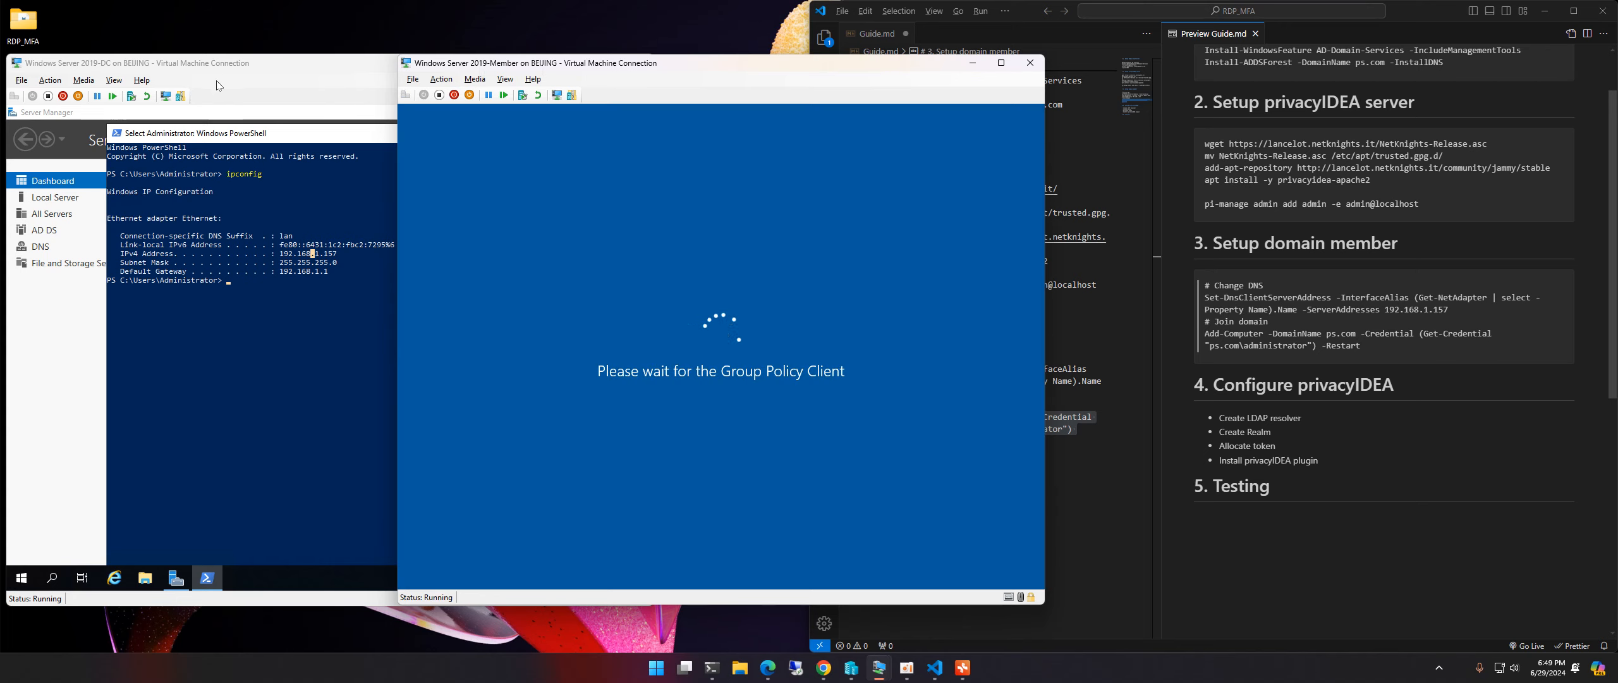
click(218, 63)
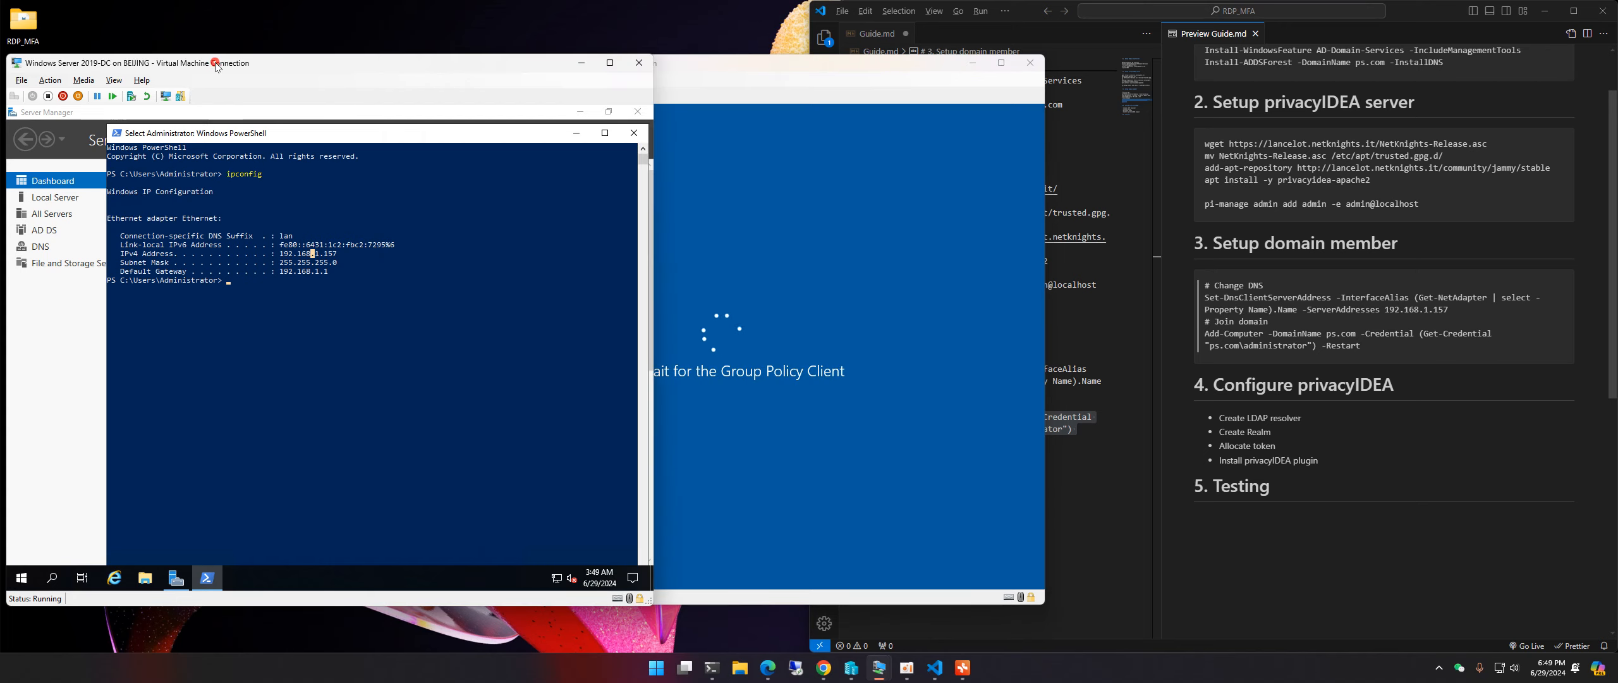
click(795, 93)
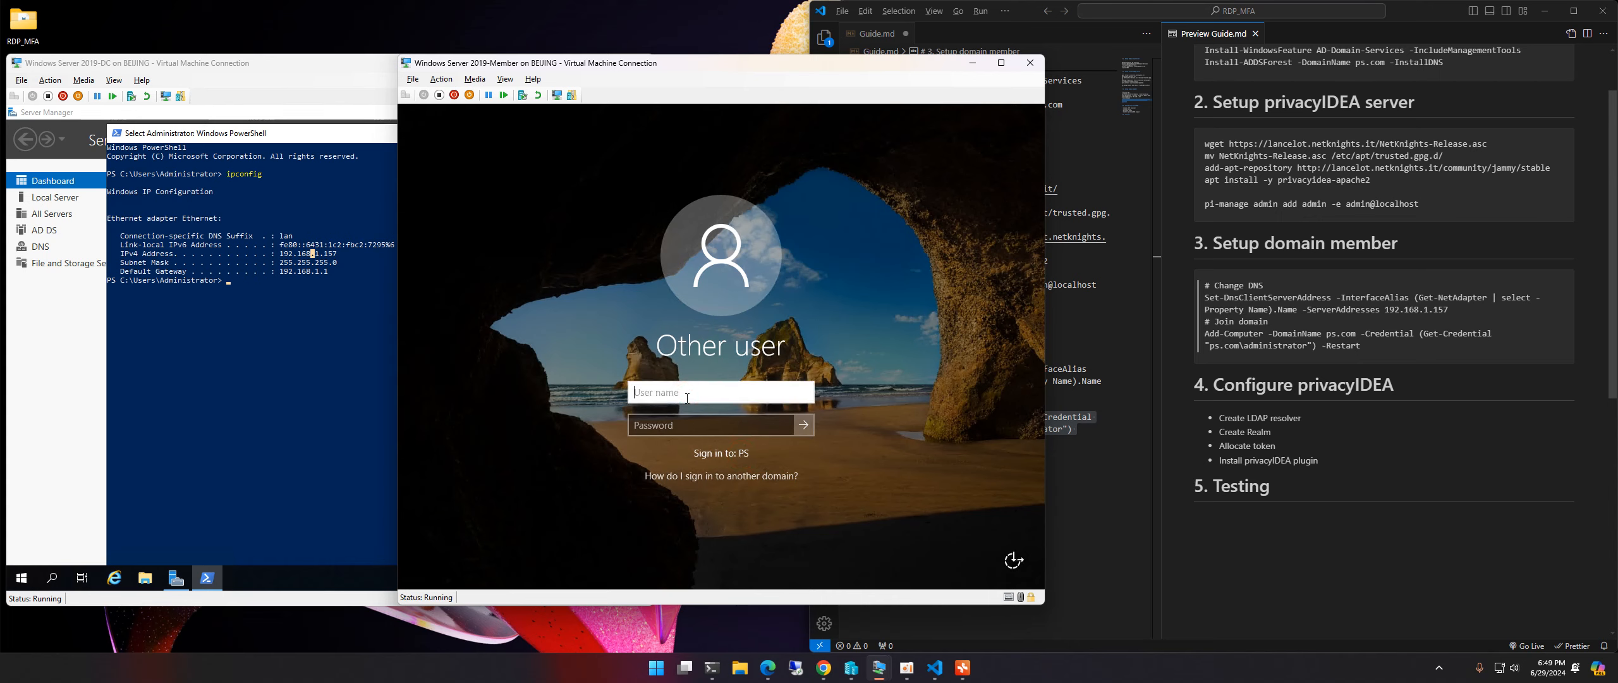
text(administrator)
key(Tab)
text(••••••••••••)
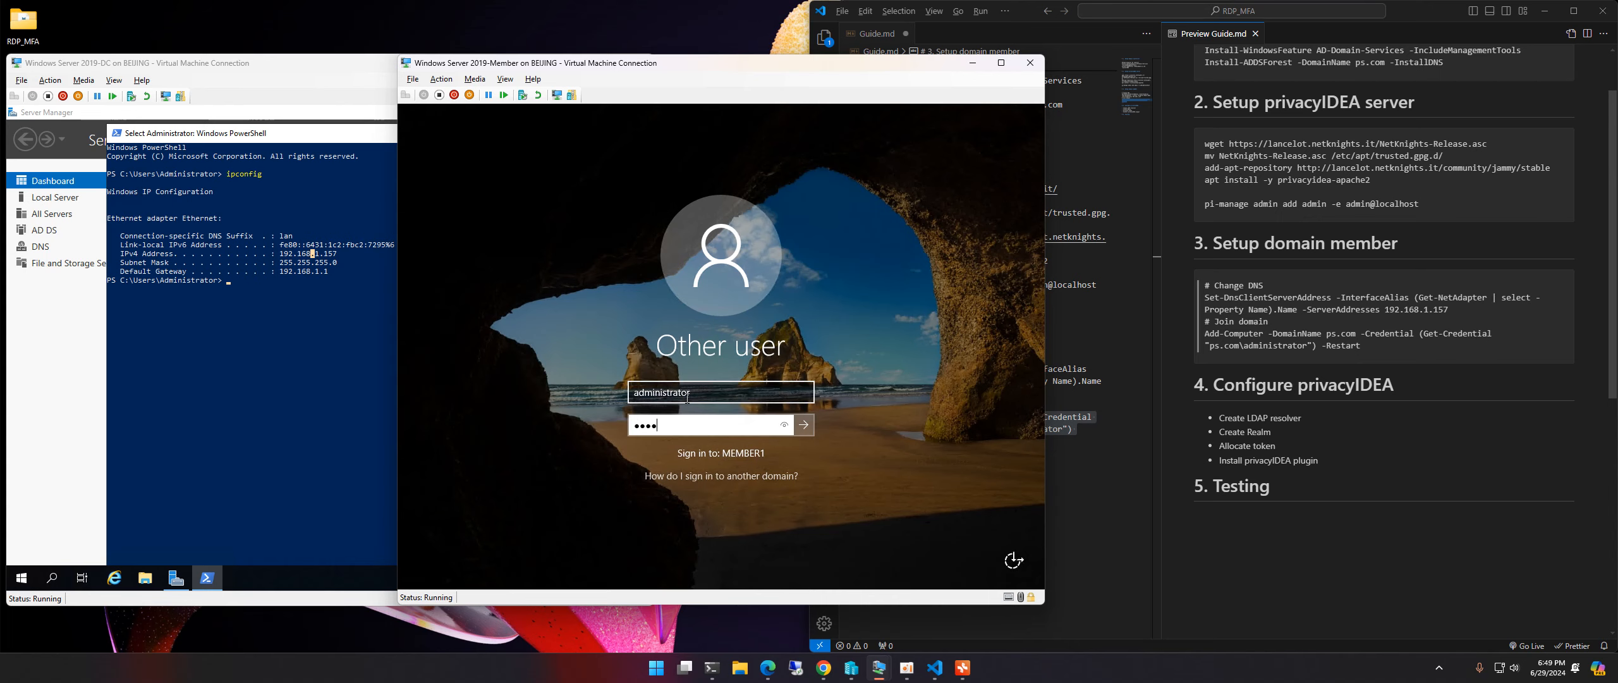
text(•)
click(687, 397)
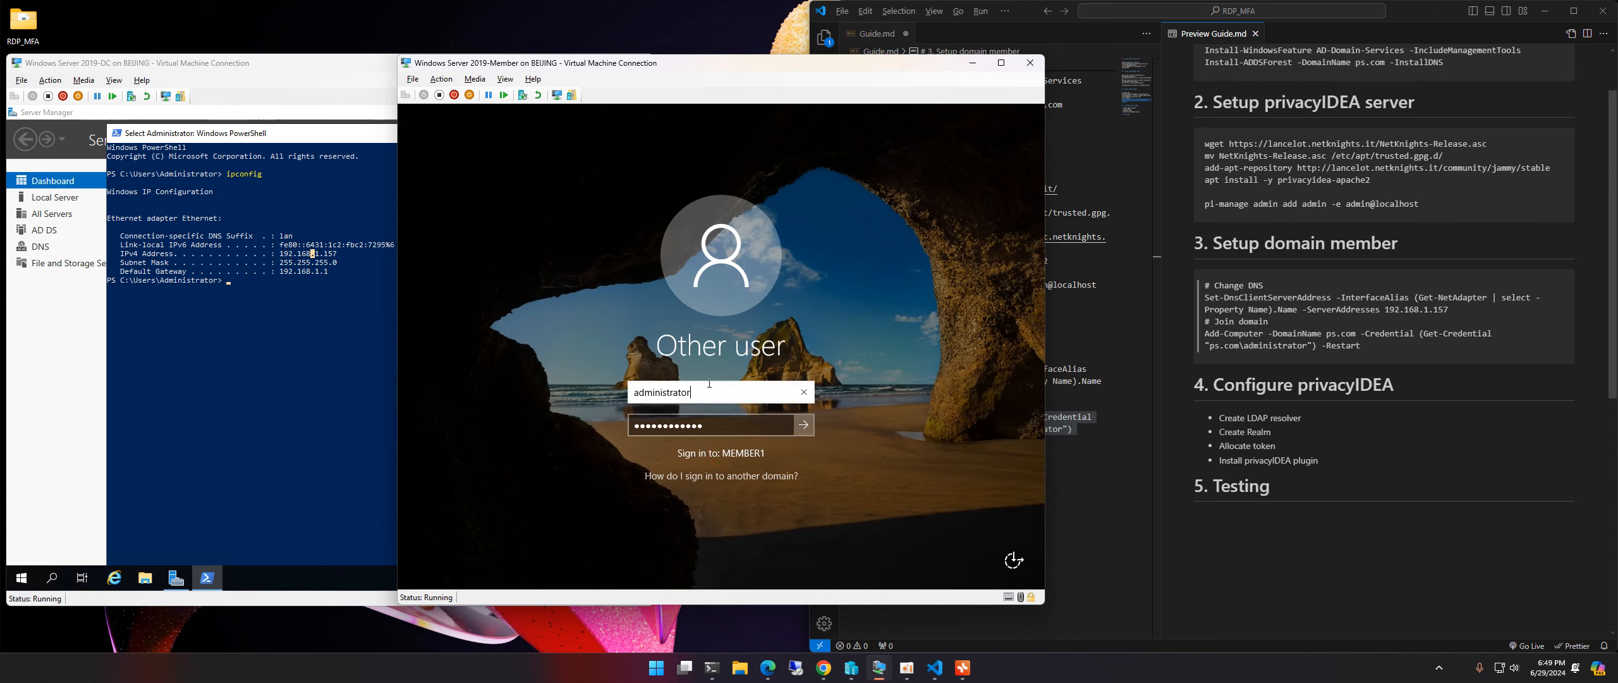
double_click(655, 393)
click(700, 392)
text(@ps.com)
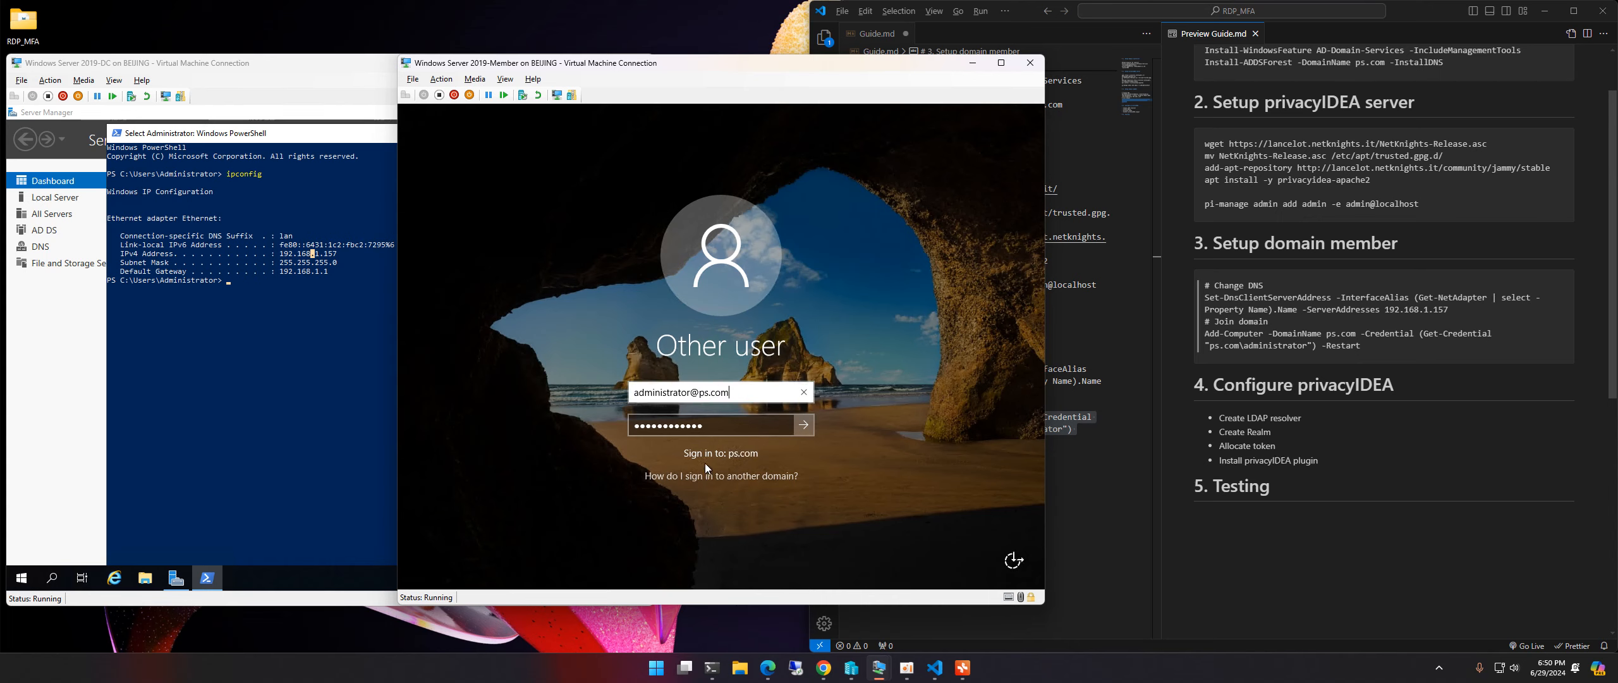
click(803, 425)
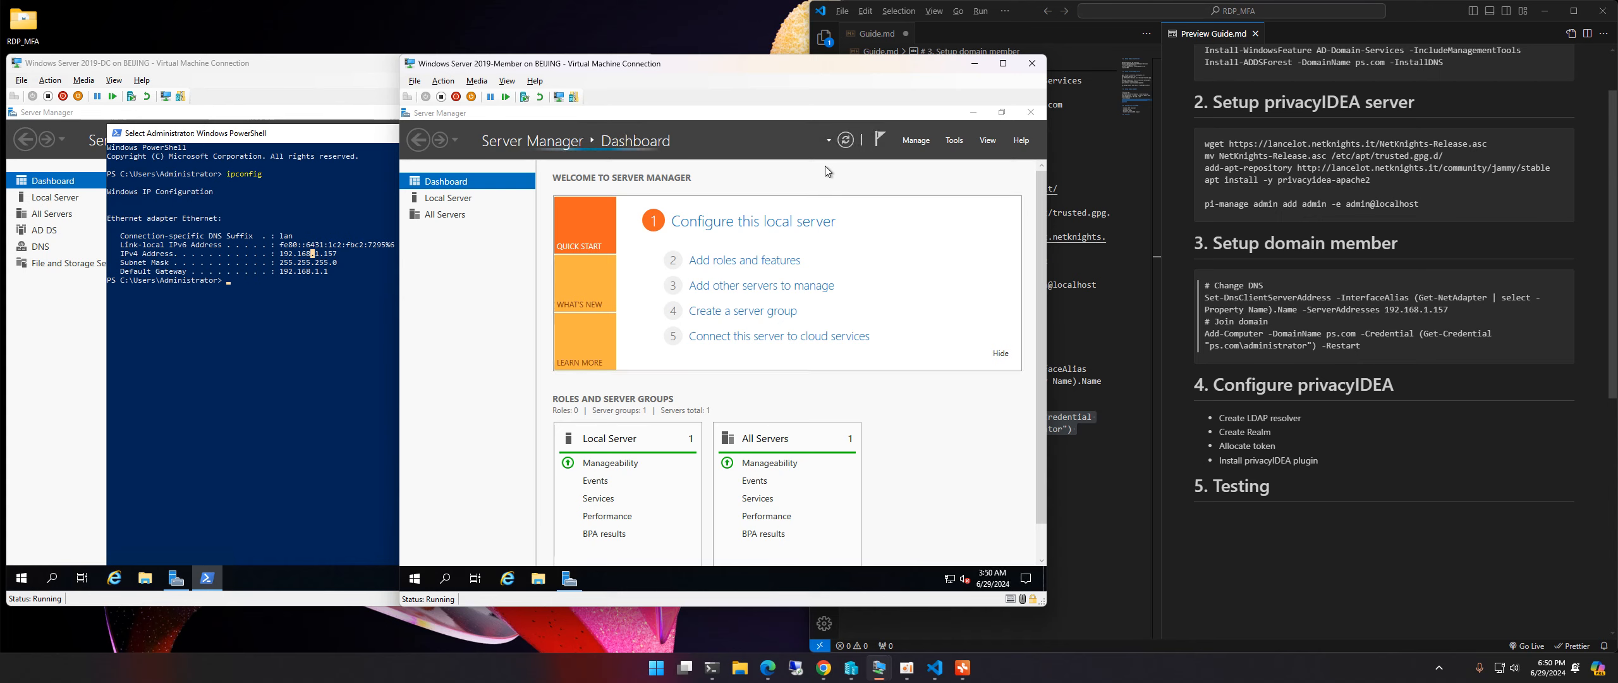
Step: Launch Active Directory Users and Computers on the DC with dsa.msc
click(290, 338)
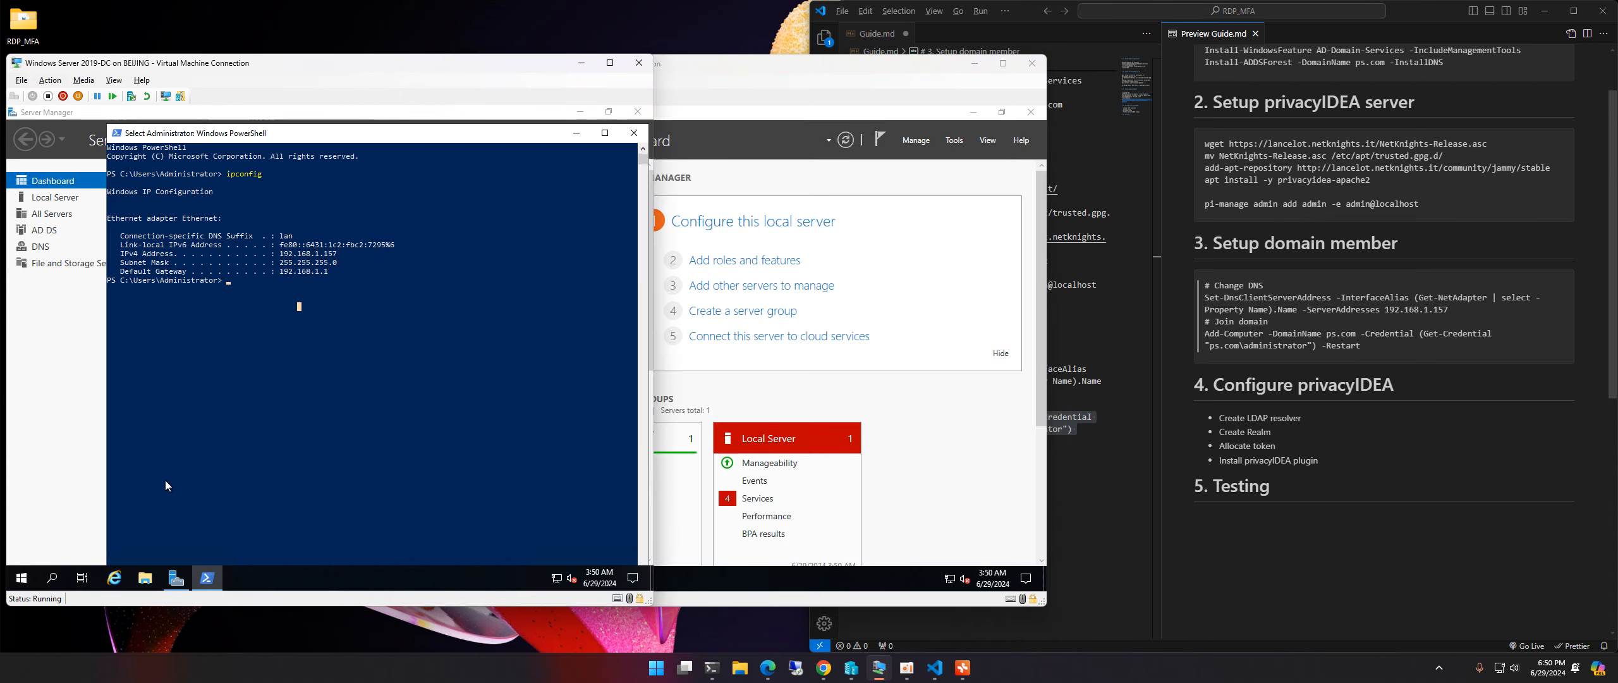
key(Up)
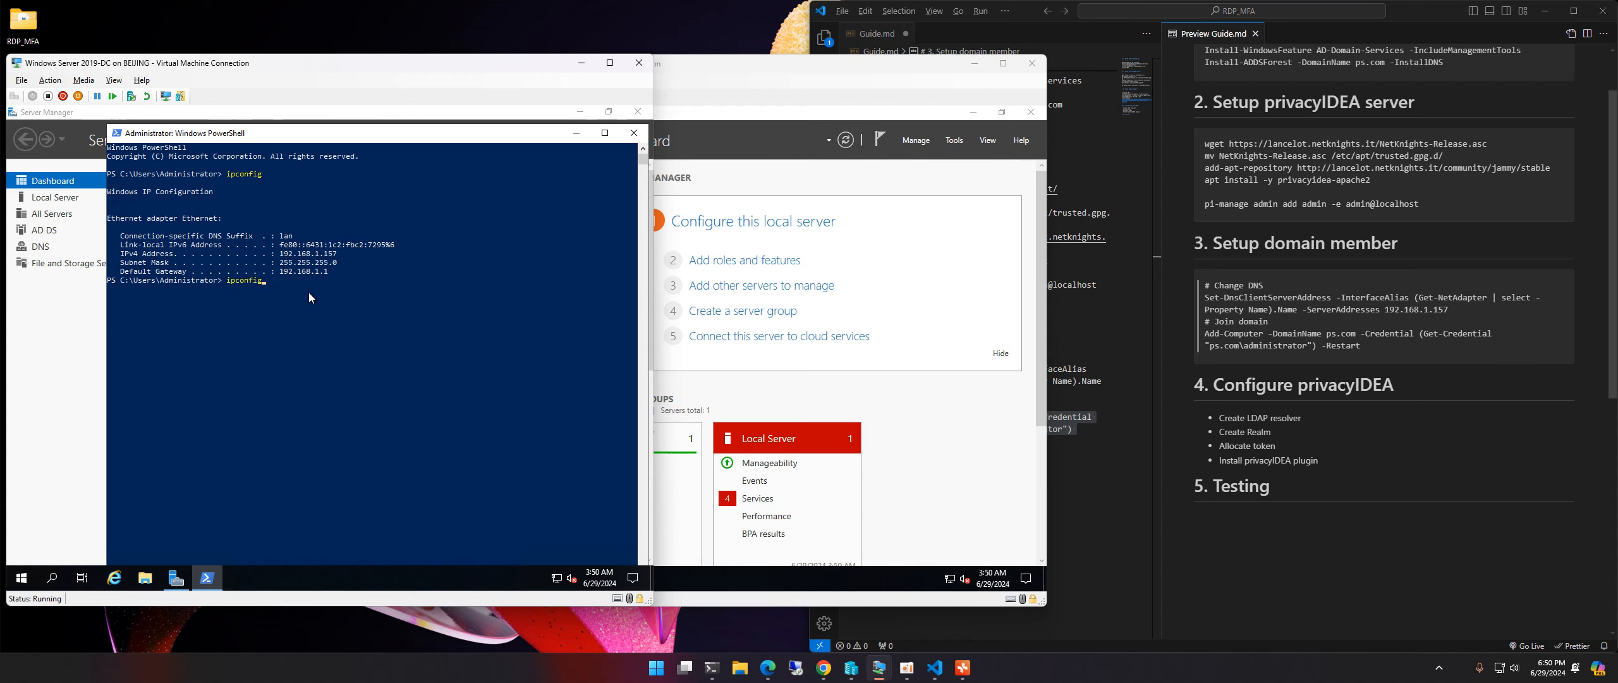
key(BackSpace)
key(BackSpace)
key(BackSpace)
key(BackSpace)
key(BackSpace)
key(BackSpace)
key(BackSpace)
key(BackSpace)
text(dsa.msc)
key(Return)
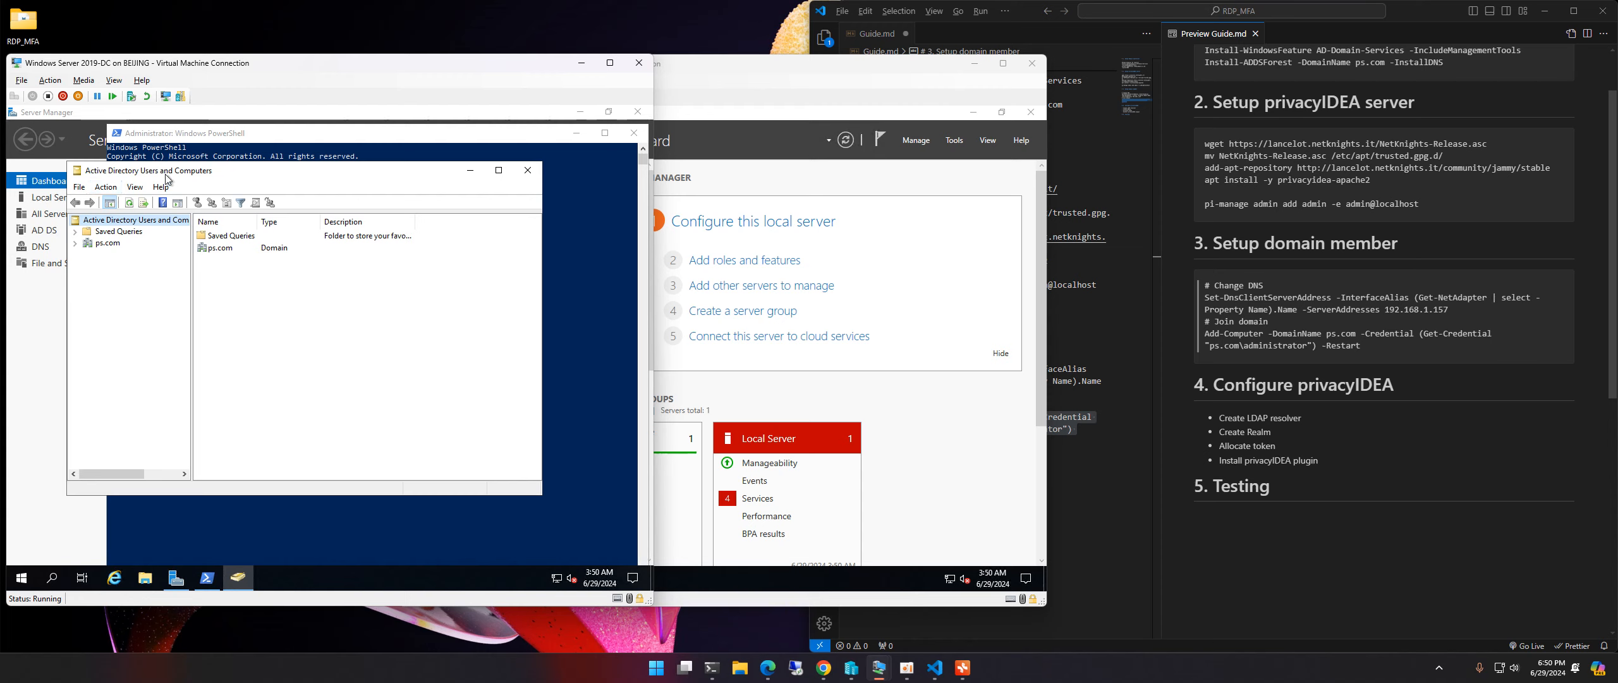
click(225, 171)
drag(226, 171, 258, 183)
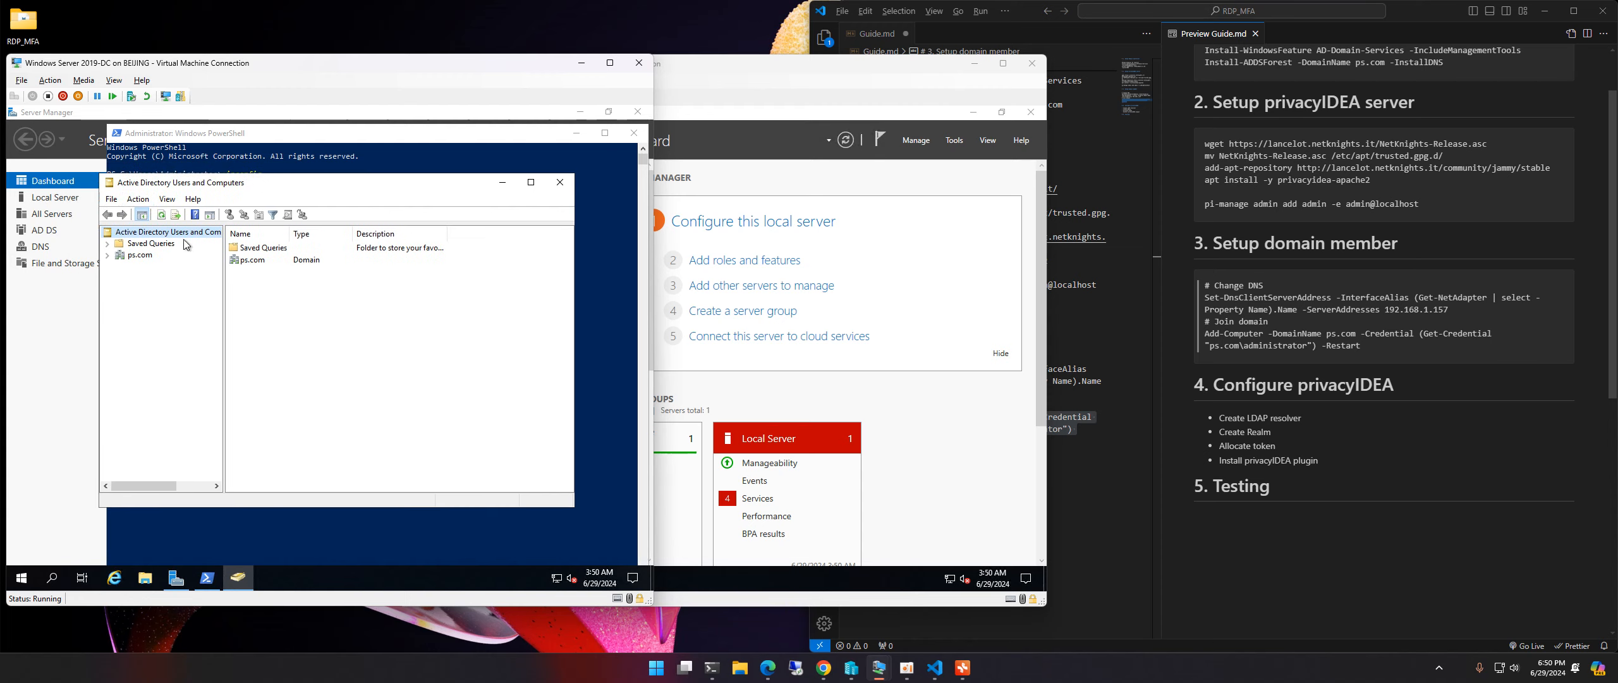
Step: Expand ps.com, open Computers and select MEMBER1, then close Member1's Server Manager
click(134, 255)
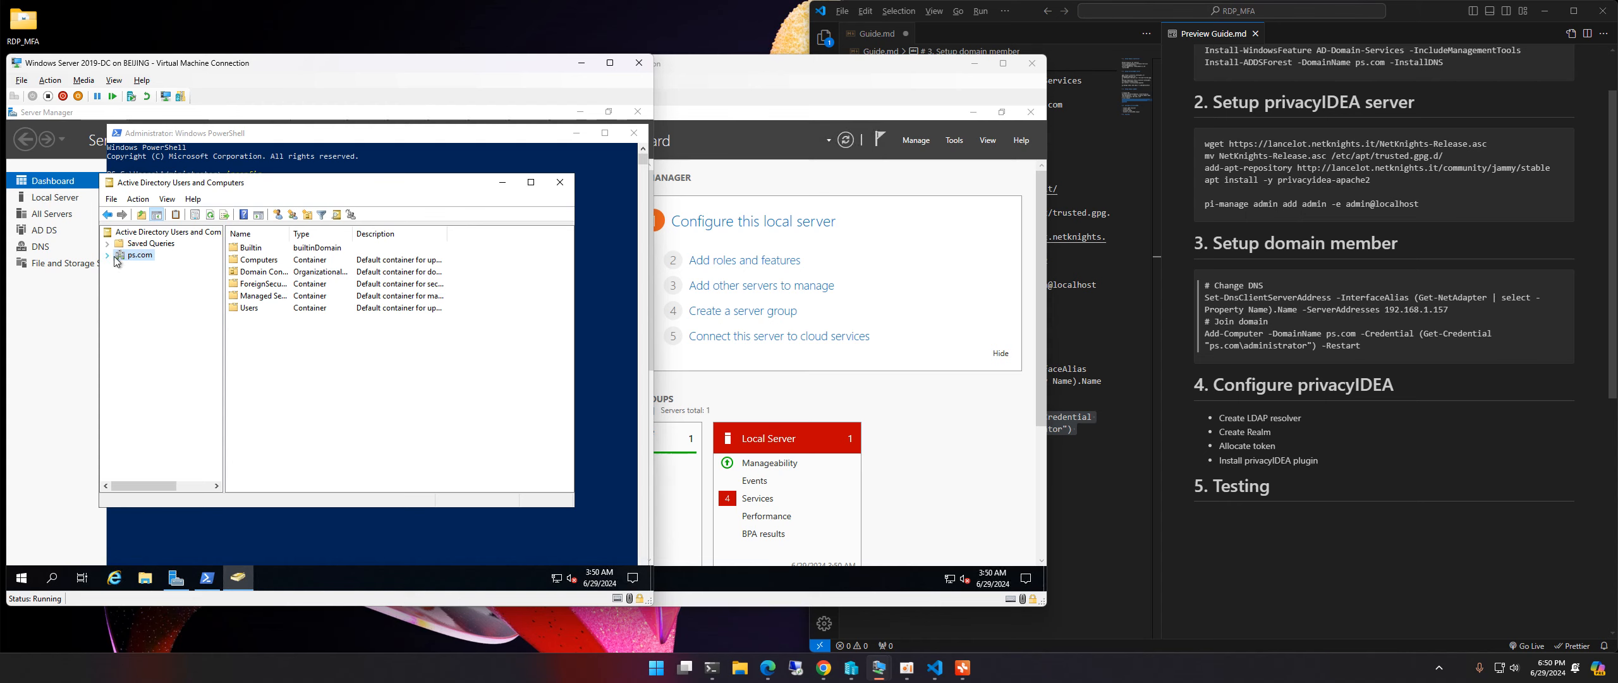
click(108, 256)
click(149, 323)
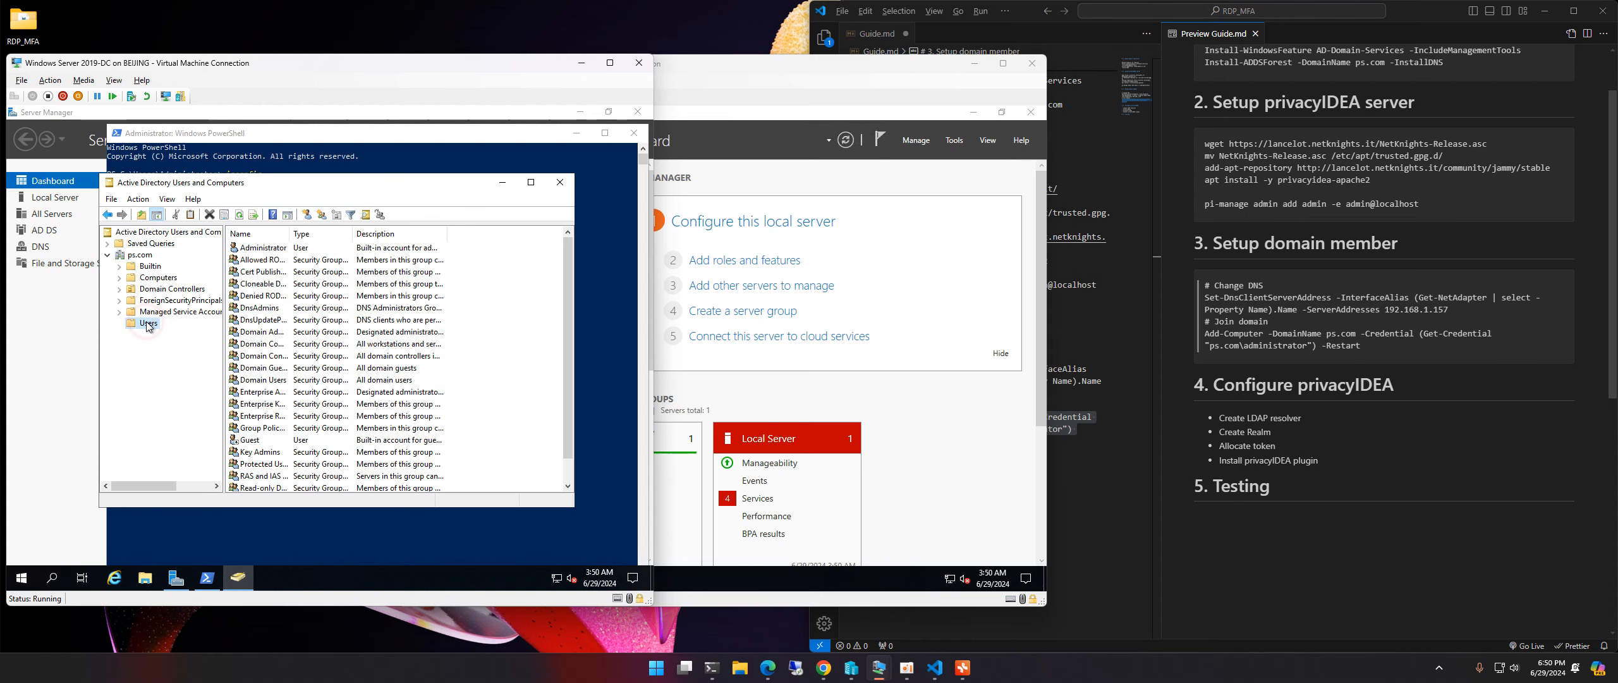
click(155, 278)
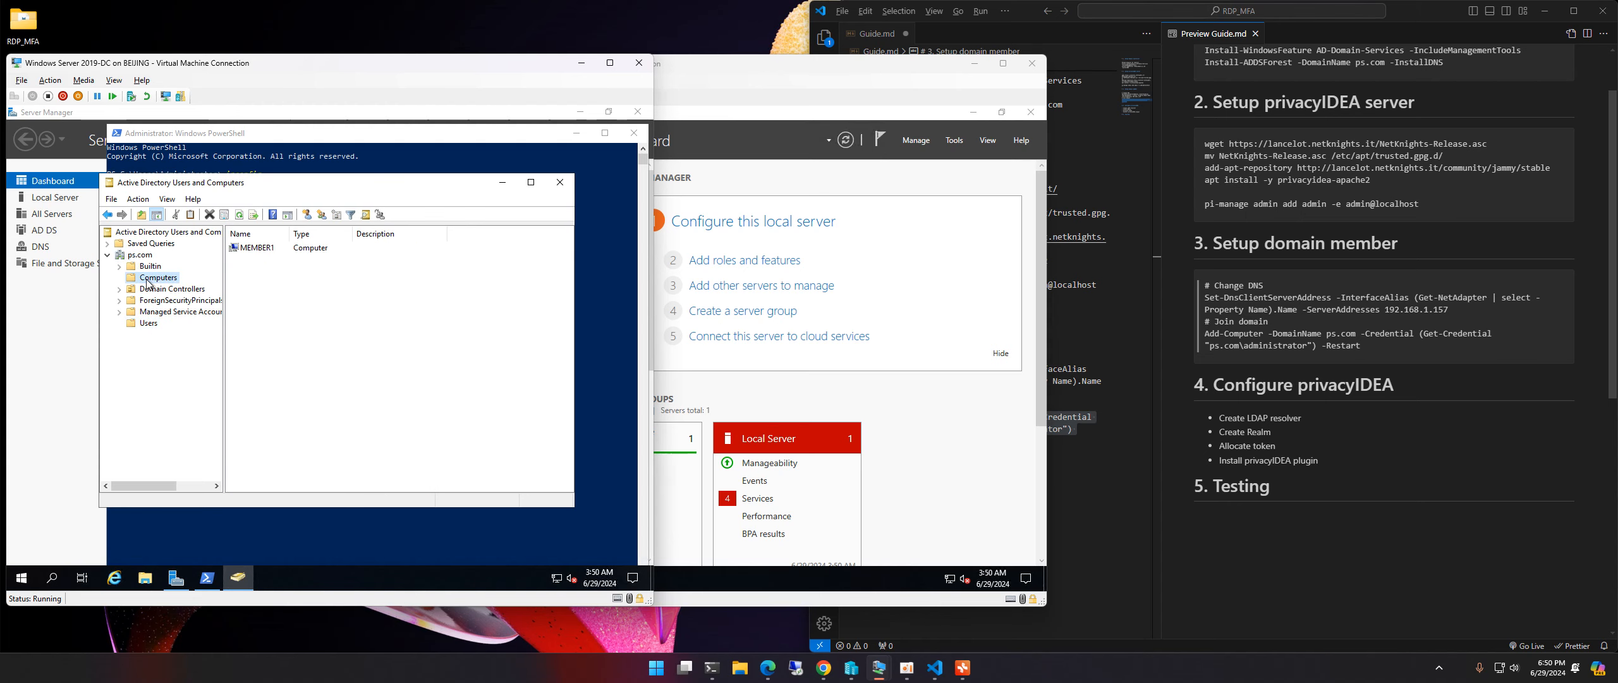
click(237, 249)
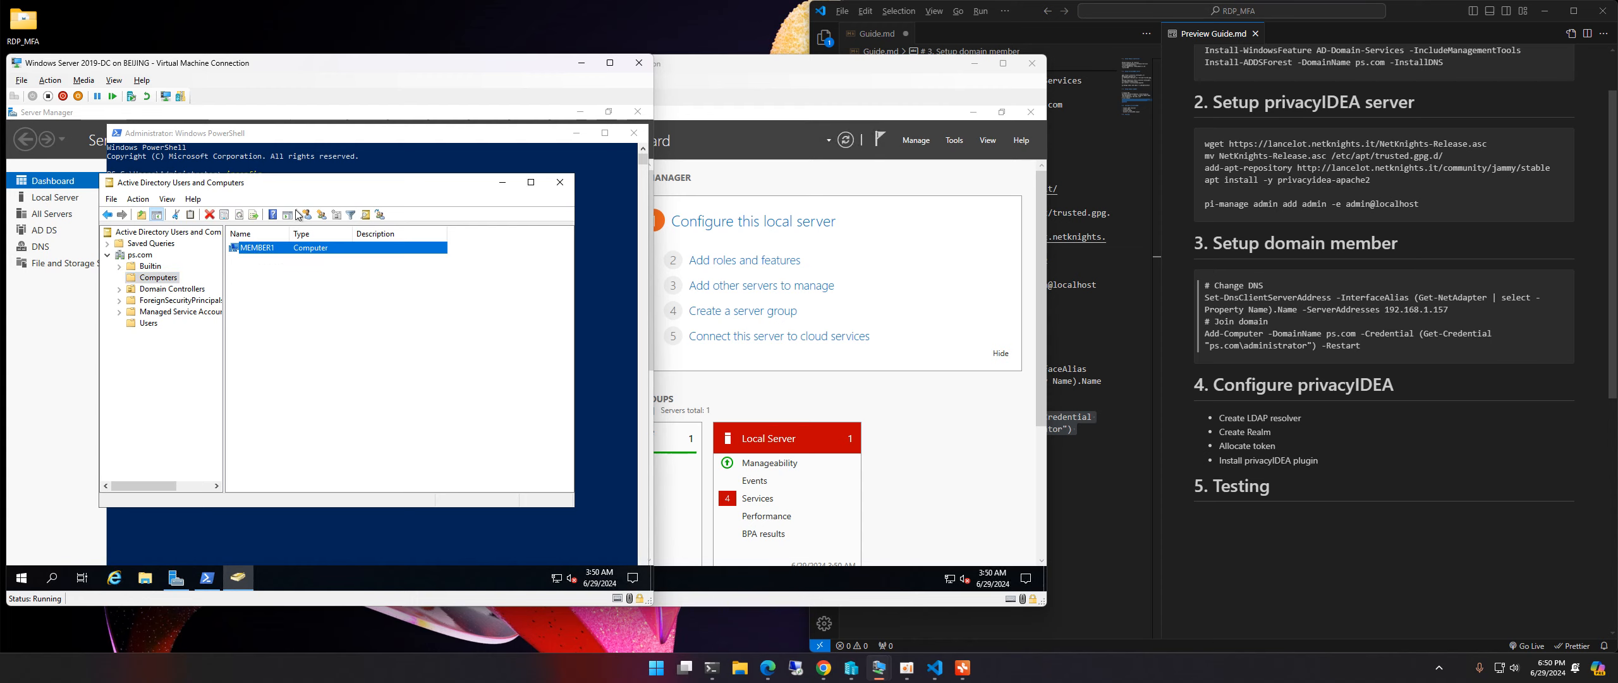
click(804, 70)
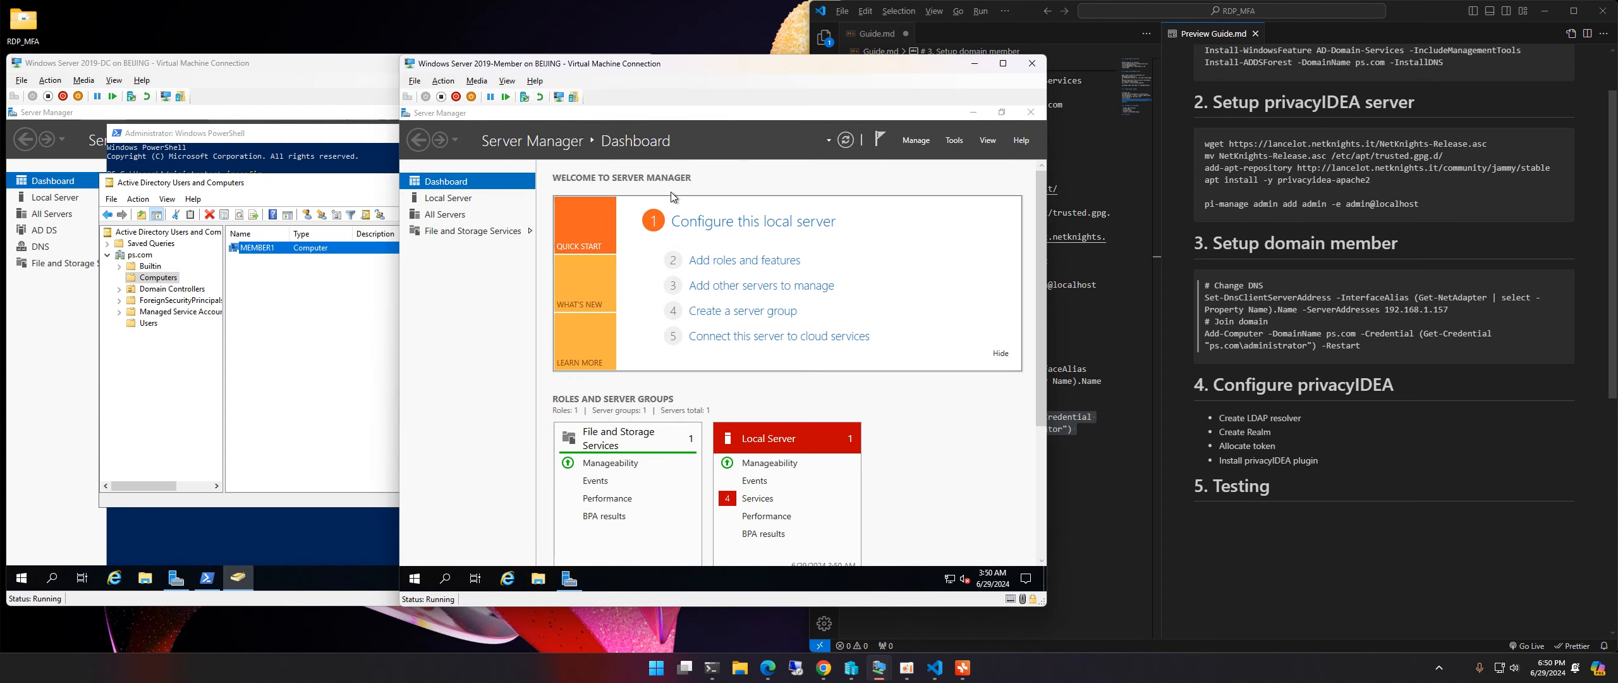
click(1031, 112)
Step: Close Server Manager and mark the Configure privacyIDEA heading in the setup guide
click(812, 277)
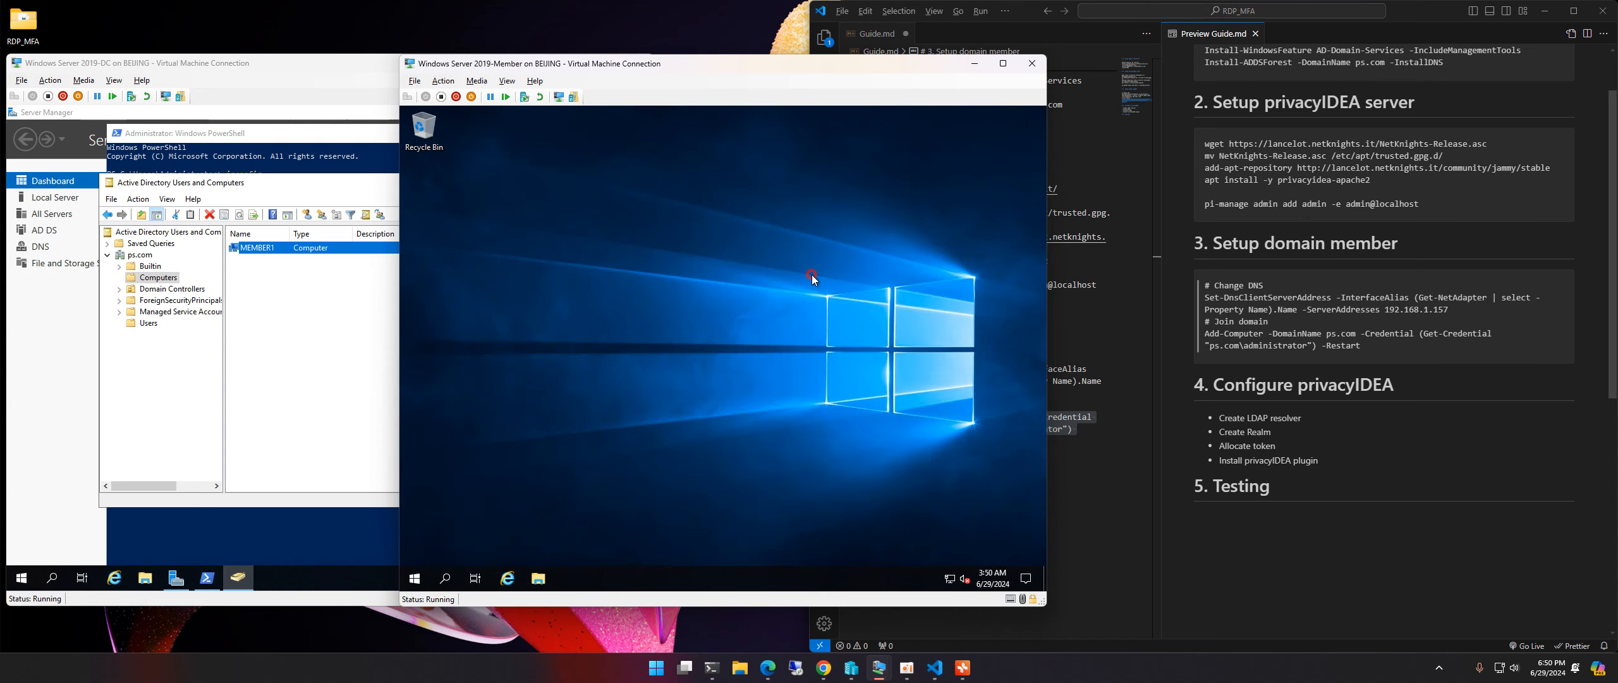
click(1284, 385)
drag(1213, 387, 1391, 385)
click(1202, 382)
click(1391, 386)
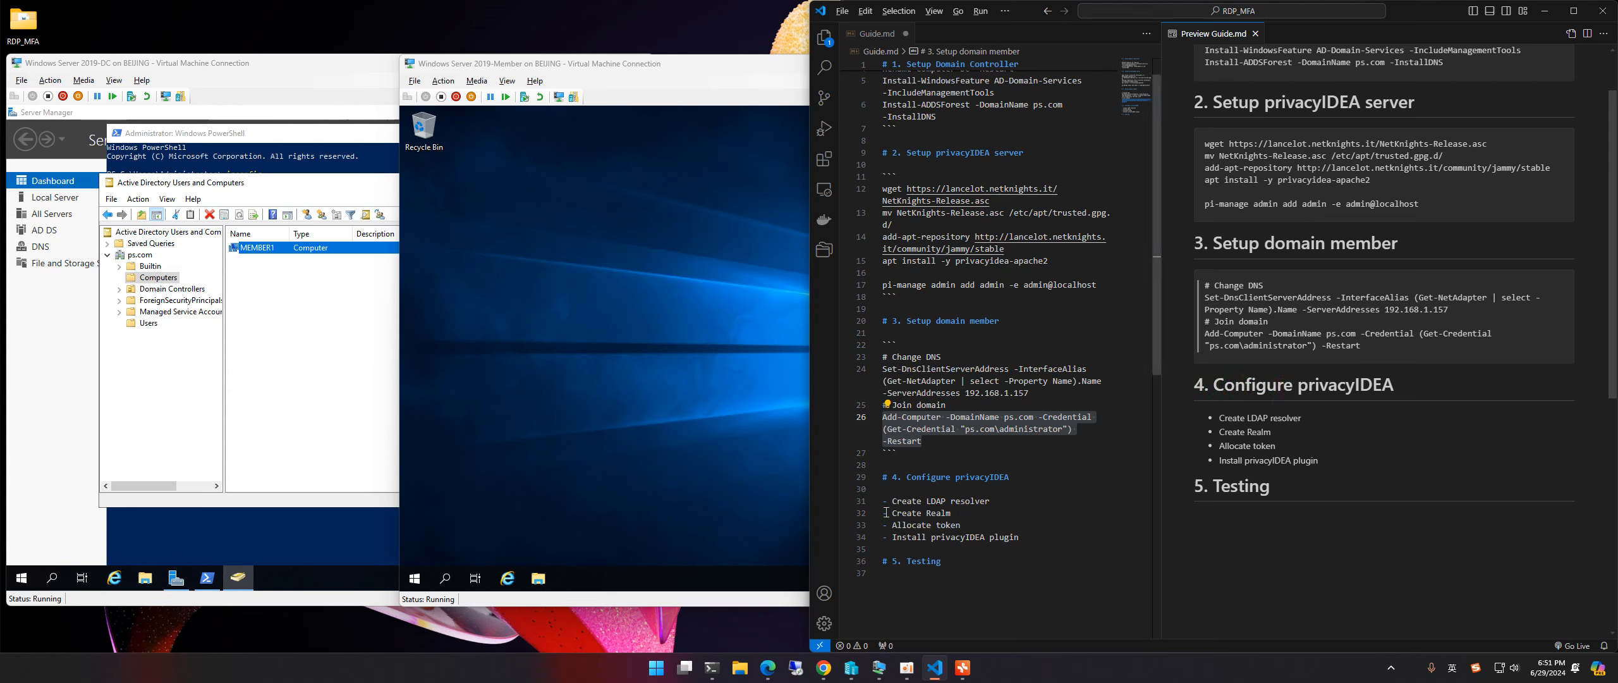
Step: Bring the Ubuntu privacyIDEA VM console to the front, passing through the domain controller window
mouse_move(877, 674)
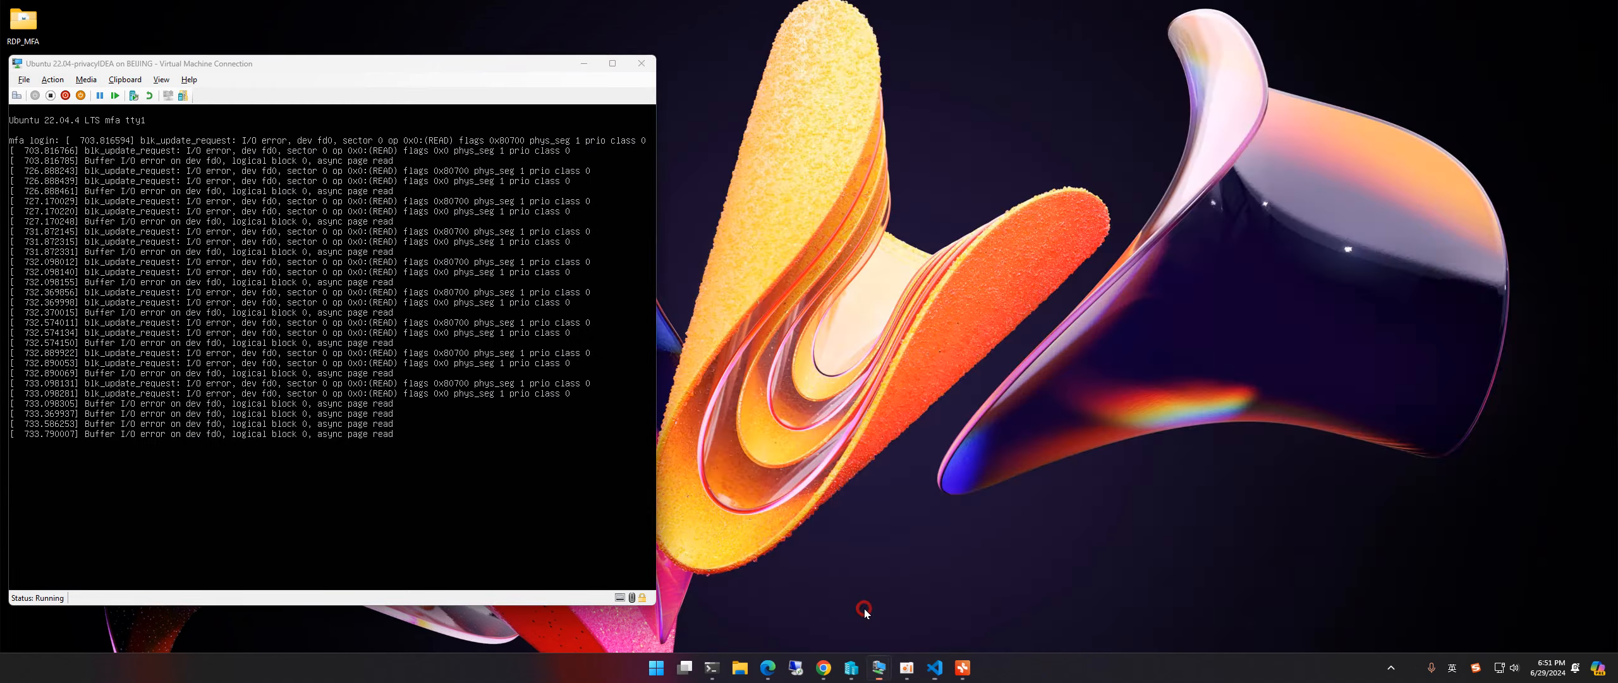
click(878, 610)
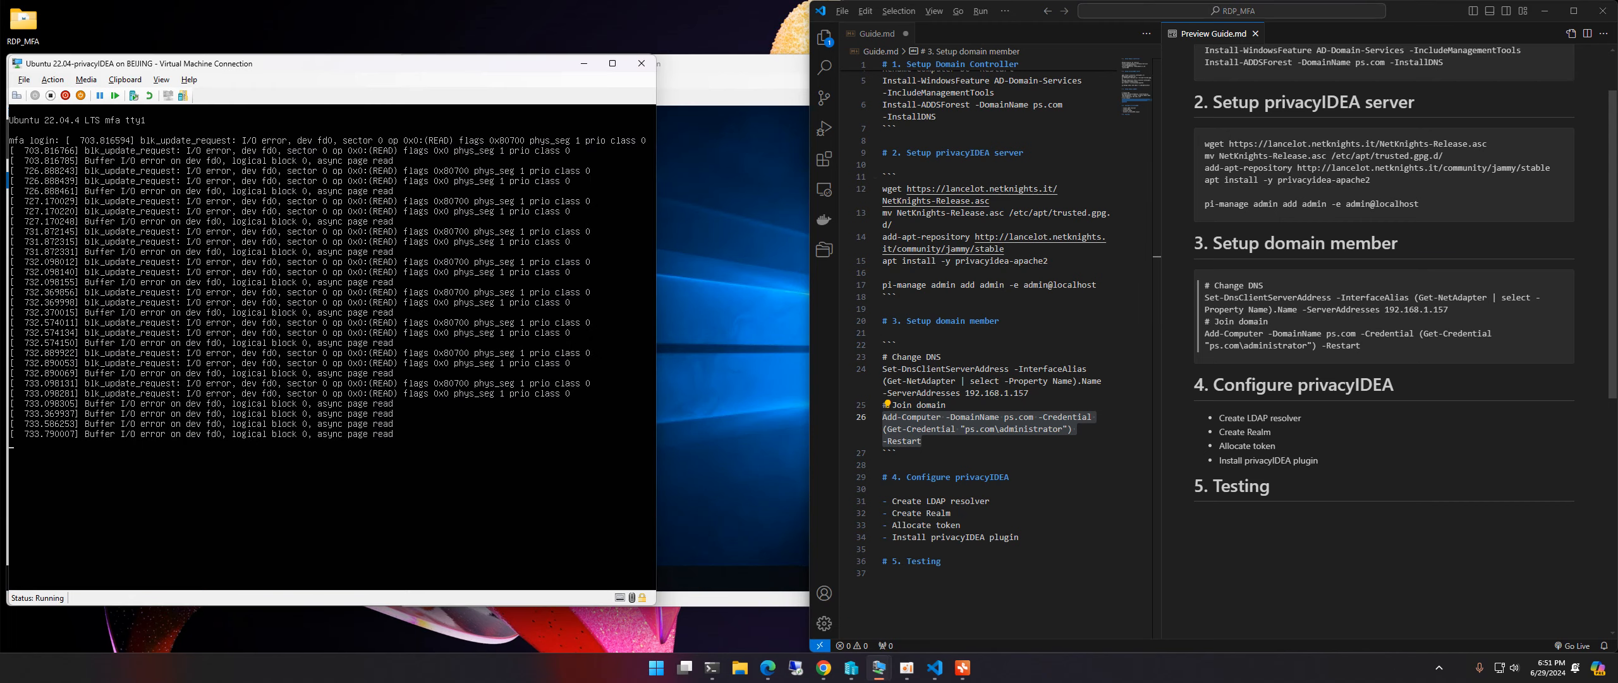
click(343, 55)
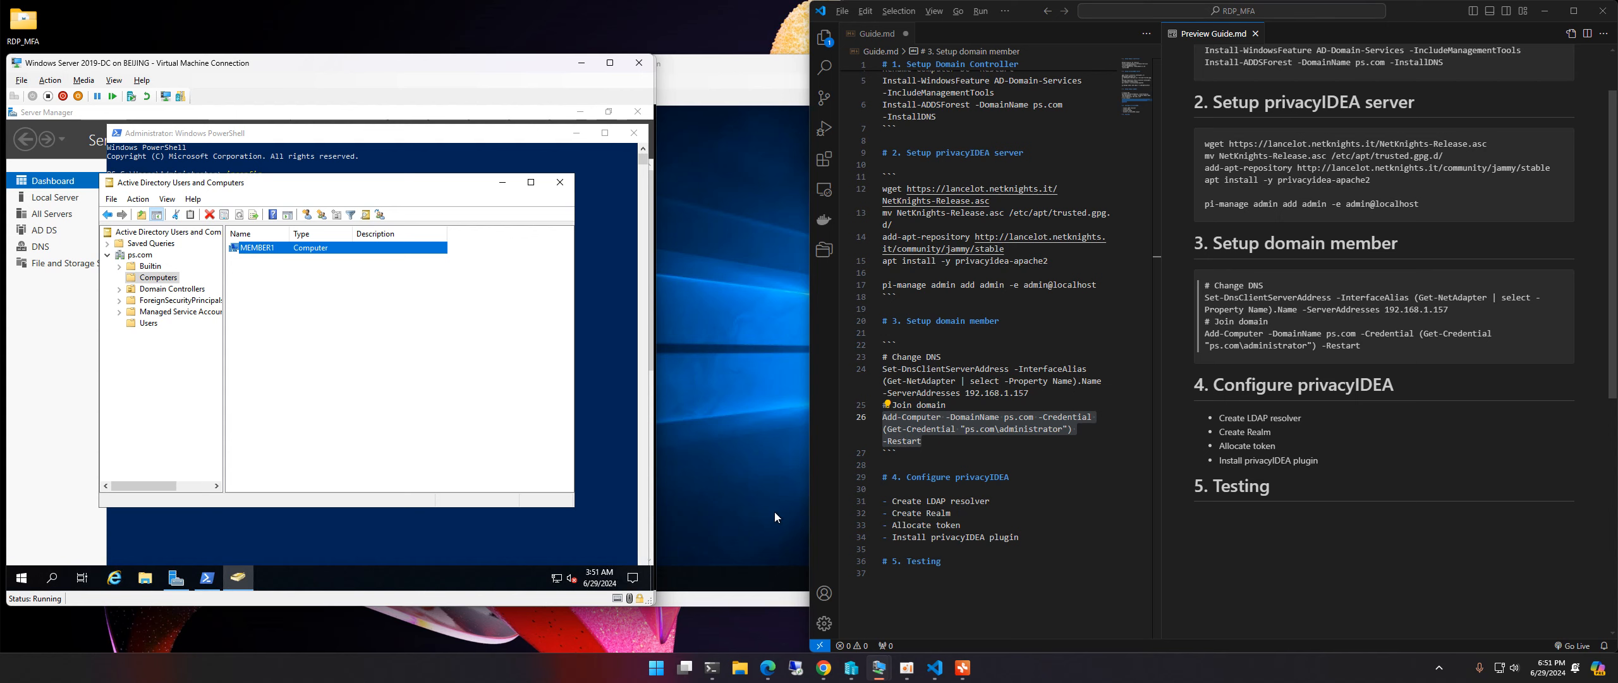
mouse_move(940, 661)
mouse_move(878, 669)
click(879, 606)
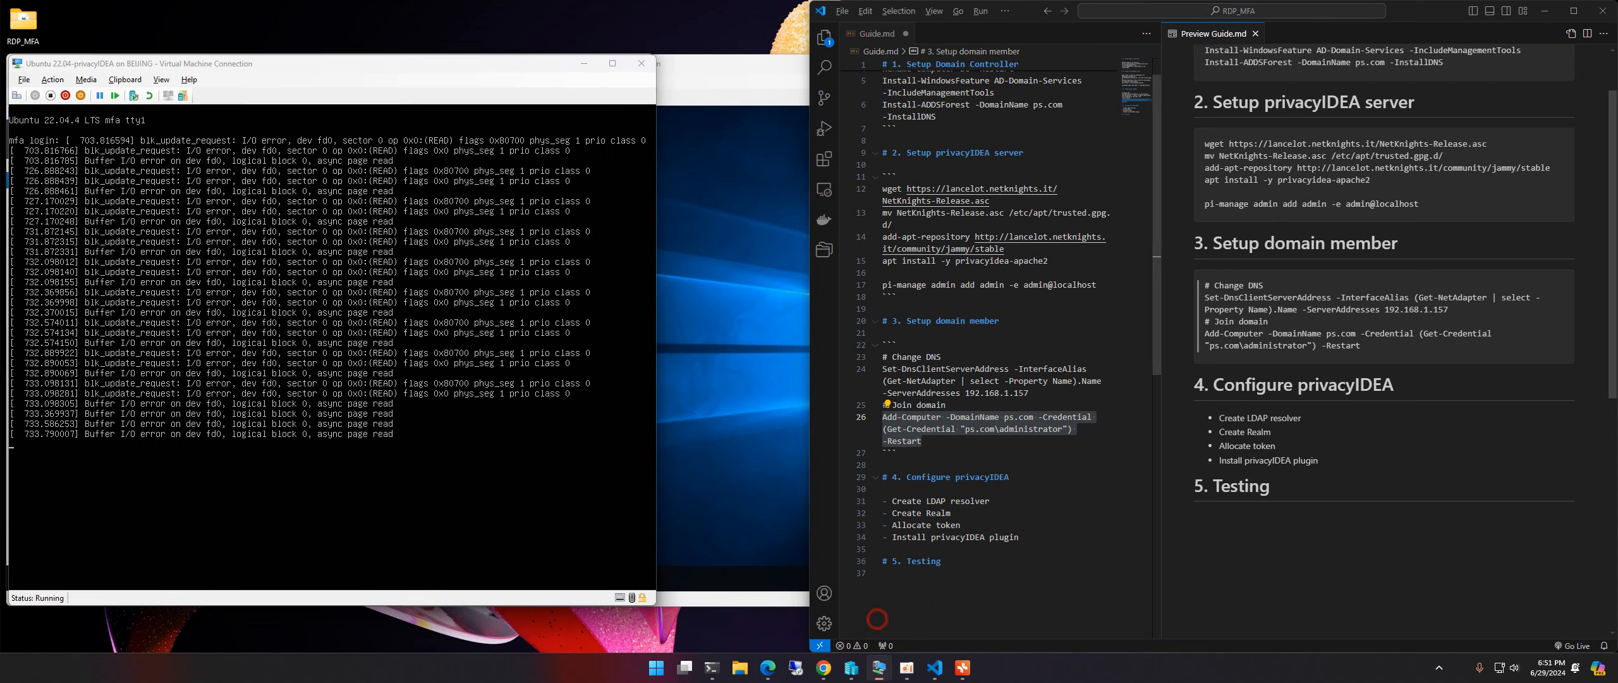
click(584, 64)
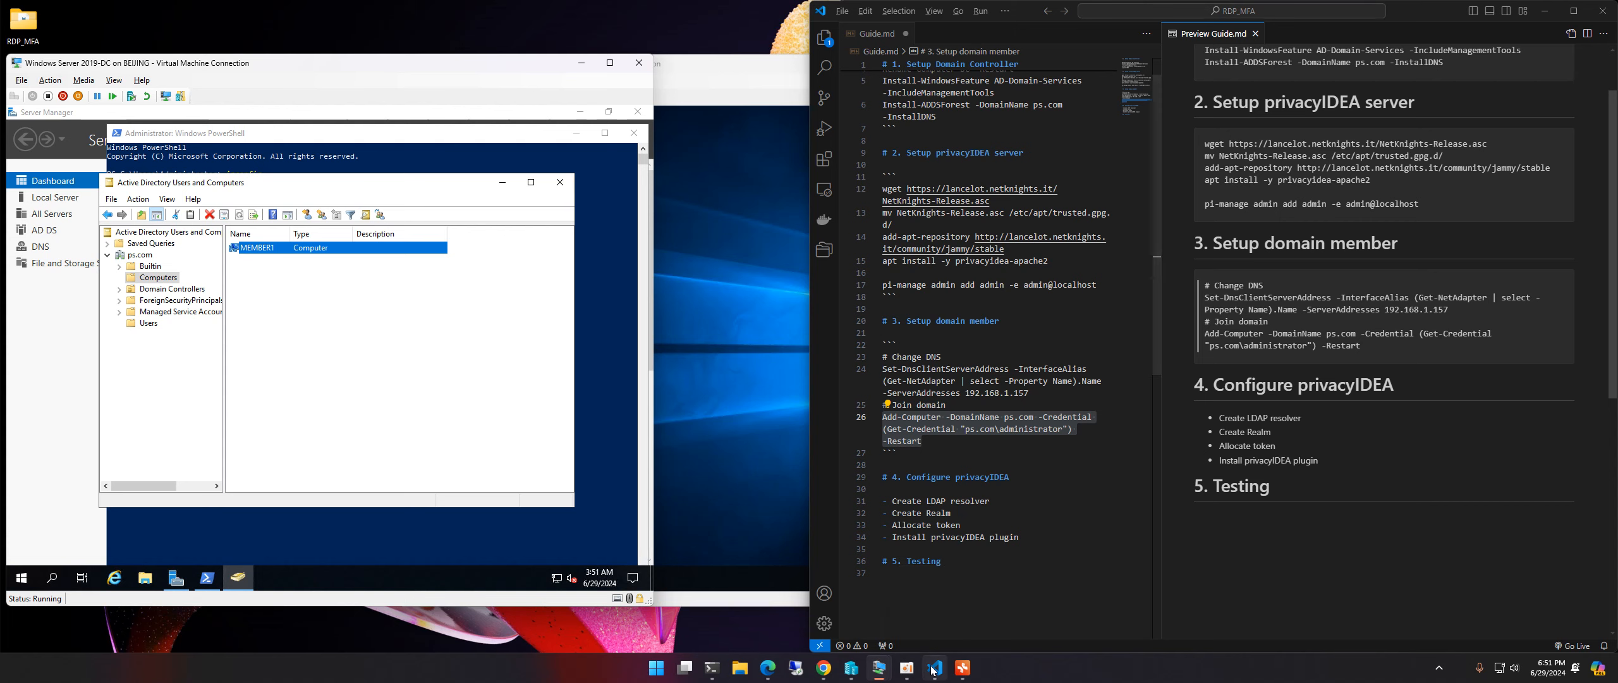
mouse_move(933, 670)
mouse_move(879, 669)
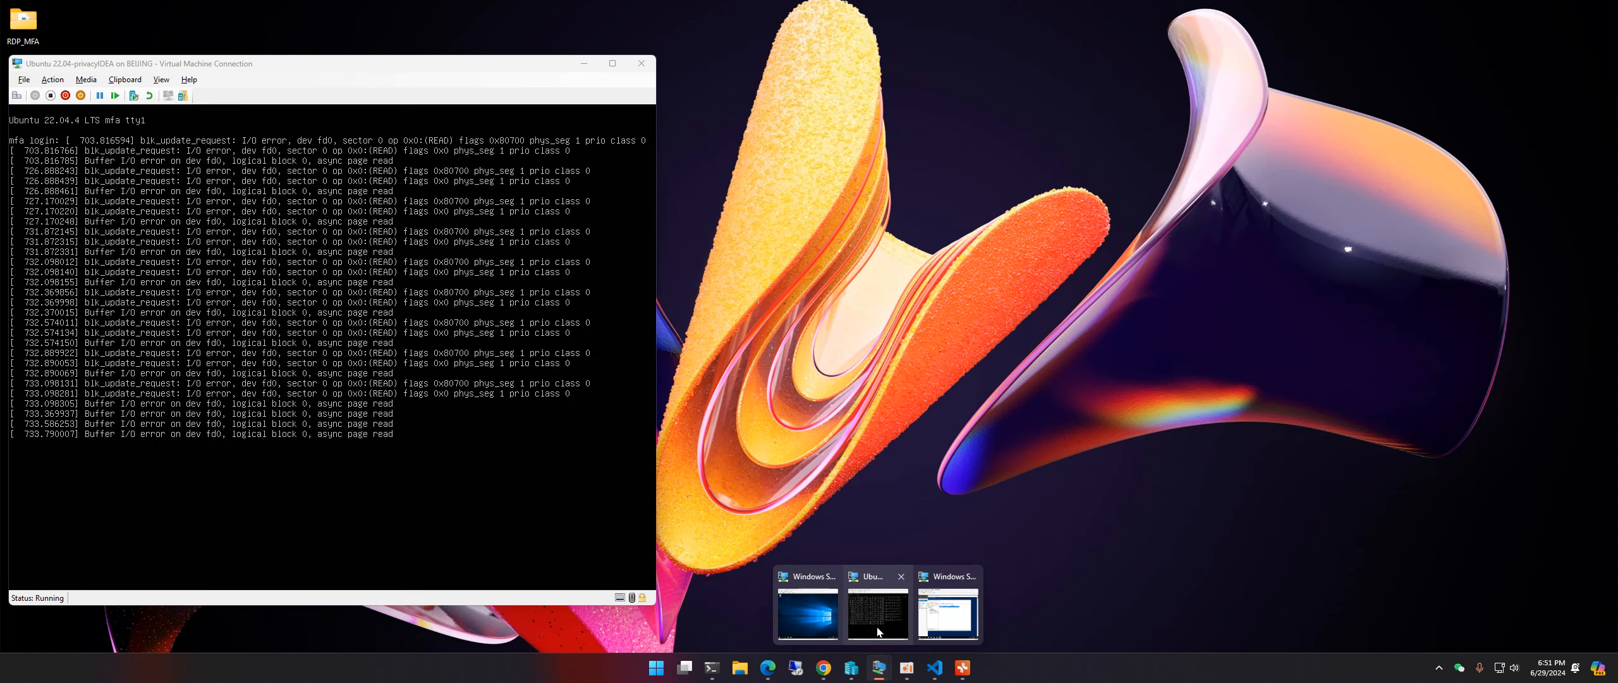
click(877, 631)
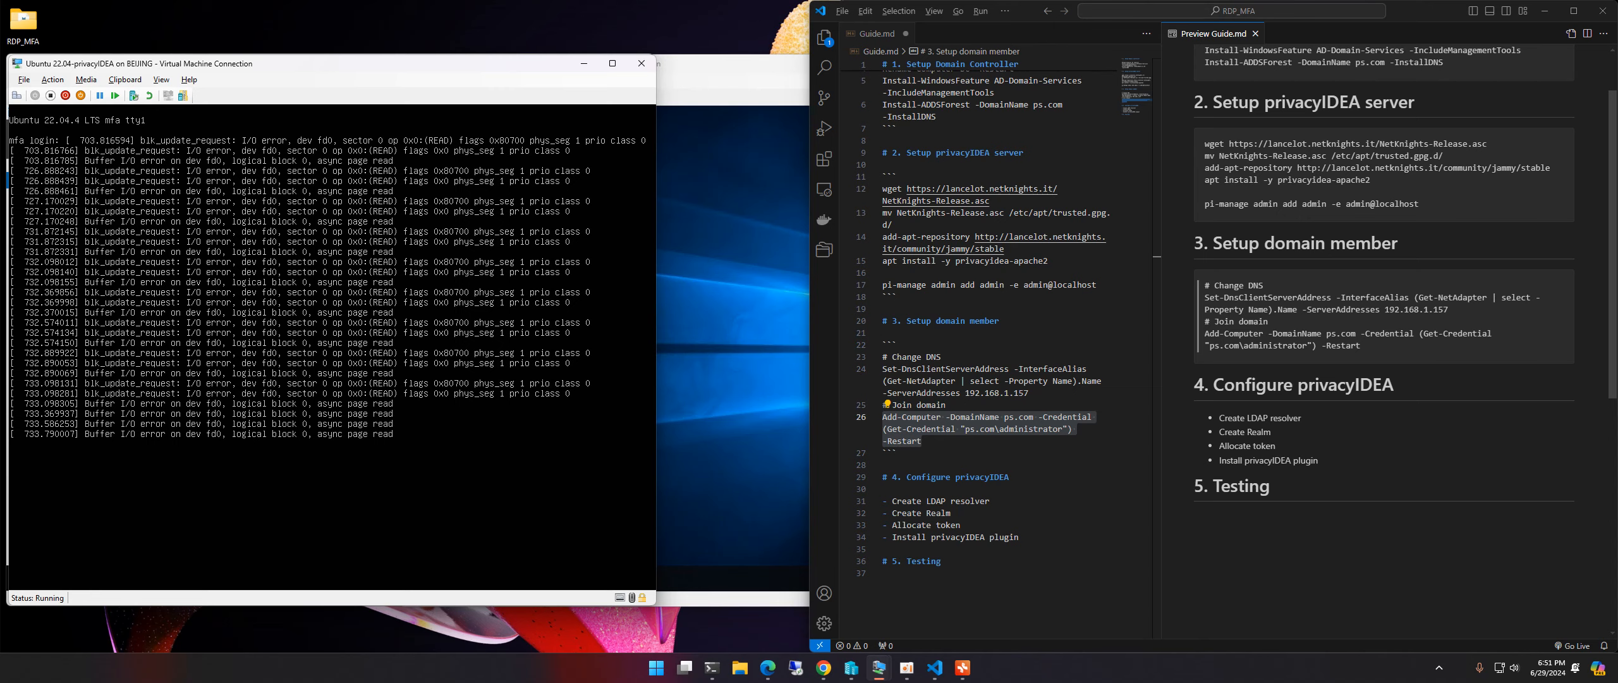
Step: Log in to the Ubuntu console with the user account and run ip a, showing eth0 at 192.168.1.161
click(248, 292)
key(Return)
key(Return)
text(lpum)
key(Return)
key(Return)
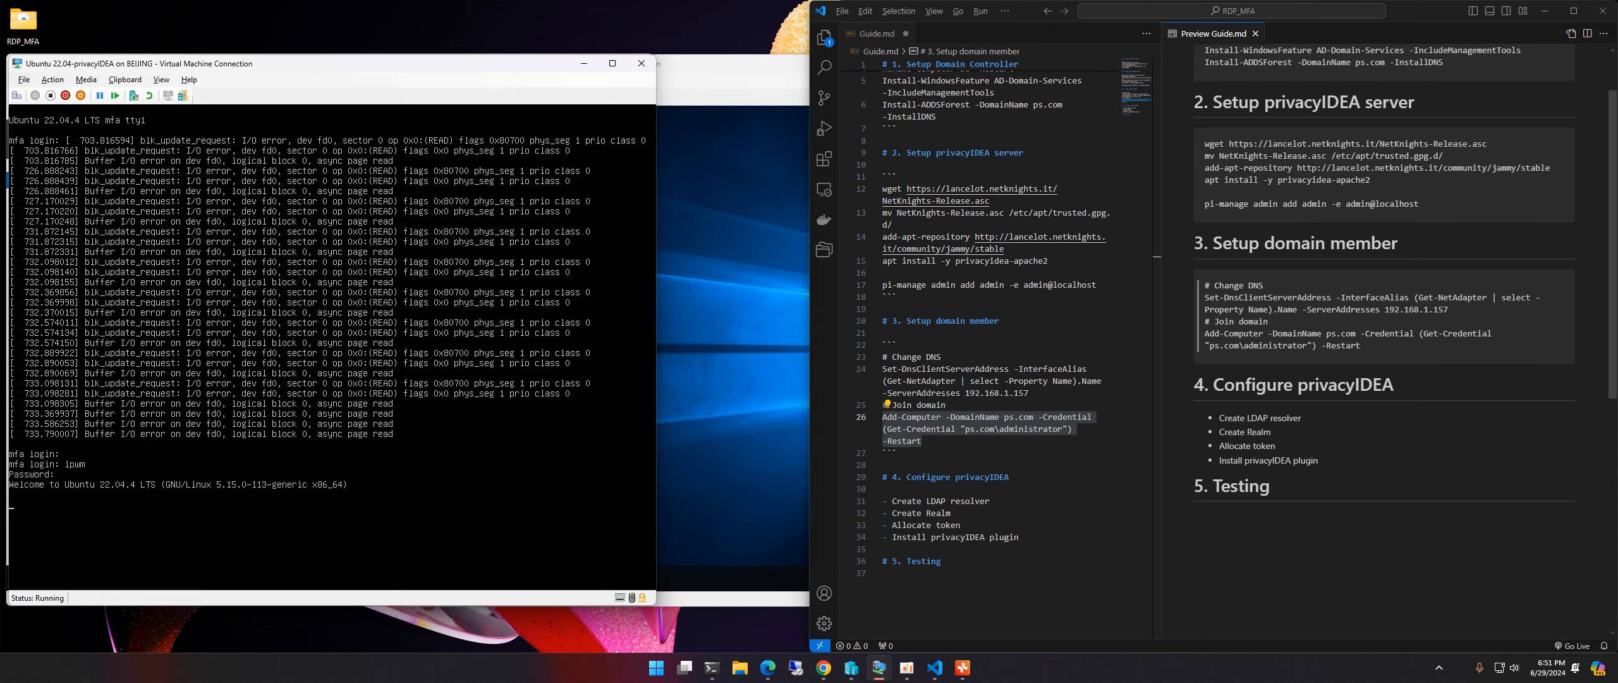
key(ctrl+l)
text(ip a)
key(Return)
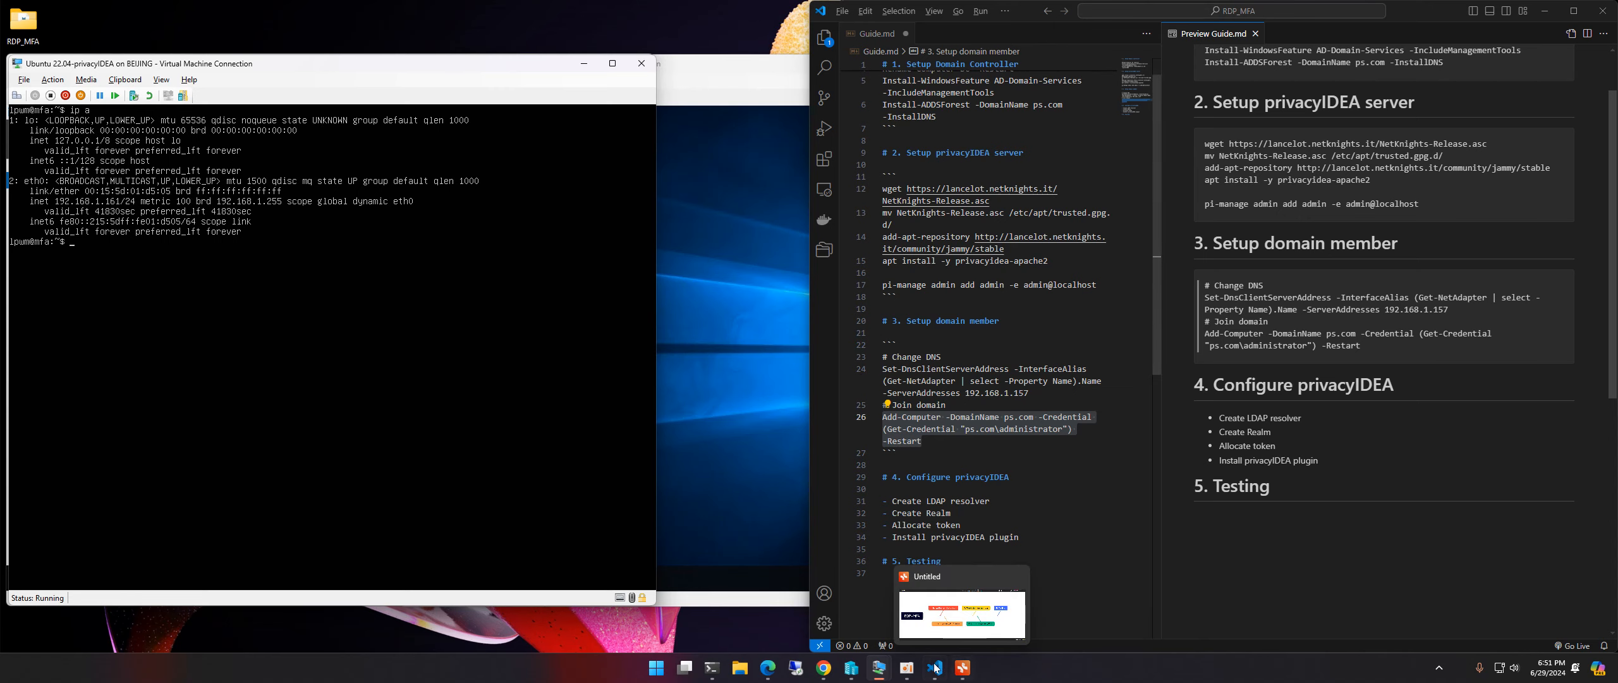
Step: Load 192.168.1.161 in a new Chrome tab
click(823, 667)
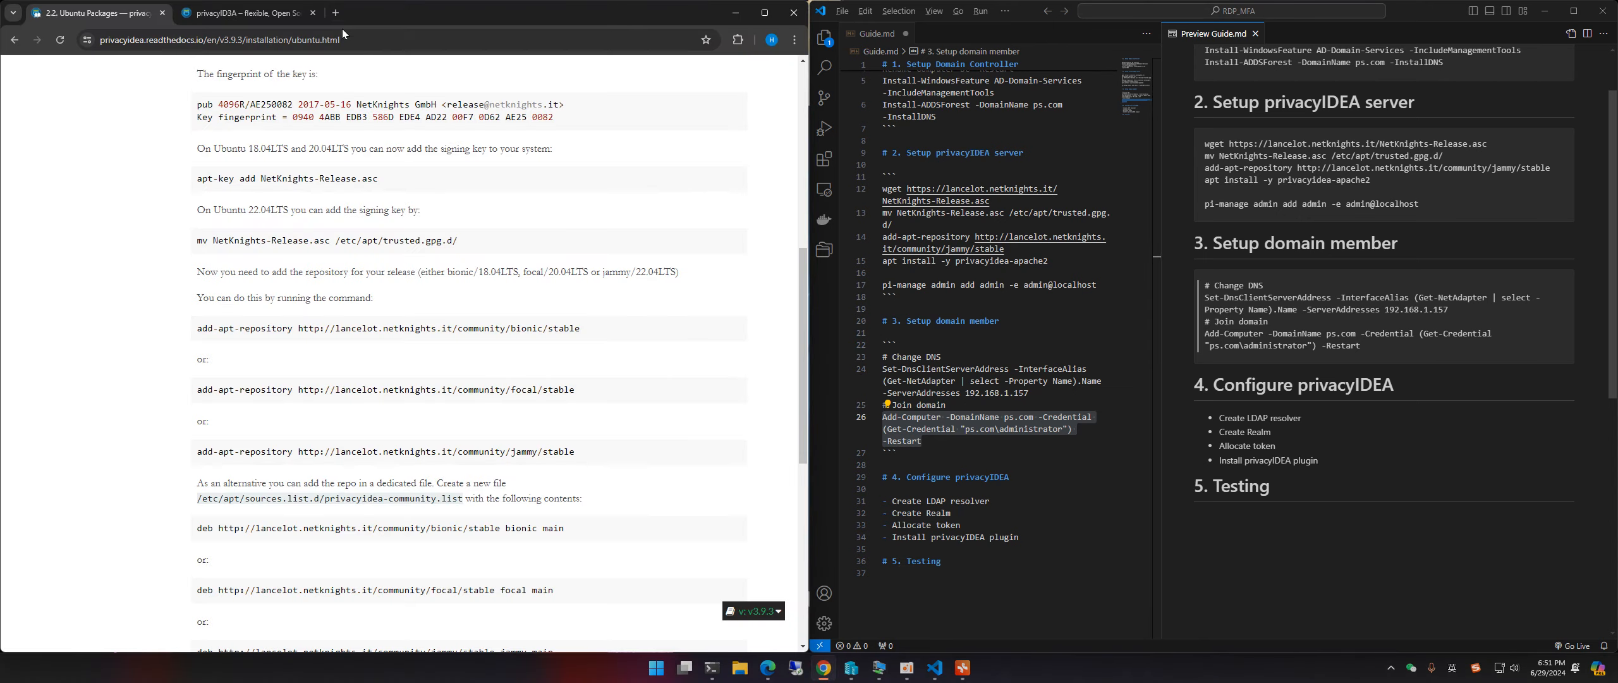
click(335, 12)
text(192.168.1.1)
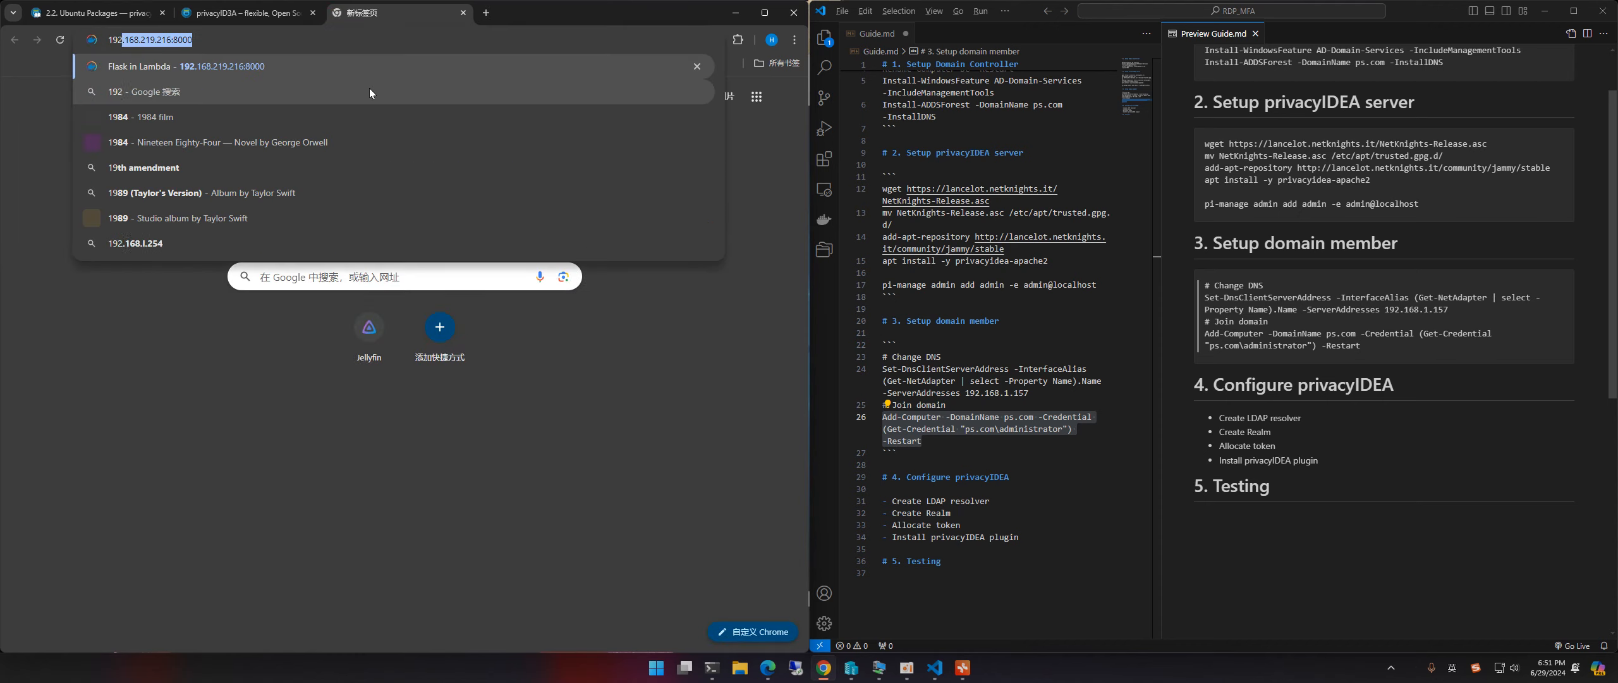
text(61)
key(Return)
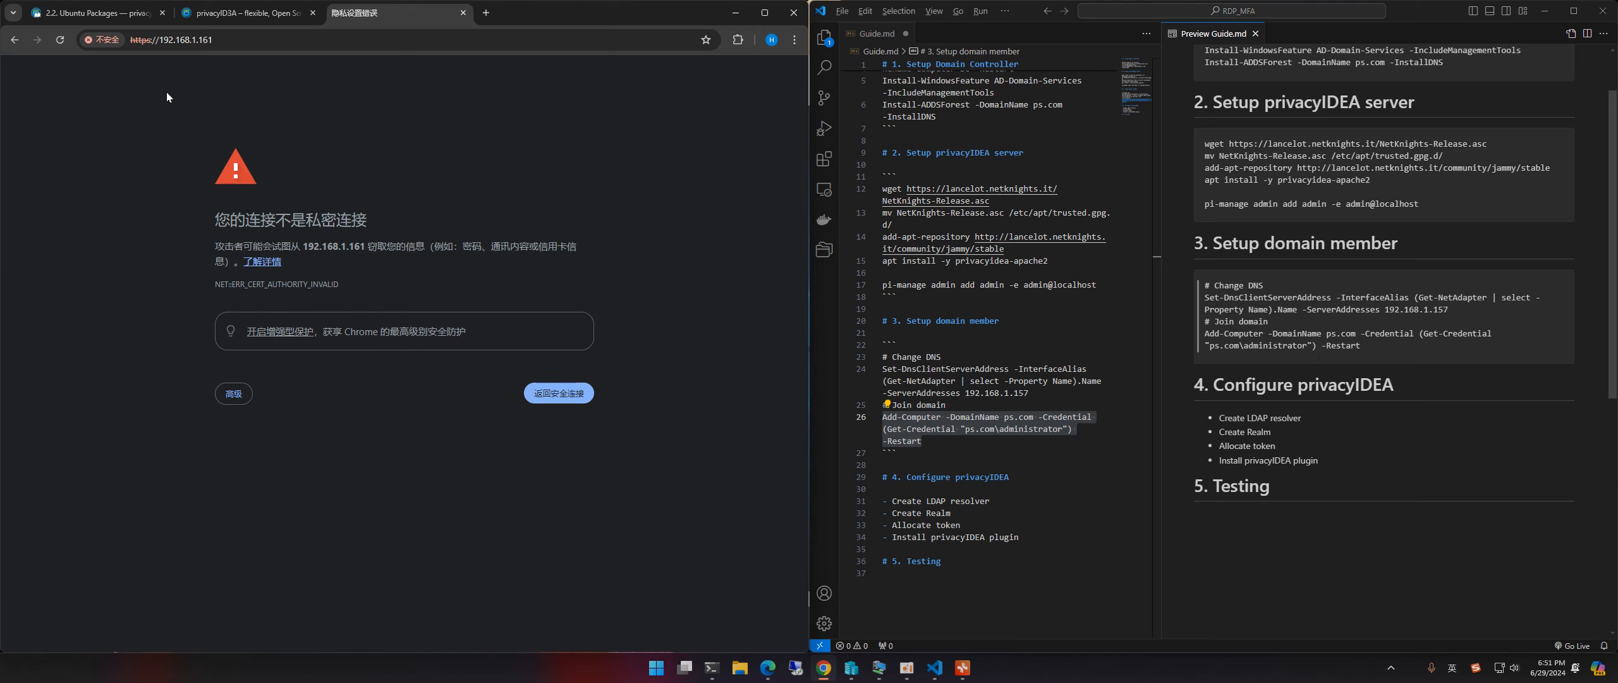
Step: Get past the certificate warning to the privacyIDEA sign-in page
click(106, 40)
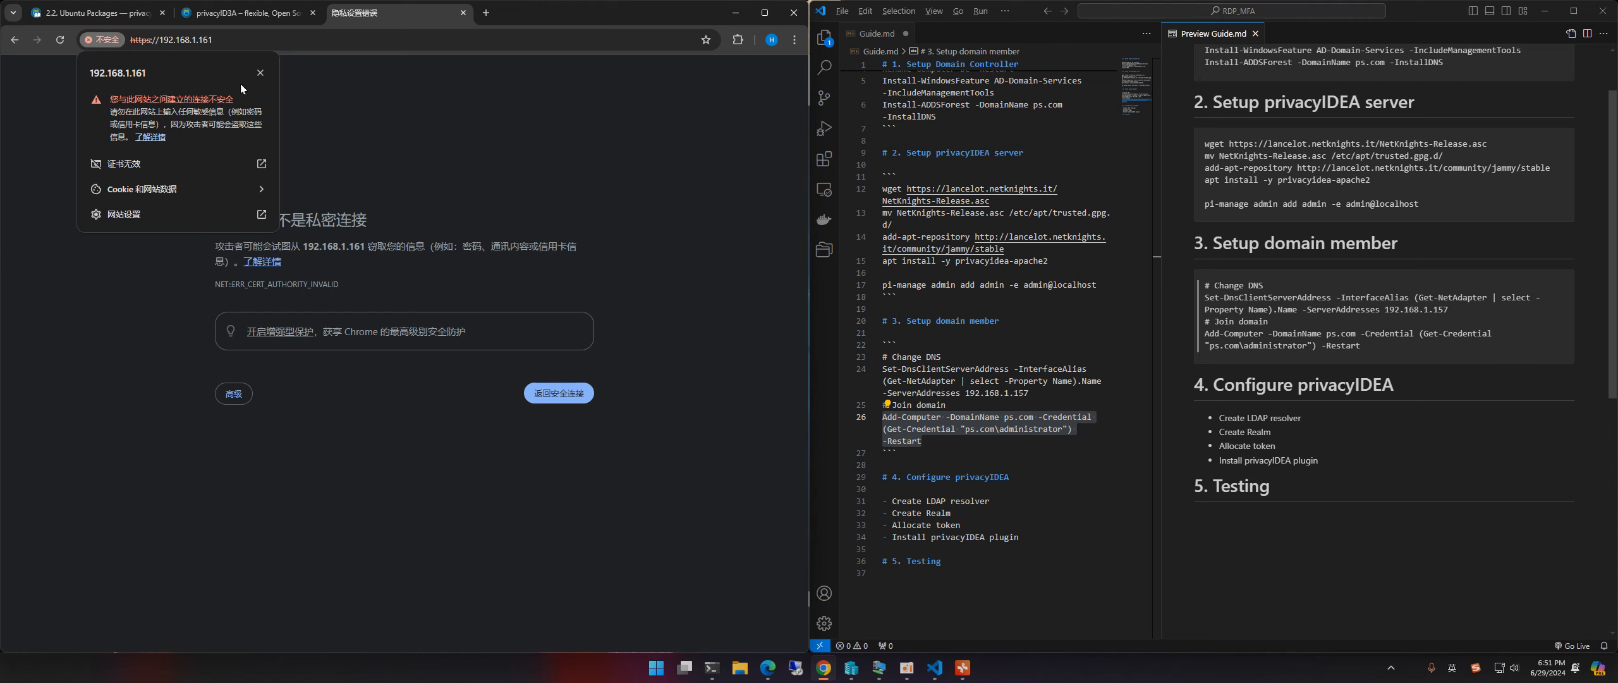
key(Escape)
click(234, 394)
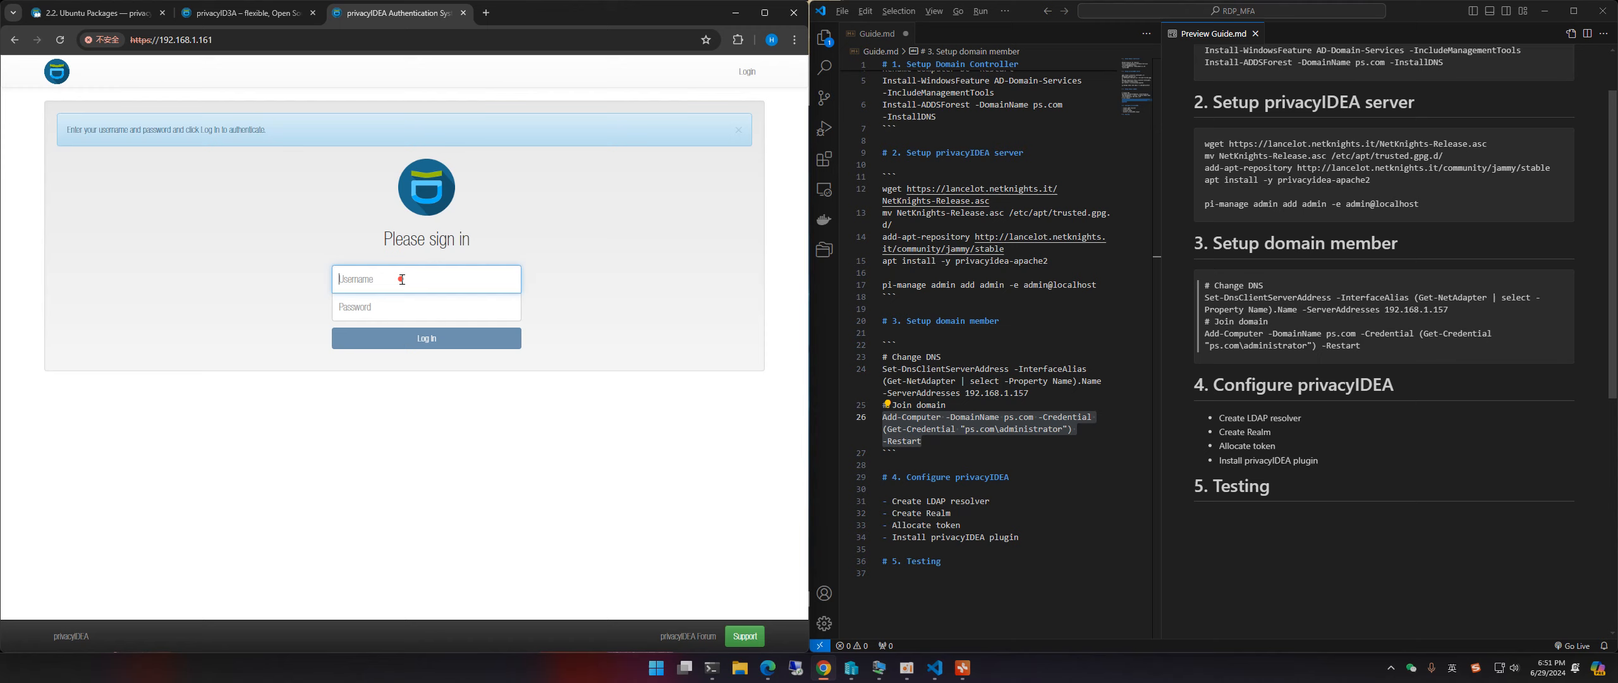
click(402, 279)
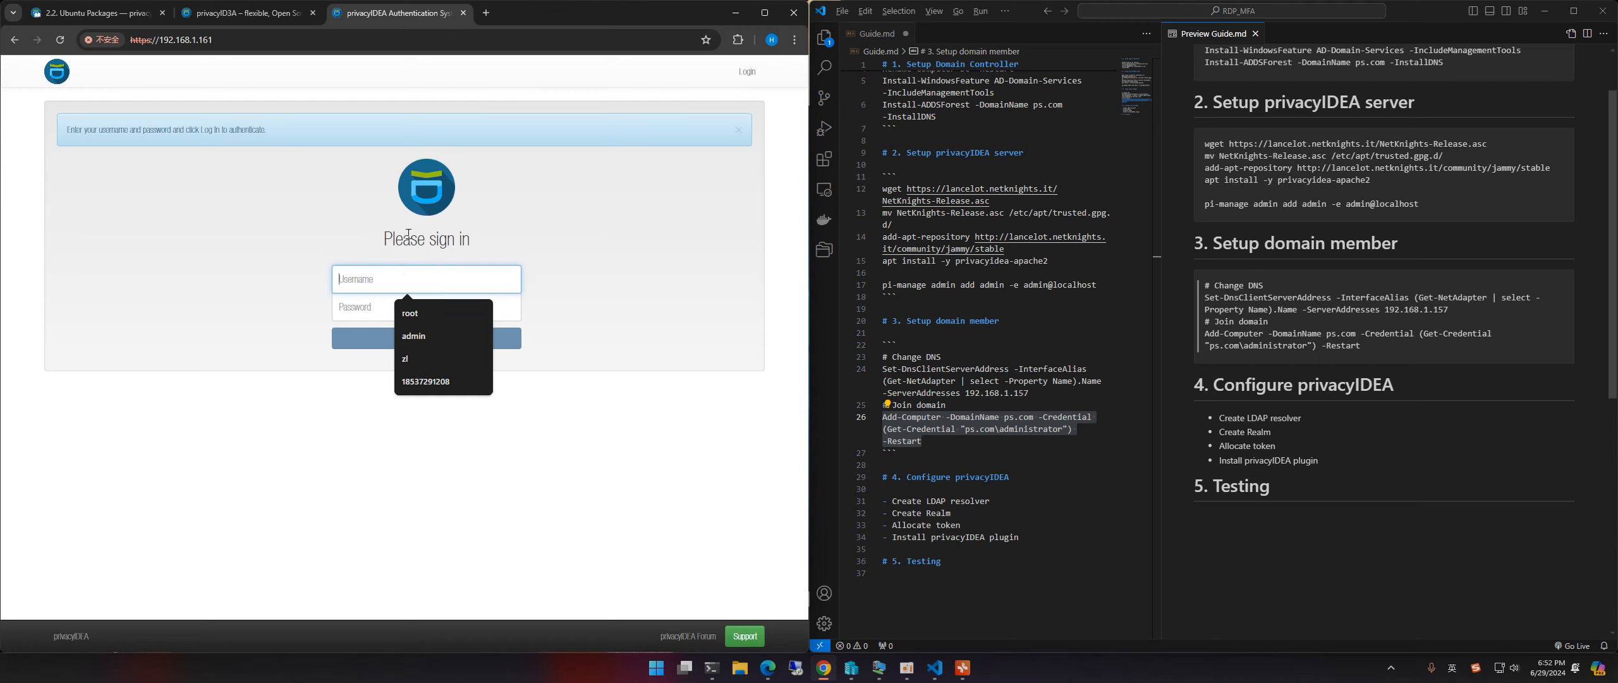
Step: Review the privacyIDEA server setup and admin creation commands in the setup guide
click(1373, 247)
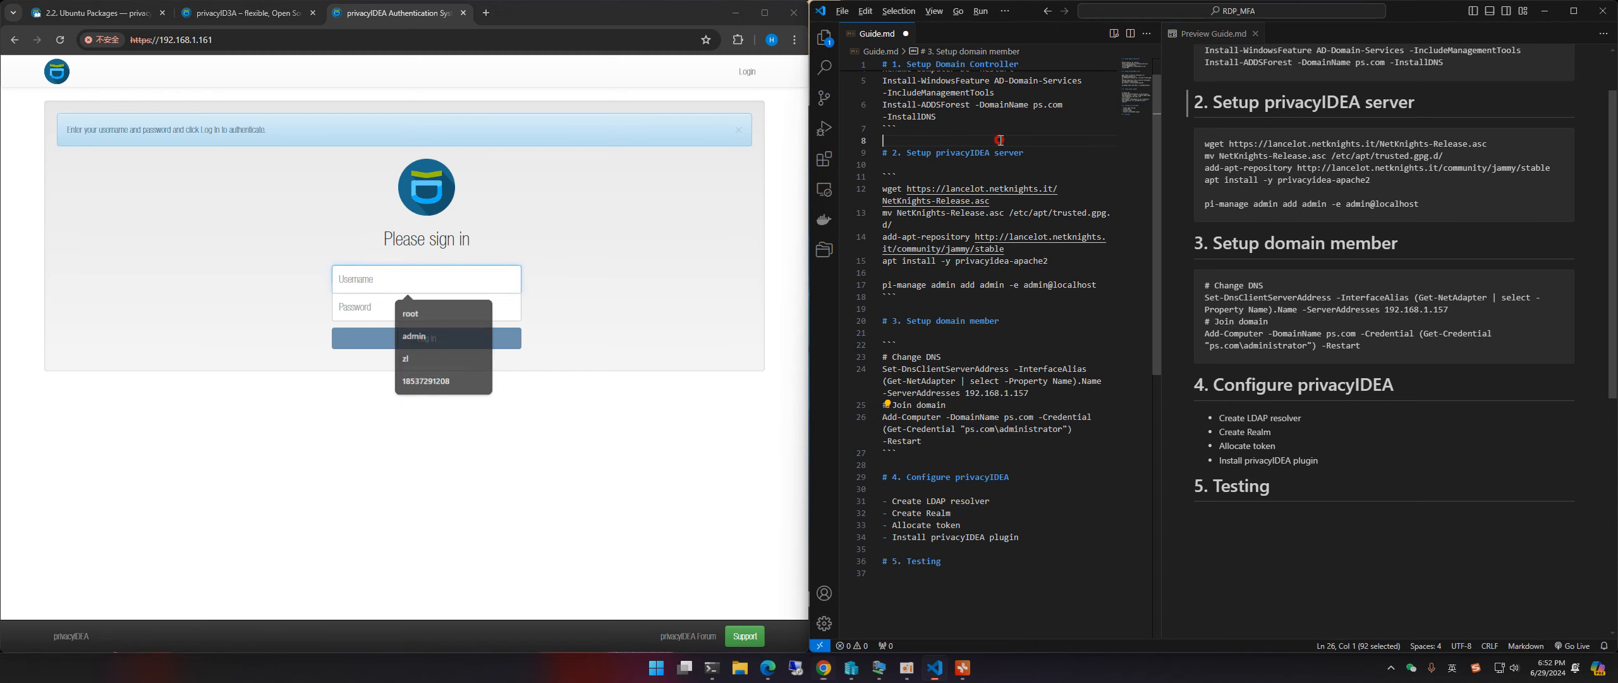
scroll(1373, 248, up, 2)
drag(1212, 171, 1275, 171)
drag(1204, 272, 1236, 273)
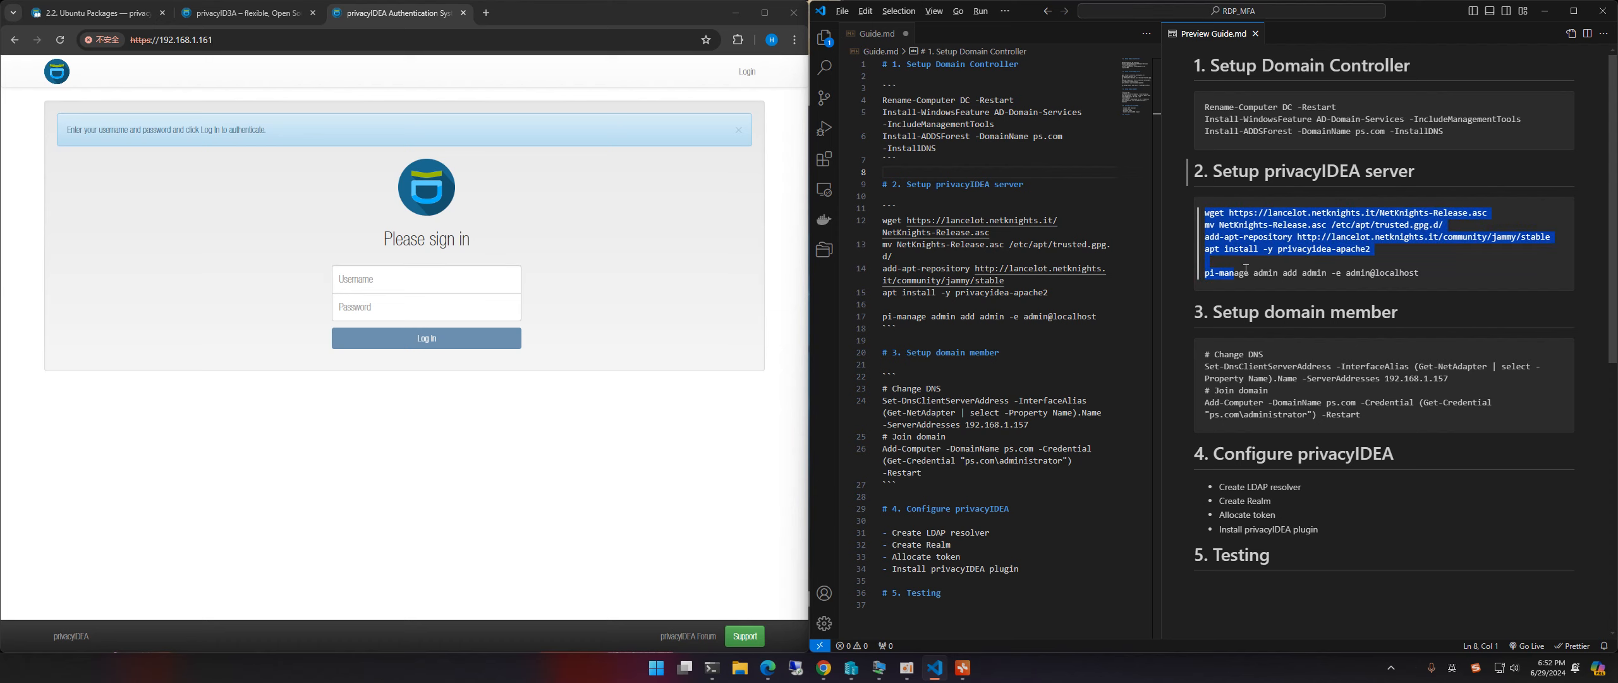
click(1290, 272)
click(1427, 272)
drag(1426, 272, 1206, 273)
click(1236, 276)
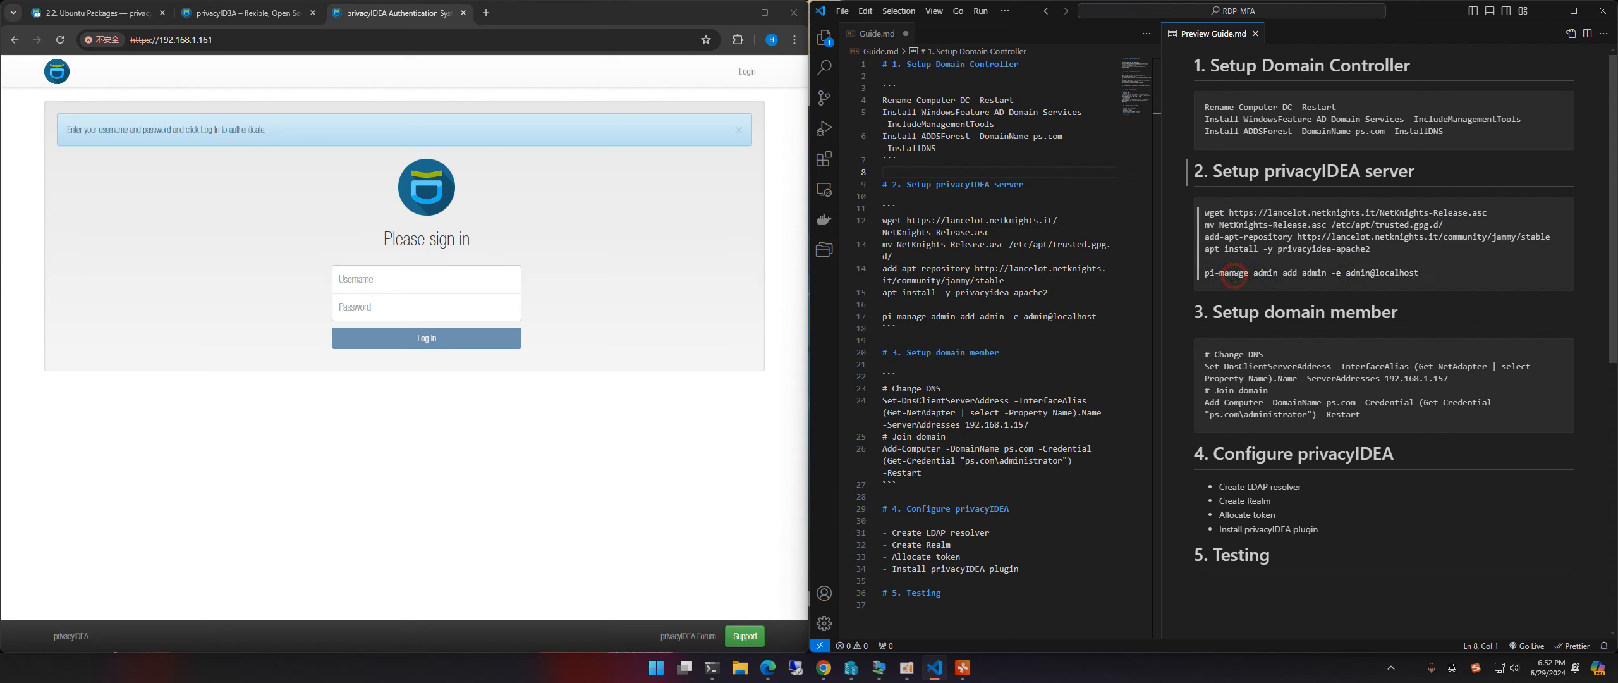
Step: Sign in to privacyIDEA as admin with the admin password
click(407, 280)
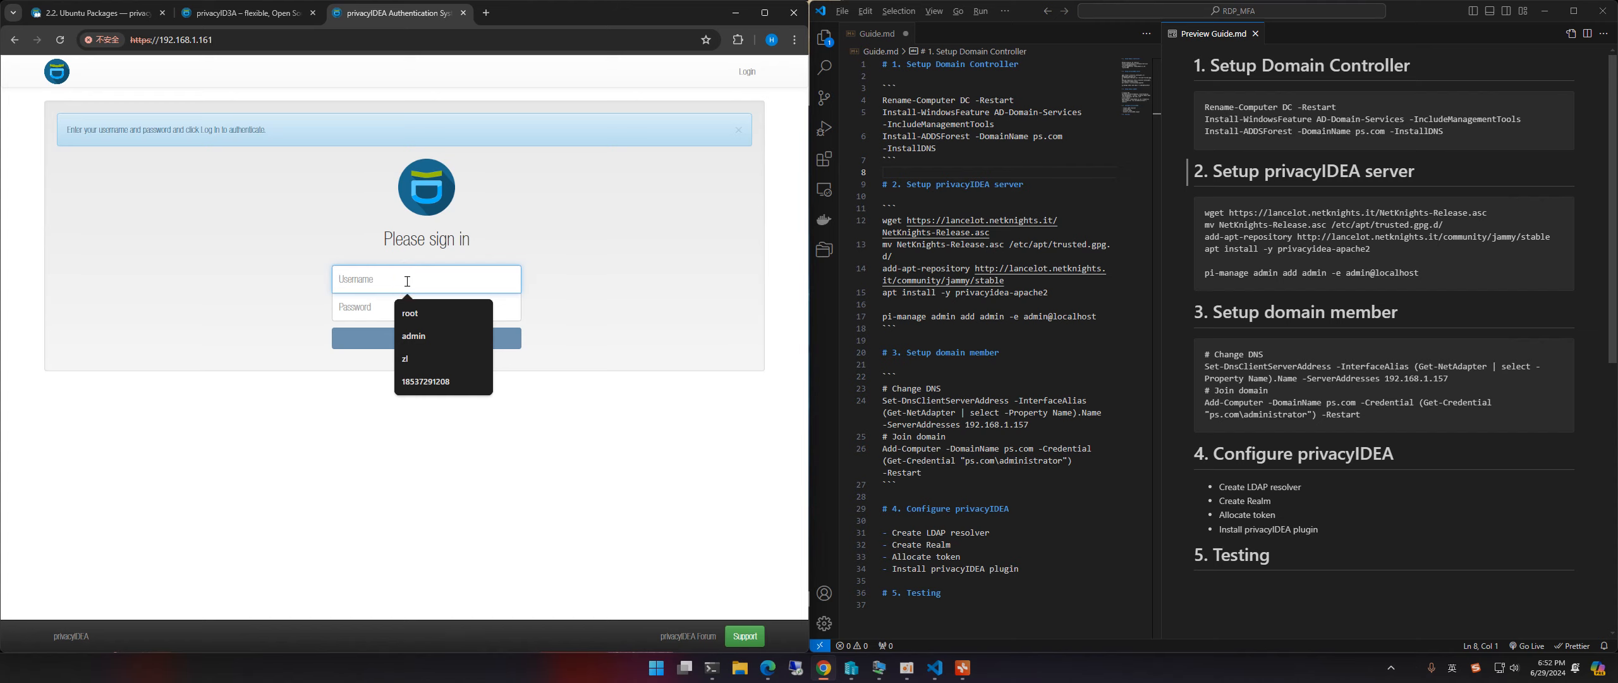
text(admin)
key(Tab)
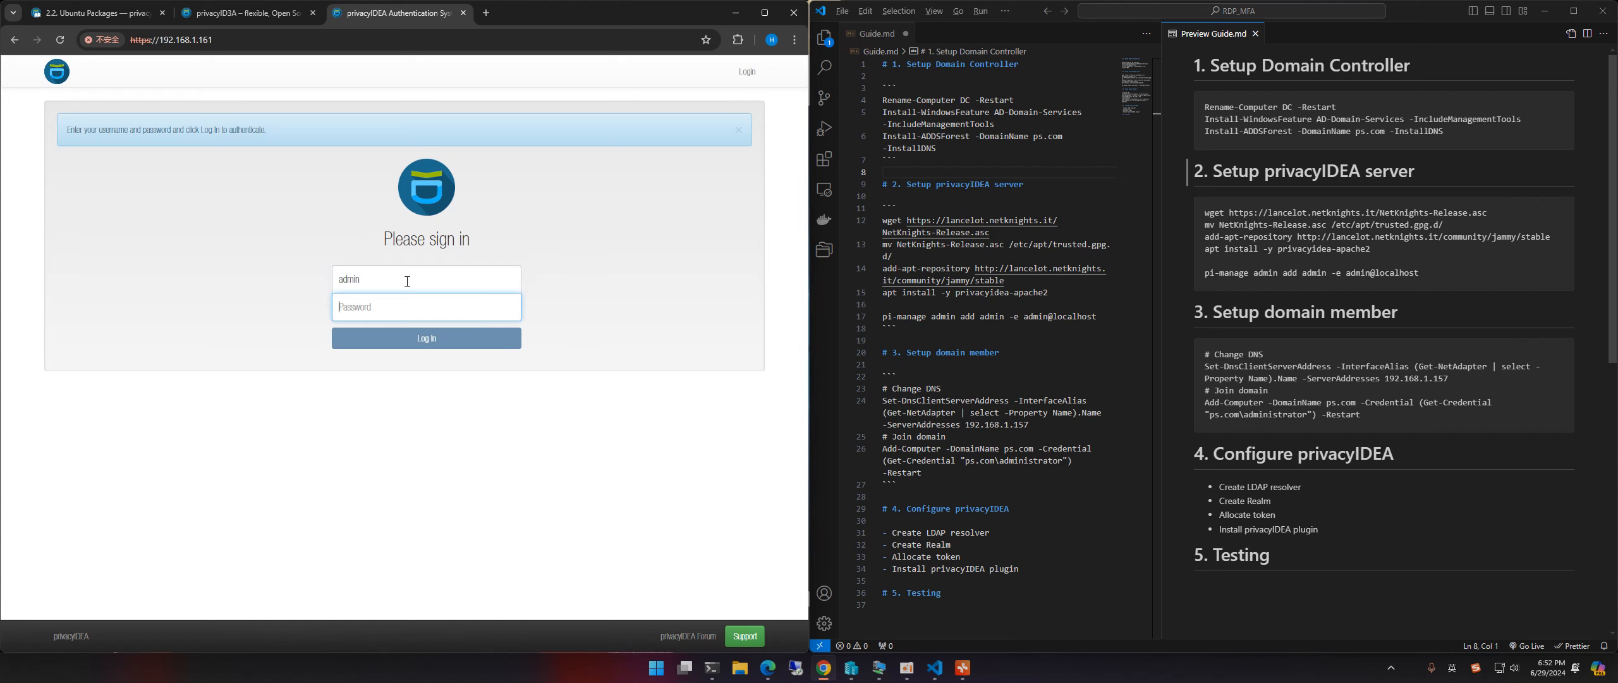
text(ad)
key(Return)
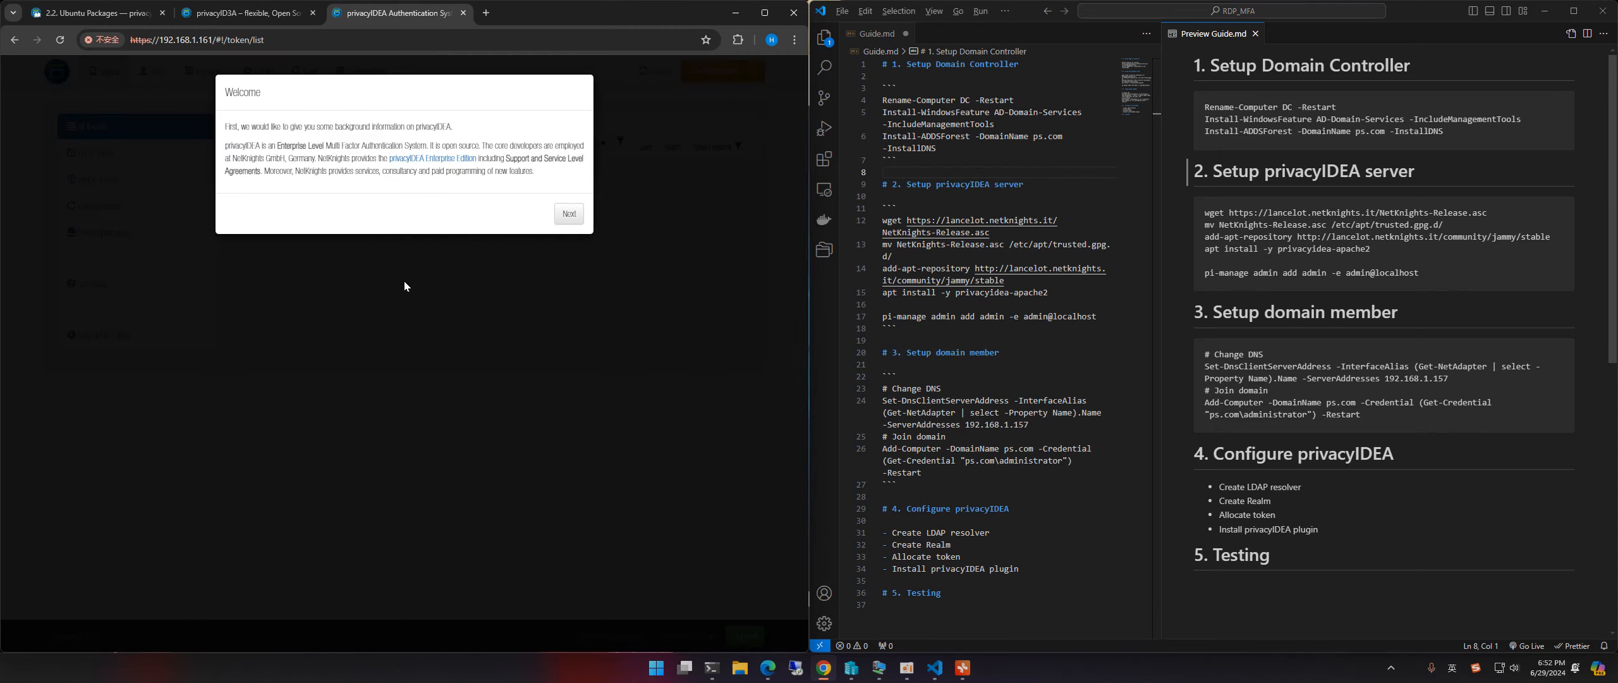
Step: Step through the welcome introduction to the token list and its default-realm prompt
click(569, 215)
click(561, 279)
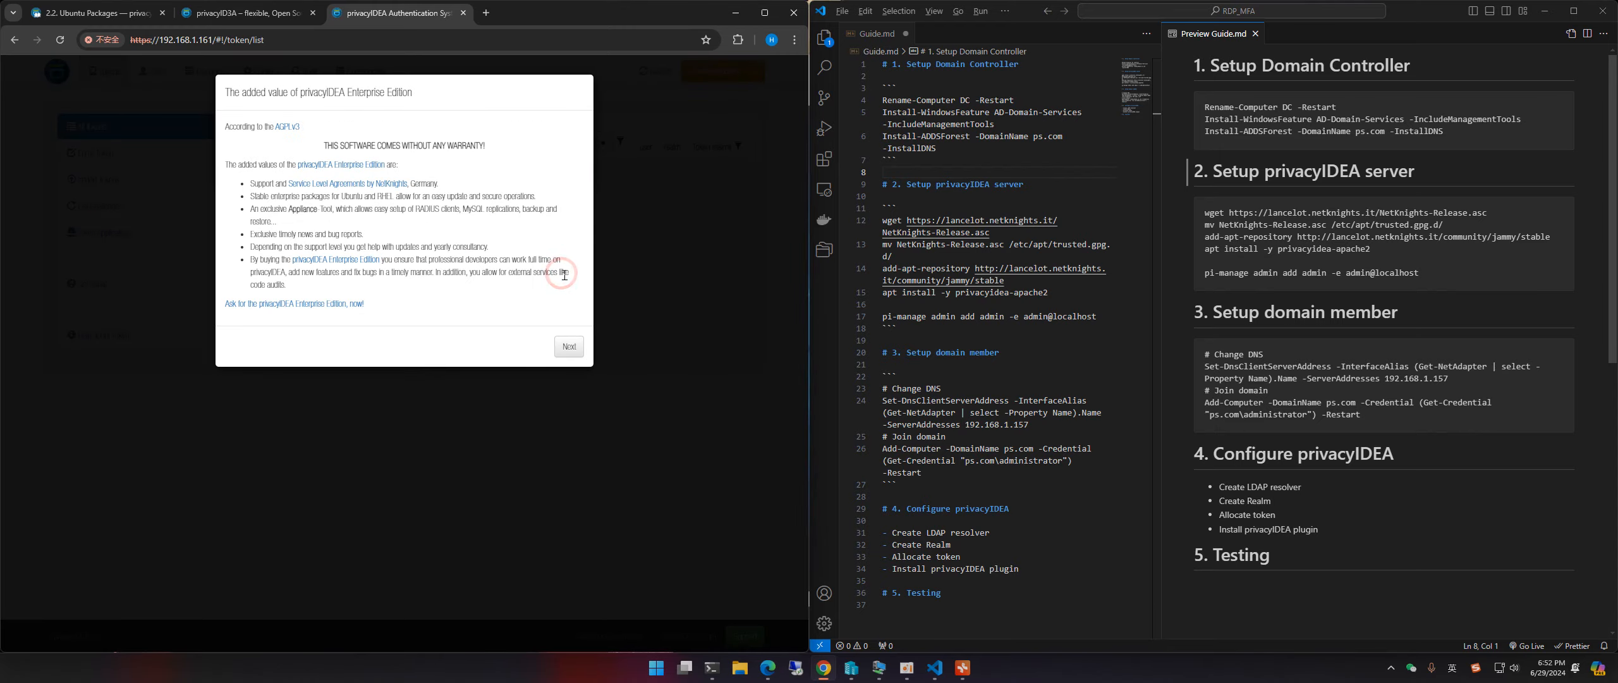
click(569, 346)
click(560, 190)
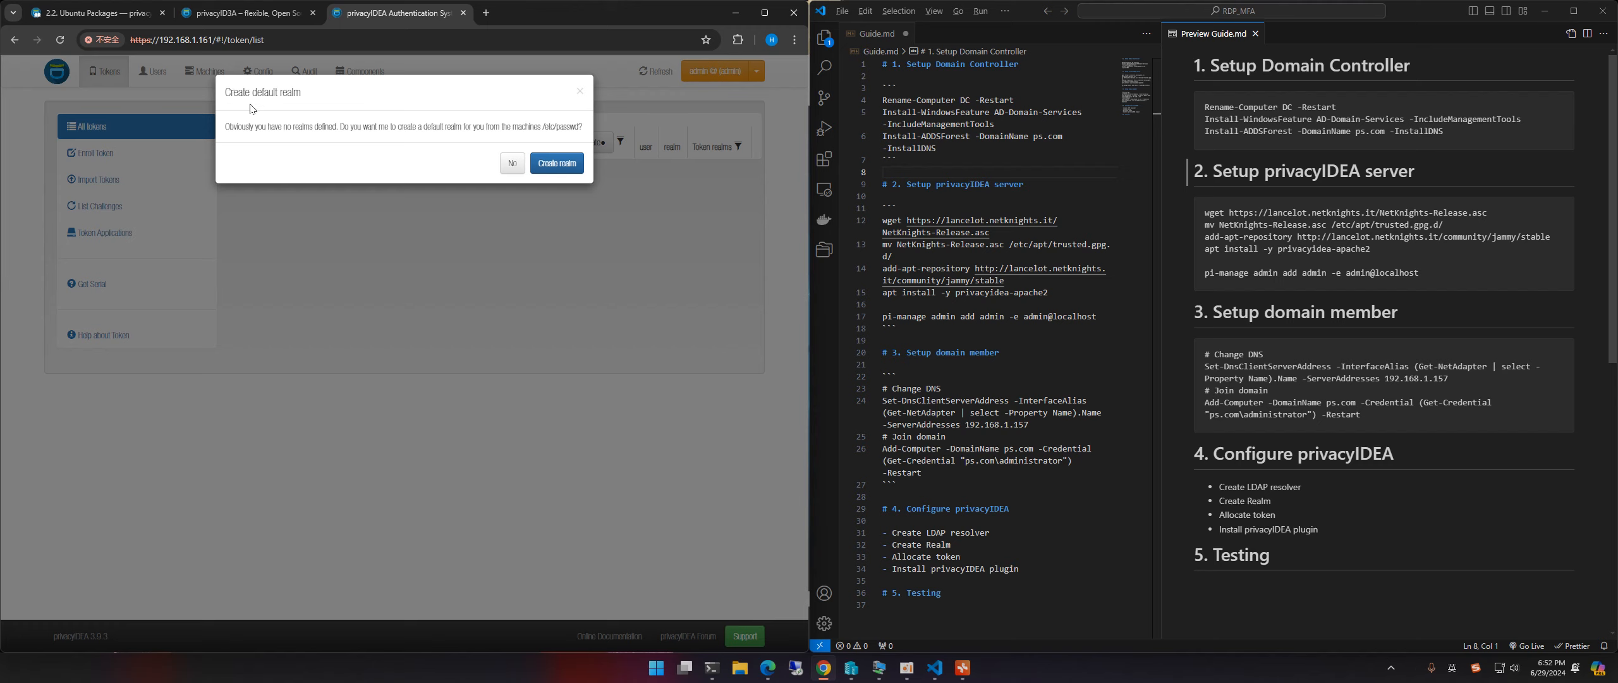
drag(228, 94, 307, 94)
click(280, 137)
drag(226, 92, 287, 91)
click(287, 91)
Step: Decline the default realm and check the Create LDAP resolver step in the guide
click(512, 164)
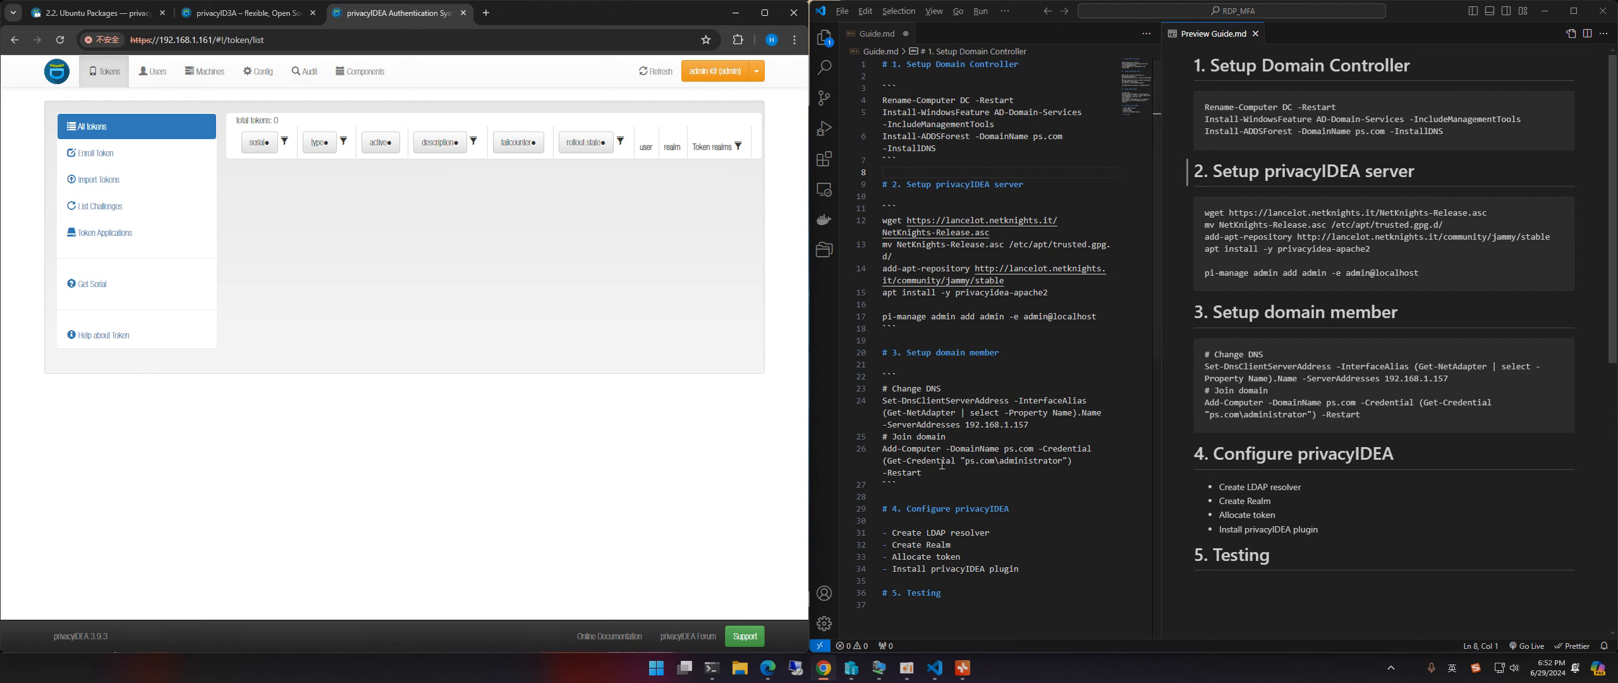
scroll(1262, 338, down, 2)
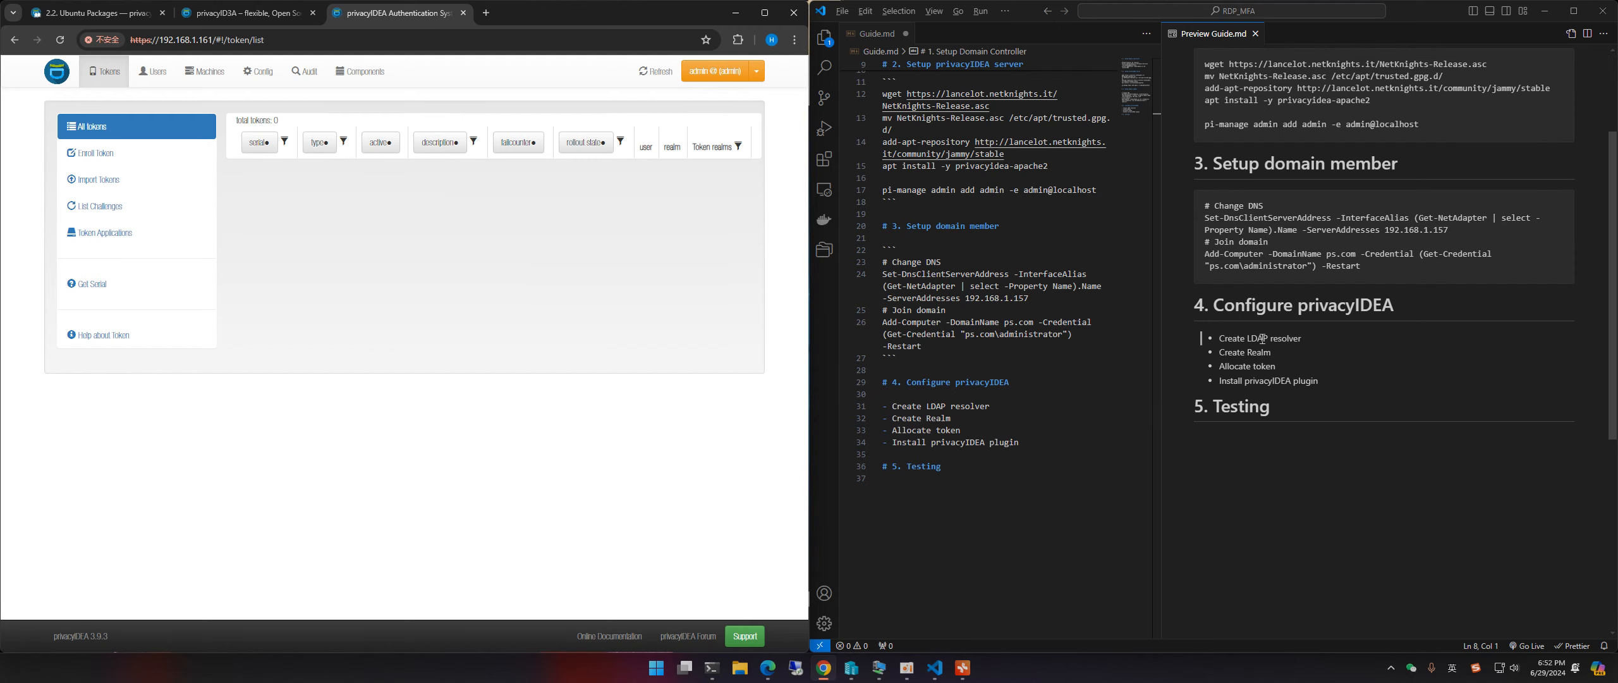
drag(1221, 339, 1306, 345)
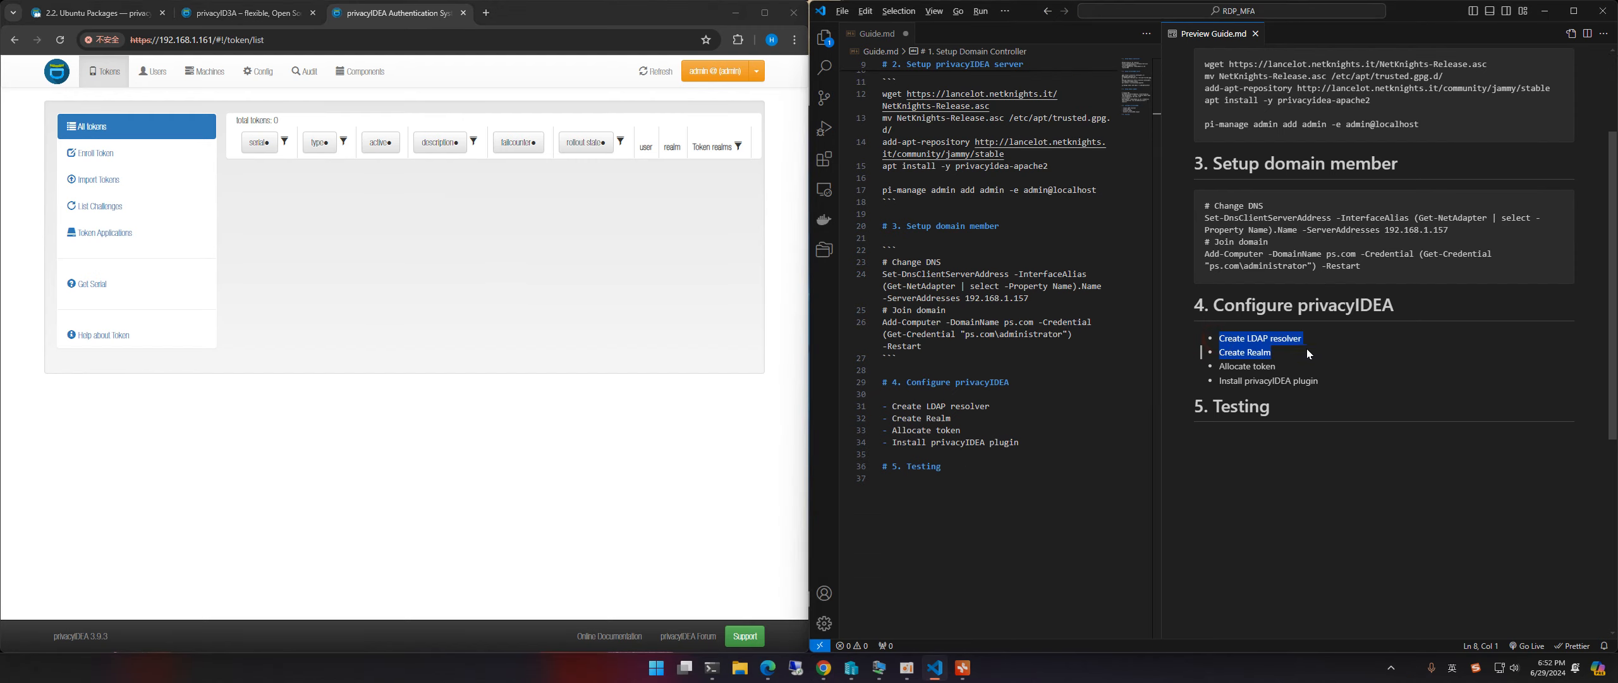
click(1271, 337)
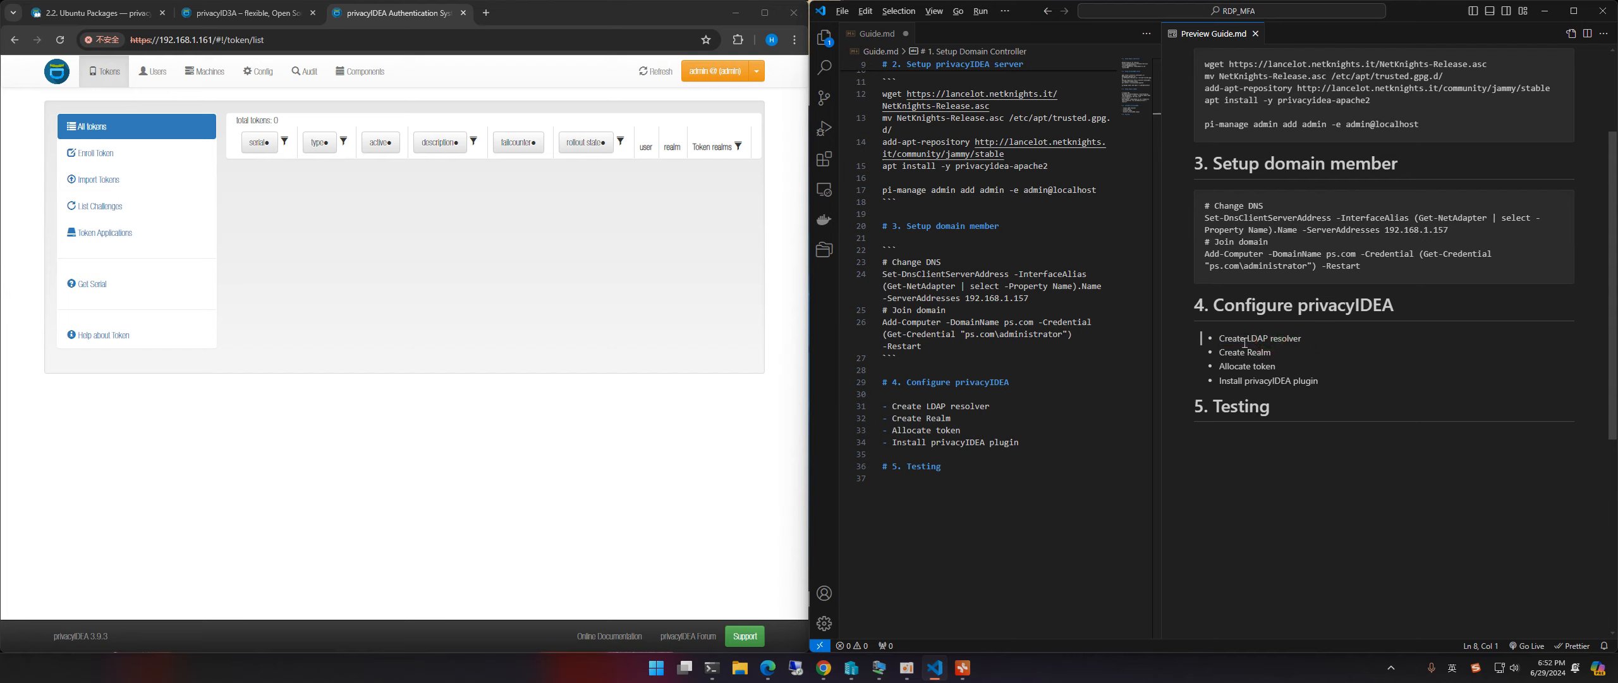
click(364, 229)
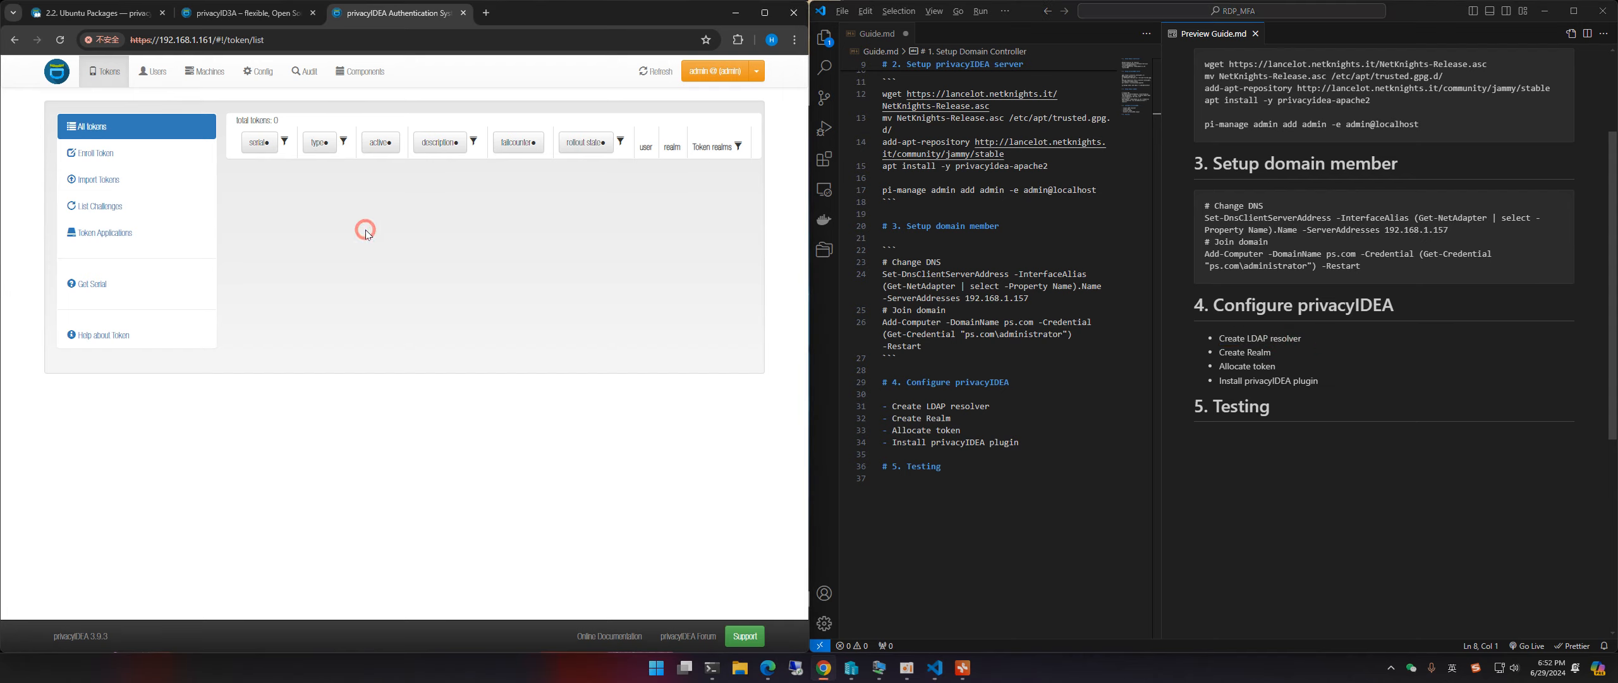
Step: Start a new LDAP resolver under Config > Users named ps.com-resolver
click(263, 78)
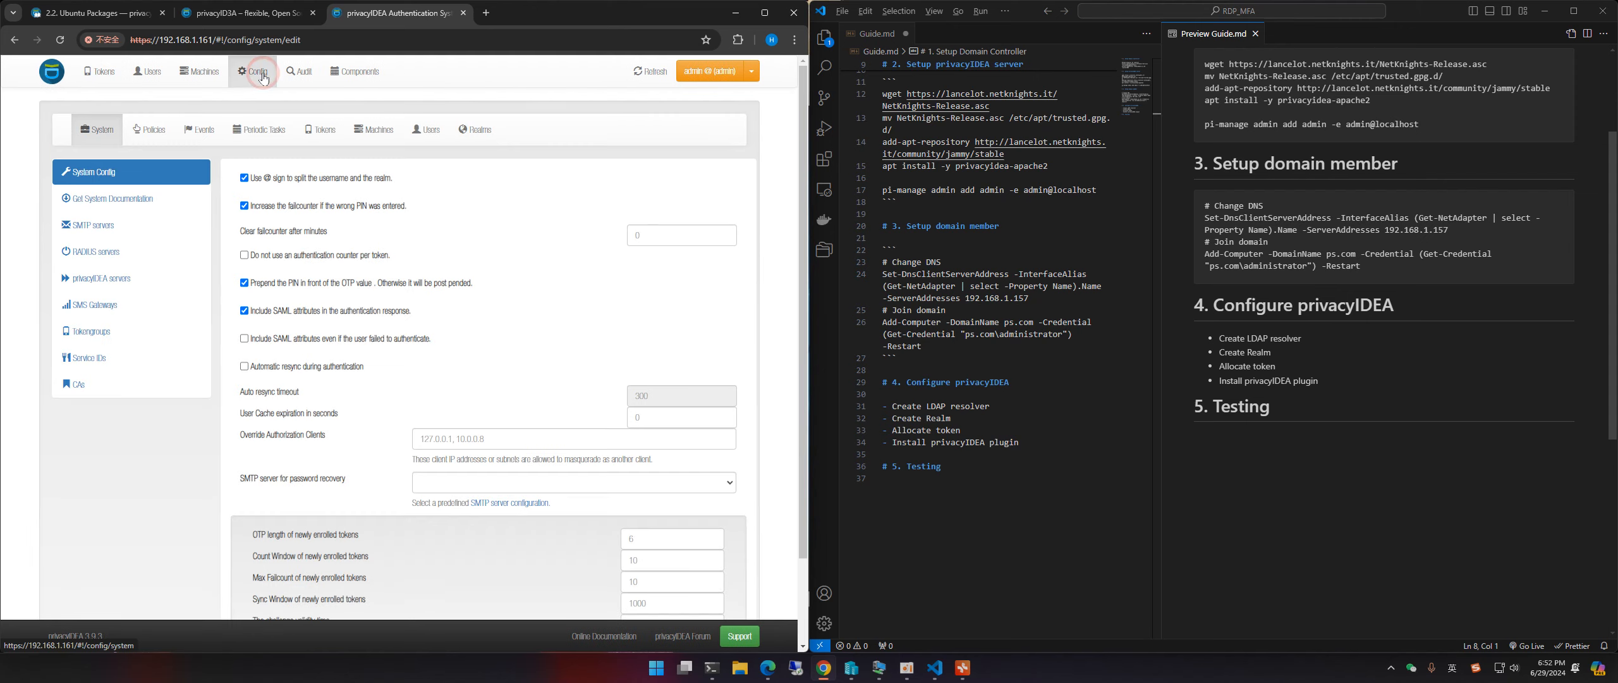
click(435, 139)
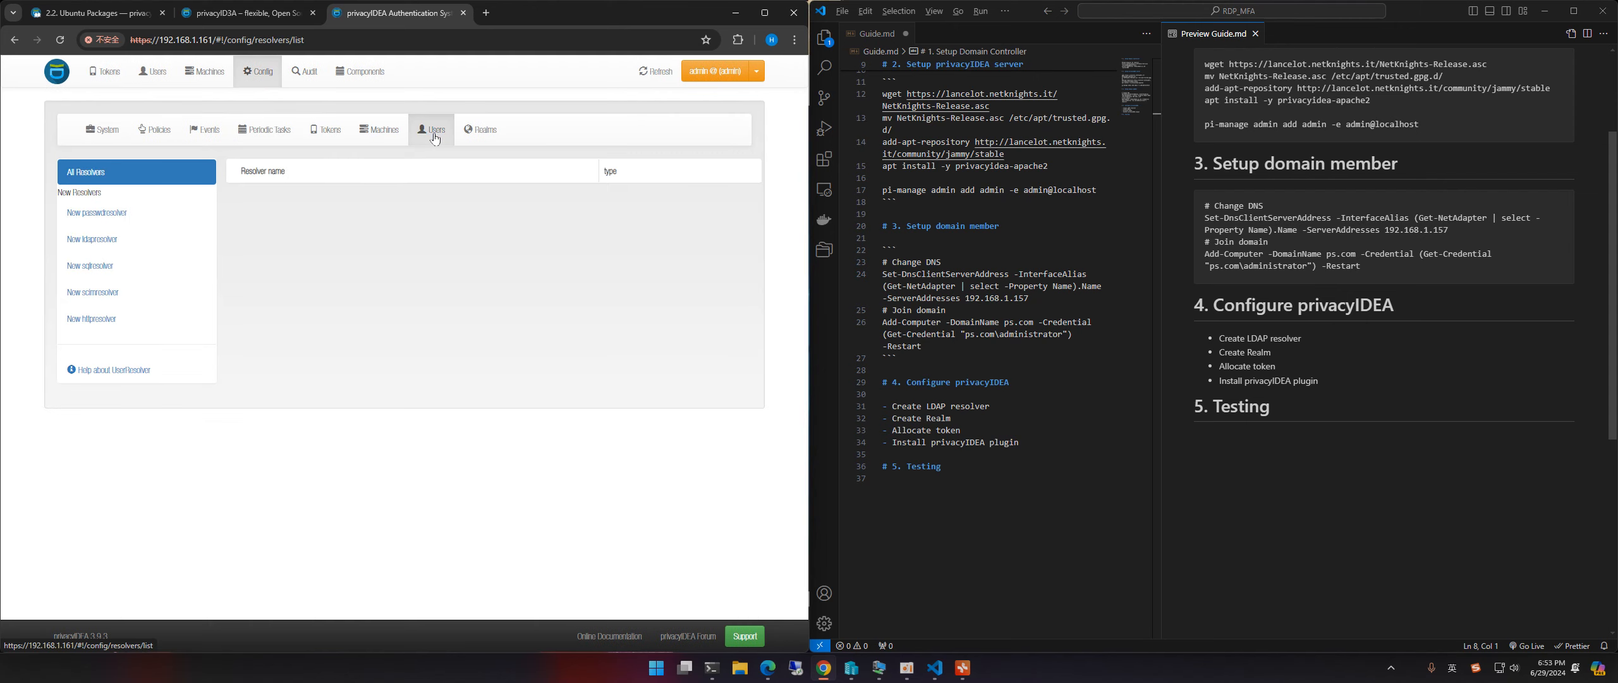
click(97, 243)
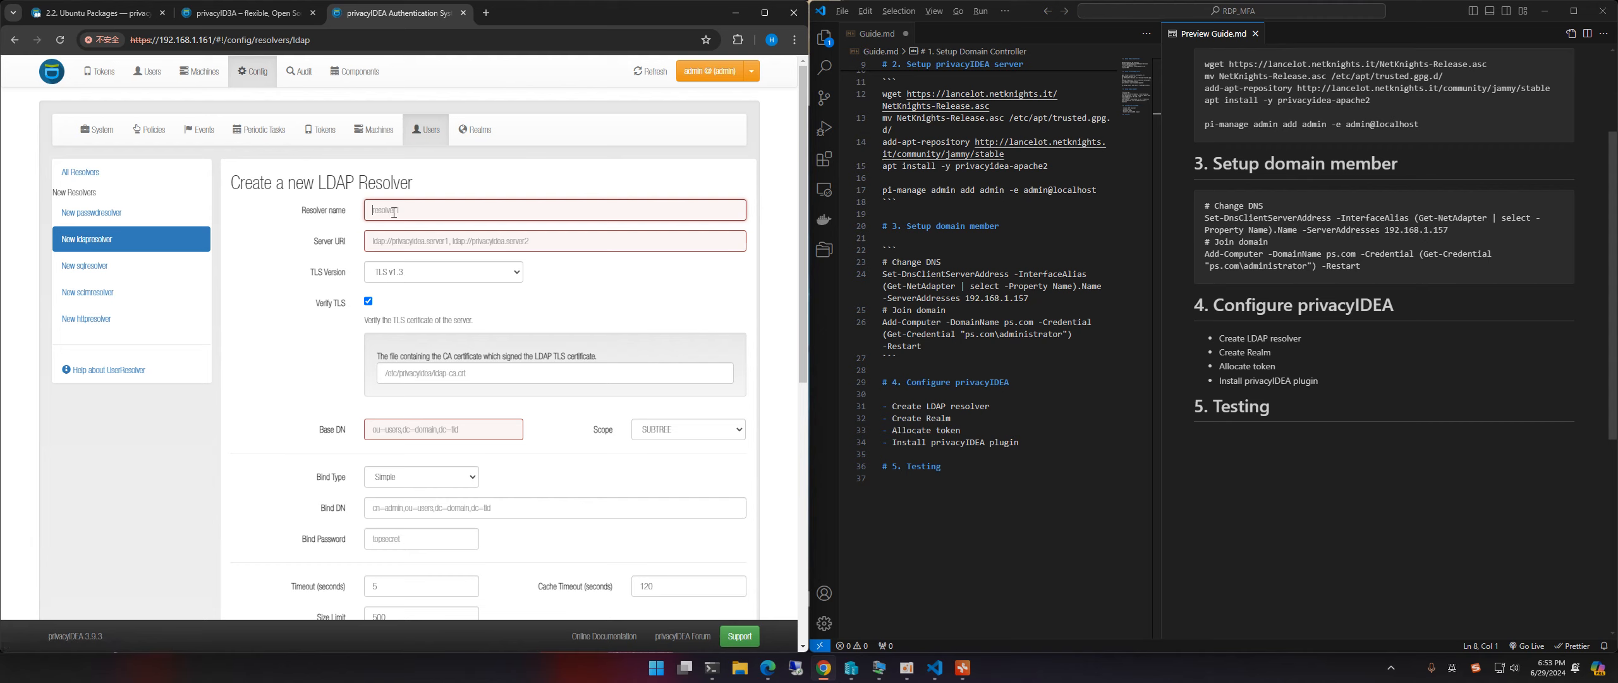
text(ps.com-)
key(BackSpace)
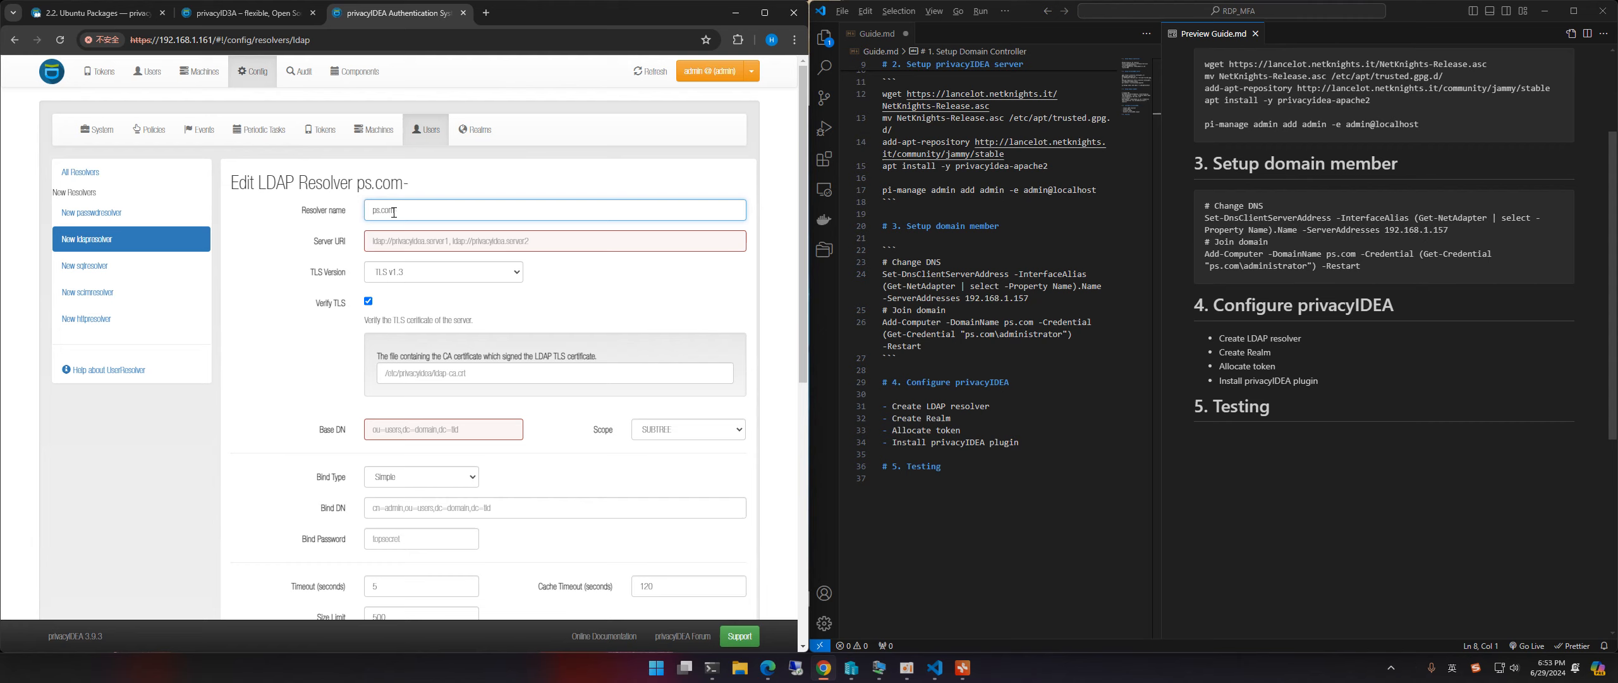
text(resolver)
click(390, 240)
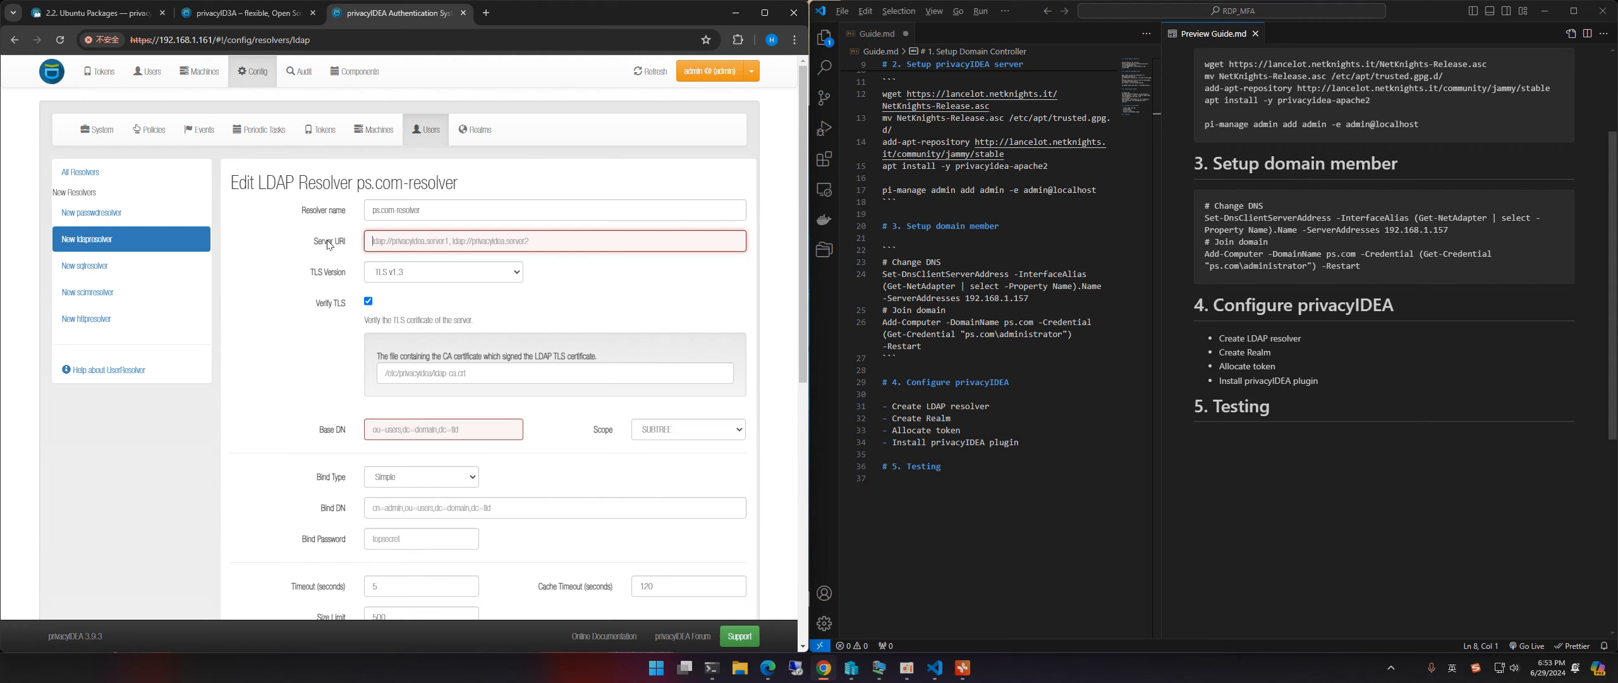
click(395, 241)
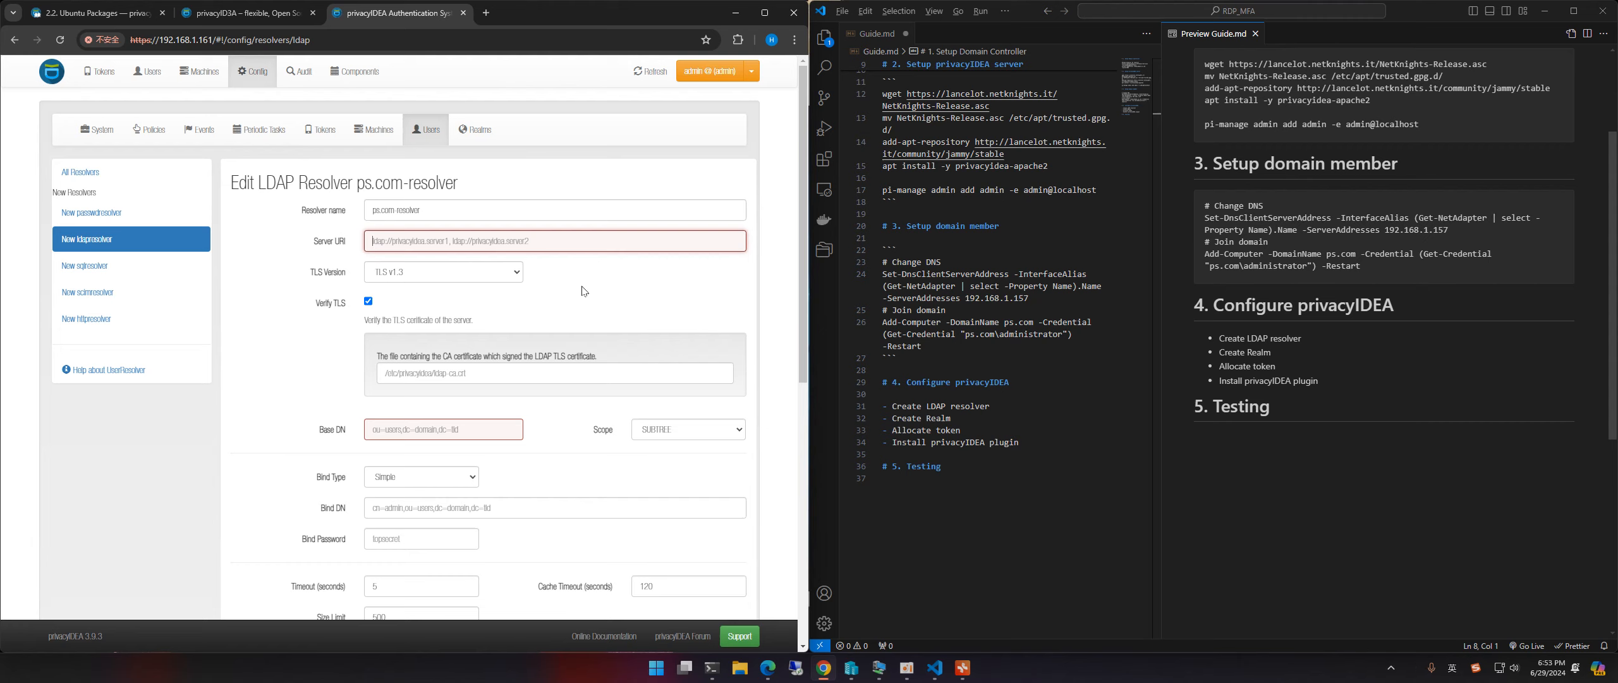
Step: Enter ldap://dc.ps.com as the server URI, uncheck STARTTLS, and focus the empty Base DN field
text(lda)
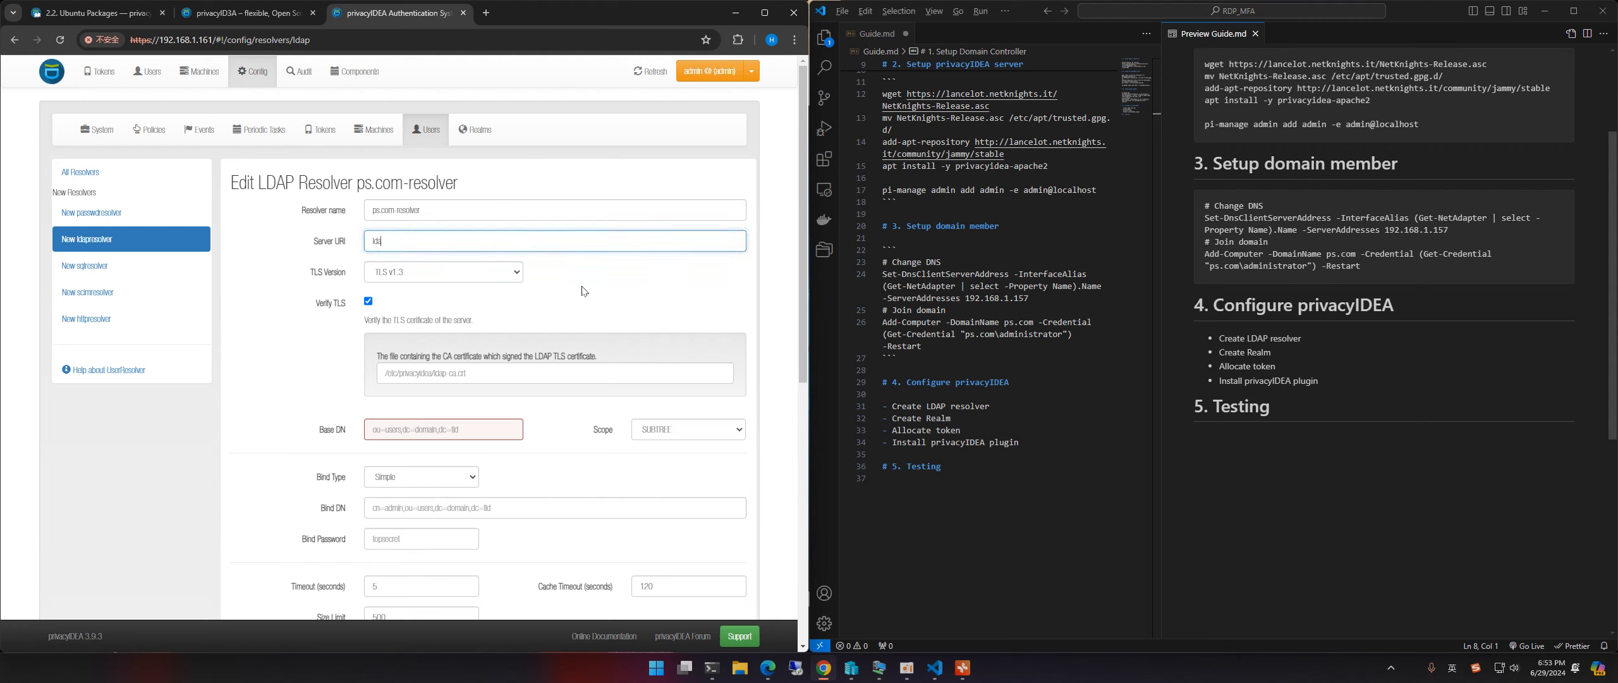
text(p://dc.)
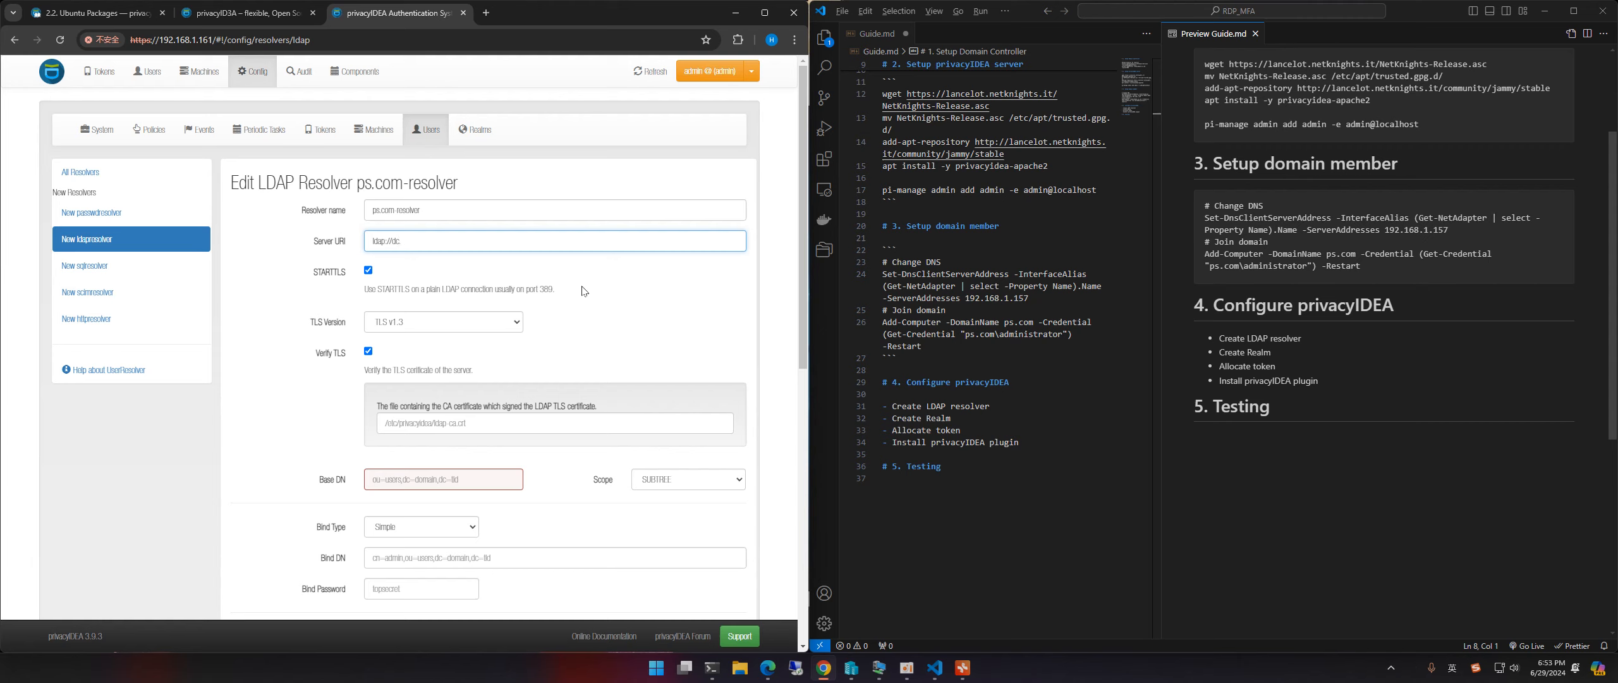
text(ps.com)
click(367, 271)
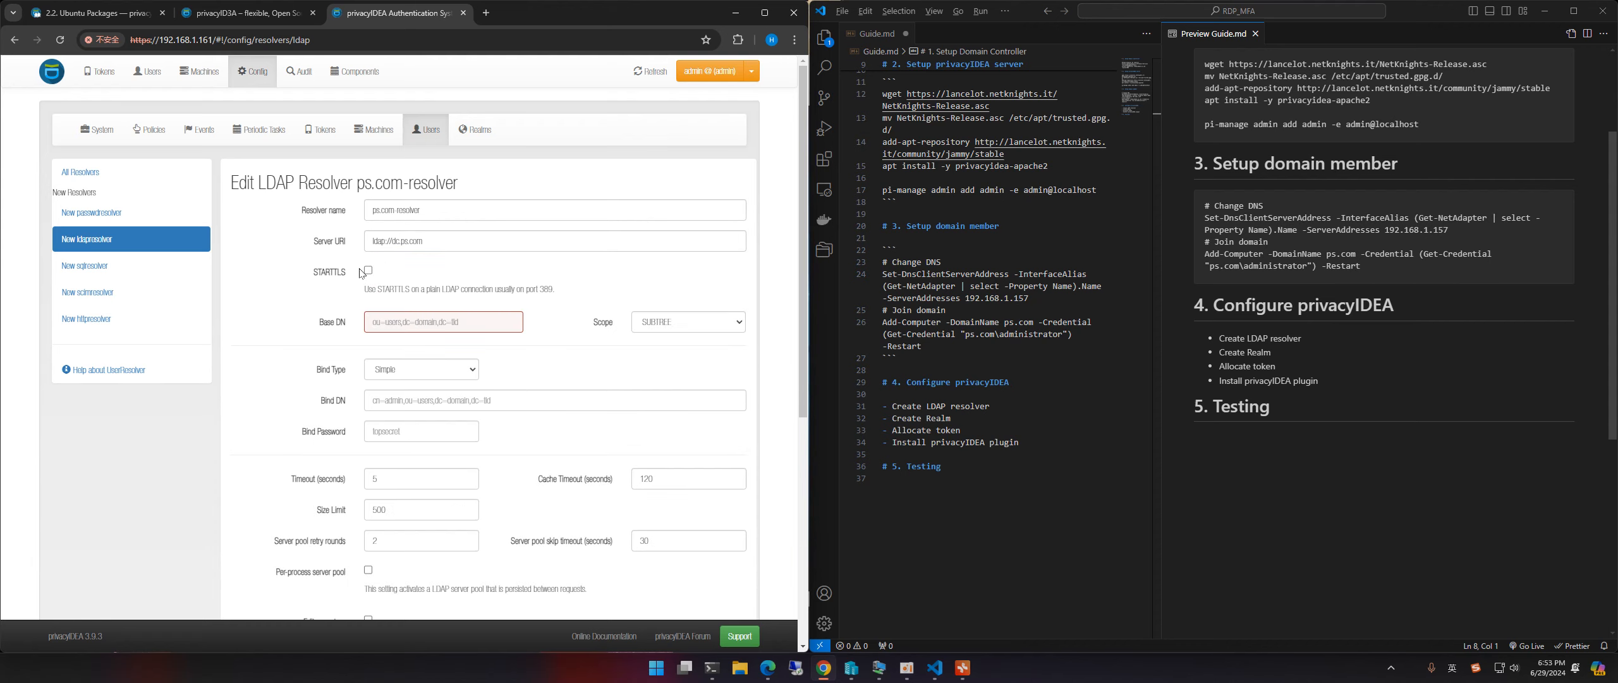
scroll(506, 271, down, 1)
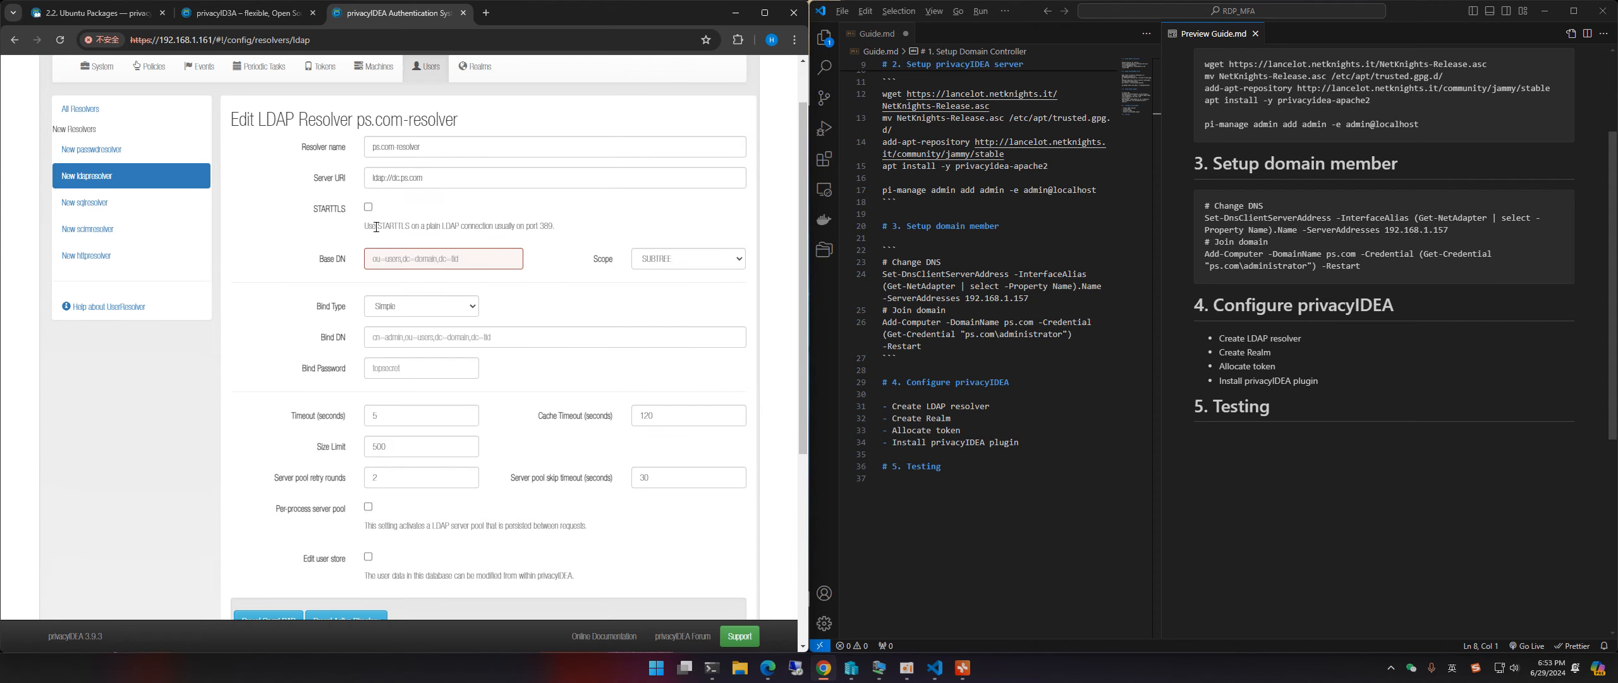
drag(447, 229, 493, 226)
click(496, 223)
click(455, 258)
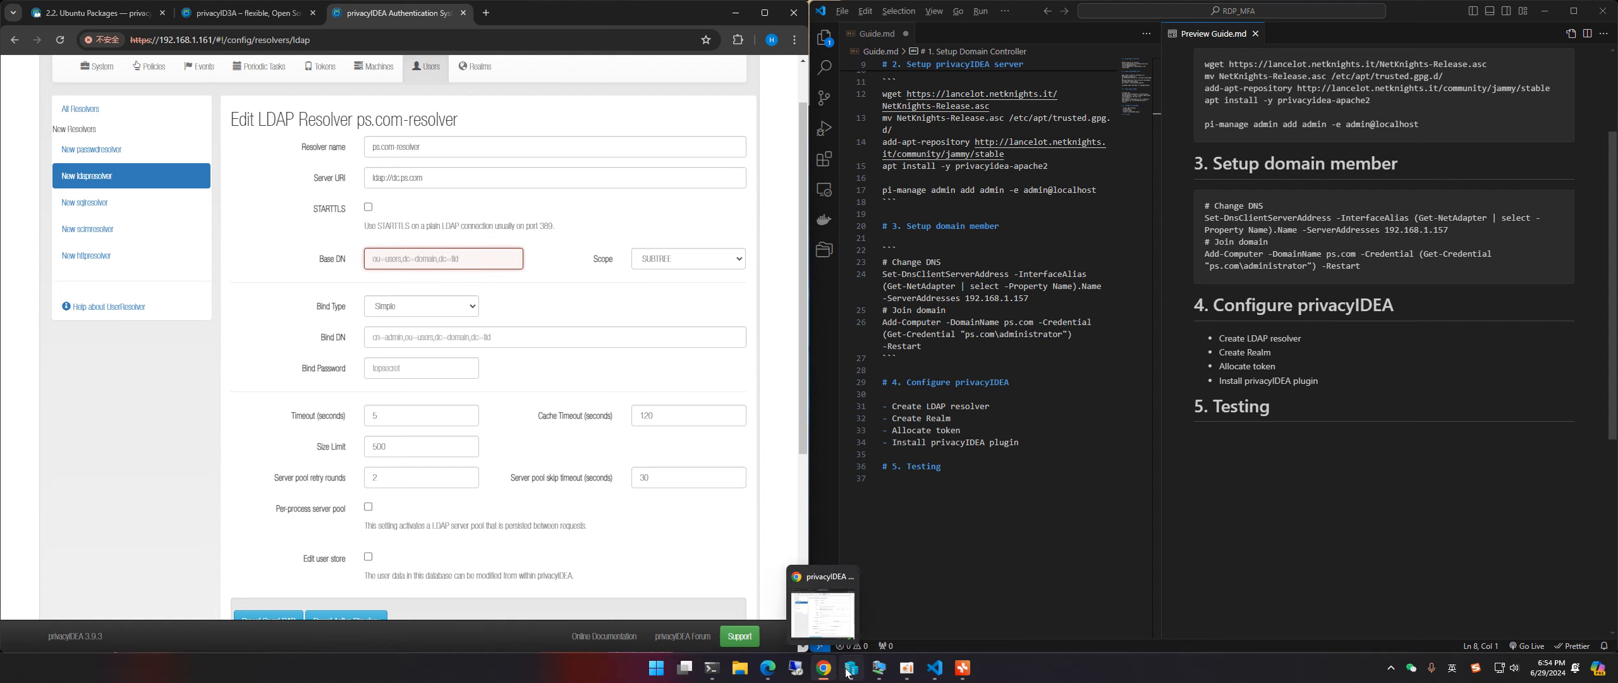
Step: Bring the domain controller VM forward, move it right, and re-disable STARTTLS in the resolver form
mouse_move(876, 672)
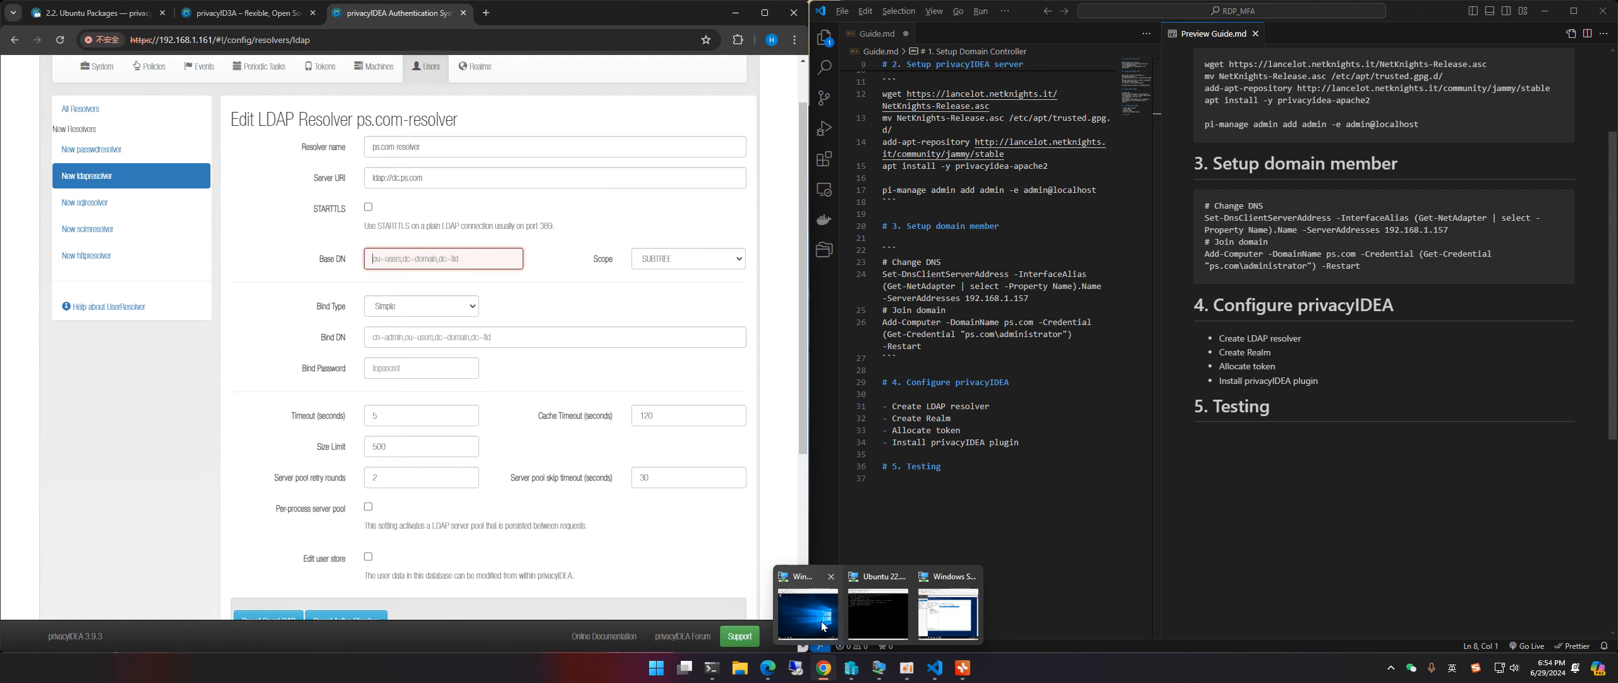
click(821, 623)
mouse_move(878, 670)
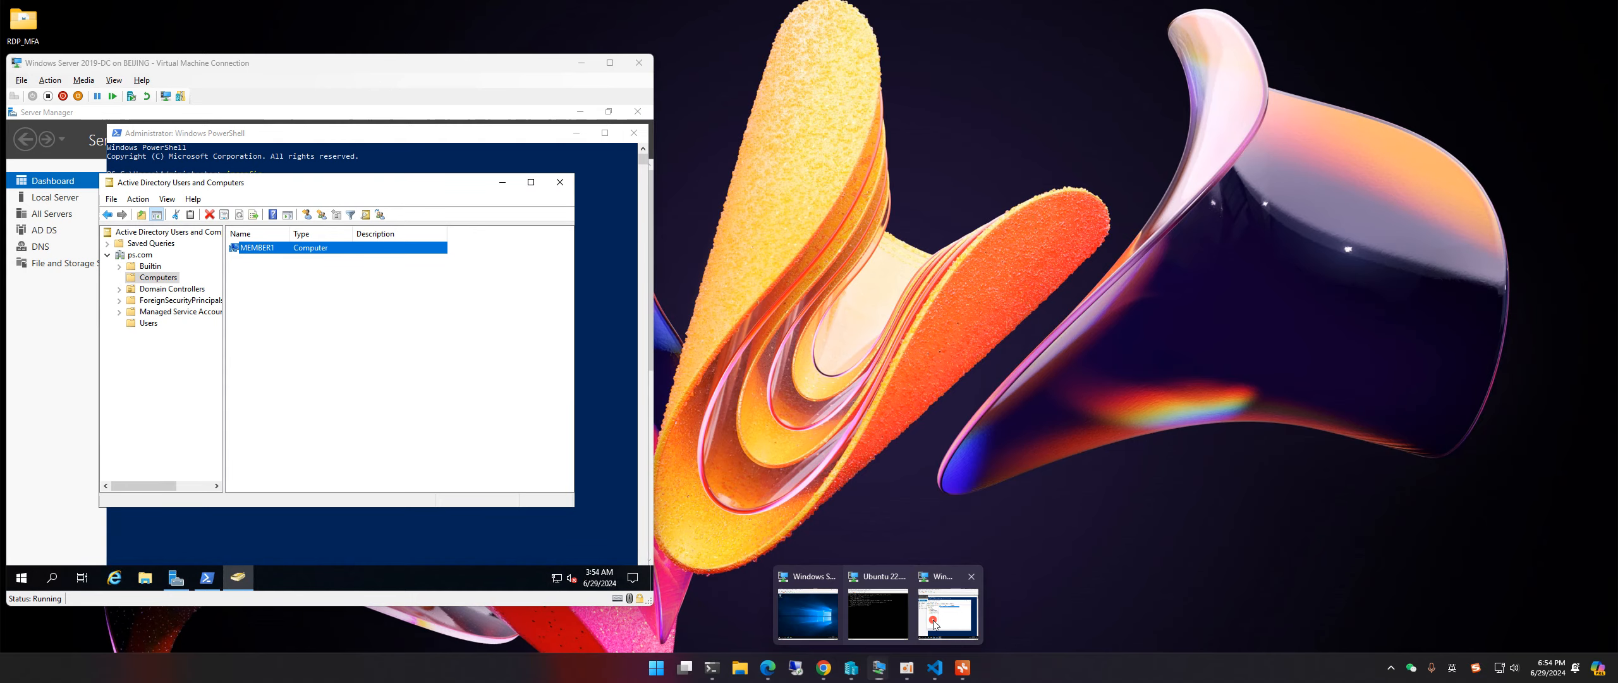
click(948, 614)
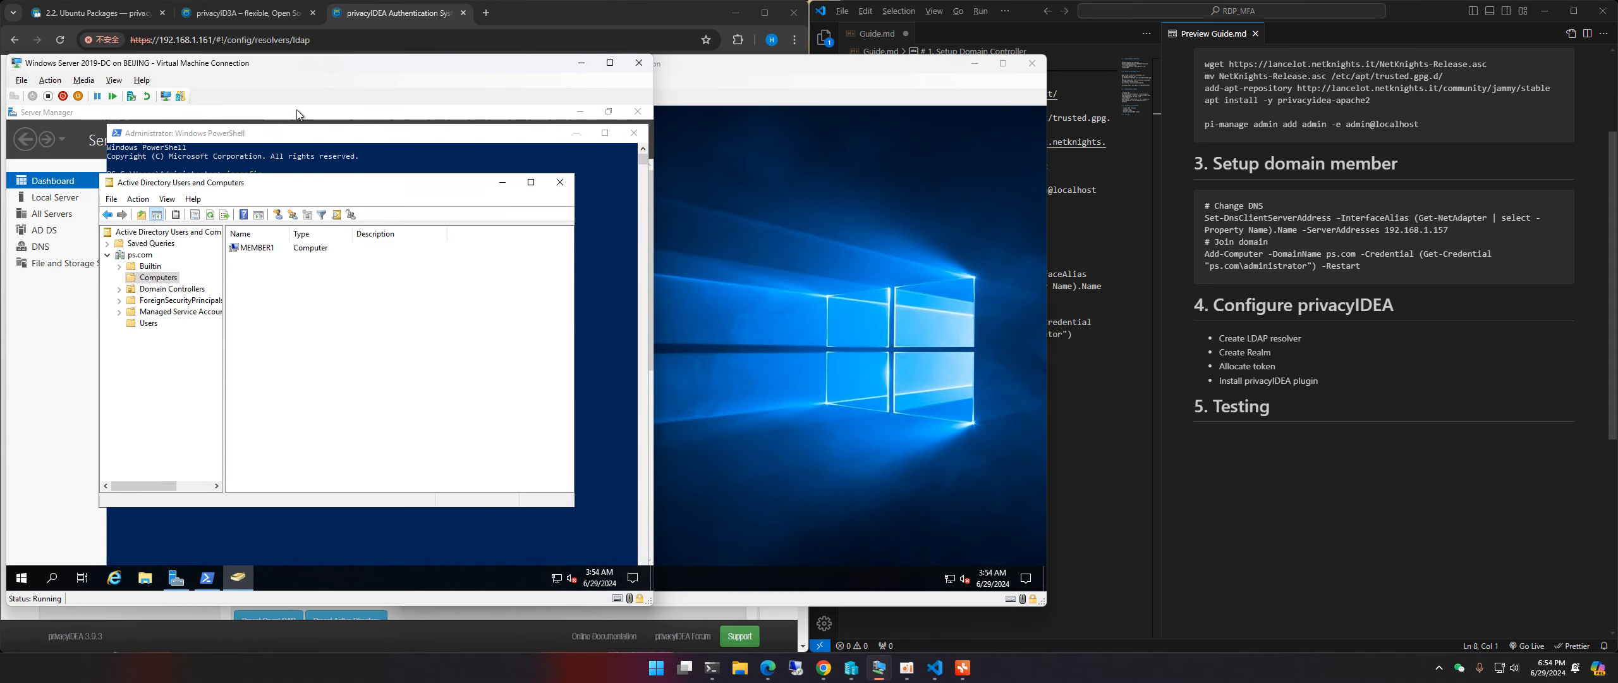
drag(317, 62, 1201, 55)
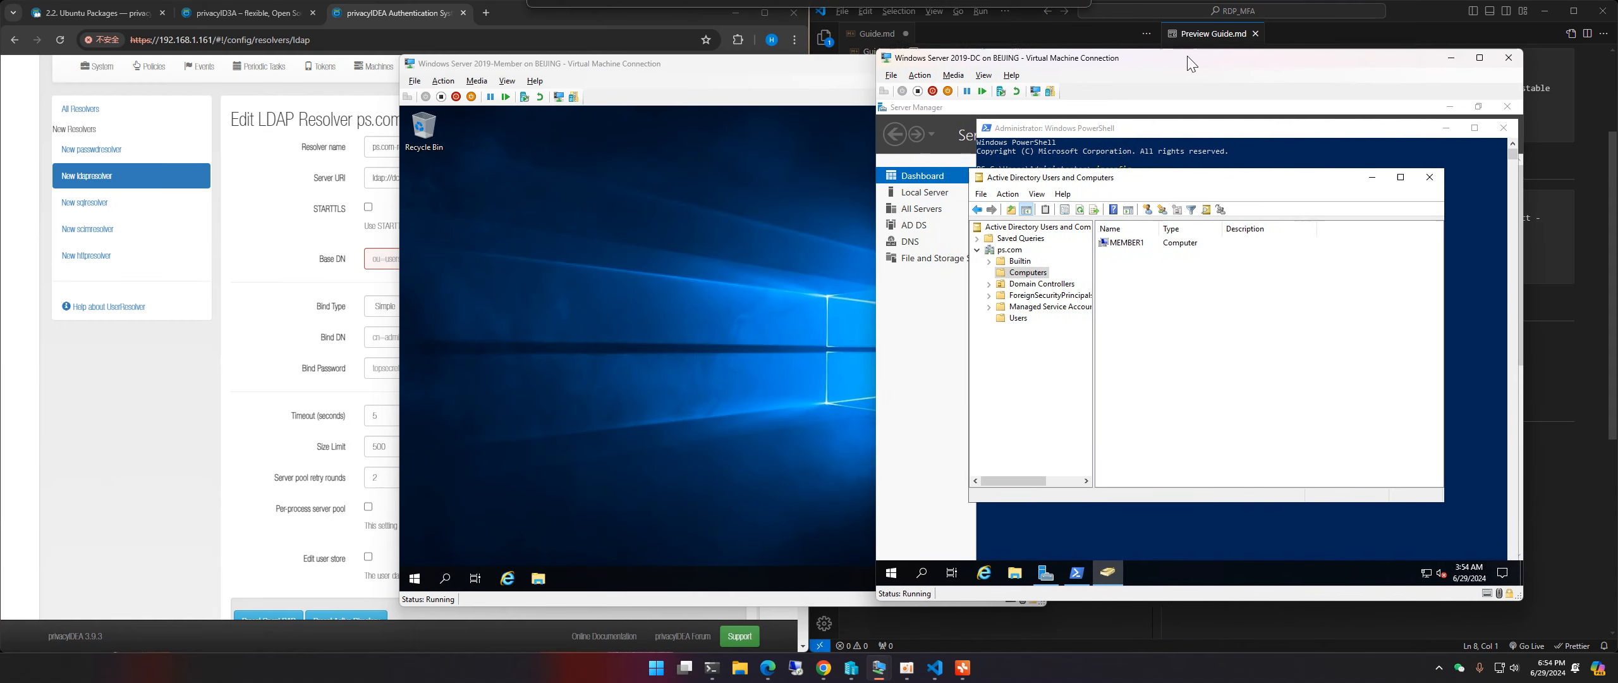
click(289, 208)
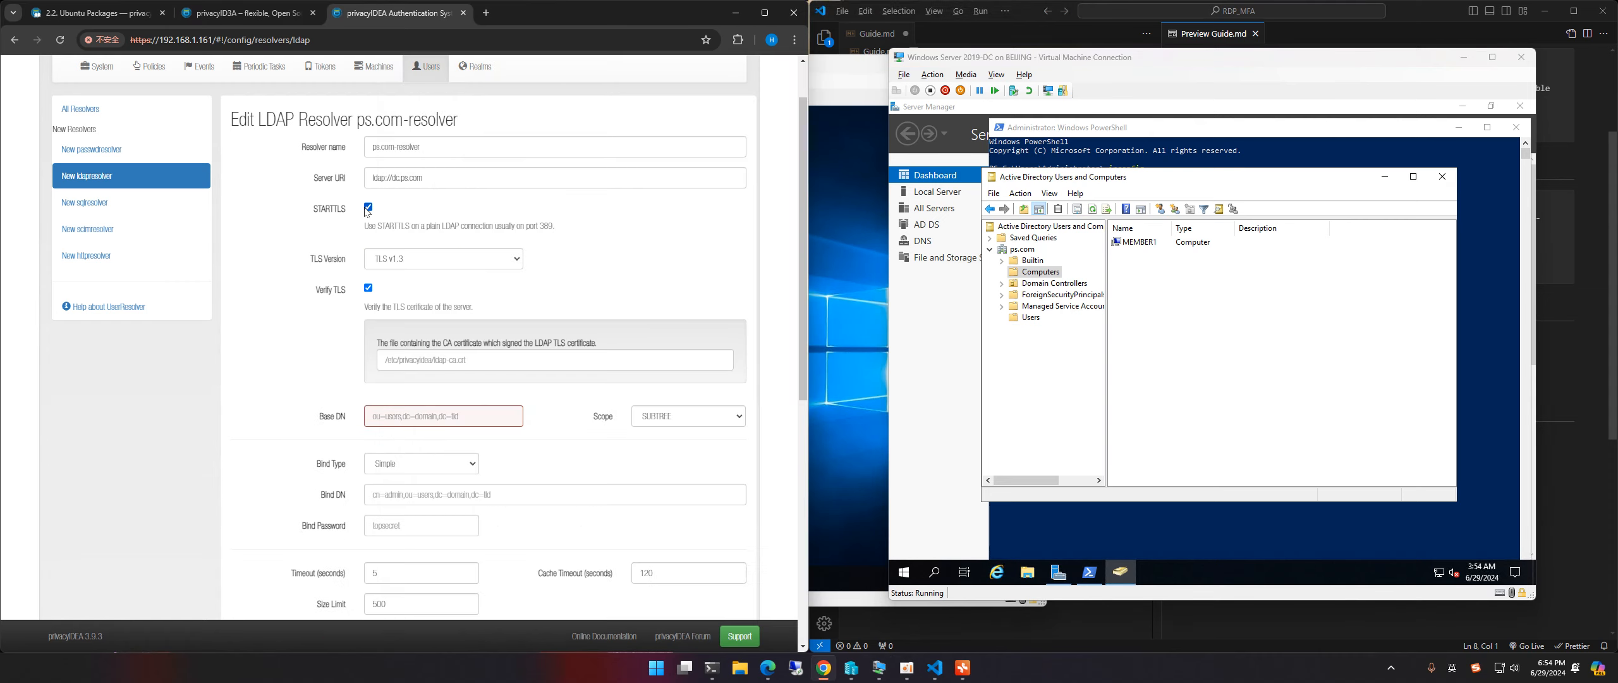
click(368, 207)
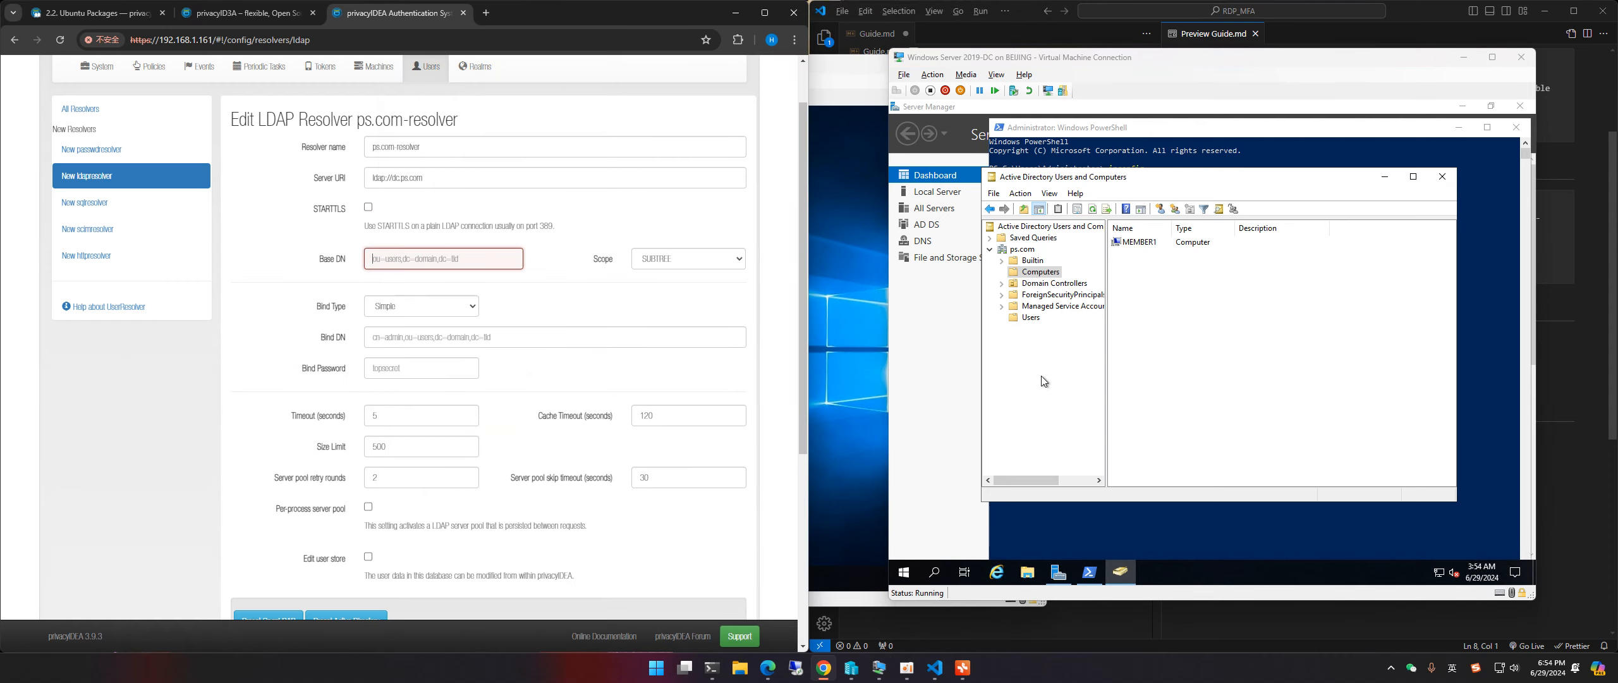
Step: In Active Directory Users and Computers, expand ps.com and select the Users container
drag(1041, 178, 975, 148)
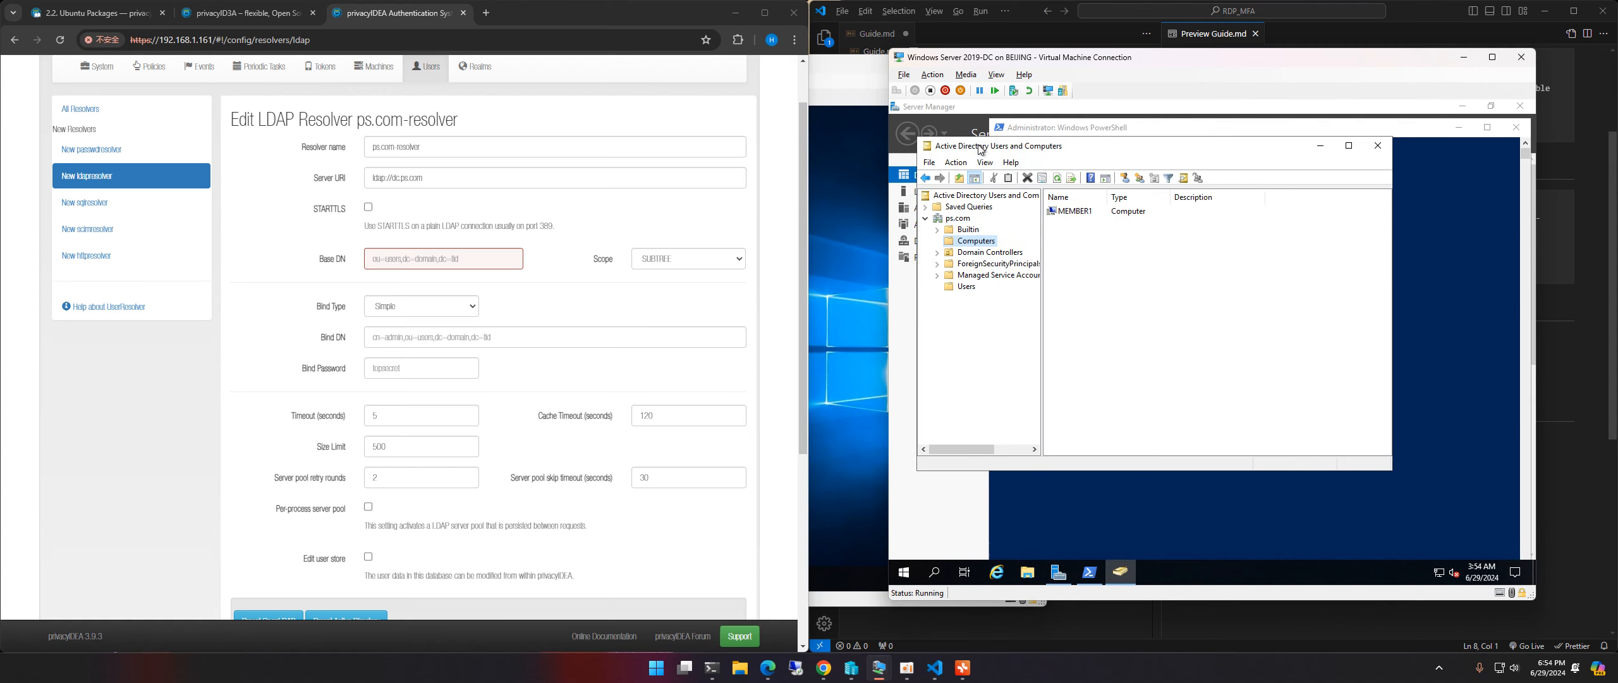
click(956, 218)
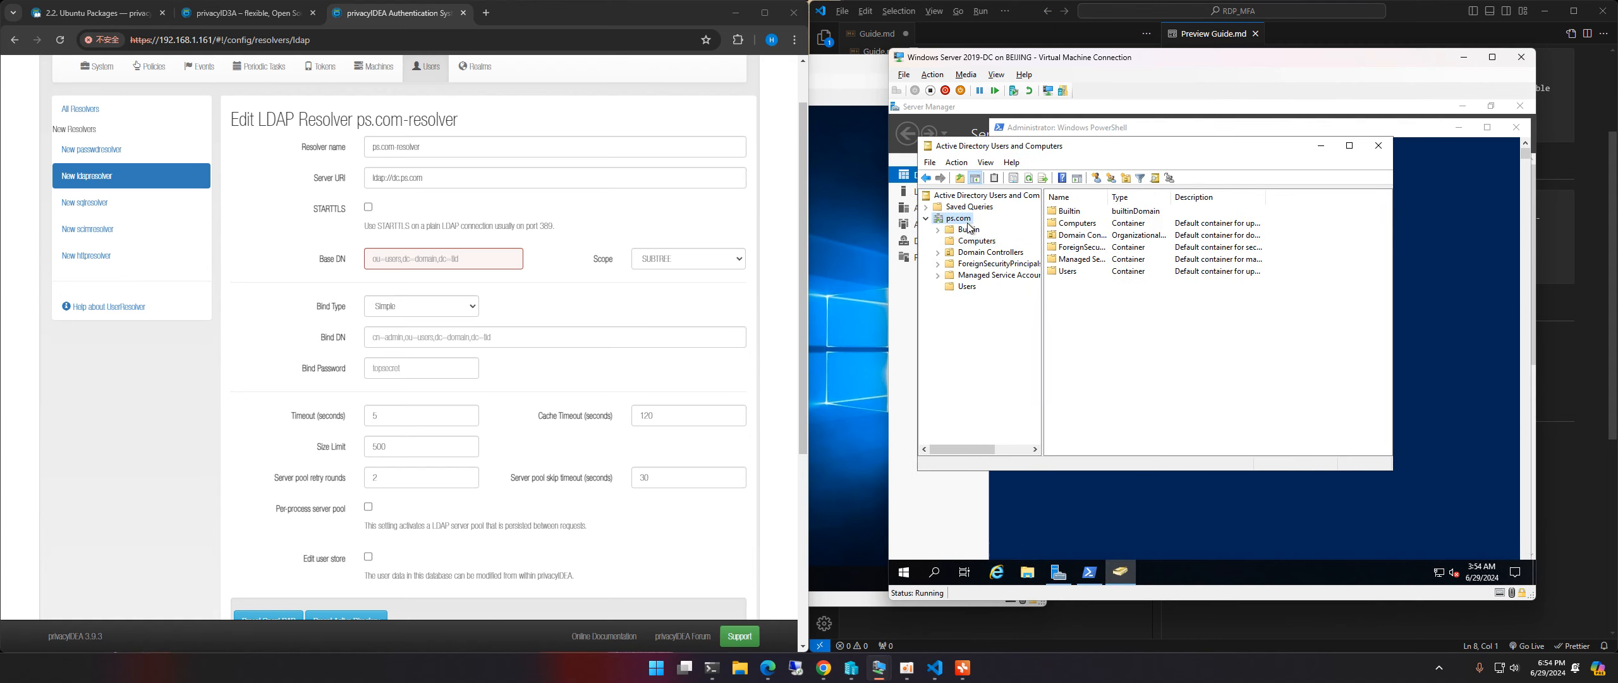
click(966, 288)
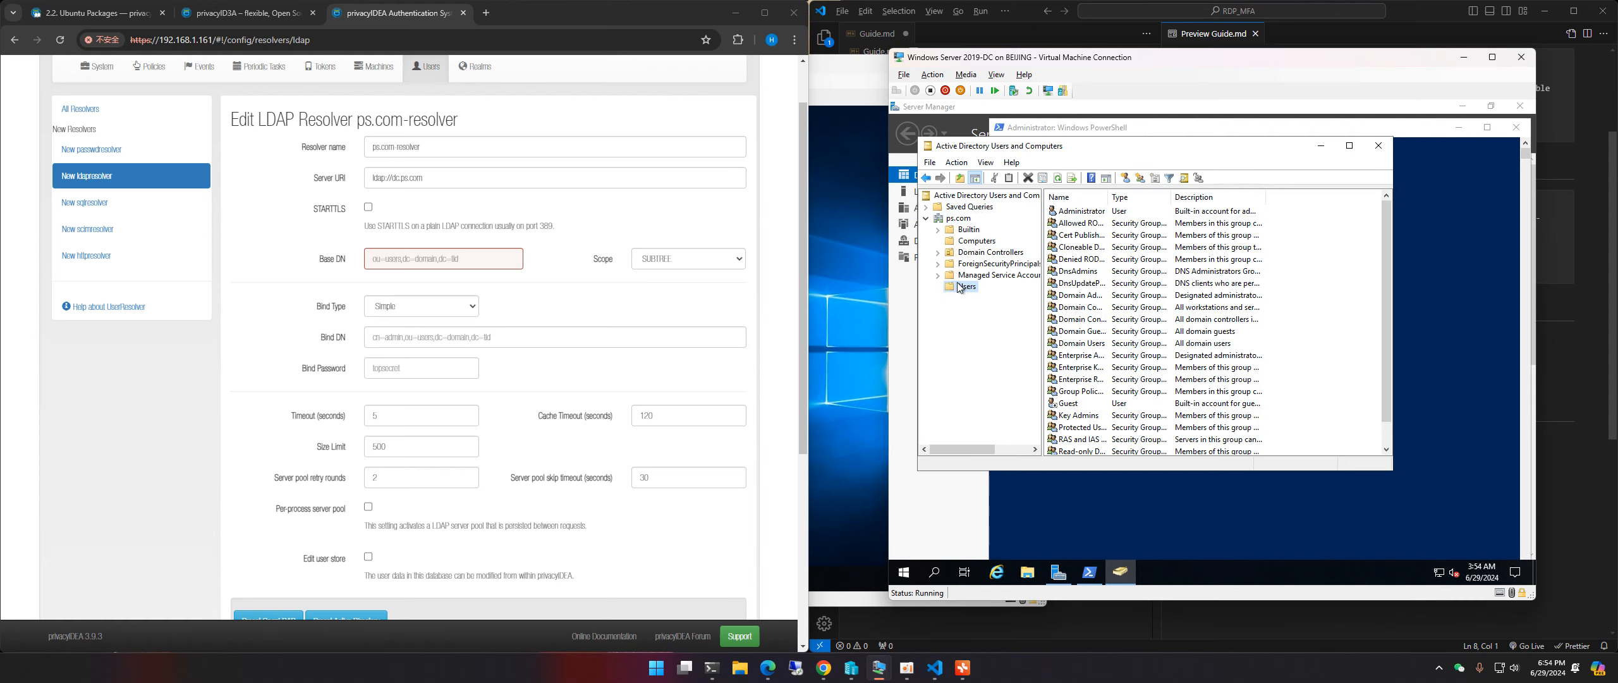
click(961, 218)
click(1080, 276)
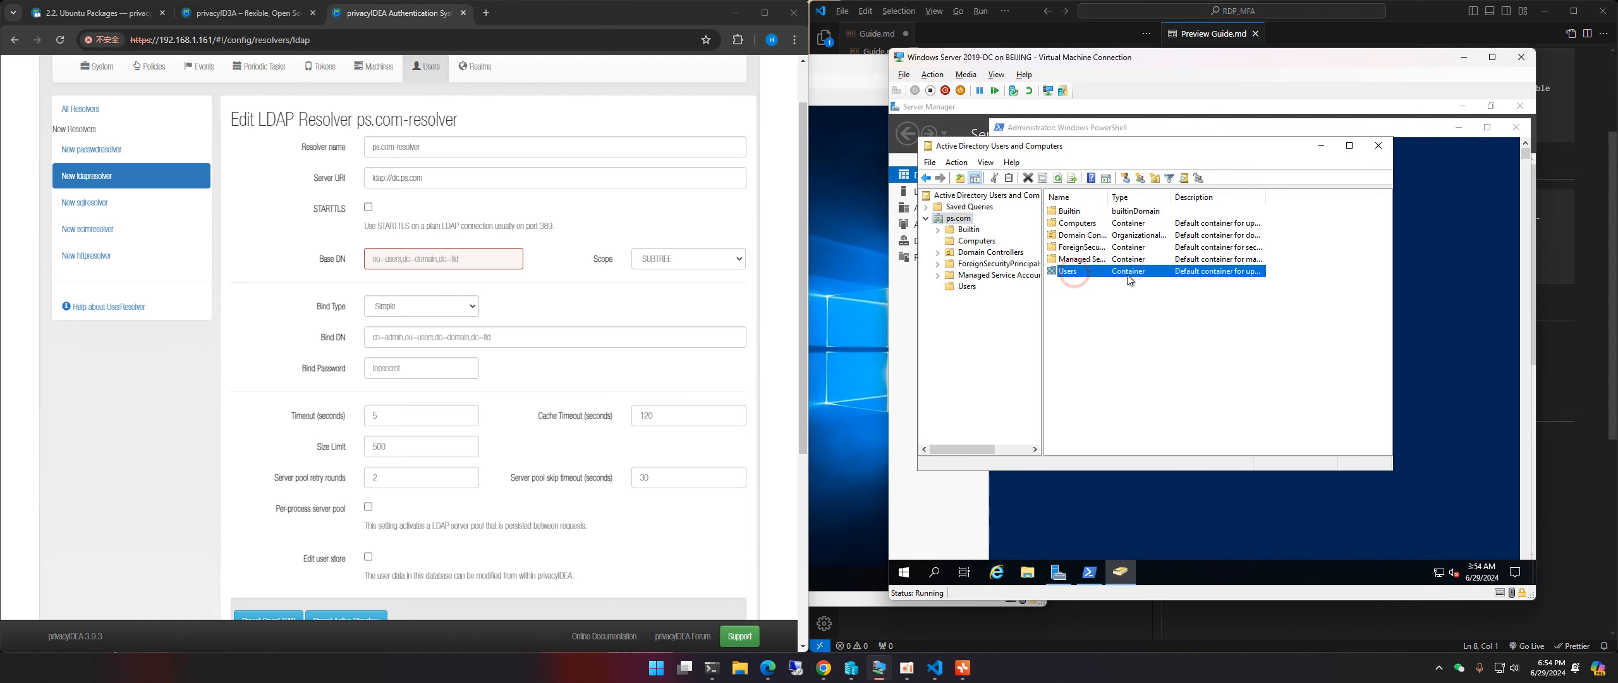
drag(1171, 197, 1205, 198)
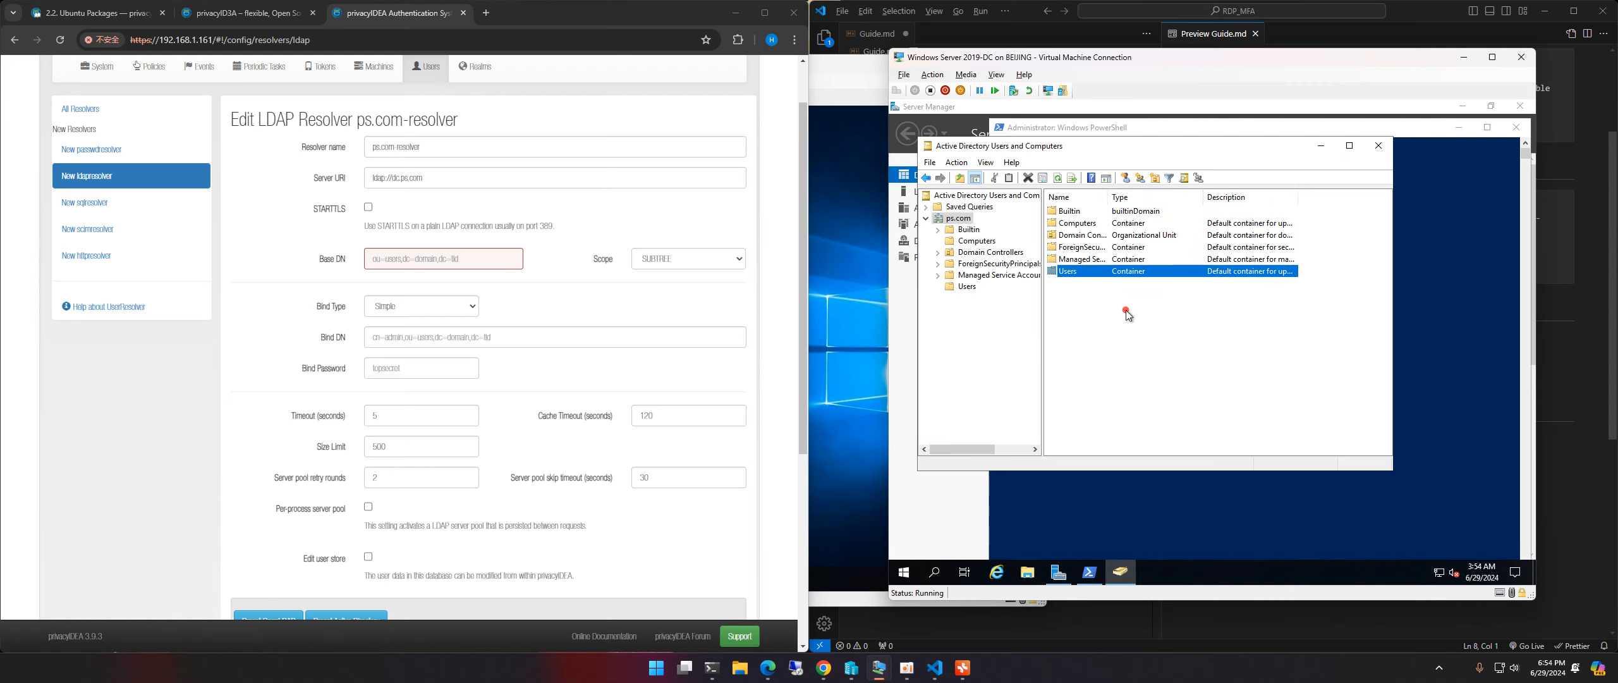
click(1125, 310)
click(1062, 270)
Step: Enter dc=ps,dc=com as the resolver's Base DN
click(466, 251)
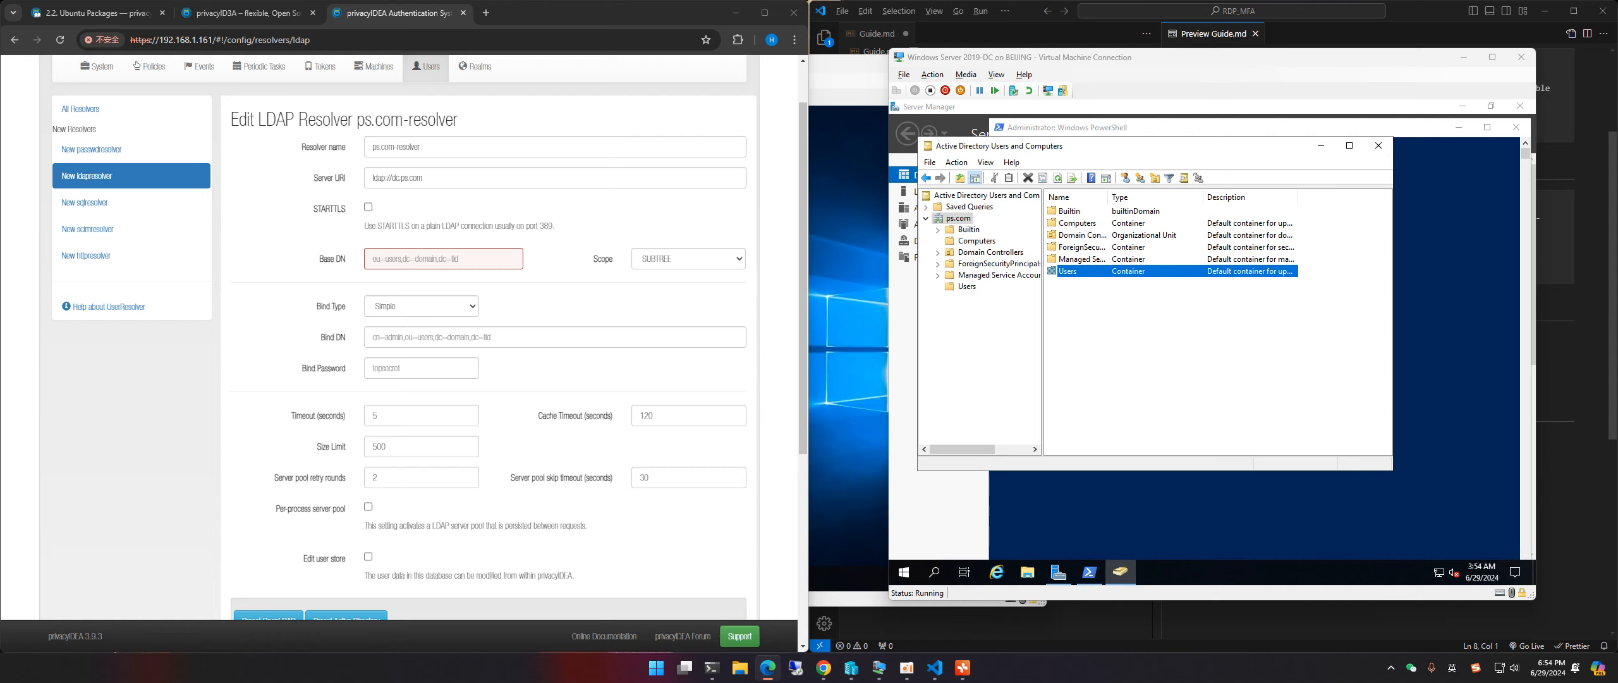
click(473, 259)
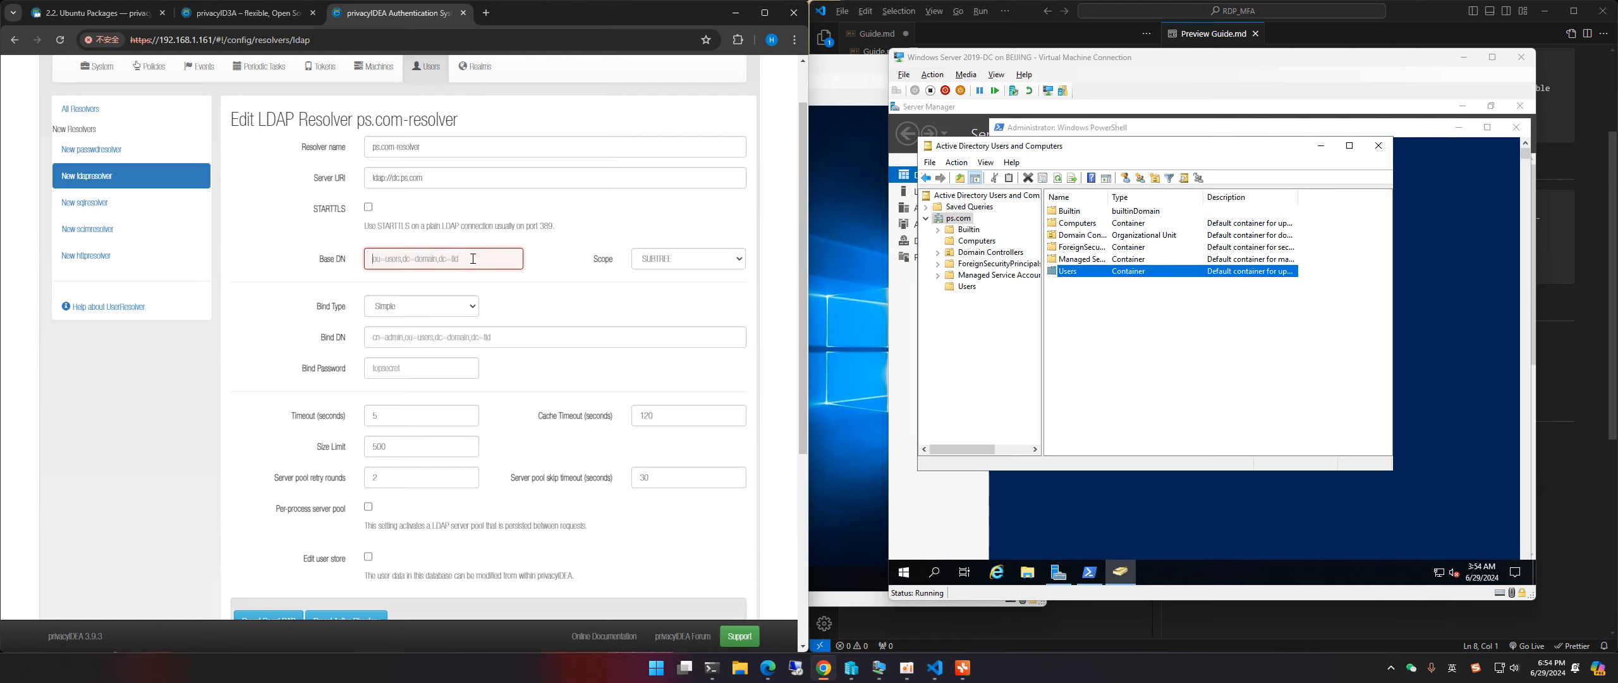
text(dc=ps)
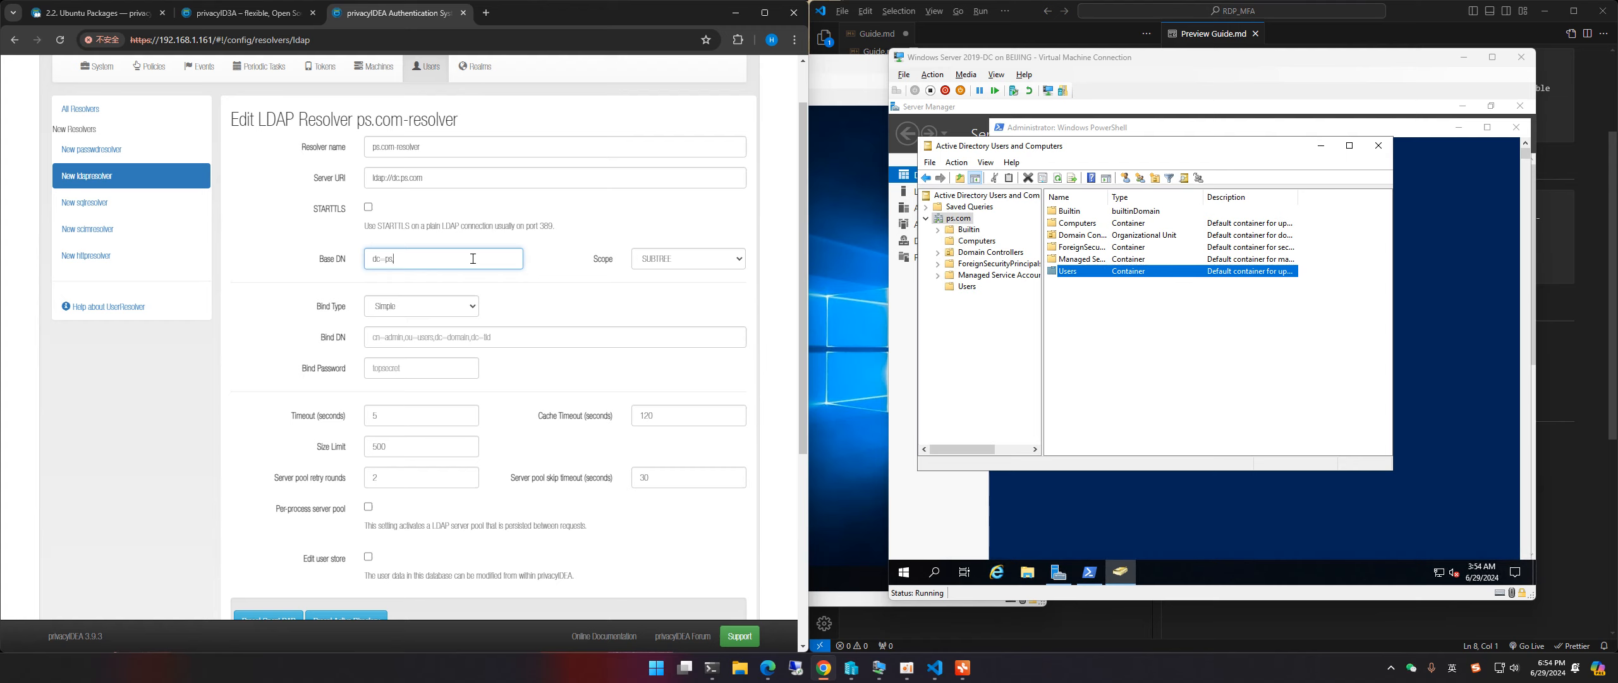
text(,dc=com)
drag(441, 266, 371, 259)
click(434, 257)
triple_click(451, 256)
click(423, 256)
Step: Review the dc=ps,dc=com Base DN value, then move on to the Bind DN field
double_click(380, 259)
triple_click(372, 258)
click(388, 259)
triple_click(421, 259)
click(421, 259)
triple_click(425, 259)
click(405, 259)
click(412, 333)
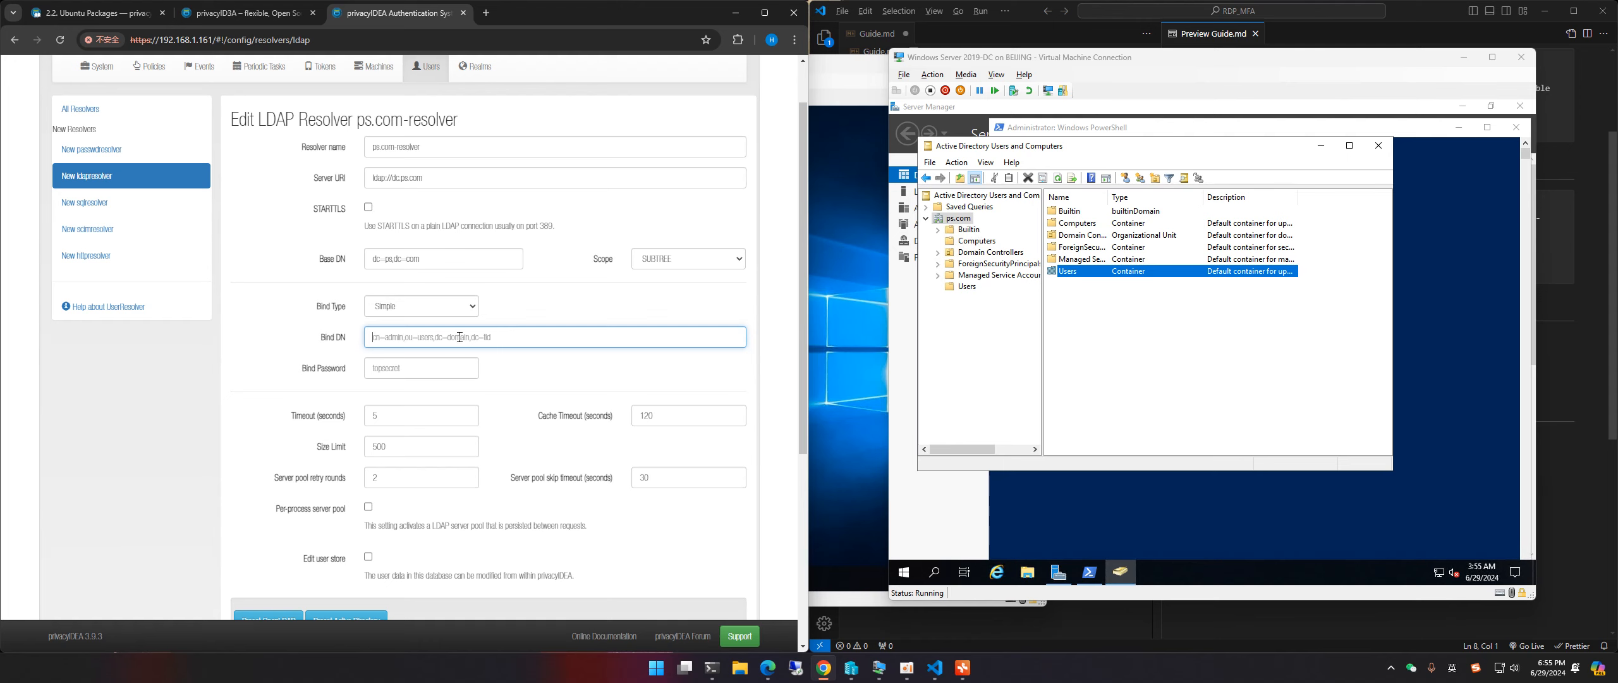
Step: Find Administrator in ADUC's Users container and enter Bind DN cn=administrator,cn=users,dc=ps,dc=com
click(965, 285)
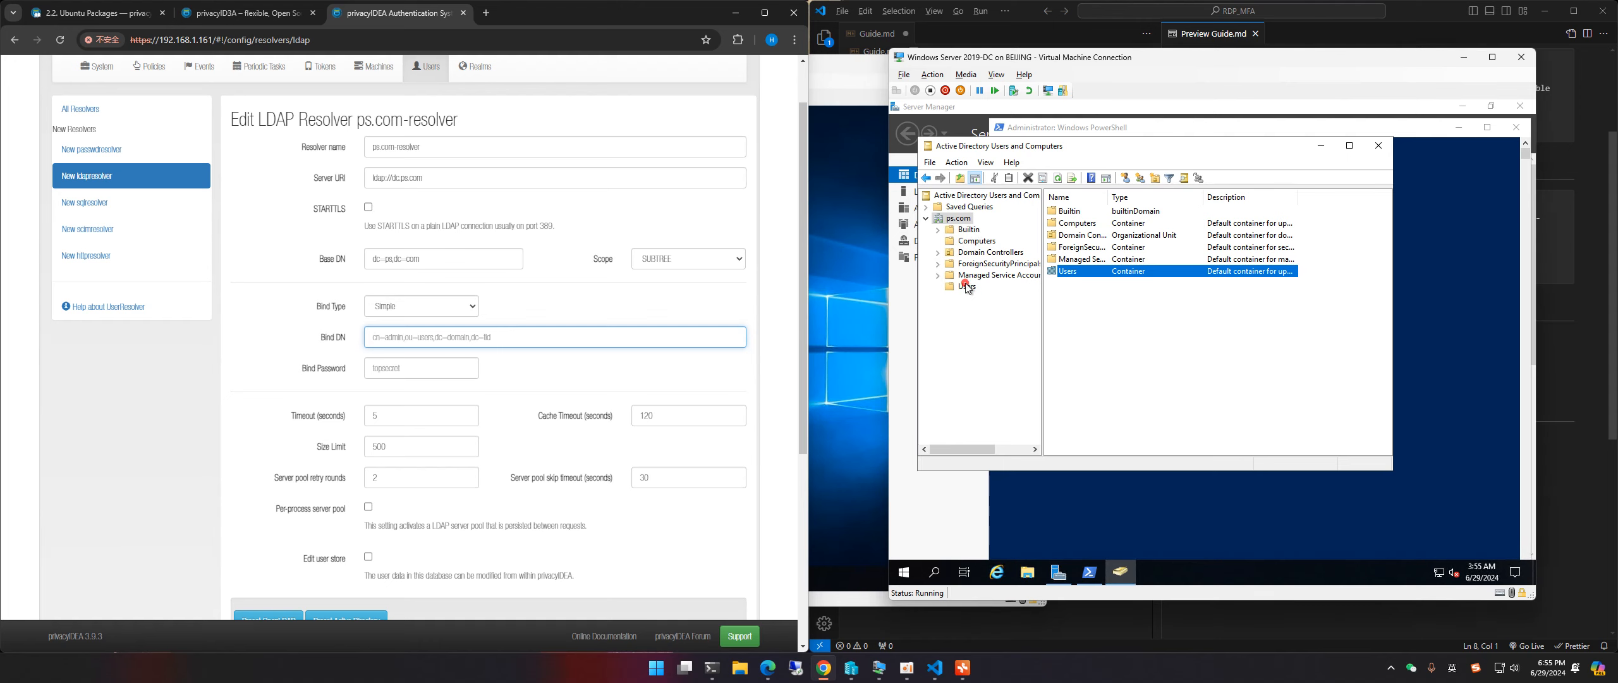
click(1083, 210)
drag(1108, 198, 1150, 201)
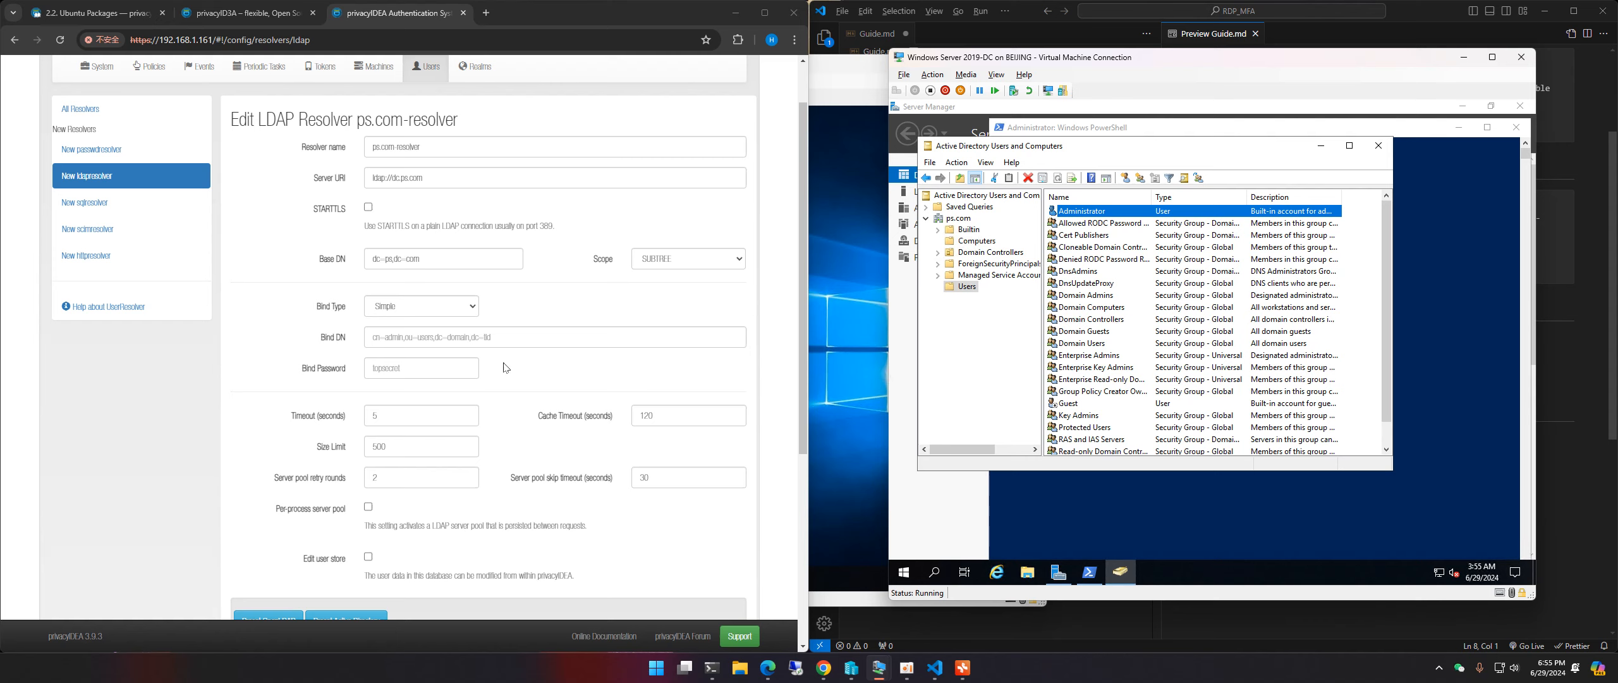
click(498, 336)
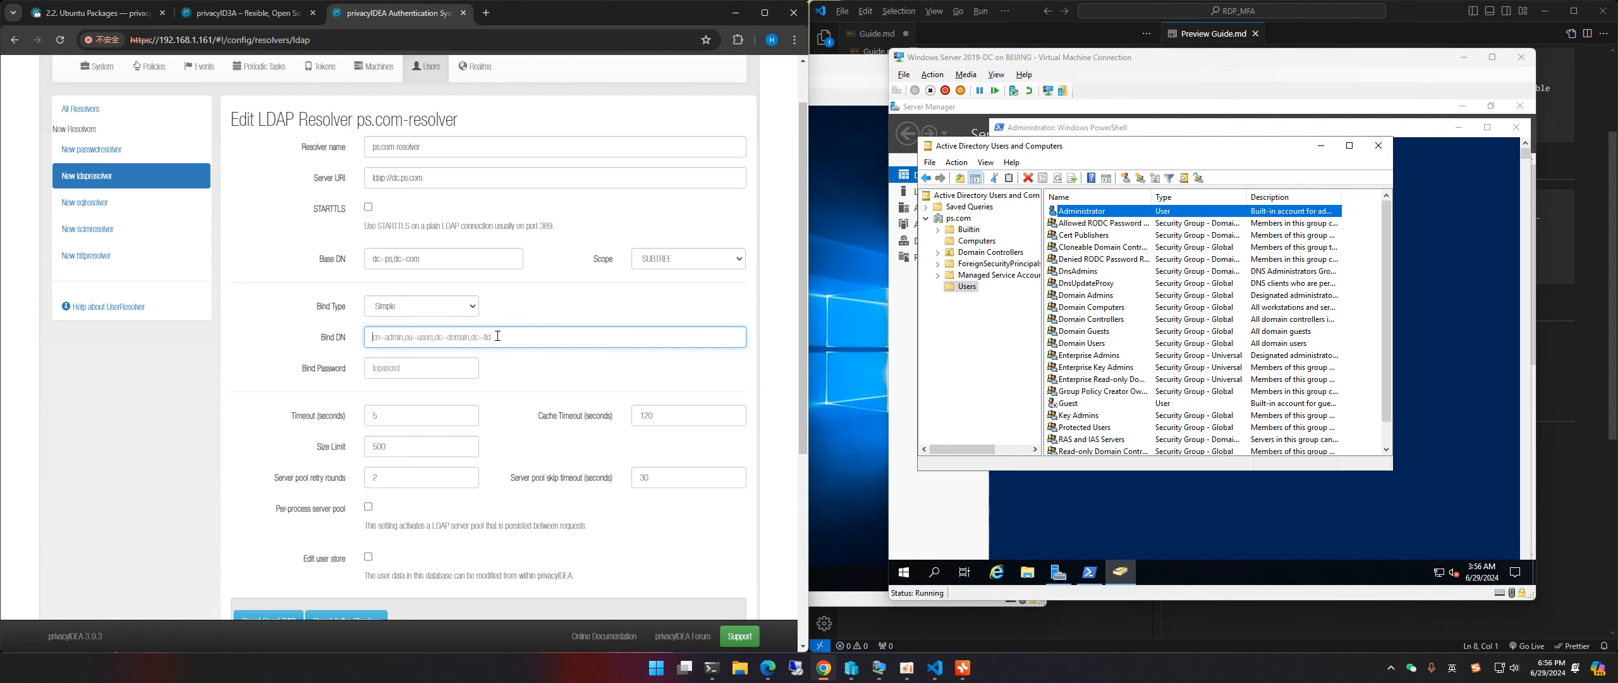
text(cn=administrator)
text(,cn=users,dc=ps,dc=comr)
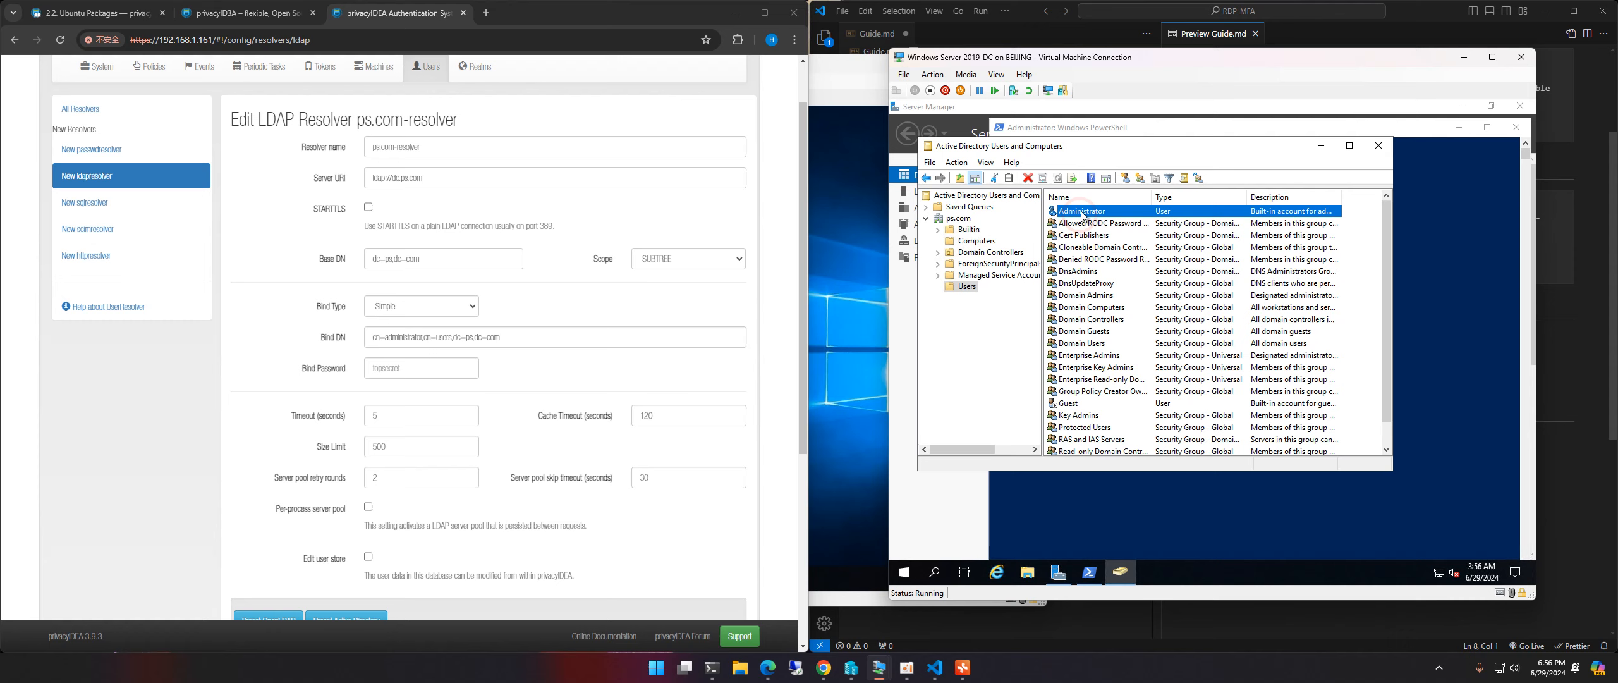
Step: Compare the Bind DN's administrator and users parts with the ps.com containers in ADUC
click(959, 287)
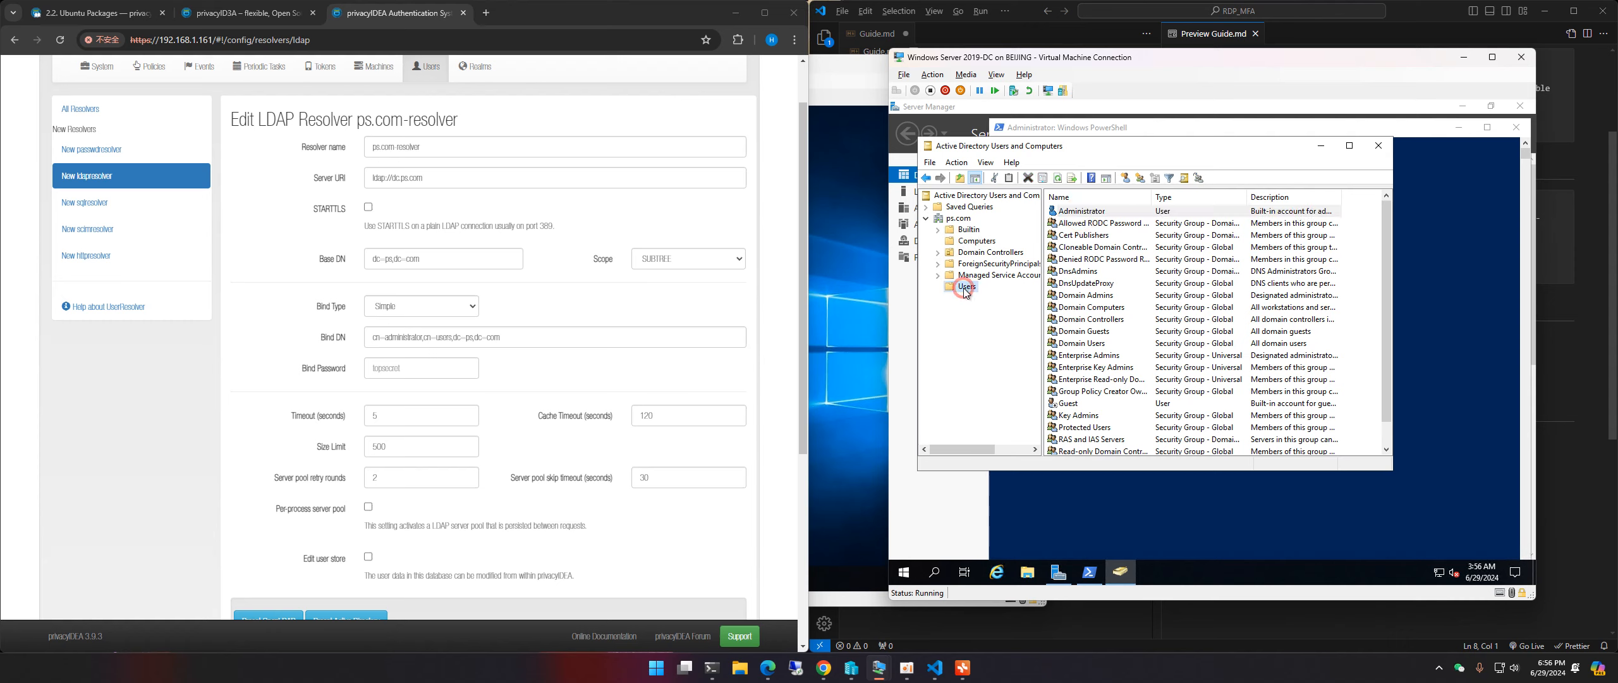
click(957, 219)
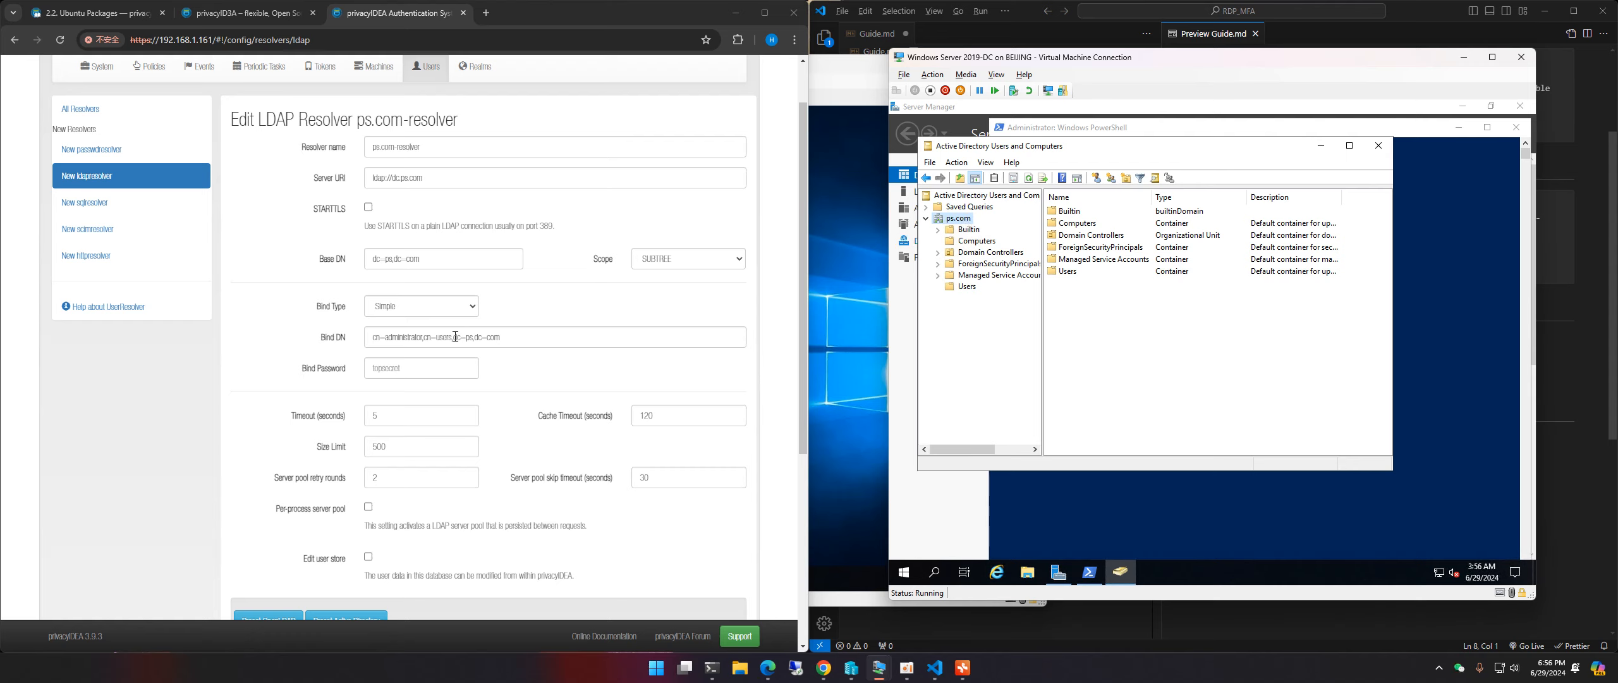
drag(453, 337, 500, 337)
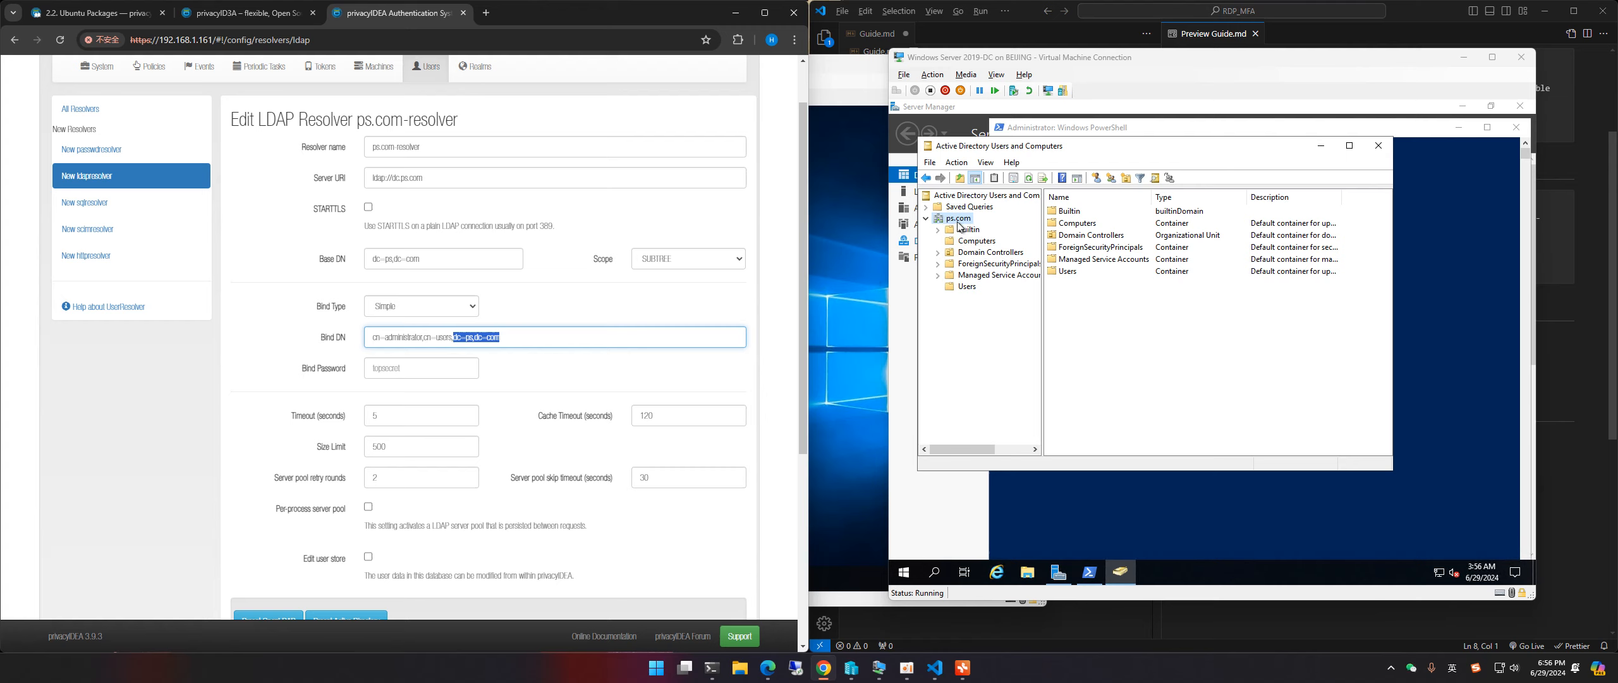
click(490, 337)
drag(371, 335, 465, 336)
click(384, 340)
double_click(396, 339)
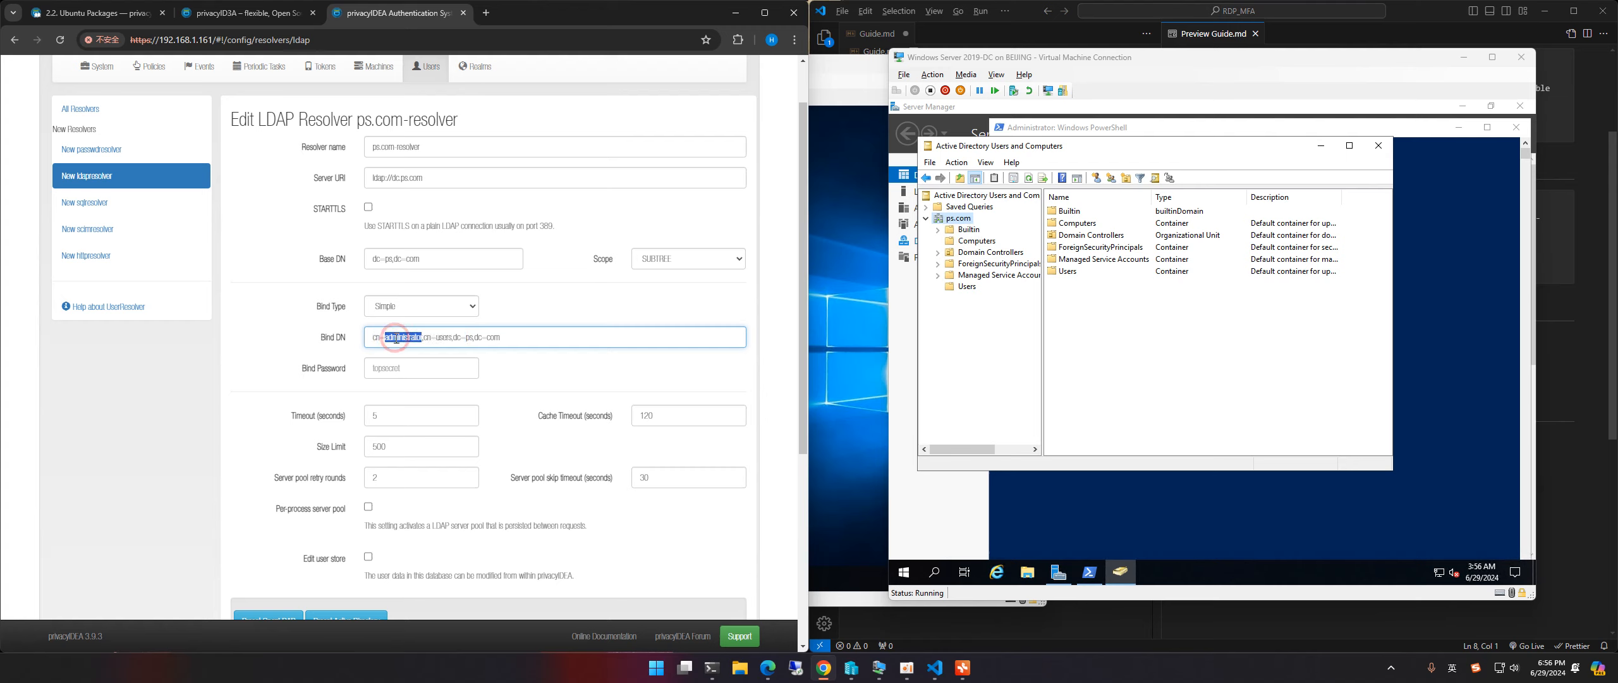
double_click(443, 336)
Step: Double-check the dc=ps,dc=com domain part of the Bind DN against the Users container
click(974, 285)
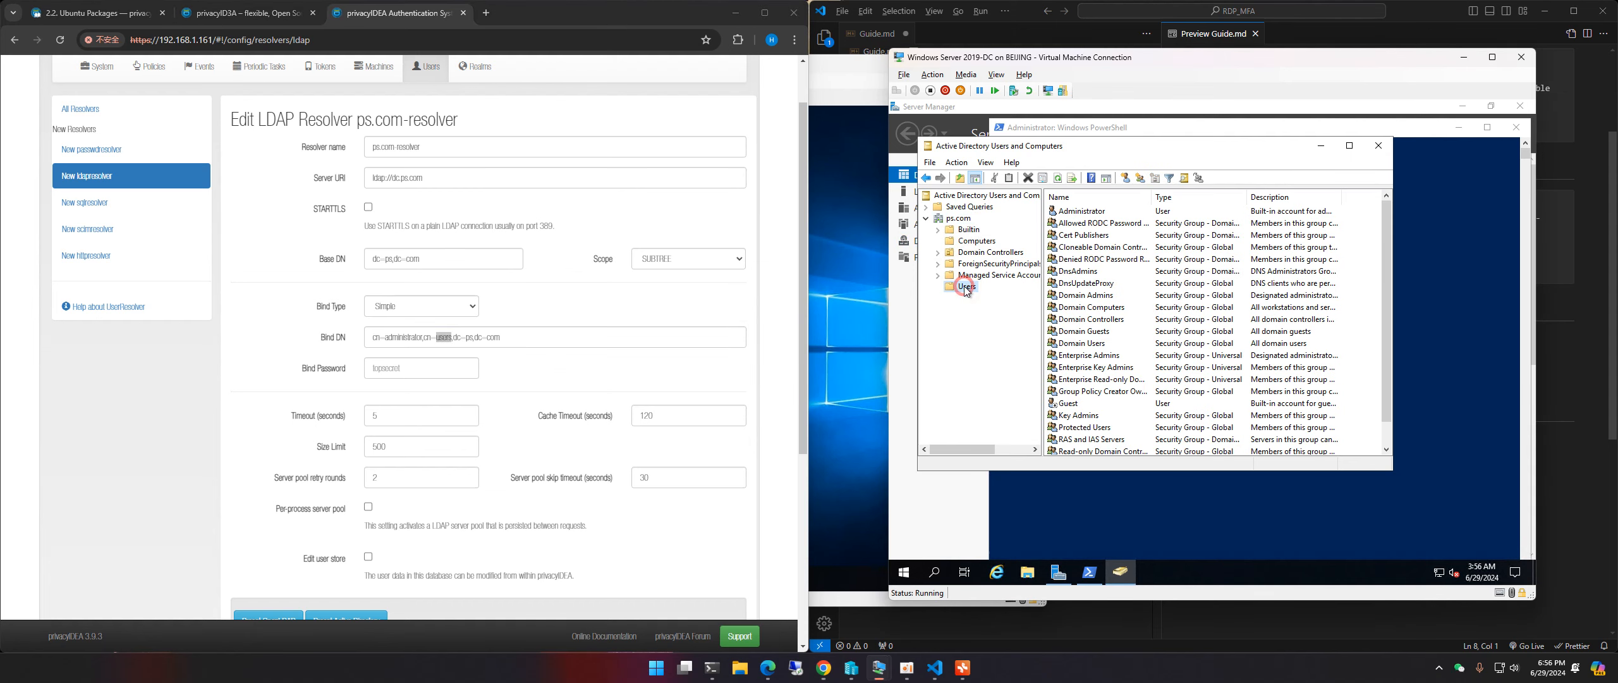
click(455, 339)
drag(453, 339, 503, 339)
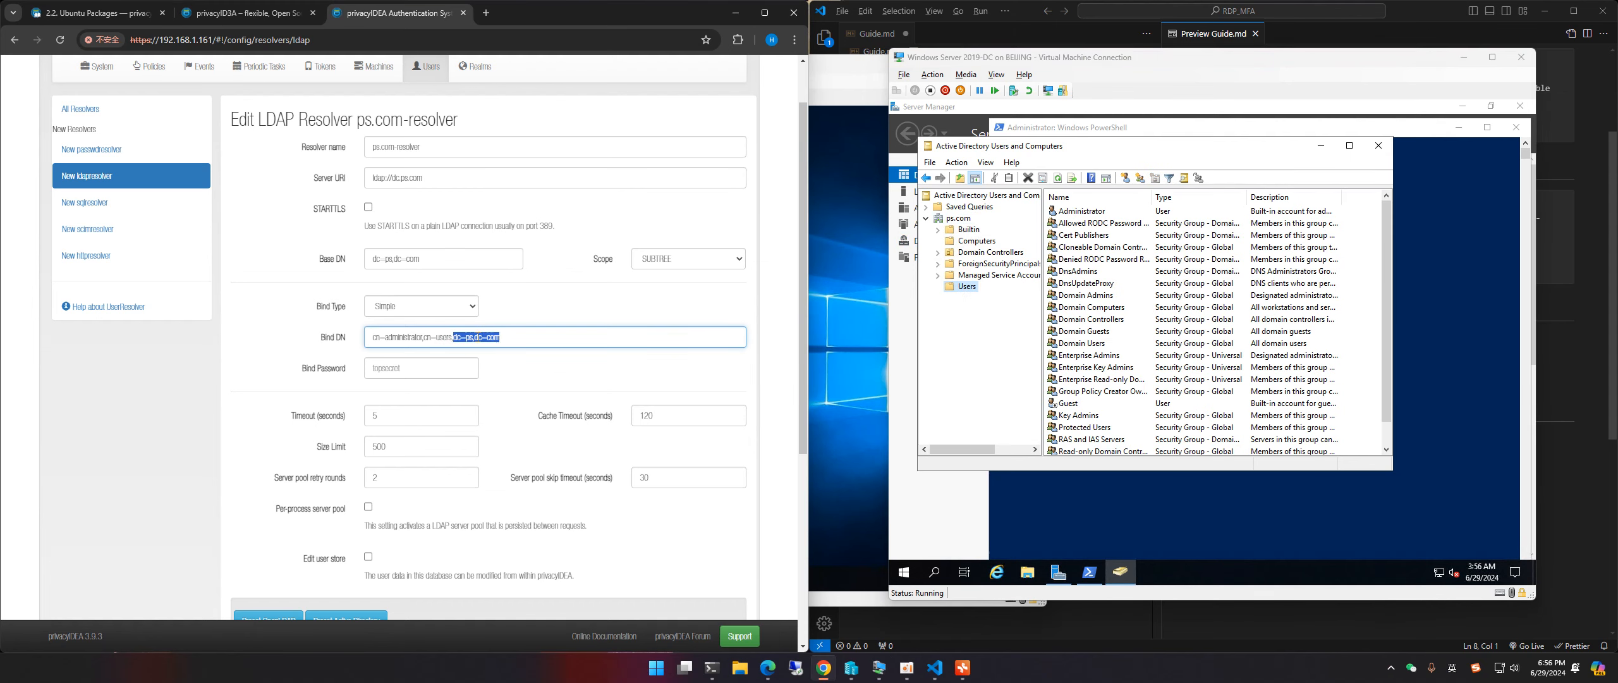
click(471, 337)
drag(465, 337, 501, 338)
click(477, 338)
click(436, 372)
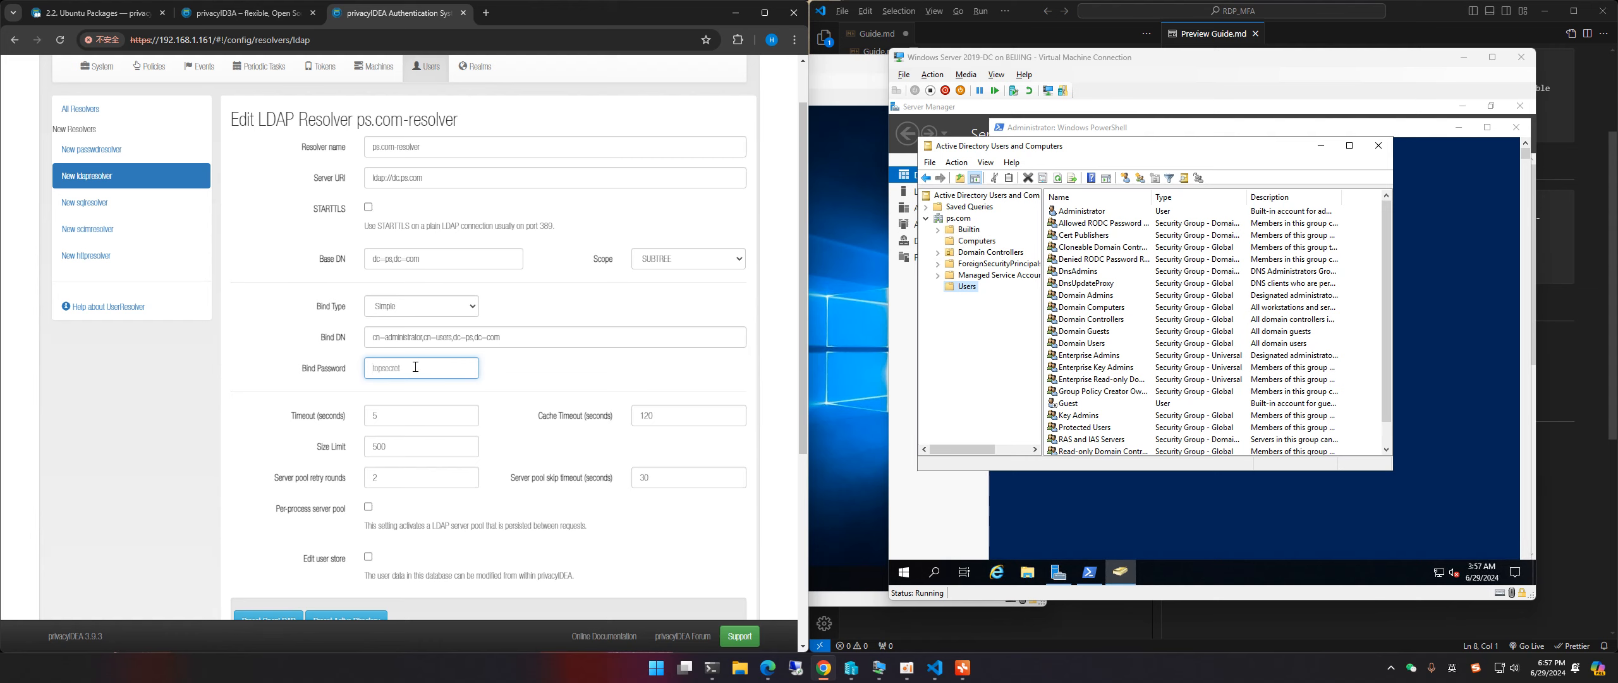
Step: Enter the administrator account's bind password for the resolver
click(410, 342)
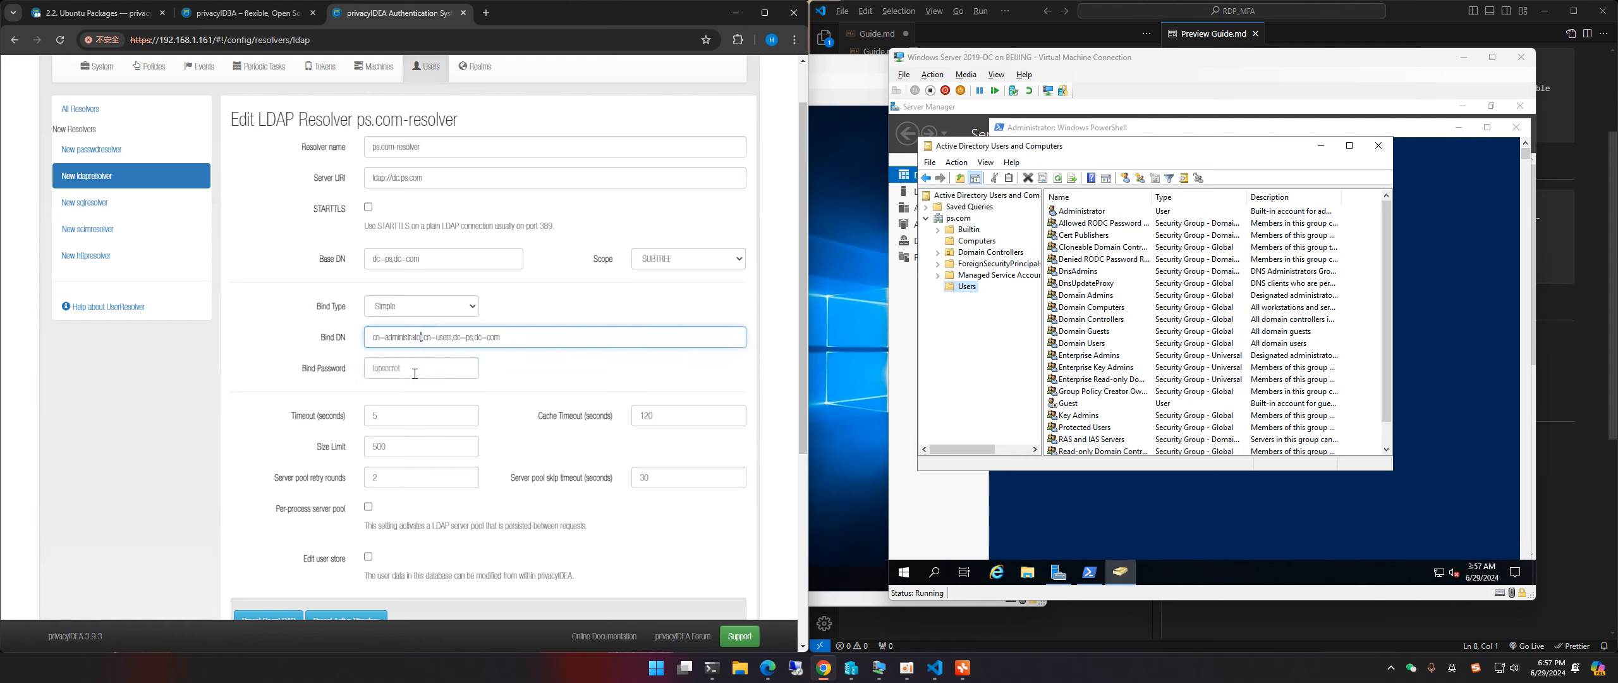
click(421, 355)
click(425, 361)
text(P@)
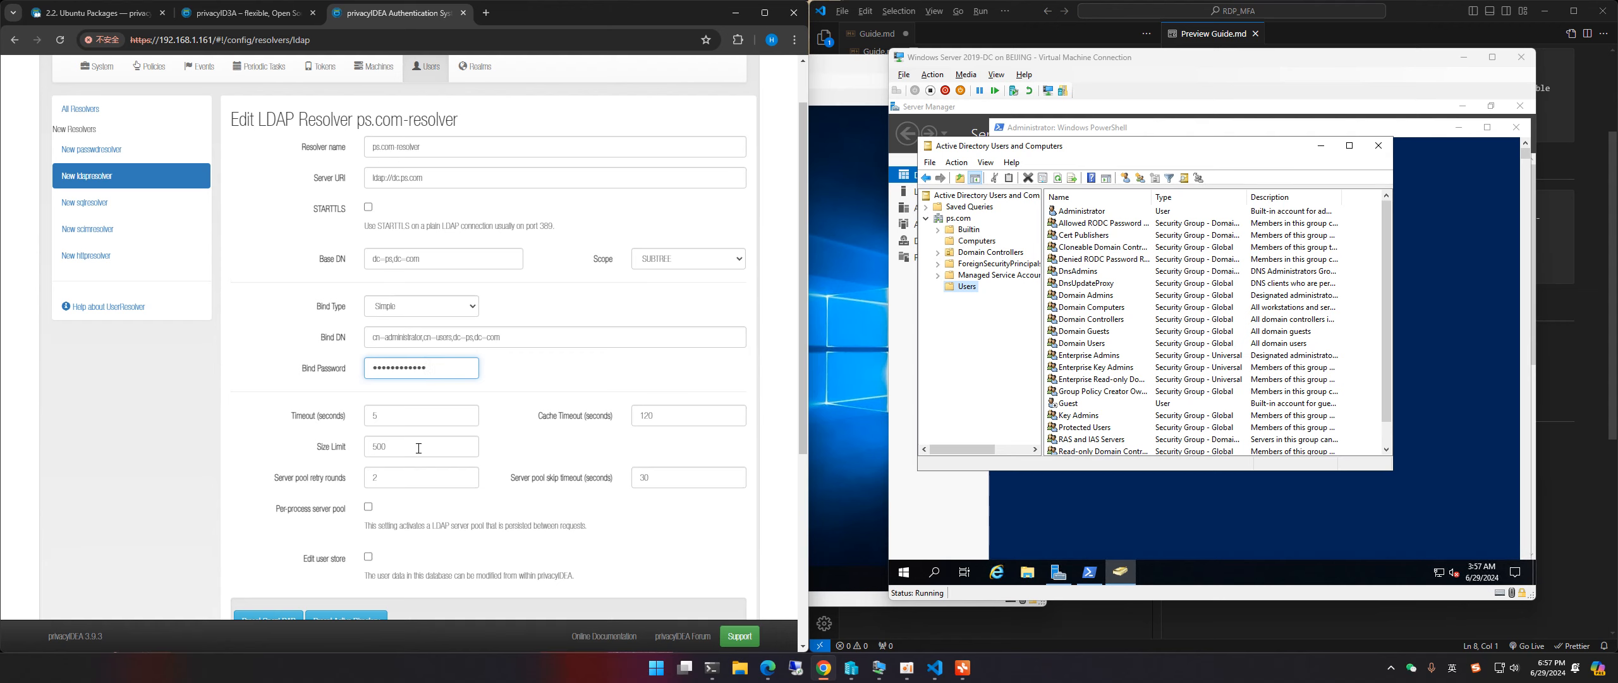
Step: Apply the Active Directory preset, setting sAMAccountName login attribute and objectGUID UID type
scroll(449, 404, down, 1)
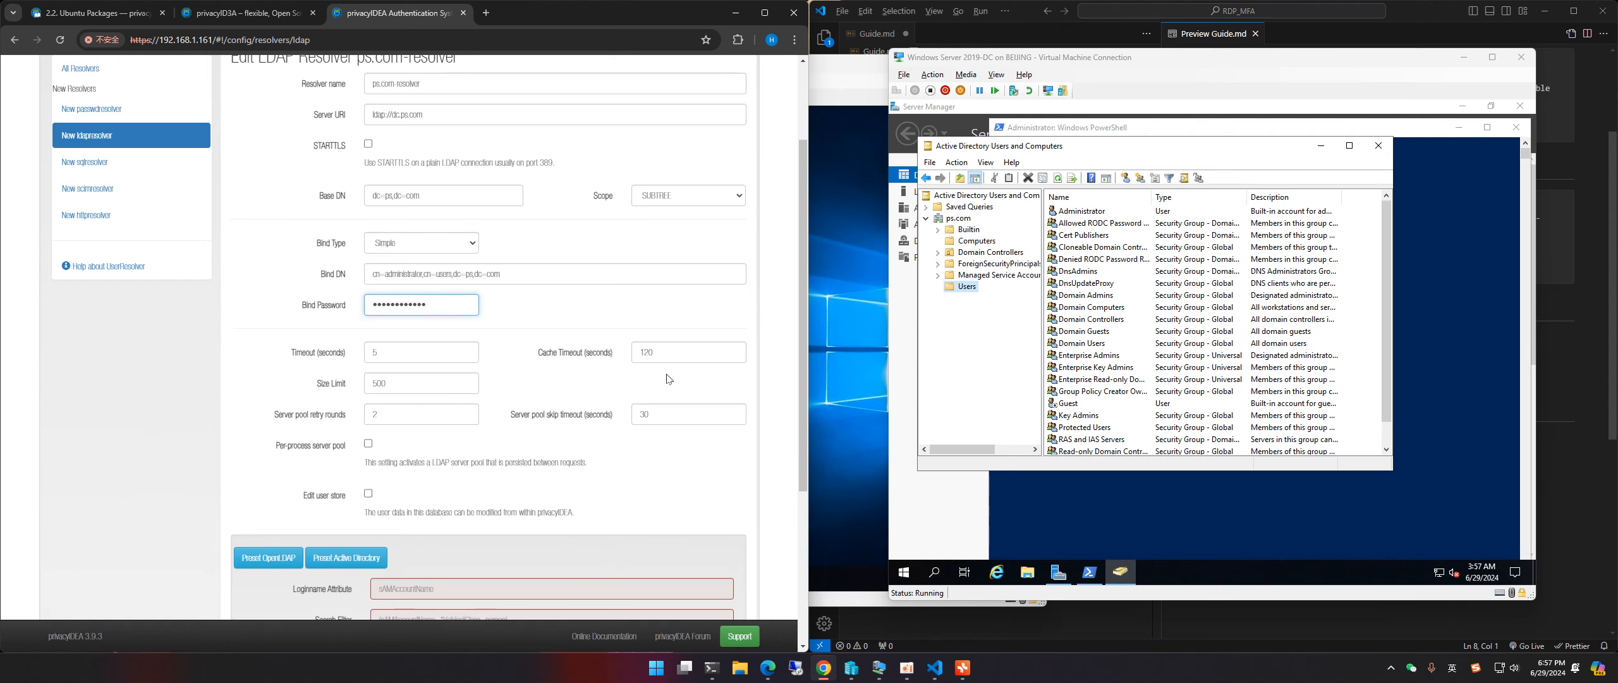
scroll(604, 374, down, 2)
scroll(431, 299, down, 2)
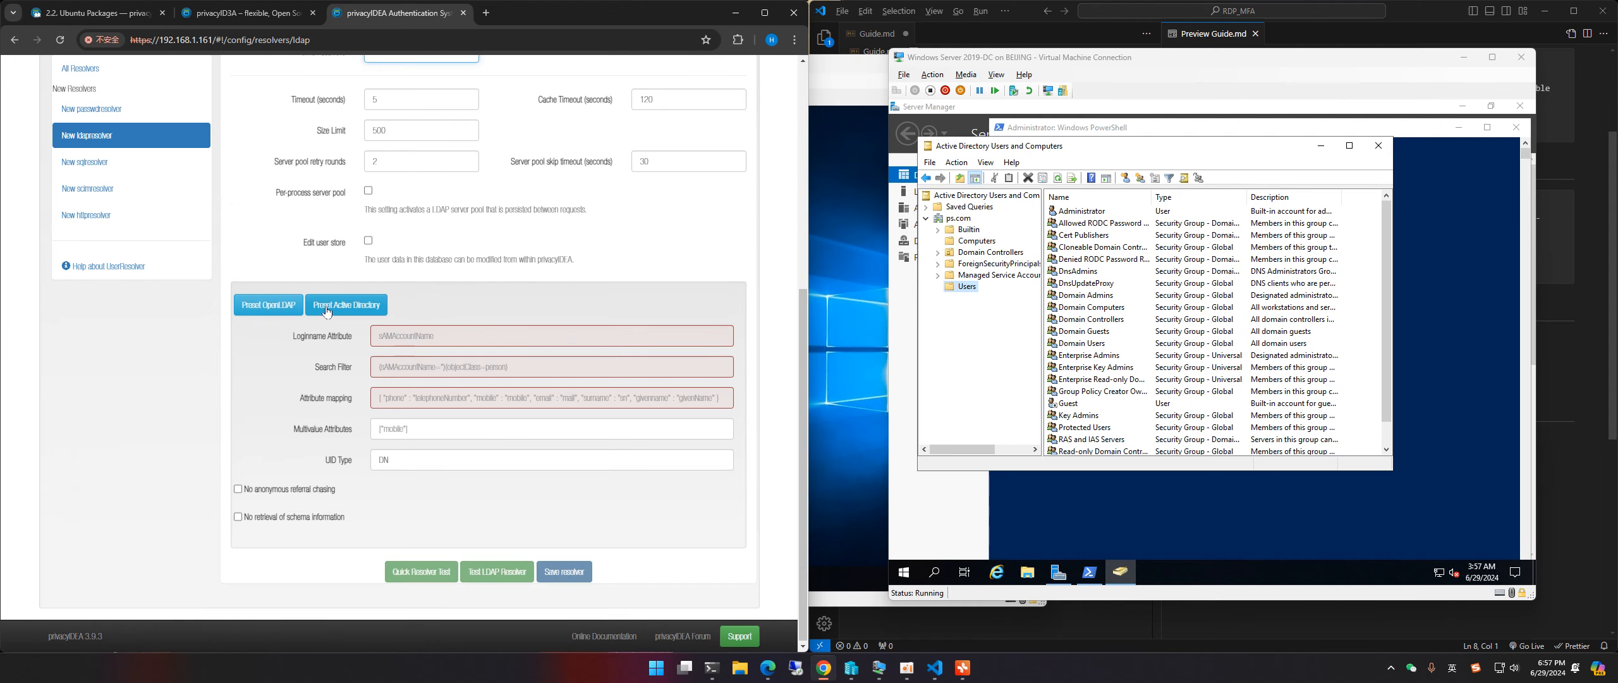
click(365, 309)
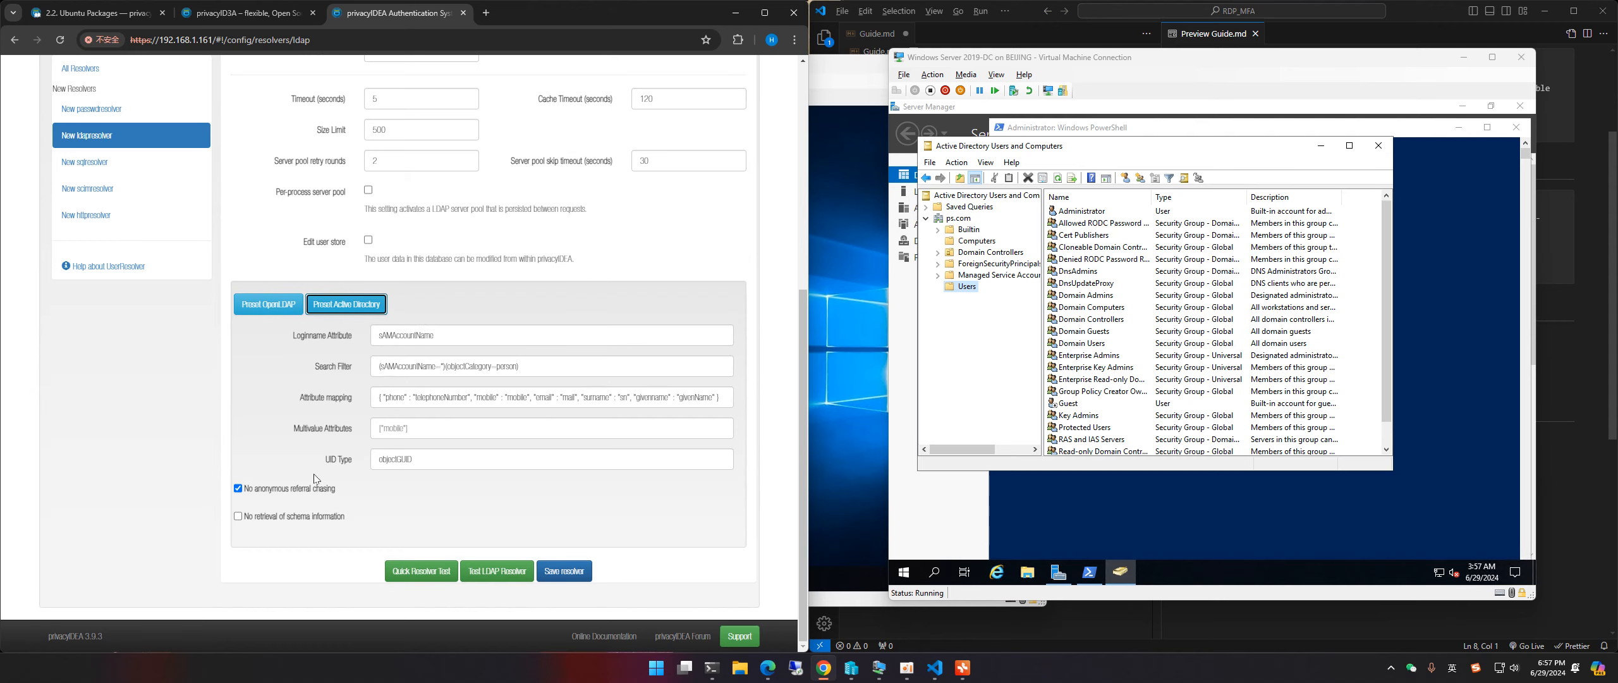
scroll(536, 423, up, 6)
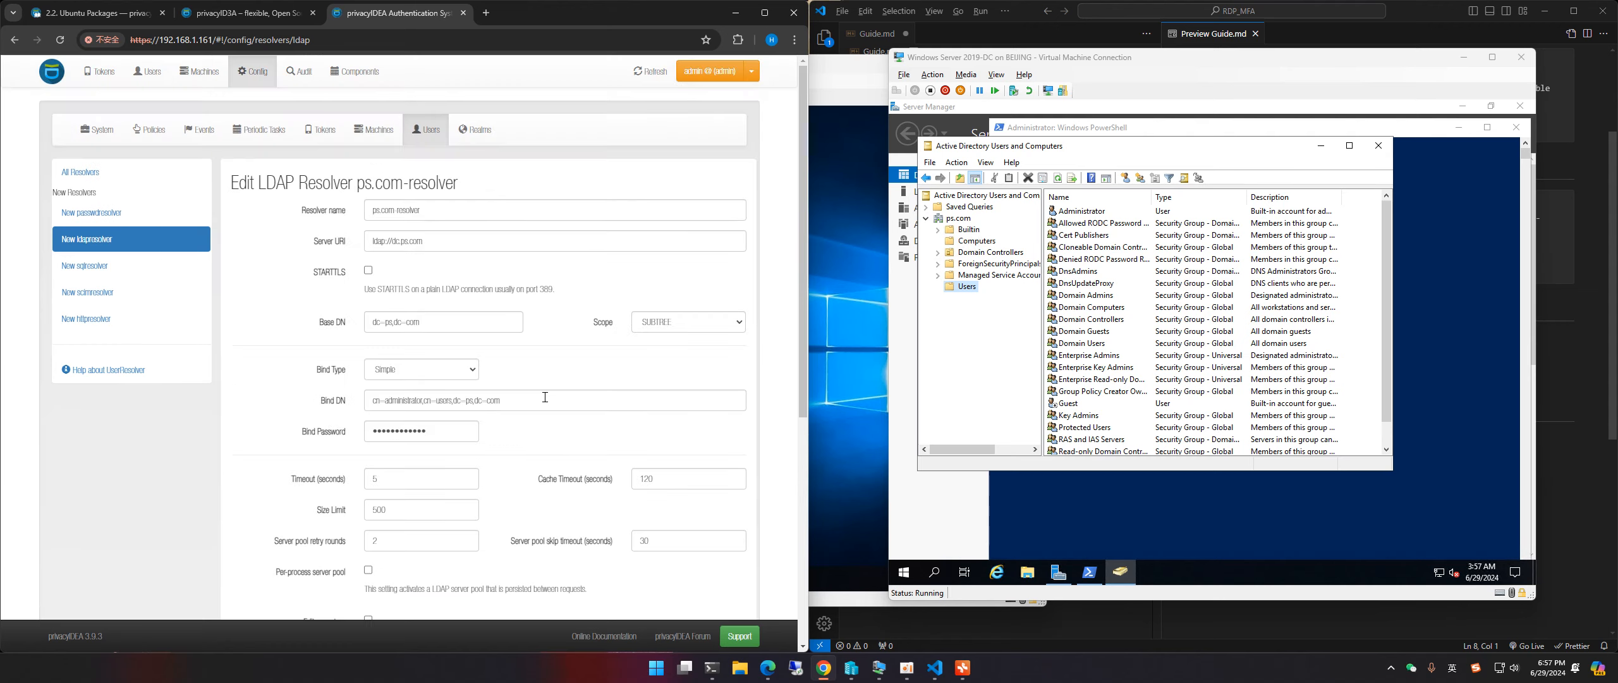
scroll(540, 411, down, 6)
scroll(544, 404, up, 6)
scroll(549, 394, down, 5)
scroll(549, 394, down, 1)
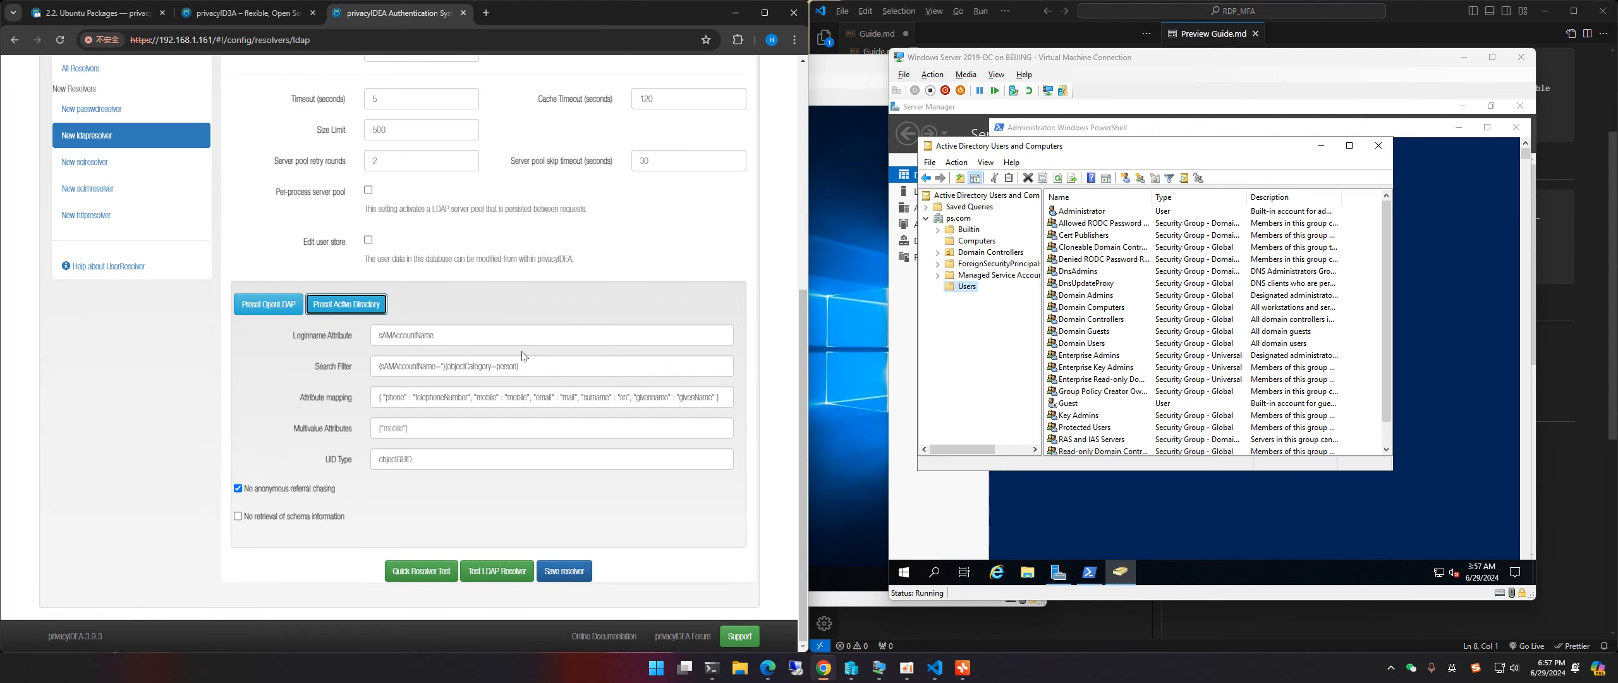
Step: Run the LDAP resolver test twice; it fails with LDAPServerPoolExhaustedError
click(506, 575)
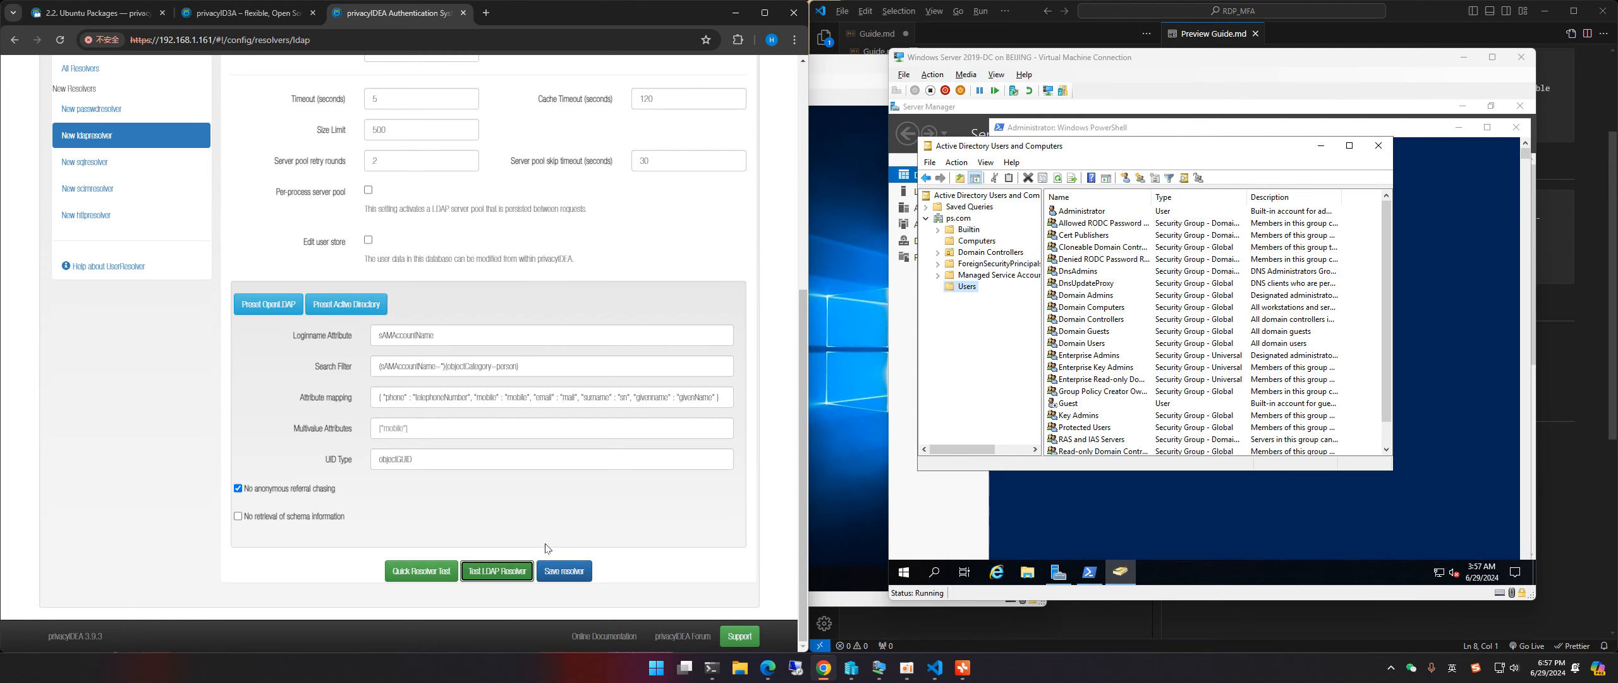
scroll(506, 505, up, 6)
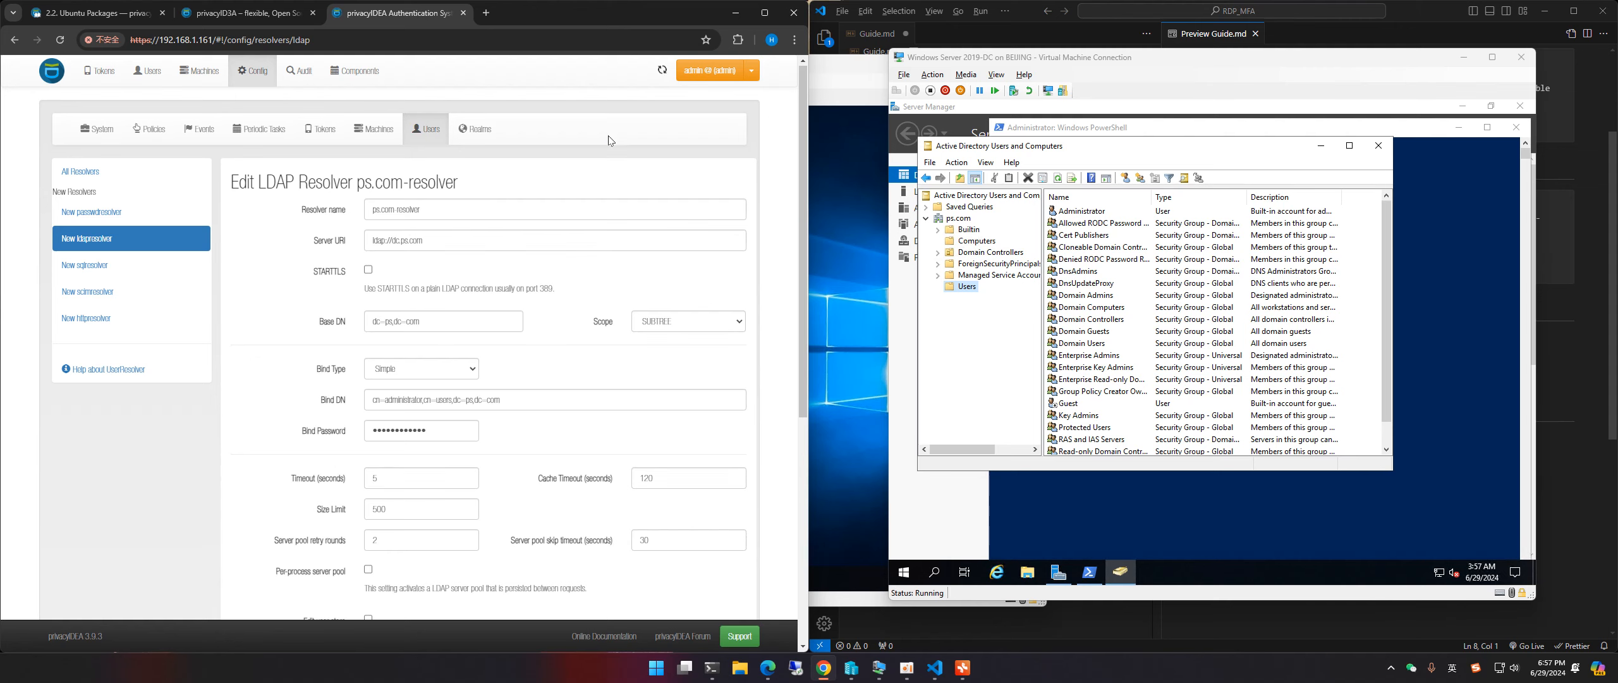
scroll(633, 269, down, 6)
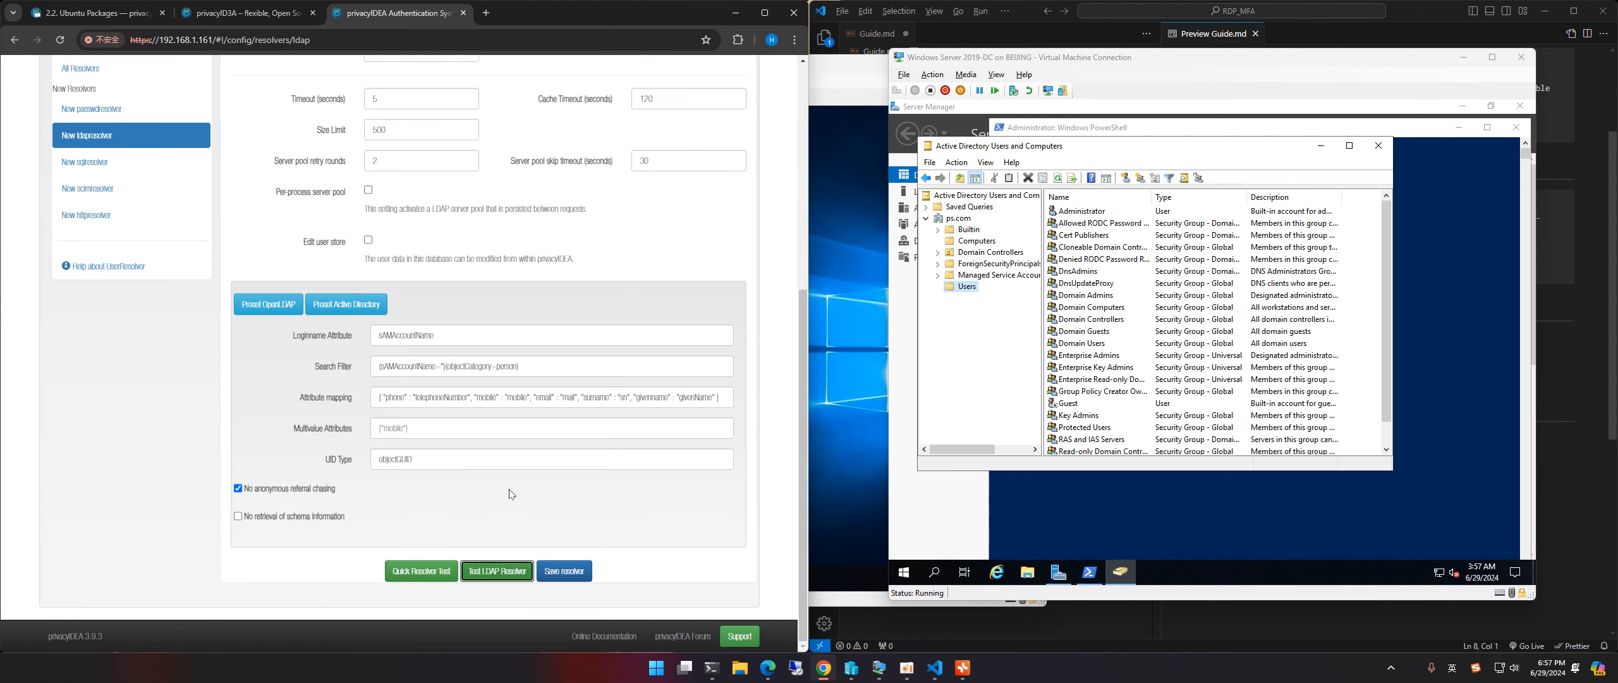
click(500, 571)
scroll(529, 351, up, 5)
scroll(529, 351, up, 1)
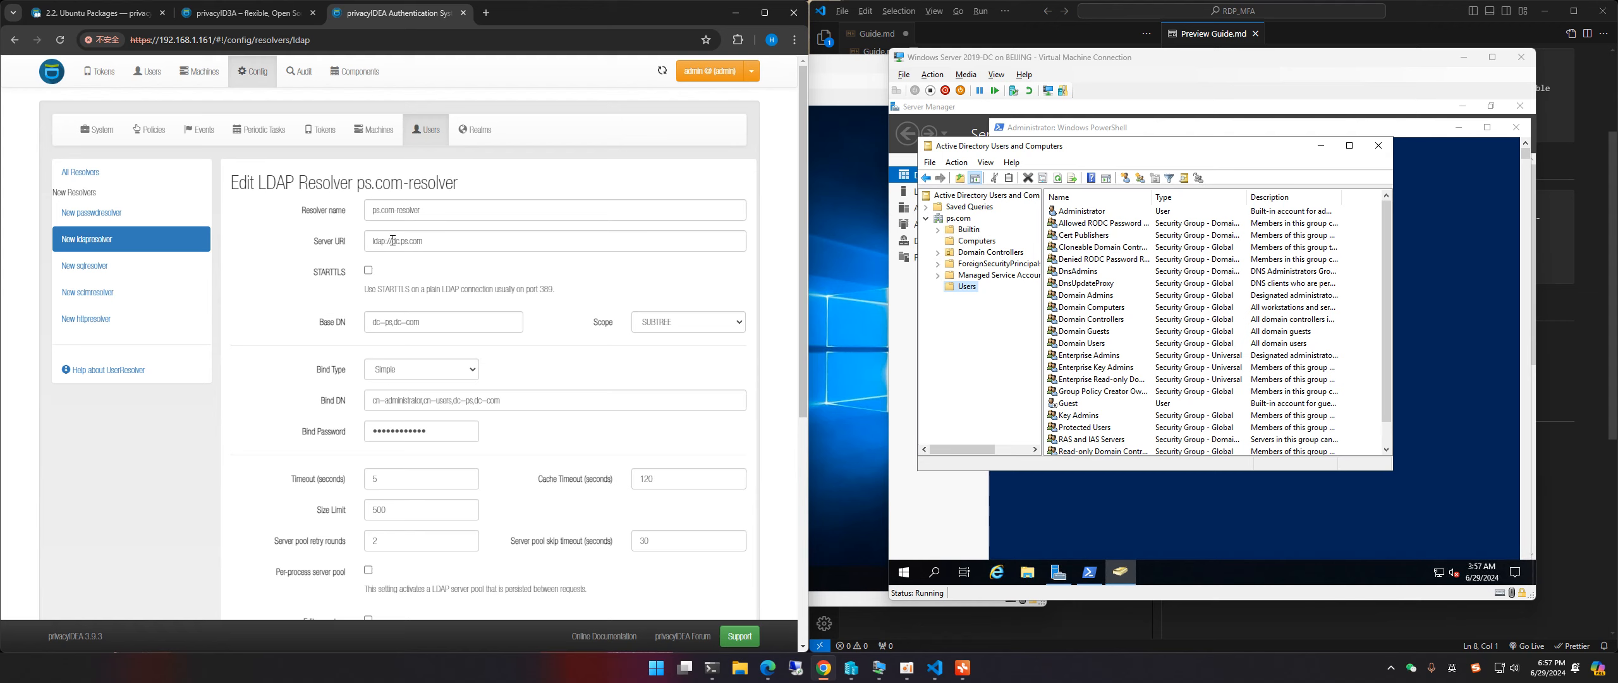
Step: Inspect the dc.ps.com server address and error text, then dismiss the error toast
double_click(409, 245)
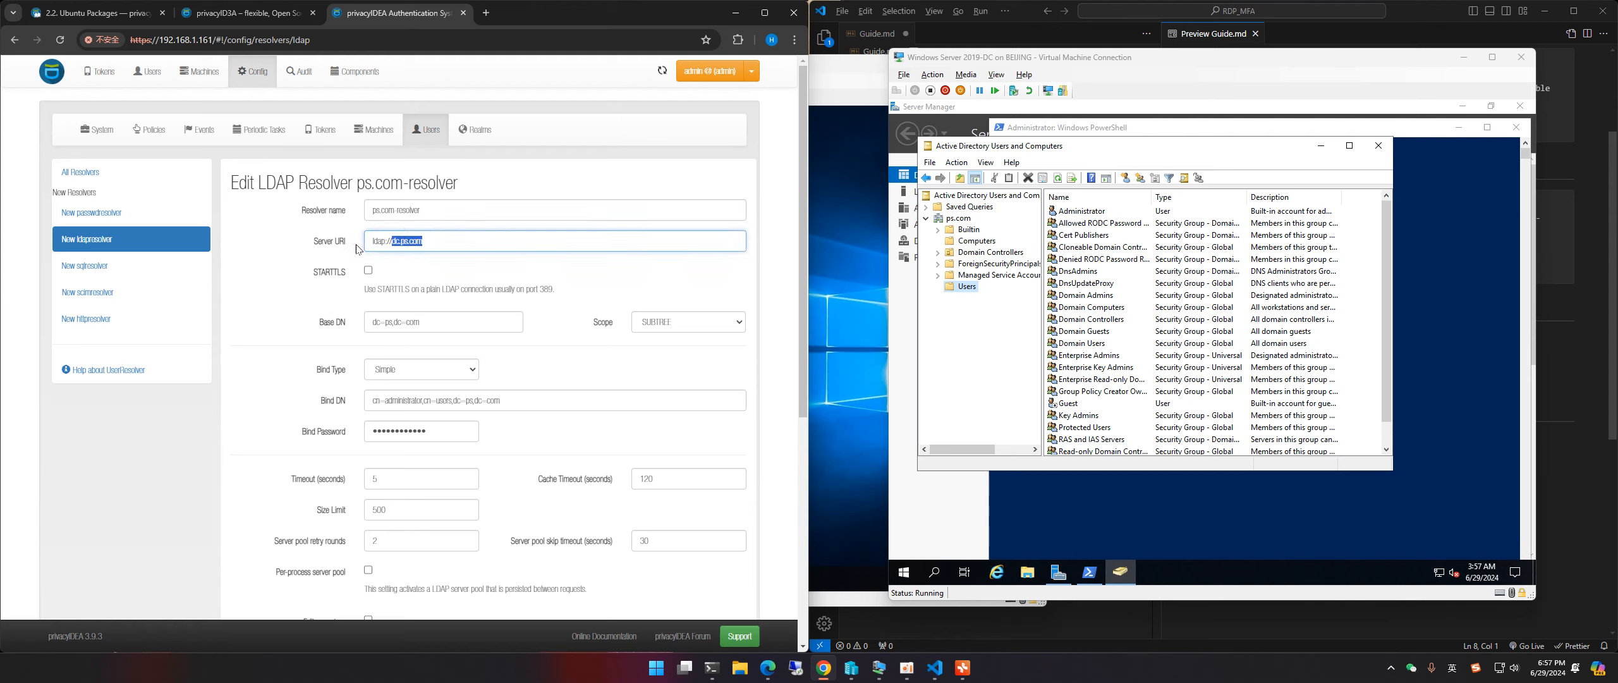
click(408, 241)
click(408, 242)
shift+click(432, 240)
click(431, 241)
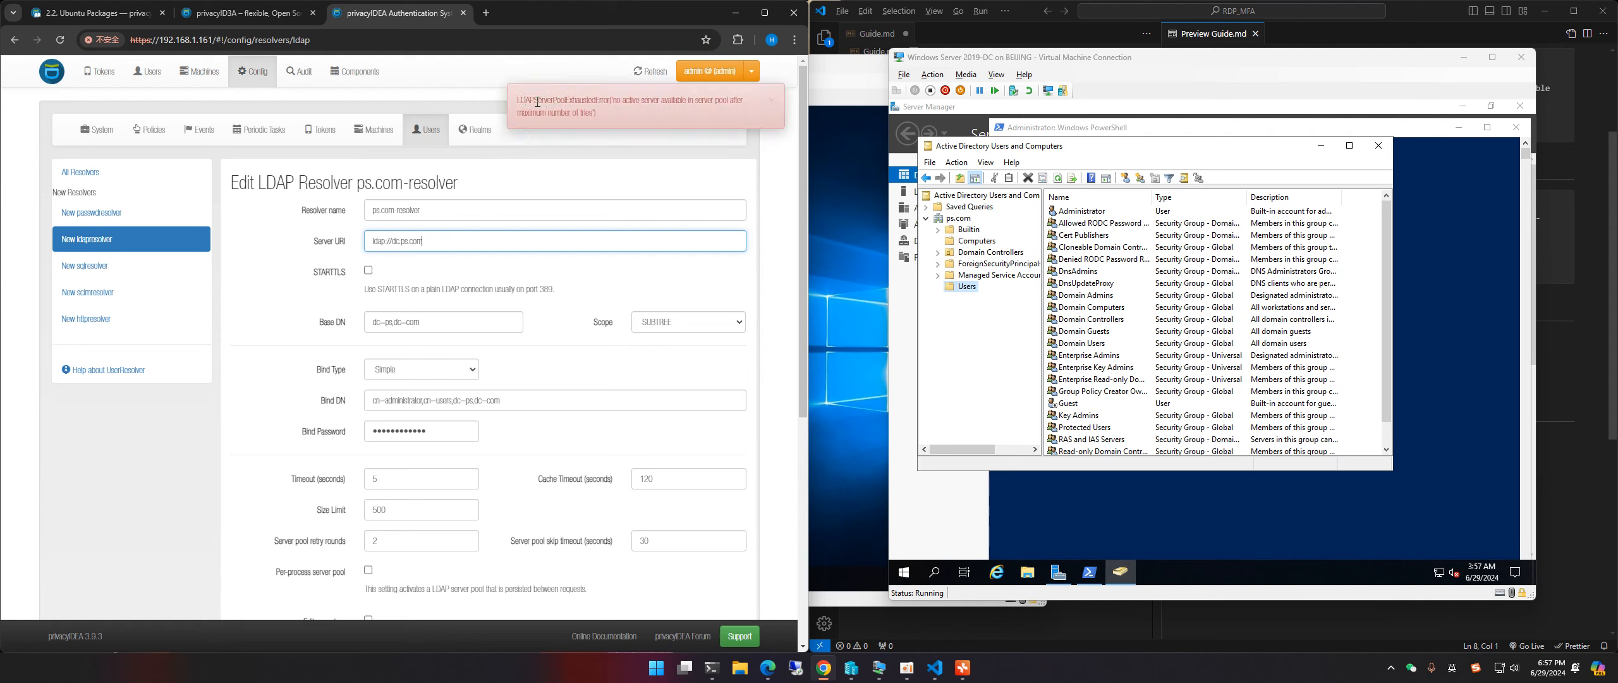
drag(517, 101, 636, 114)
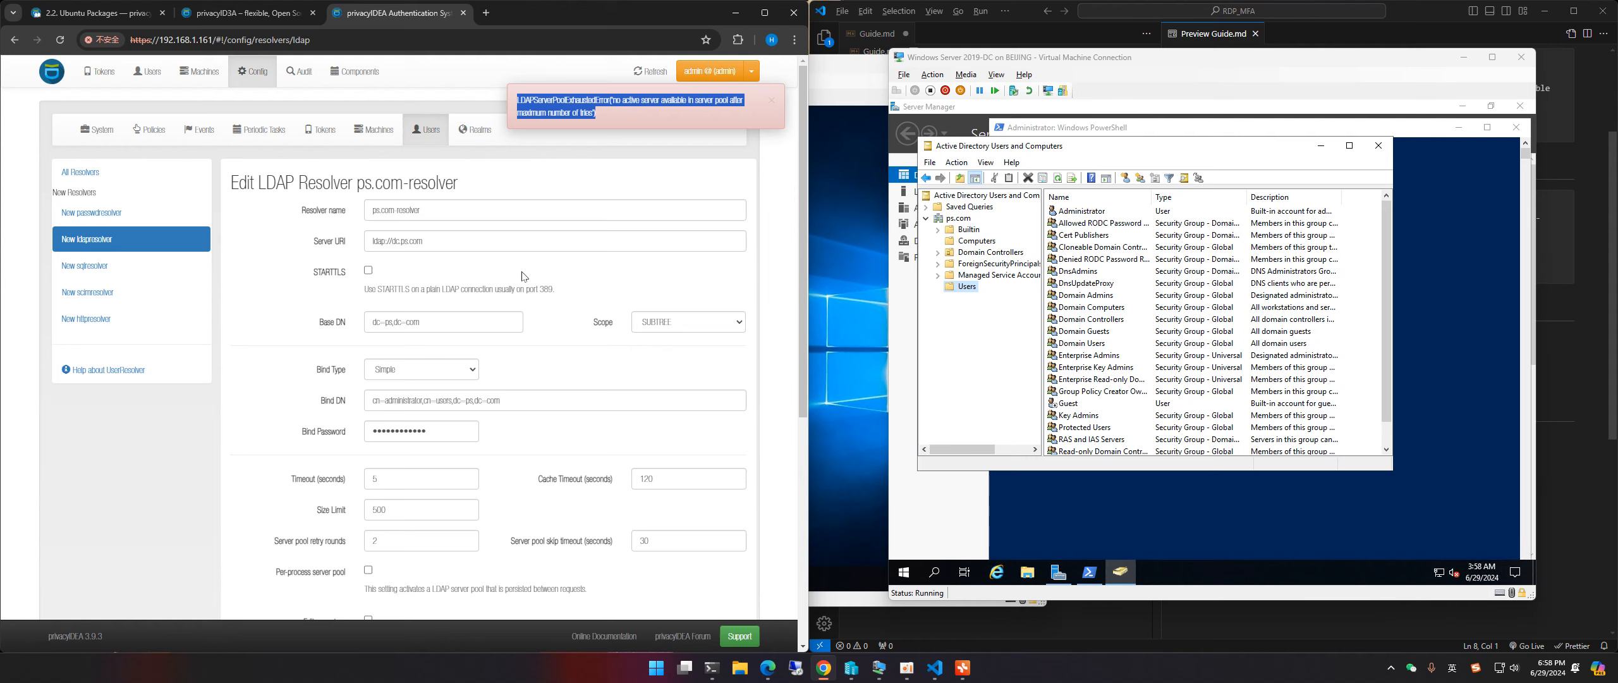
click(613, 103)
click(772, 100)
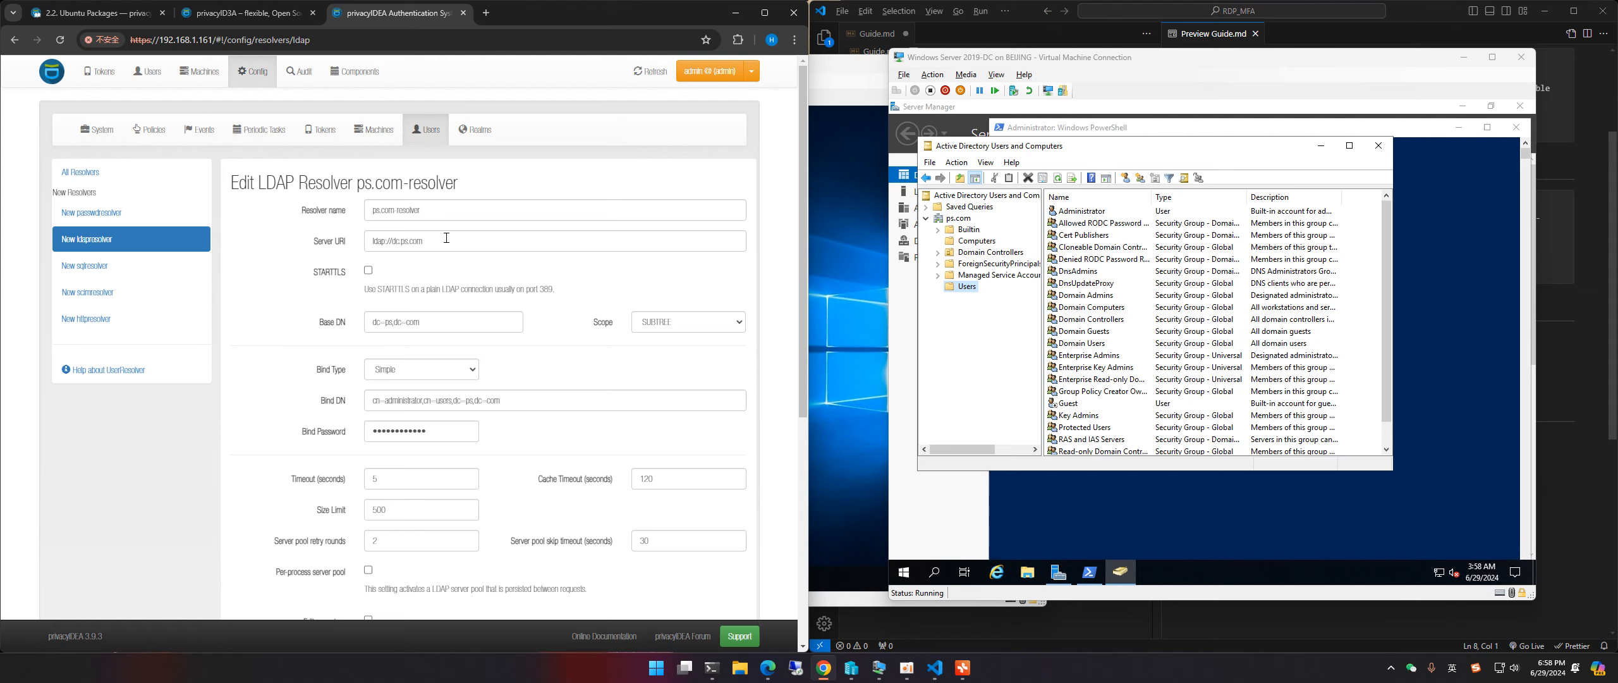
drag(438, 245, 402, 241)
Step: Close ADUC on the domain controller and ping ps.com from its PowerShell console
click(426, 241)
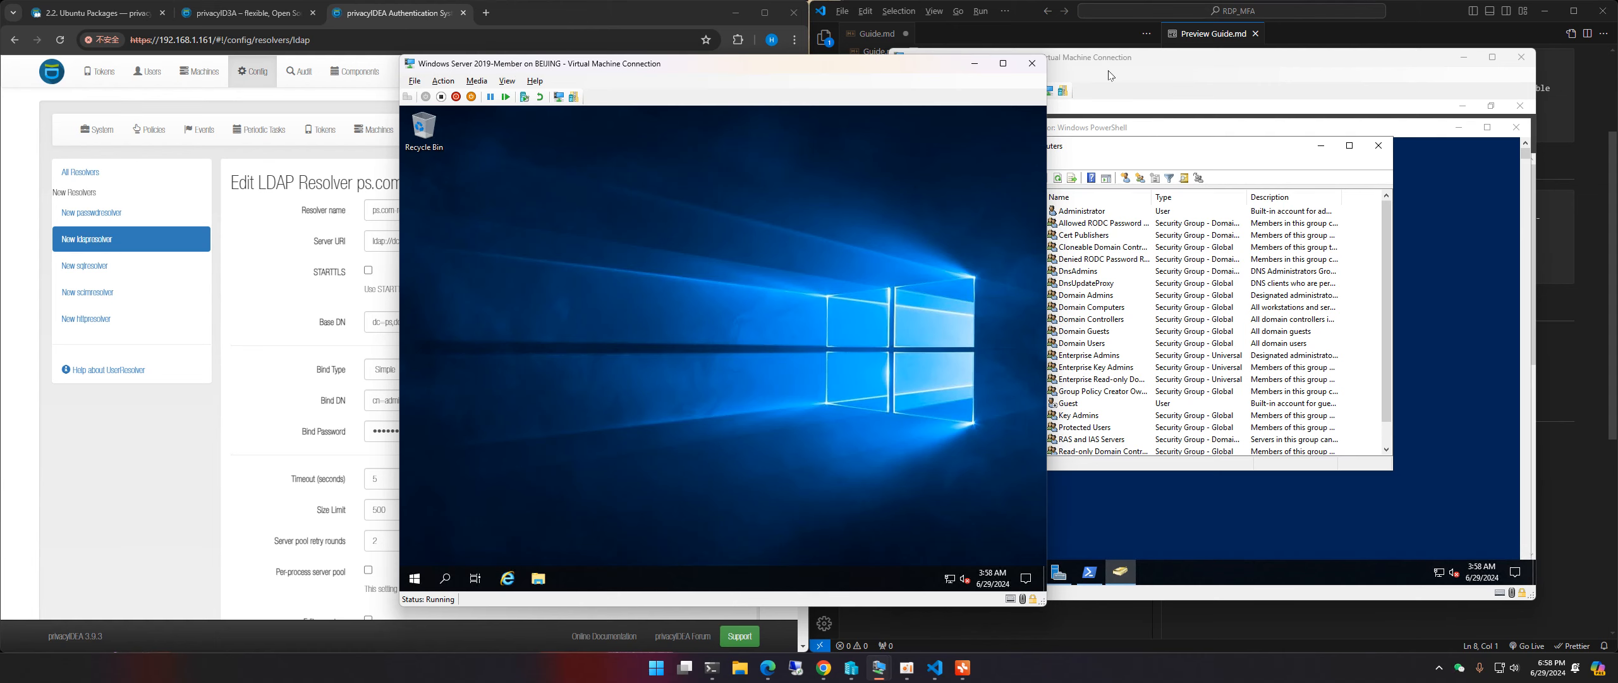
drag(1108, 75, 841, 78)
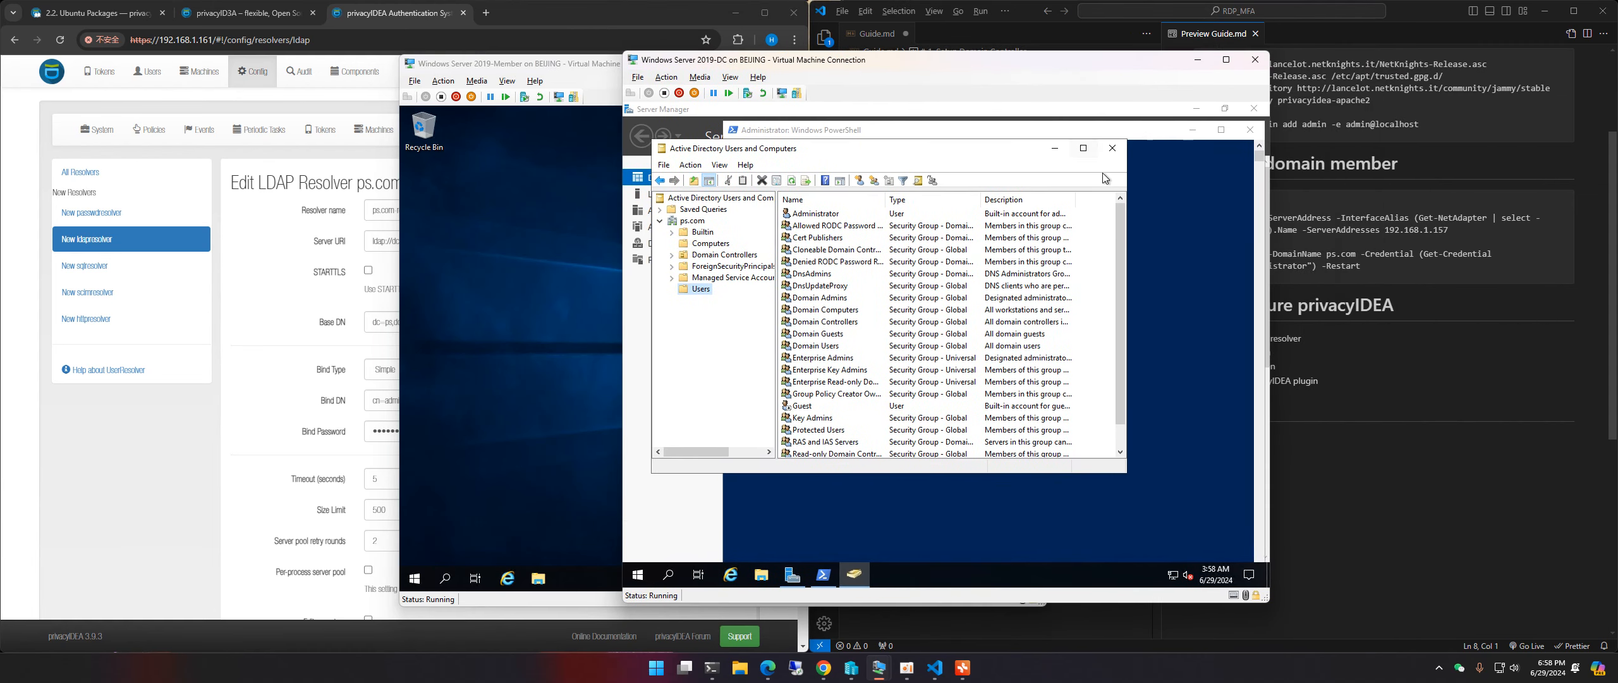
click(1113, 148)
click(894, 330)
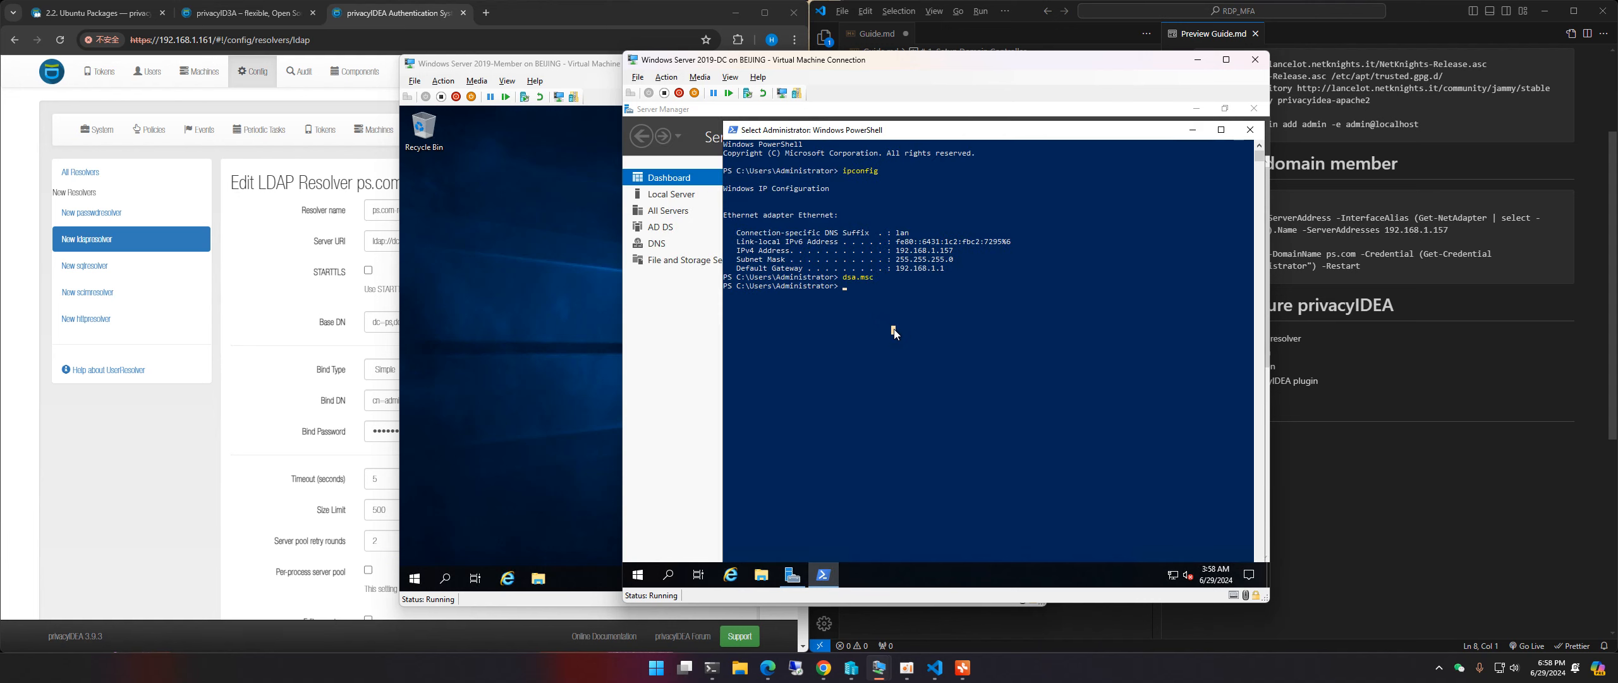
text(ping ps.com)
key(Return)
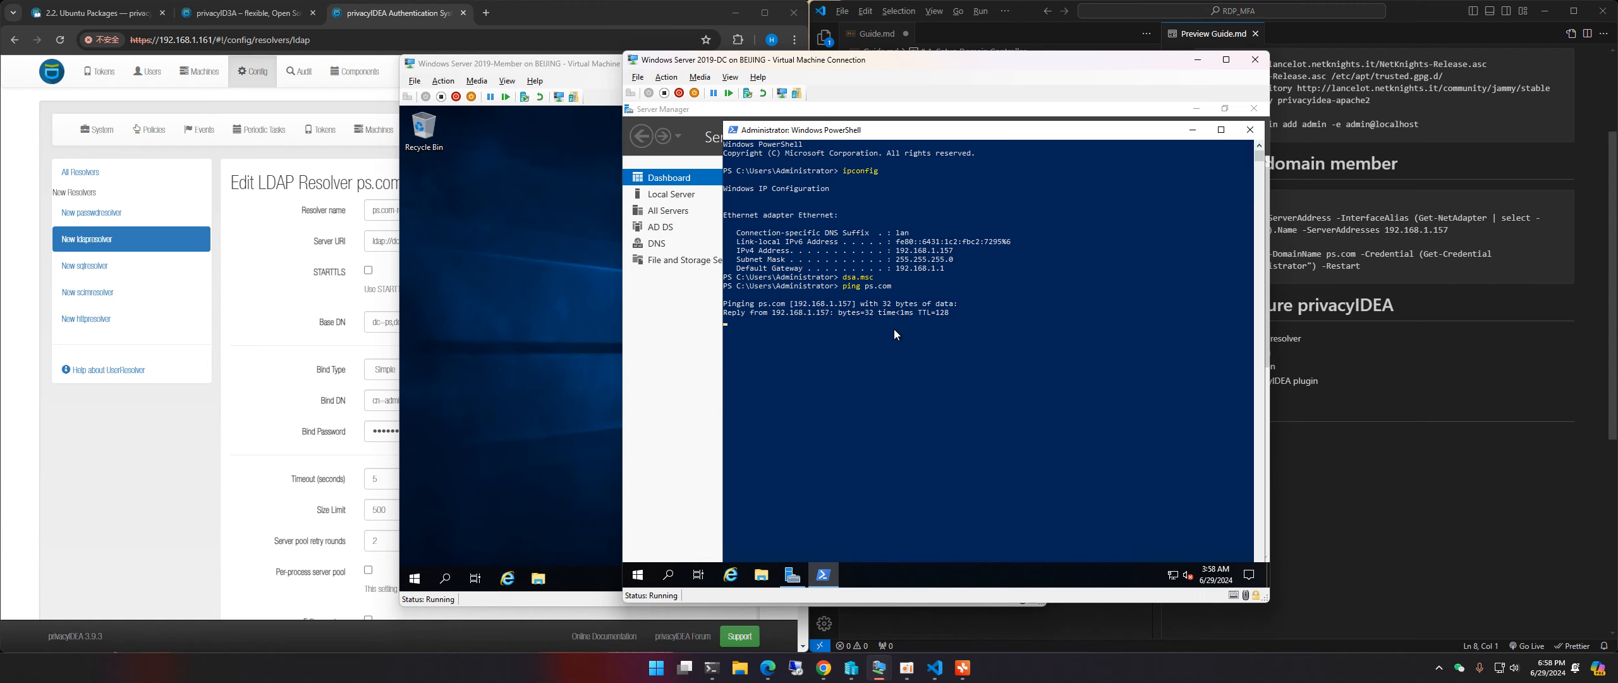
Step: On the member server, ping ps.com from an administrator PowerShell and copy the resolved 192.168.1.157
click(518, 142)
right_click(415, 578)
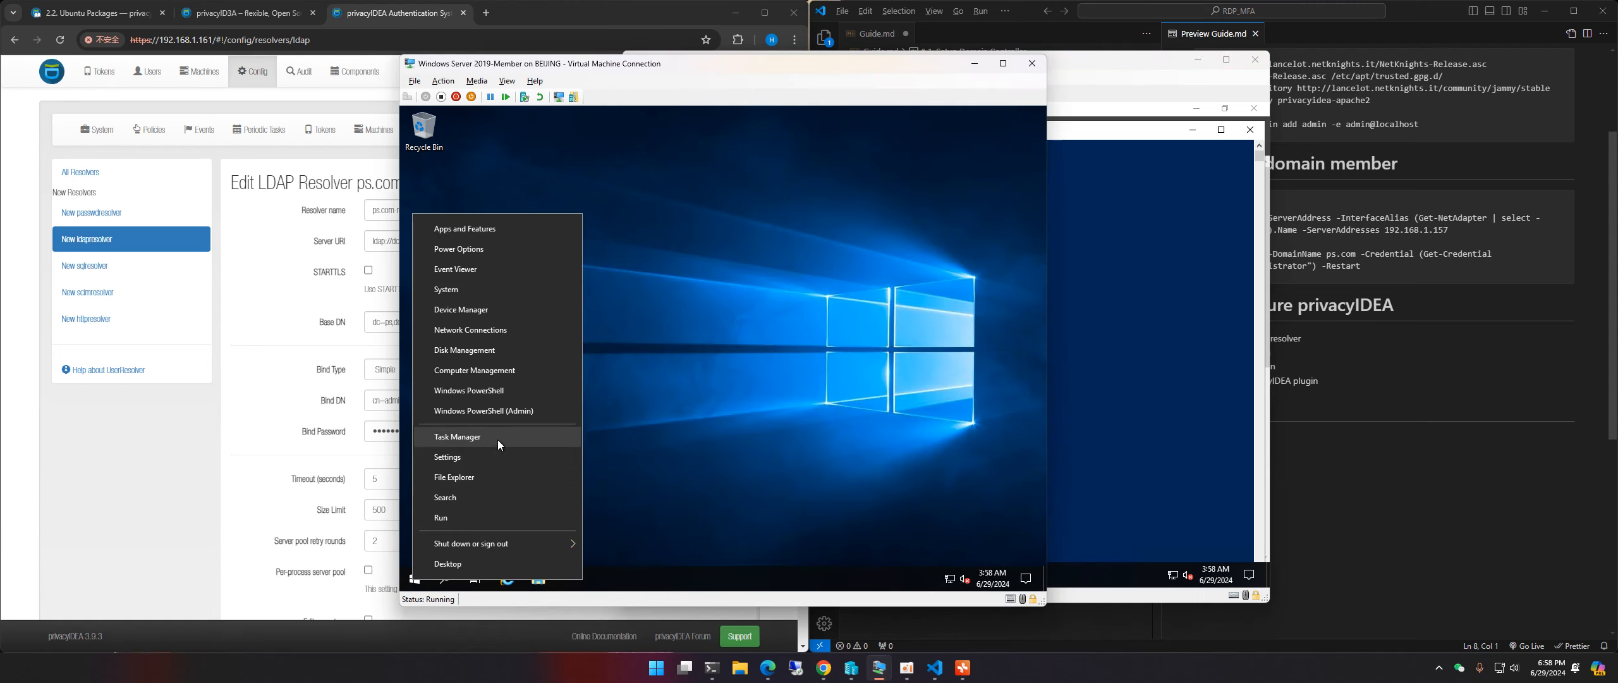
click(513, 388)
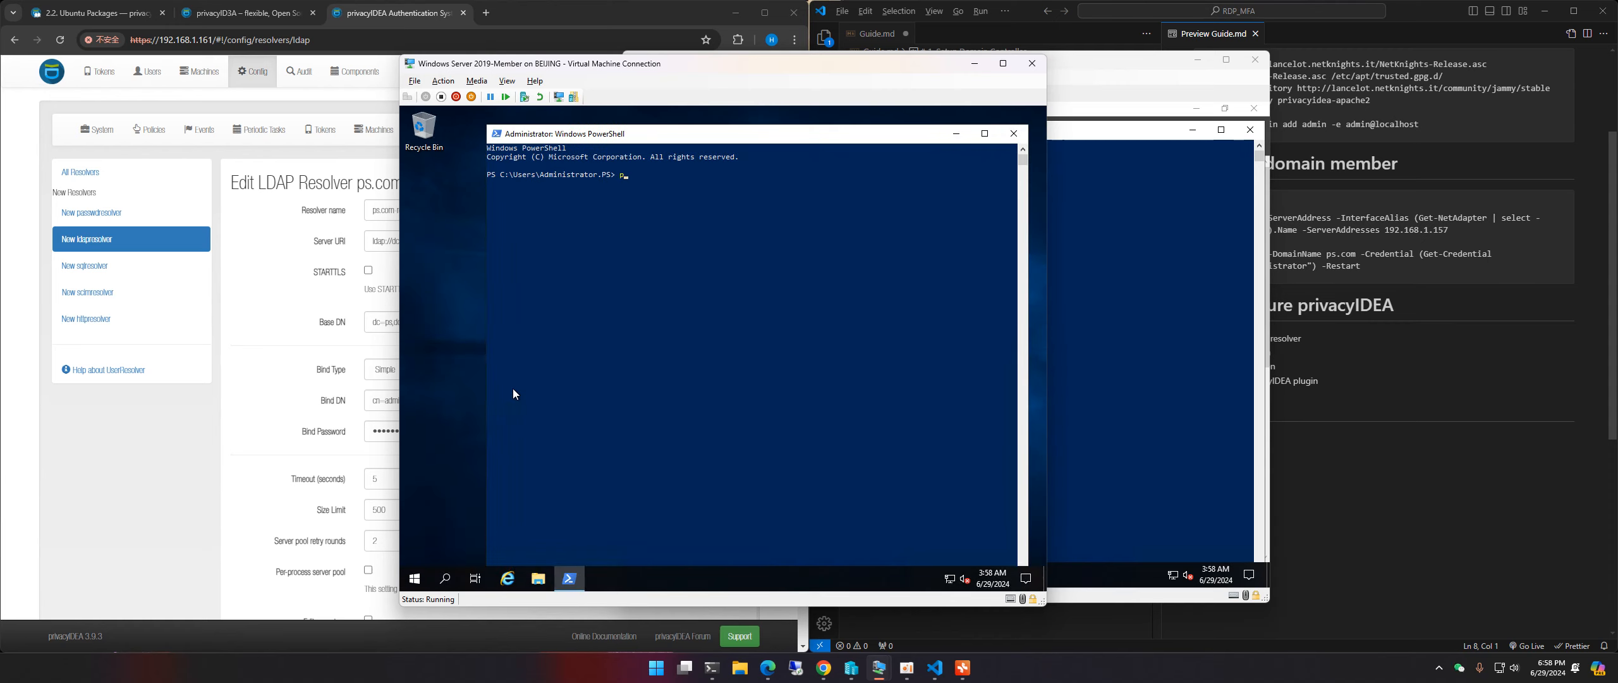
text(ping ps.com)
key(Return)
key(ctrl+c)
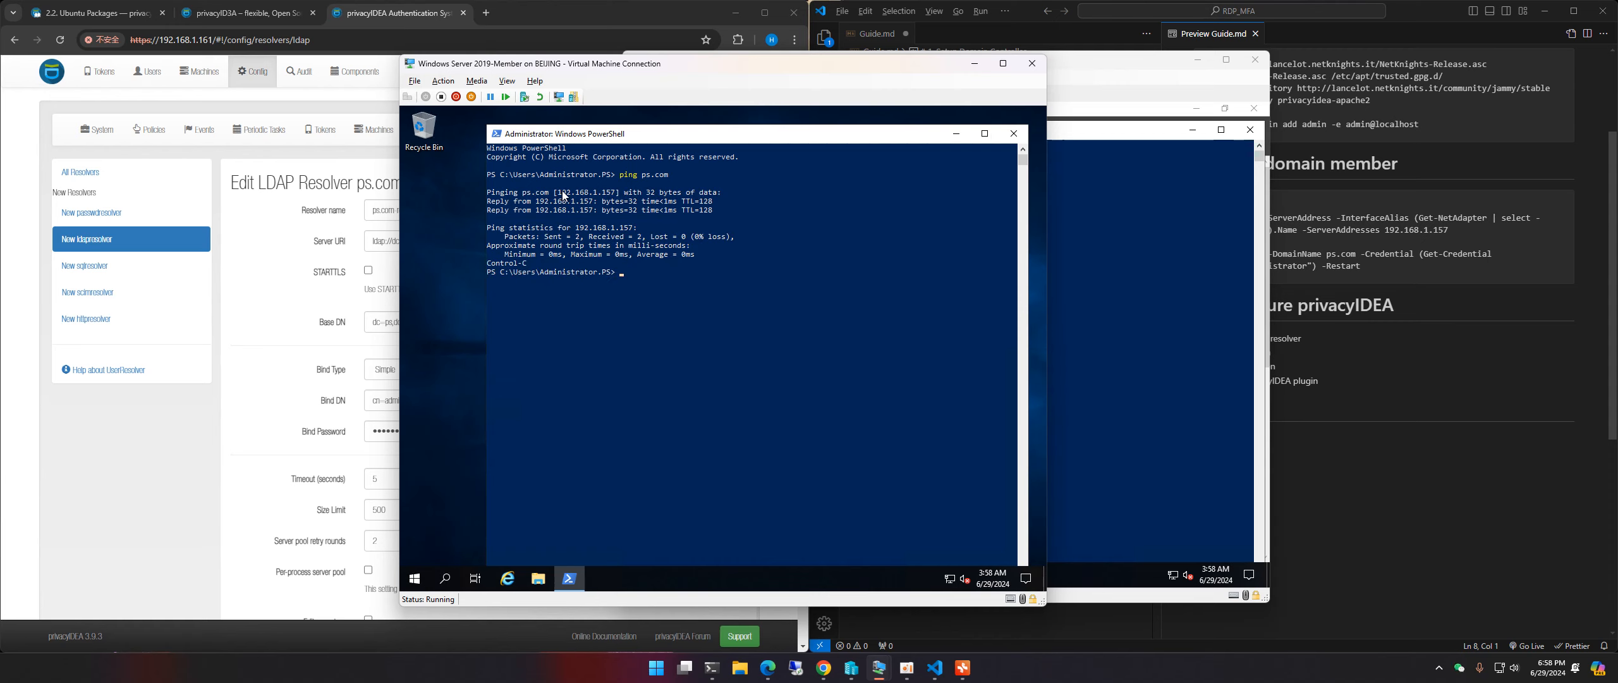
drag(557, 192, 612, 192)
right_click(612, 192)
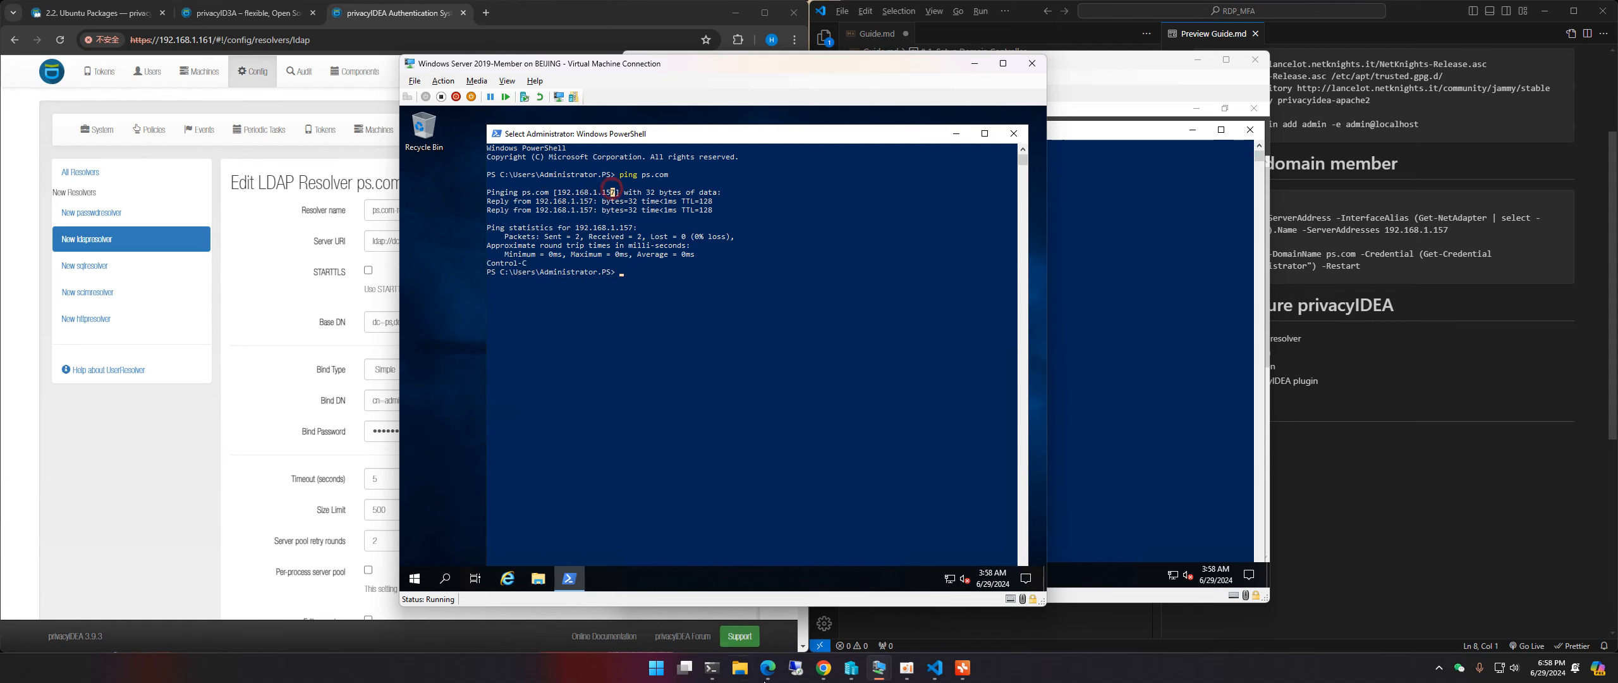
click(712, 667)
Step: In a new PowerShell tab, ping ps.com and copy the public IP it resolves to
click(184, 141)
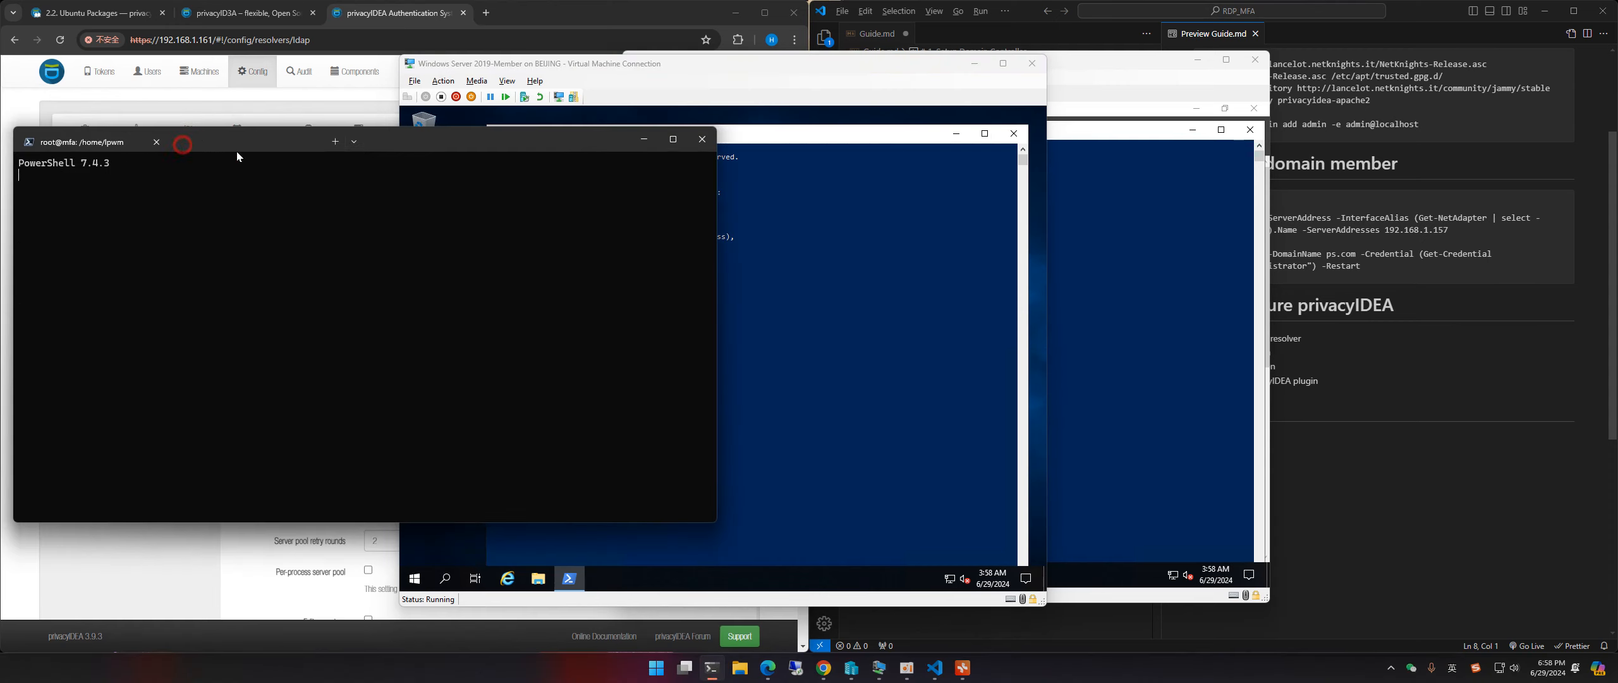
drag(429, 147, 1126, 228)
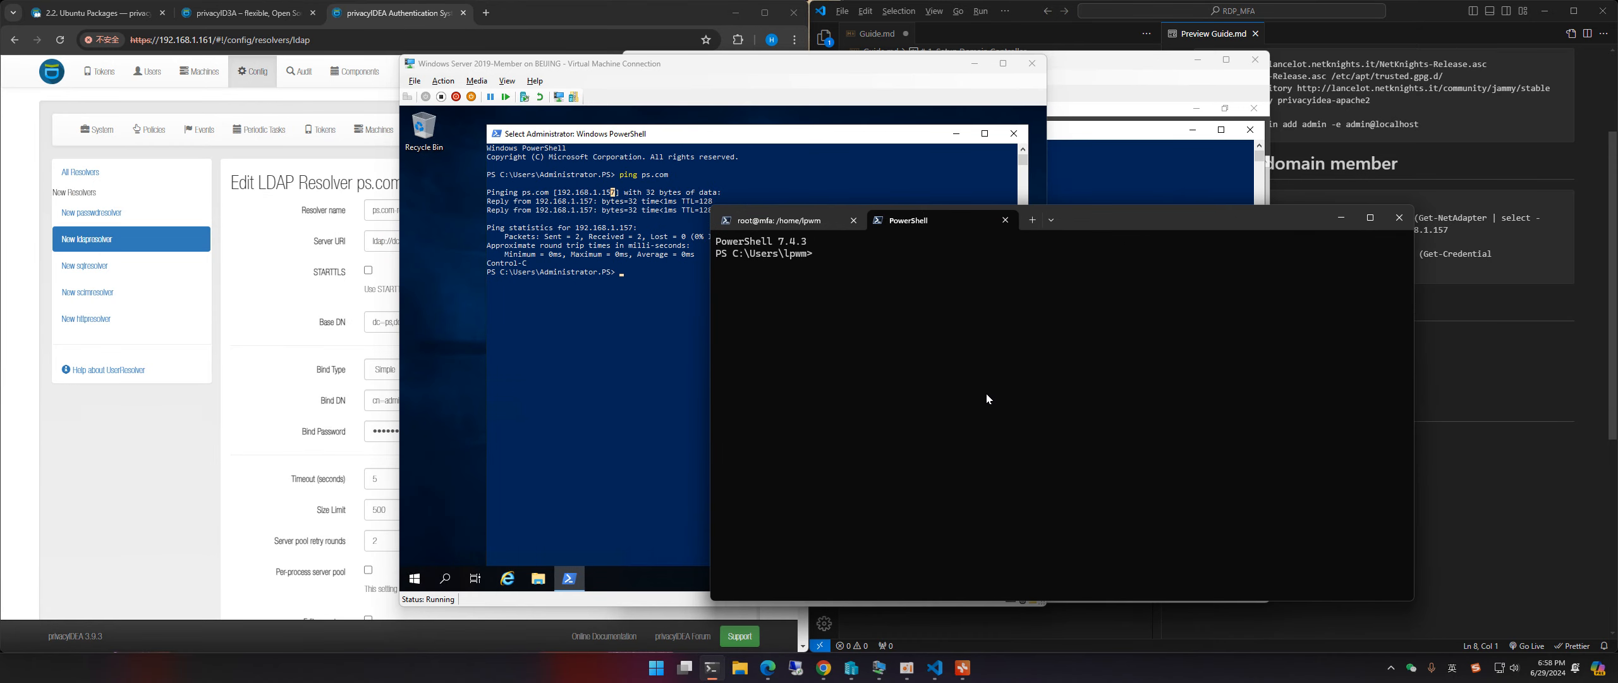
text(ping ps.com)
key(Return)
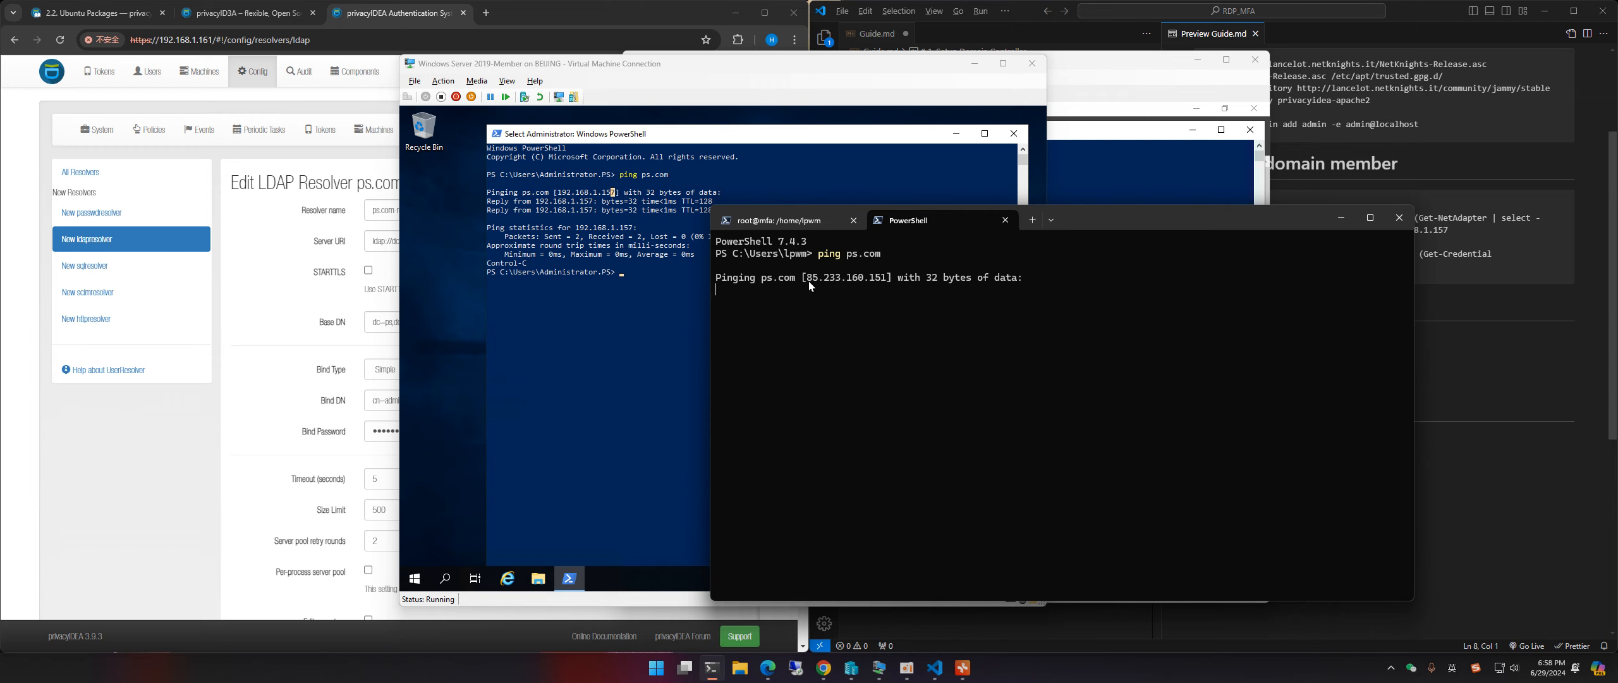
drag(808, 279, 887, 280)
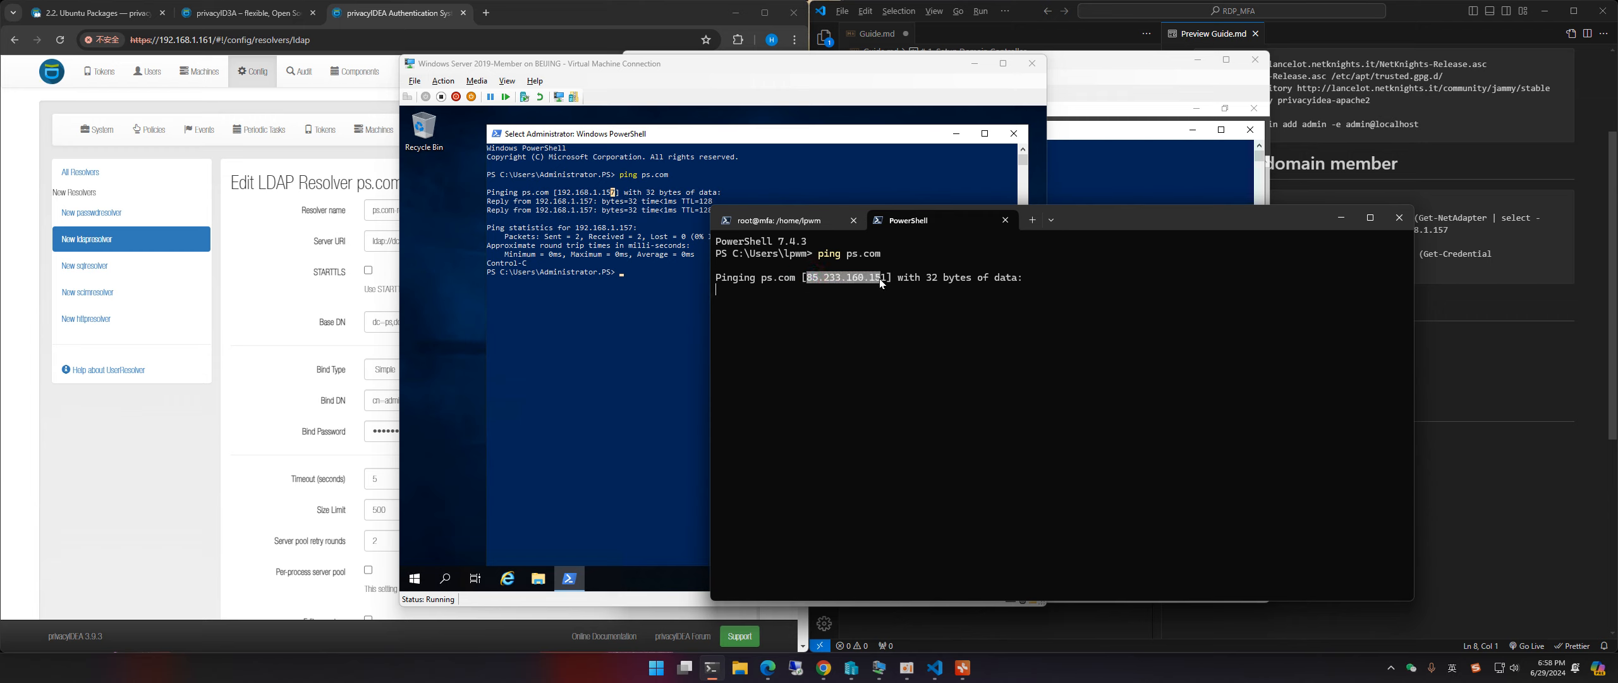
right_click(844, 277)
key(ctrl+c)
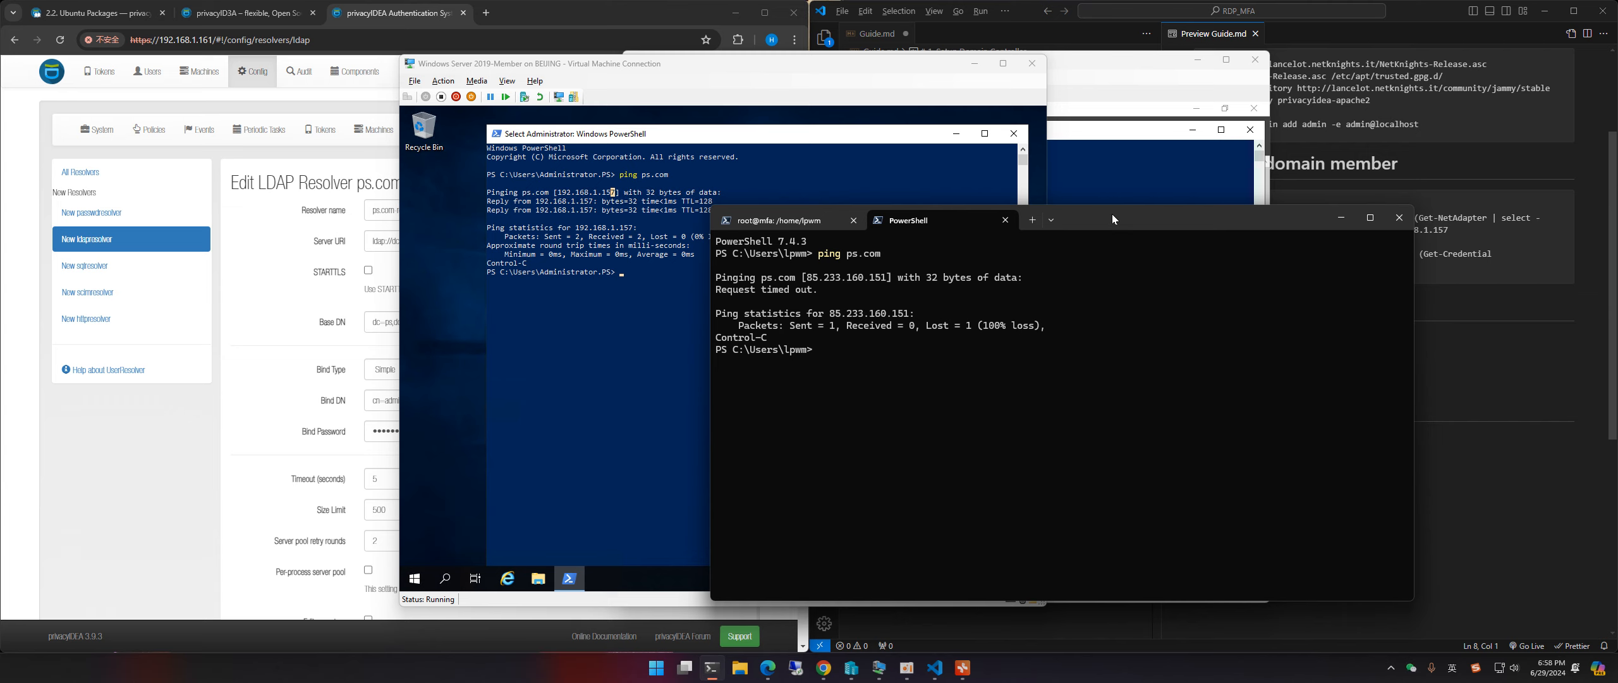
drag(1113, 214, 1055, 237)
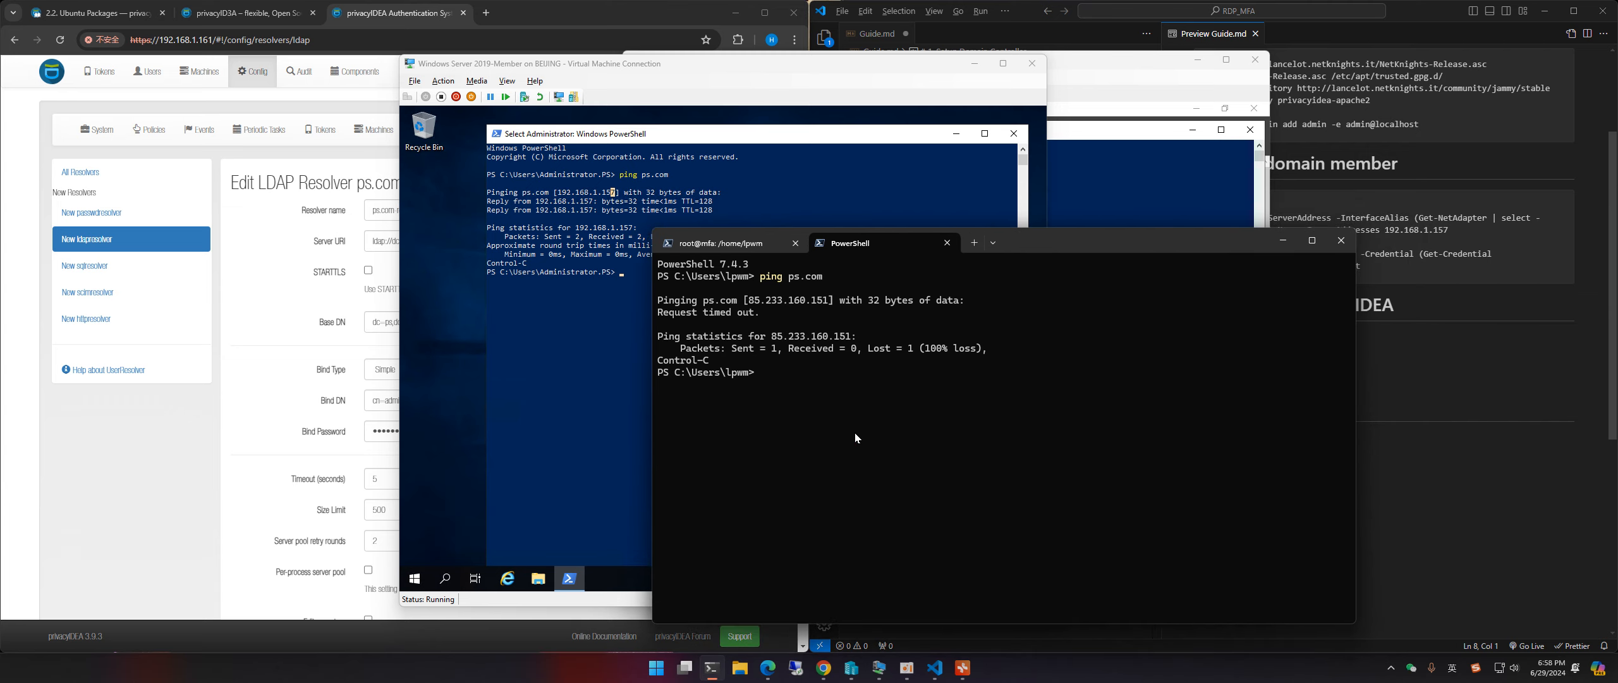
Step: Start nslookup ps.com and copy the domain controller's IPv4 address from ipconfig
text(nslookup )
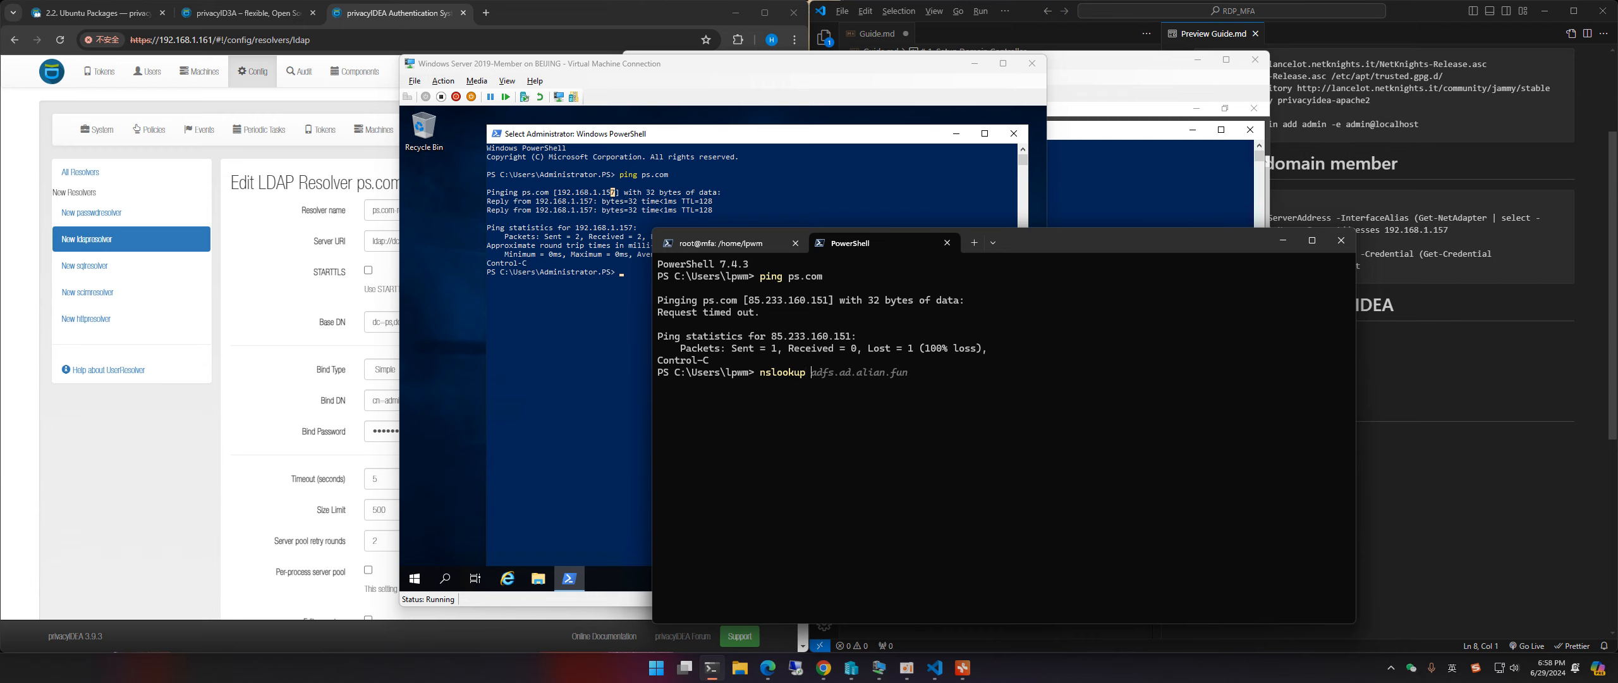
text(ps.com)
click(1120, 72)
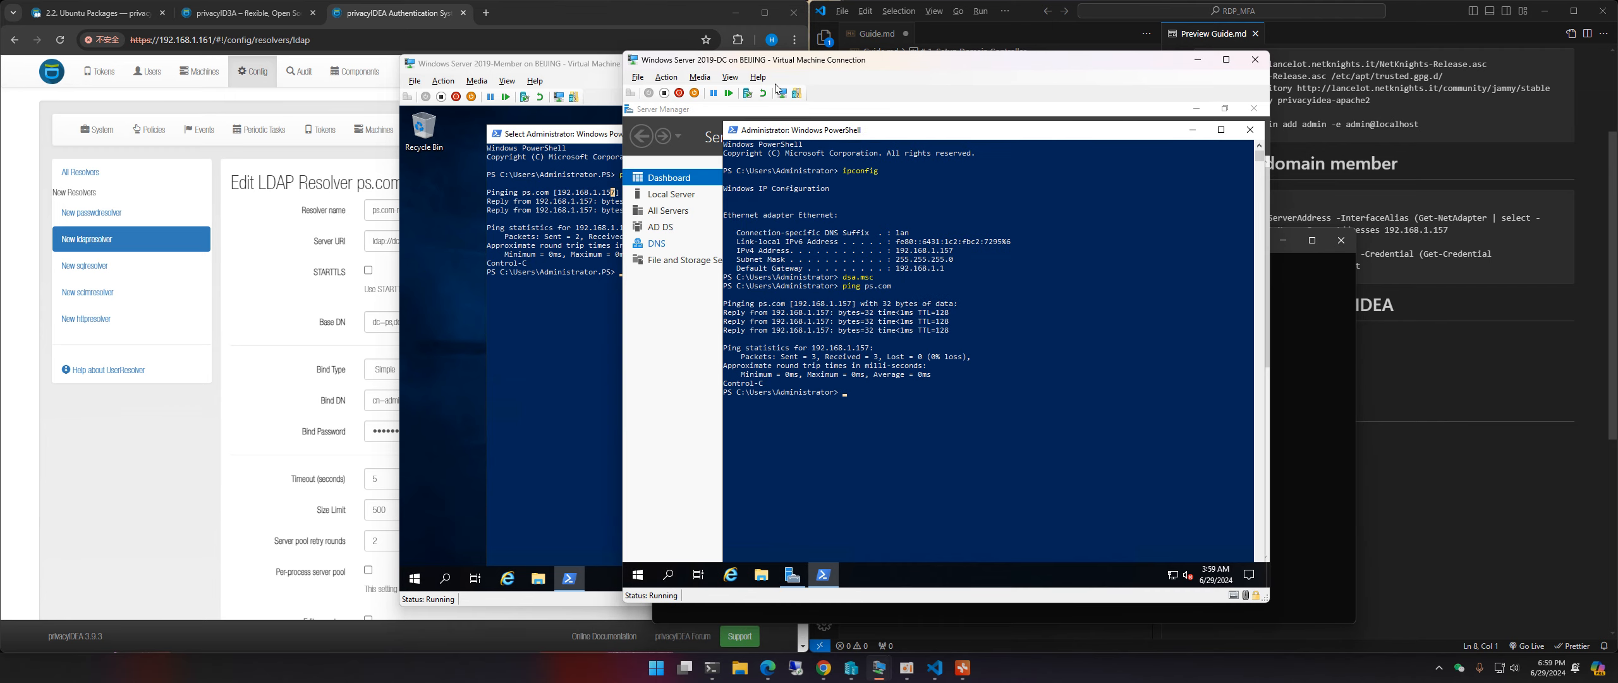
click(854, 329)
key(Escape)
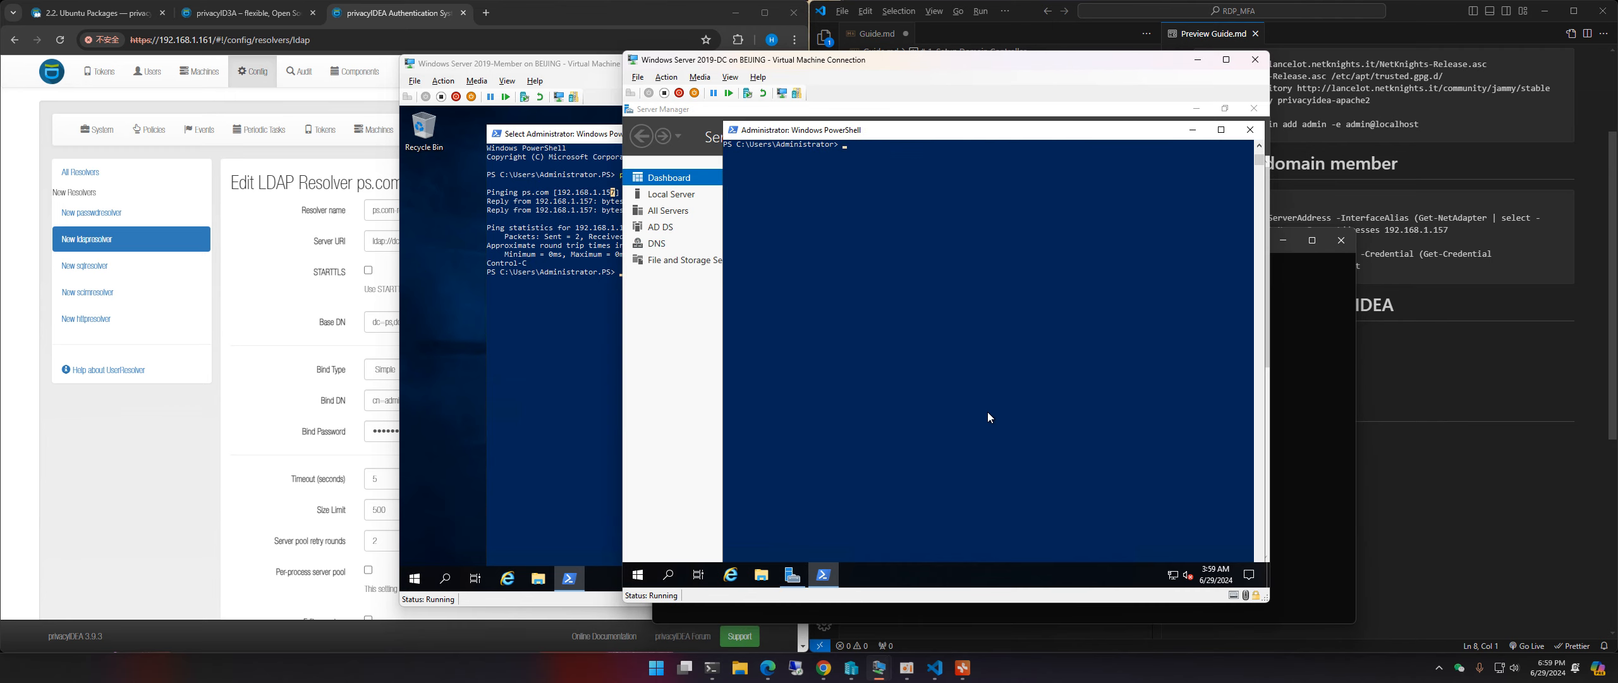
text(ipconfig)
key(Return)
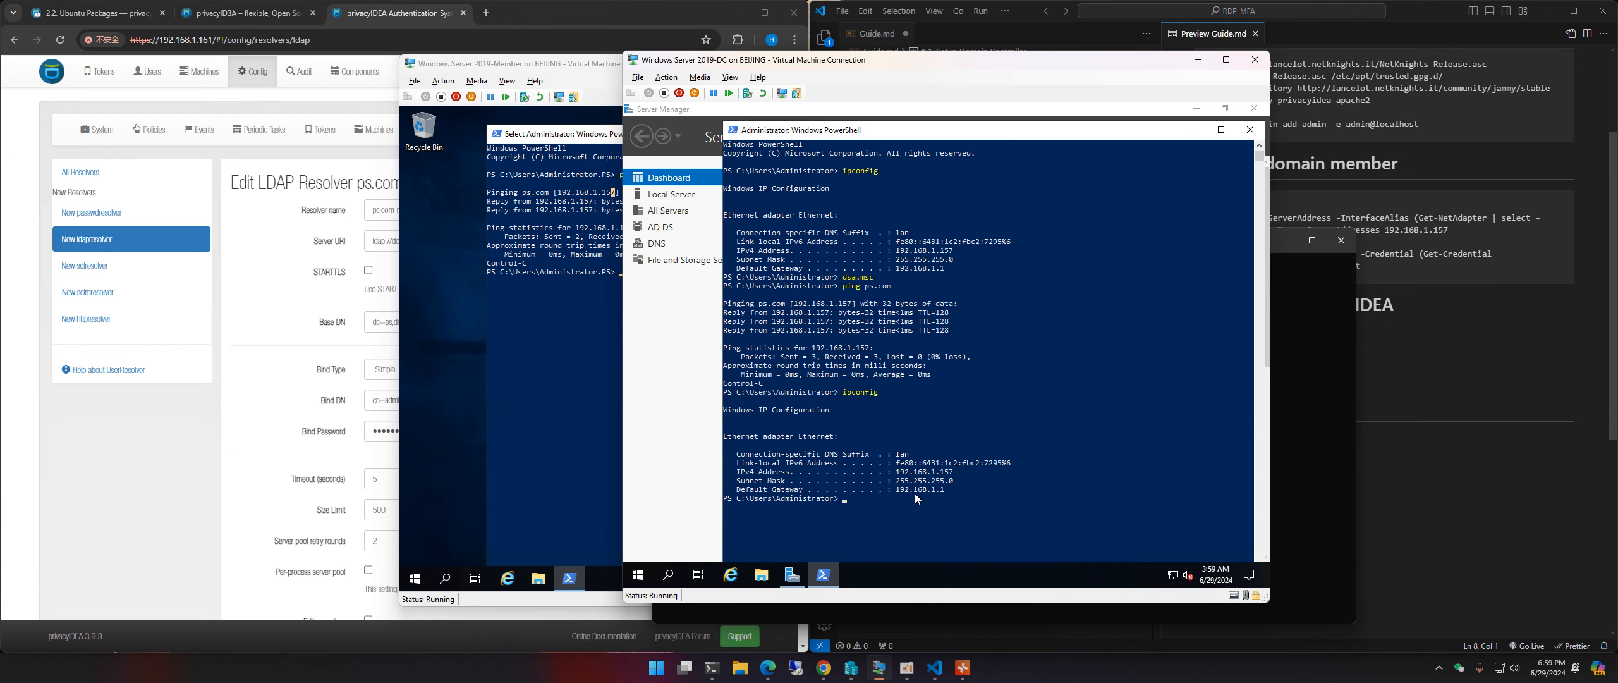
drag(897, 471, 946, 478)
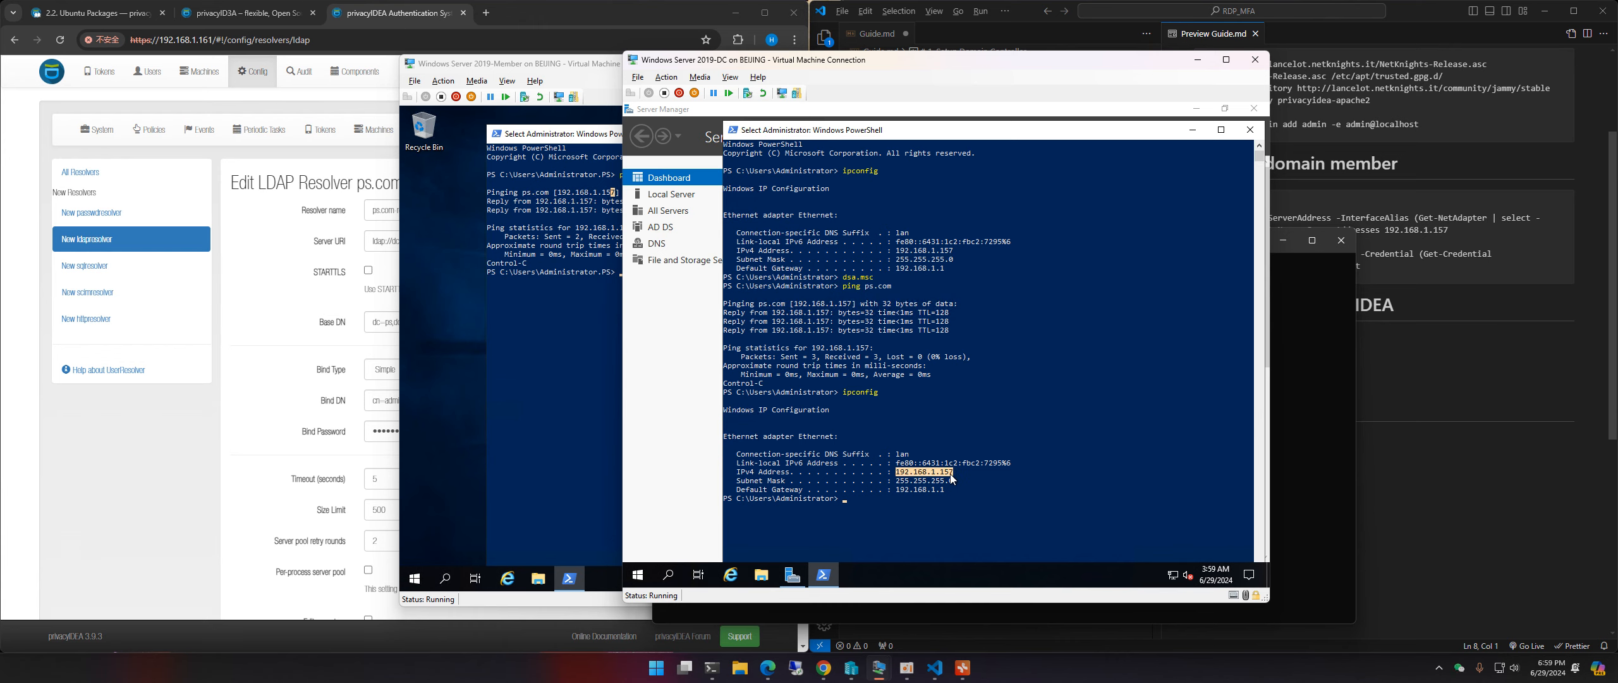
right_click(951, 478)
Step: Run nslookup ps.com 192.168.1.157, check the returned address, and return to the root@mfa tab
click(1318, 351)
right_click(1086, 400)
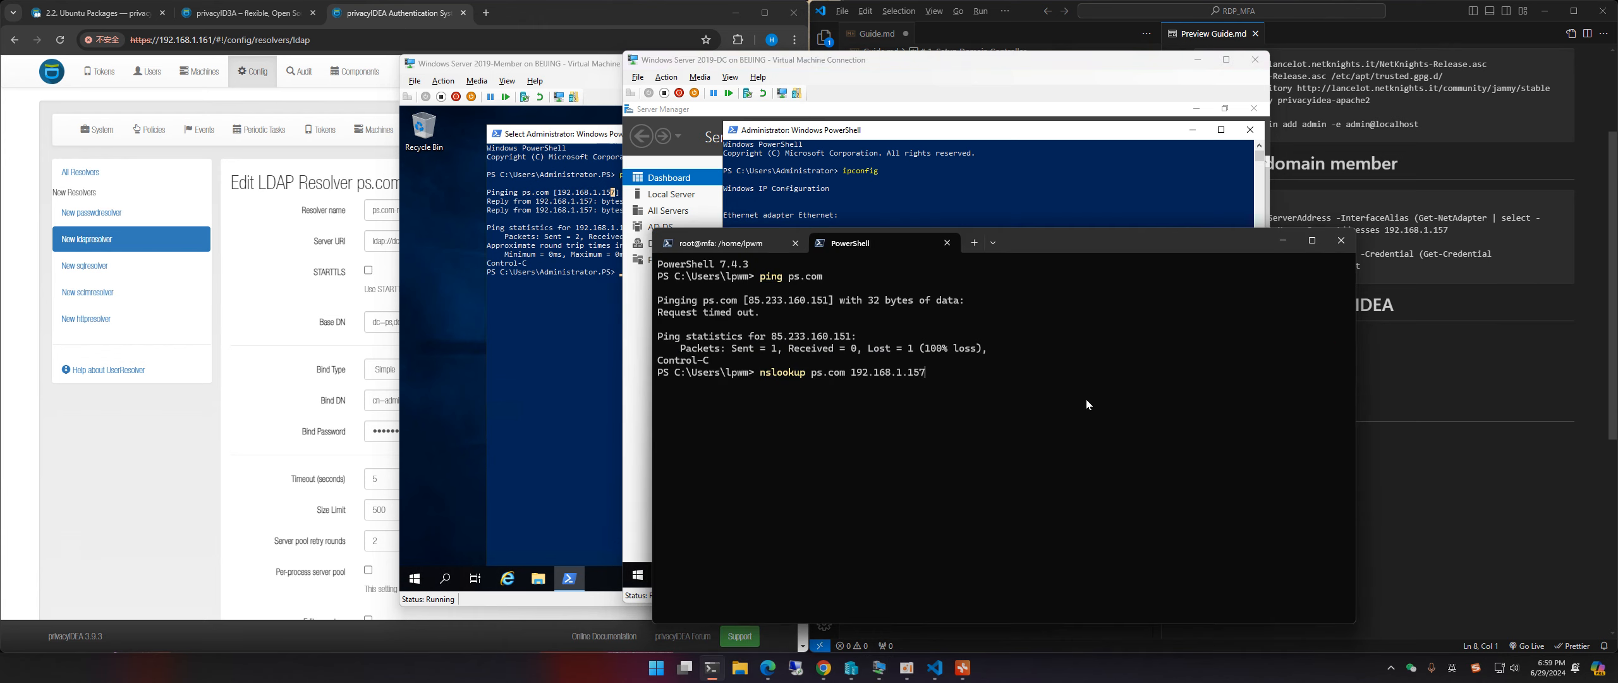
key(Return)
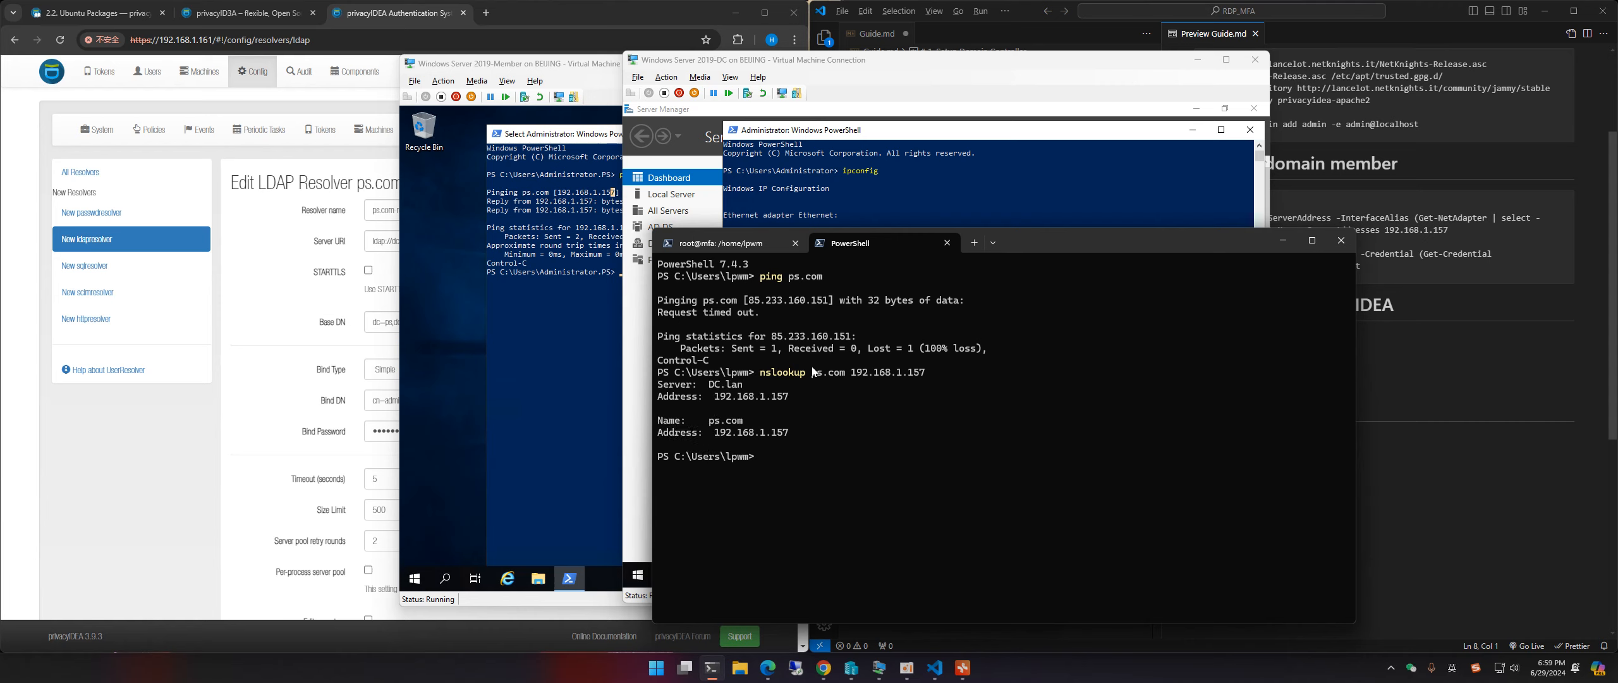
drag(761, 372, 924, 375)
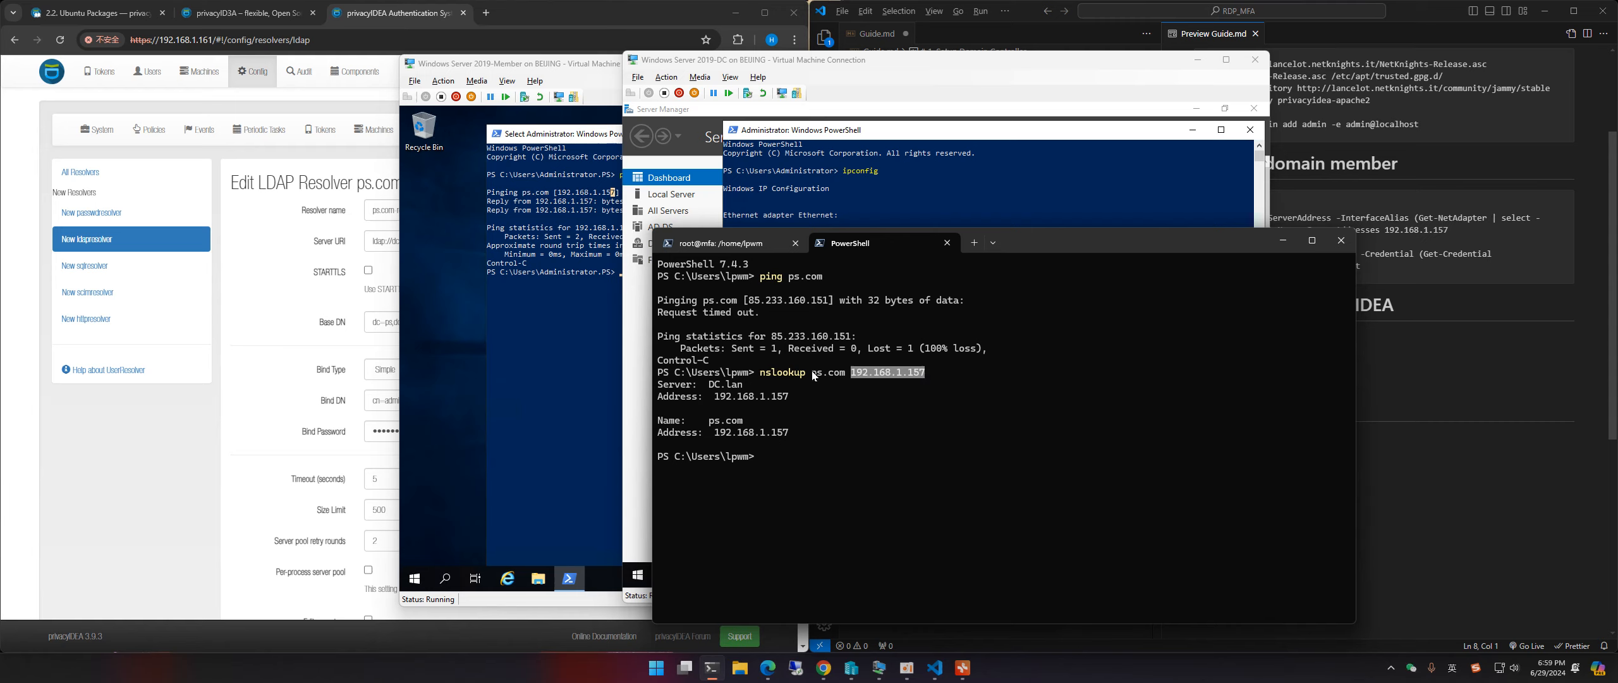
click(847, 373)
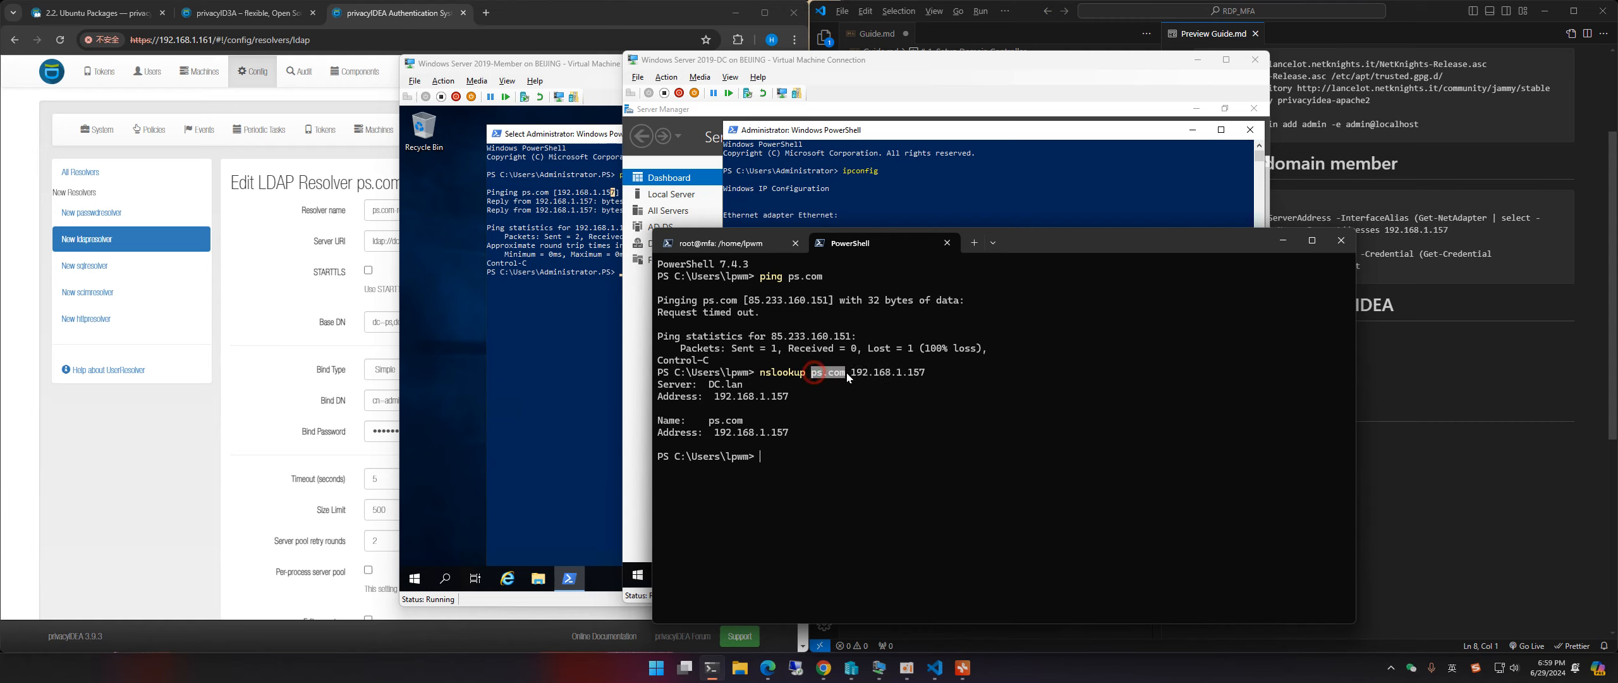
click(717, 433)
drag(717, 435, 774, 435)
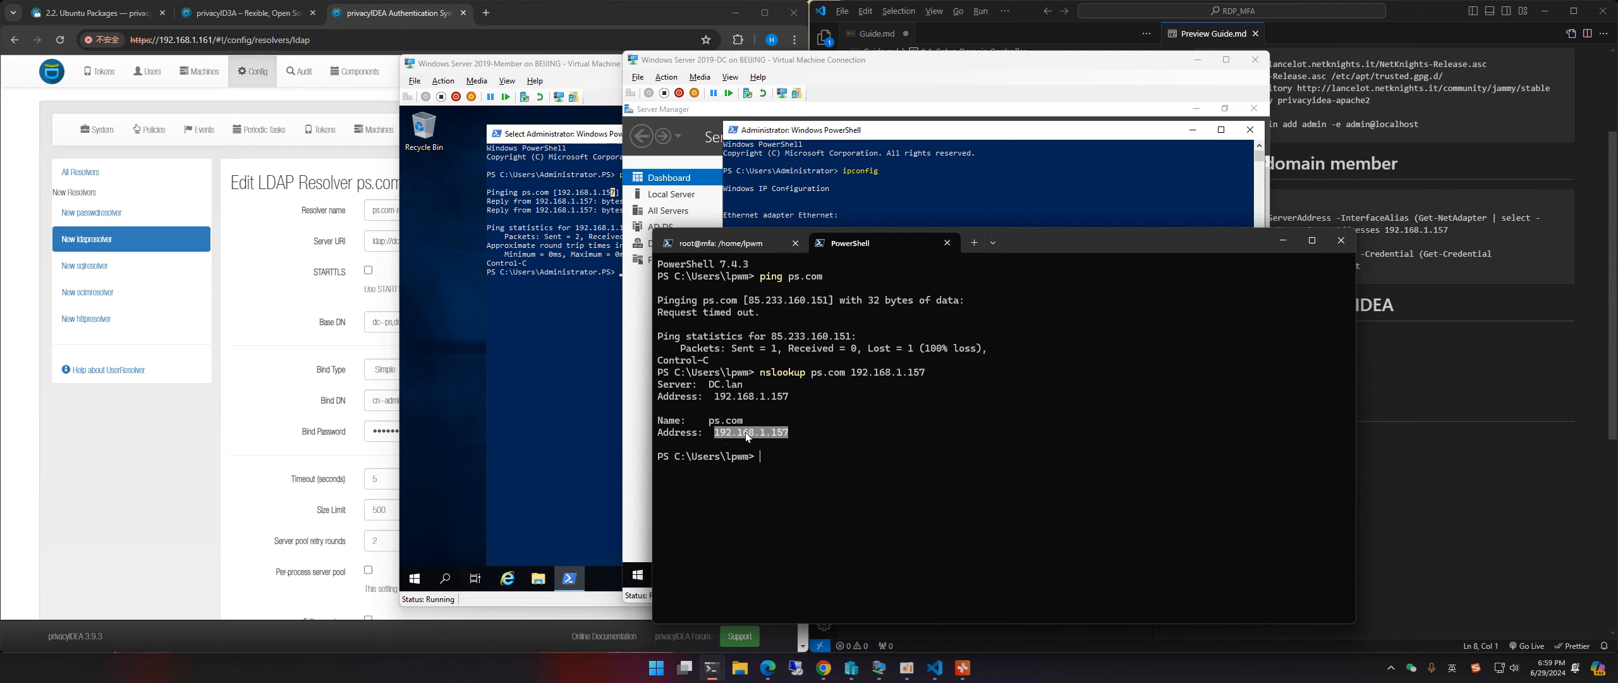
click(725, 433)
click(724, 250)
drag(1067, 242, 998, 192)
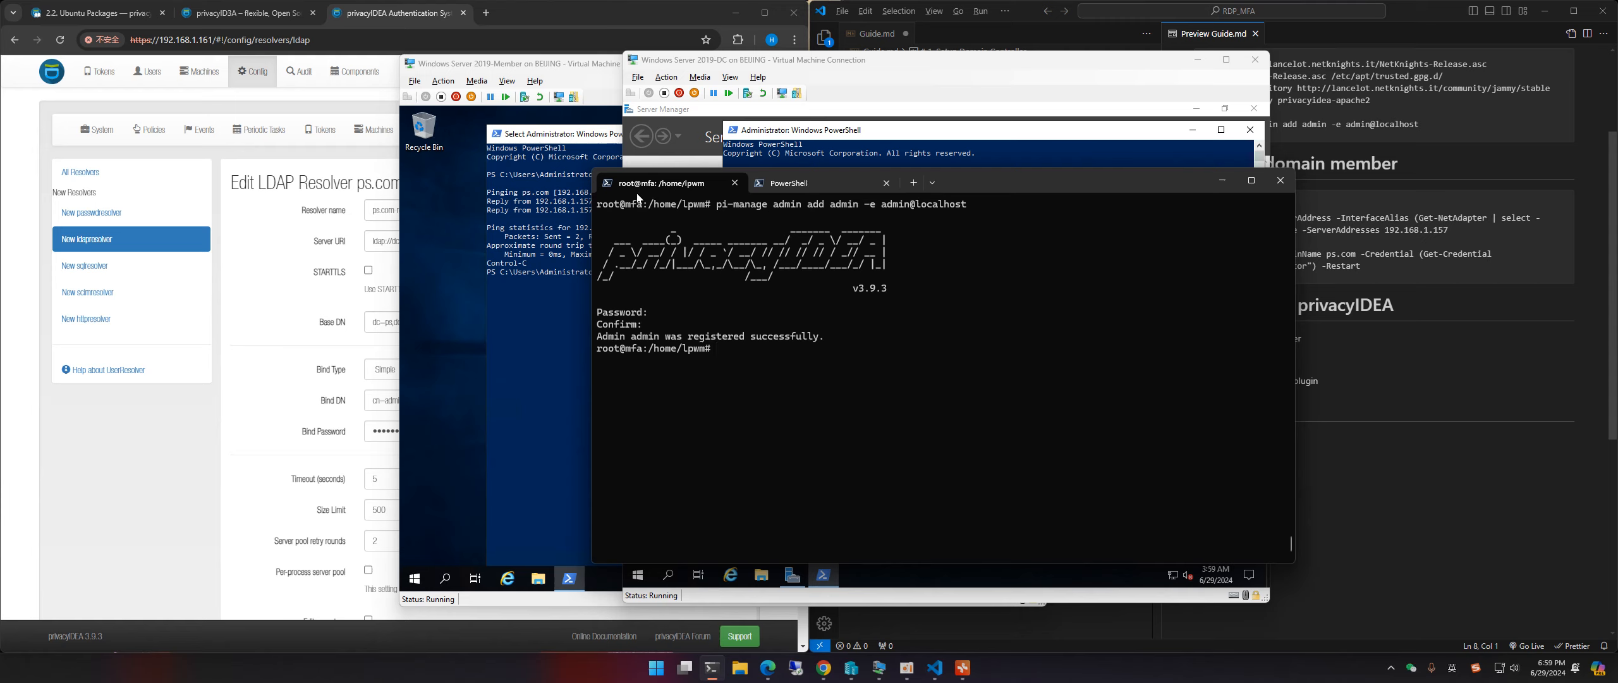
Step: Ping ps.com from the mfa server and see that the name fails to resolve
click(751, 359)
key(ctrl+l)
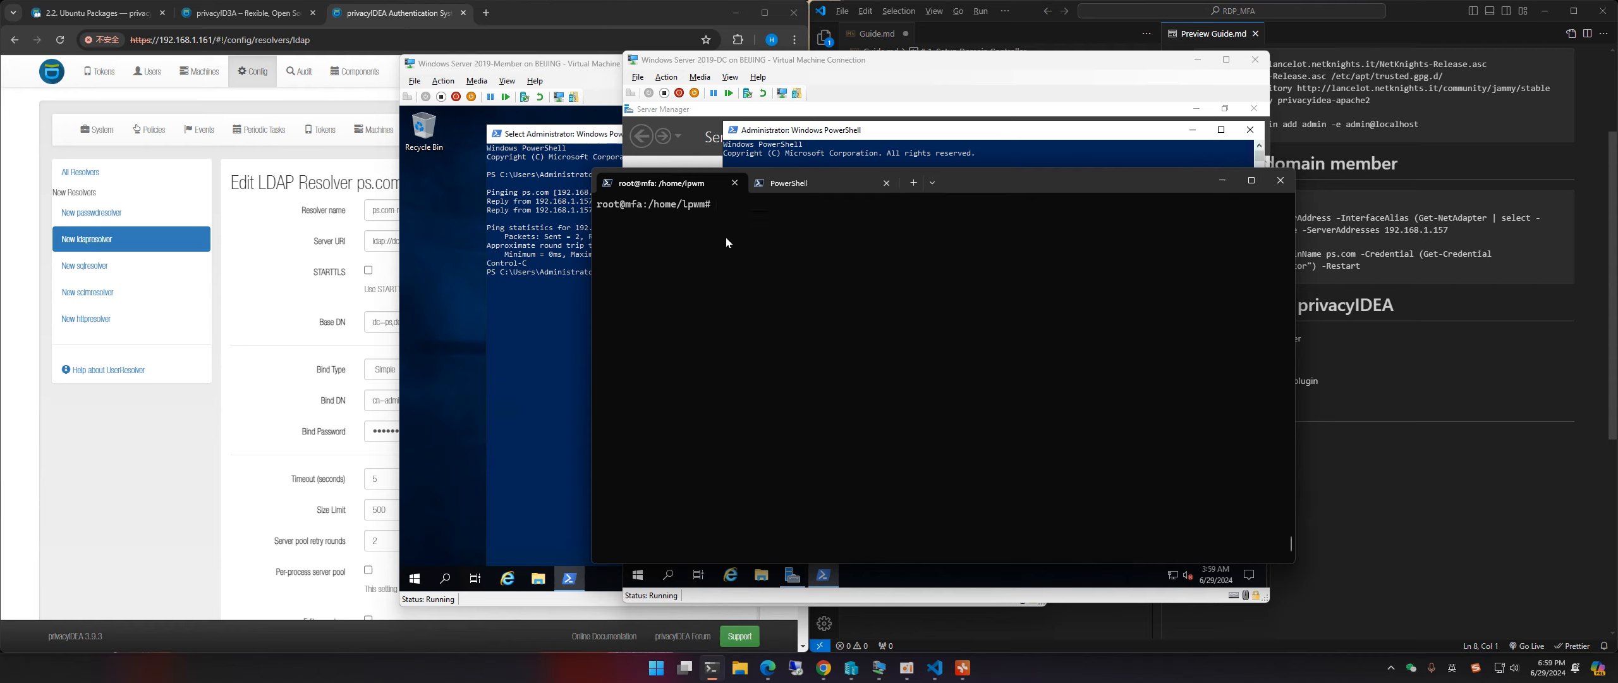
text(ping ps.com)
key(Return)
drag(992, 186, 974, 205)
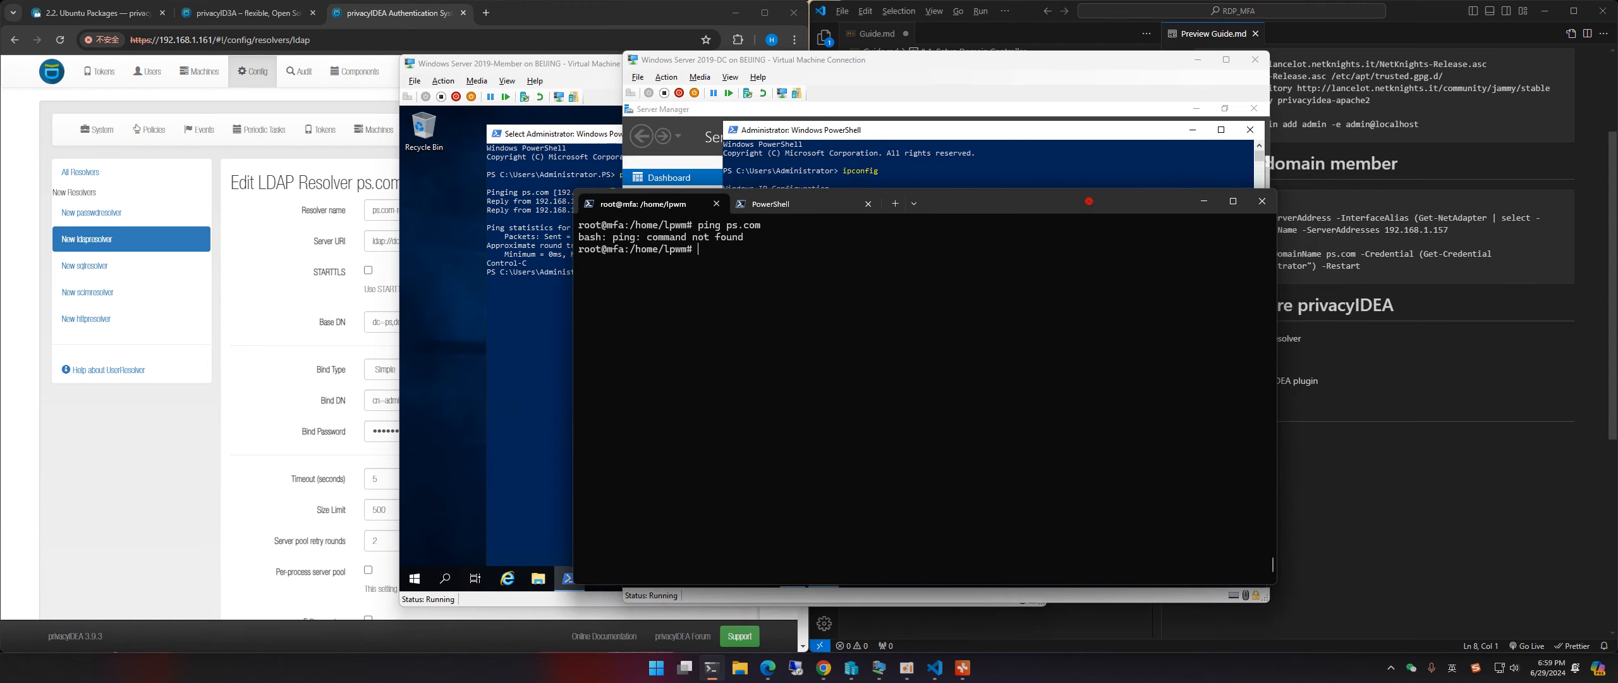
drag(642, 204, 647, 224)
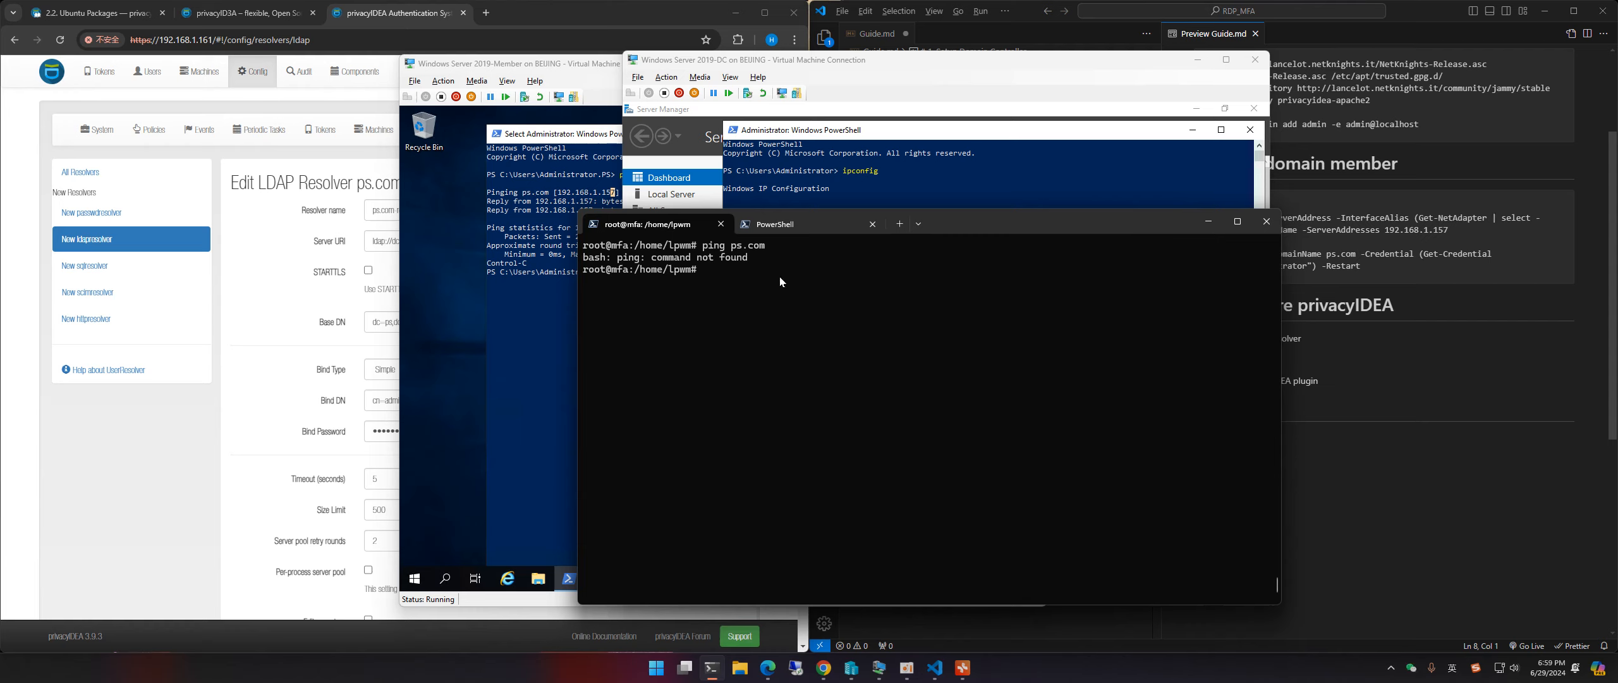
drag(663, 245, 722, 245)
click(713, 248)
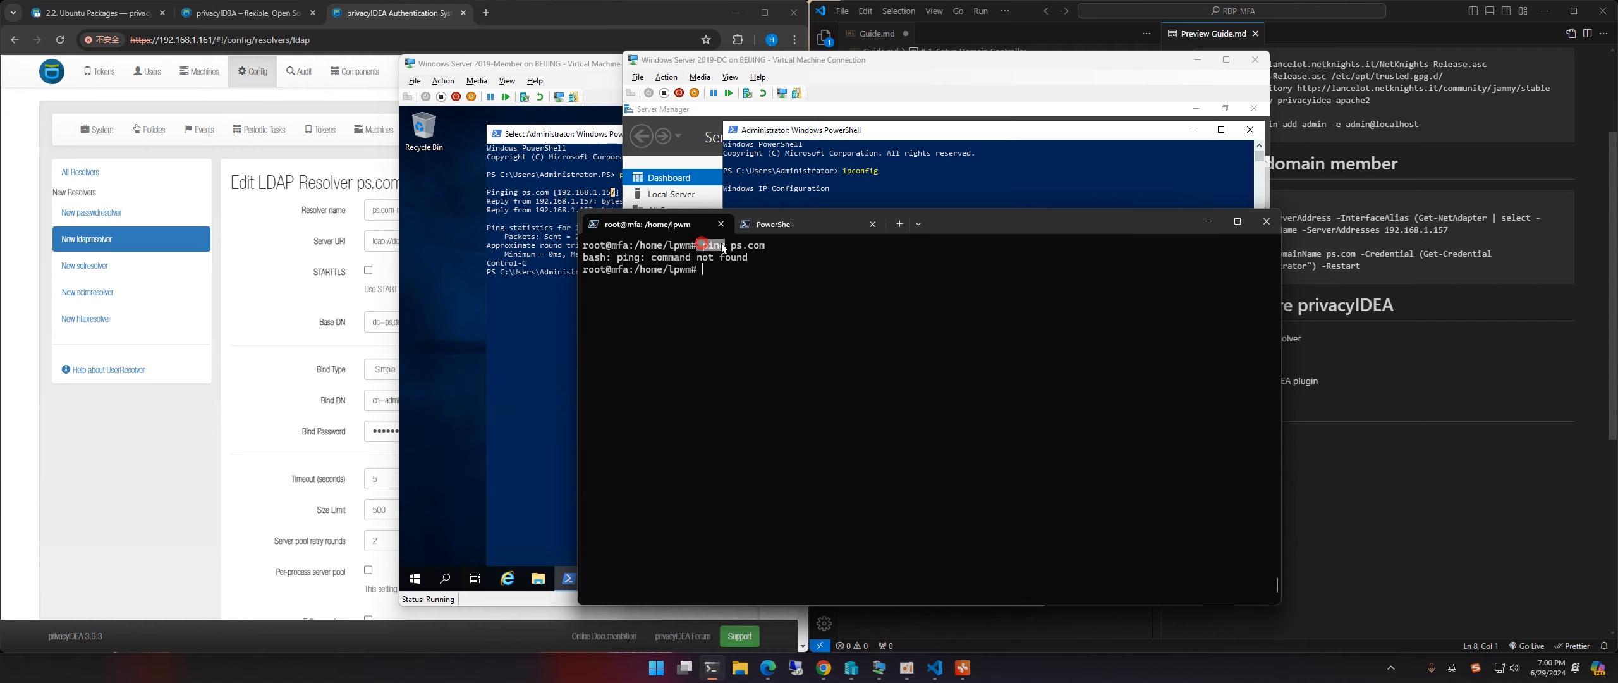
click(720, 288)
click(768, 353)
key(Return)
key(Return)
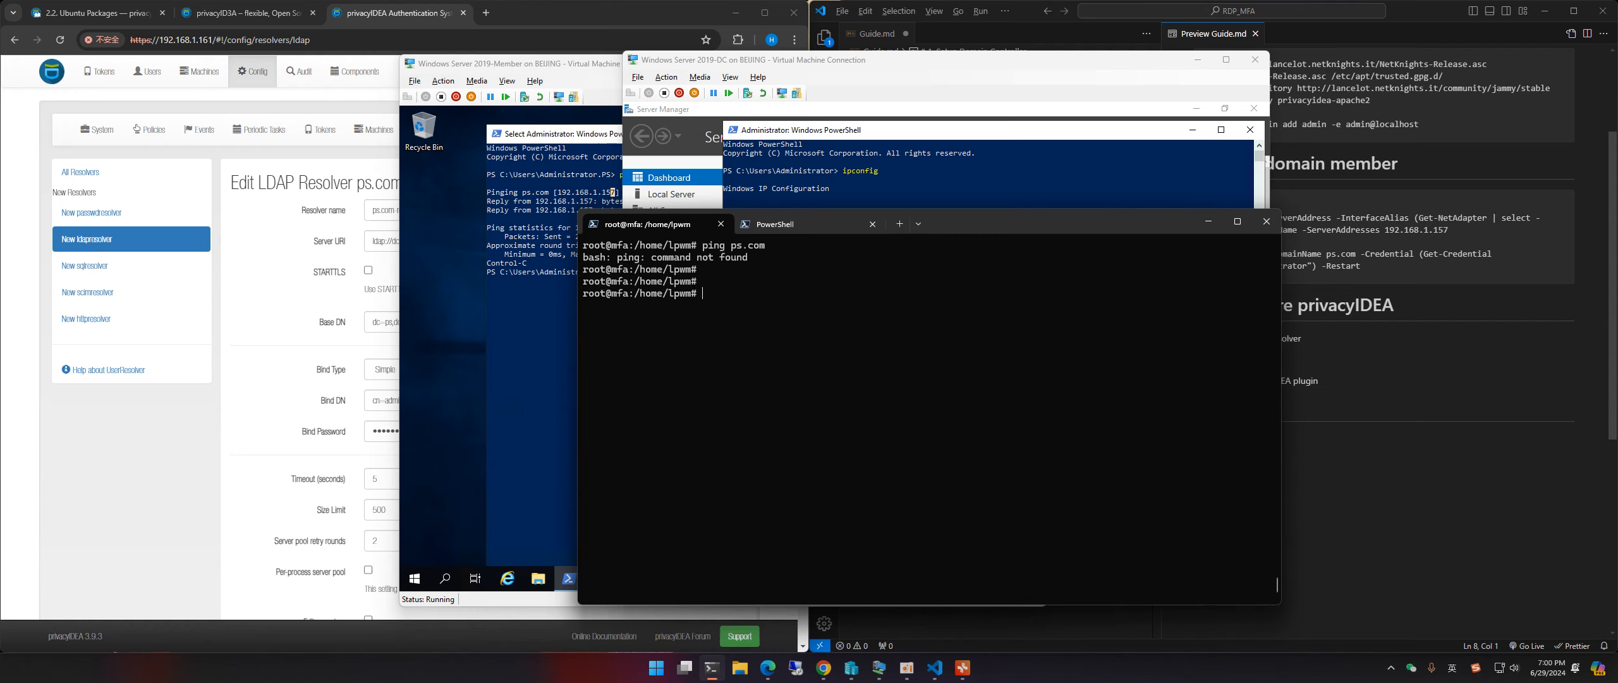
key(ctrl+l)
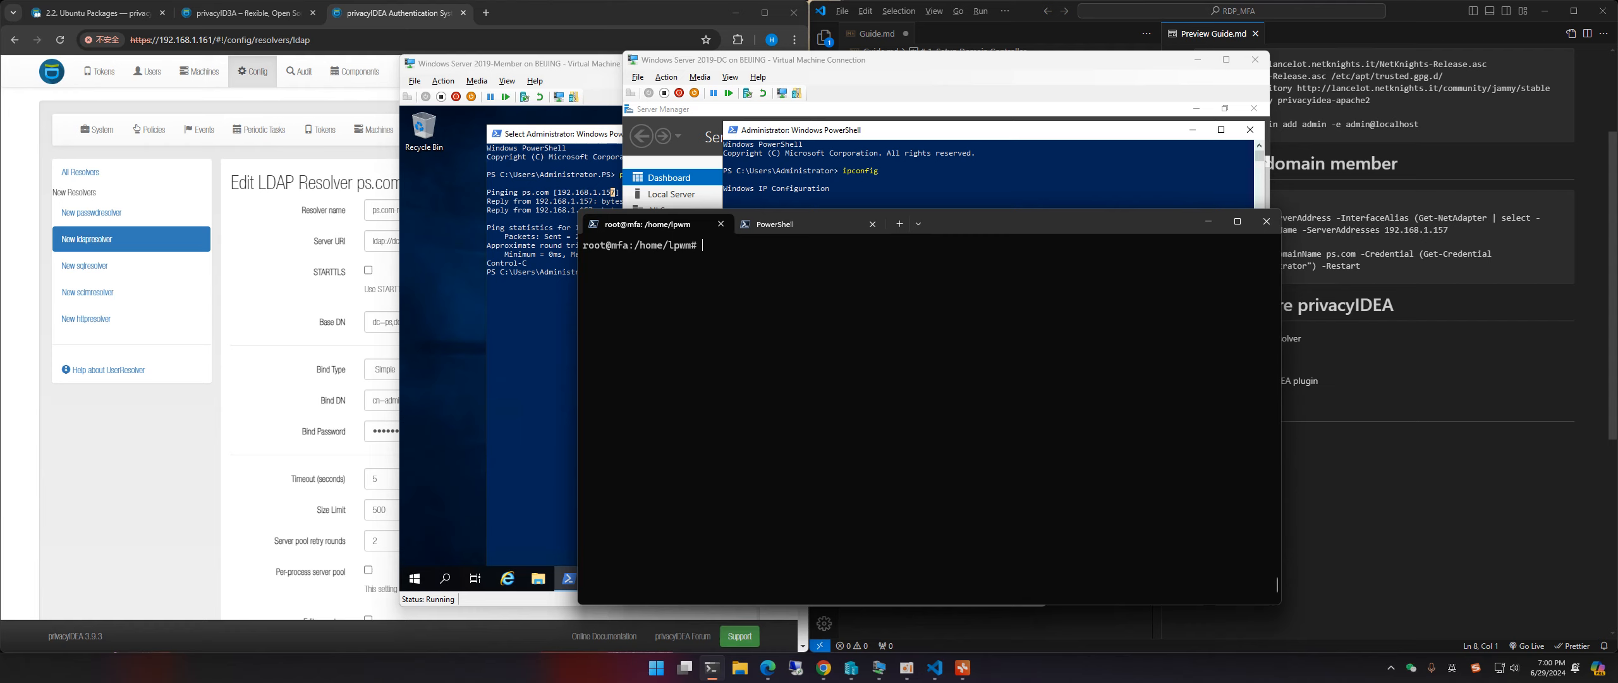
Step: Go to /etc/systemd and install vim with apt install vim -y
text(cd /etc/systemd)
key(Return)
text(vi)
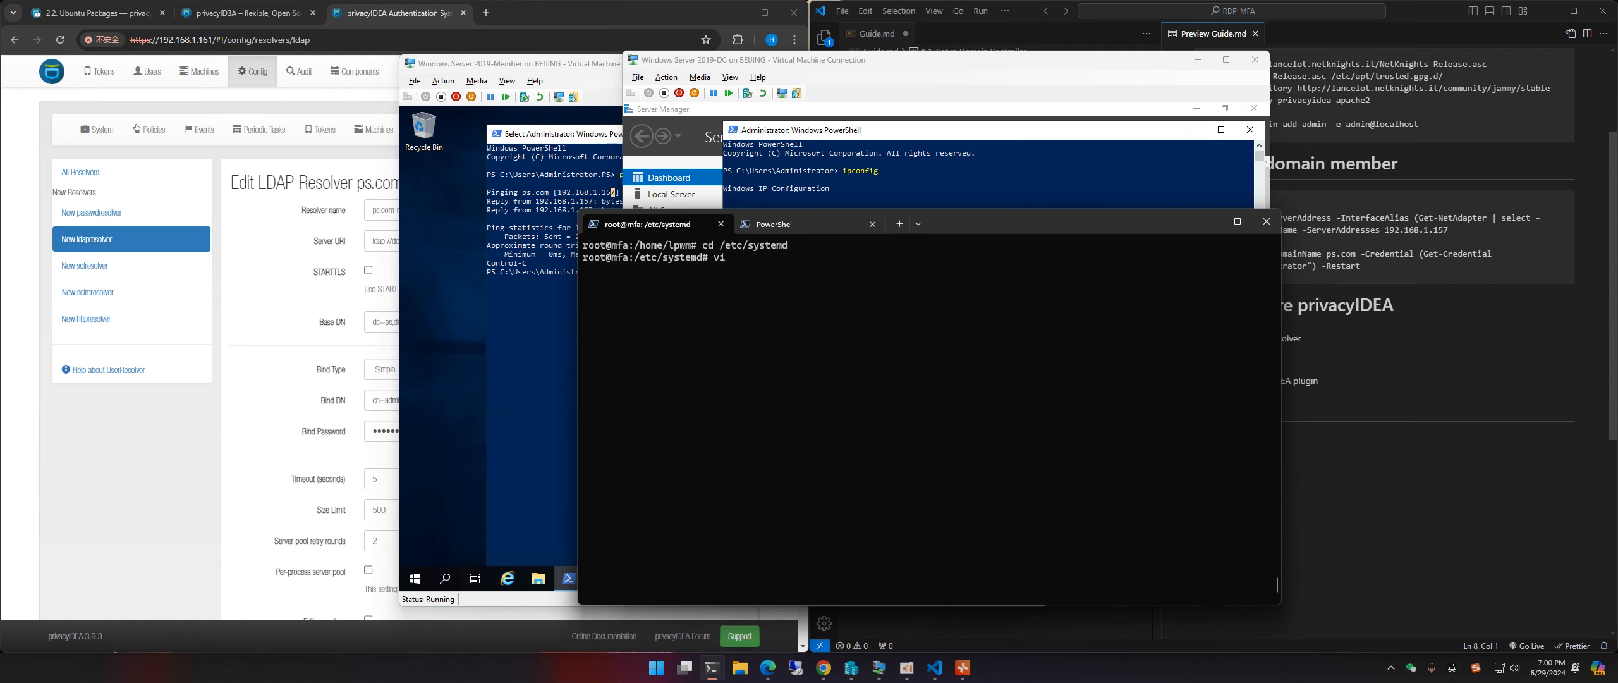
text( reso)
key(Tab)
key(Return)
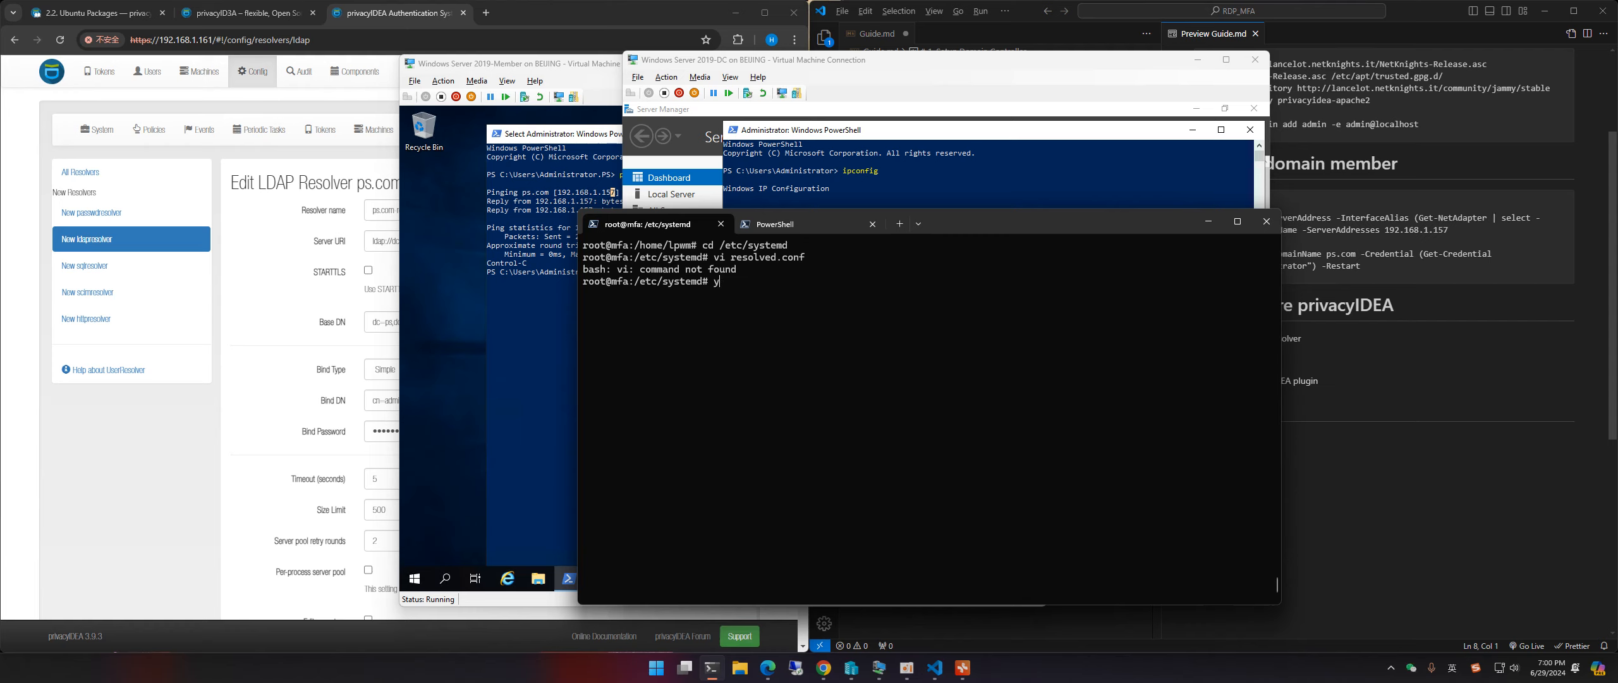
key(BackSpace)
text(apt install vim -y)
key(Return)
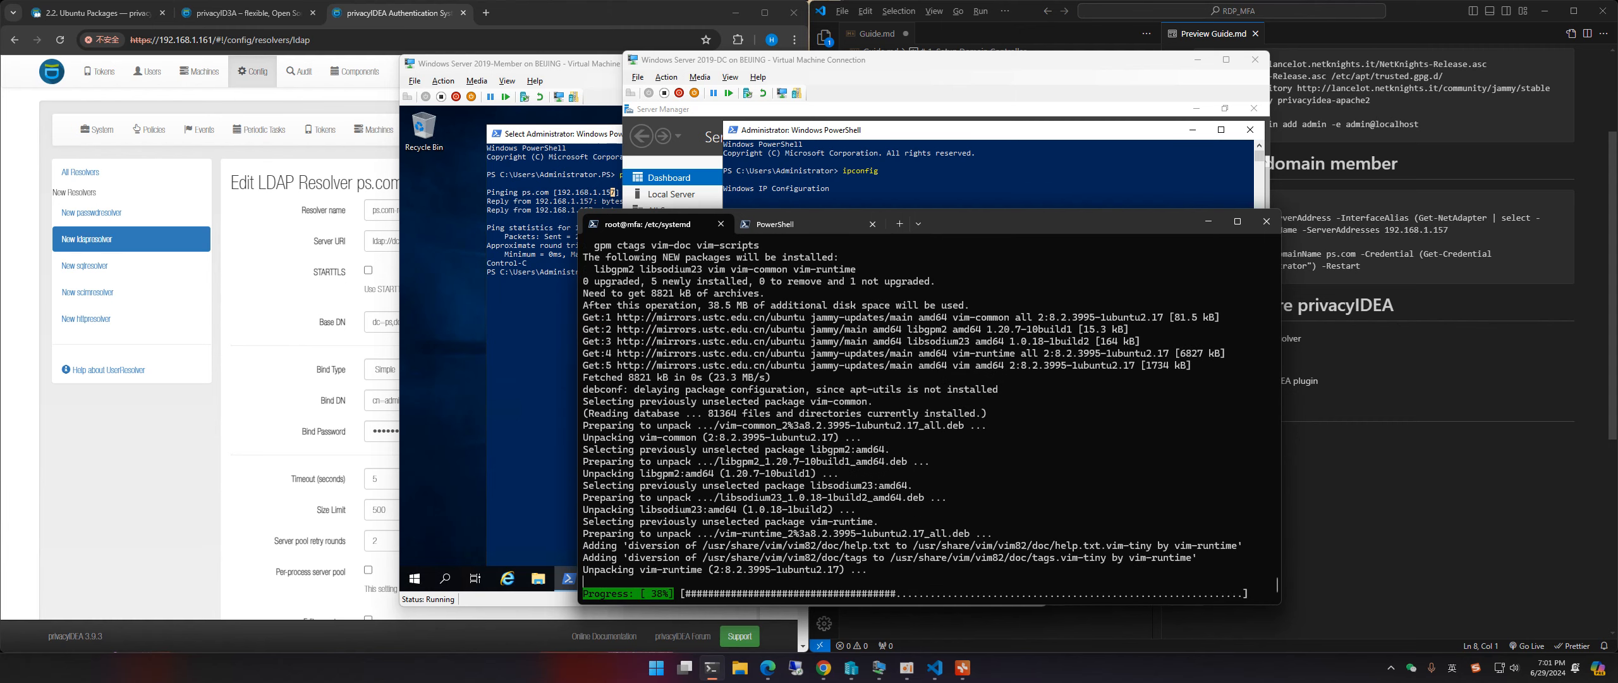
key(ctrl+l)
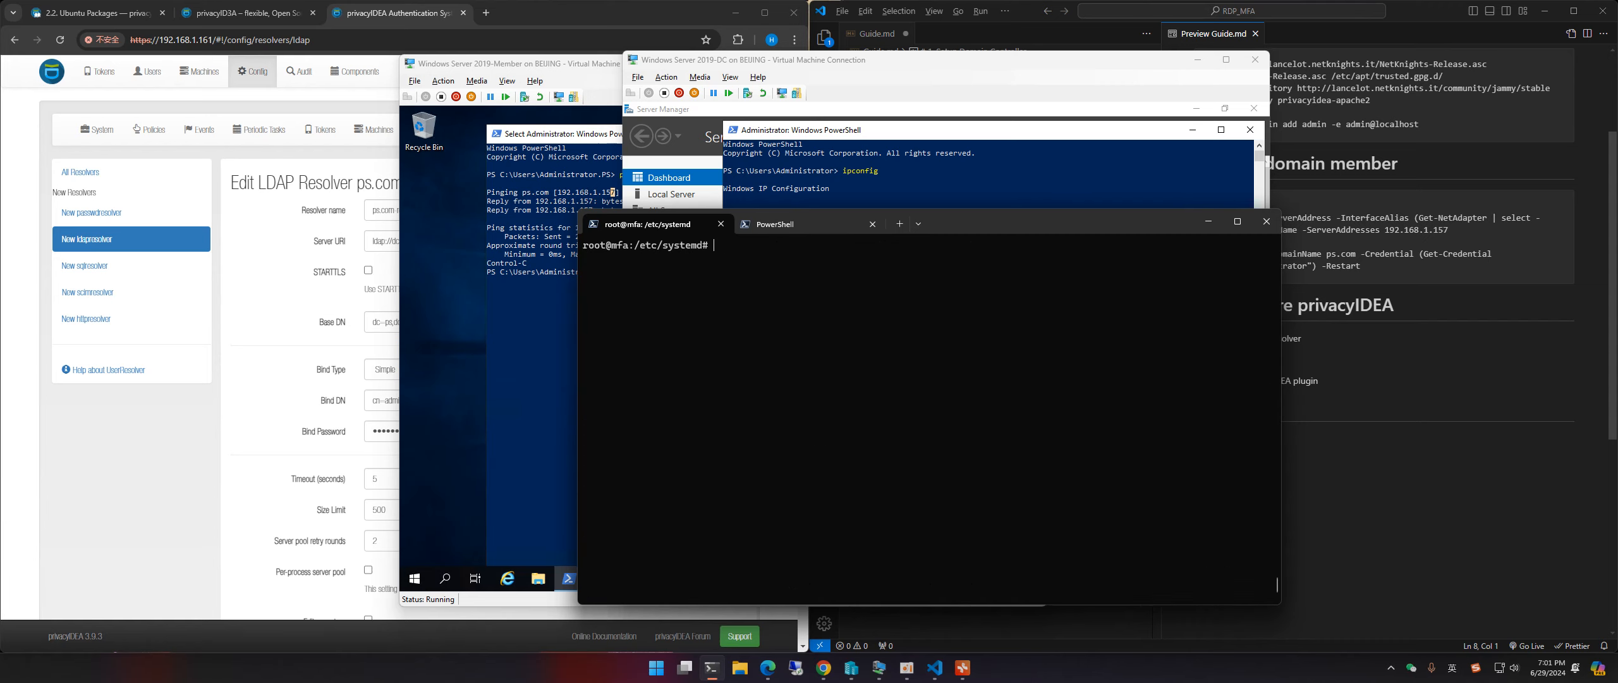
Step: Open resolved.conf in vim and start a new DNS= line at the end
text(vi resolved.conf)
key(Return)
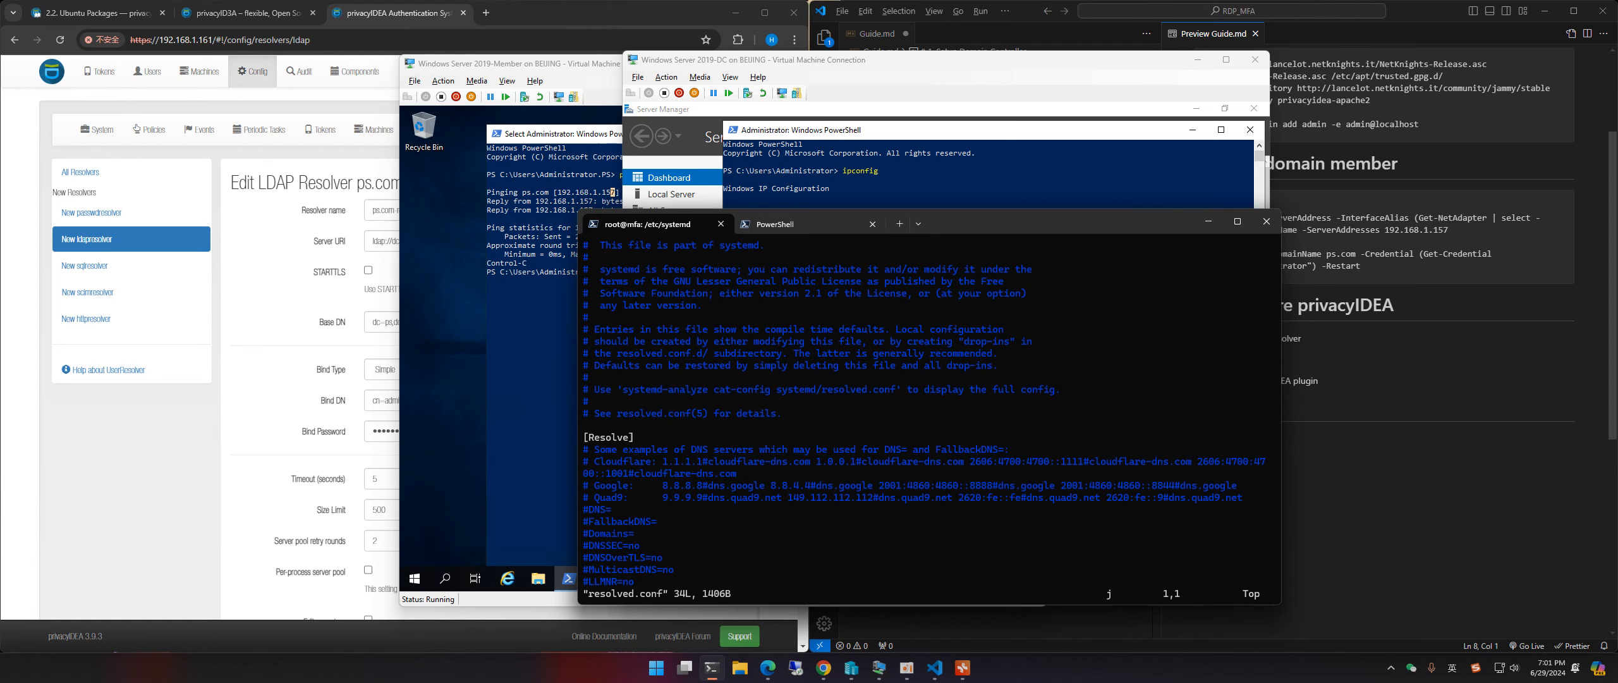
key(Down)
key(Down)
key(Down)
key(Down)
key(Down)
key(Down)
key(Down)
key(Down)
key(Down)
key(Down)
key(Down)
key(Down)
key(Down)
key(Down)
key(Down)
key(Down)
key(Down)
key(Down)
key(Down)
key(Down)
key(Down)
key(Down)
key(Down)
key(Down)
key(o)
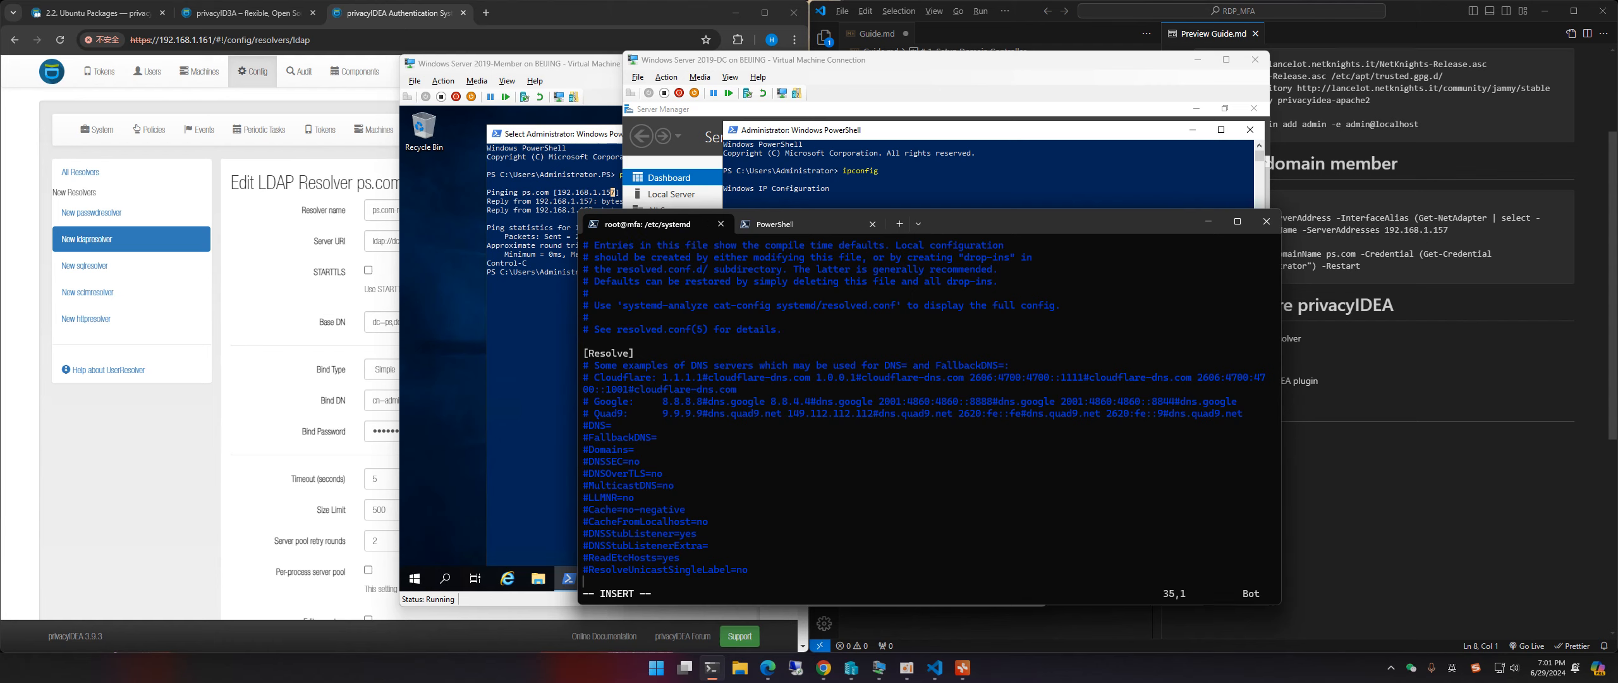
text(DNS=)
Step: Paste the domain controller's IP 192.168.1.157 after DNS= and save the file with :wq
click(765, 59)
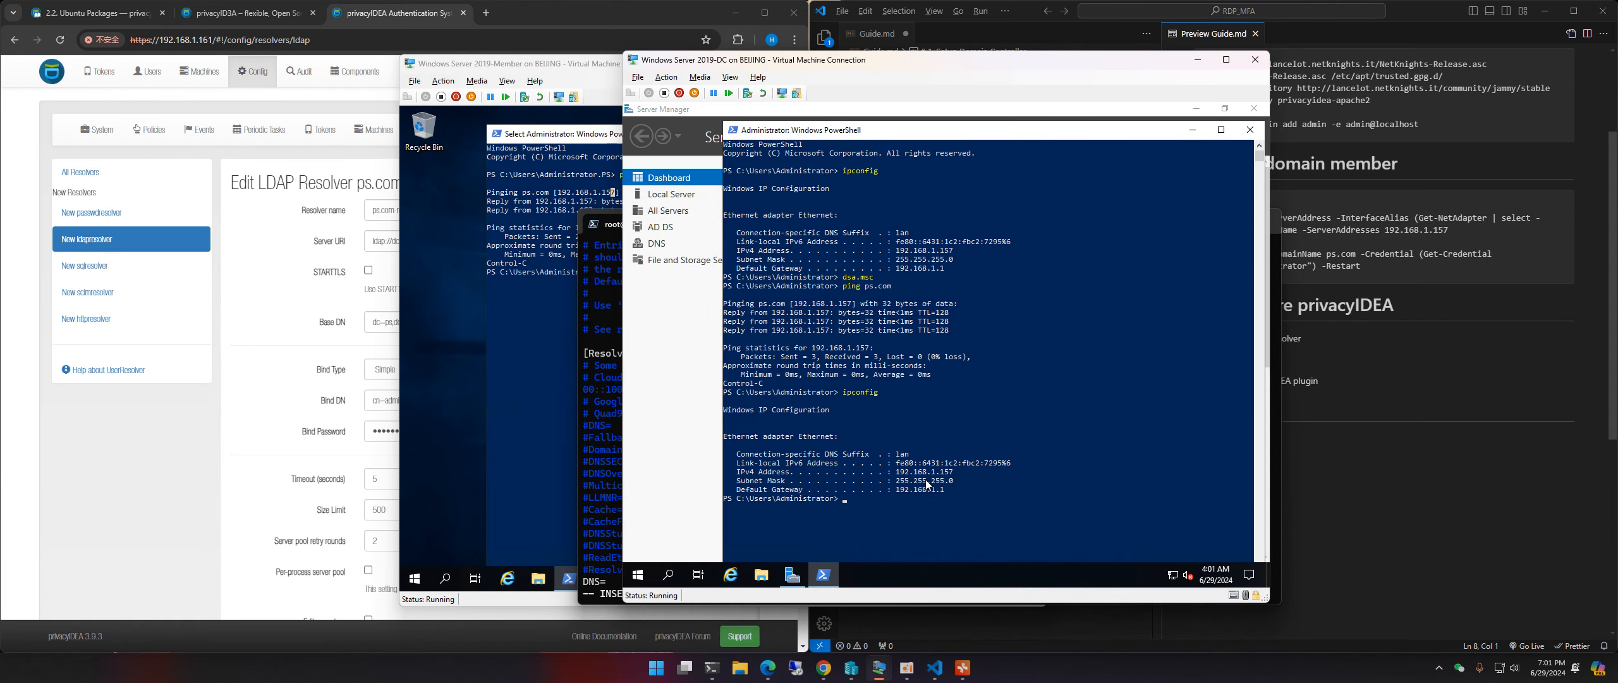
drag(900, 475, 955, 475)
right_click(955, 476)
right_click(602, 300)
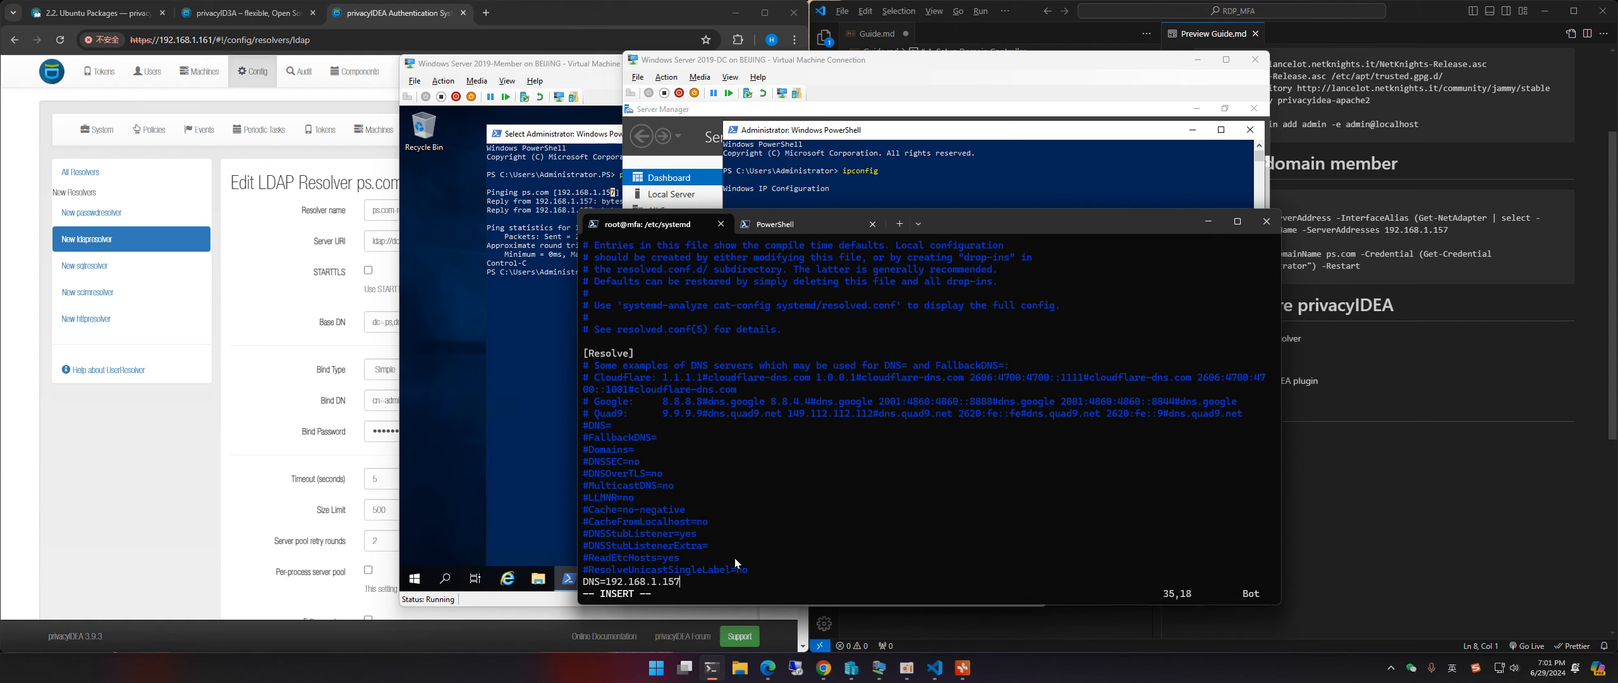
key(Return)
key(Escape)
text(:wq)
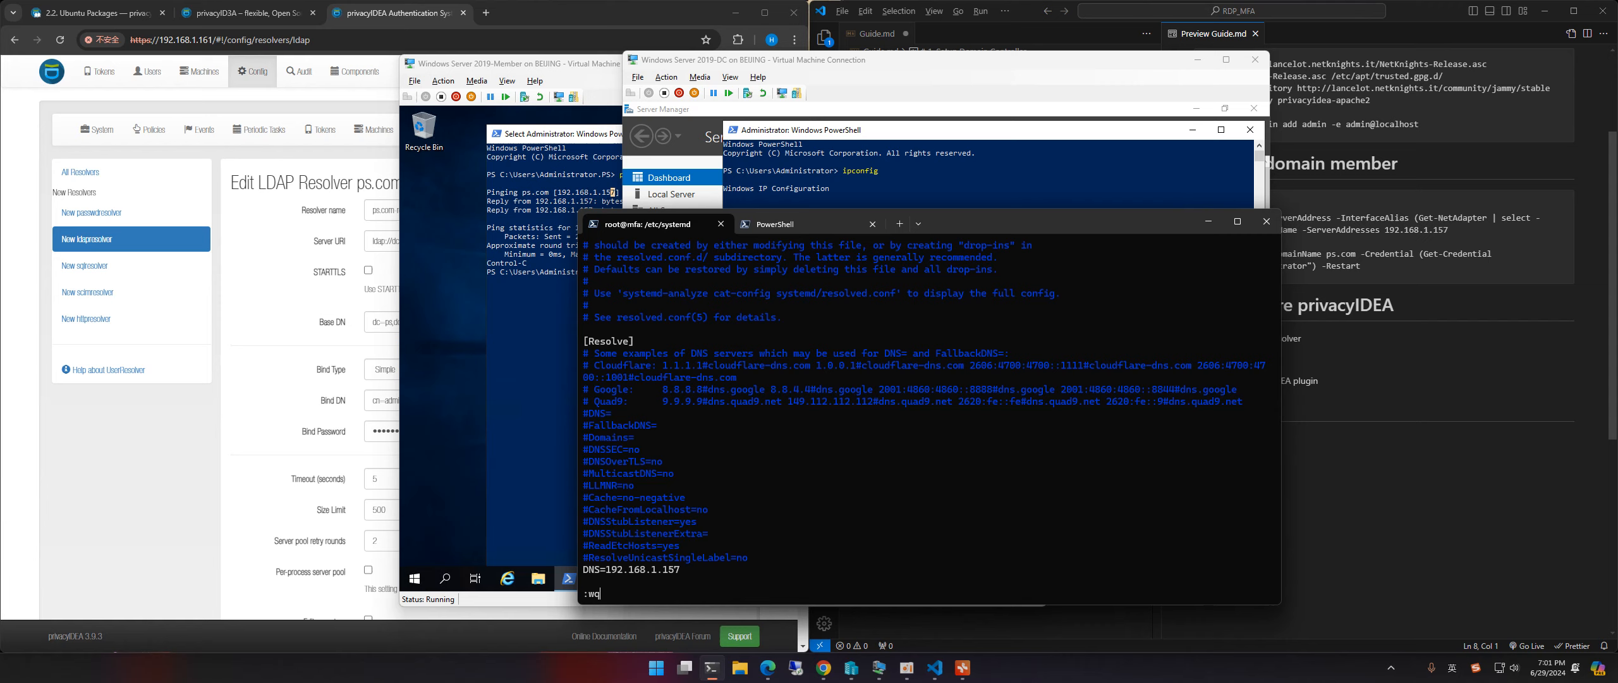
key(Return)
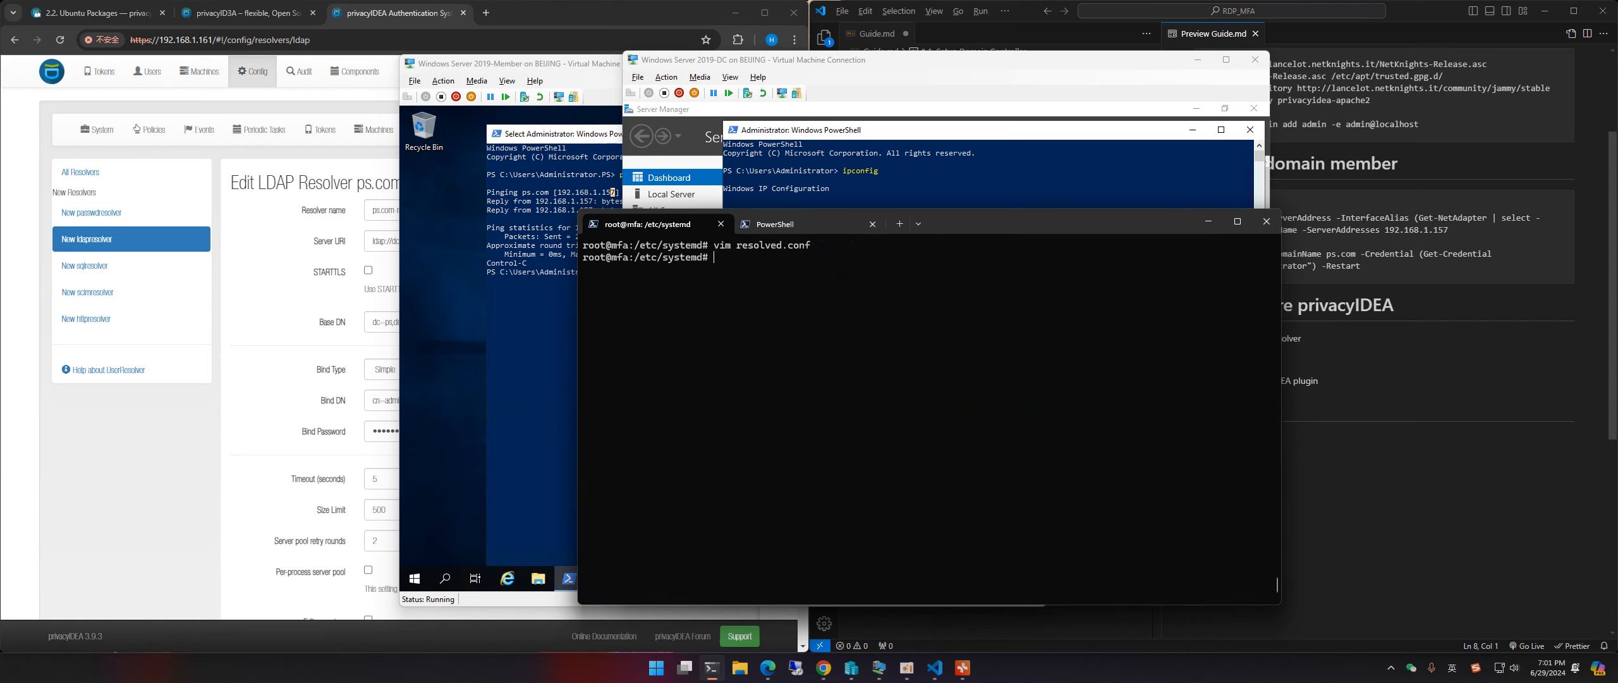
Step: Restart the resolver with systemctl restart systemd-resolved
key(ctrl+l)
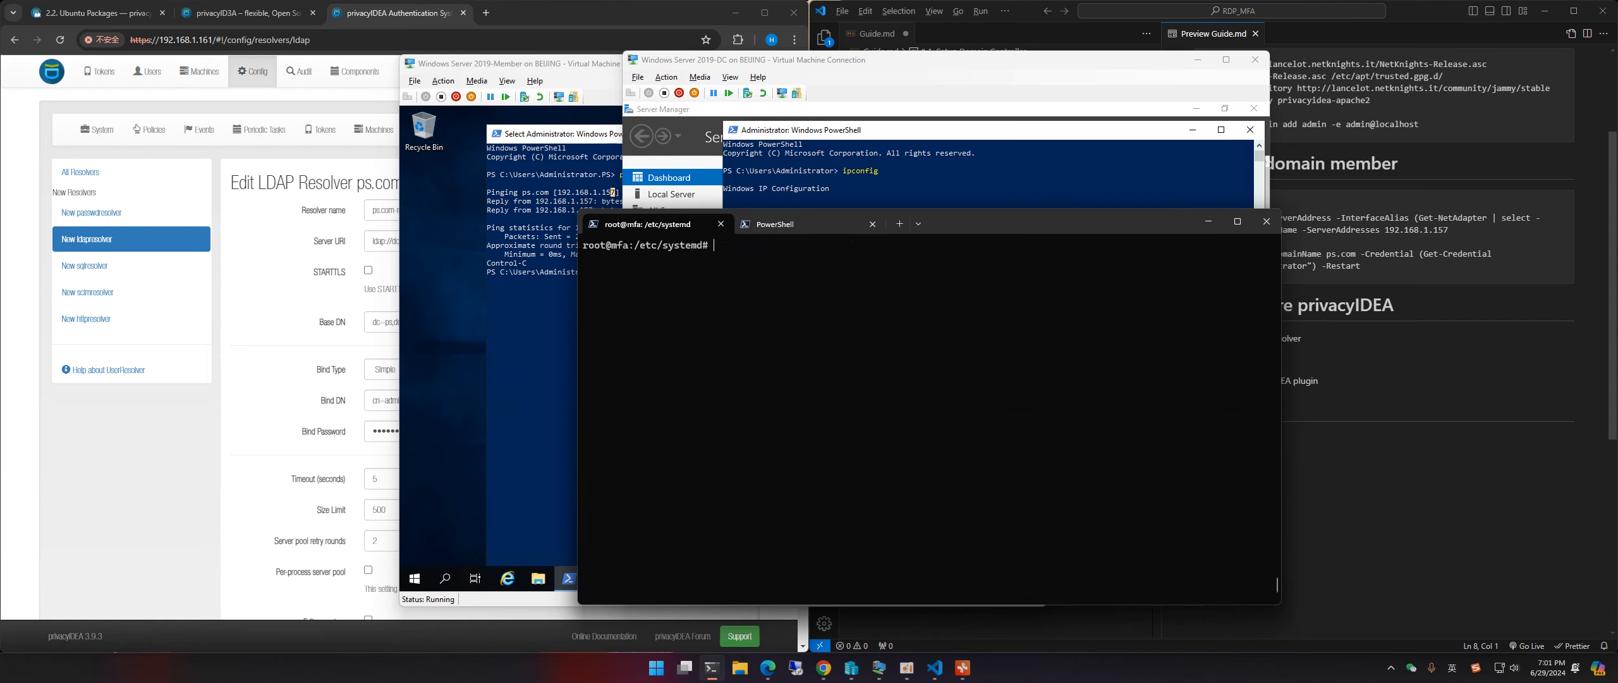
text(systemctl restart systemd-resov)
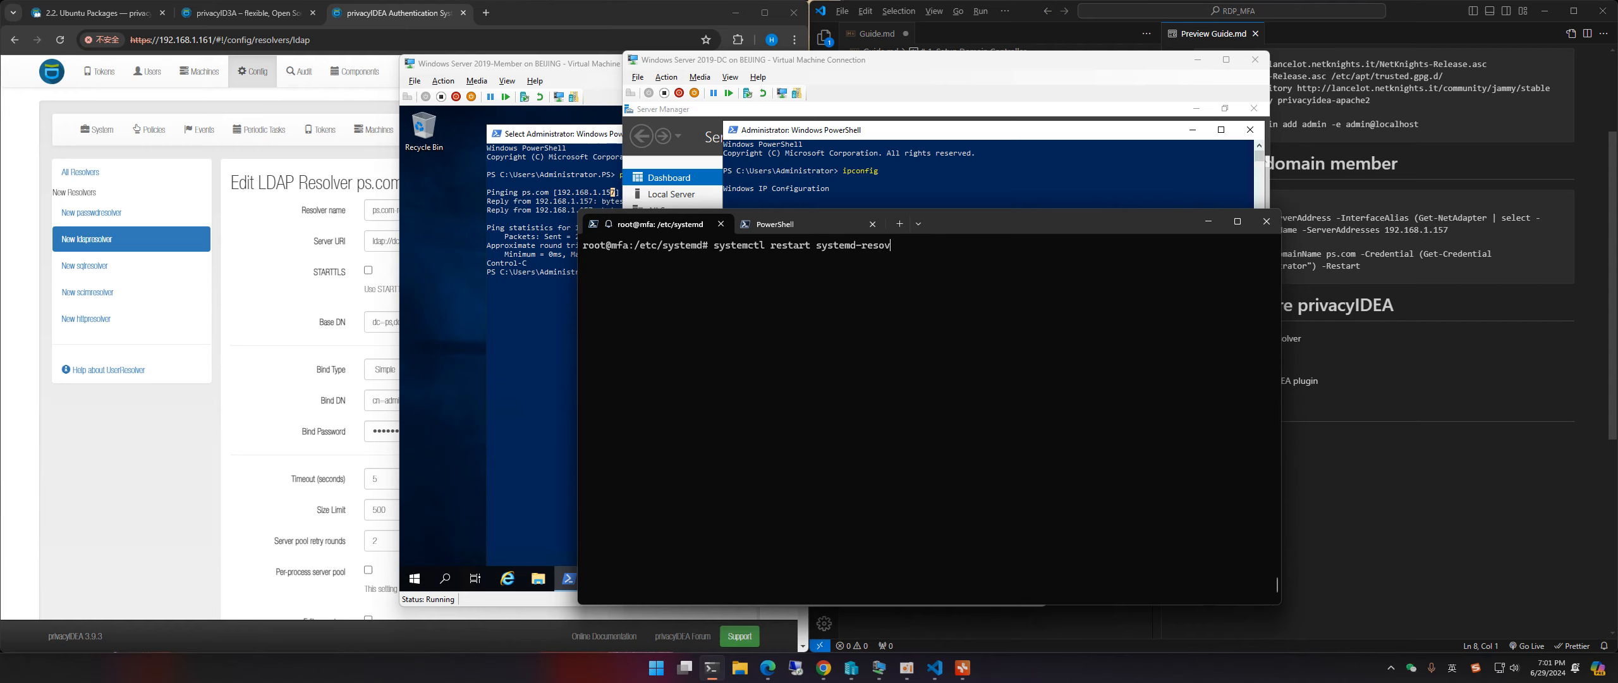
text(l)
key(BackSpace)
key(BackSpace)
text(lved)
key(Return)
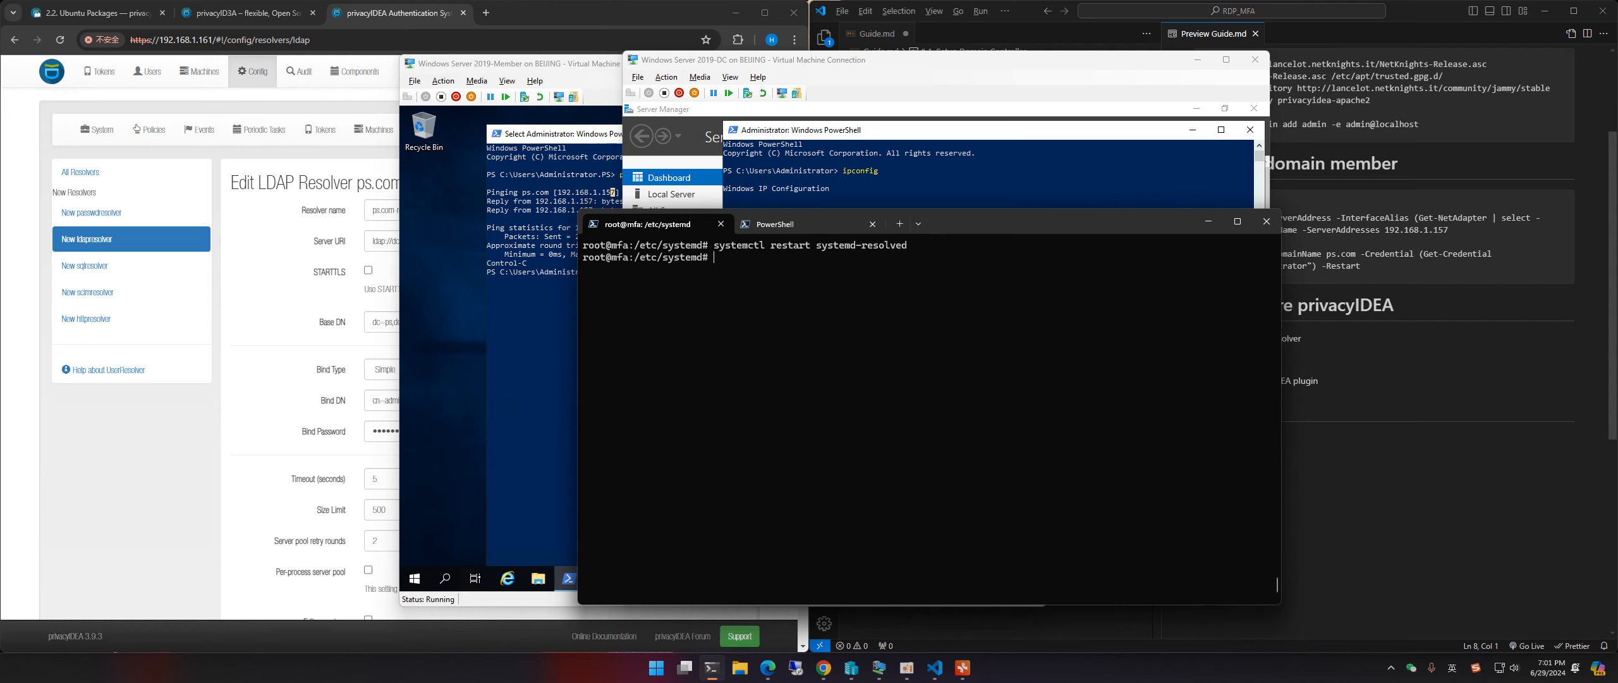
Step: Install the inetutils-ping package with apt install -y inetutils-ping
key(ctrl+l)
text(ping)
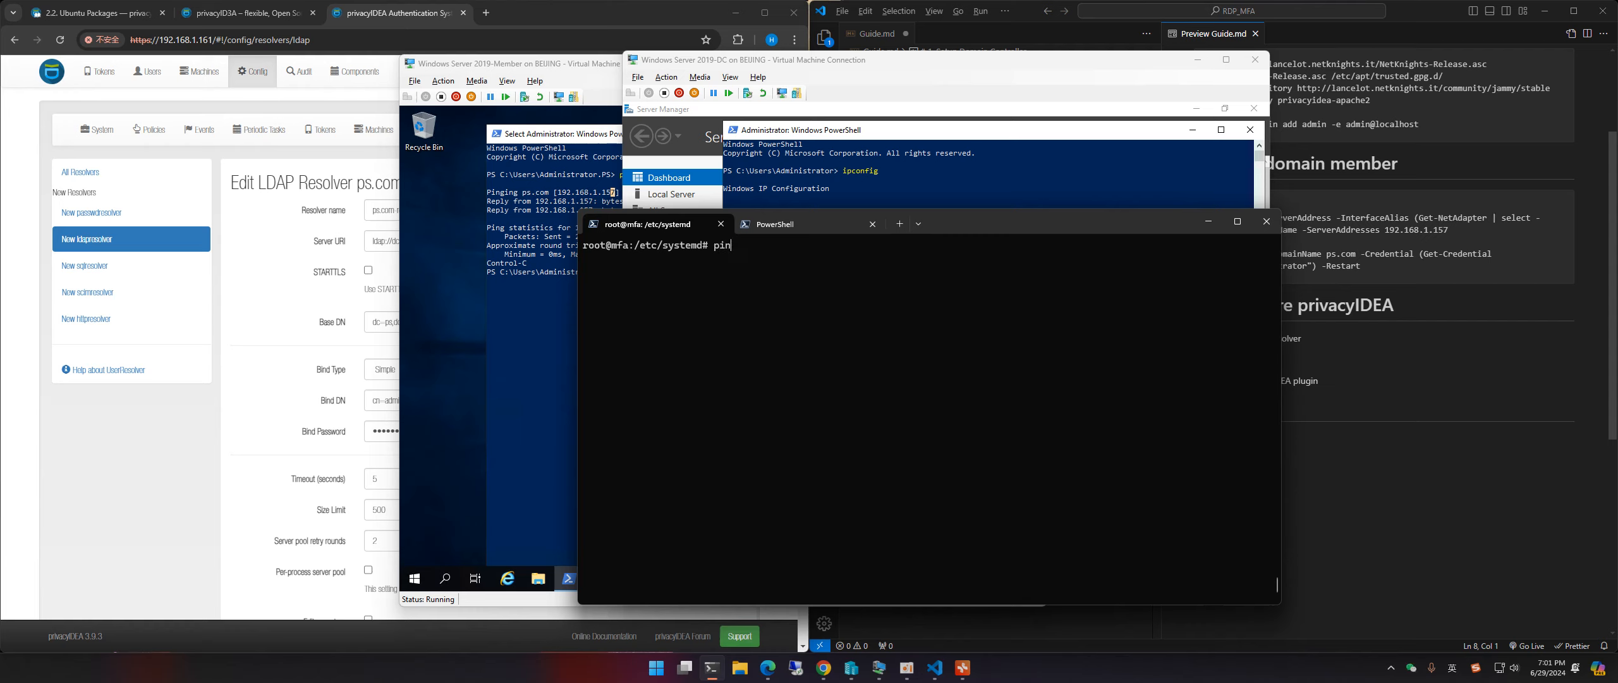
key(Return)
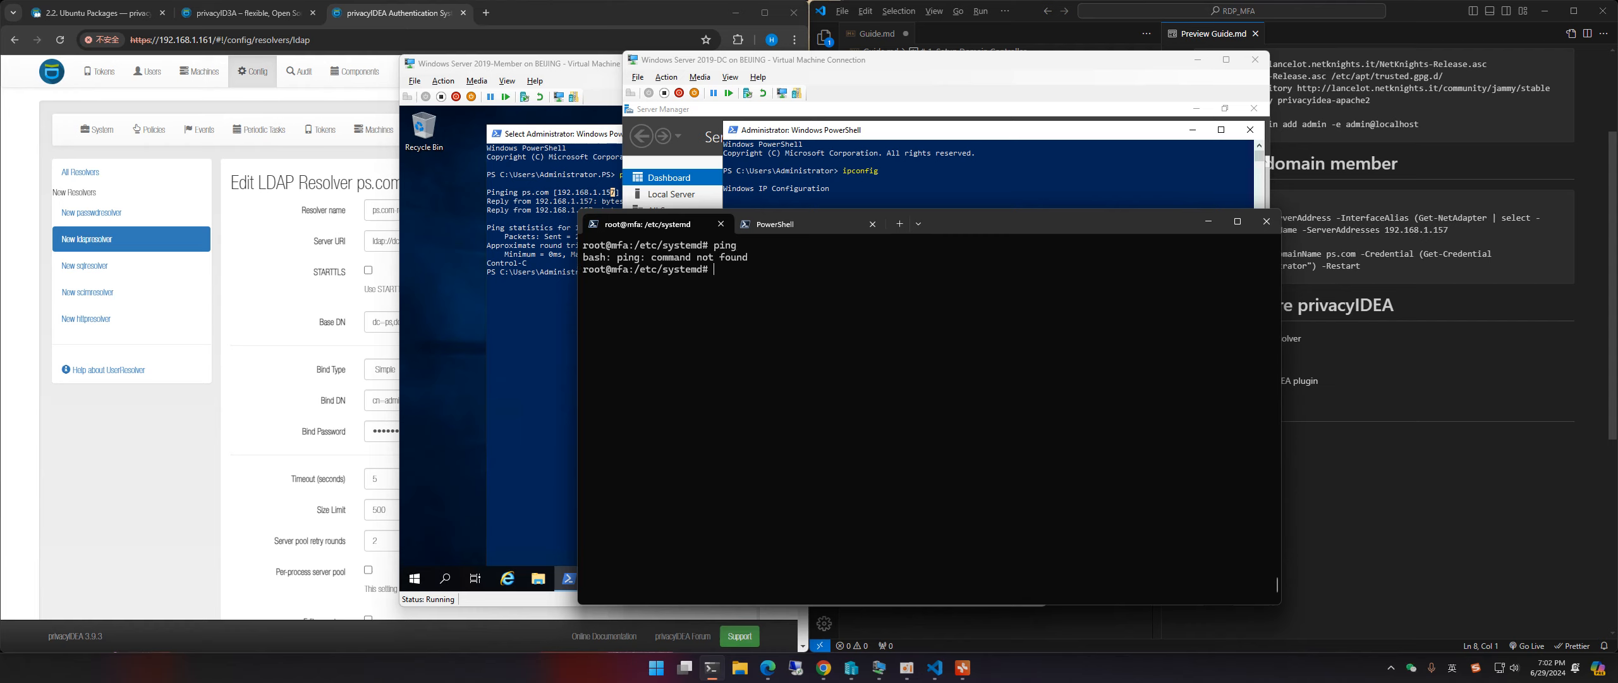
text(apt install -y ping)
key(Return)
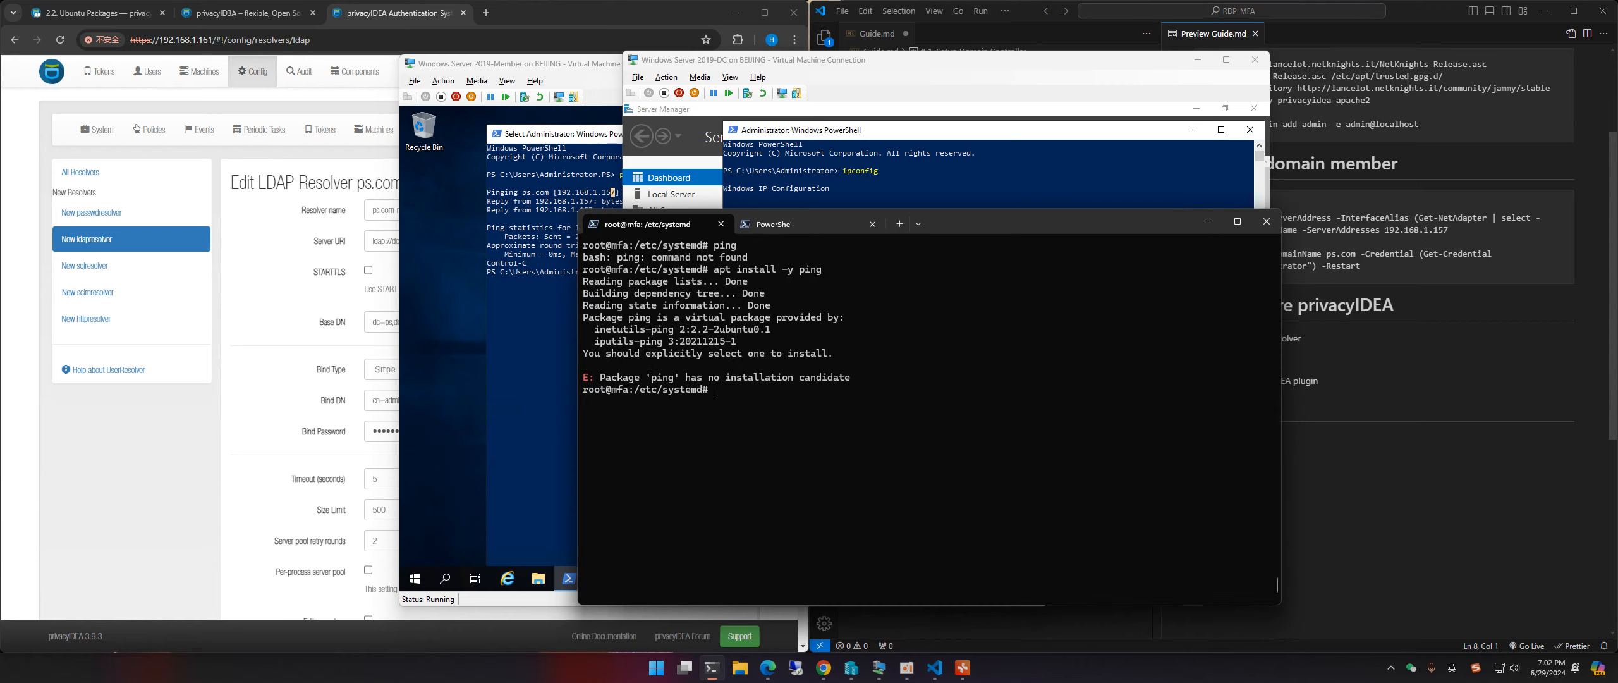
key(Up)
key(BackSpace)
key(BackSpace)
key(BackSpace)
key(BackSpace)
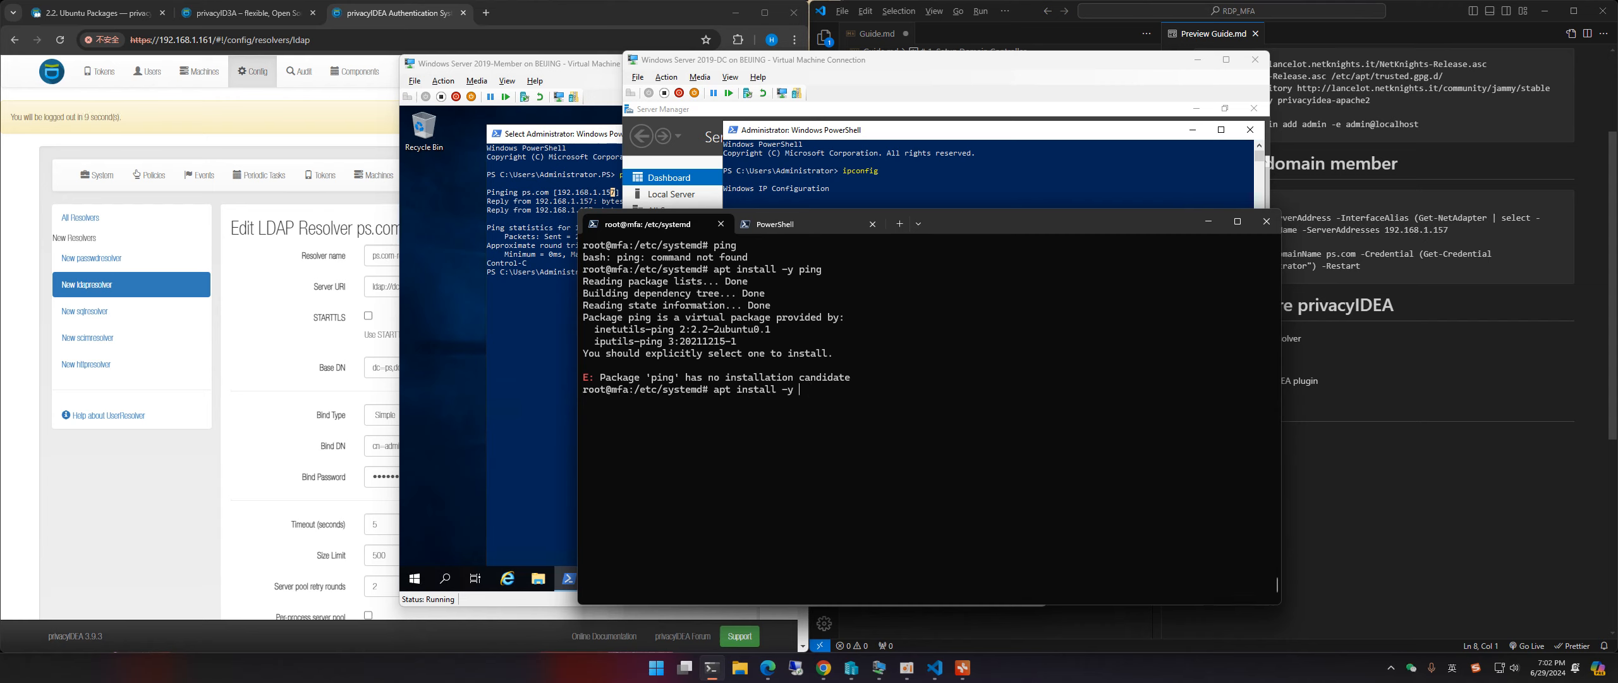
text(inetutils-ping)
key(Return)
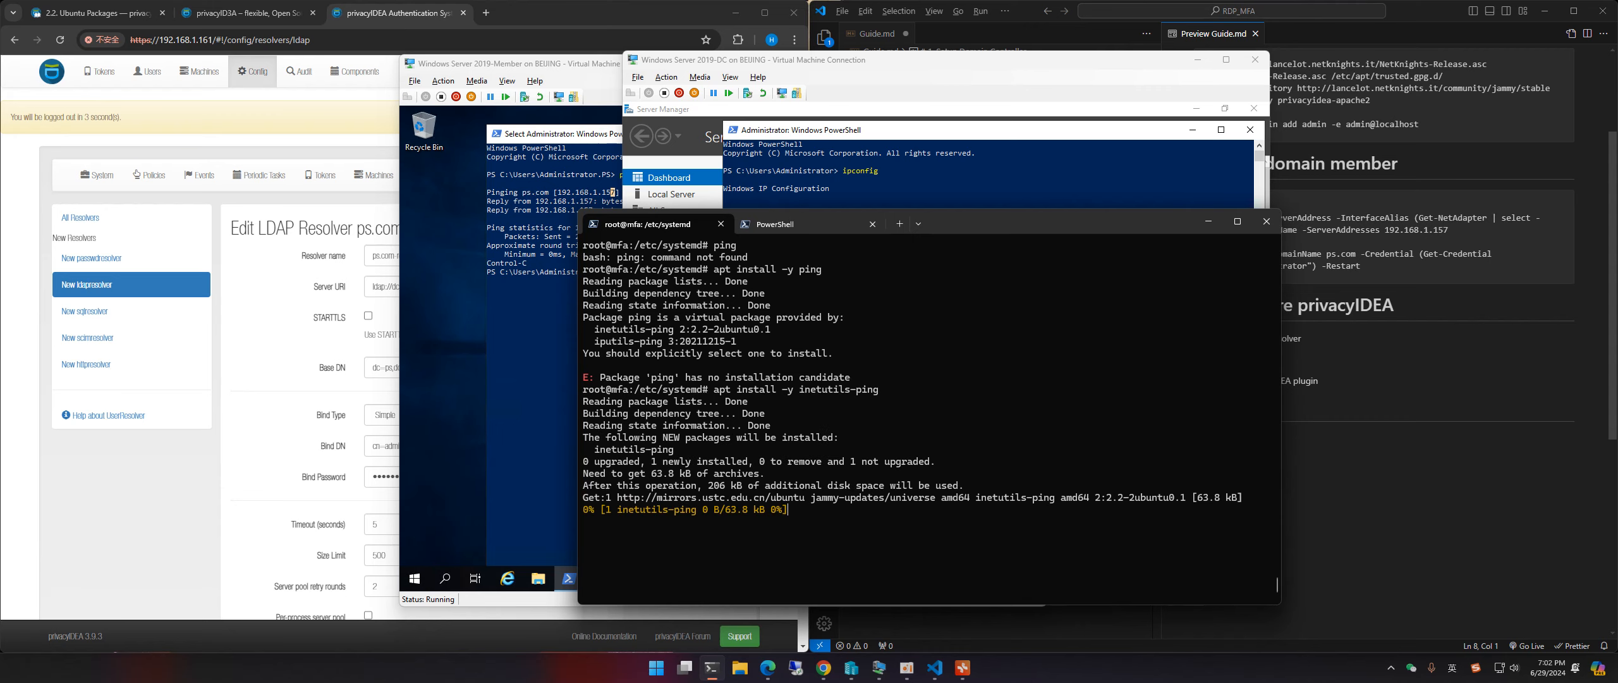
Step: Ping ps.com and confirm it resolves to 192.168.1.157 with 0% packet loss
key(ctrl+l)
key(Up)
key(Up)
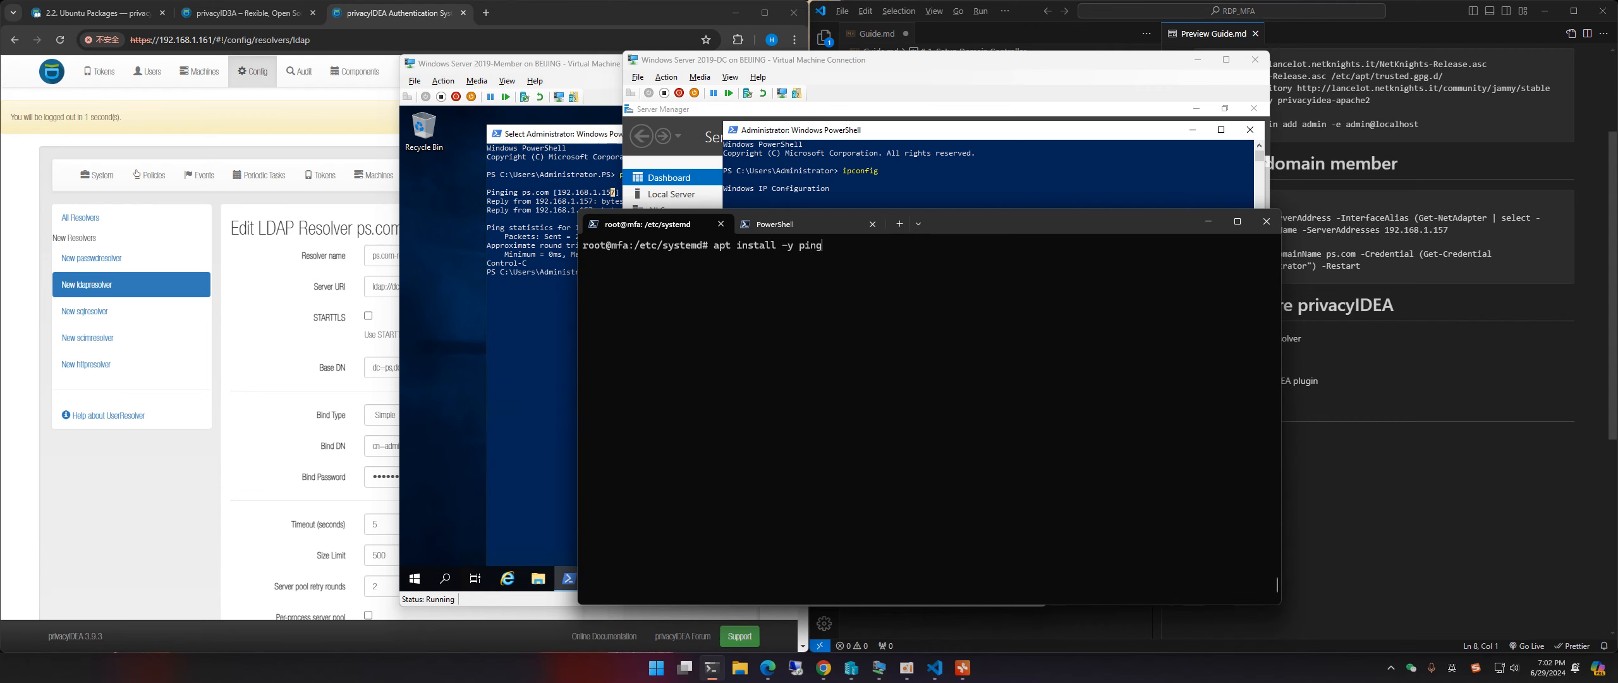
key(Up)
key(Up)
key(Down)
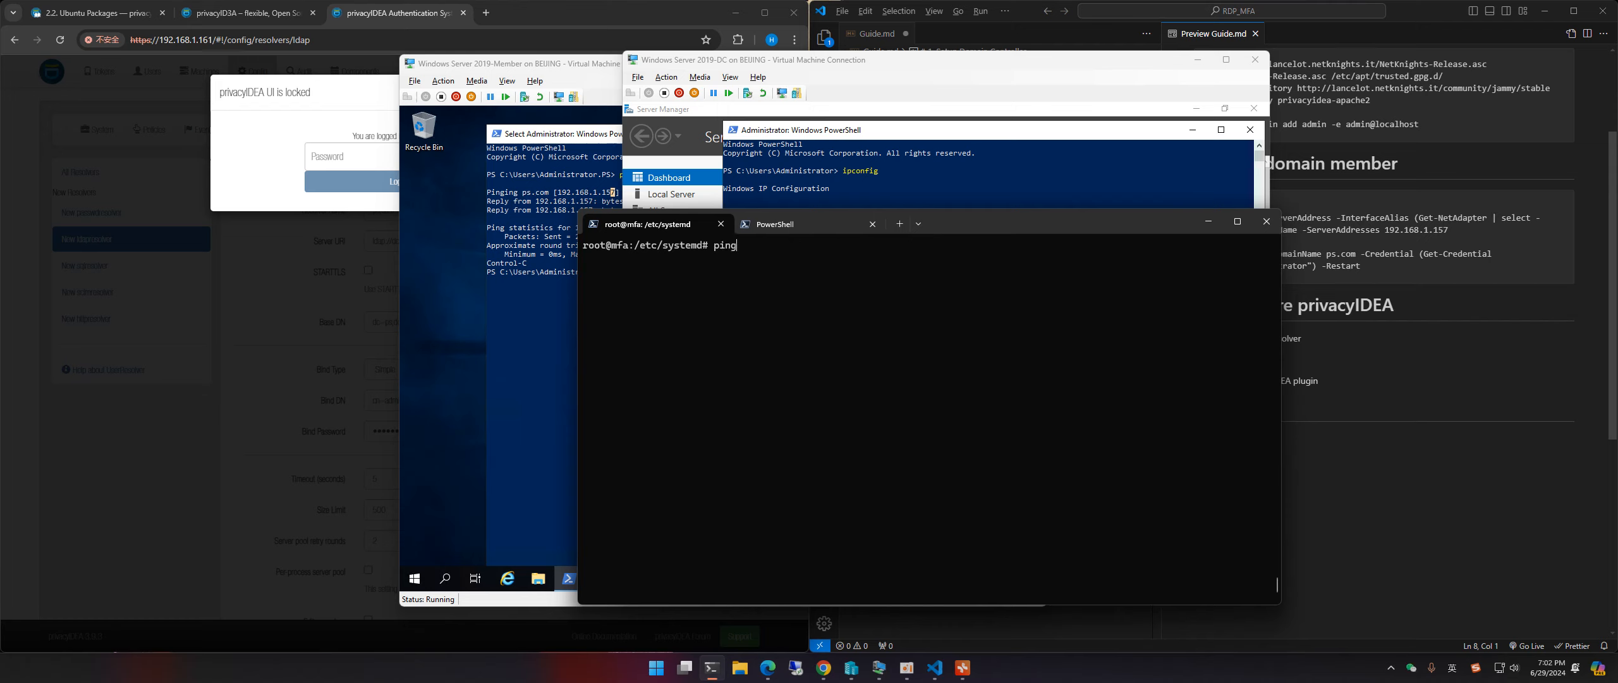
text(ps.com)
key(Return)
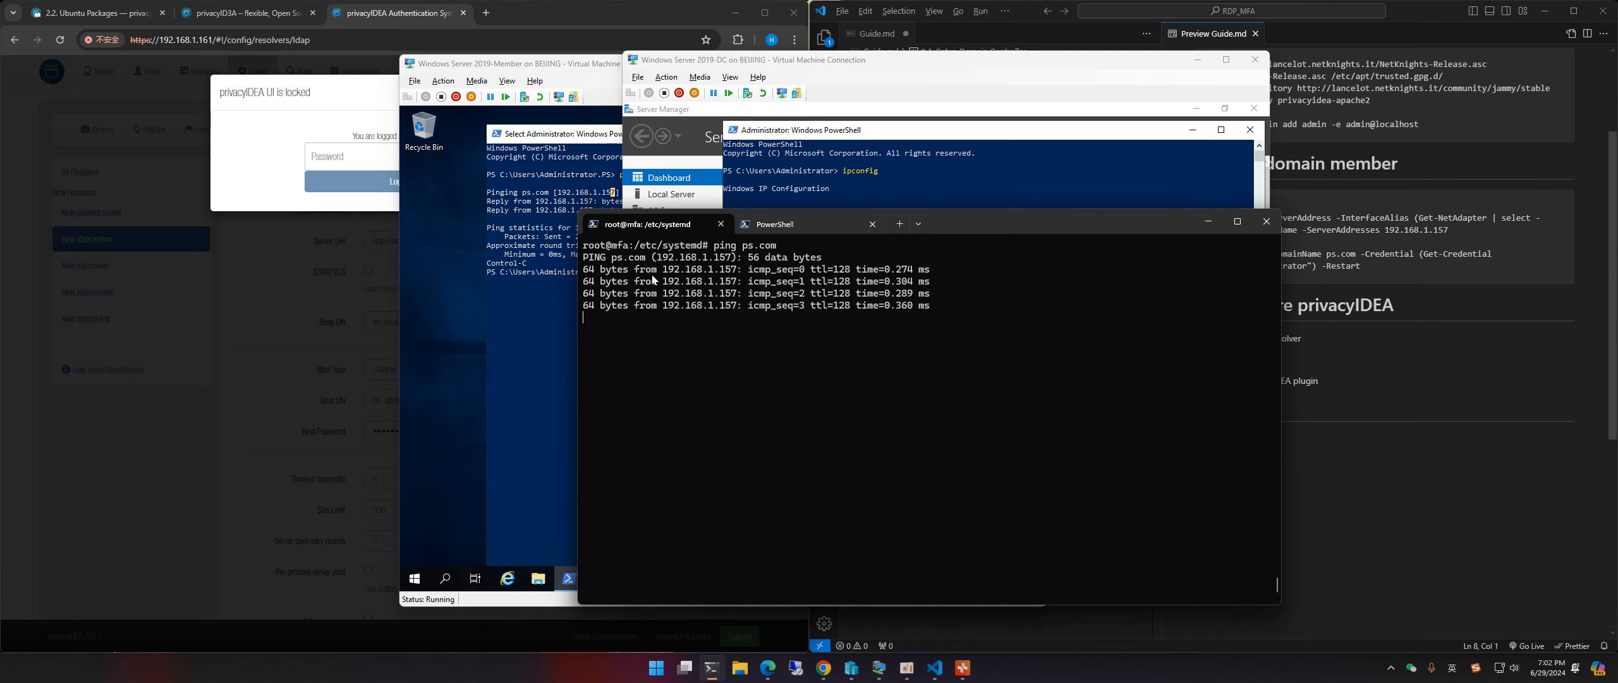
key(ctrl+c)
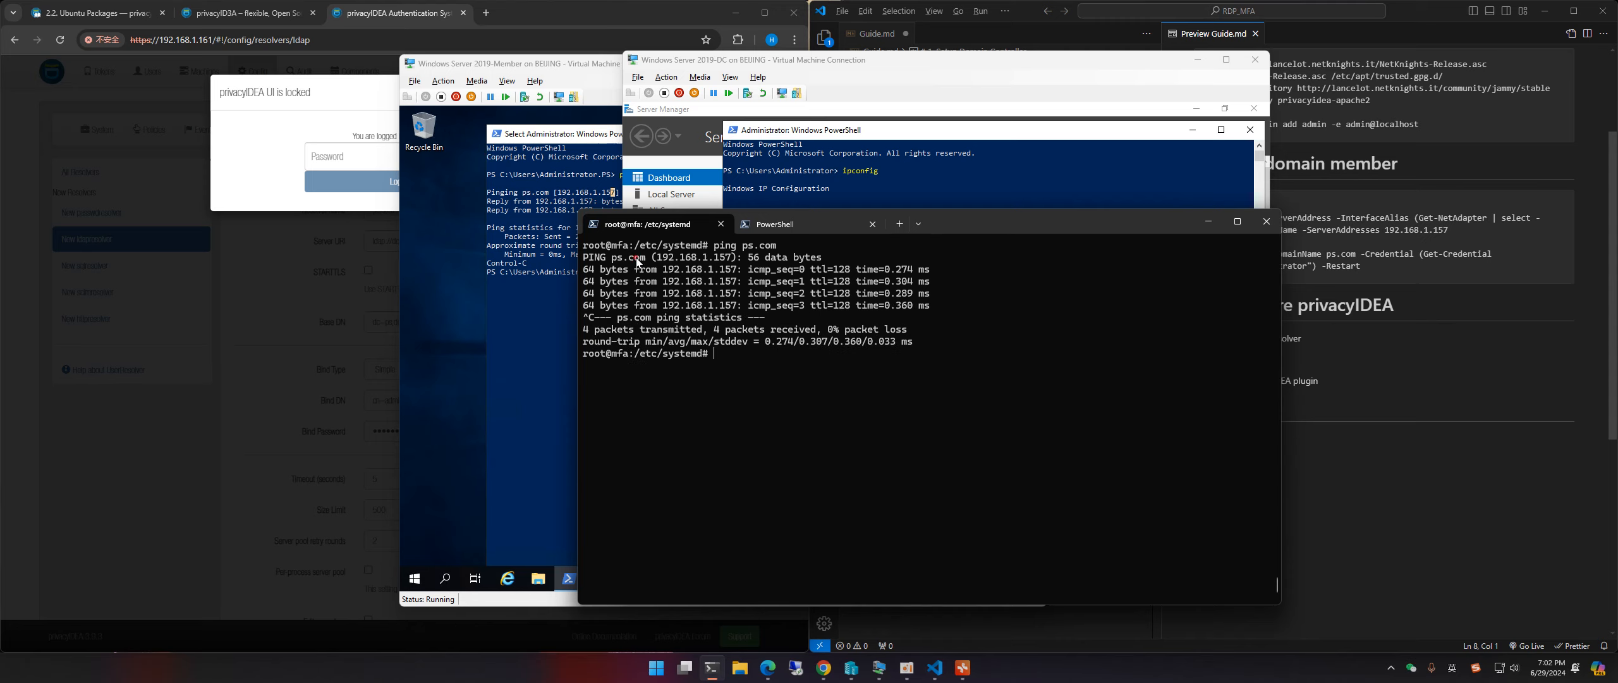
drag(654, 261, 721, 259)
click(1209, 221)
Step: Unlock the privacyIDEA admin interface in Chrome with the admin password
click(375, 13)
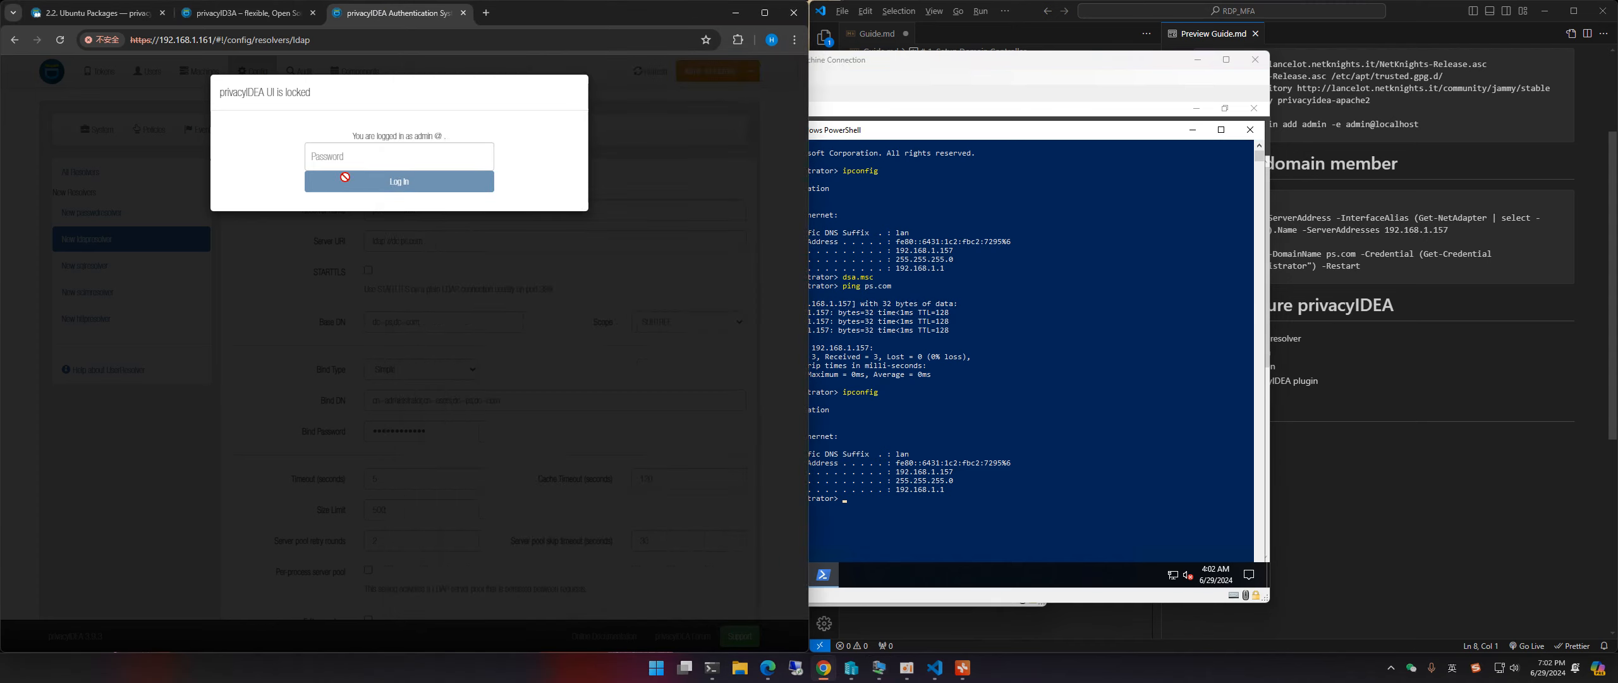
click(344, 157)
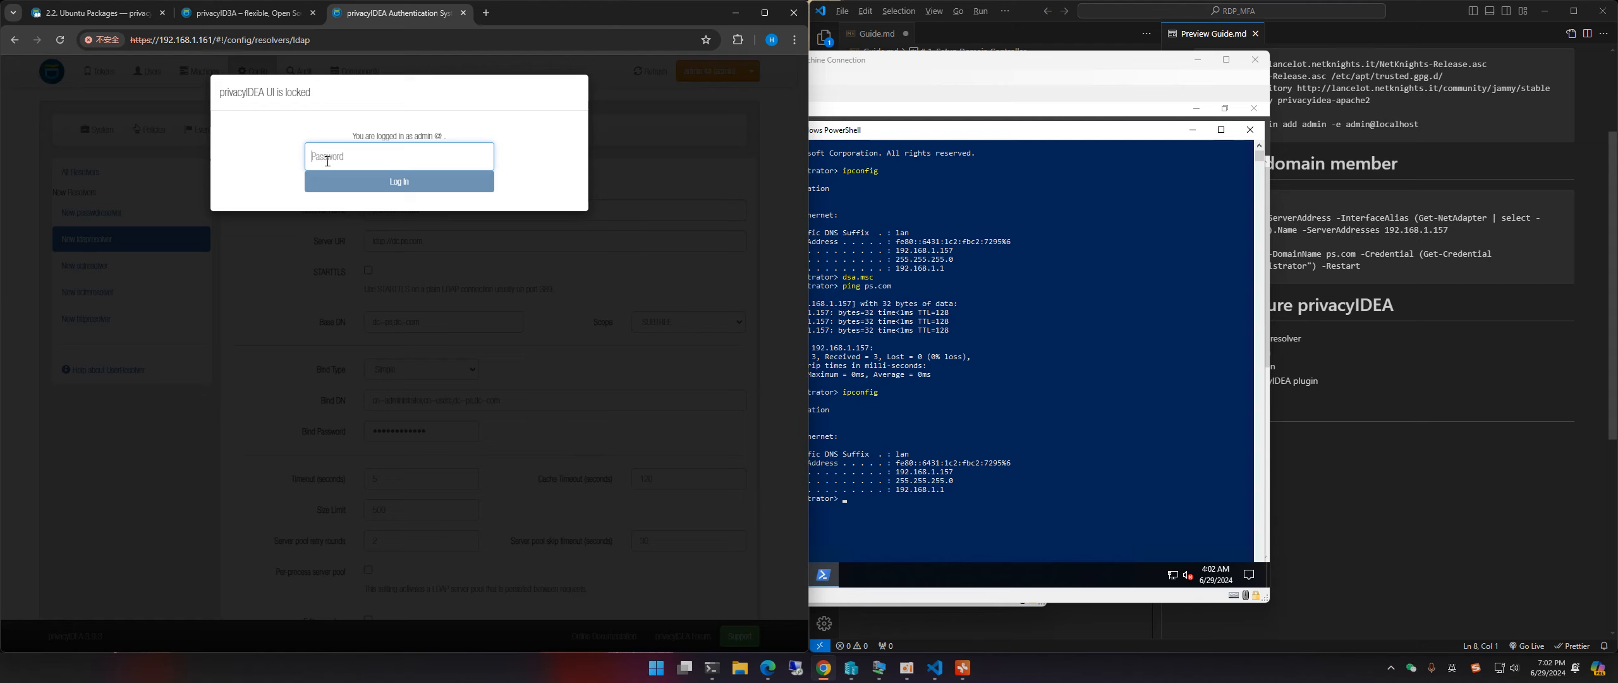
text(••••••)
key(ctrl+a)
key(BackSpace)
text(•••••••)
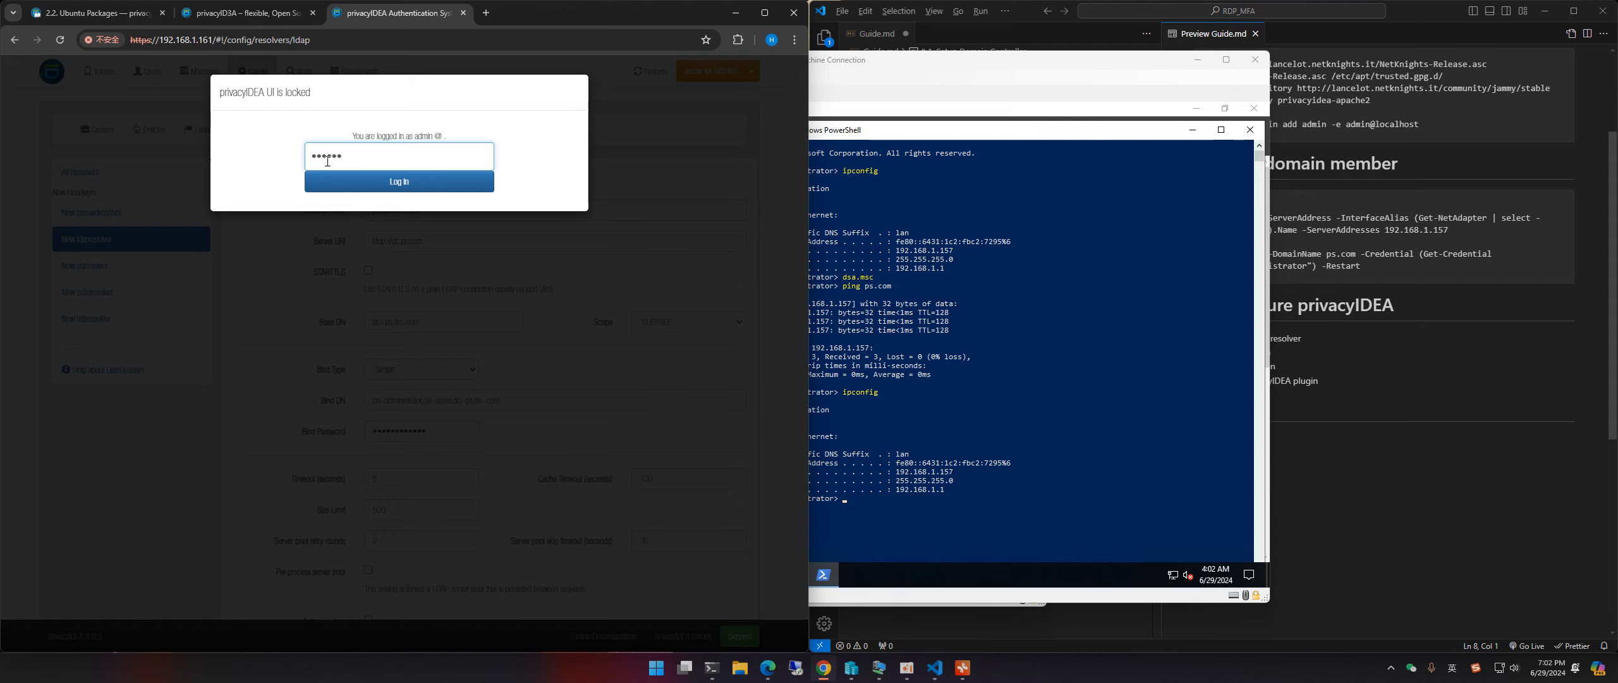
key(Return)
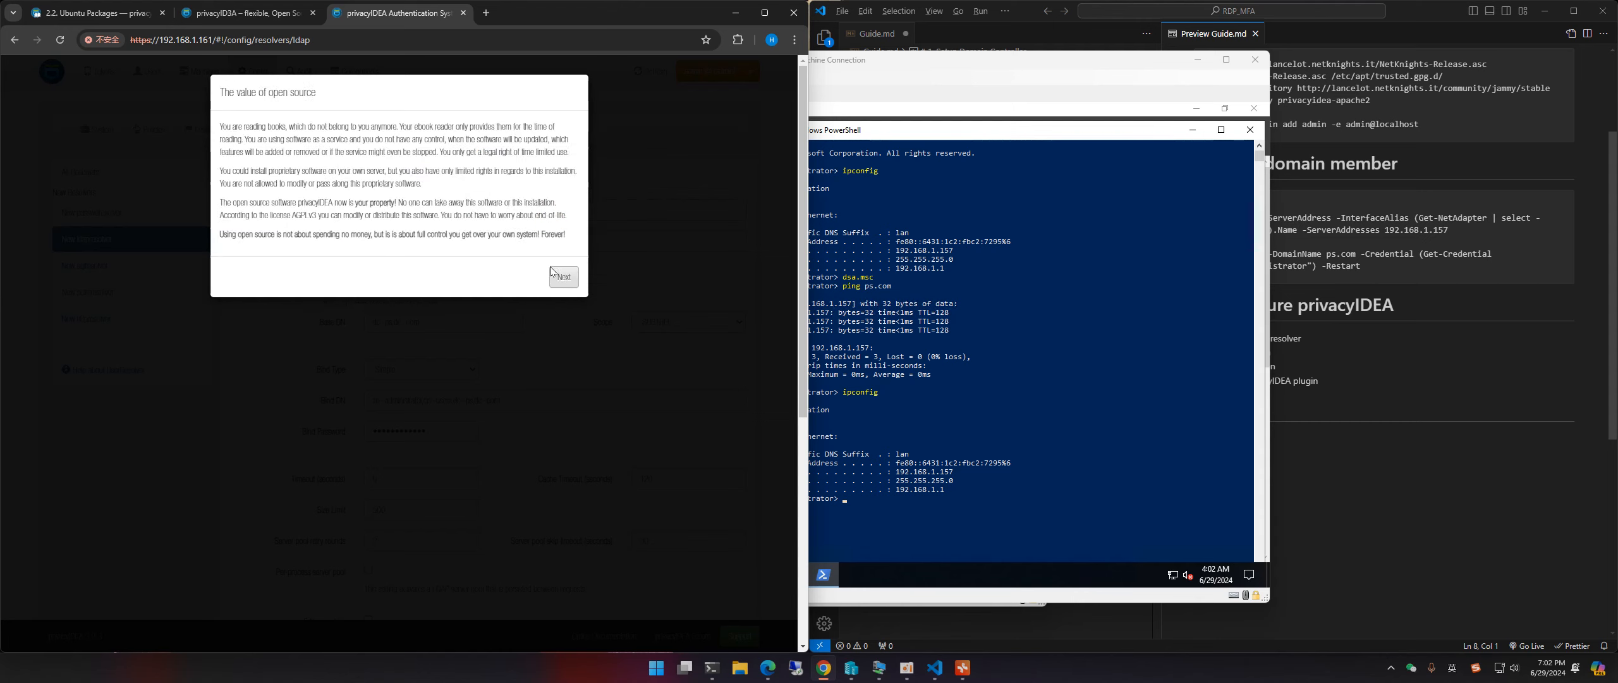
Step: Dismiss the welcome dialogs and run the LDAP resolver test for ps.com-resolver
click(551, 273)
click(560, 348)
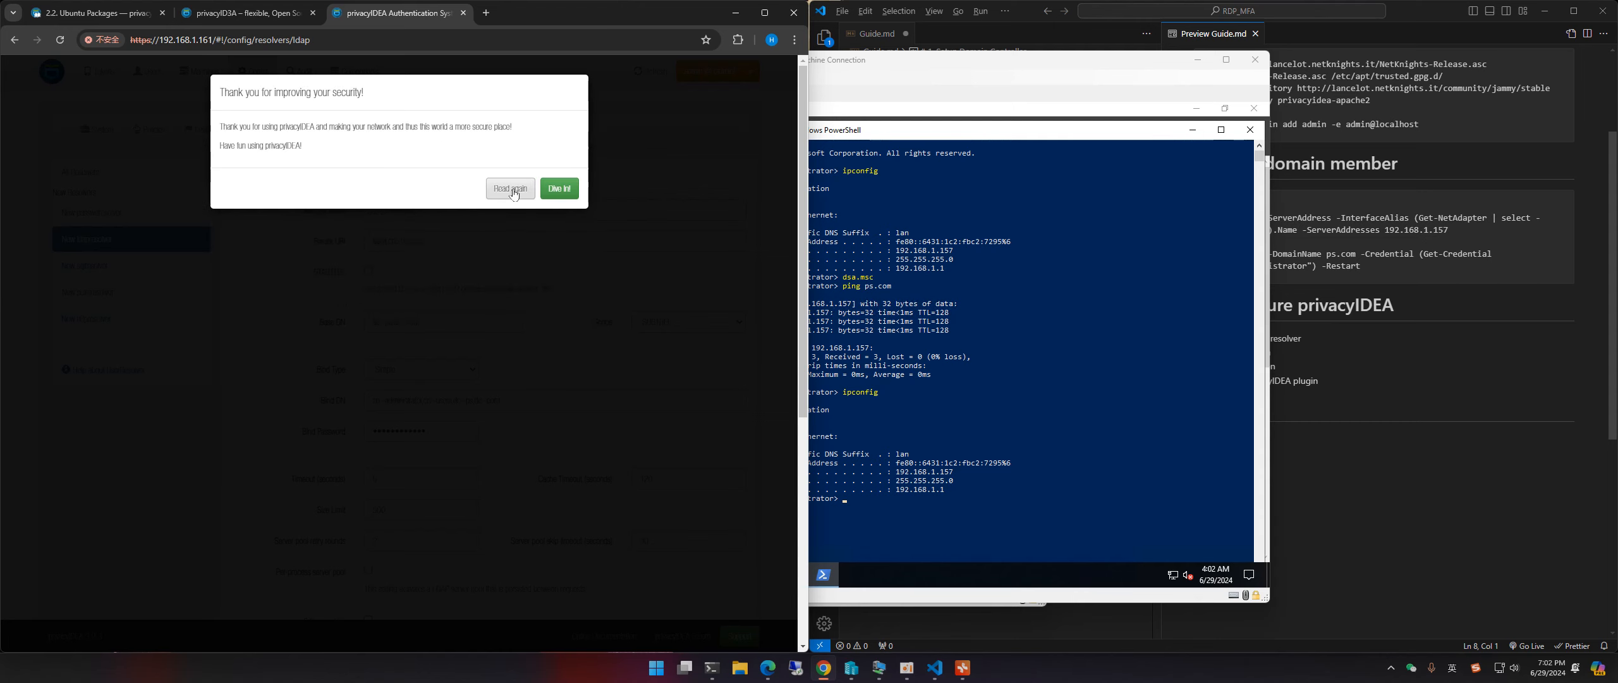
click(559, 188)
click(531, 285)
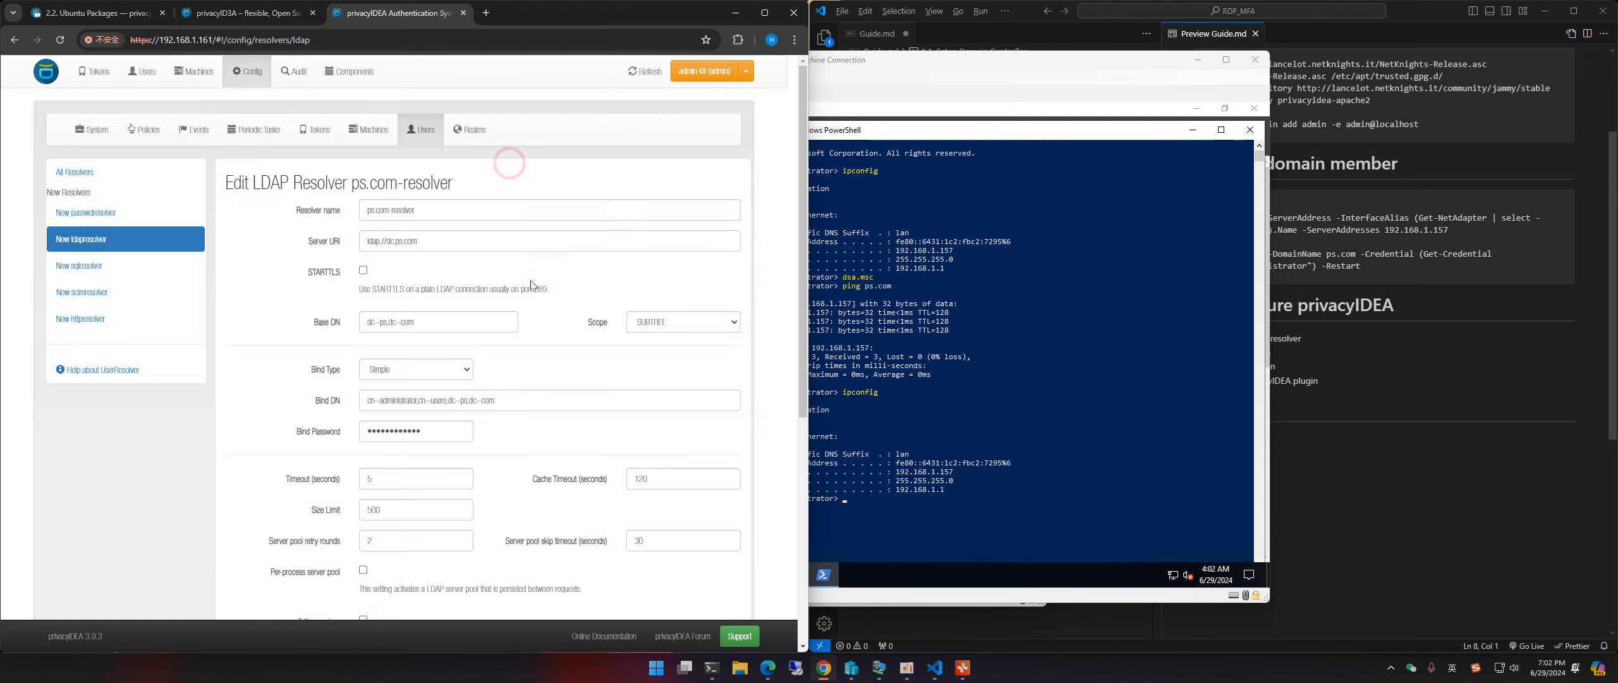
scroll(531, 286, down, 2)
scroll(539, 266, down, 5)
click(492, 571)
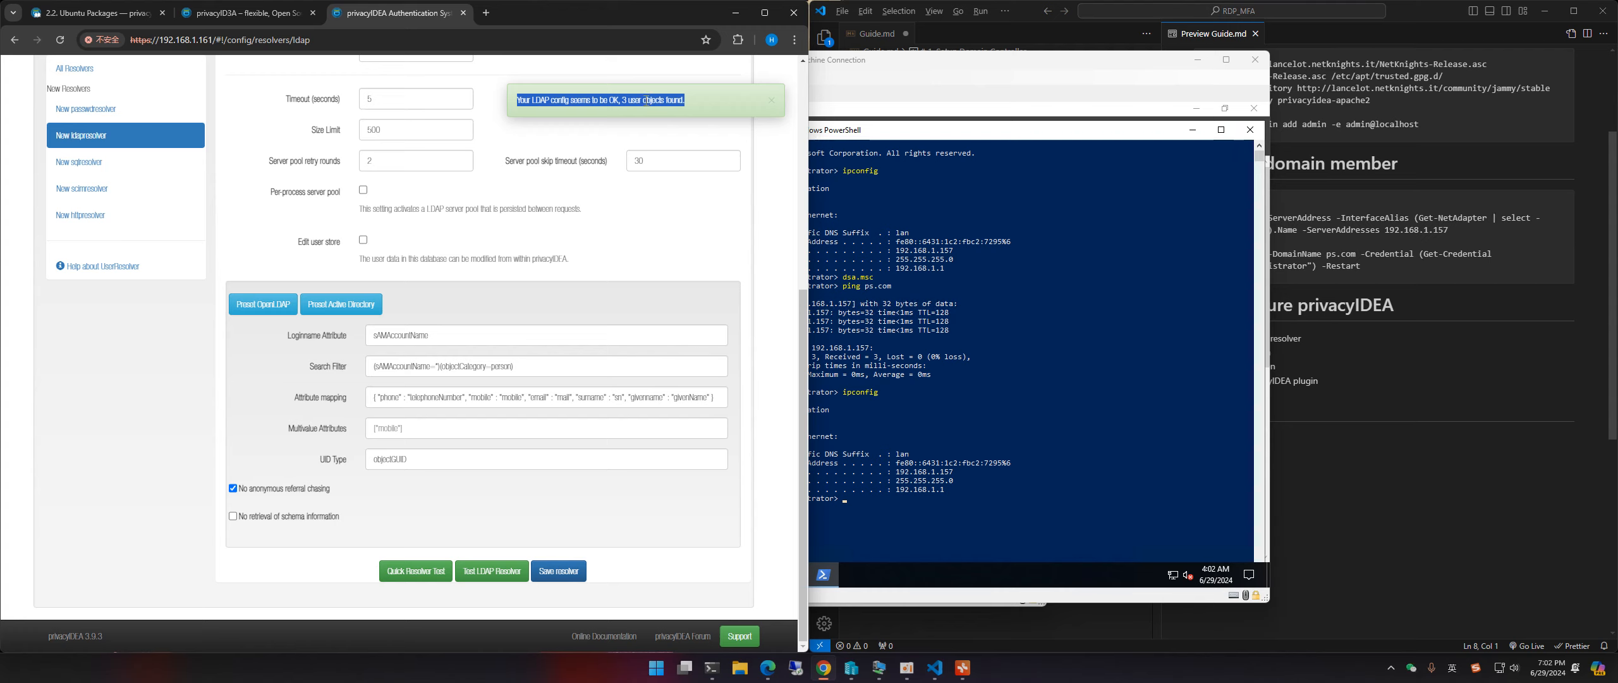
Step: Check the test result reports 3 user objects found, then save ps.com-resolver
drag(519, 102, 685, 100)
click(685, 100)
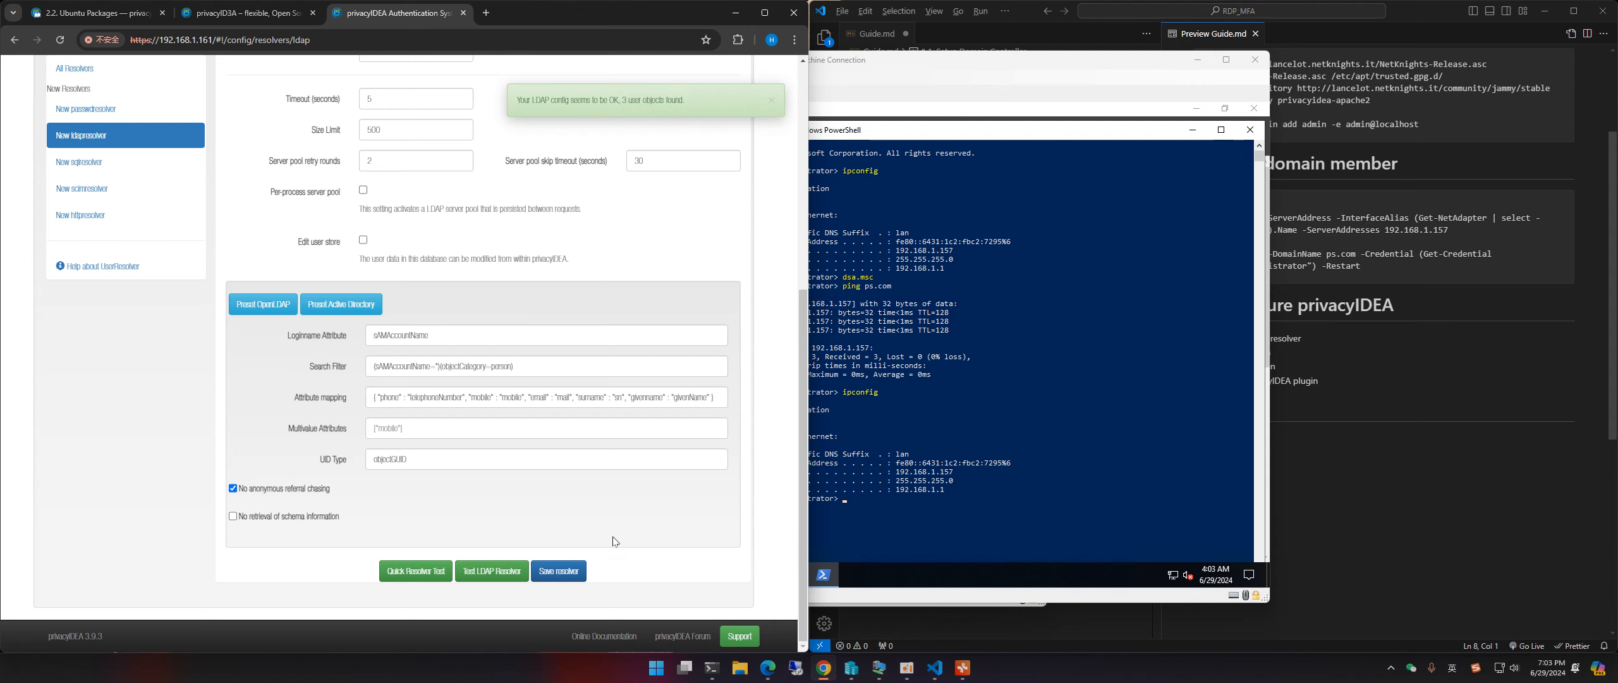
scroll(637, 510, up, 5)
scroll(637, 510, down, 5)
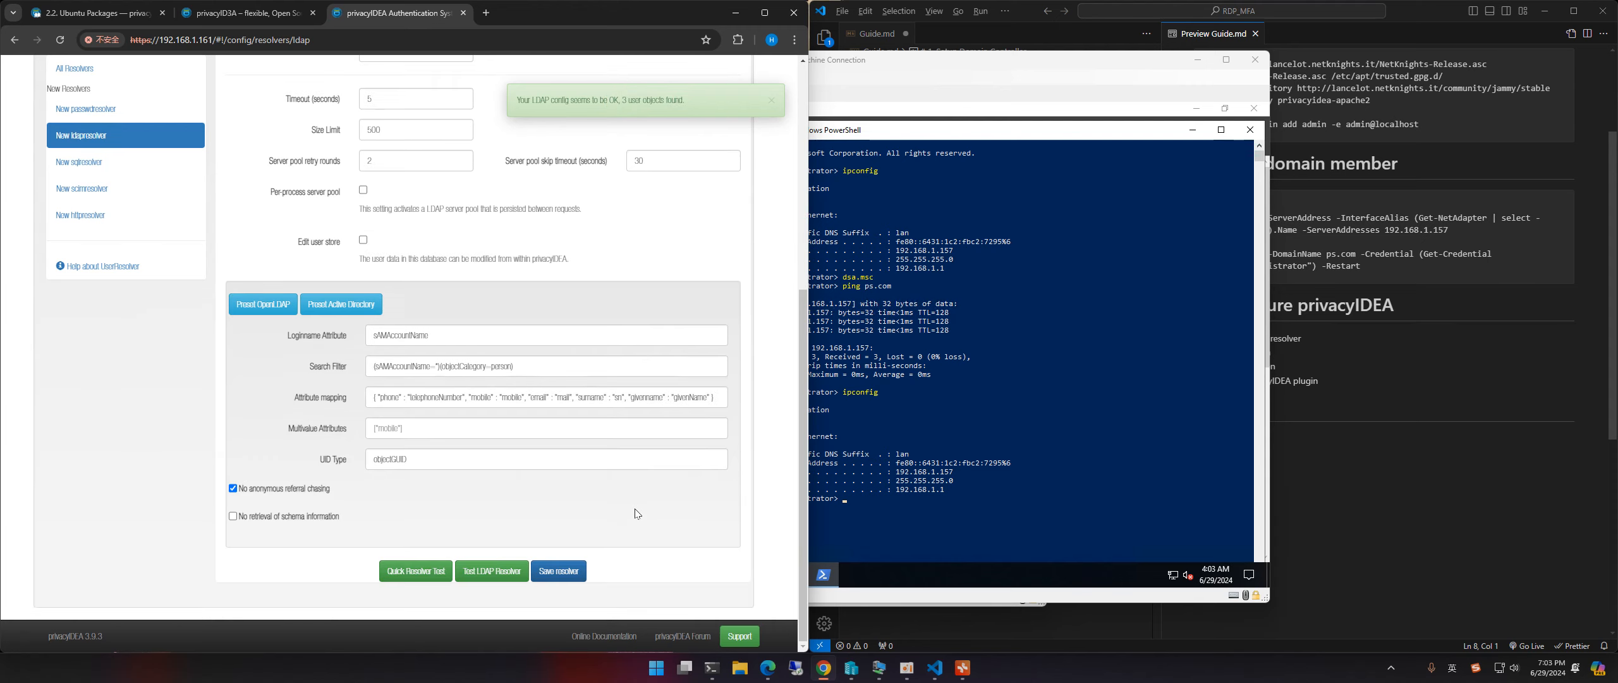
click(545, 579)
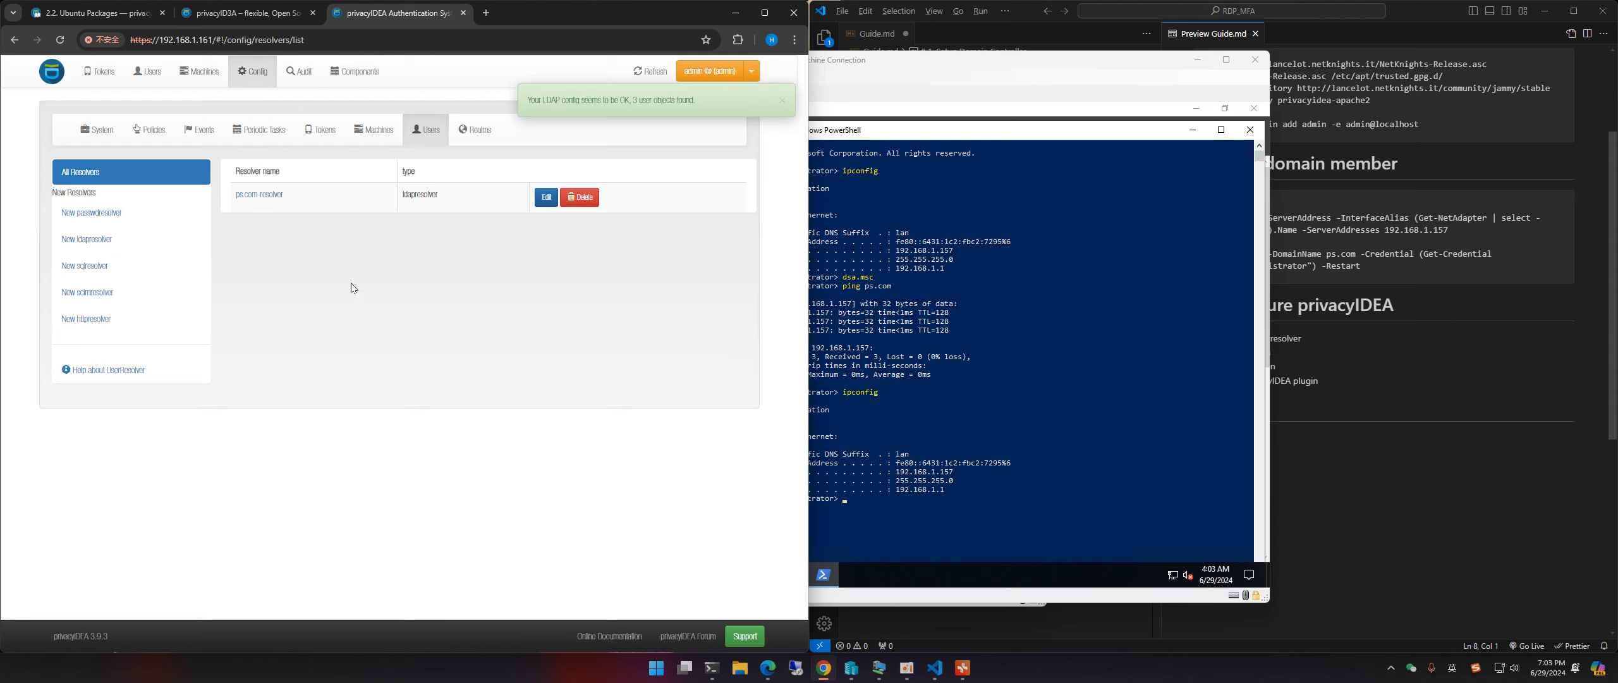
click(355, 235)
Step: Mark the Create Realm step in the setup guide and open privacyIDEA's realm configuration
click(1393, 496)
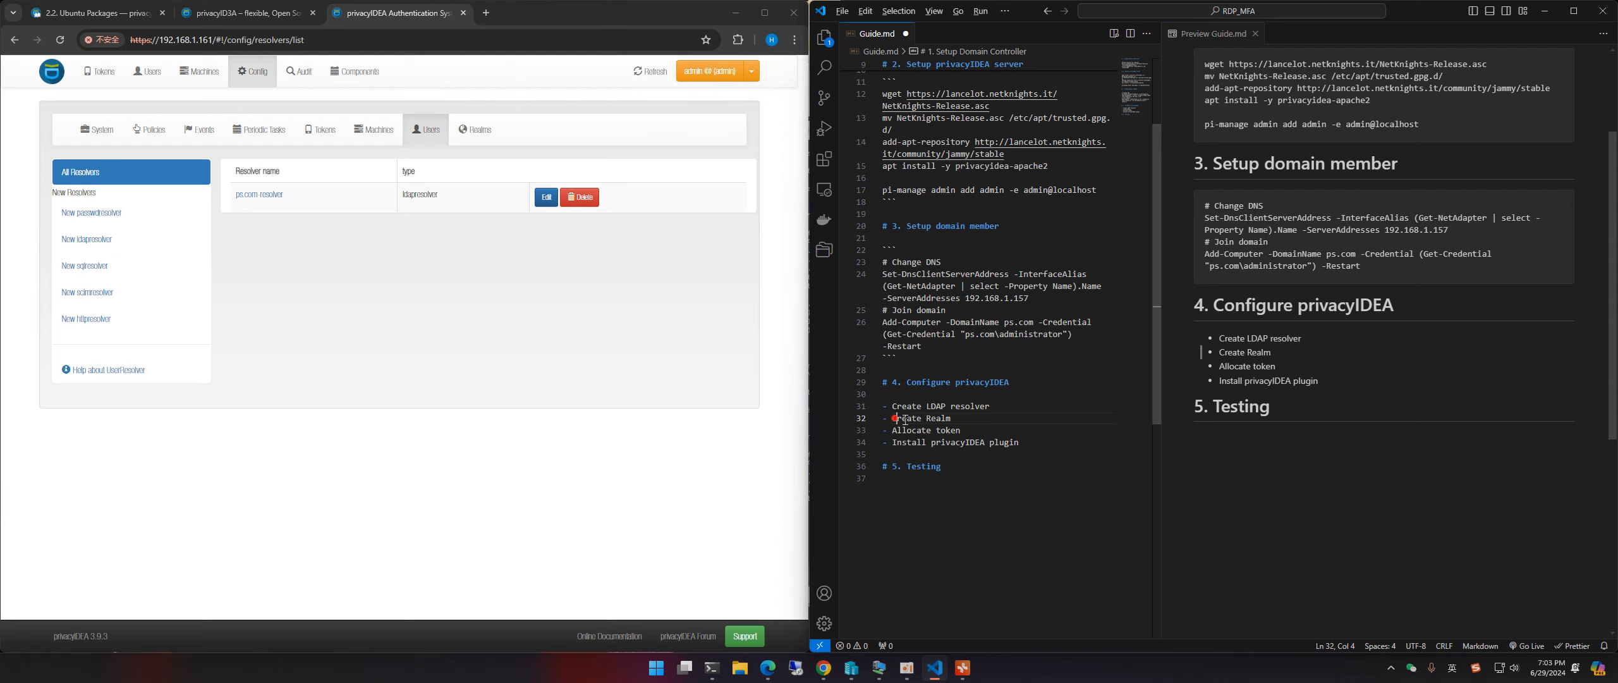
click(952, 418)
click(368, 269)
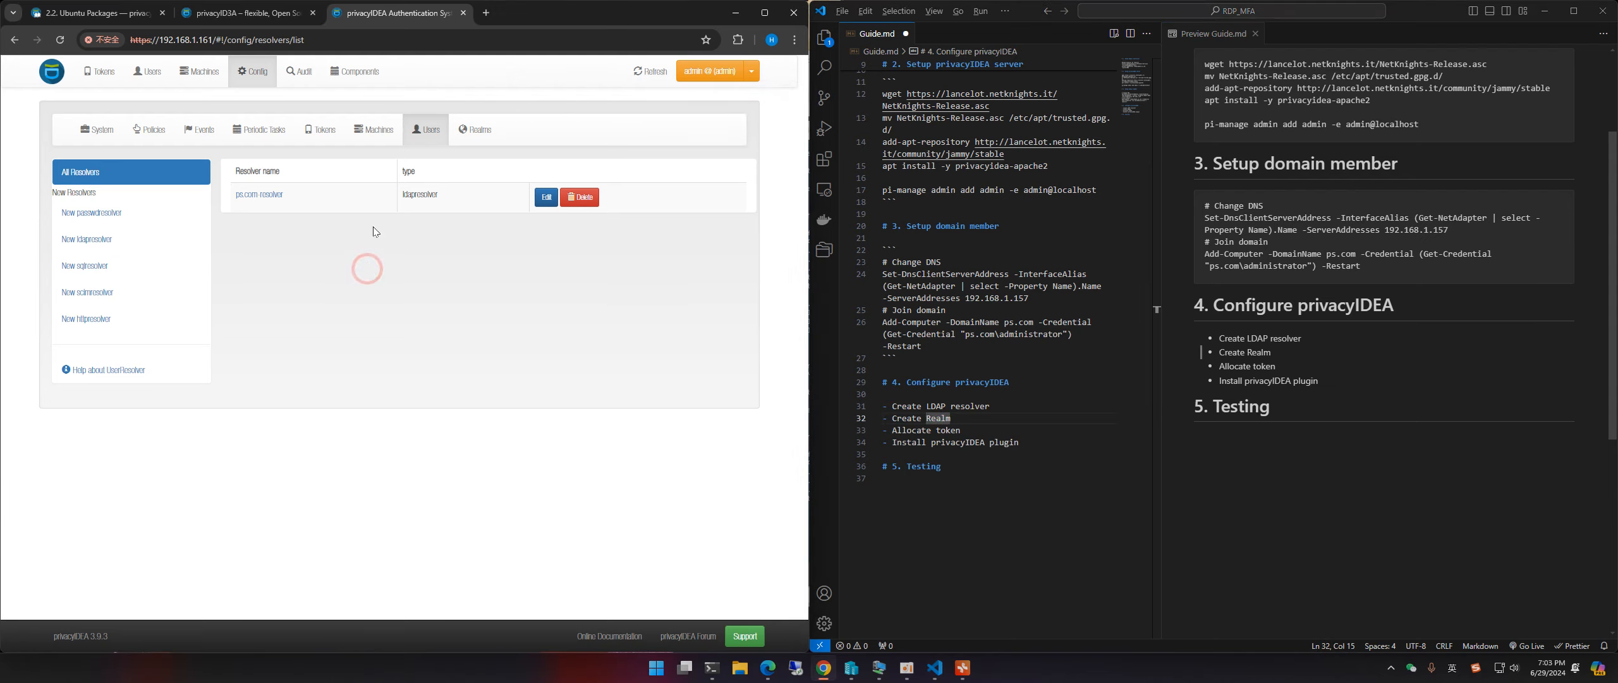
click(491, 125)
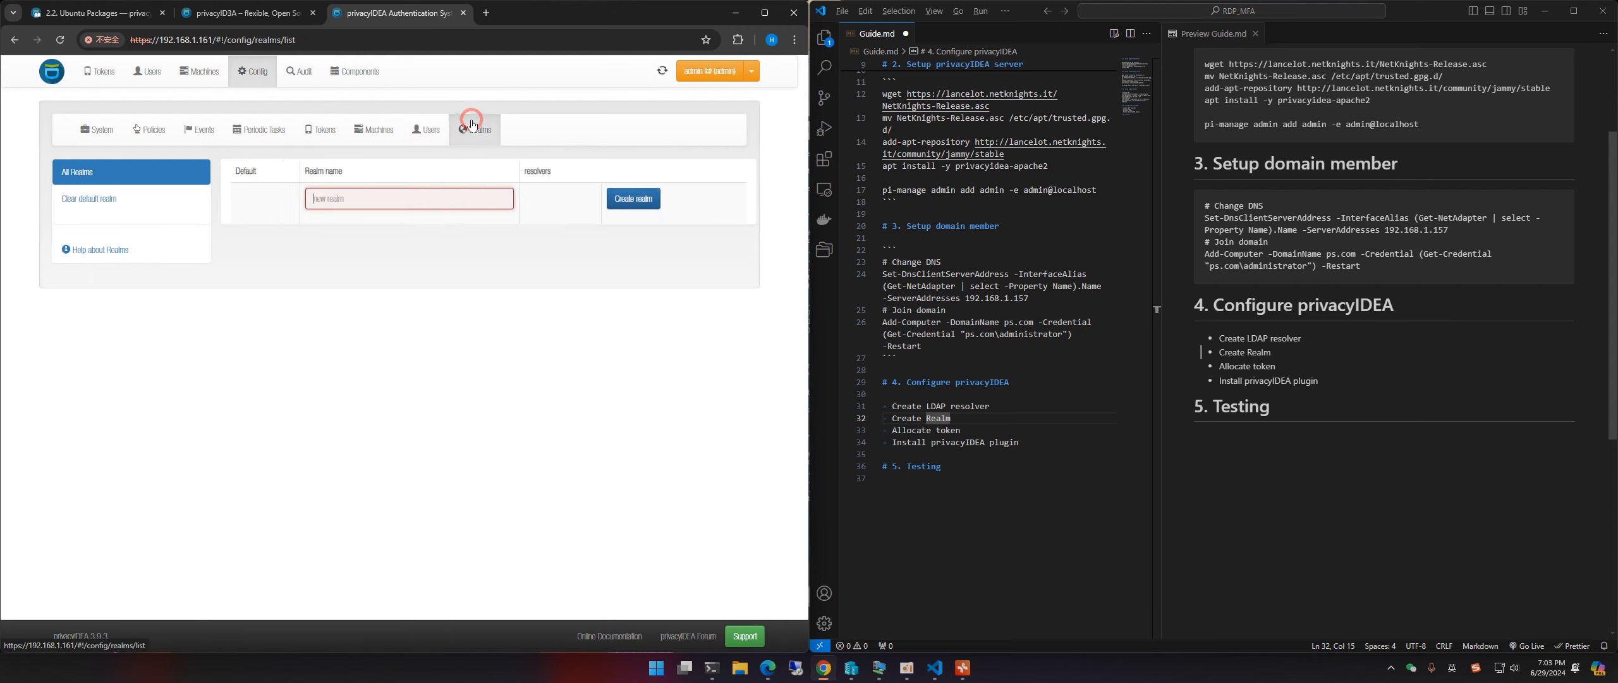
click(426, 129)
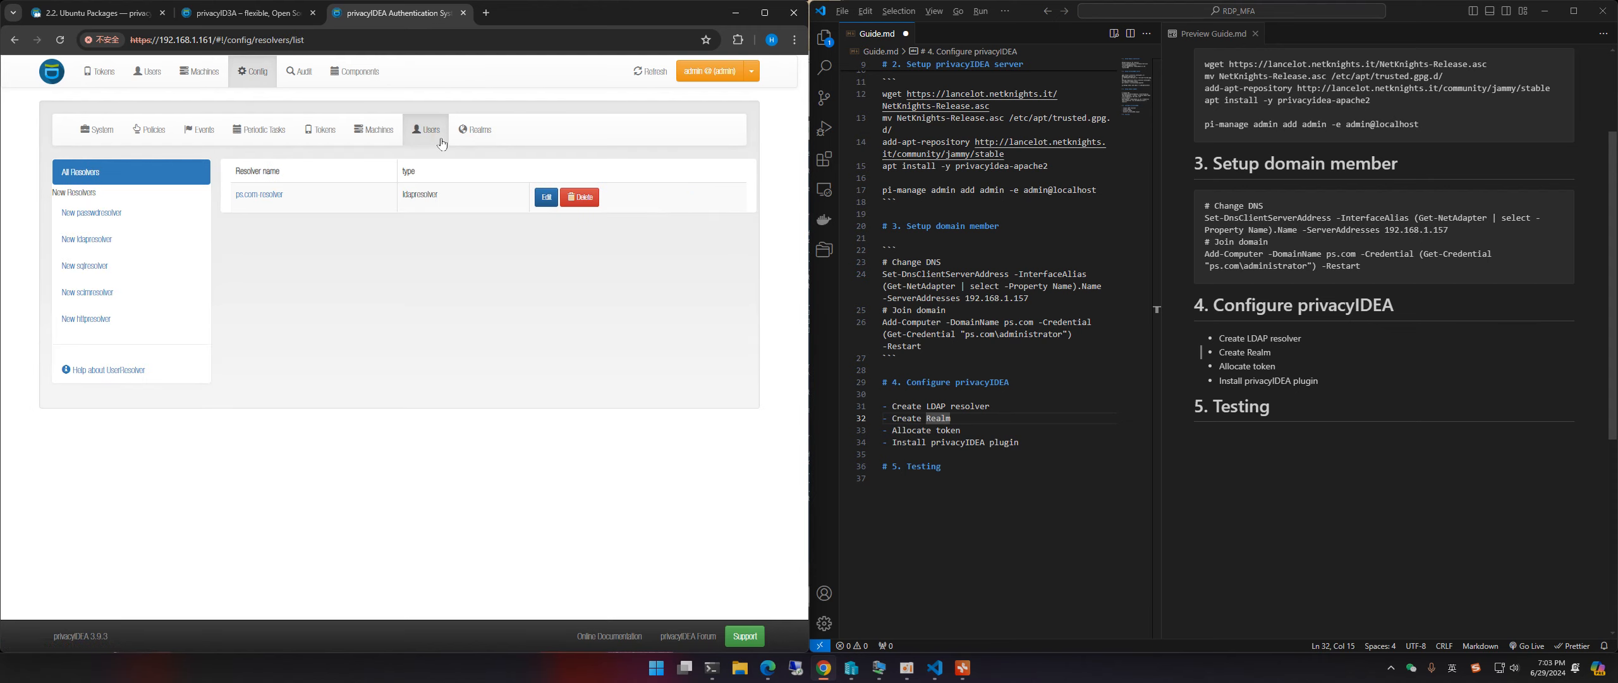
click(472, 131)
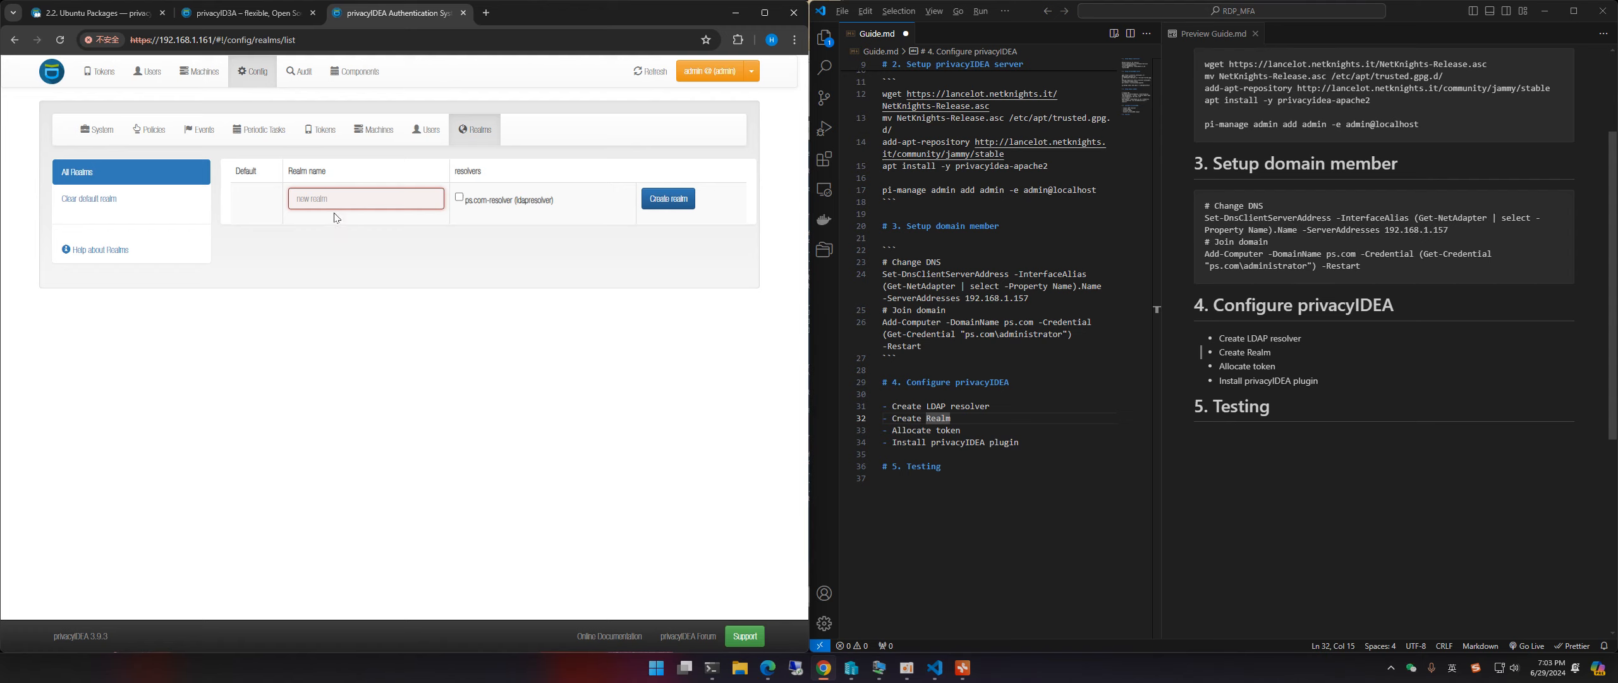
Step: Create realm myrealm using ps.com-resolver, then open the Users list
text(myrea)
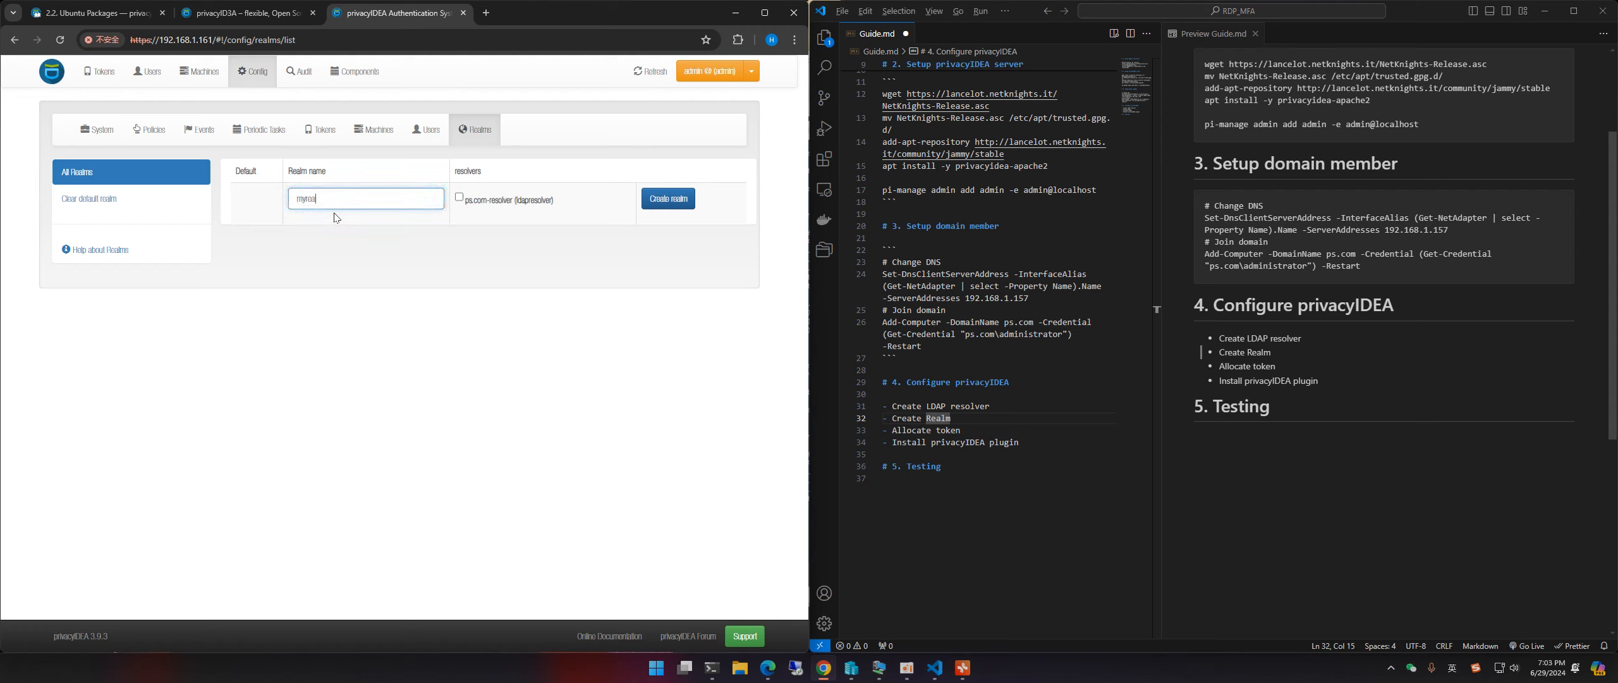
text(lm)
click(460, 197)
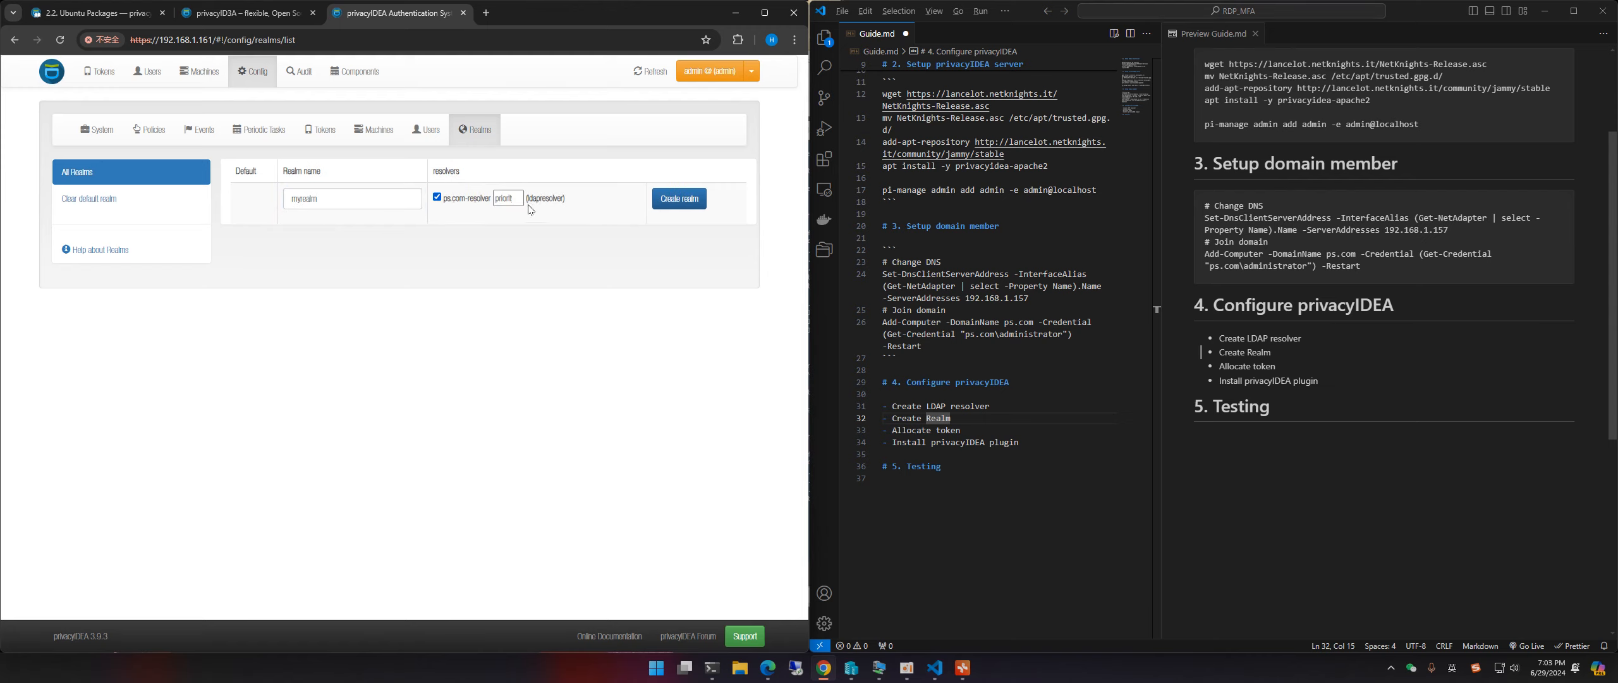
click(686, 201)
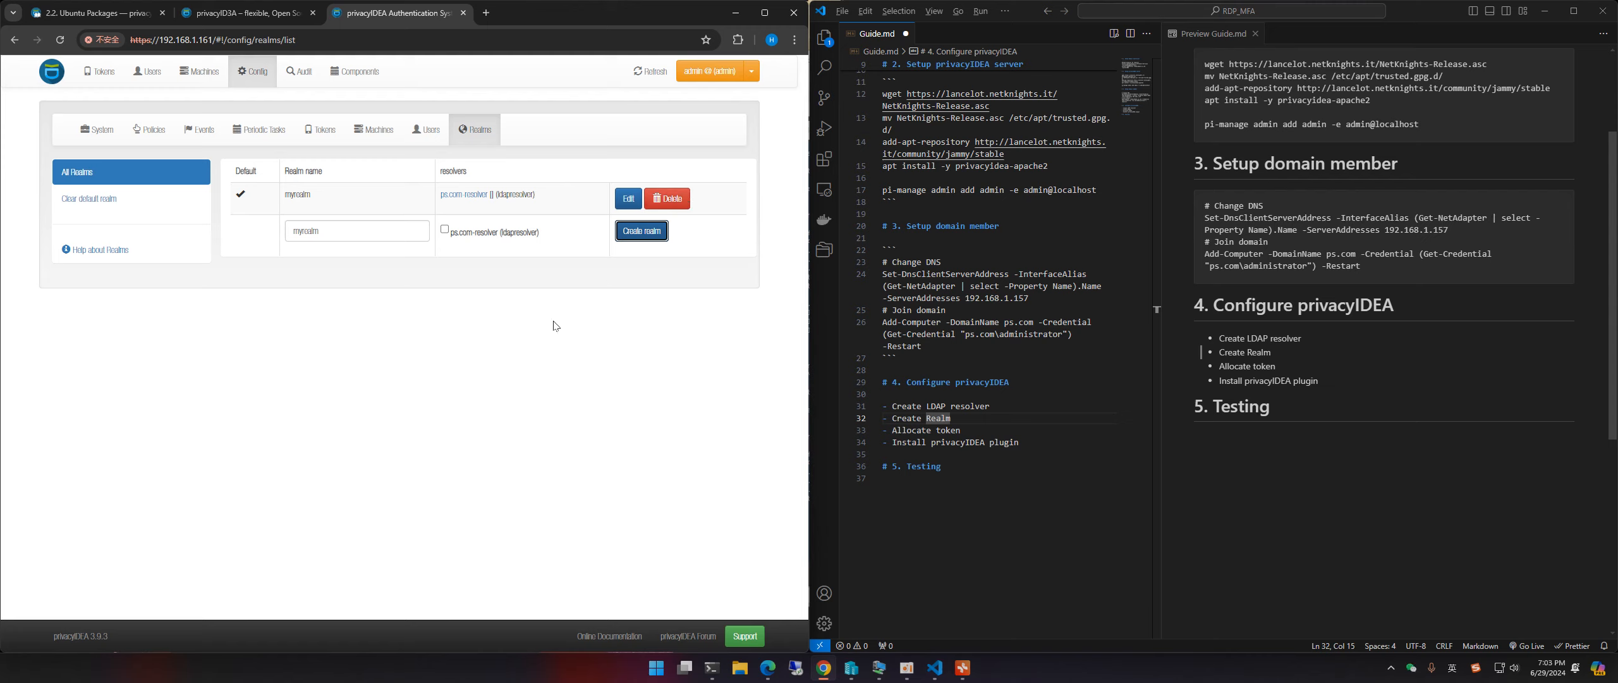
click(524, 342)
click(143, 73)
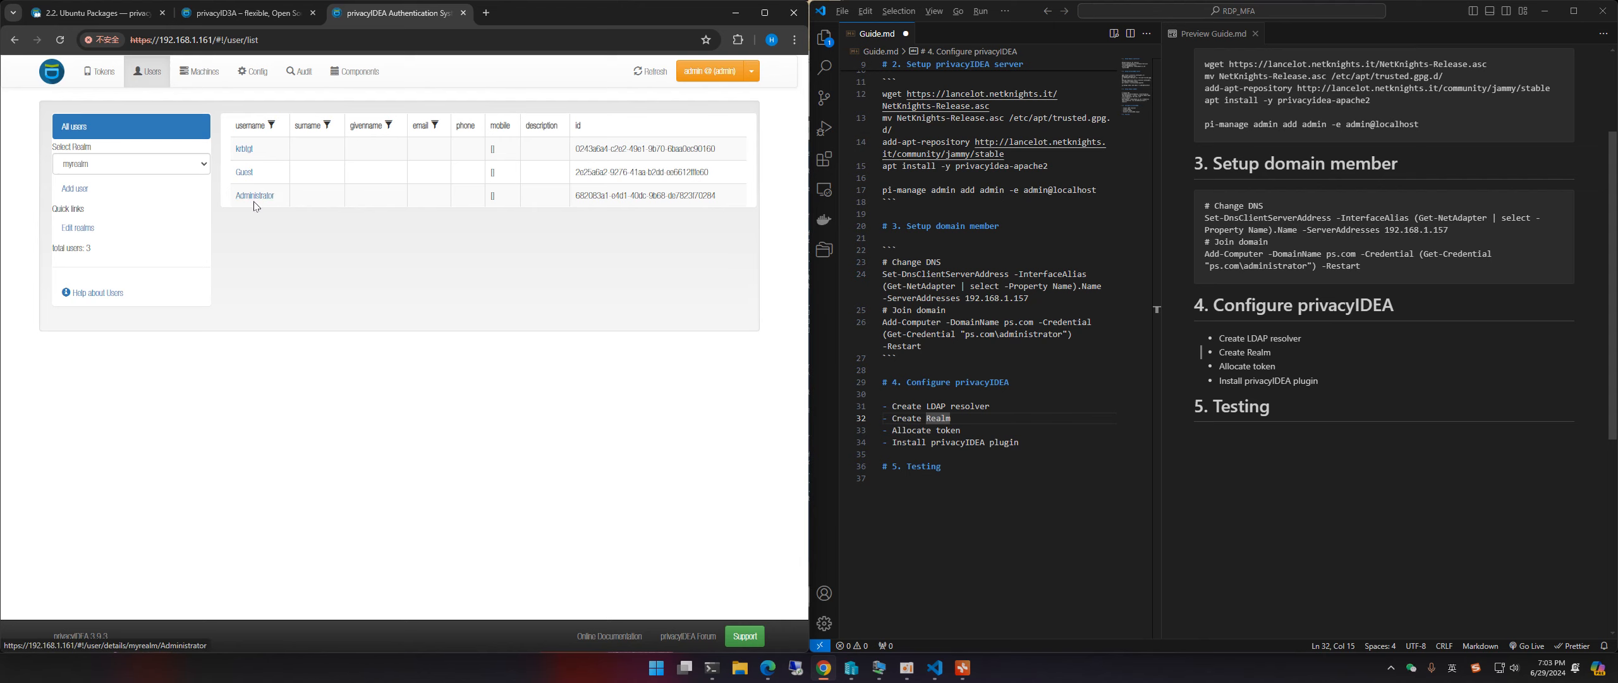
Step: Open the Administrator user's details in myrealm and scroll to its empty token list
click(255, 196)
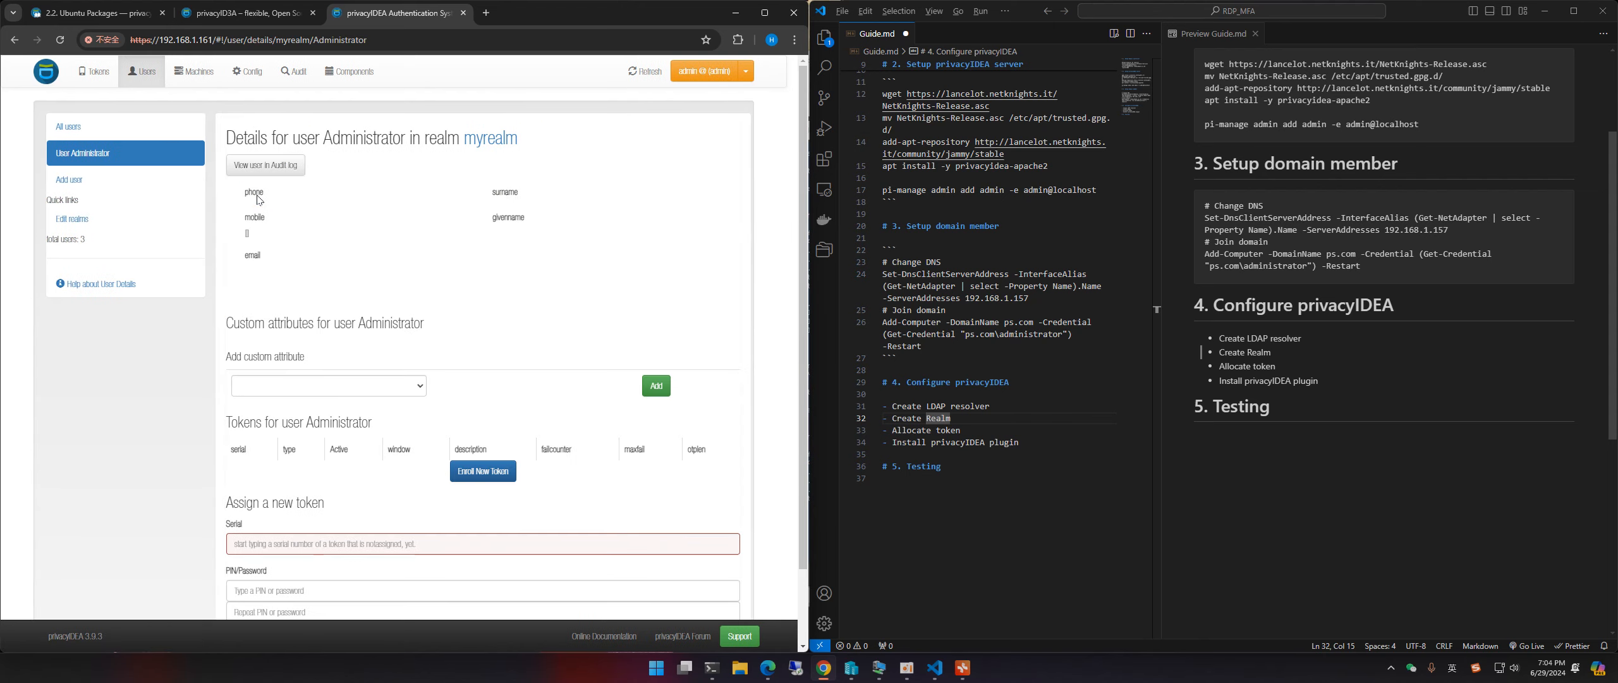
scroll(488, 225, down, 1)
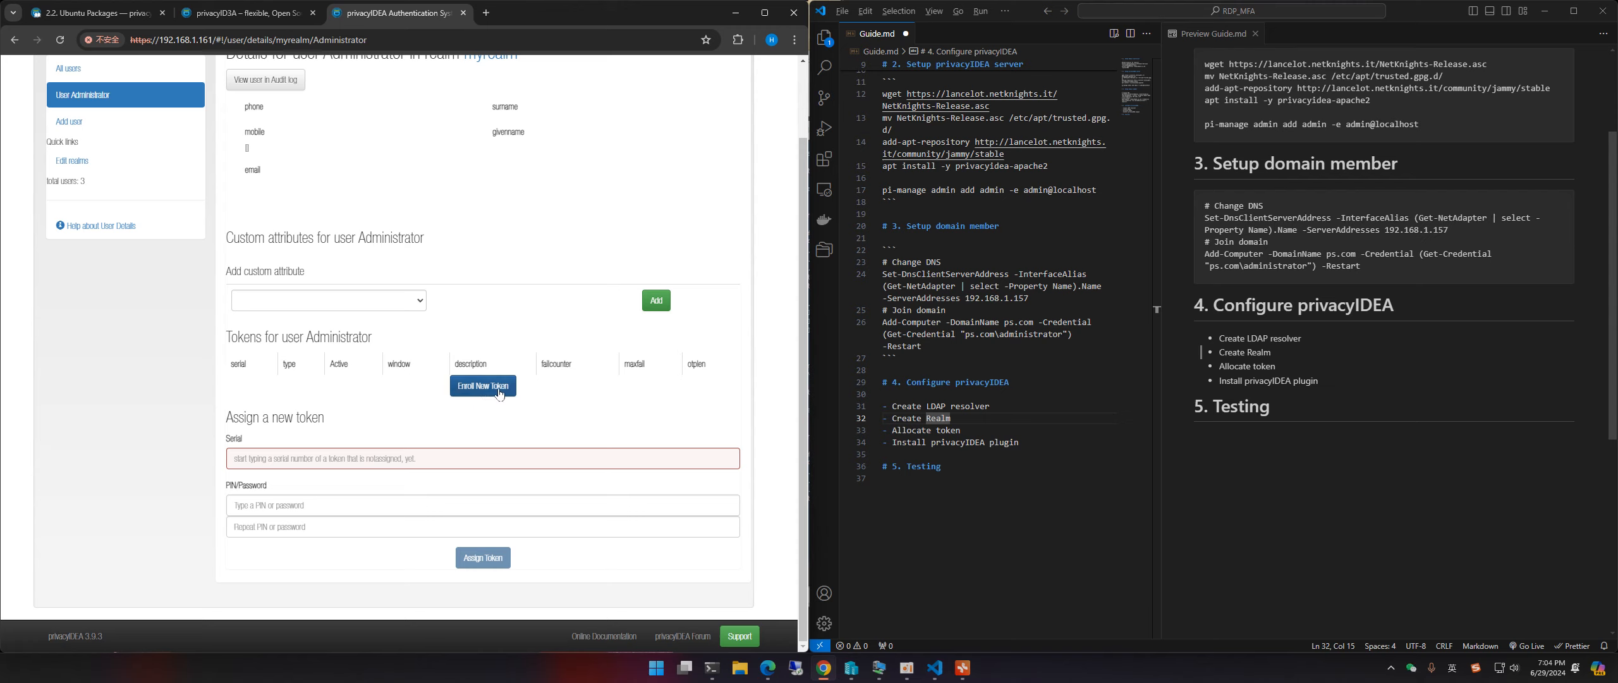
Step: Start a new token enrolment for Administrator and choose TOTP as the token type
click(467, 396)
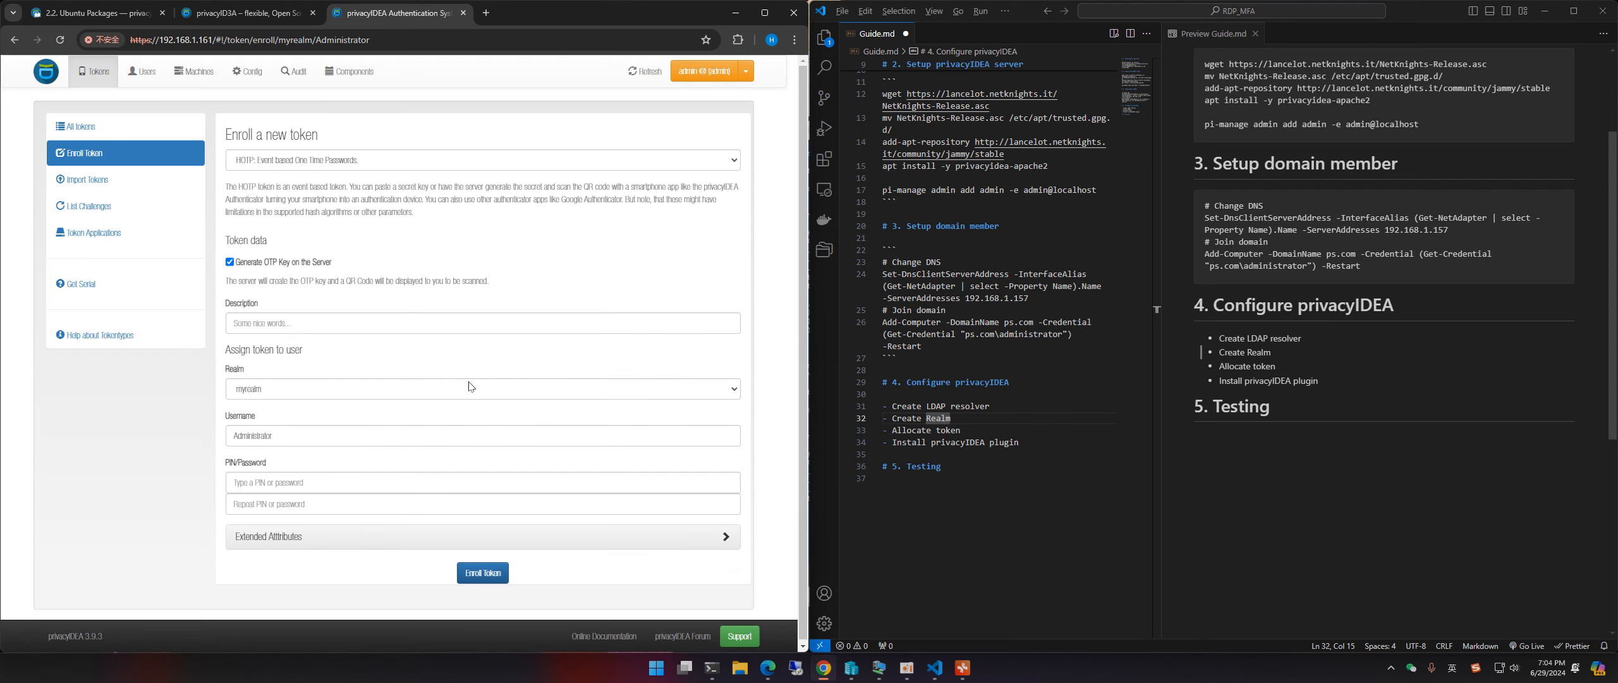
drag(229, 136, 334, 137)
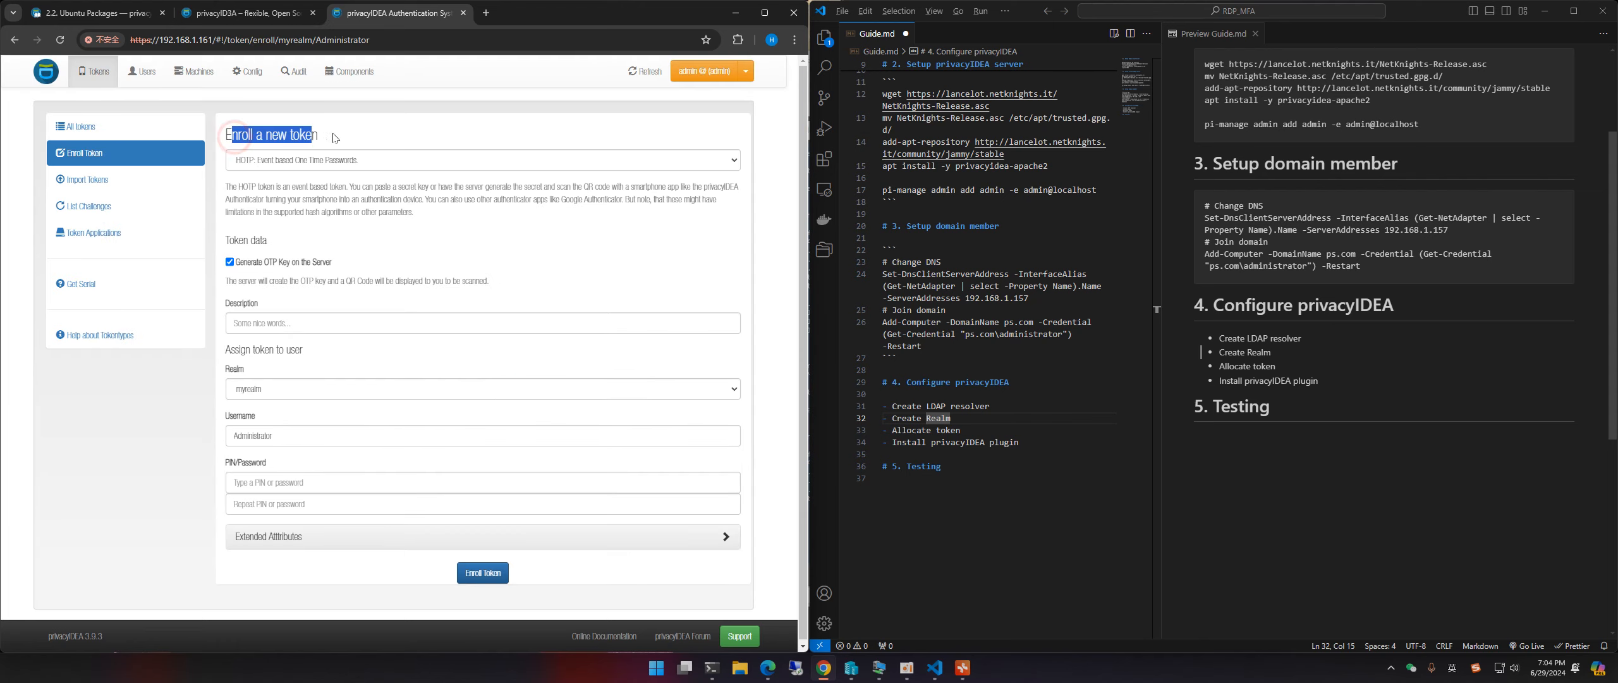
click(333, 139)
click(304, 165)
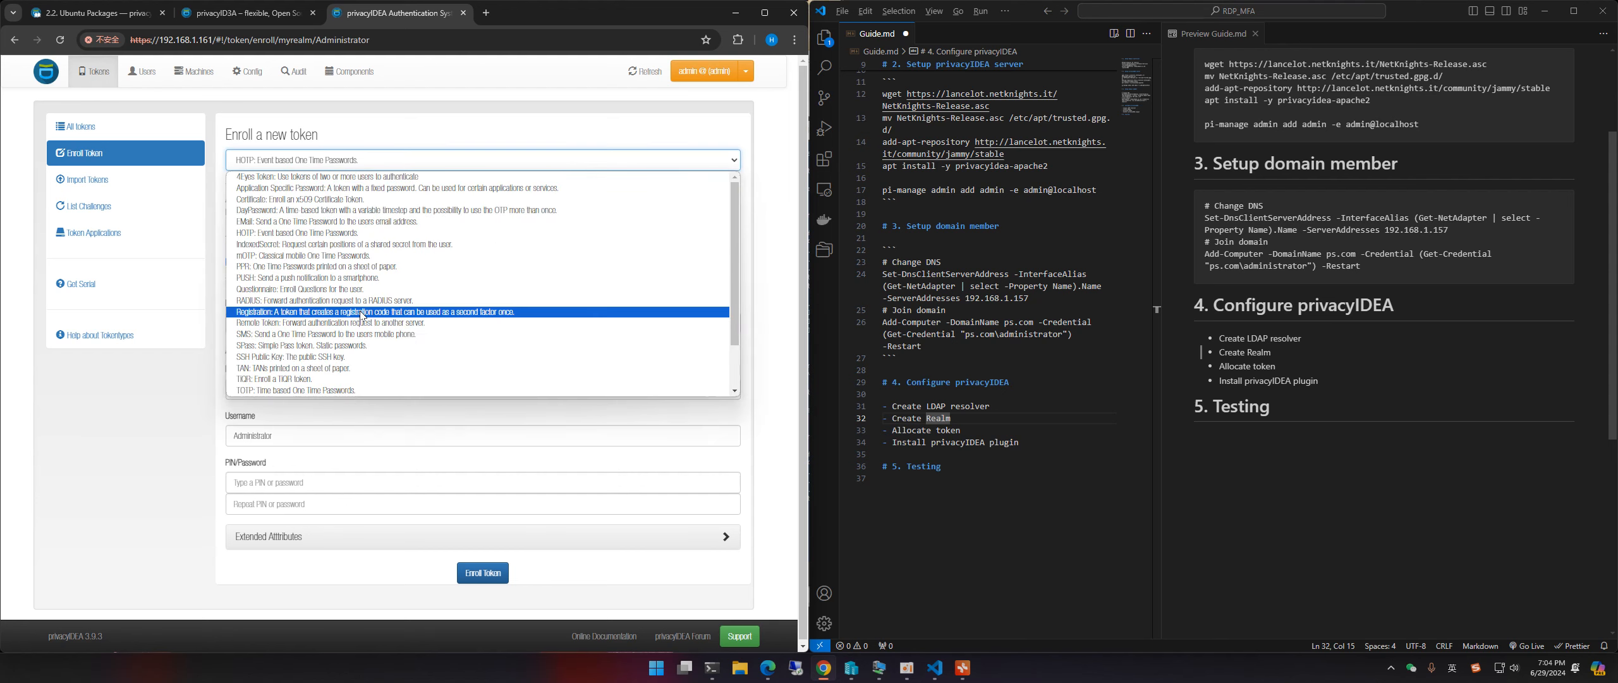
click(275, 390)
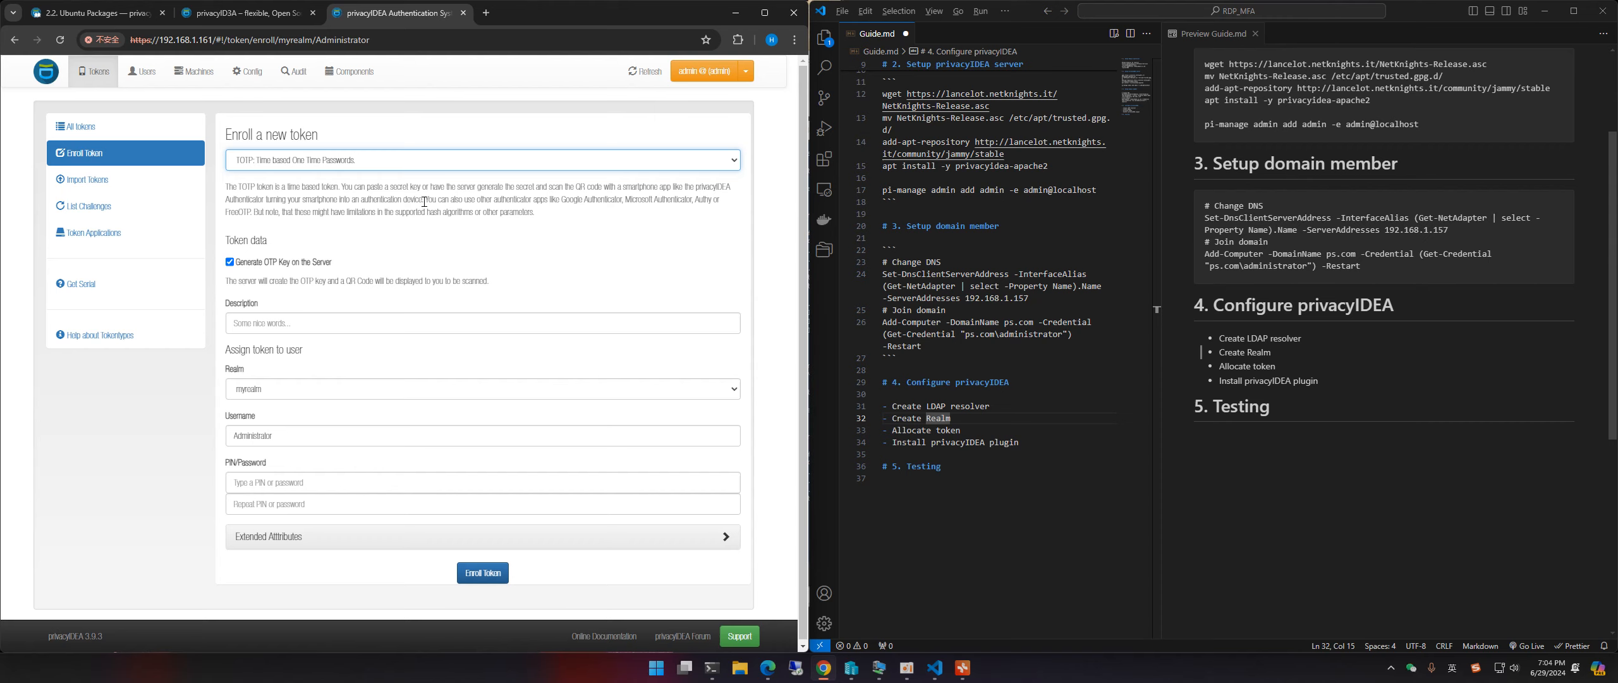
click(424, 201)
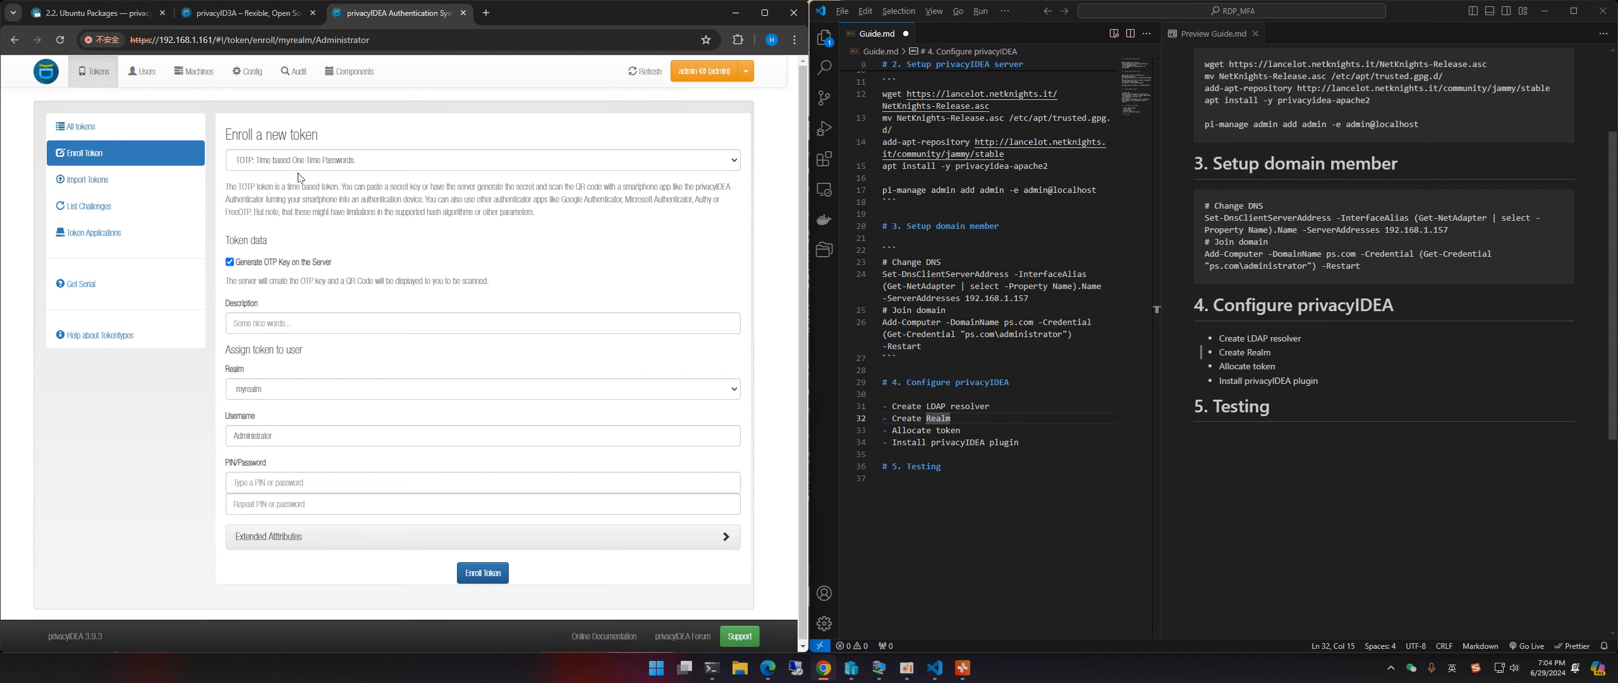
scroll(383, 261, down, 1)
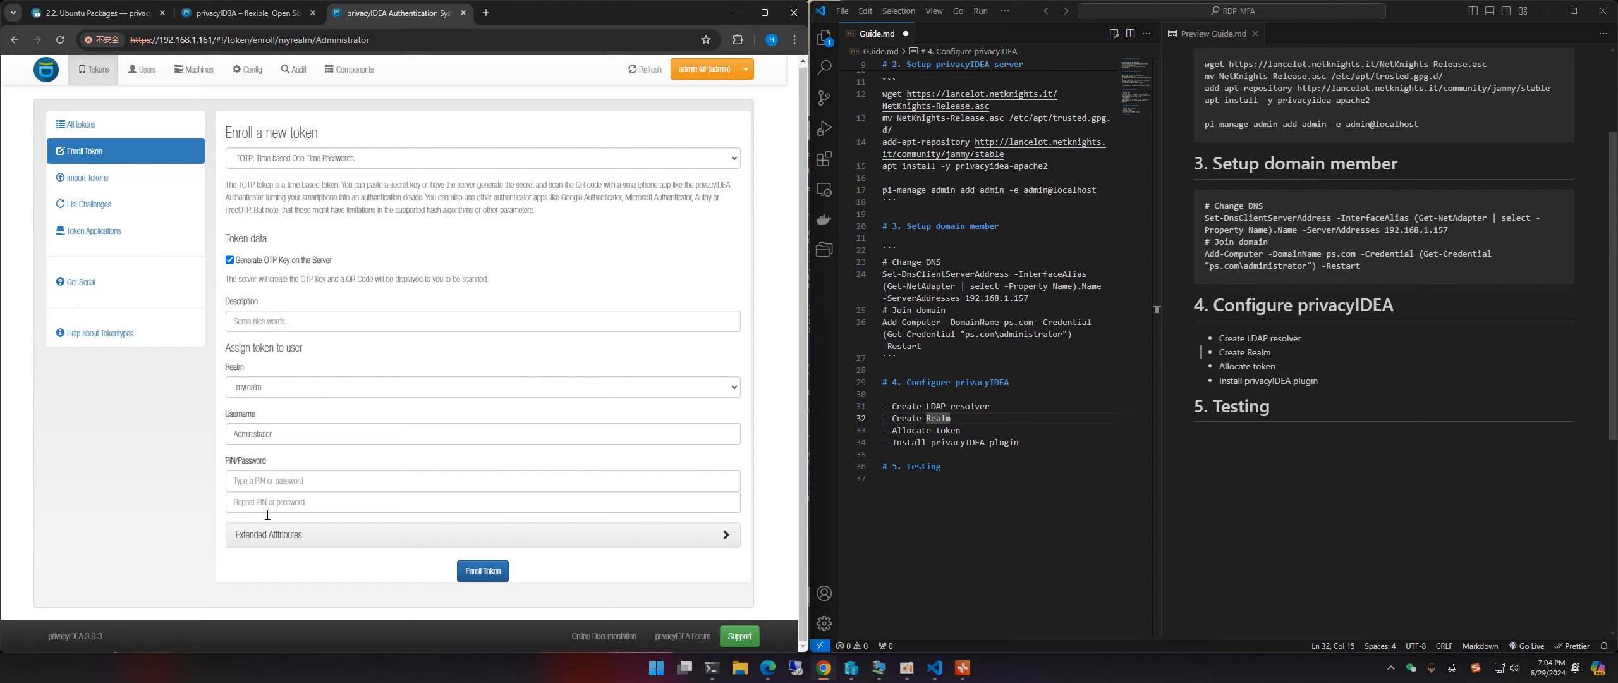
Step: Enroll the TOTP token so privacyIDEA shows its QR code
click(479, 572)
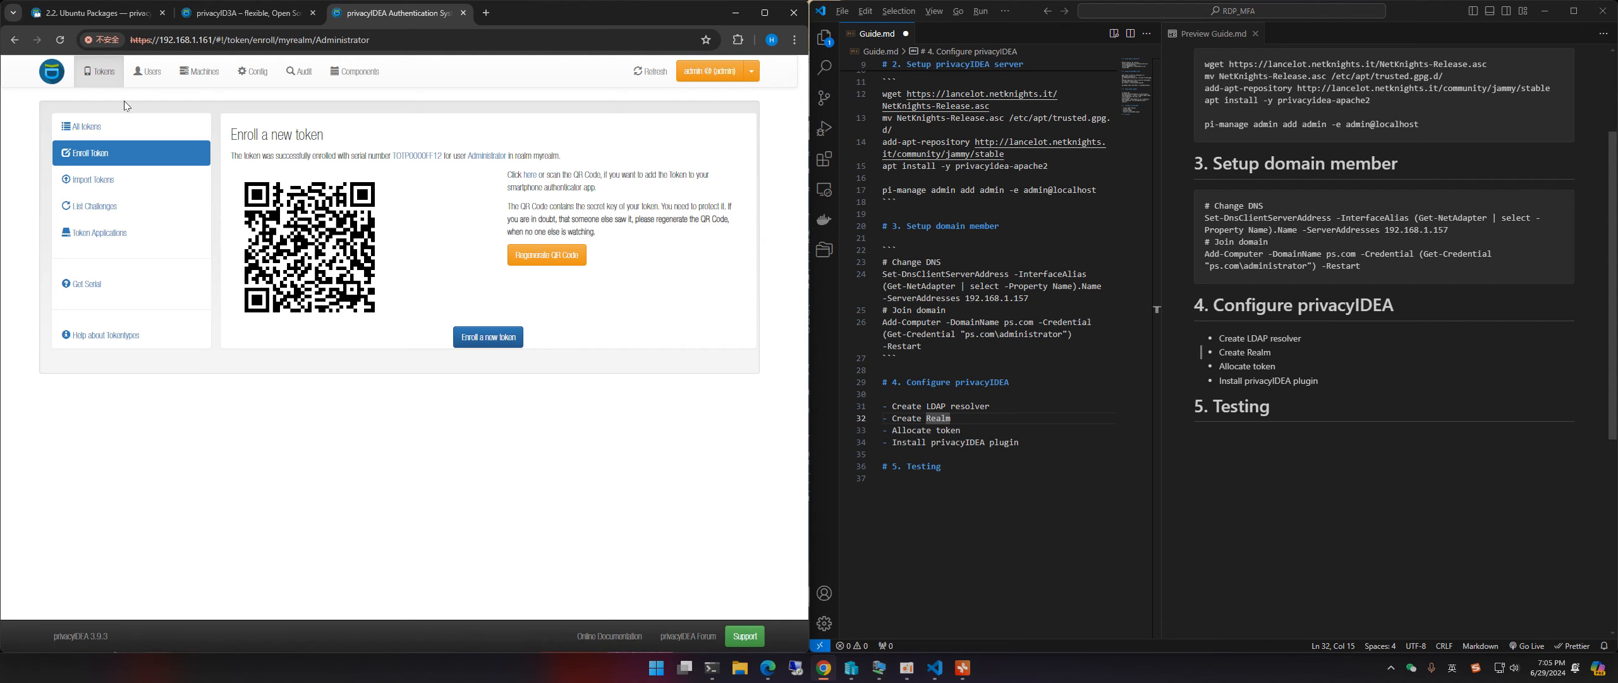
Step: Reopen Administrator from the Users list and check the new active TOTP token is listed
click(142, 73)
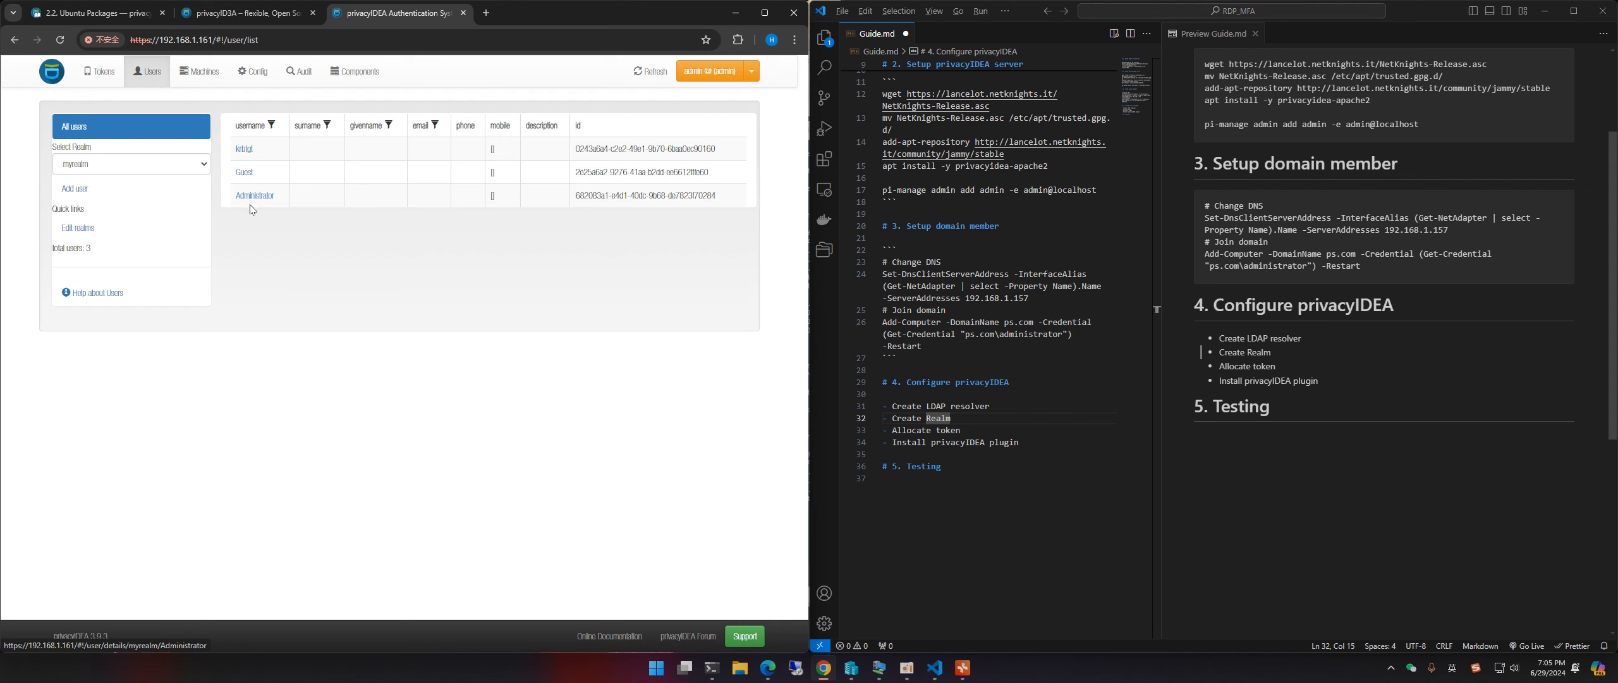
click(251, 201)
scroll(310, 384, down, 2)
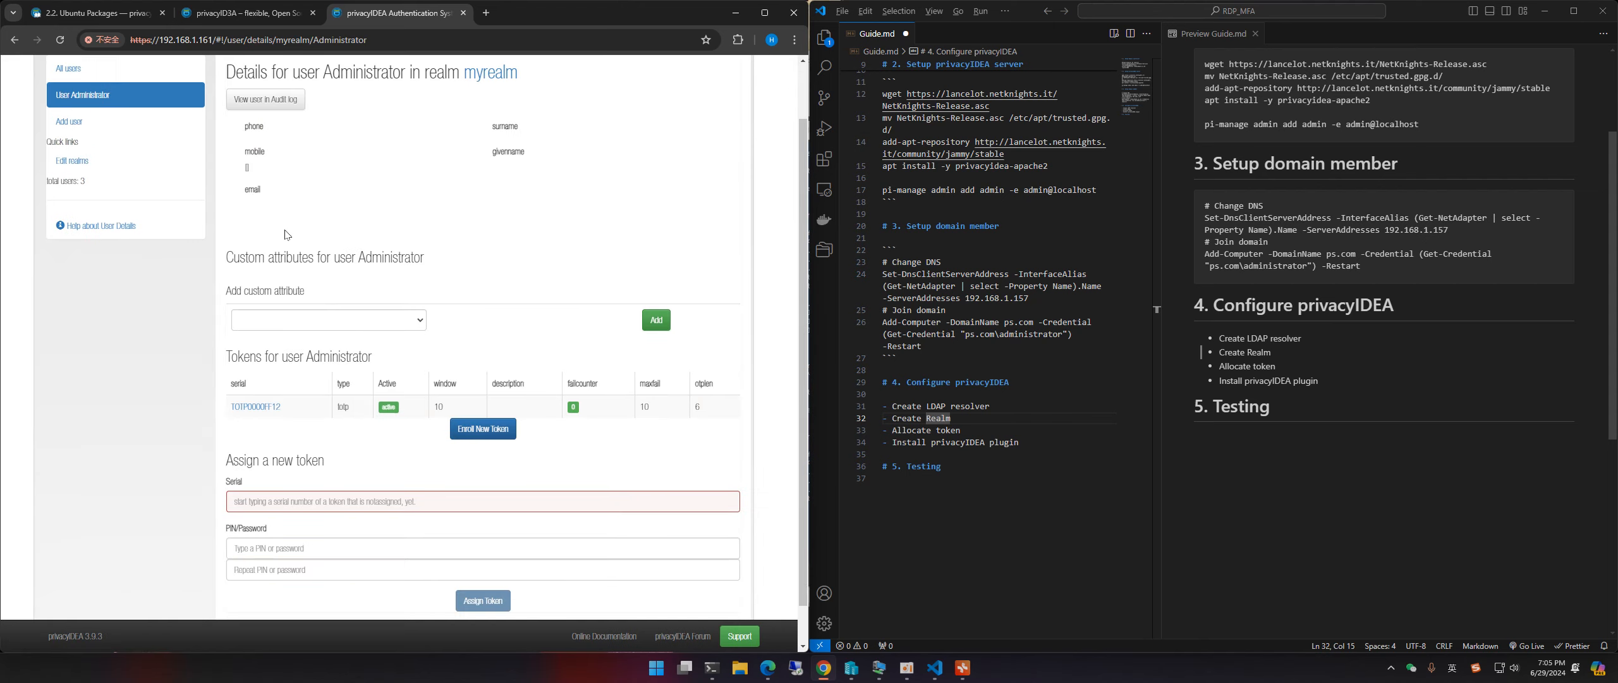
drag(228, 319, 379, 319)
click(331, 320)
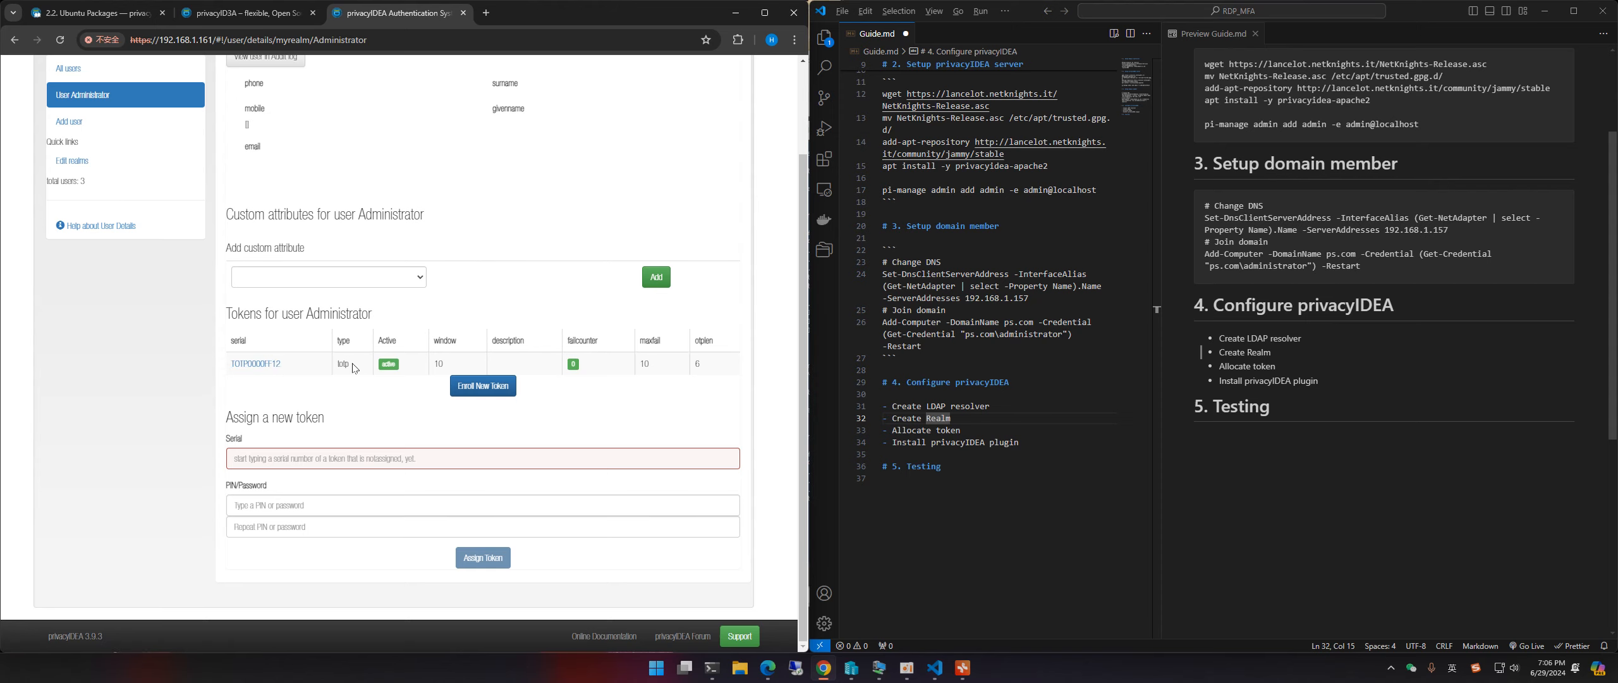
scroll(354, 365, up, 2)
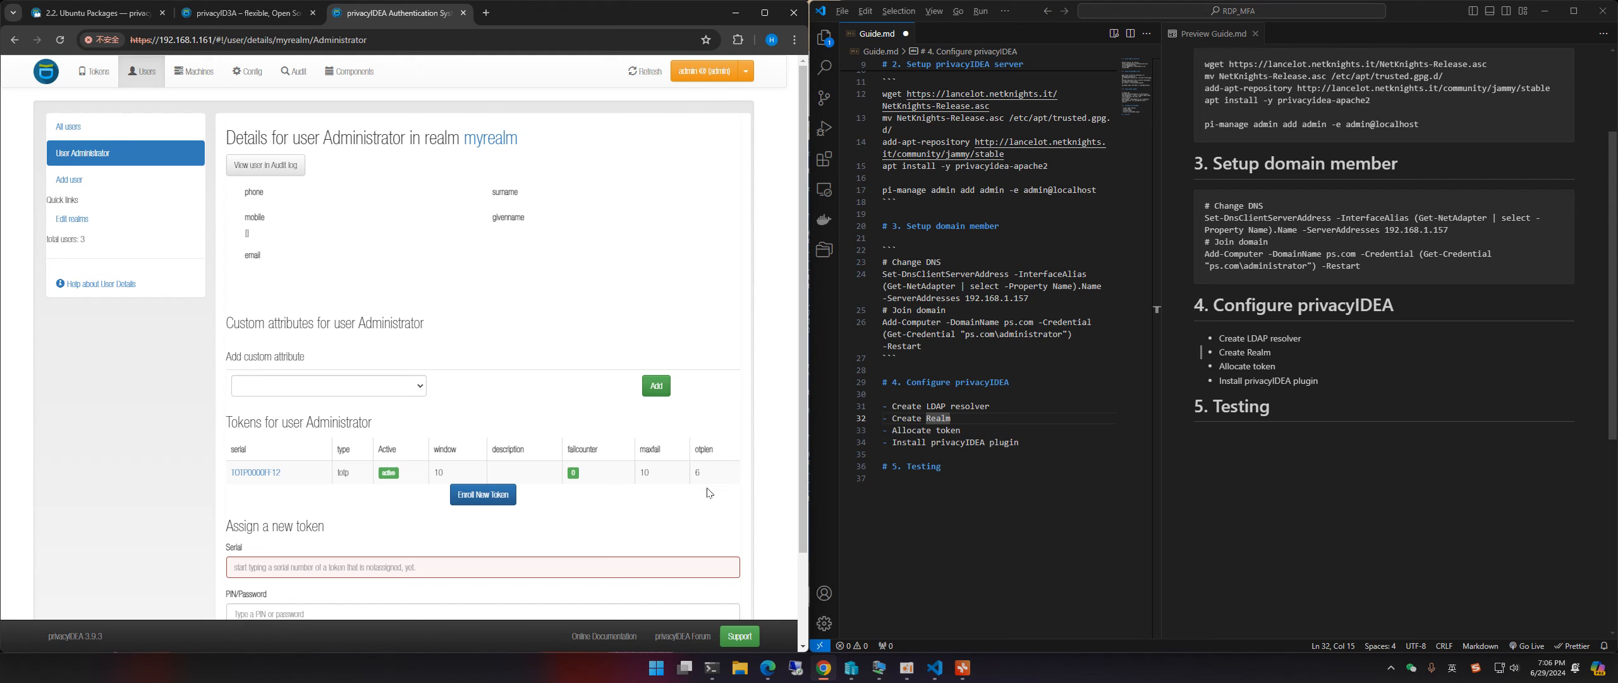
Step: Switch to the Windows Server 2019-Member VM, minimize its PowerShell window, and return to Chrome
mouse_move(875, 677)
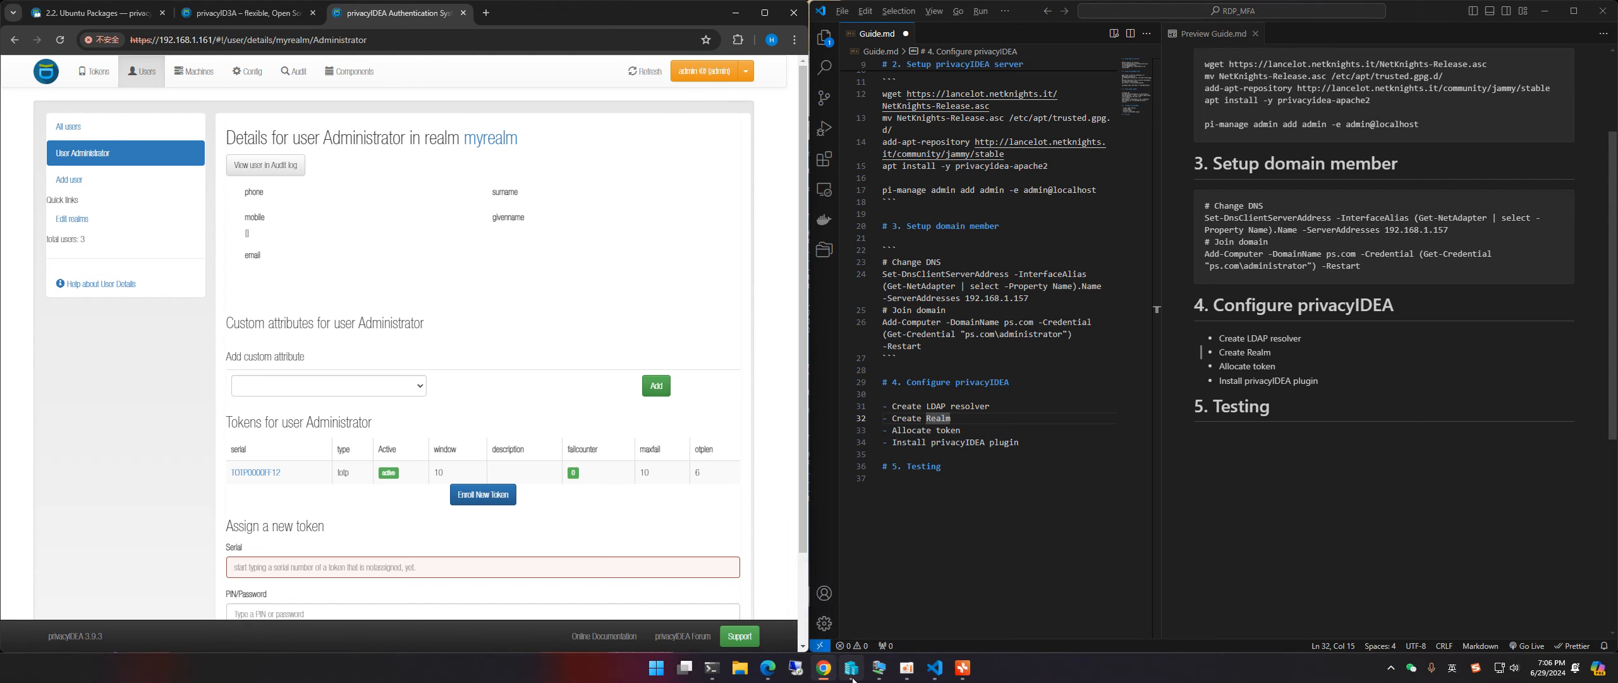
mouse_move(941, 614)
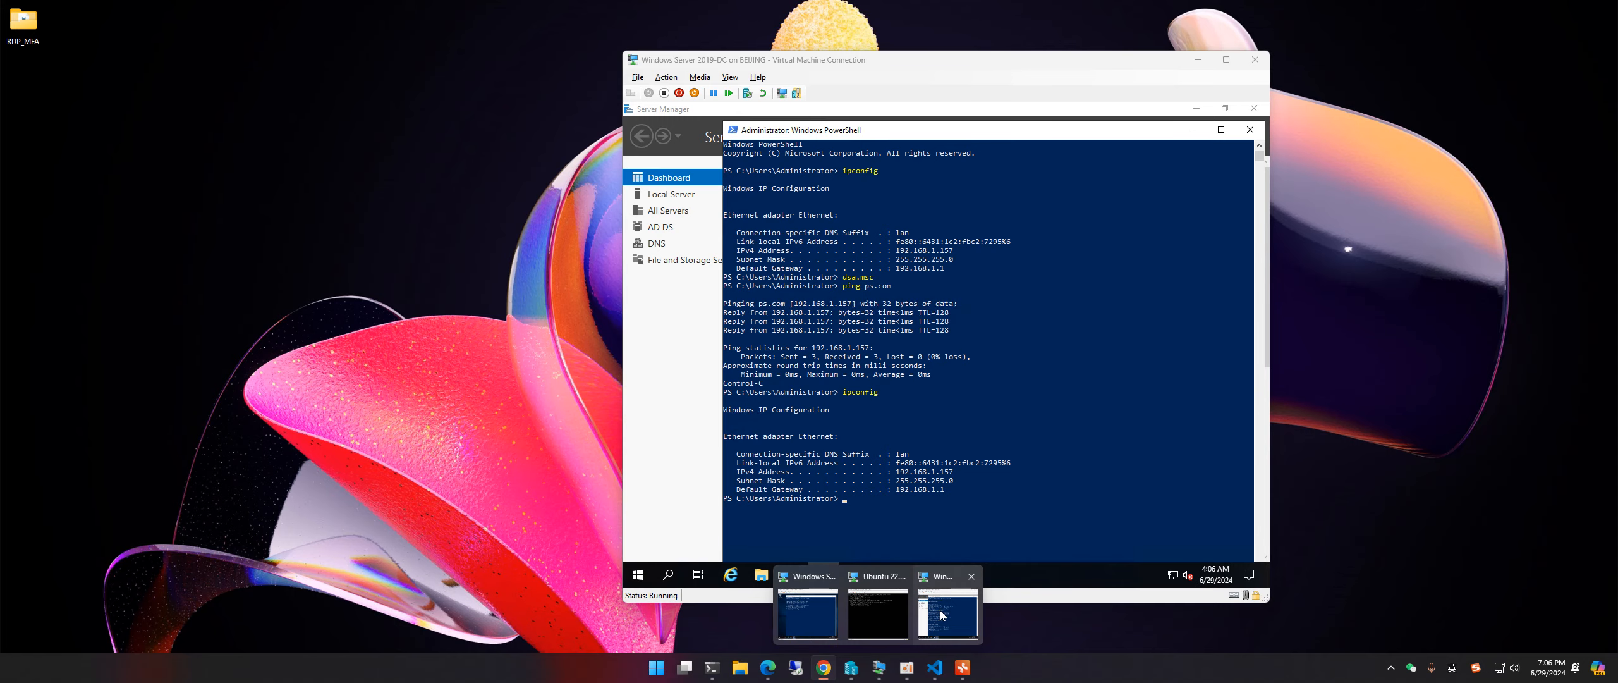
click(808, 612)
click(509, 273)
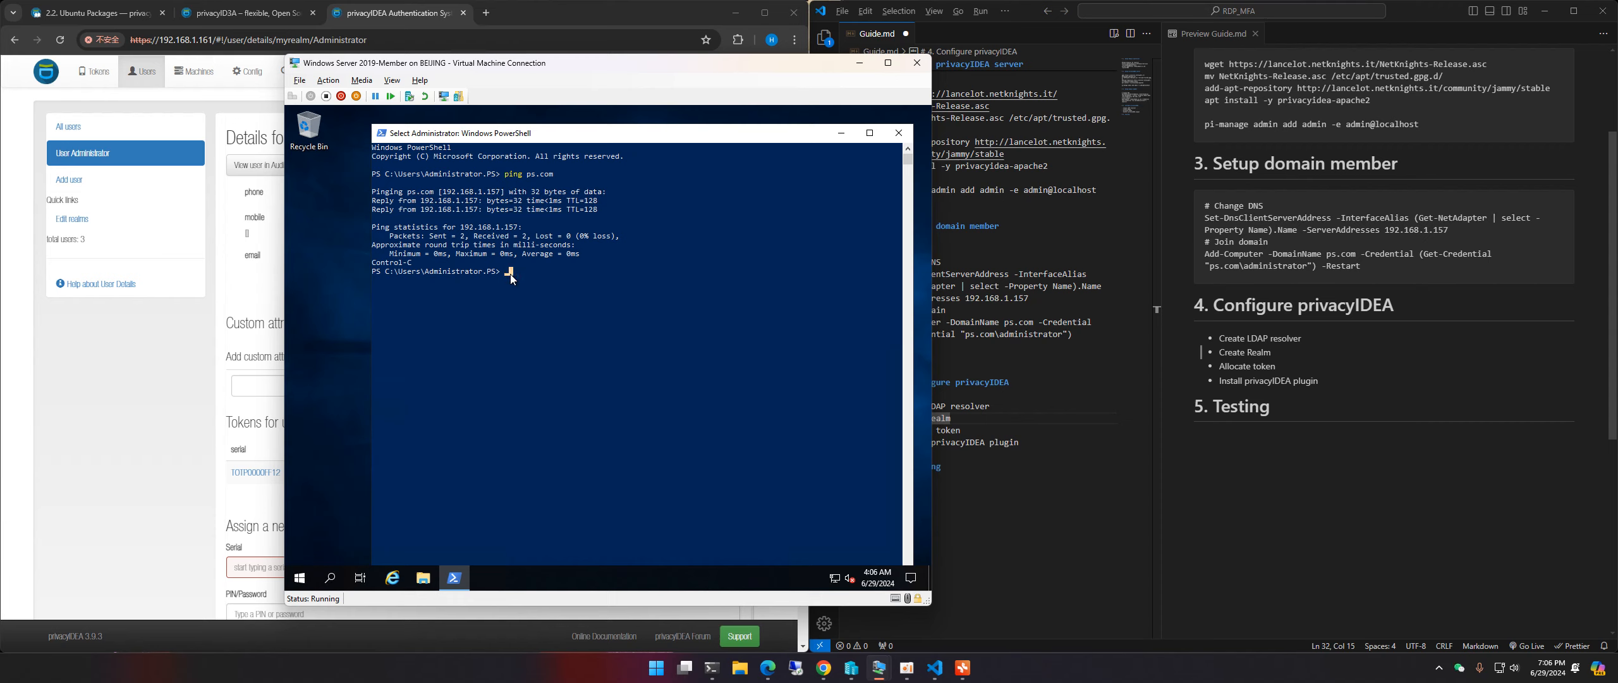
click(536, 305)
click(841, 133)
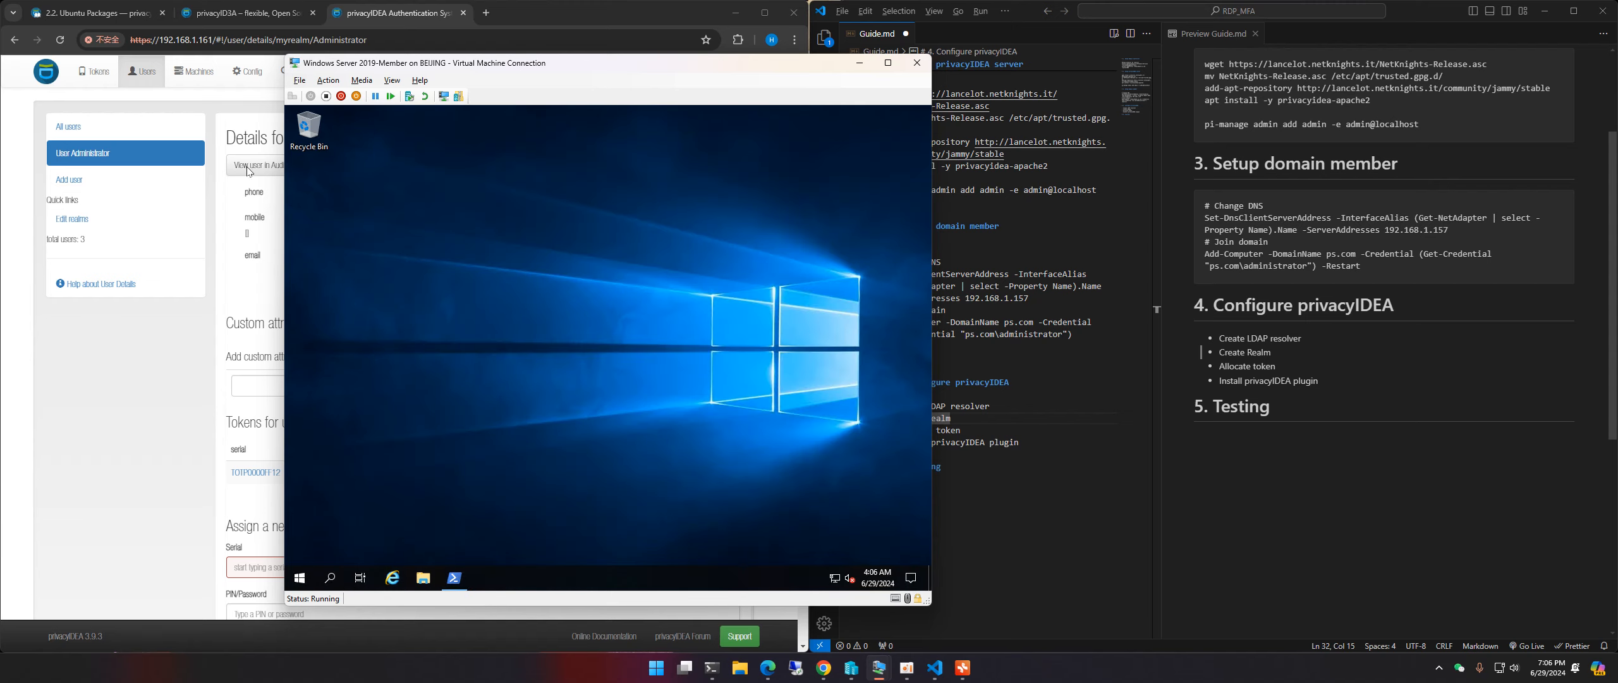
click(101, 14)
Step: Show the privacyIDEA 3.9.3 Ubuntu Packages docs at section 2.2.1 beside the Guide.md notes
click(206, 21)
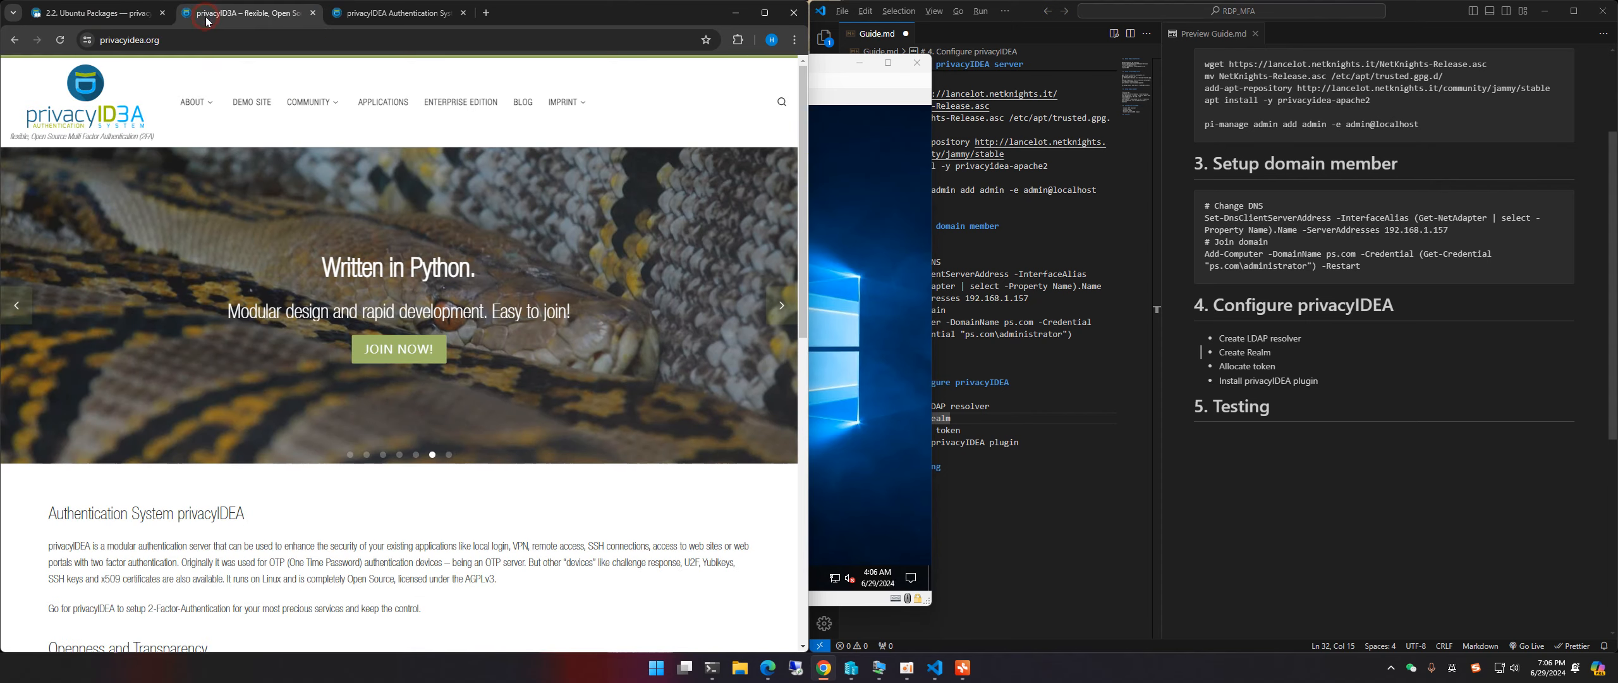
click(101, 19)
scroll(215, 326, up, 5)
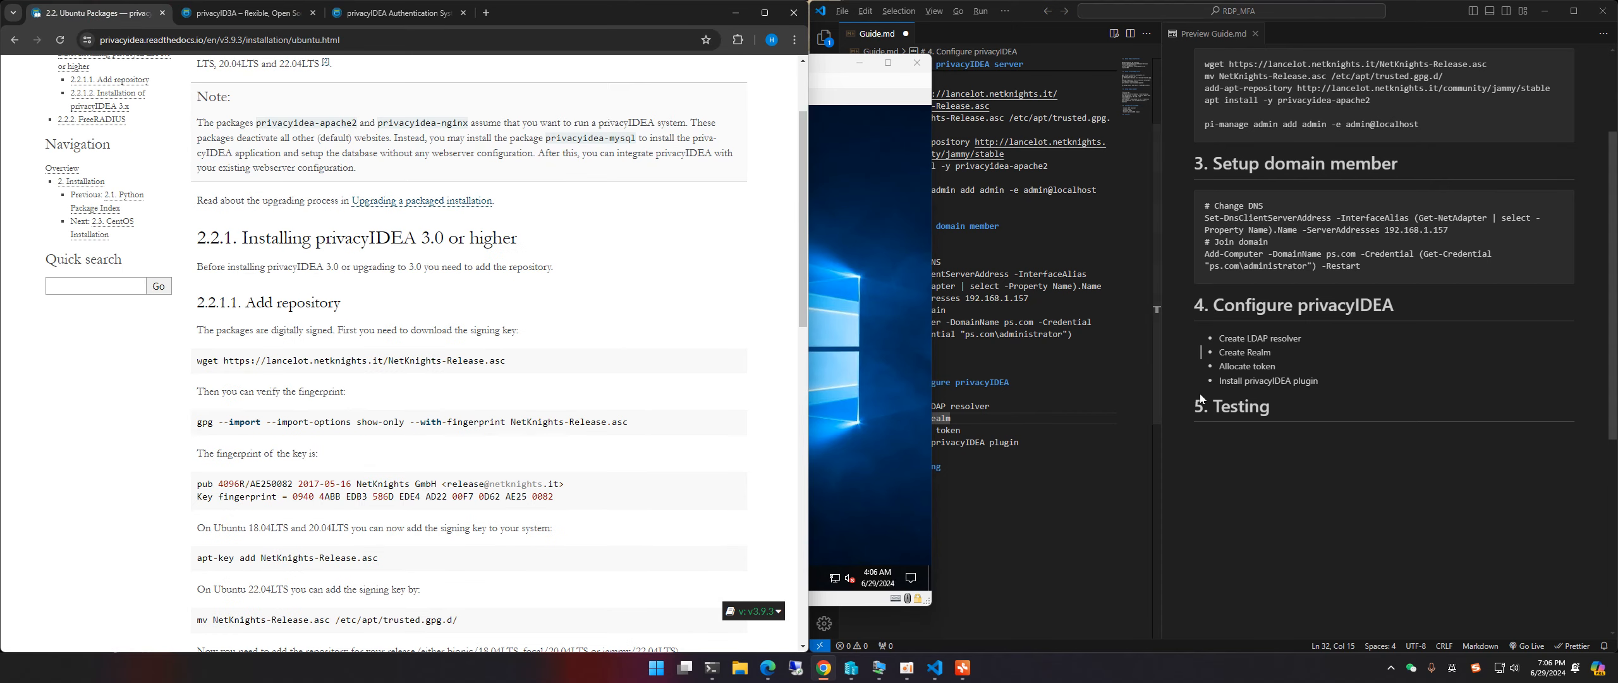
click(934, 668)
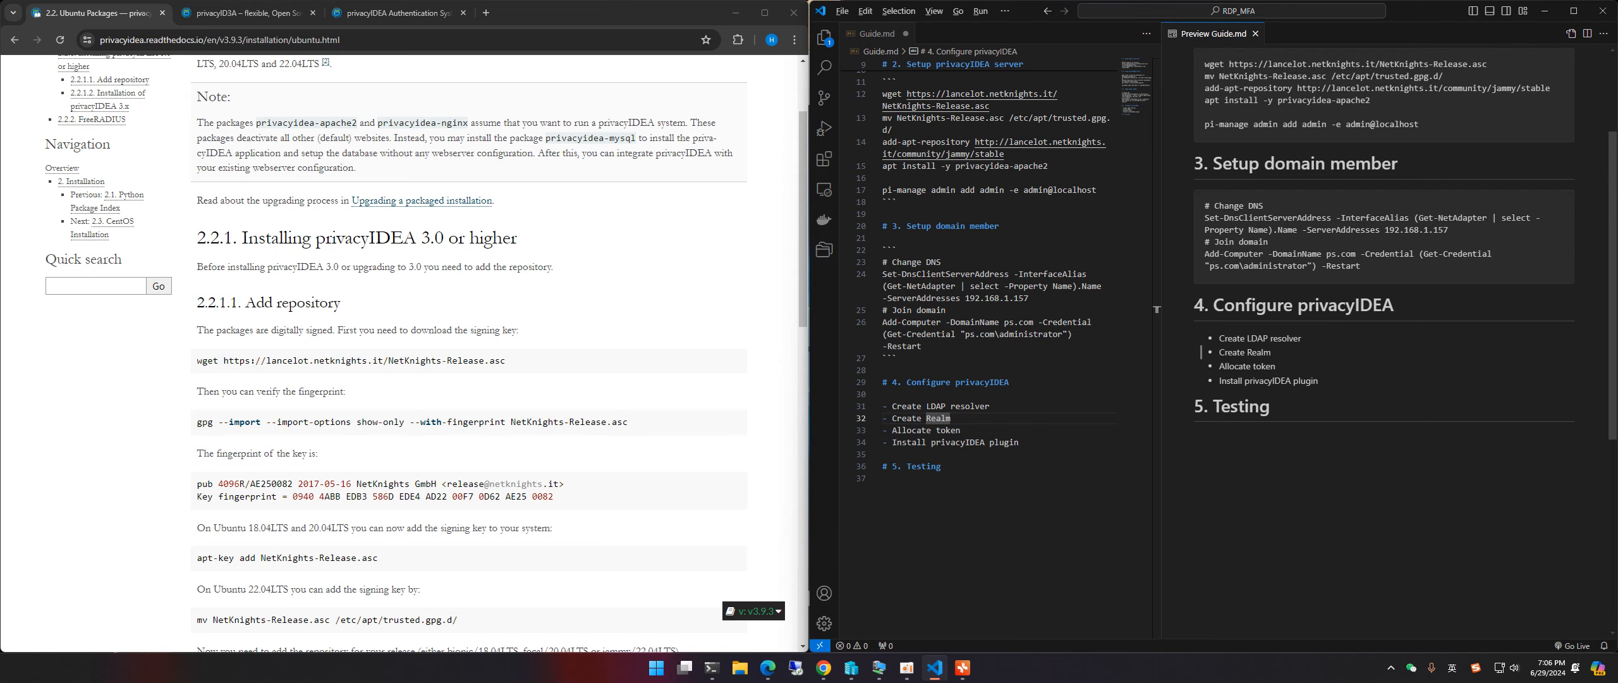
key(alt+Tab)
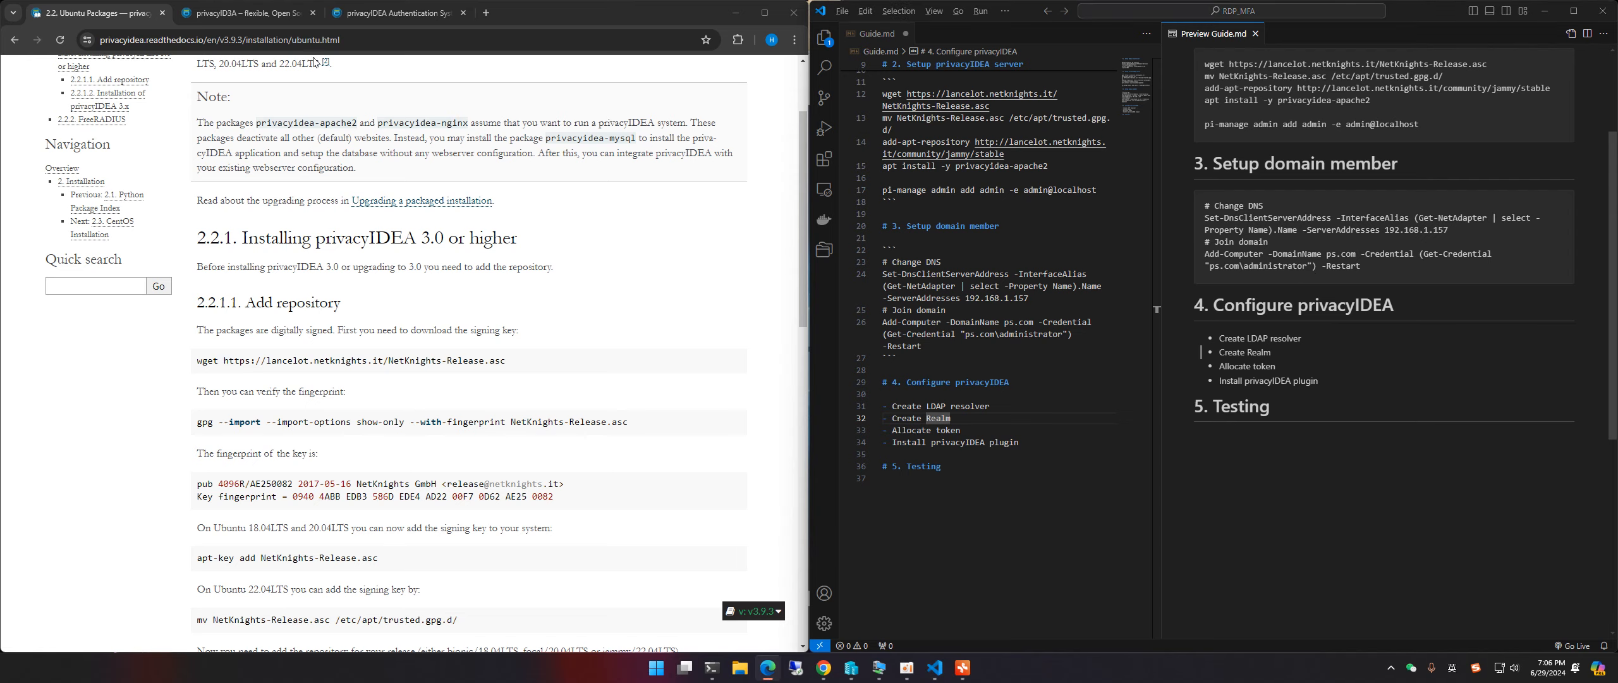
Step: Open the privacyIDEA Credential Provider GitHub releases page in a new tab and scroll to v3.5.3
click(486, 12)
text(https://github.com/privacyidea/privacyidea-credential-provider/releases/)
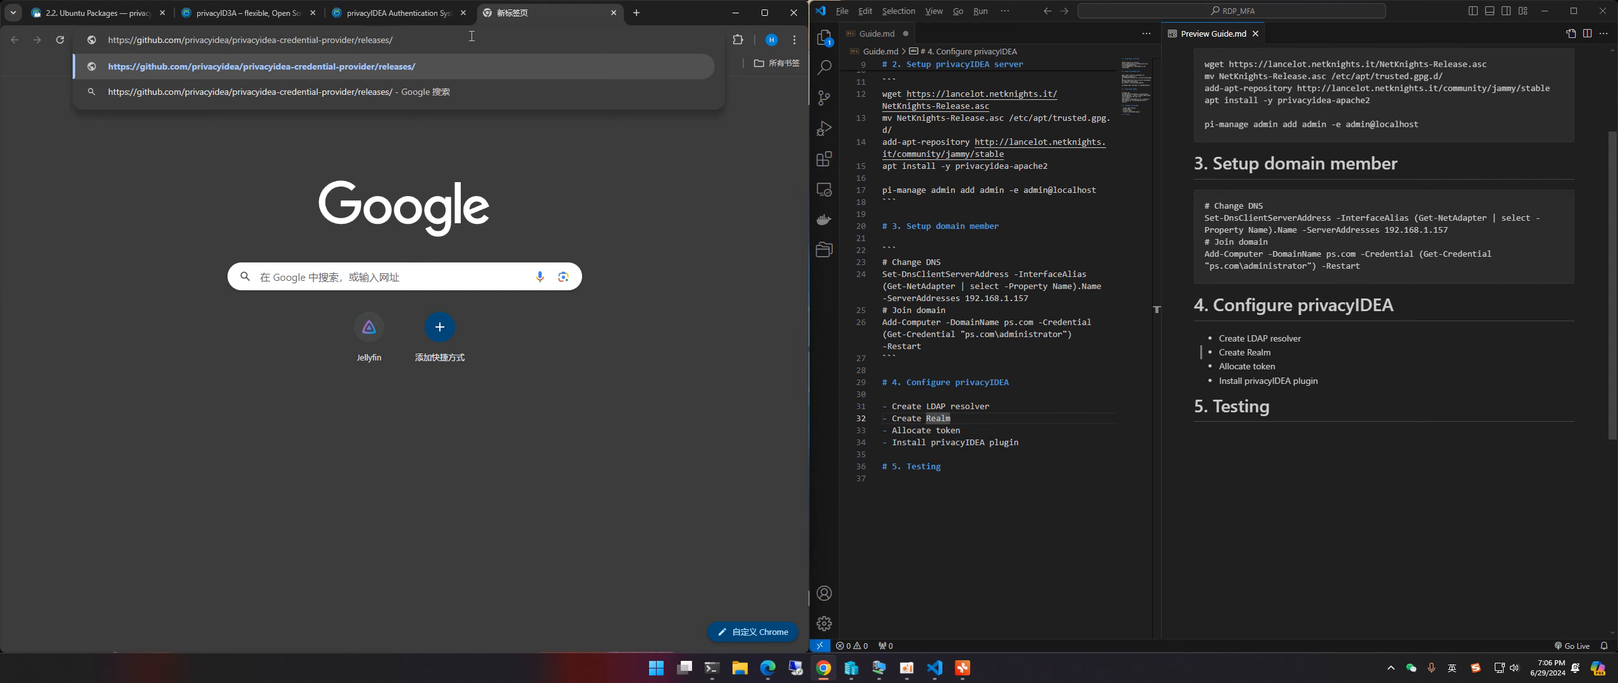
key(Return)
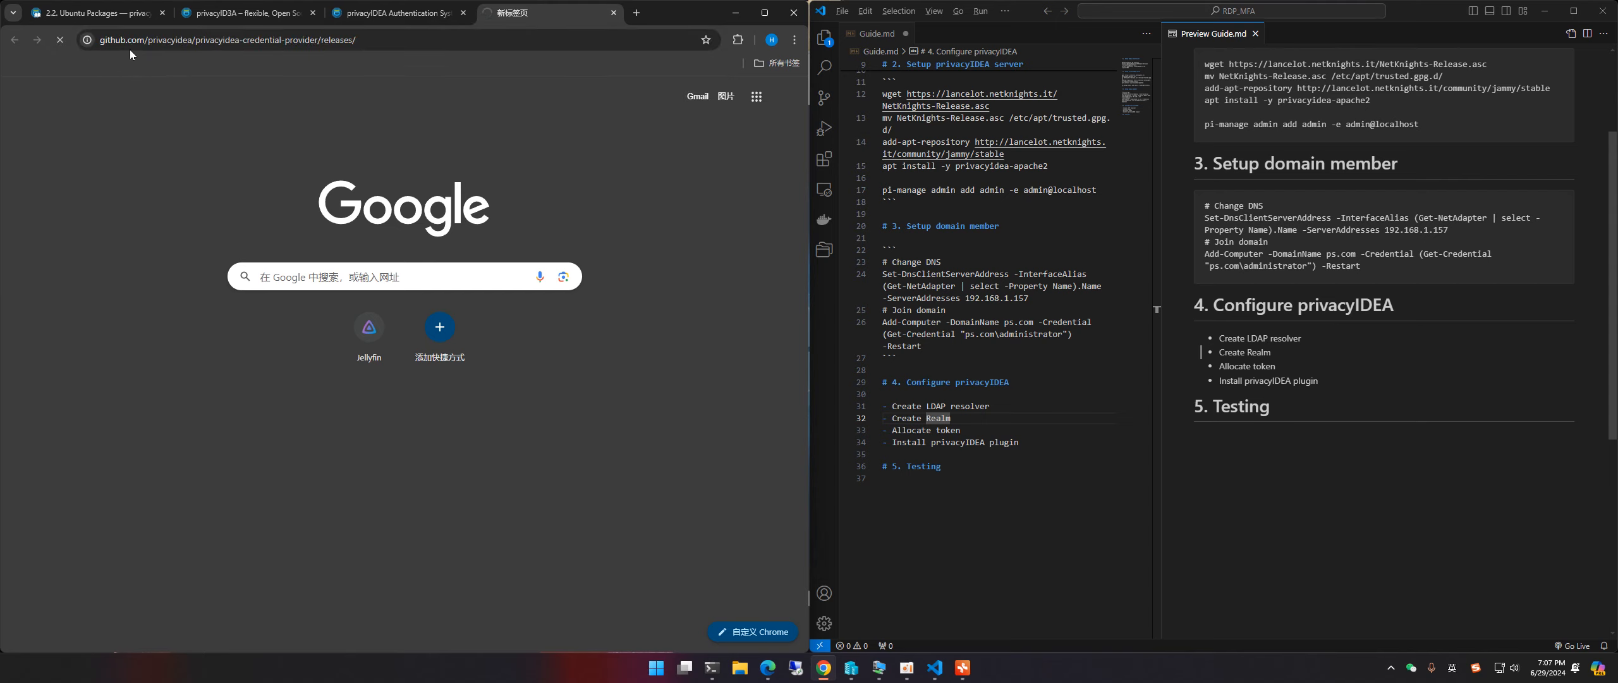
drag(152, 40, 207, 40)
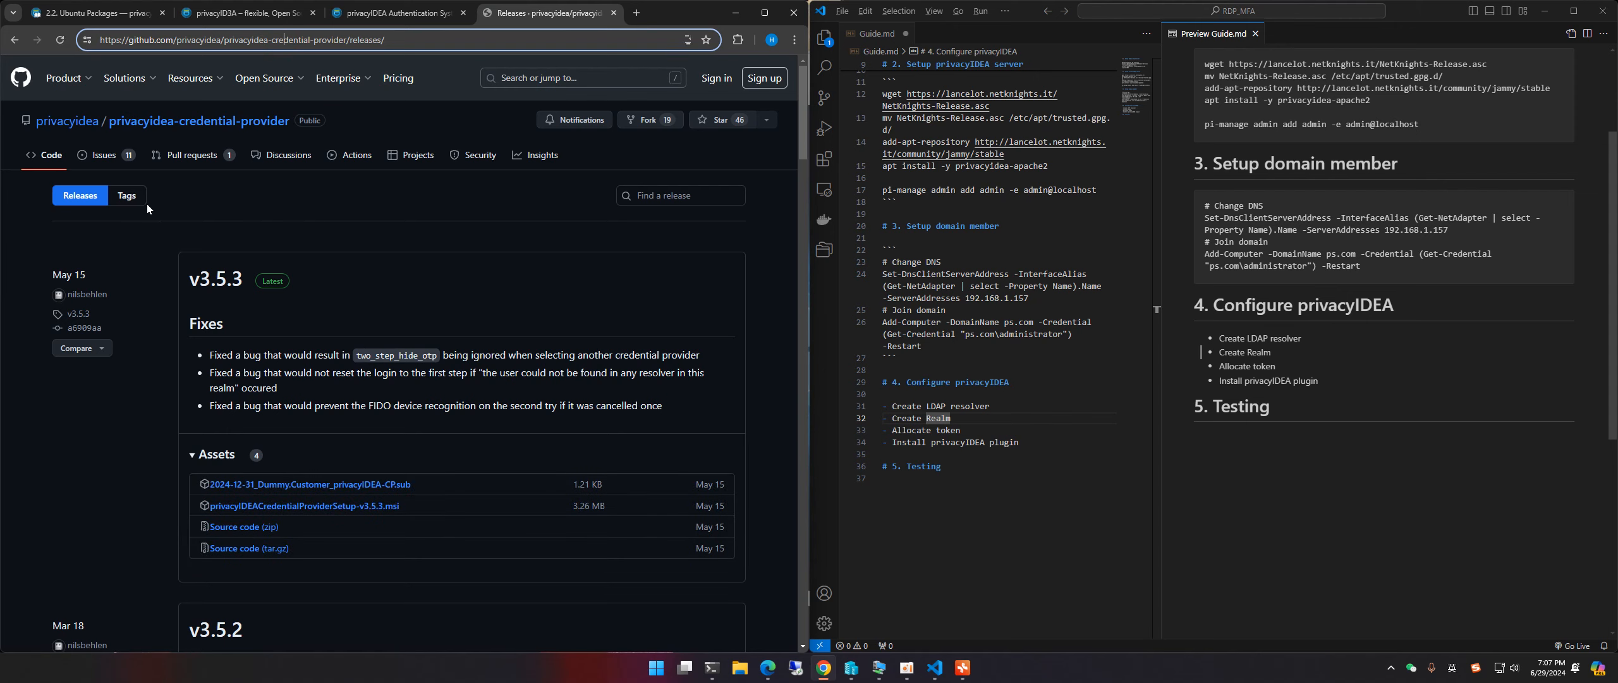
scroll(252, 266, down, 1)
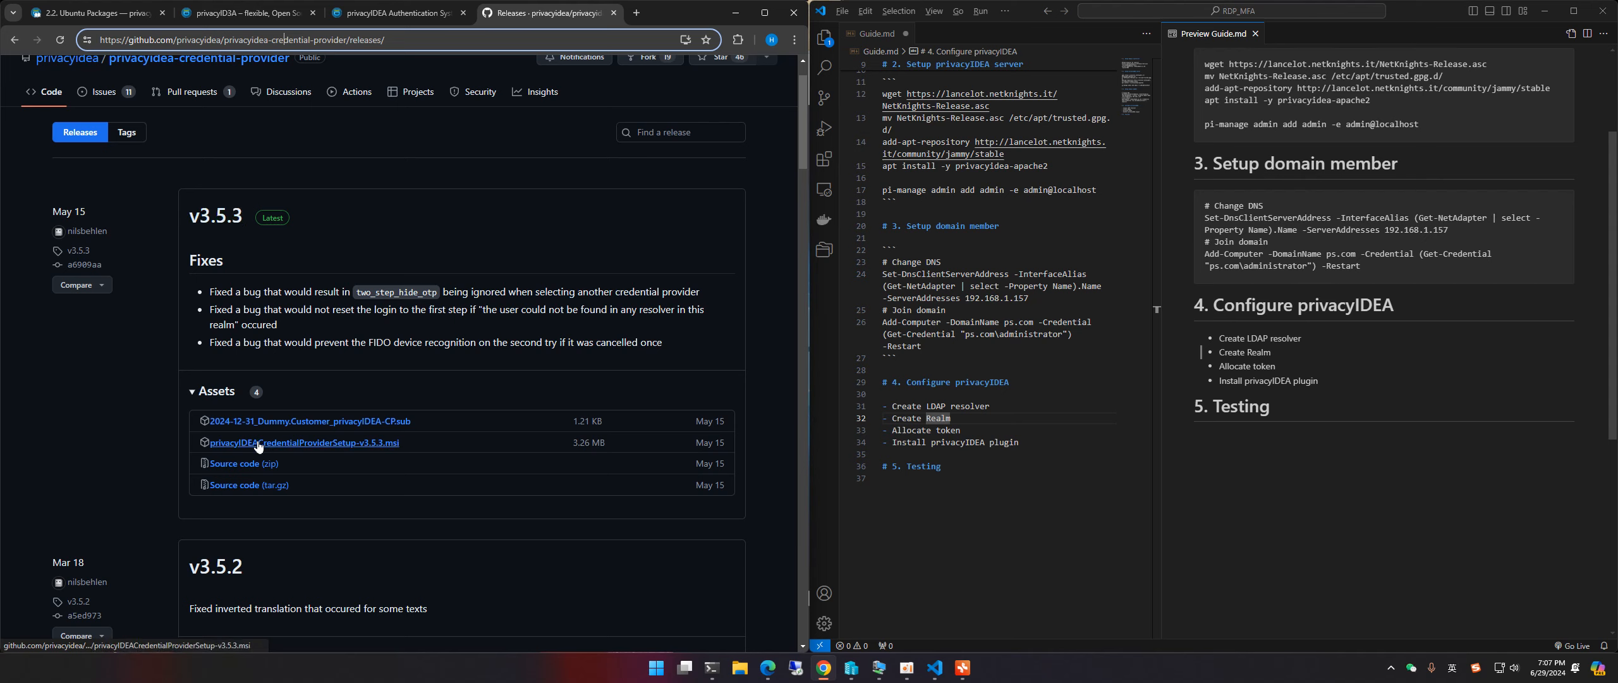
Step: Download privacyIDEACredentialProviderSetup-v3.5.3.msi, show it in Downloads, then minimize the folder
click(333, 446)
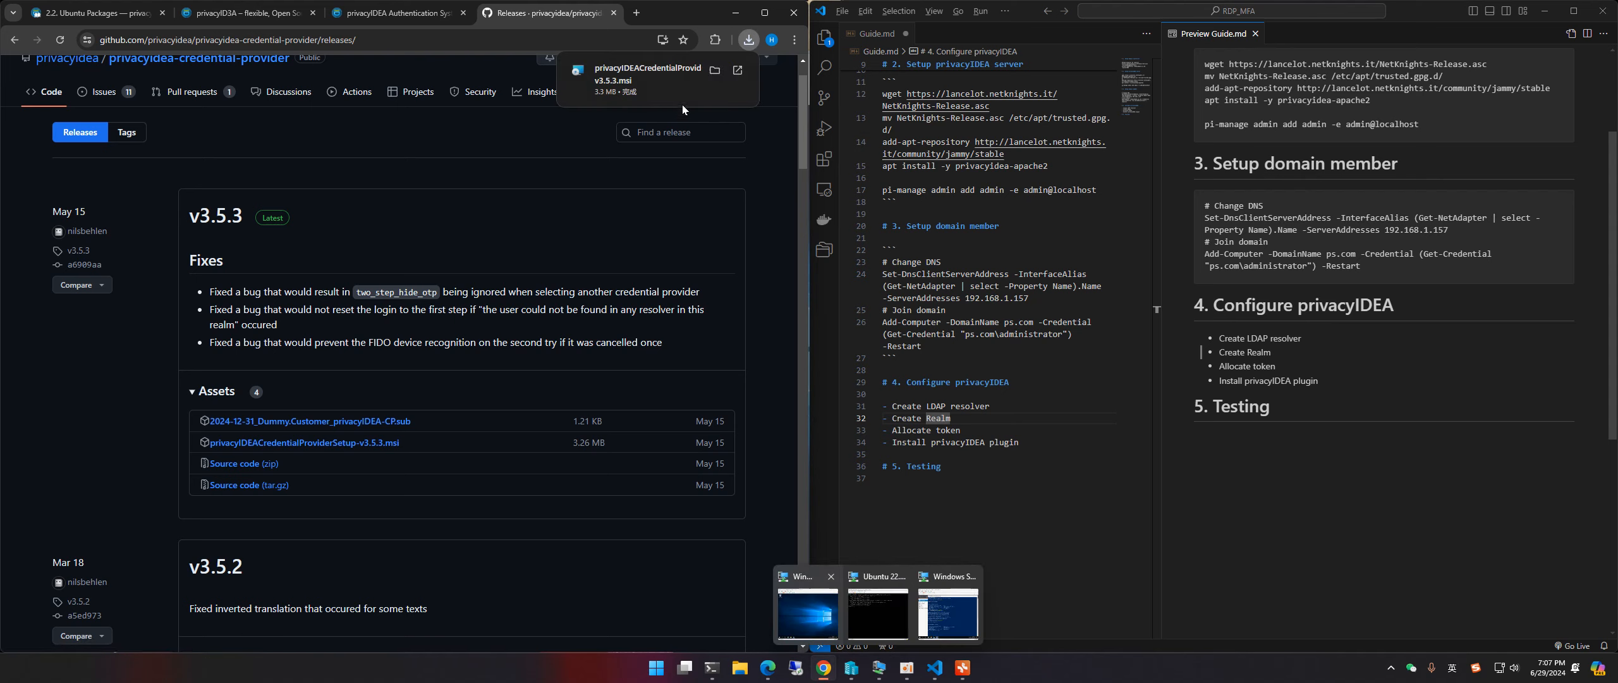
click(716, 71)
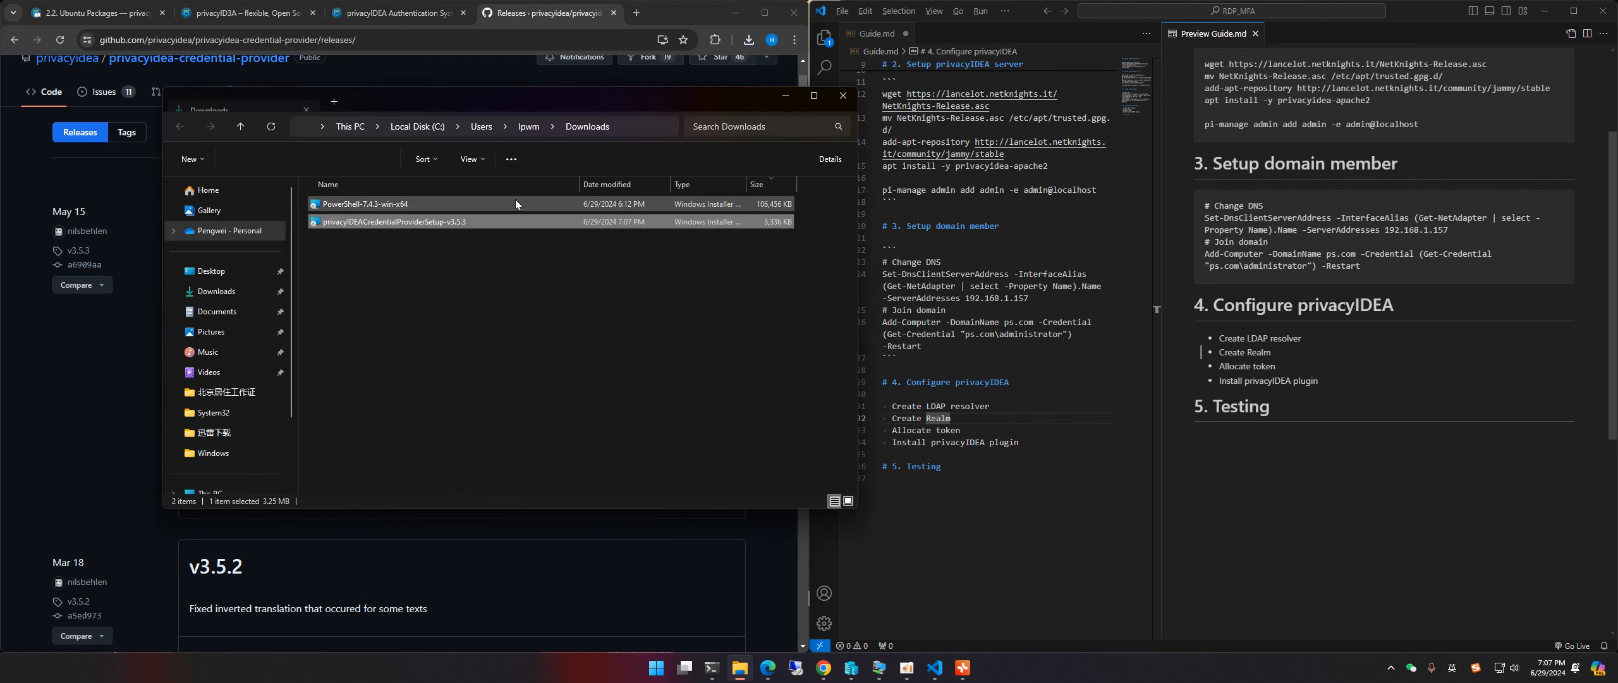
click(785, 95)
mouse_move(872, 669)
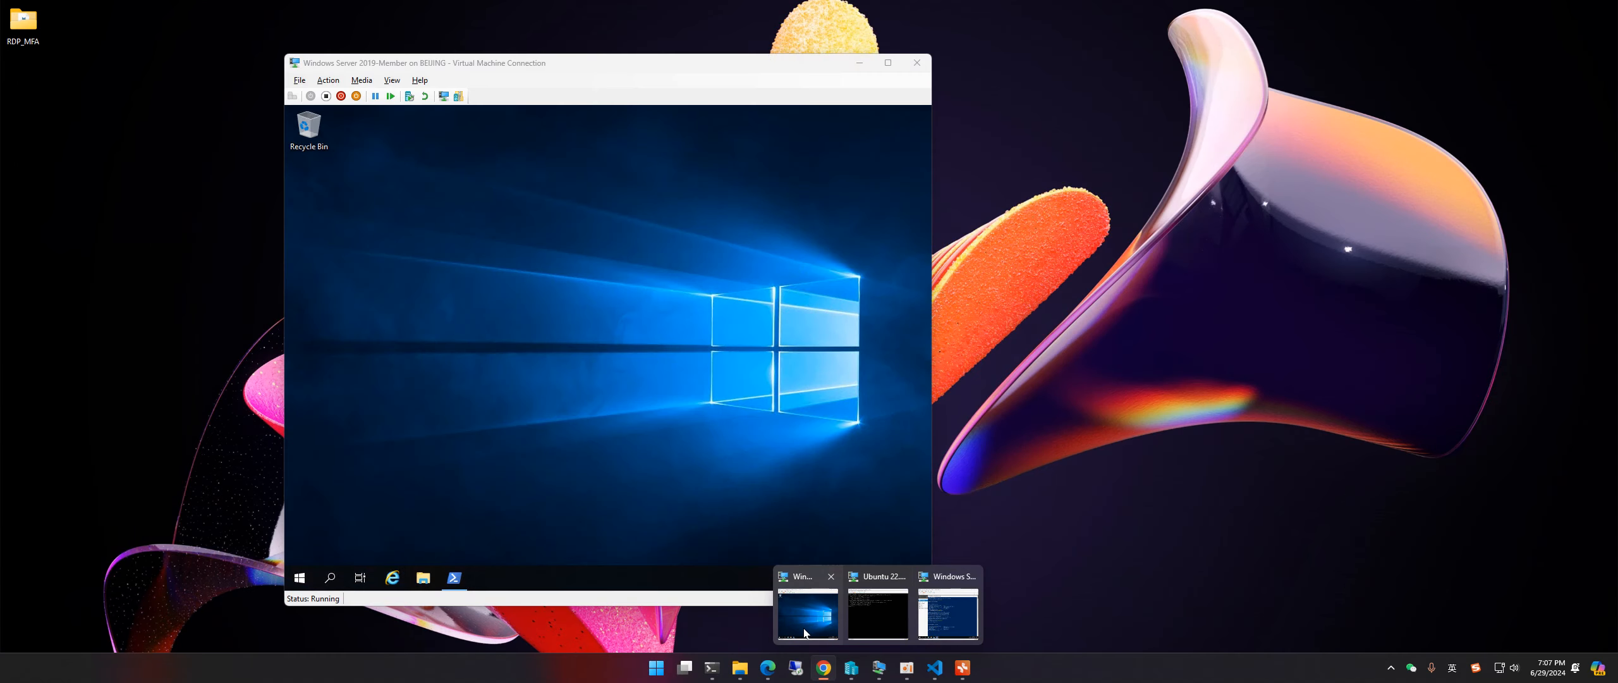
Step: Paste the v3.5.3 installer onto the member VM desktop and launch it
click(808, 613)
key(ctrl+v)
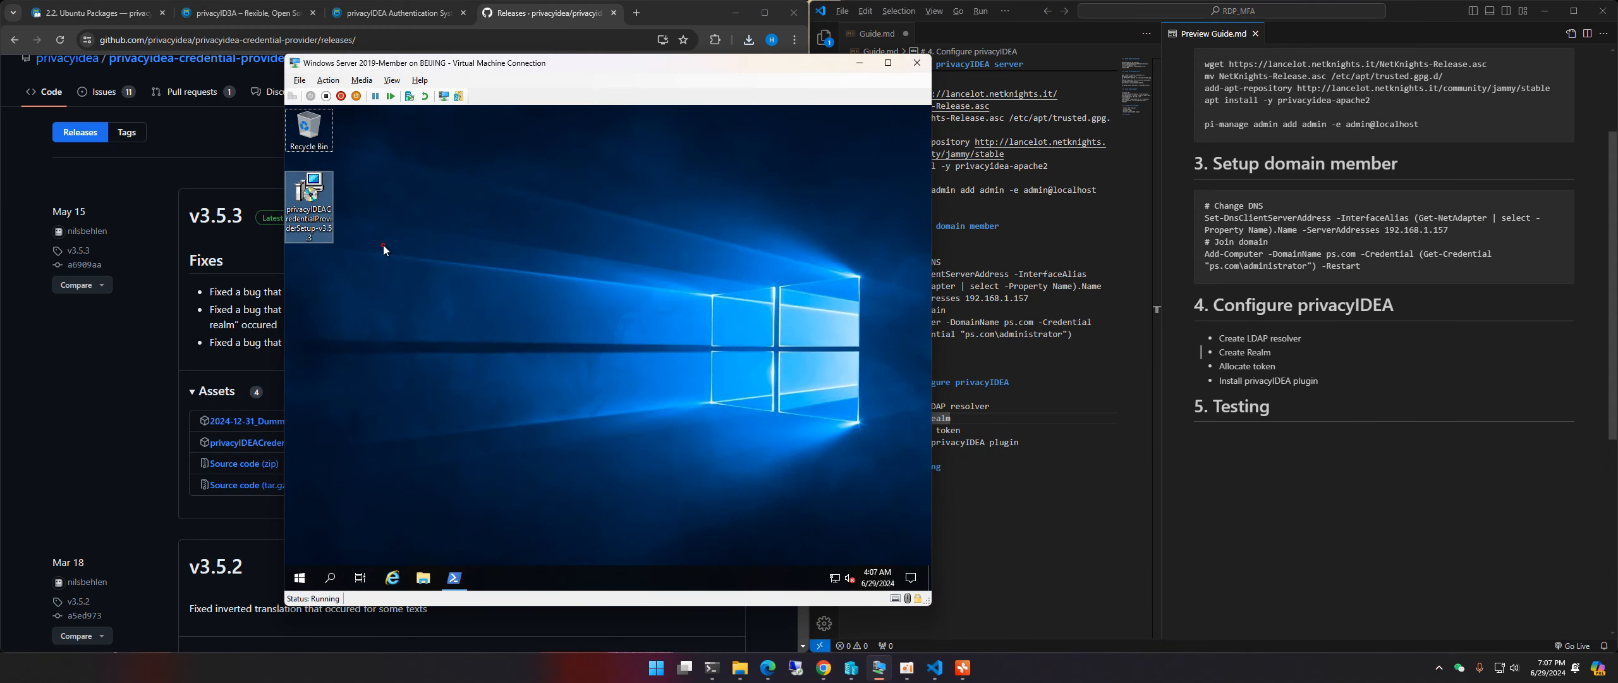
double_click(319, 209)
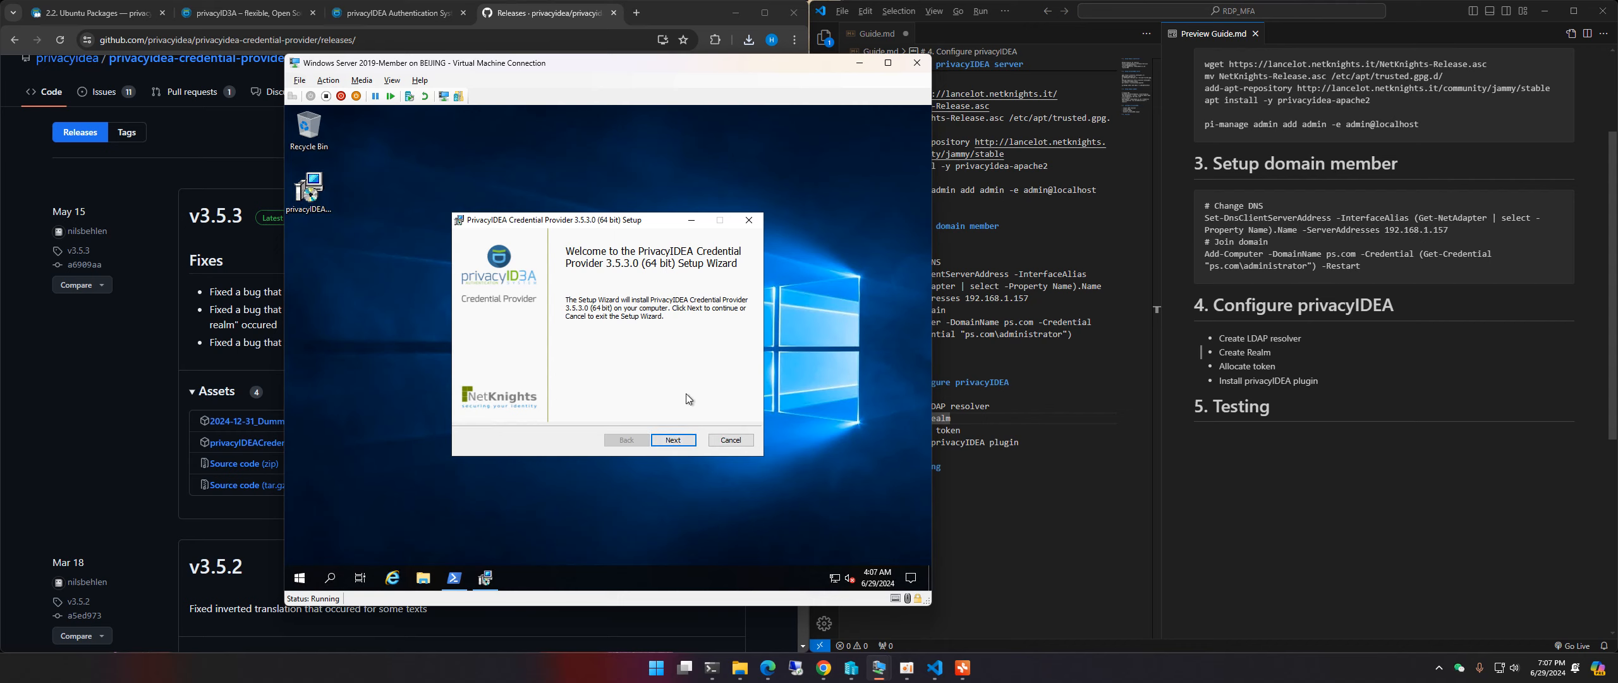
Step: Accept the license agreement and clear the placeholder hostname on Configuration 1/5
click(687, 440)
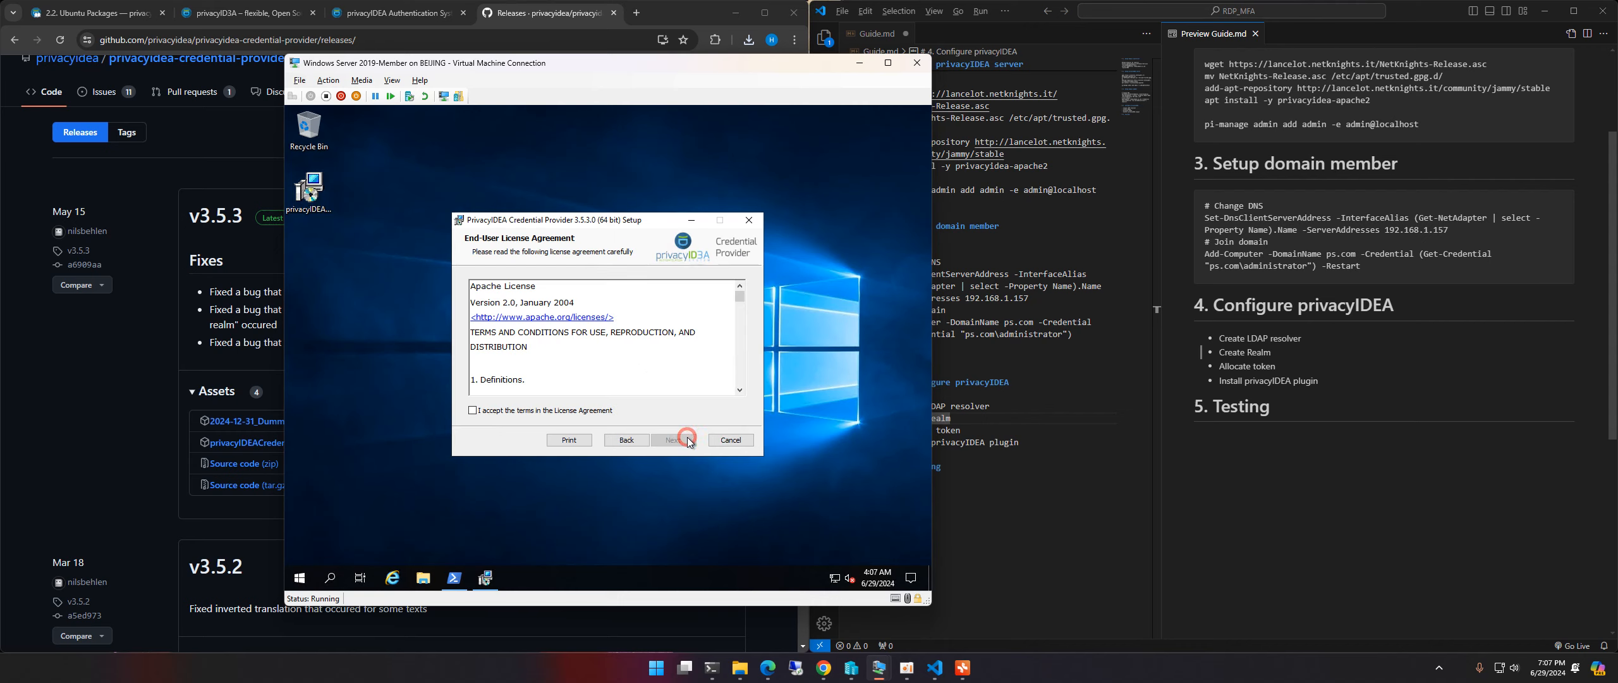
click(527, 411)
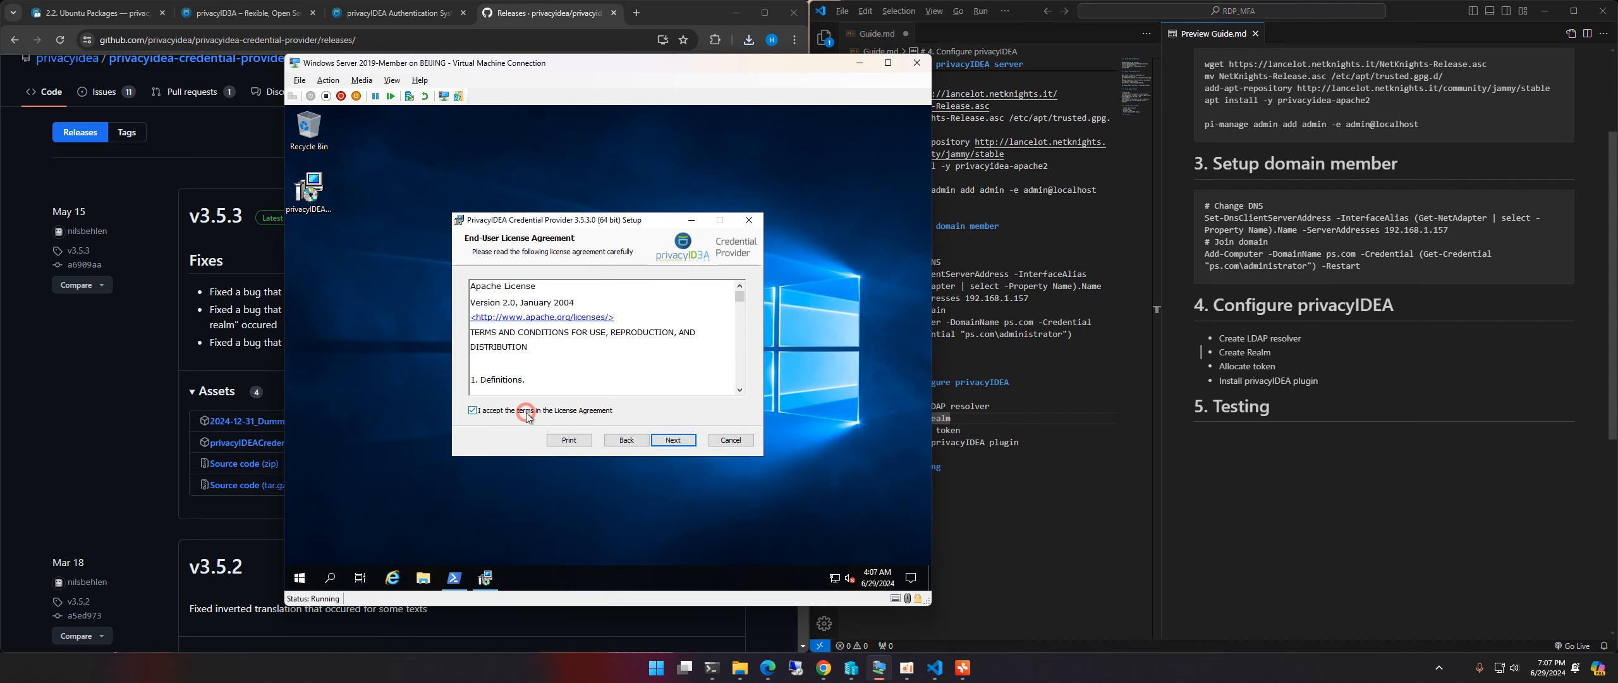
click(671, 440)
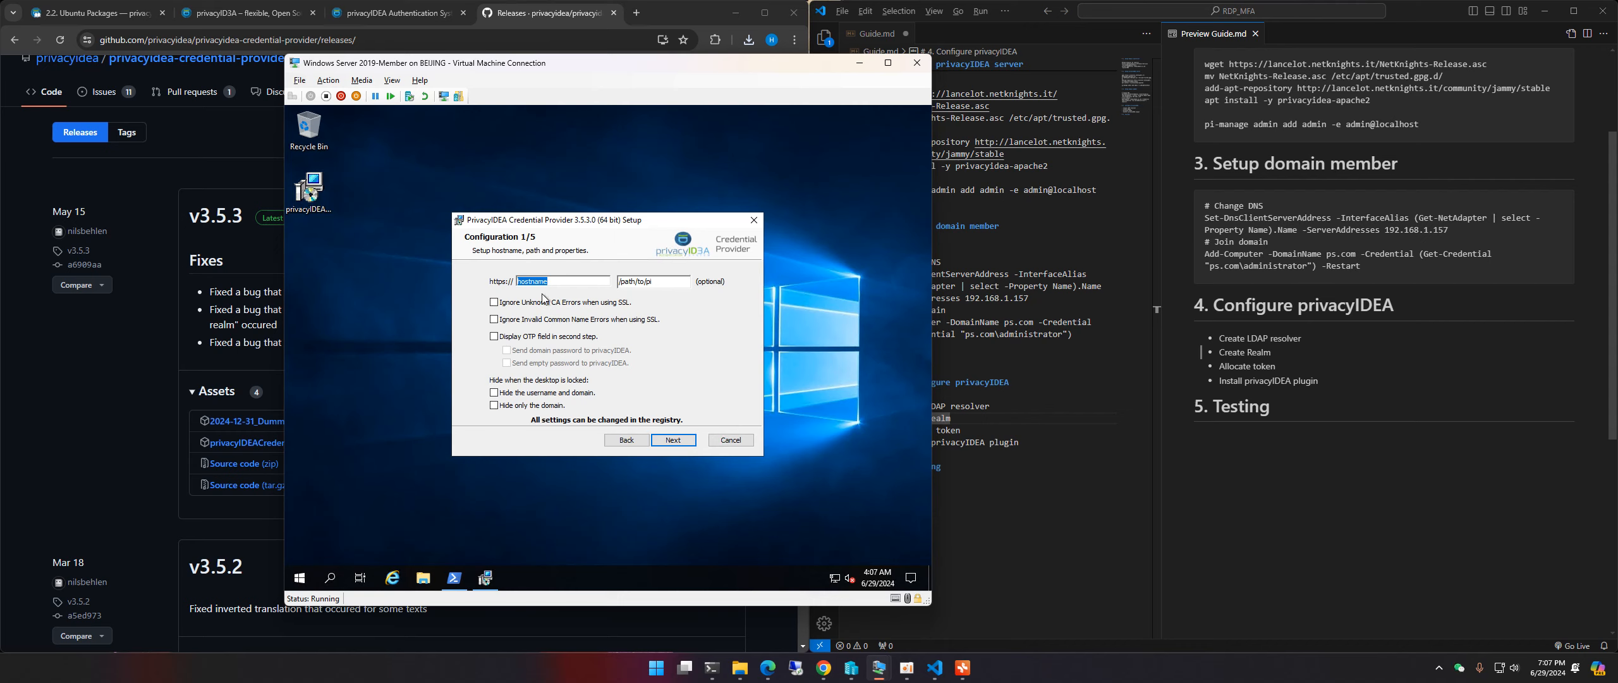
click(536, 282)
double_click(537, 282)
key(BackSpace)
Step: Look up the privacyIDEA server address 192.168.1.161 with 'ip a' in the Linux terminal
click(712, 668)
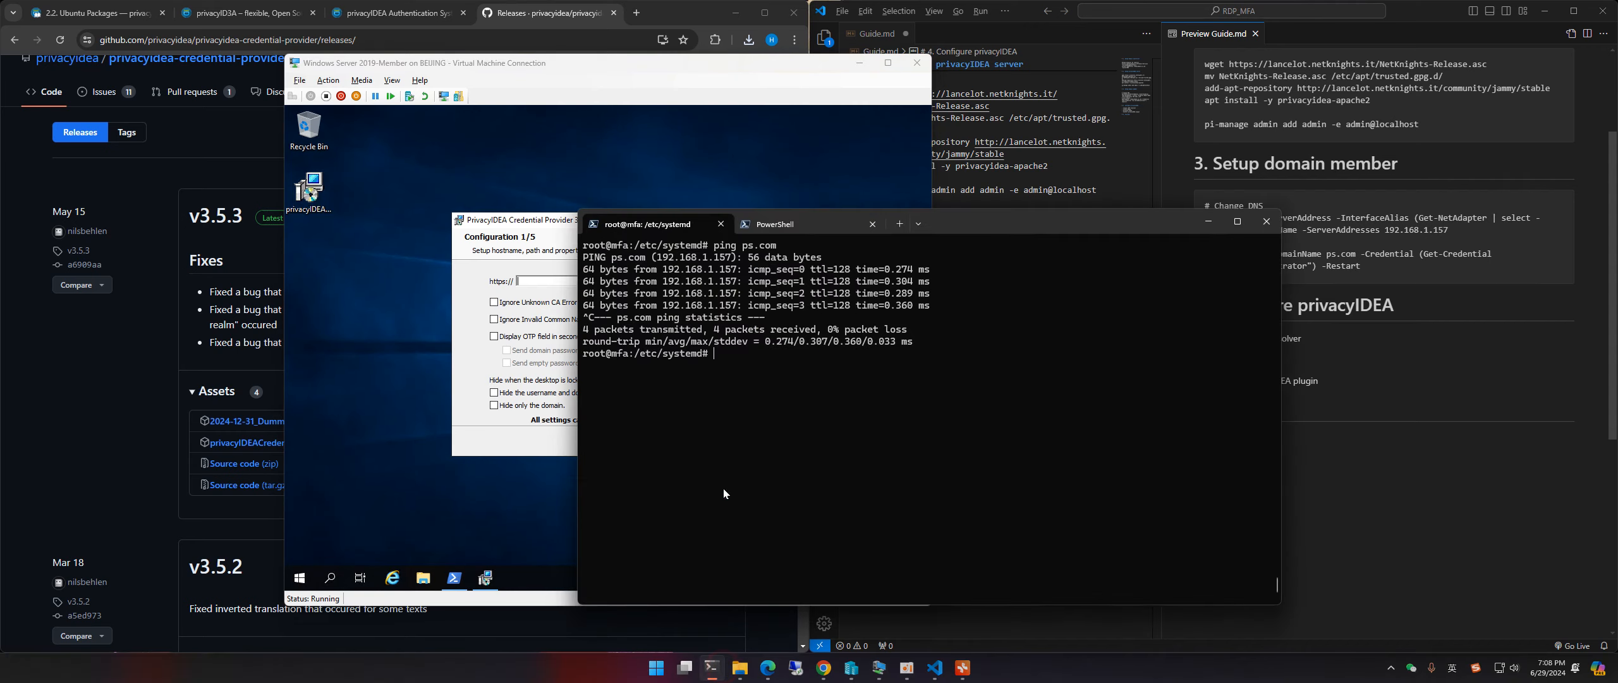
key(ctrl+l)
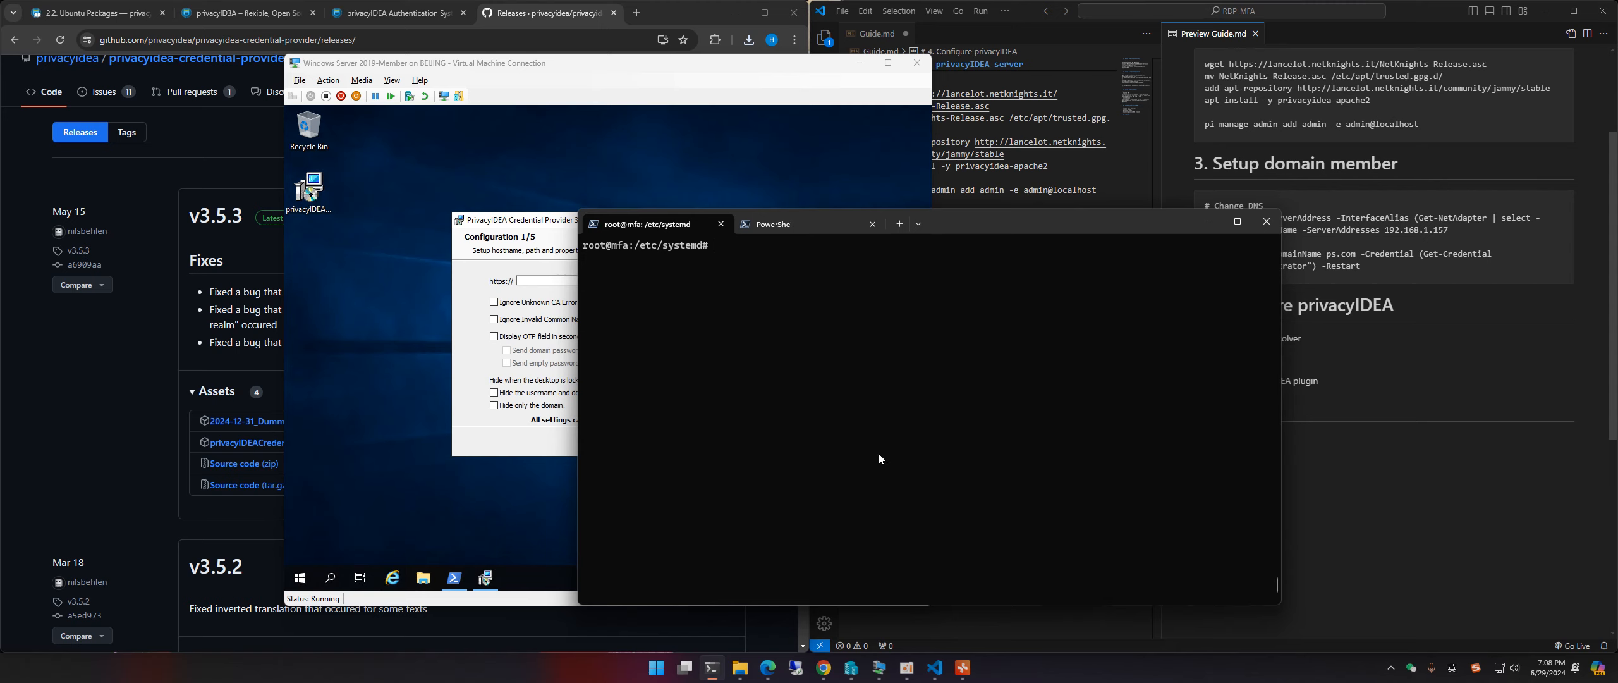
text(ip)
text( a)
key(Return)
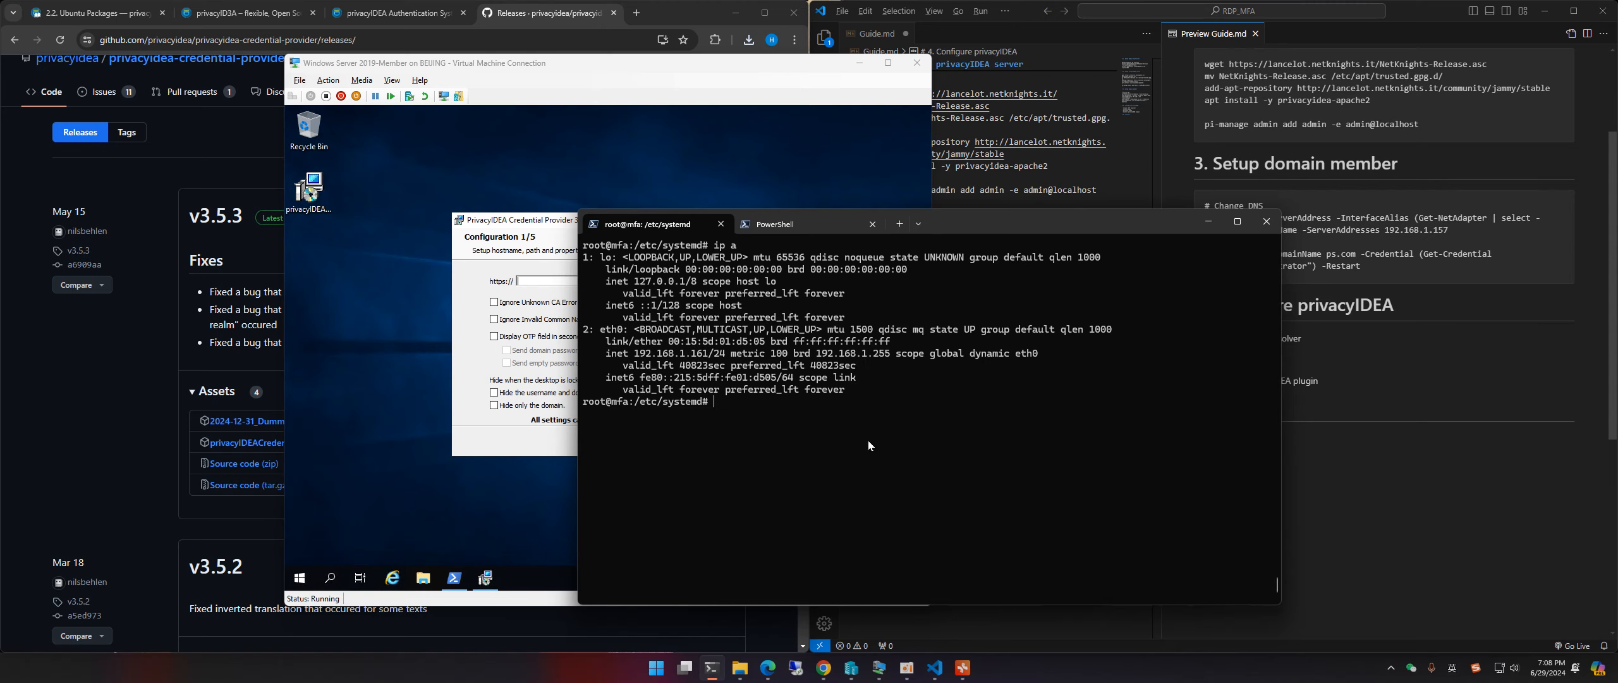
drag(635, 357, 705, 356)
drag(995, 224, 1316, 196)
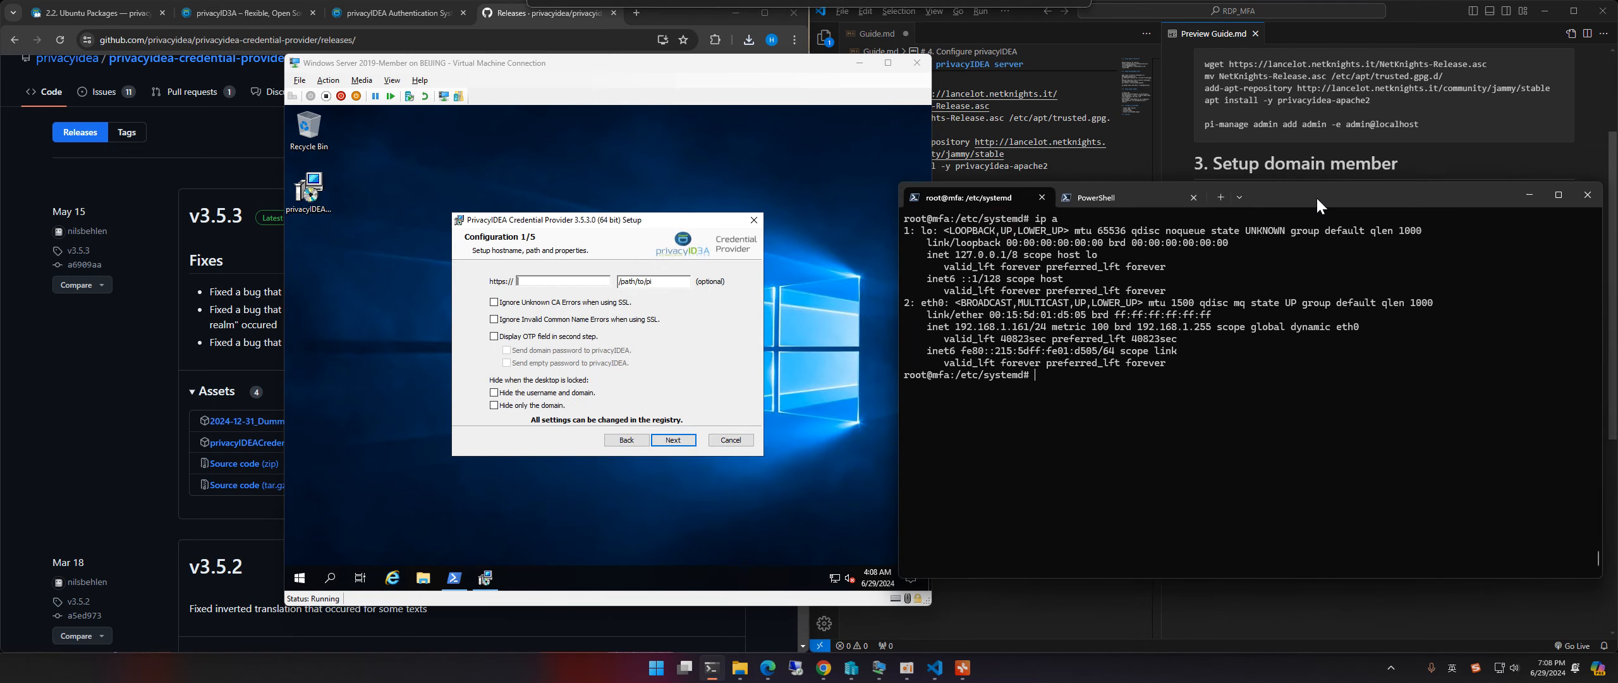
click(490, 275)
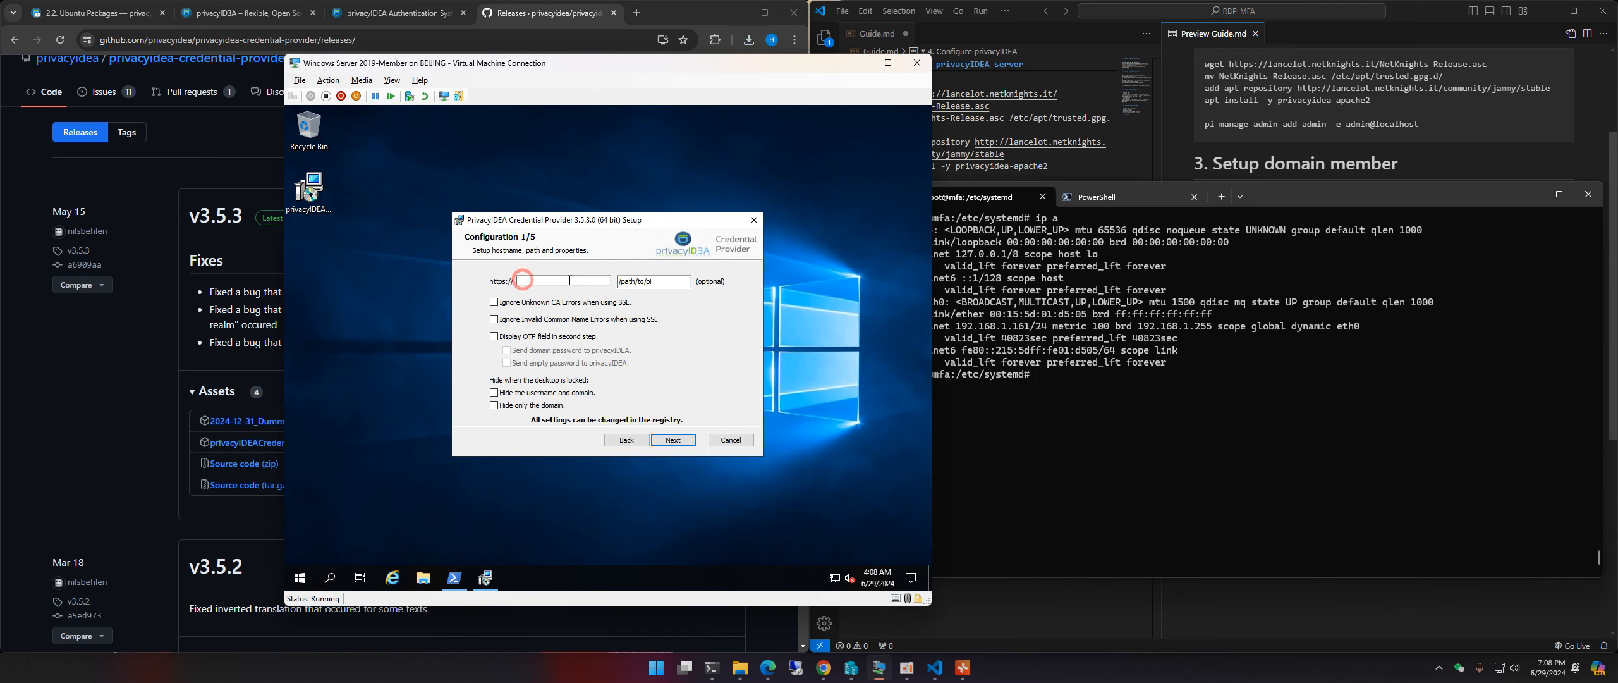
key(alt+Tab)
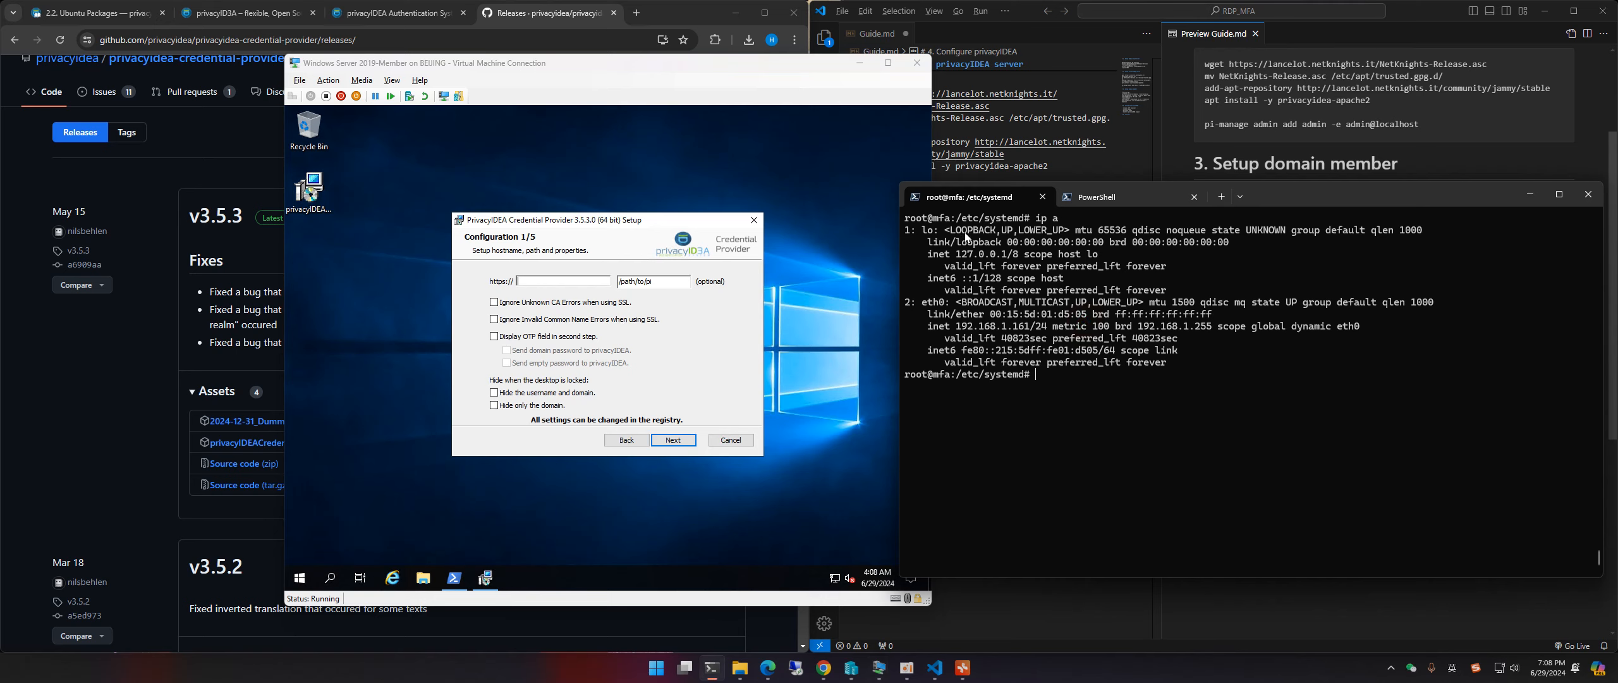
Step: Enter server address 192.168.1.161 and tick both Ignore SSL unknown-CA and invalid-name options
click(548, 282)
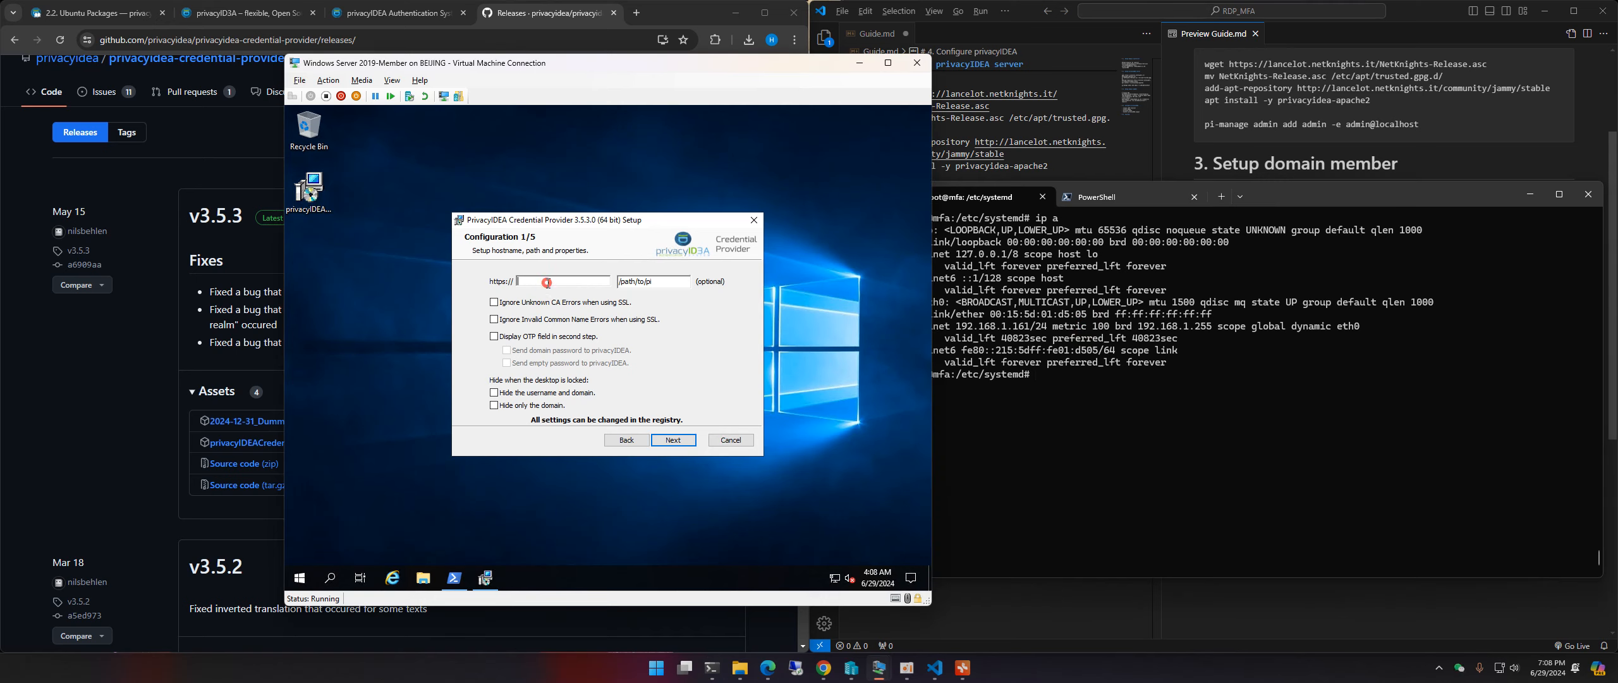
text(192.168.1.161)
click(524, 302)
click(495, 319)
Step: Step through the remaining configuration pages, install the Credential Provider and finish setup
click(683, 443)
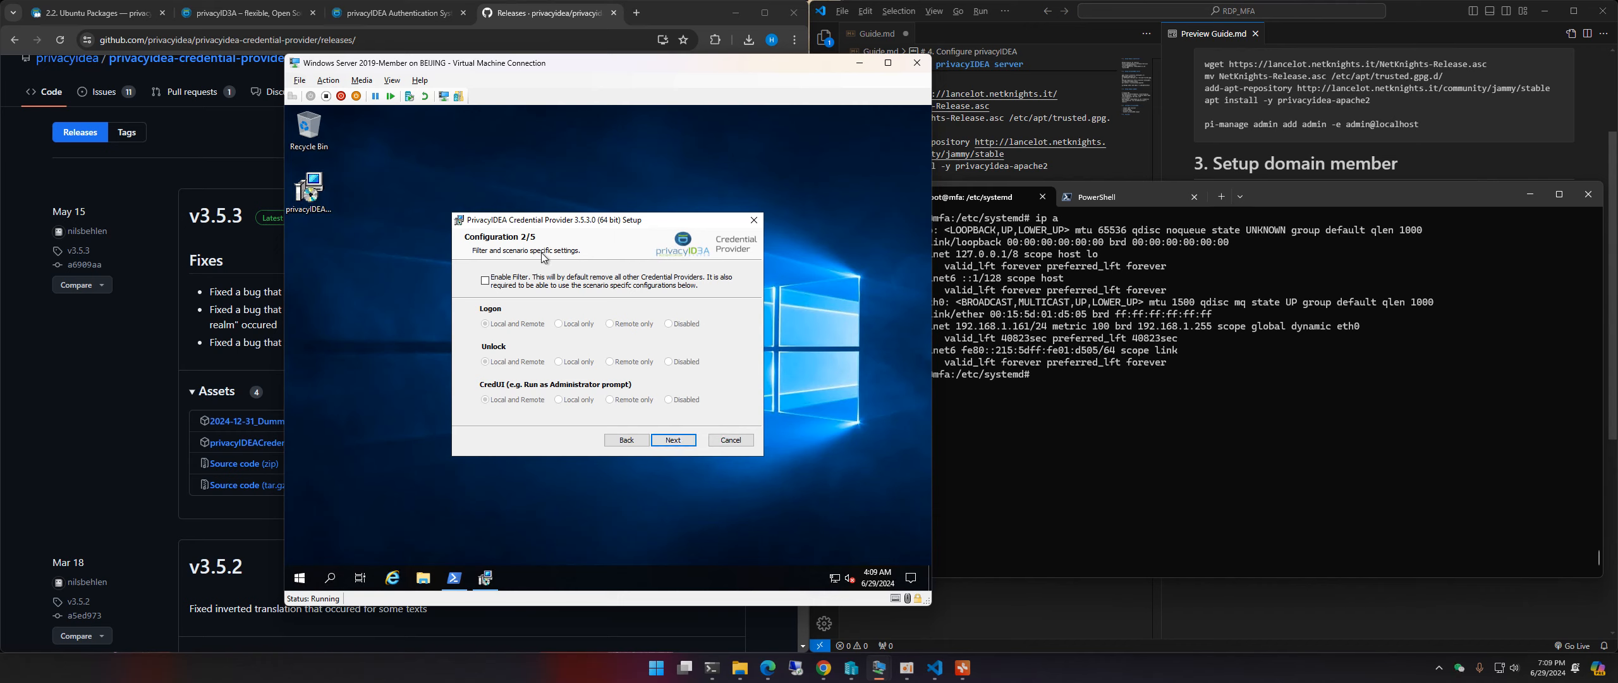
click(677, 443)
click(678, 442)
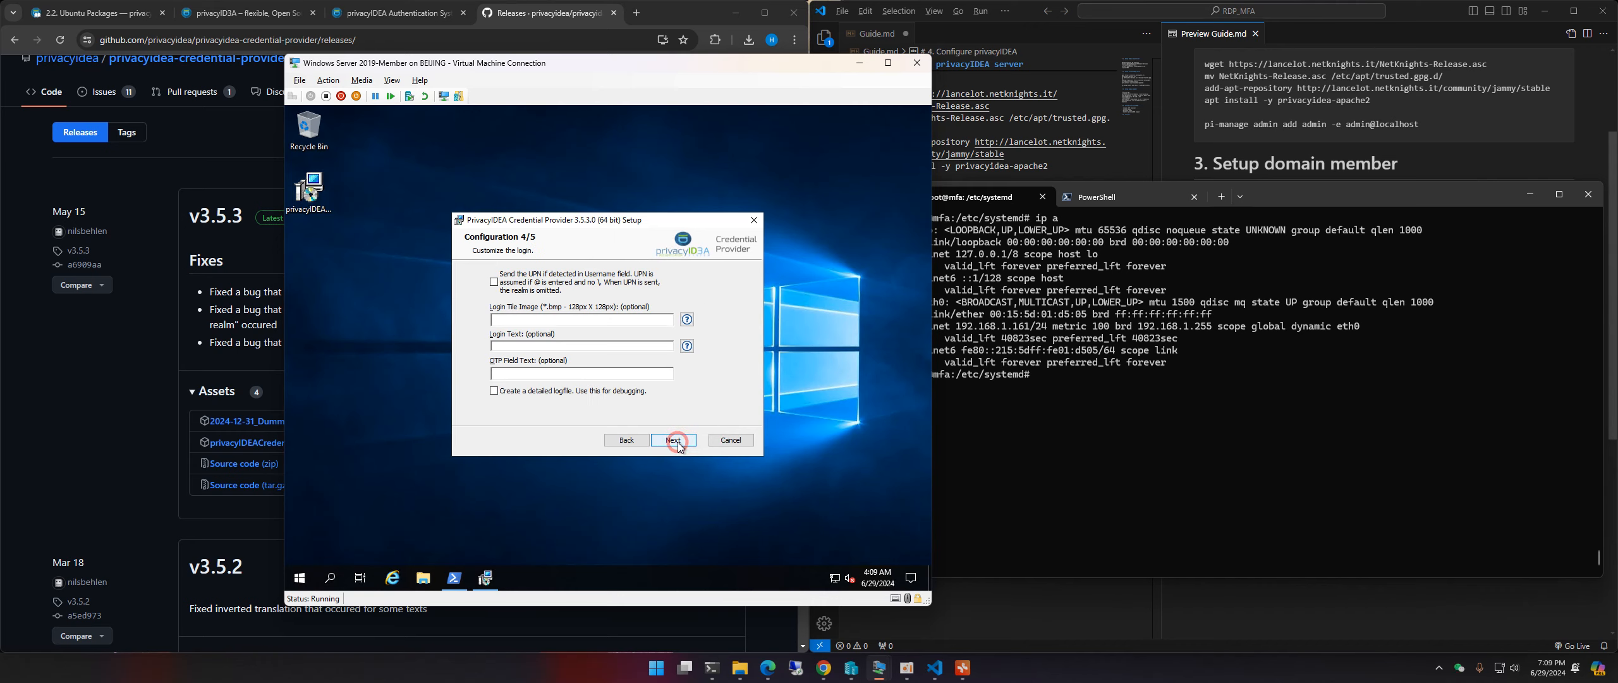
click(677, 442)
click(677, 442)
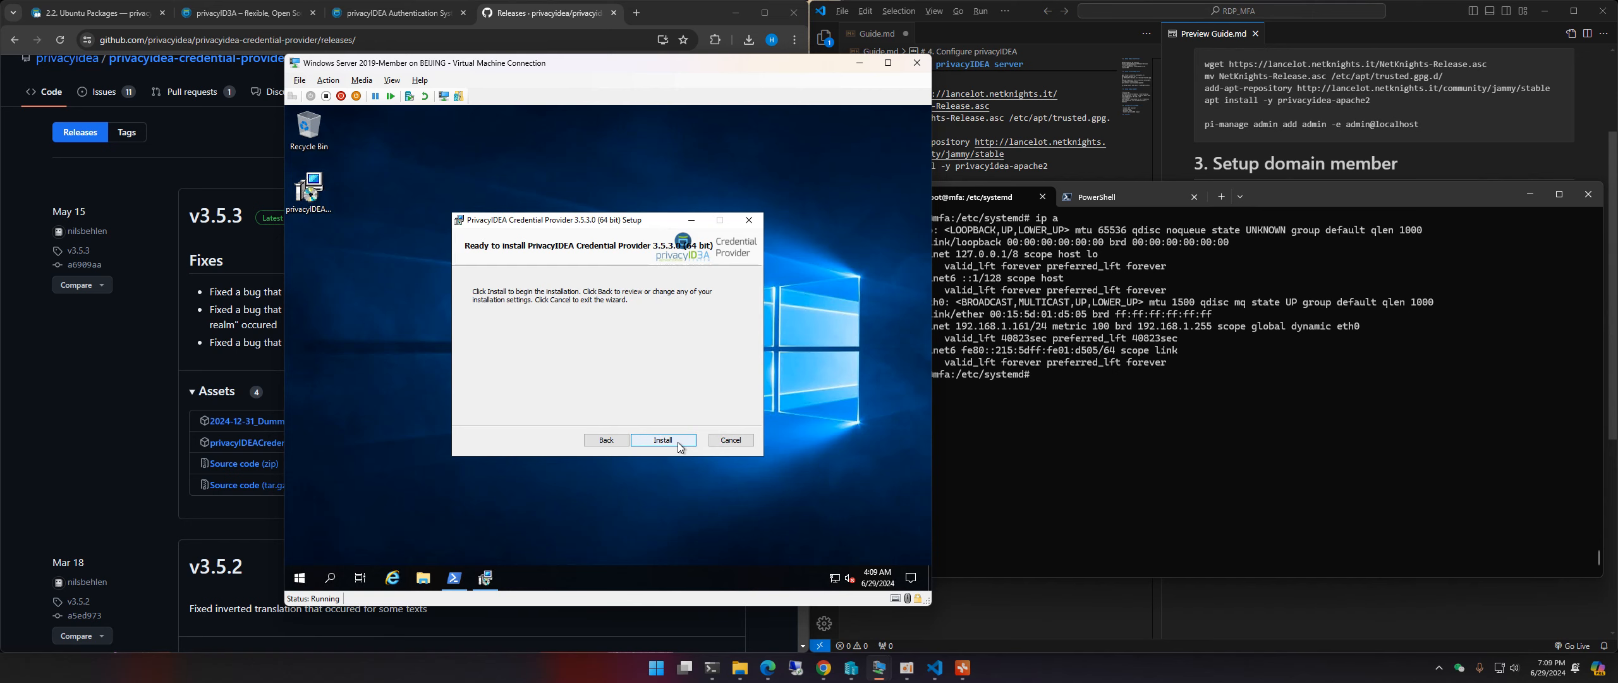
click(678, 443)
click(675, 440)
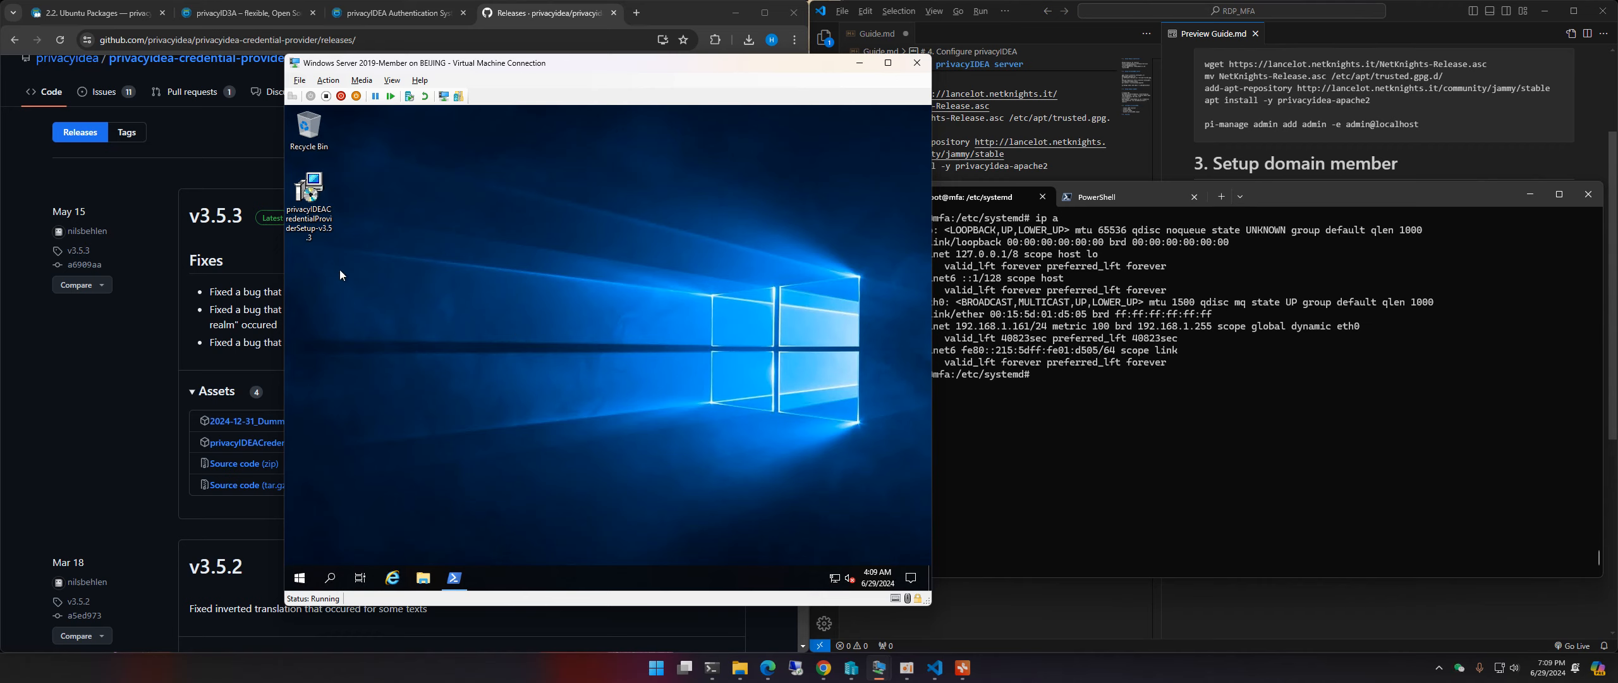
Step: Run ipconfig in the Administrator PowerShell and copy the IPv4 address 192.168.1.160
click(329, 218)
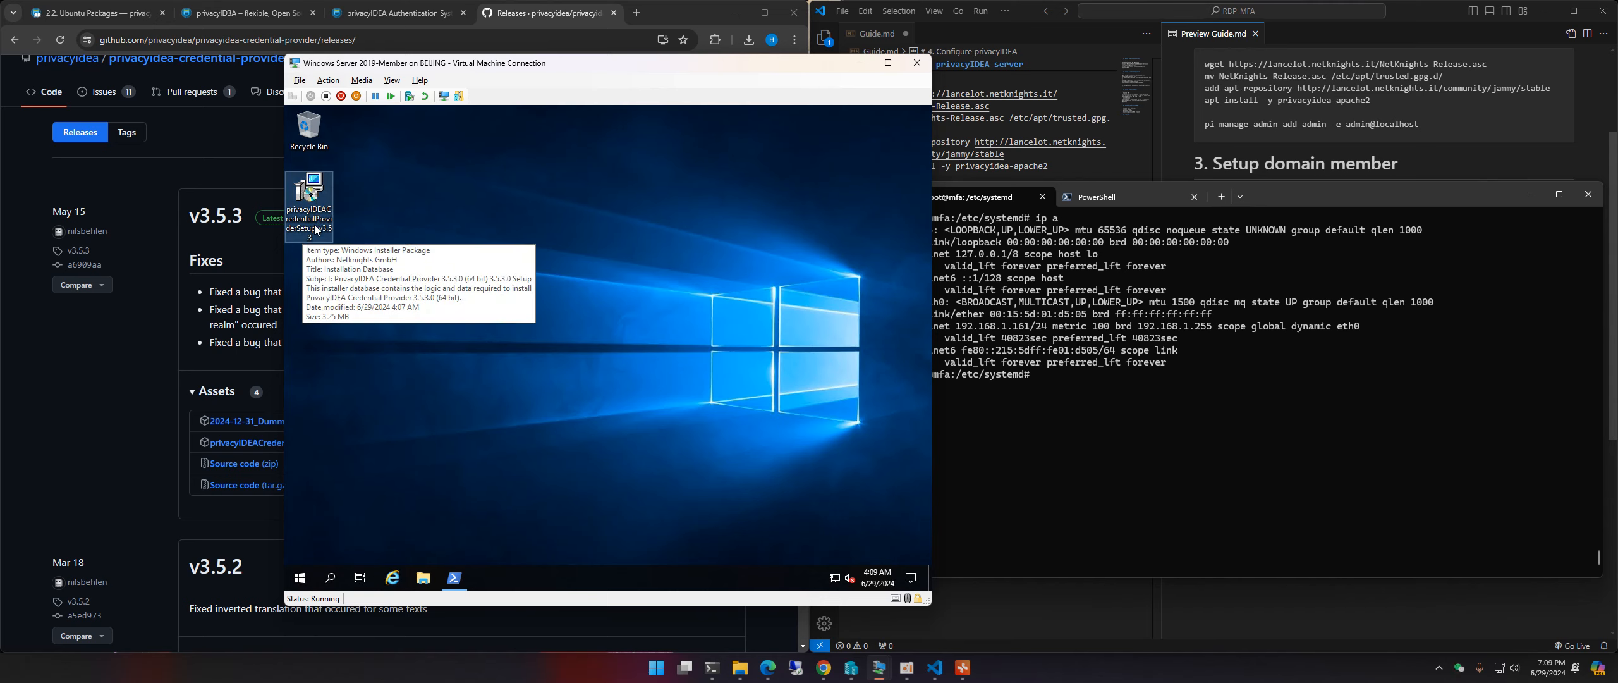
click(572, 330)
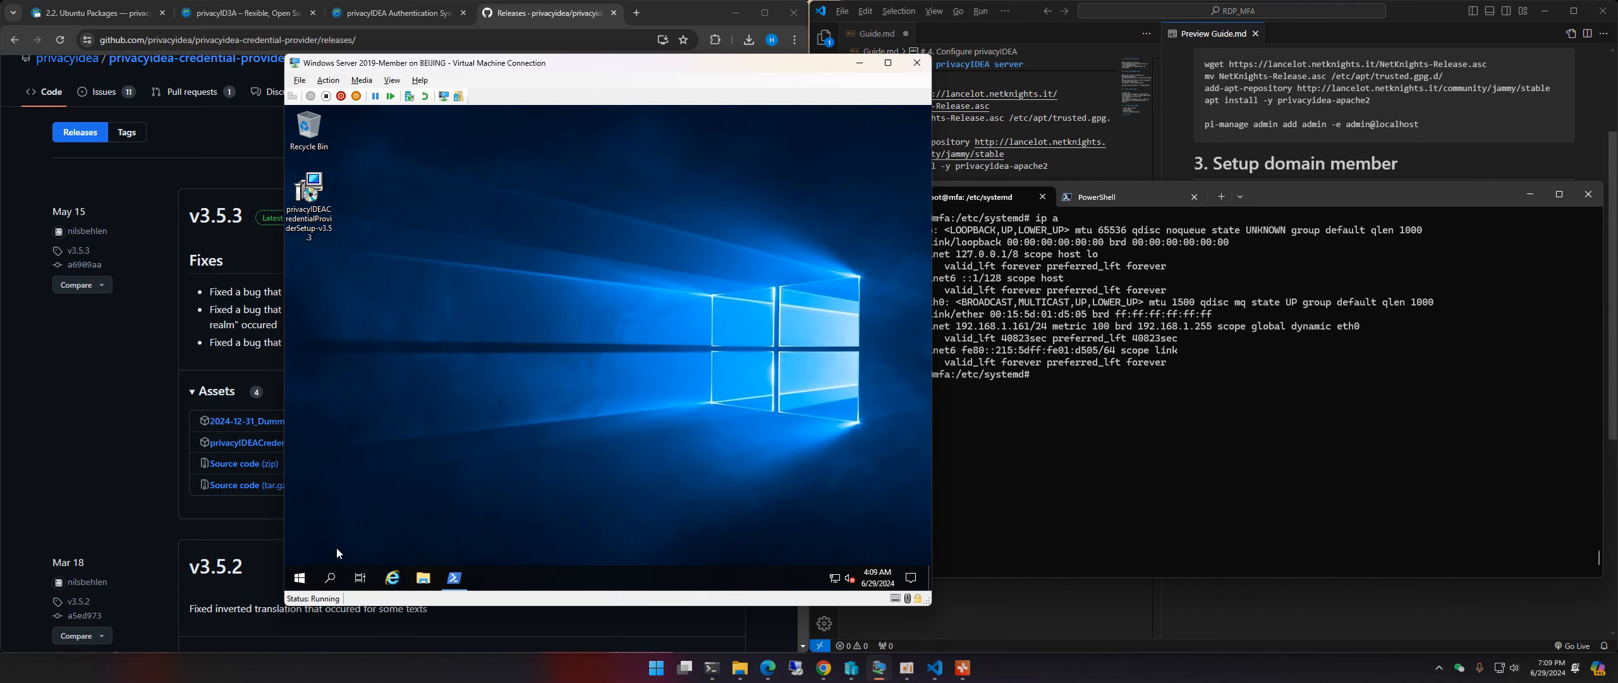
click(300, 578)
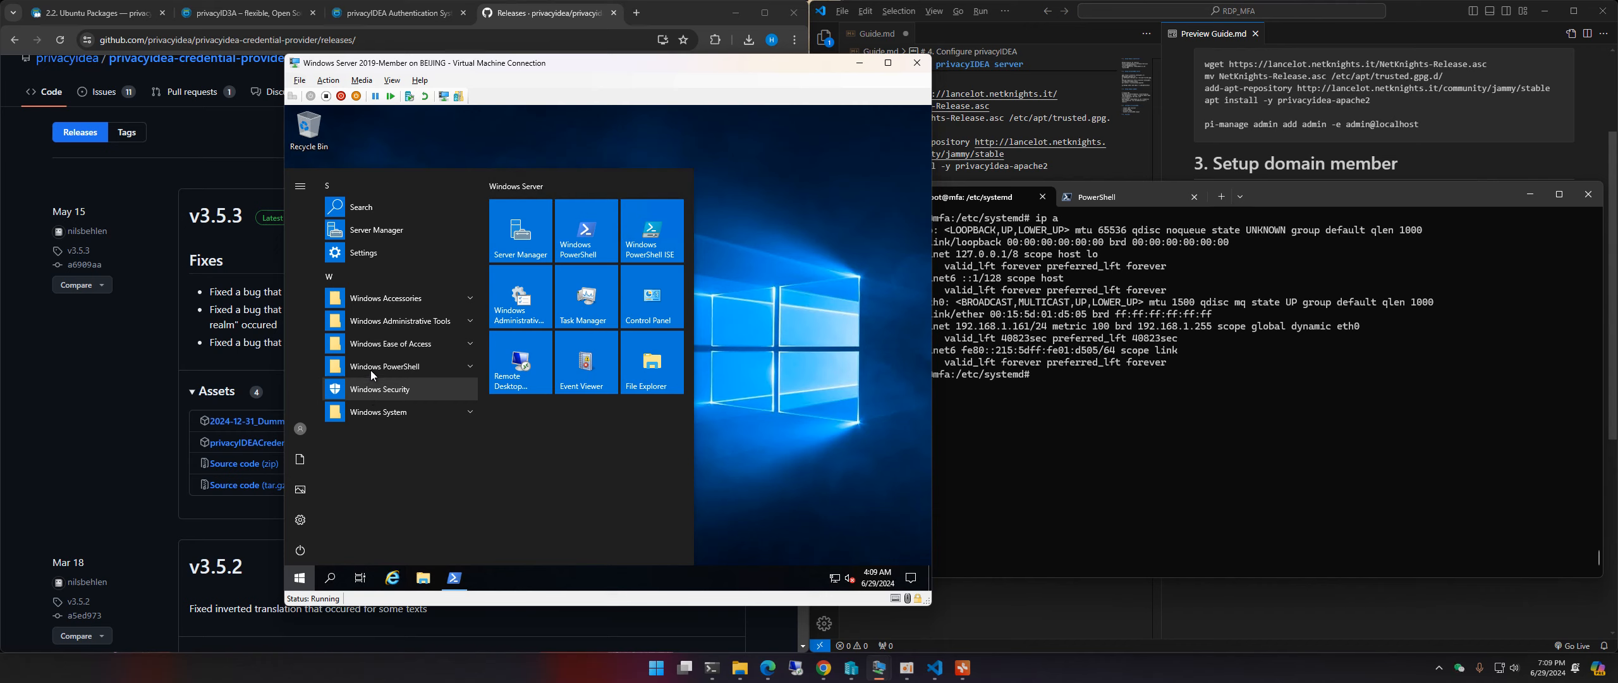
click(857, 376)
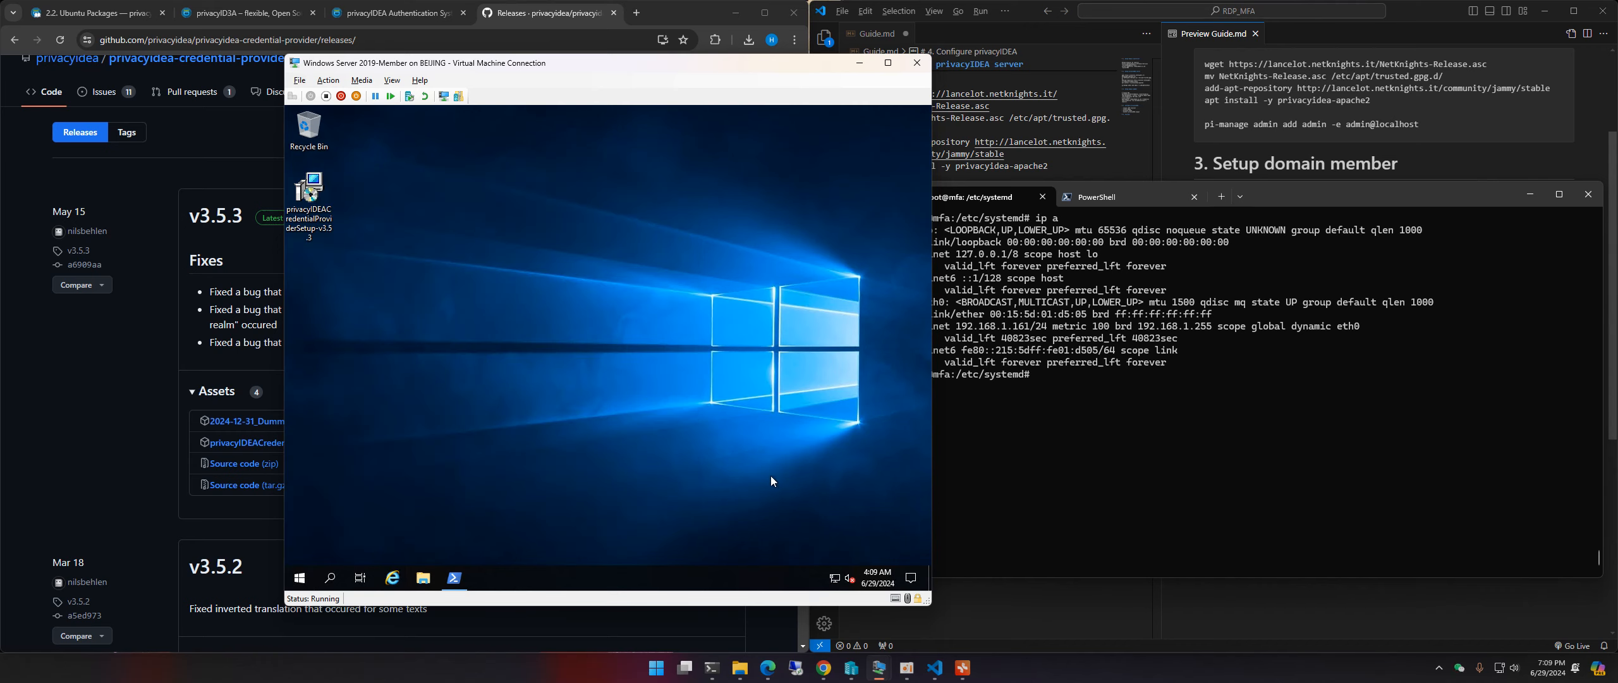
click(455, 578)
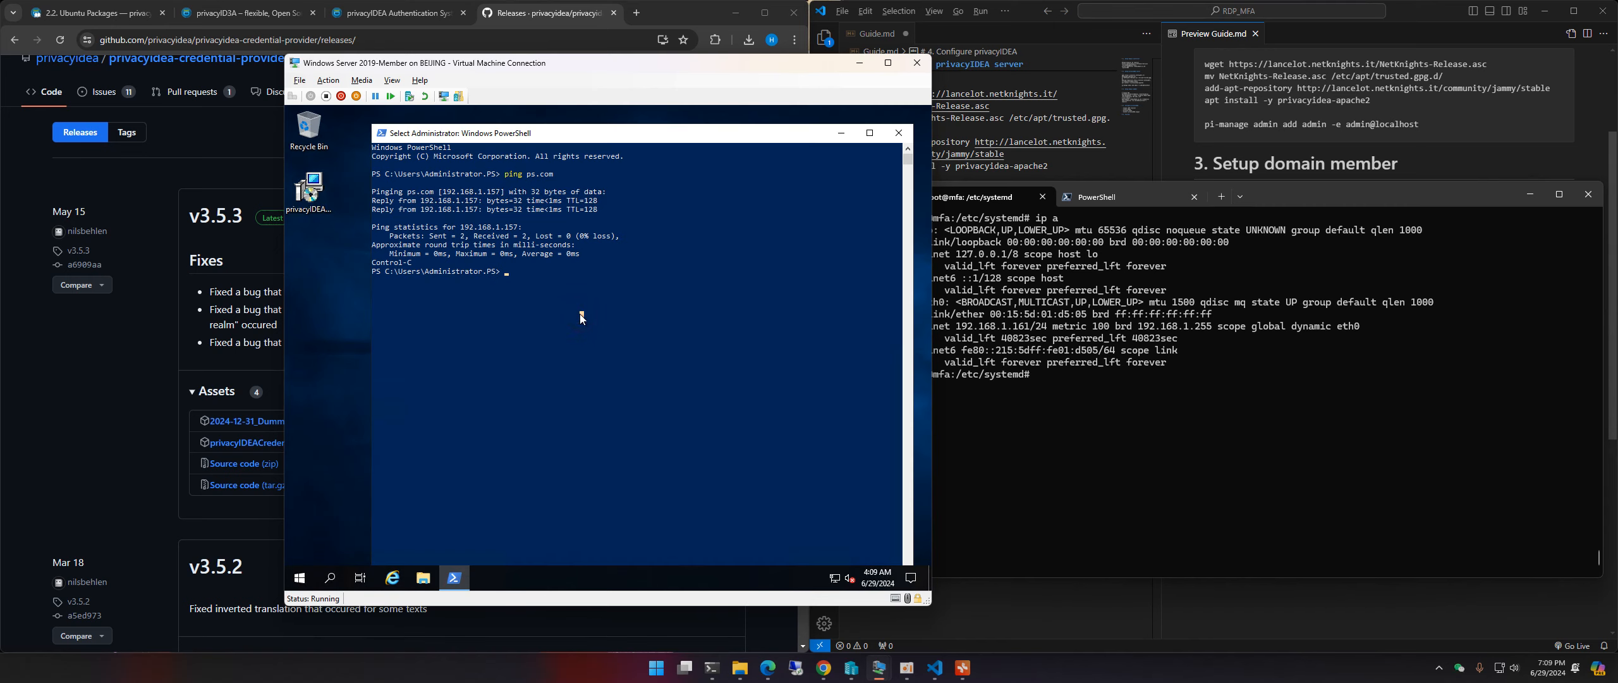
text(ipconfig)
key(Return)
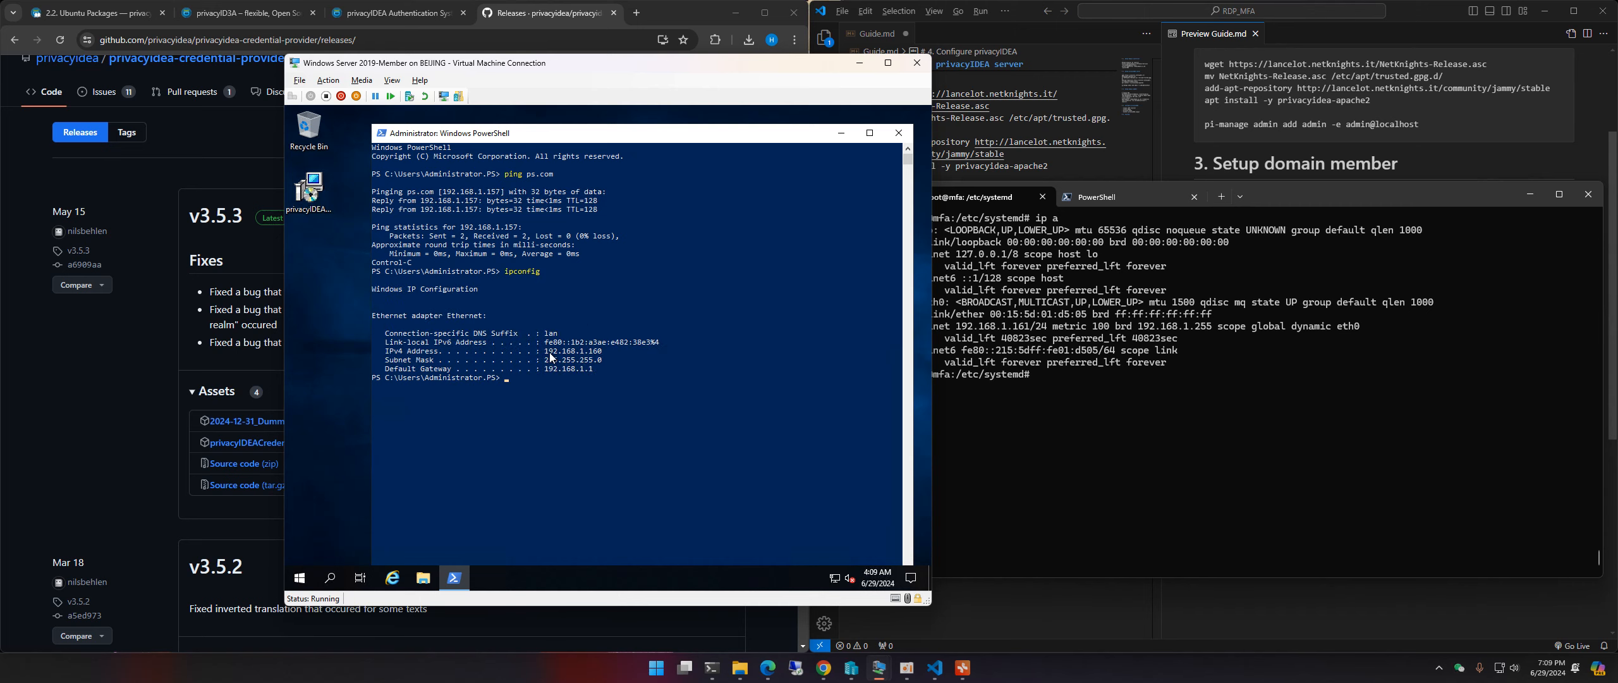
drag(545, 351, 602, 355)
right_click(594, 354)
Step: Start a Remote Desktop connection to 192.168.1.160 with mstsc and proceed to sign-in
key(super+r)
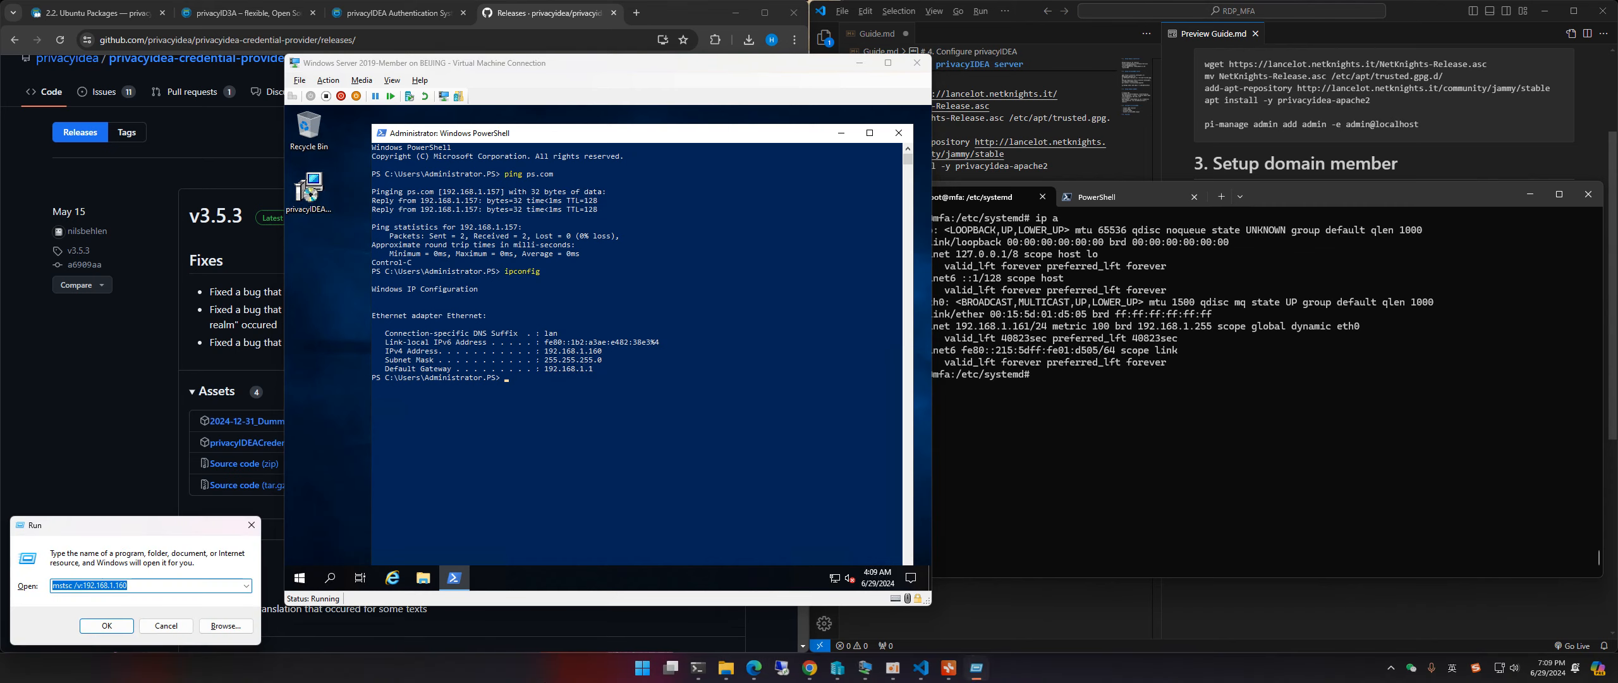
key(Return)
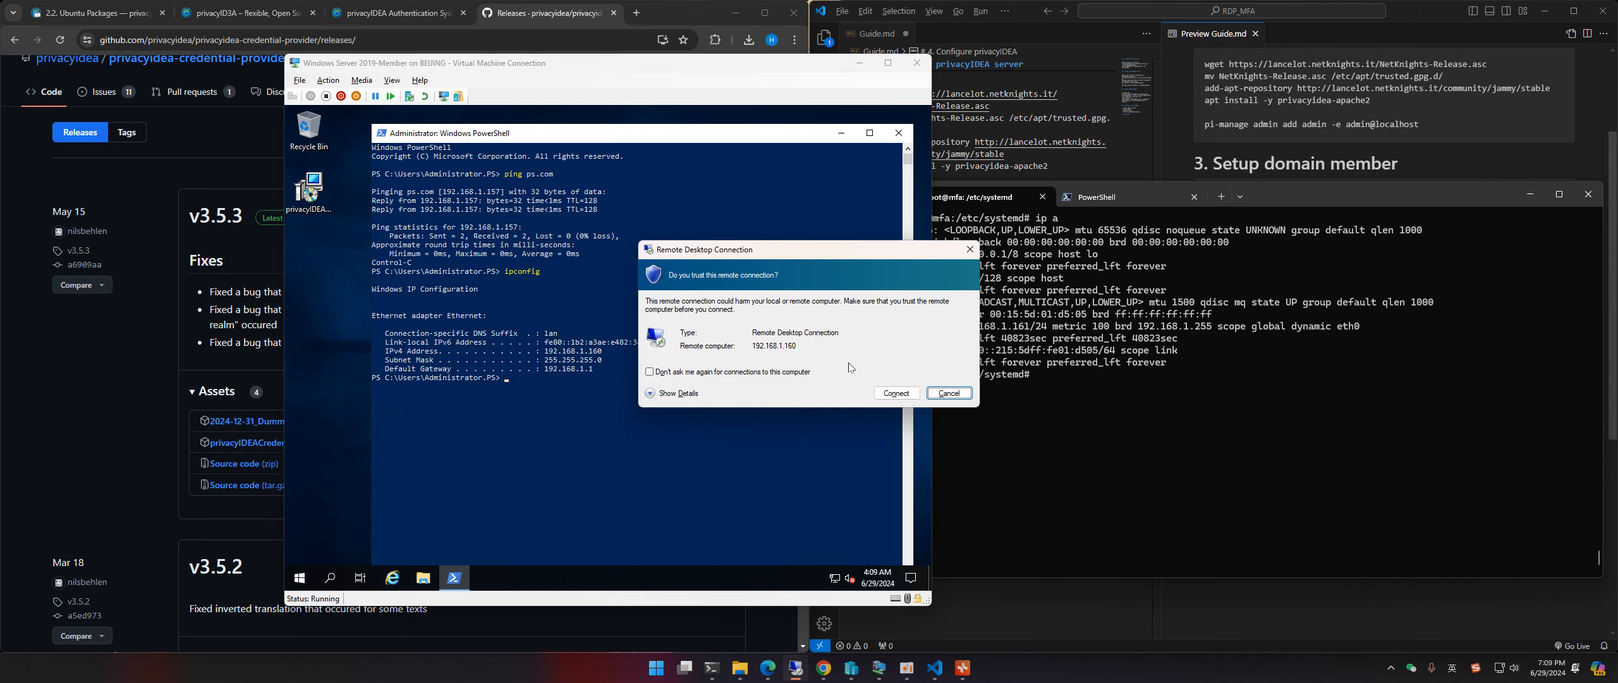
click(892, 393)
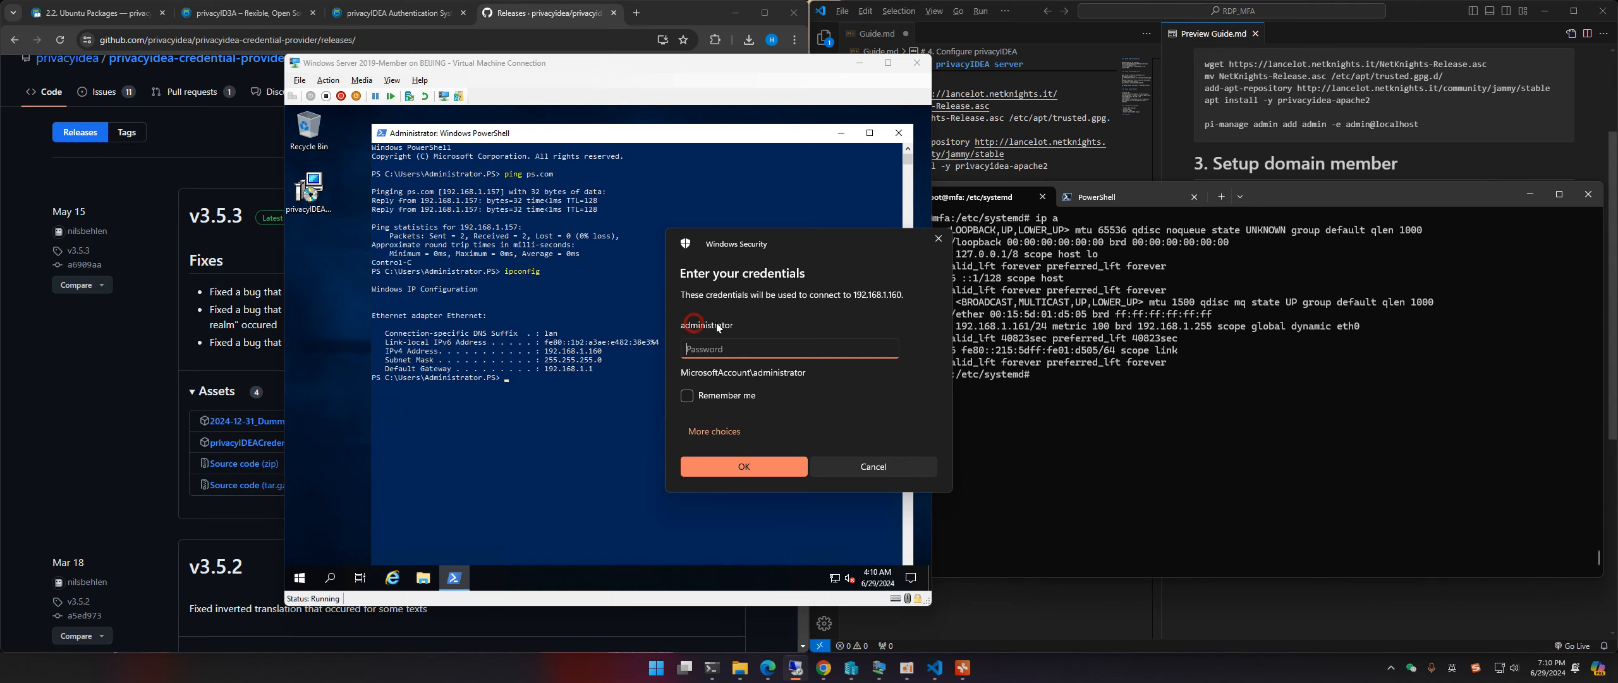
Step: Sign in with a different account using the domain administrator's user name and password
click(714, 430)
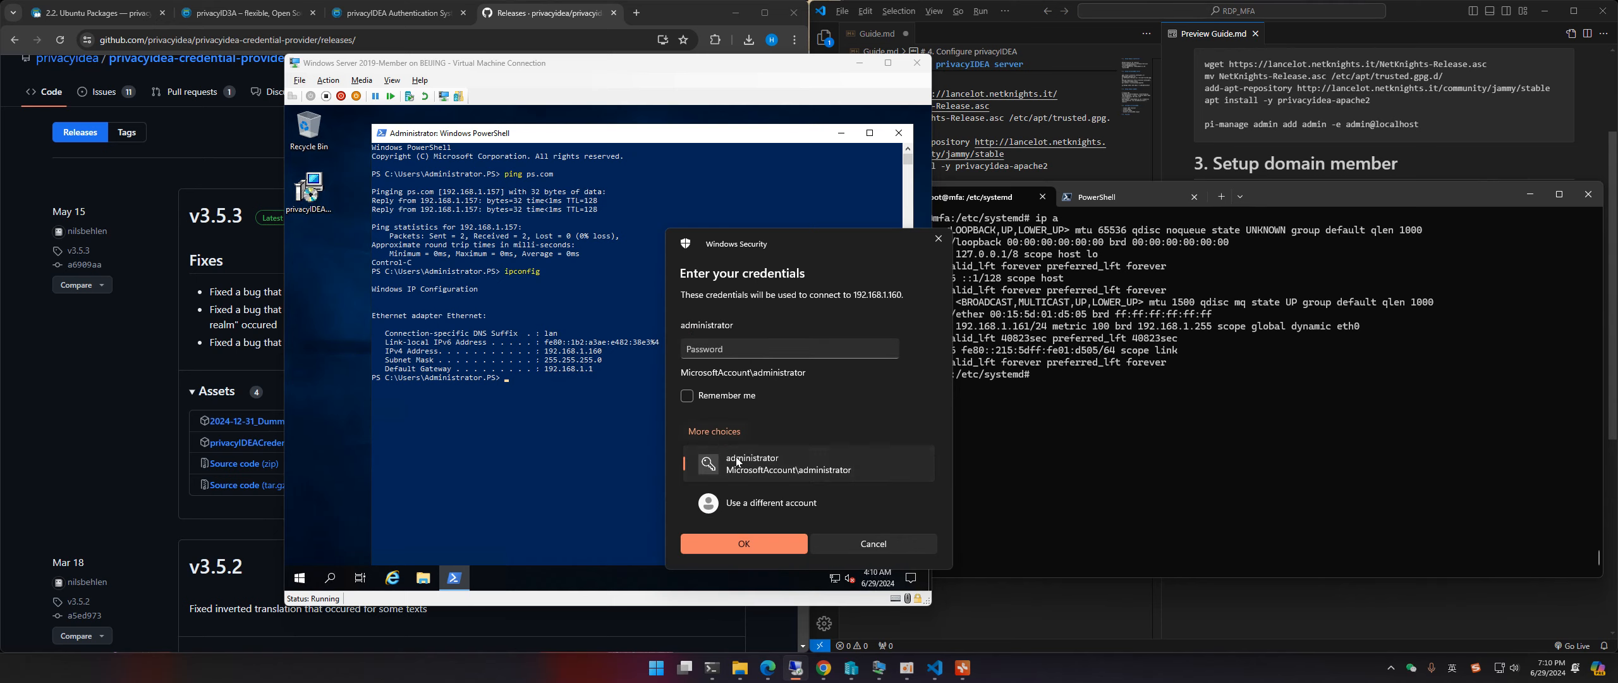
click(749, 495)
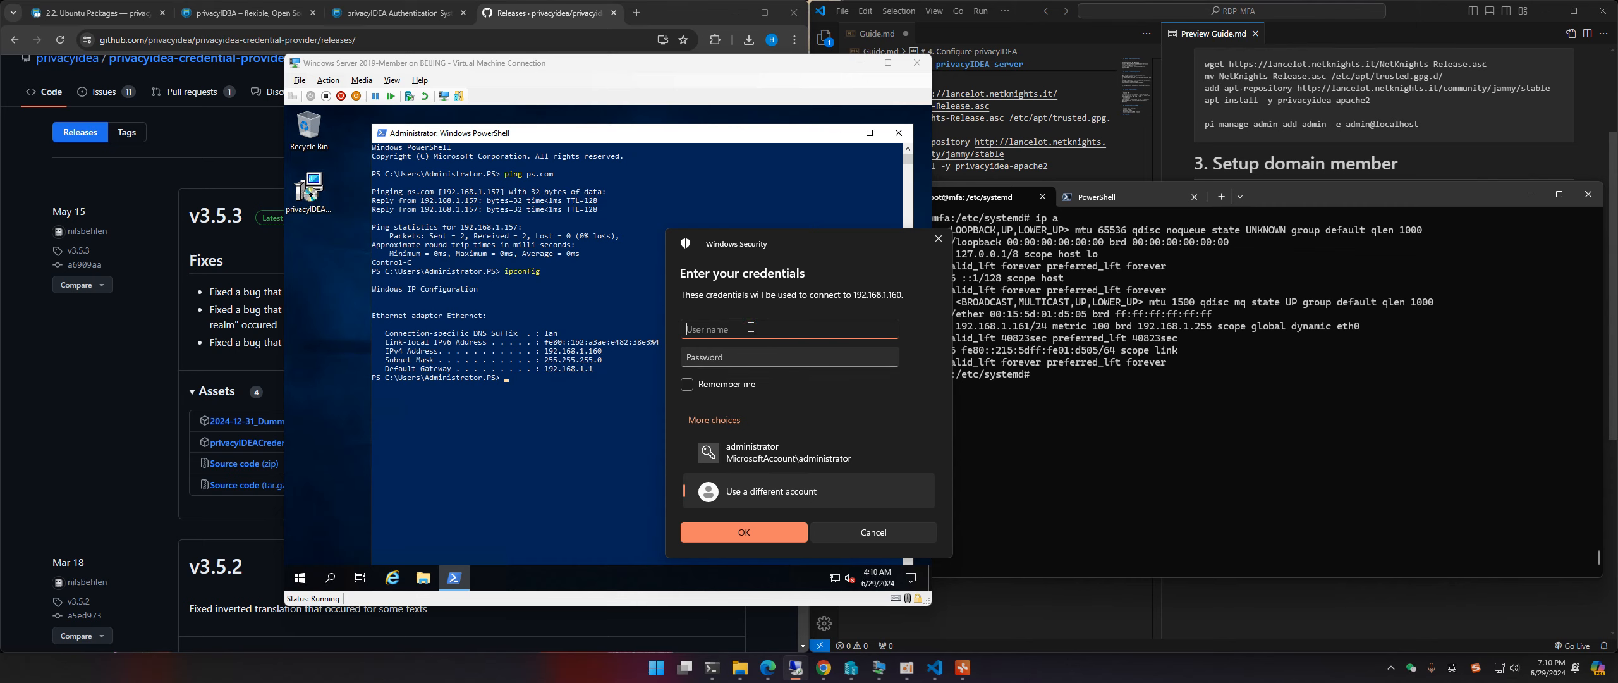
text(administrator@ps.com)
key(Tab)
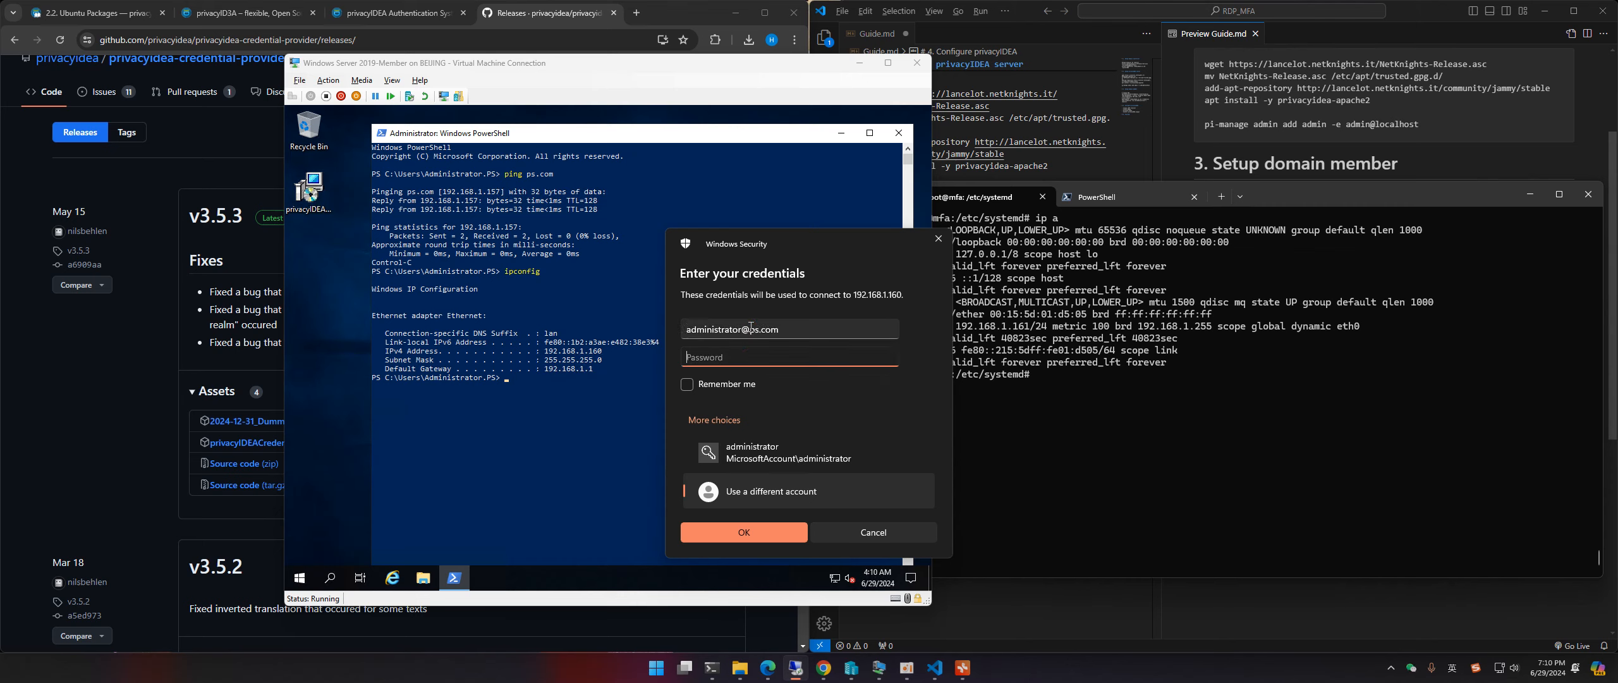
text(************)
key(Return)
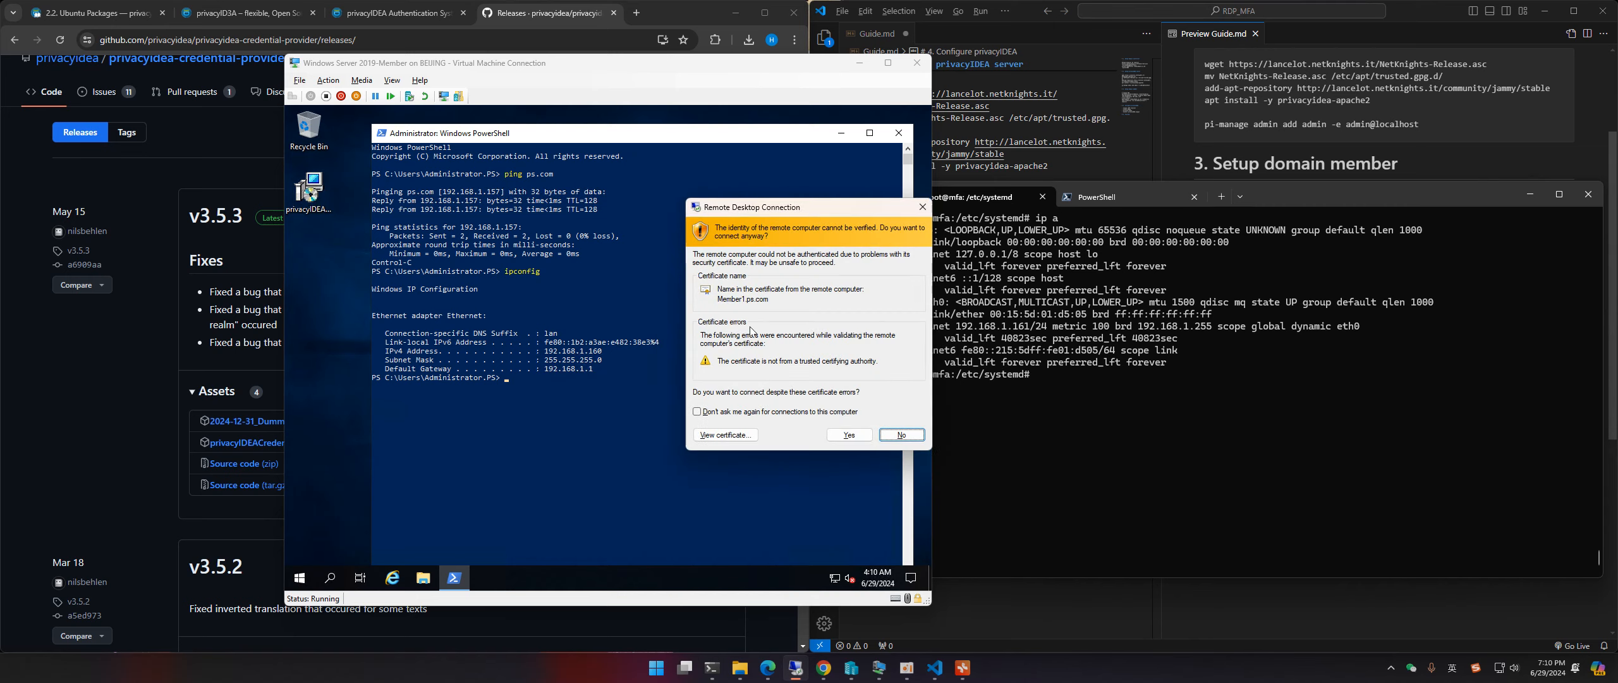
Step: Accept the untrusted certificate and log in with a one-time password at the privacyIDEA prompt
click(848, 435)
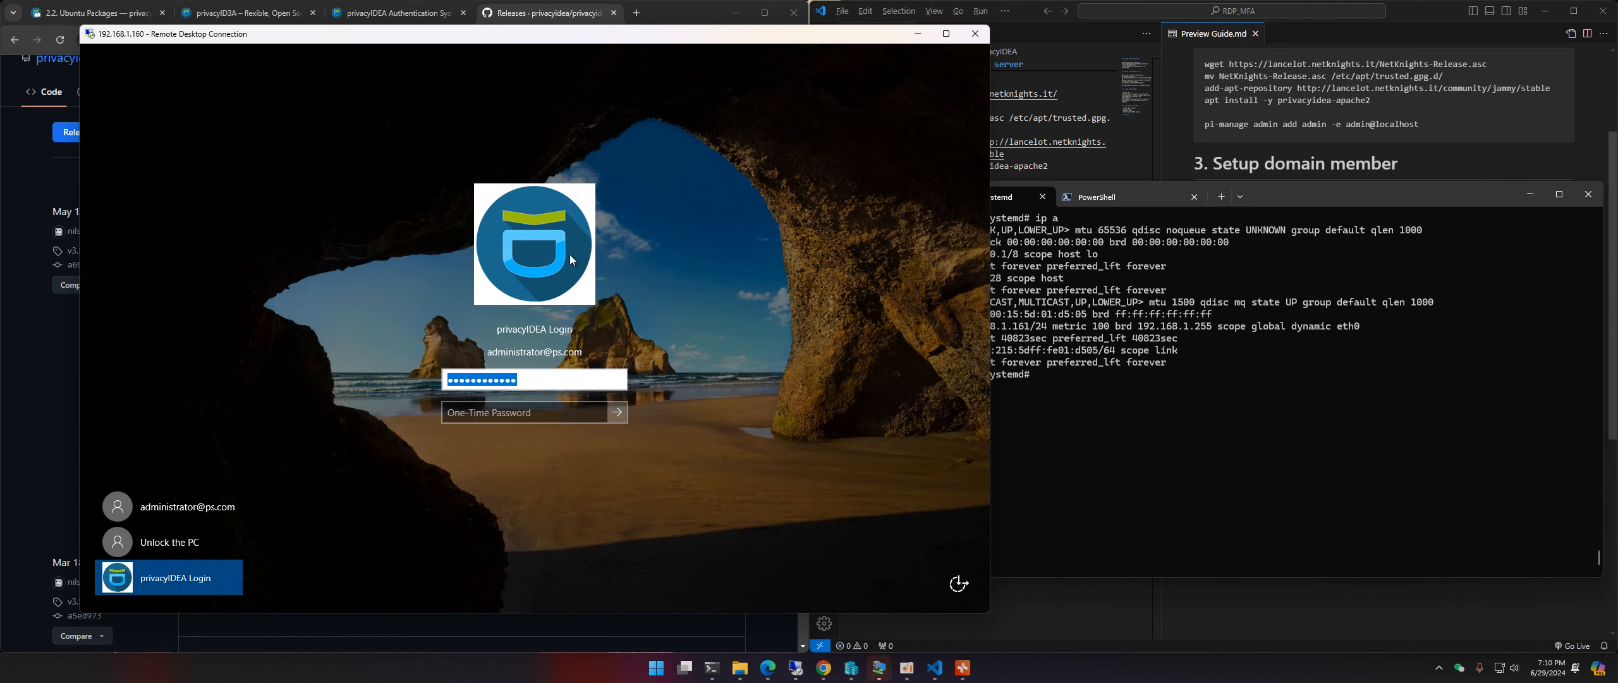
click(488, 418)
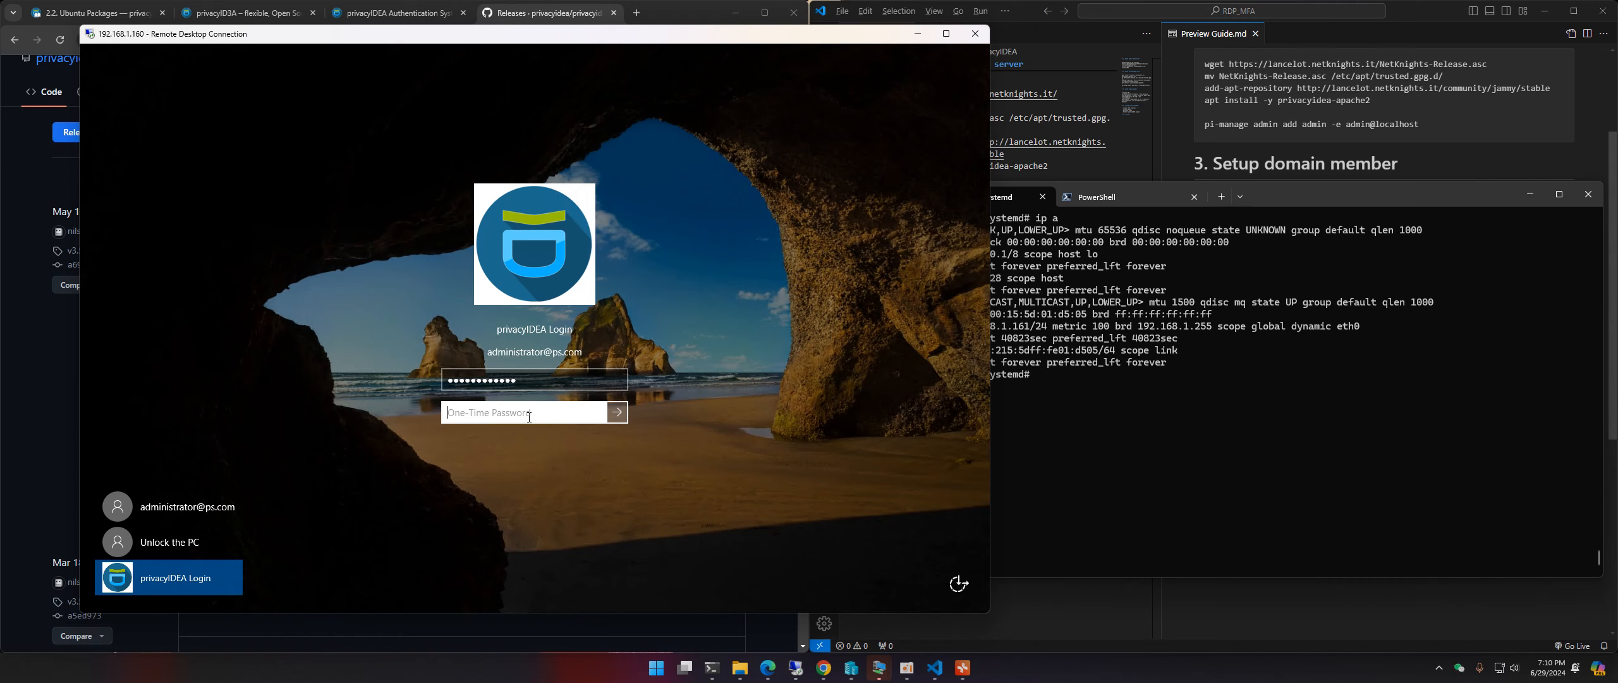
text(1)
key(BackSpace)
text(111111)
key(Return)
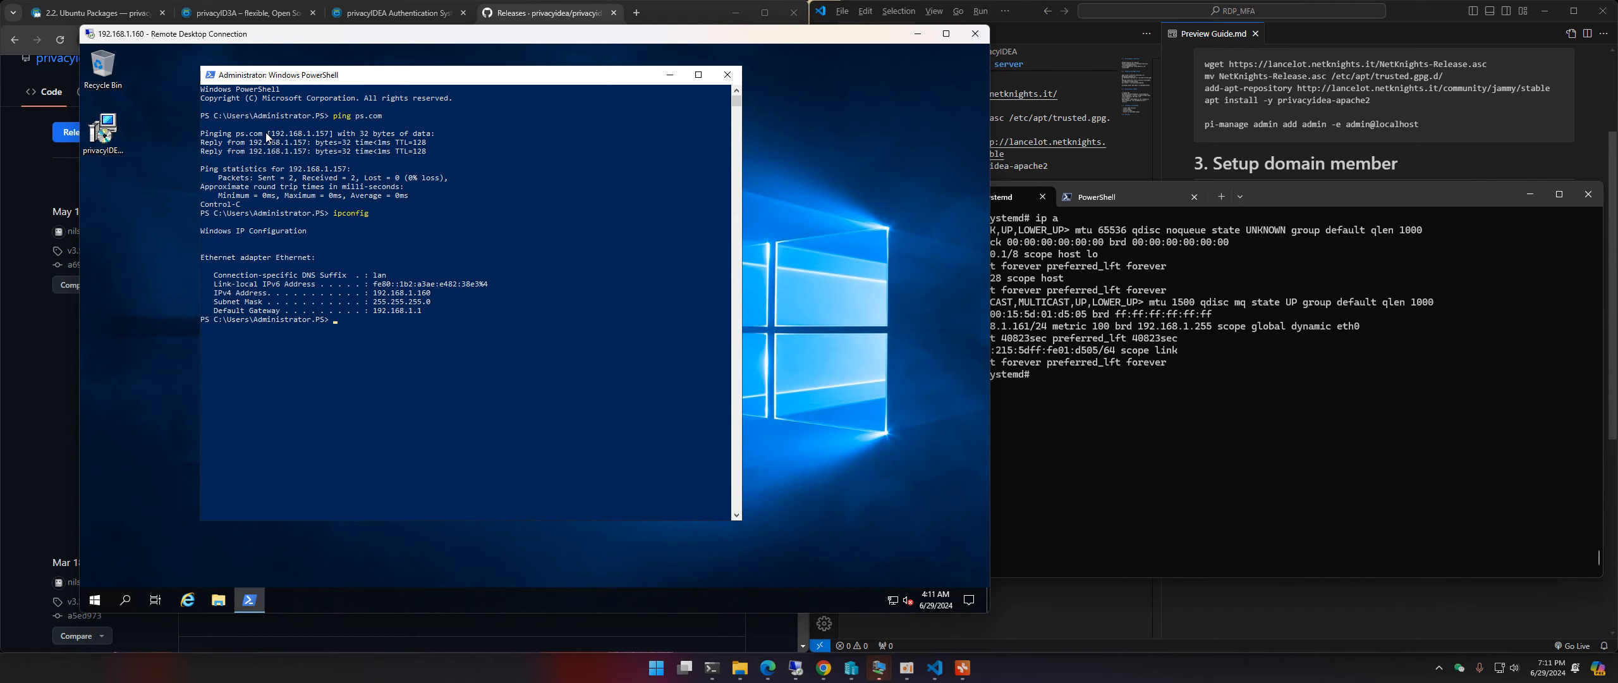
Step: Close the remote session and relaunch mstsc to connect to 192.168.1.160 again
click(309, 391)
click(976, 34)
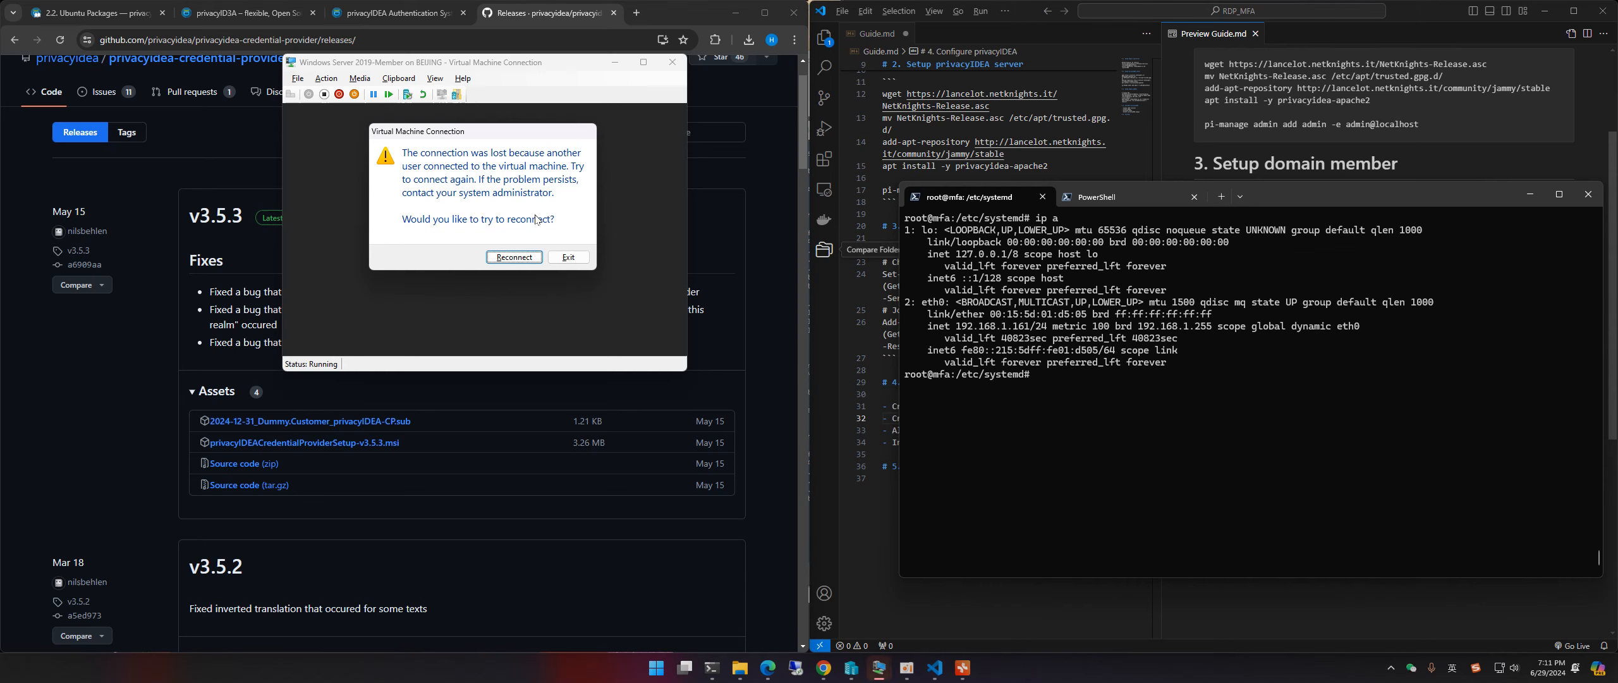
right_click(657, 668)
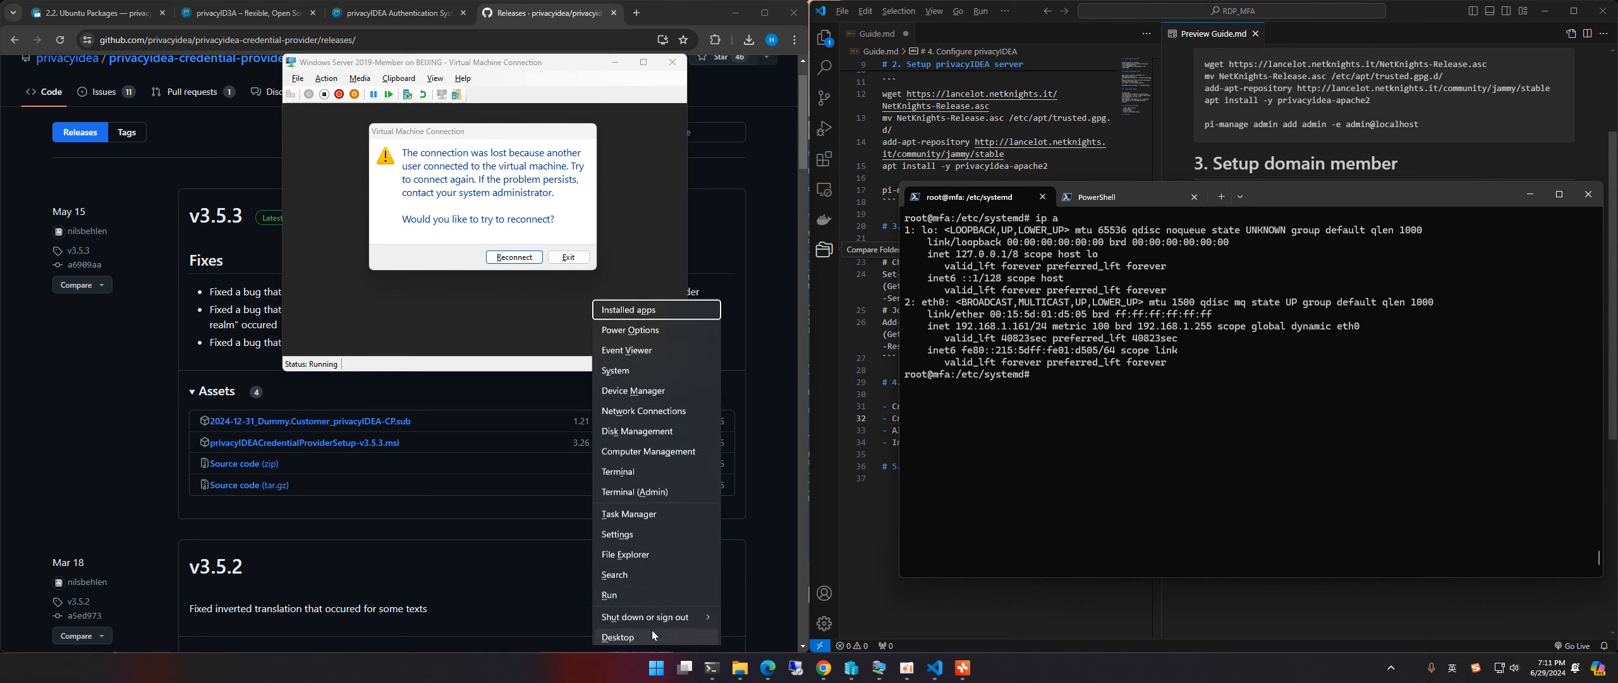
click(655, 591)
key(Return)
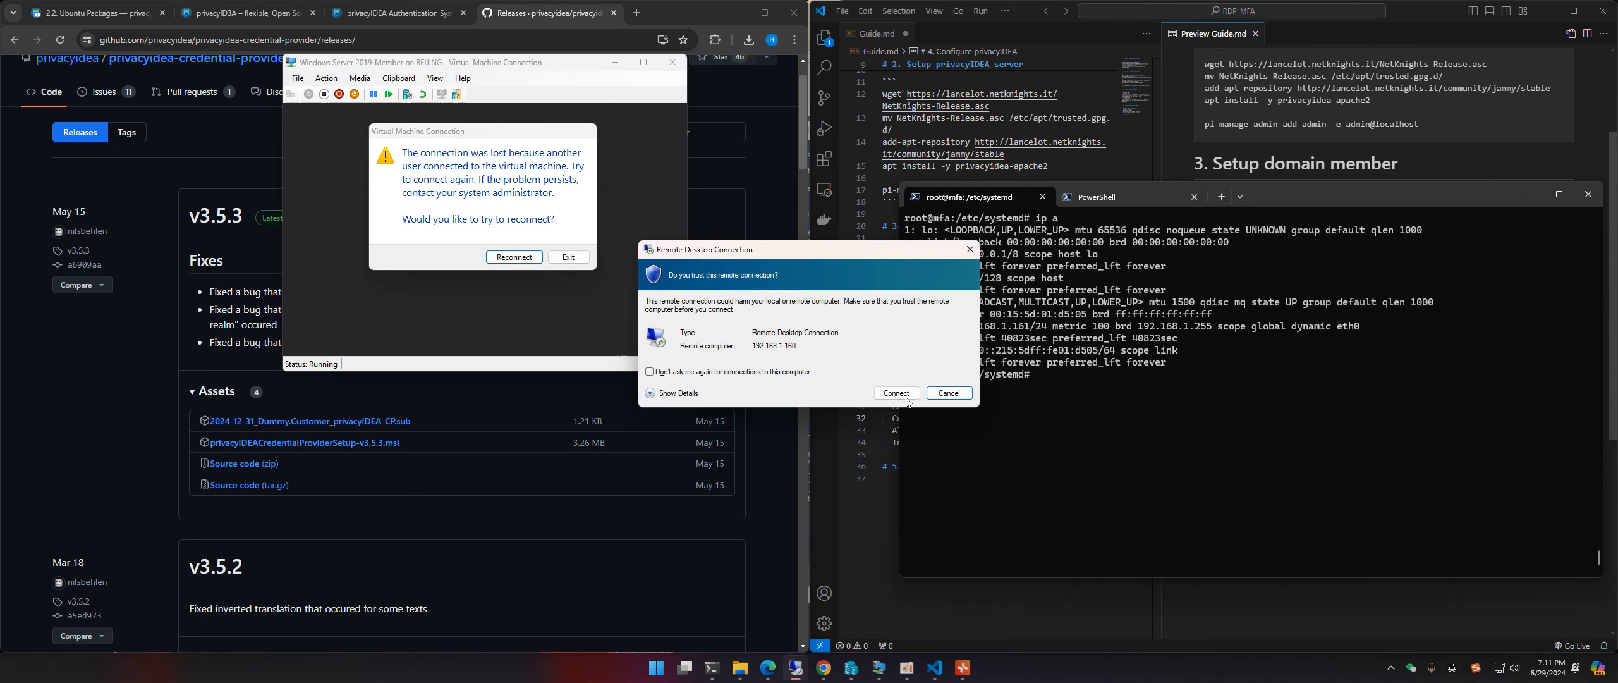
click(898, 393)
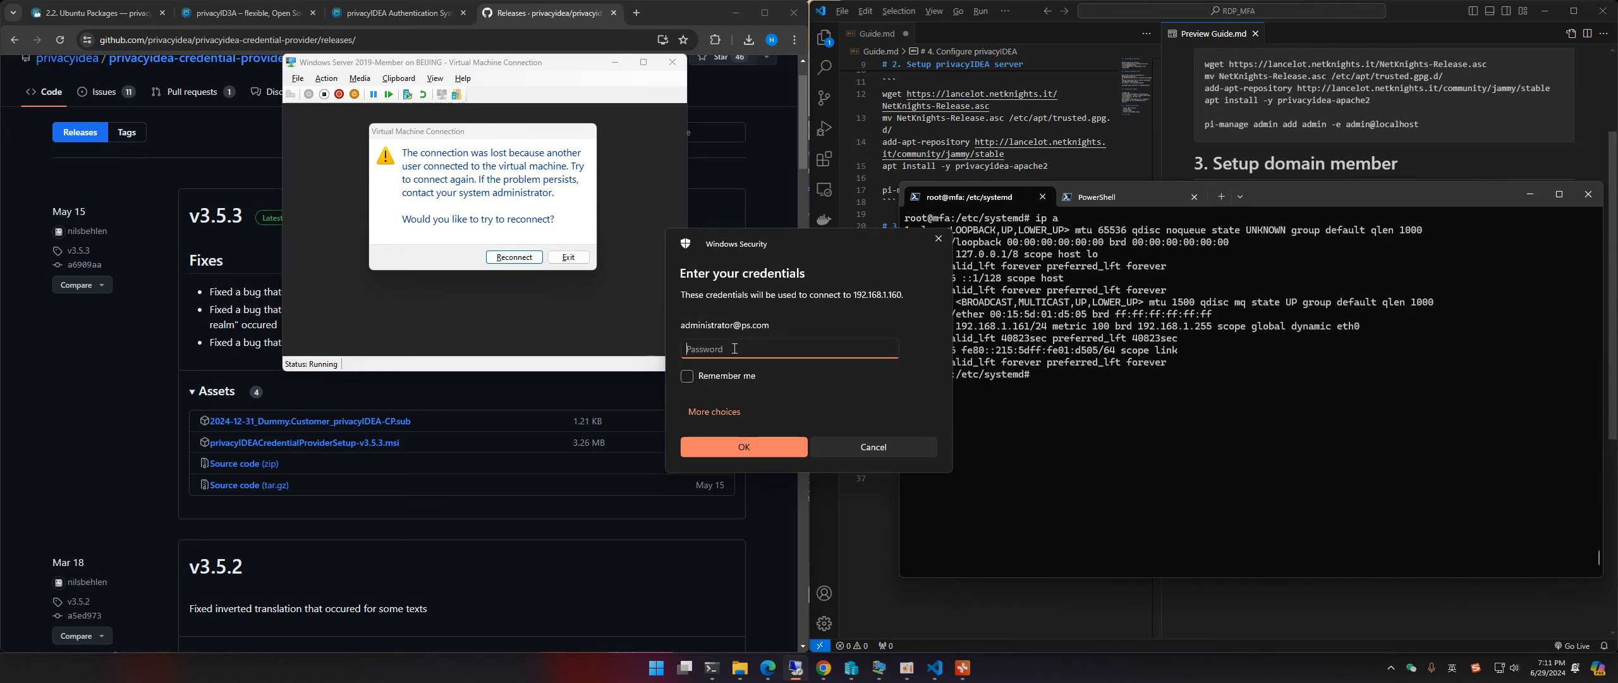
Step: Enter the administrator password, accept the certificate, and reach the One-Time Password field
click(735, 348)
text(•••••••••••)
key(Return)
click(852, 435)
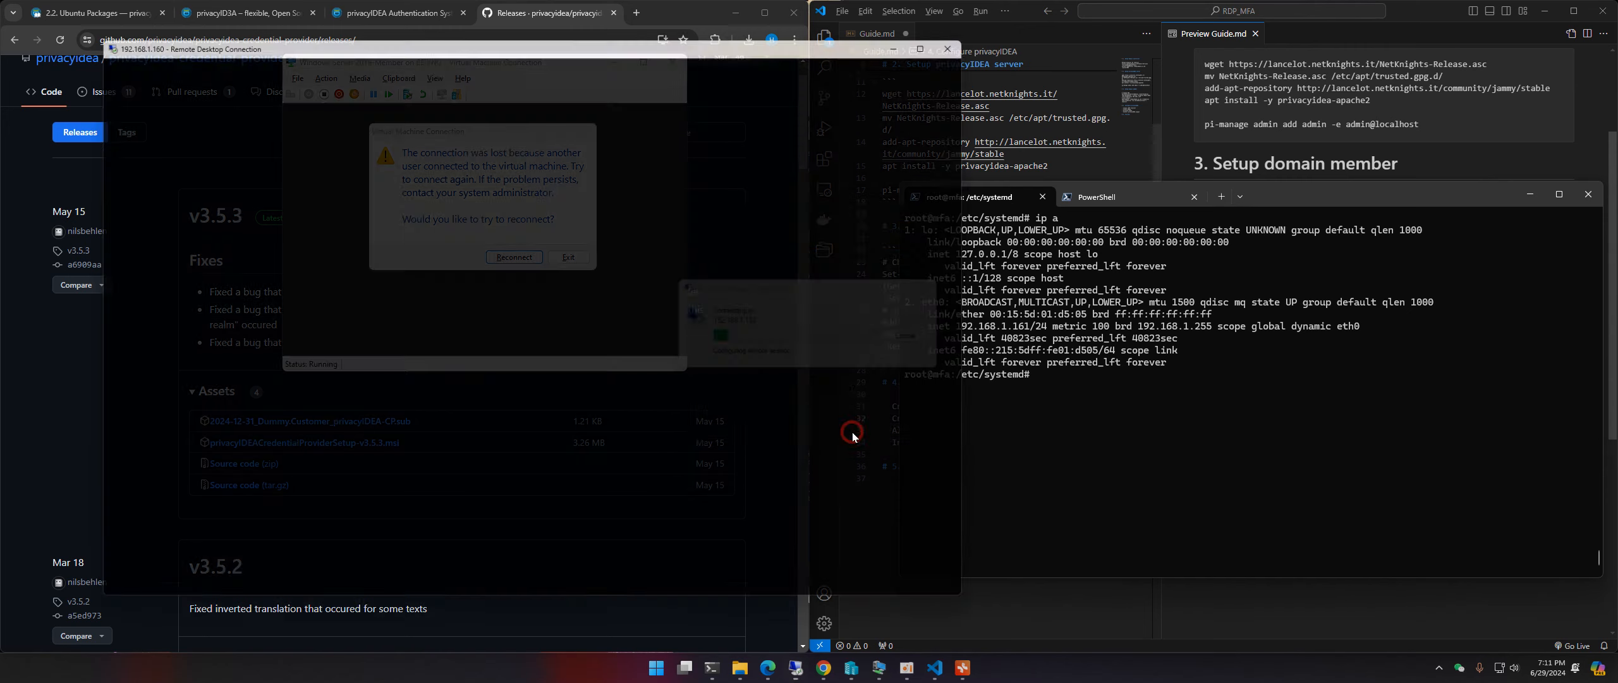
click(477, 420)
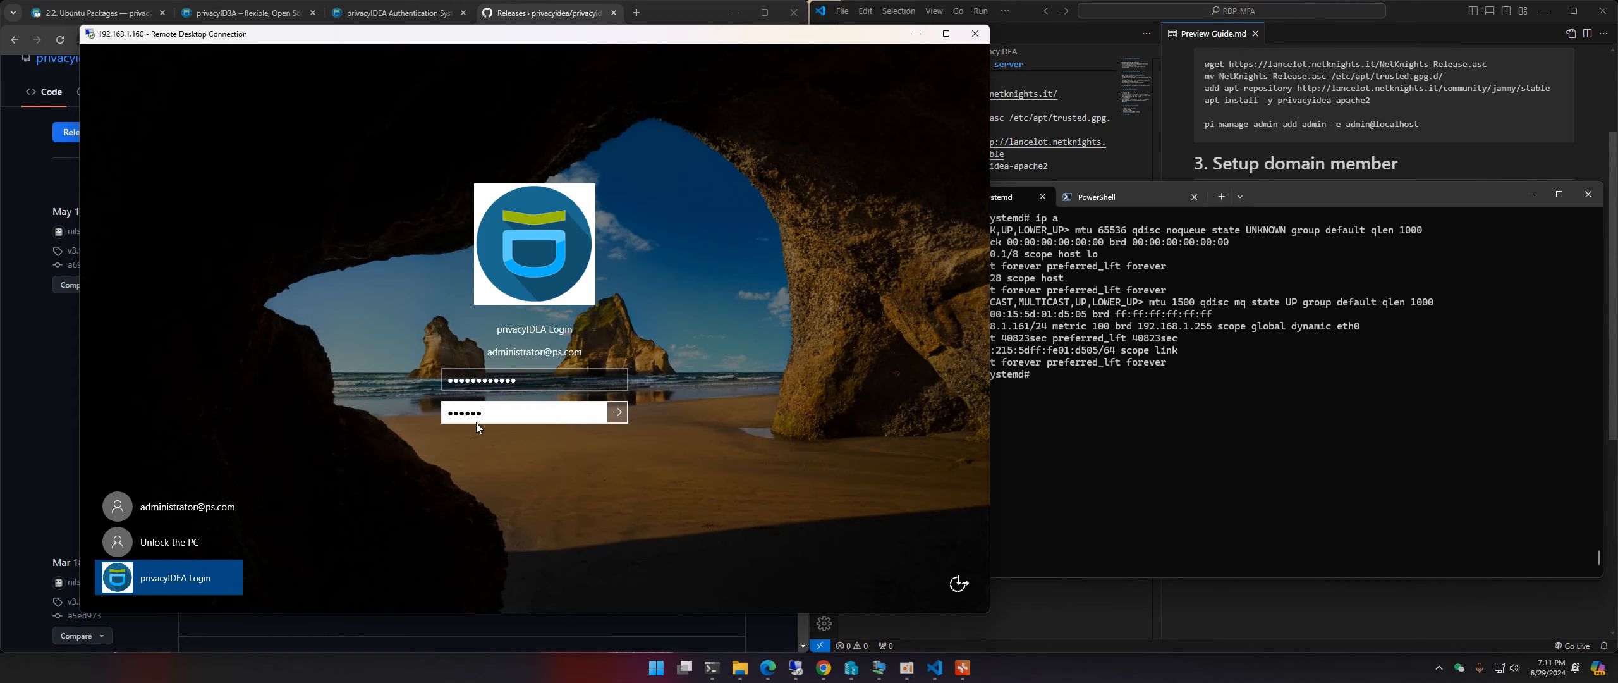
Step: Confirm a wrong OTP is rejected, log in with a valid one, then close remote PowerShell
key(Return)
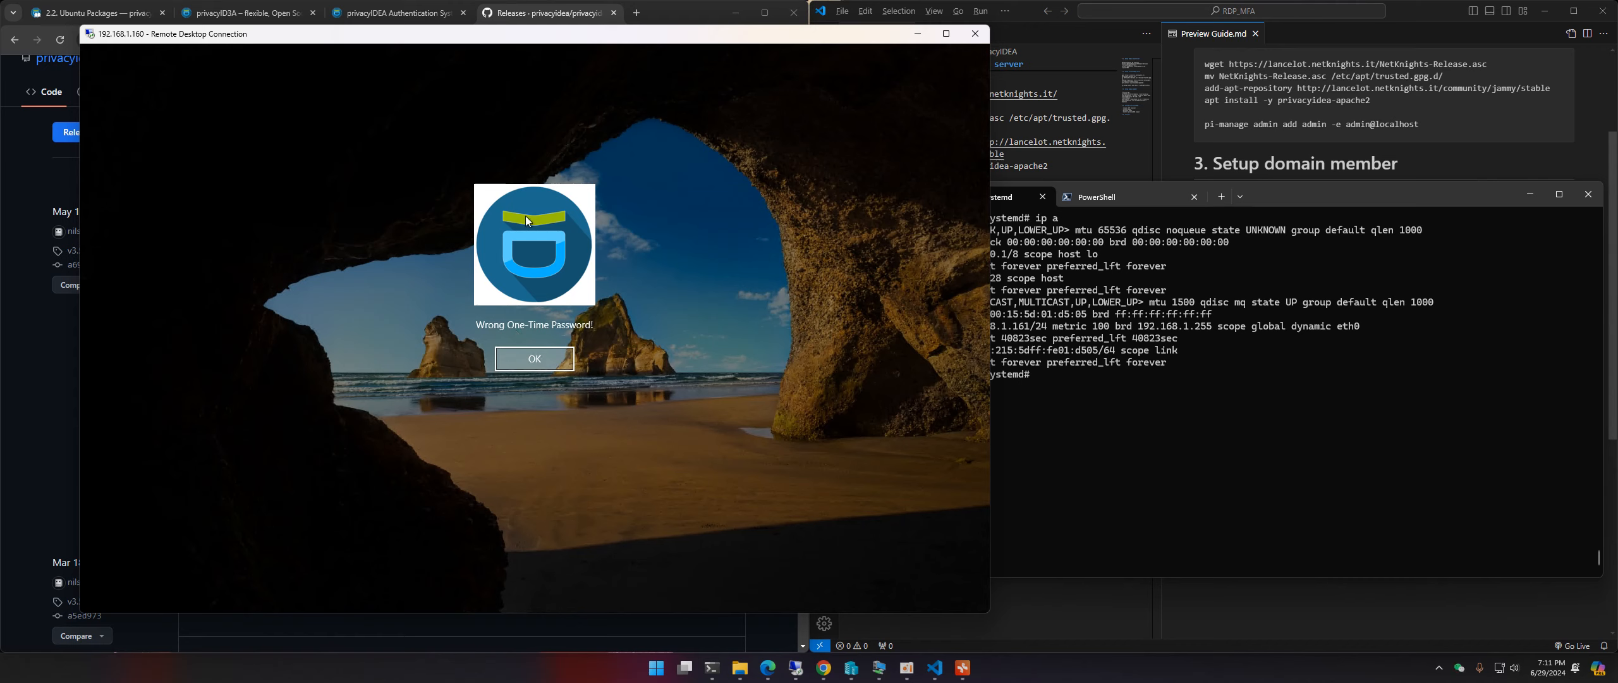
click(536, 358)
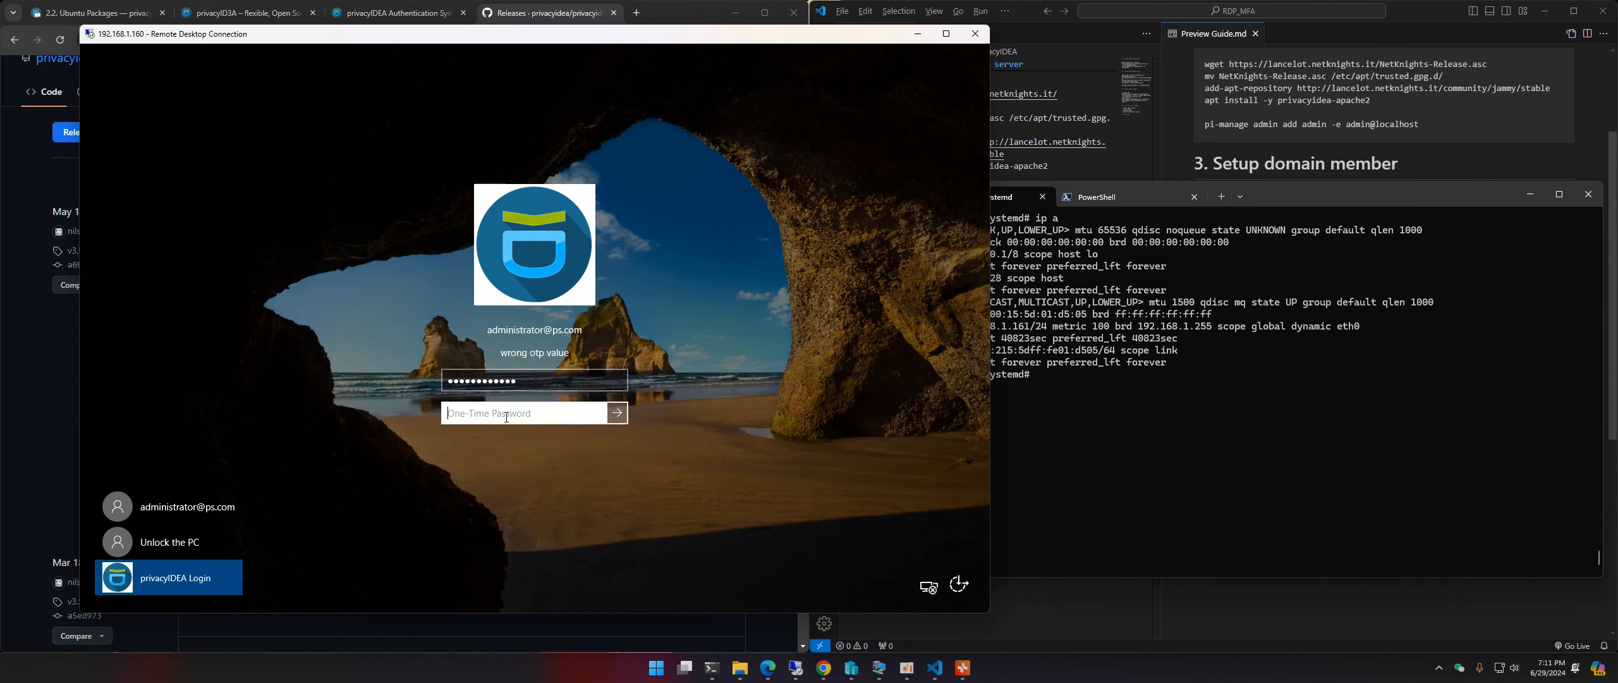
text(123456)
key(Return)
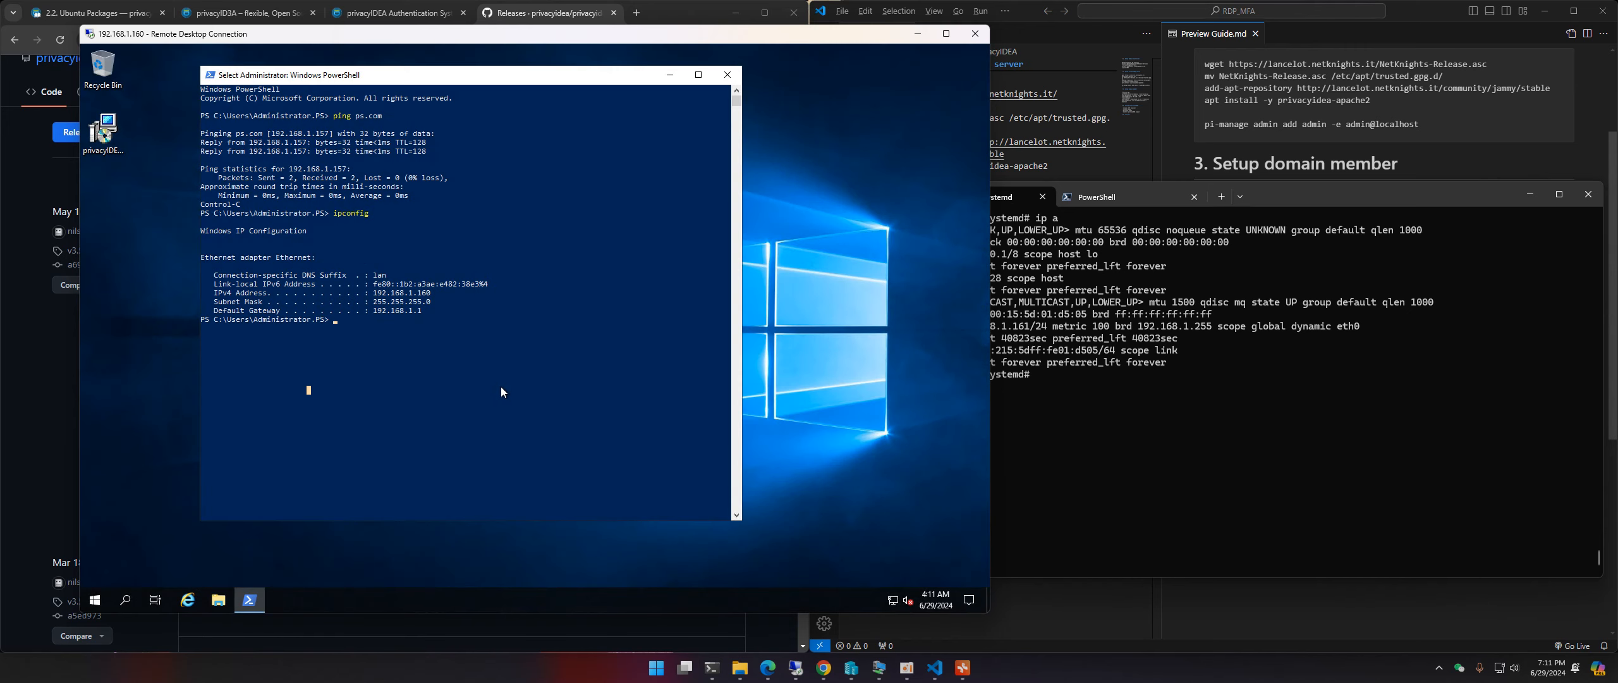
click(498, 346)
click(727, 75)
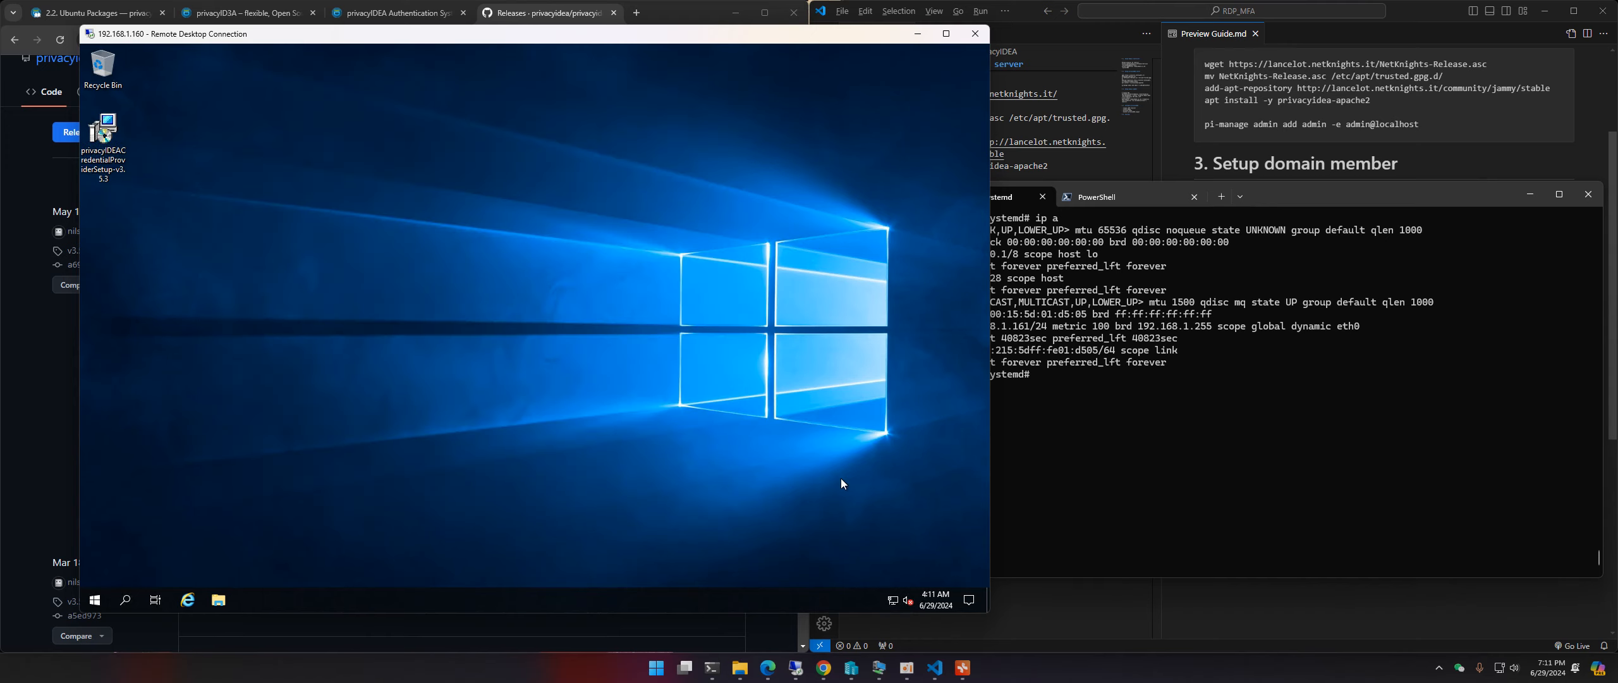
Step: Bring up Guide.md in VS Code and scroll its preview to the top
click(1176, 365)
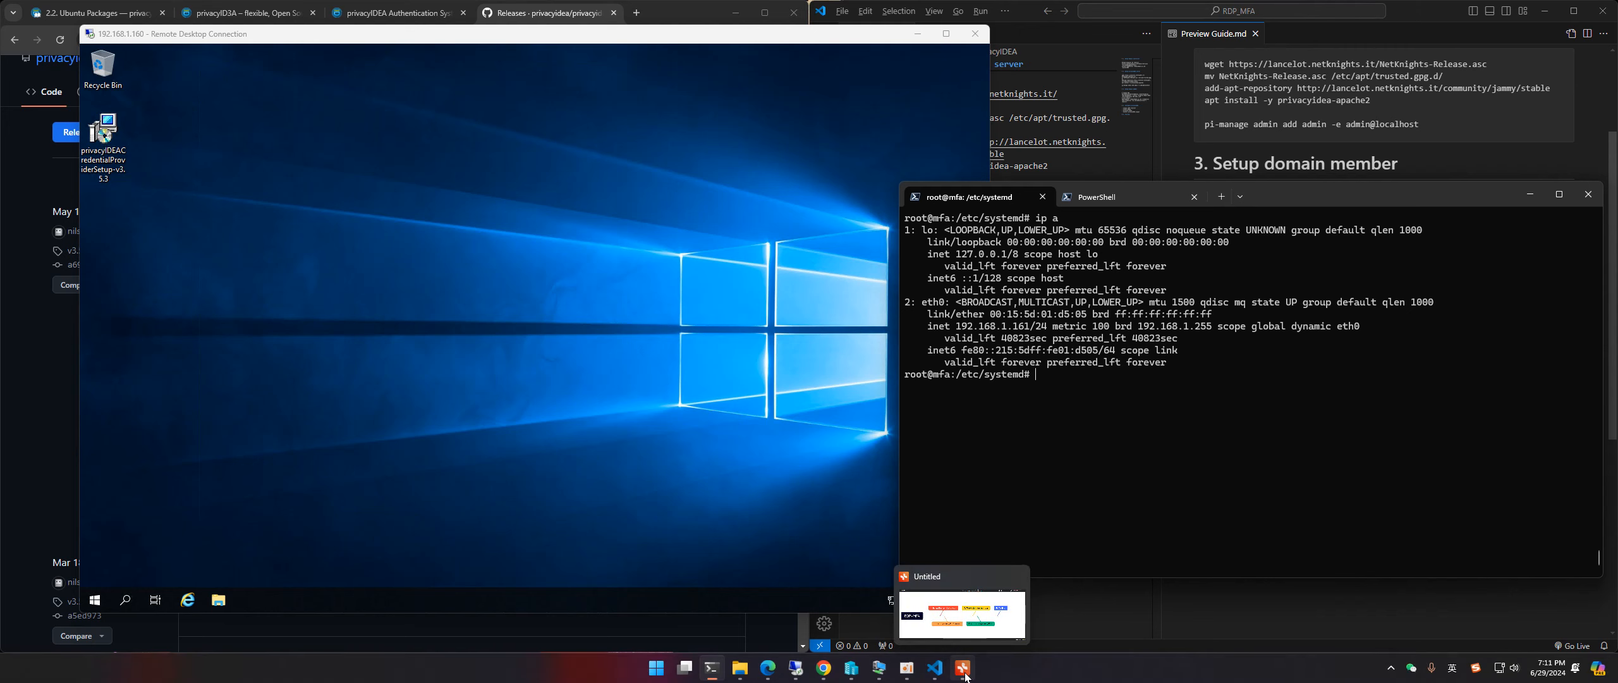
click(935, 667)
click(1015, 265)
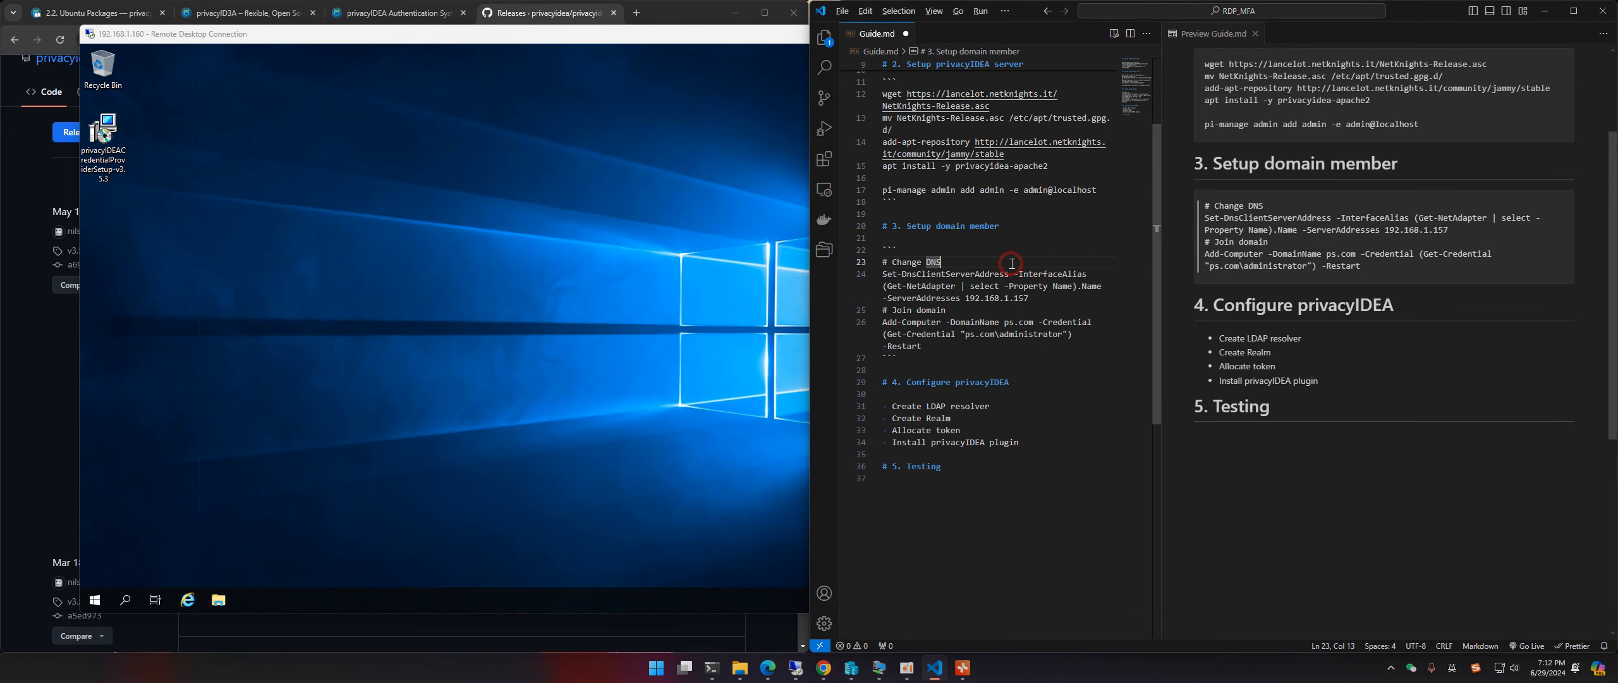
scroll(1220, 64, up, 3)
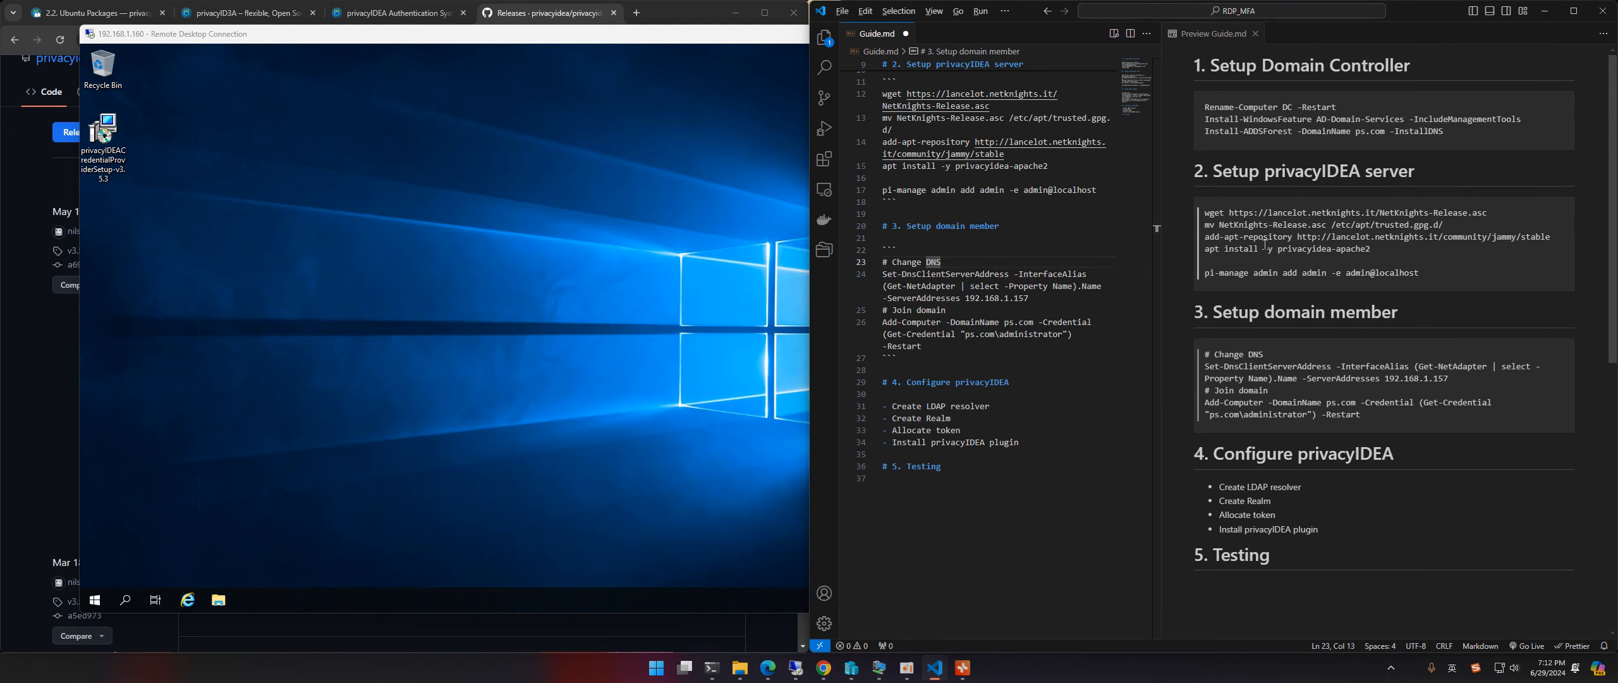
click(1221, 66)
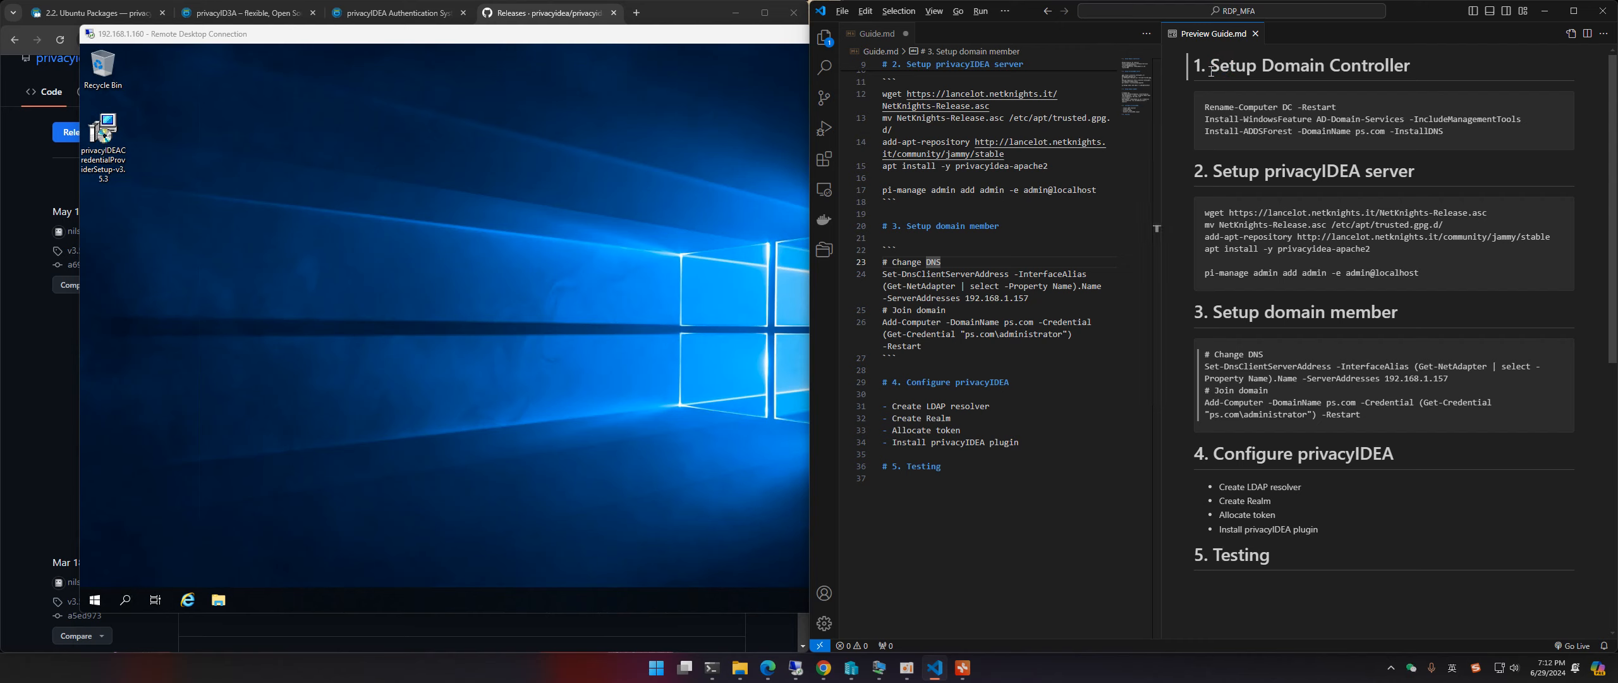
Step: Review the Setup Domain Controller, privacyIDEA server and domain member sections, highlighting ps.com
drag(1211, 71, 1411, 67)
click(1360, 71)
drag(1265, 65, 1403, 70)
click(1341, 69)
drag(1264, 172, 1424, 177)
click(1305, 174)
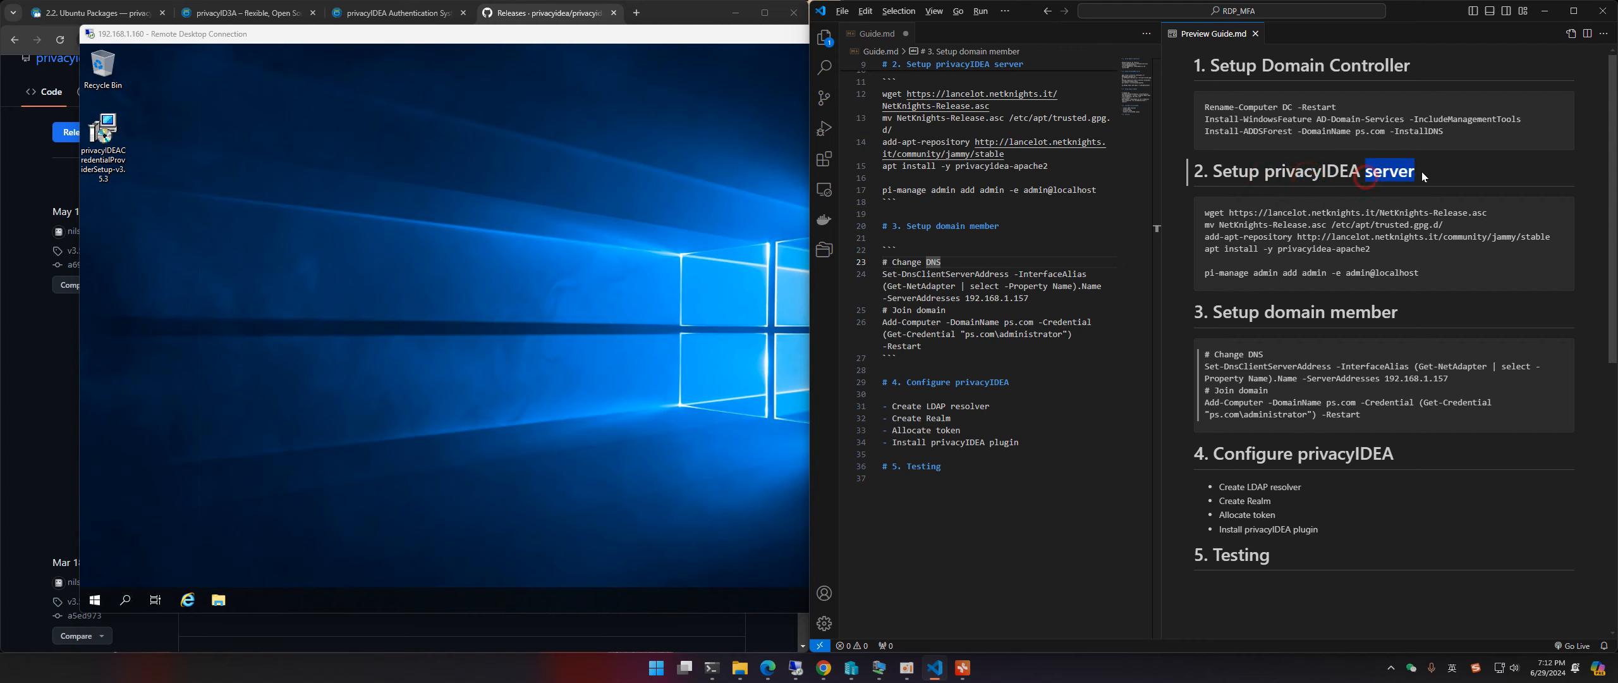
click(1387, 174)
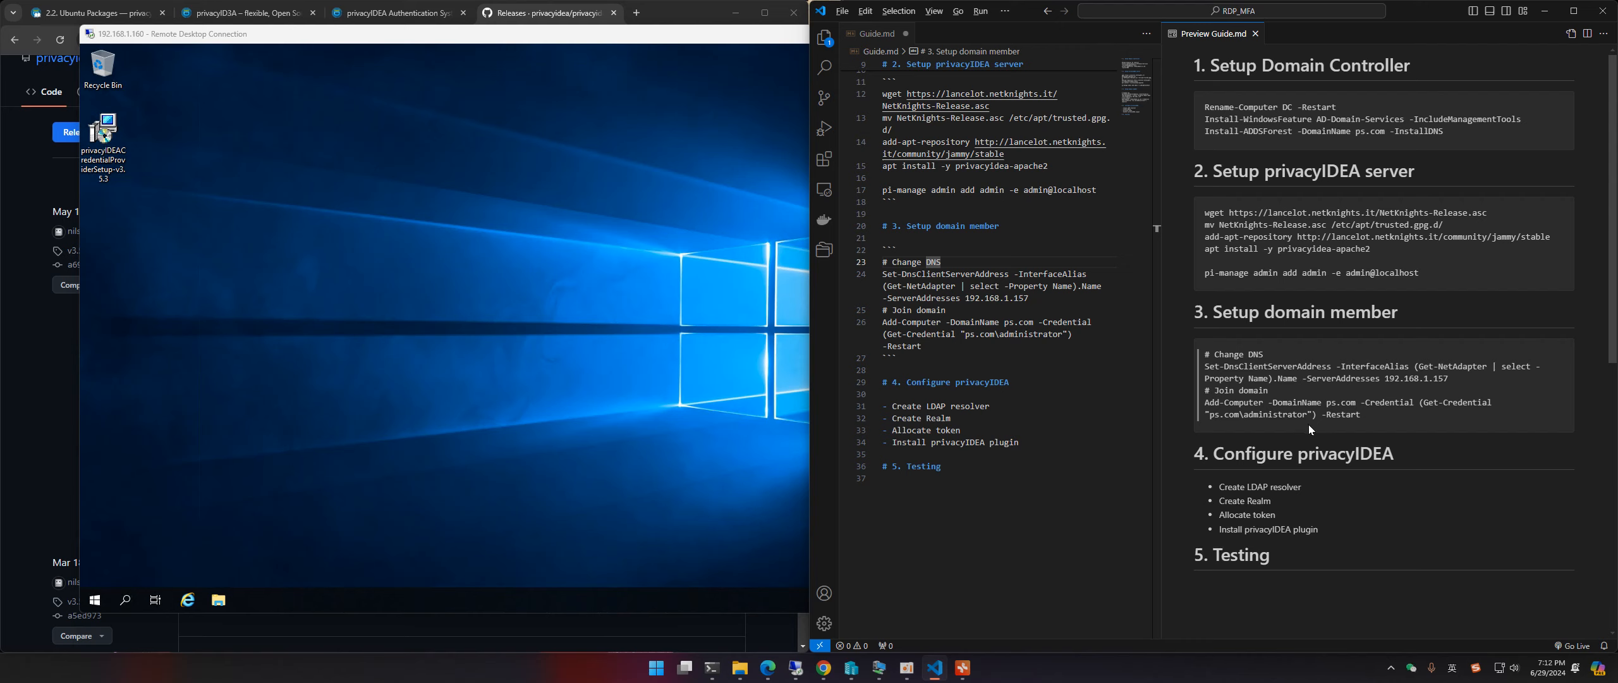
drag(1327, 403, 1353, 405)
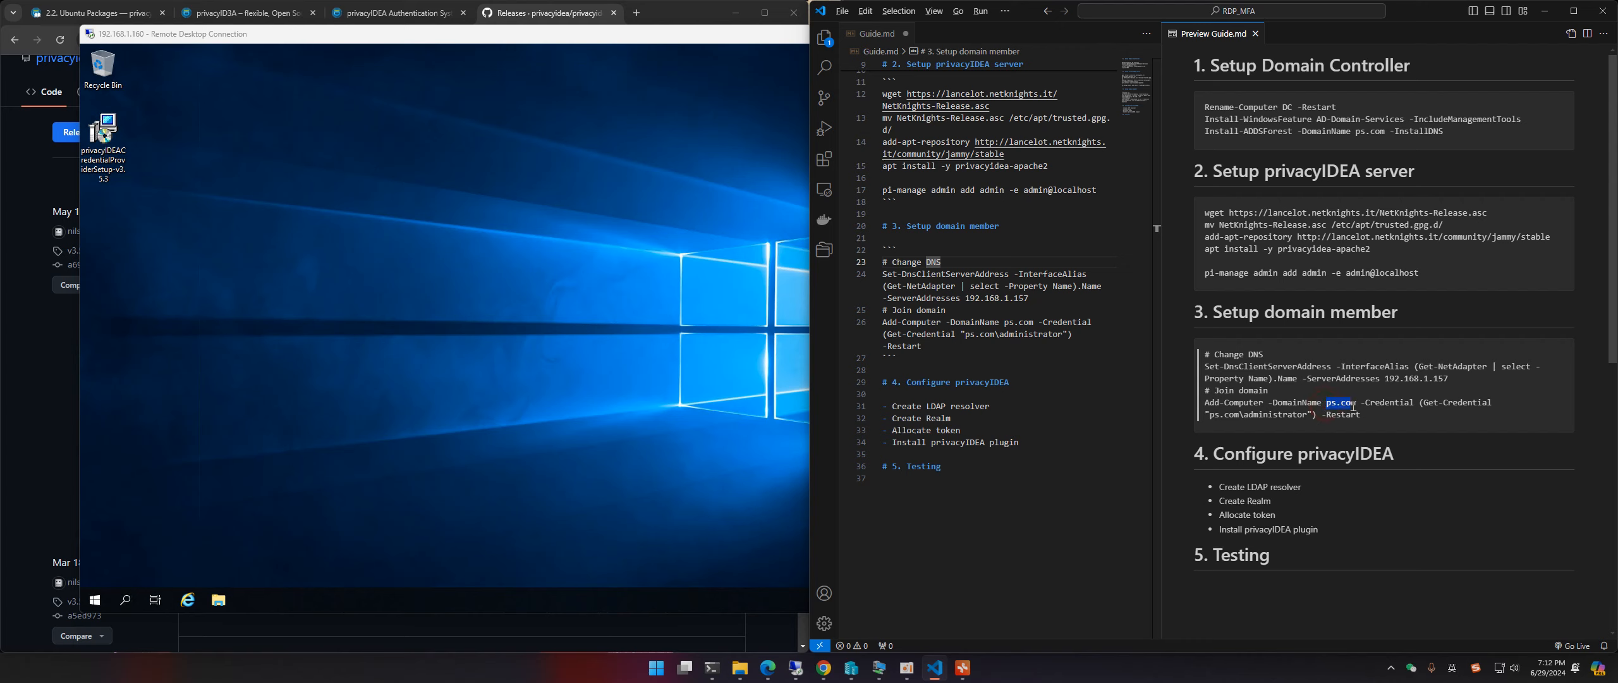
click(1310, 395)
drag(1265, 312, 1397, 313)
click(1395, 313)
drag(1326, 402, 1357, 402)
click(1329, 409)
Step: Review the Configure privacyIDEA tasks: LDAP resolver, Create Realm, Allocate token, plugin install
click(1224, 455)
drag(1246, 486, 1301, 486)
click(1254, 503)
click(1269, 500)
drag(1230, 530, 1292, 531)
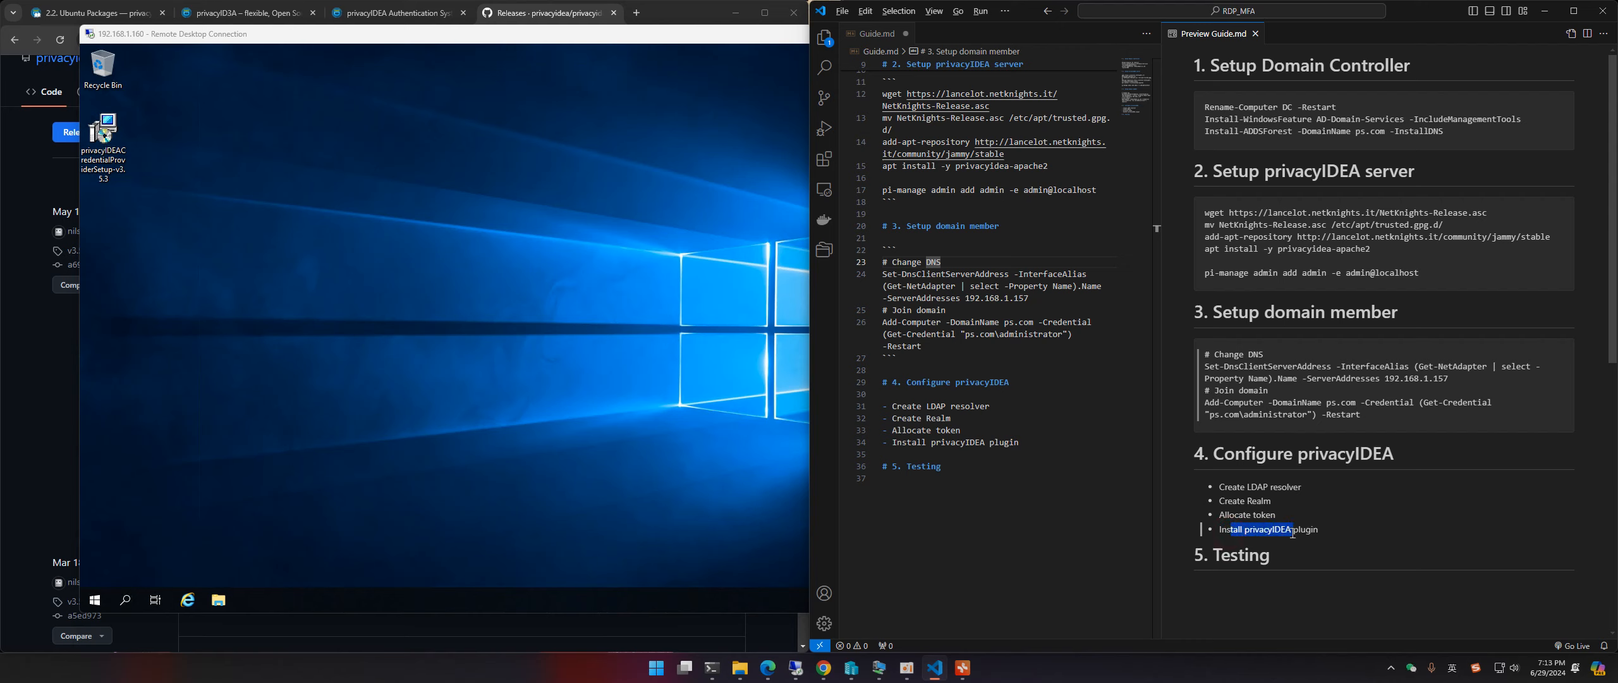
click(1255, 531)
drag(1252, 512, 1289, 517)
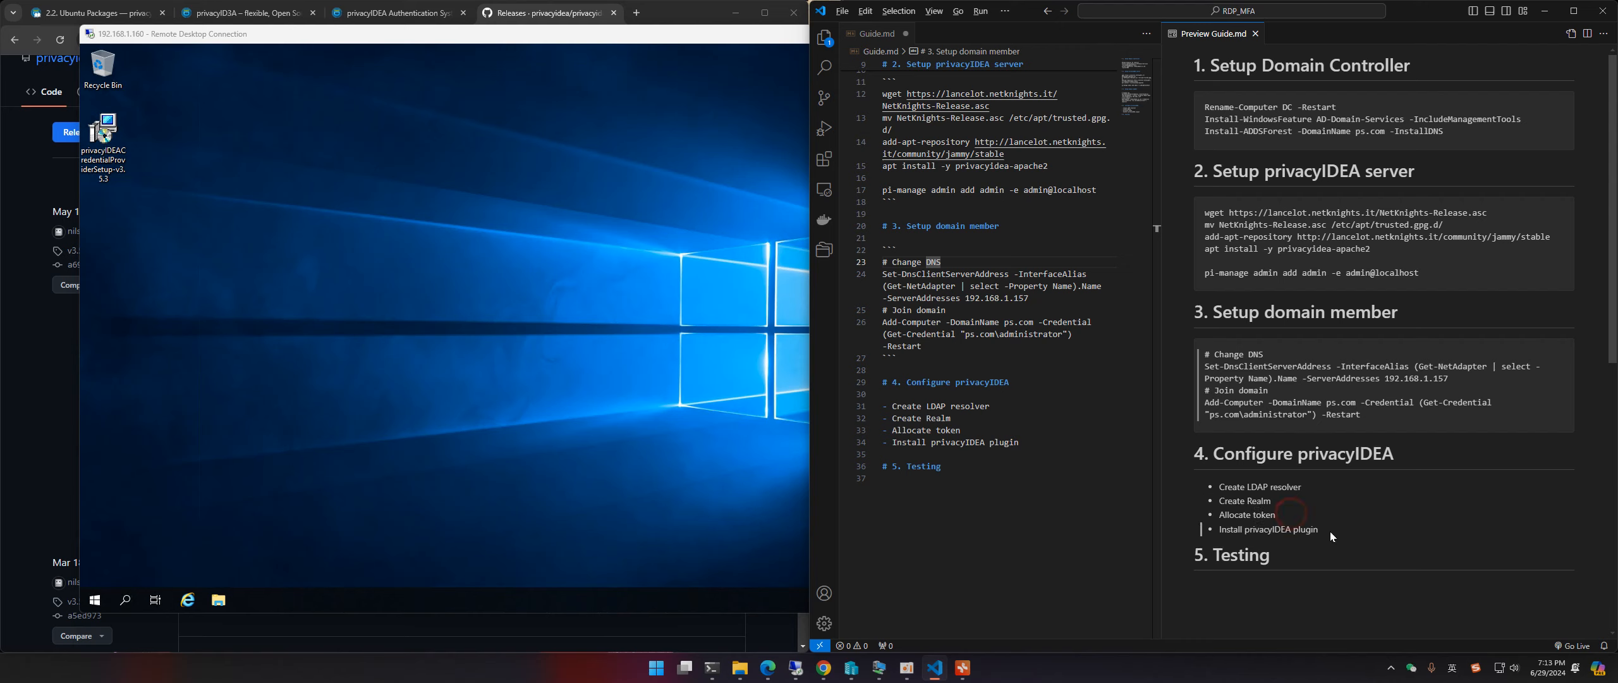